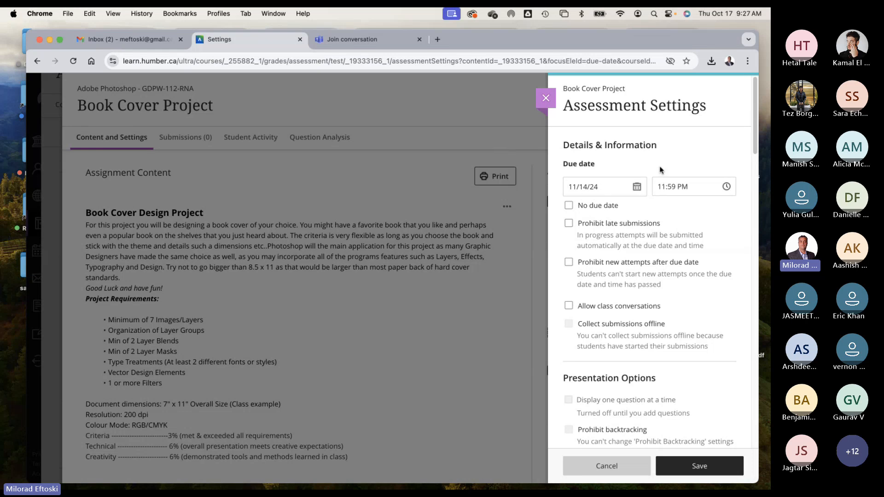
Step: Save and confirm the Book Cover Project's due date of 11/14/24 at 11:59 PM, then close the assessment
click(696, 470)
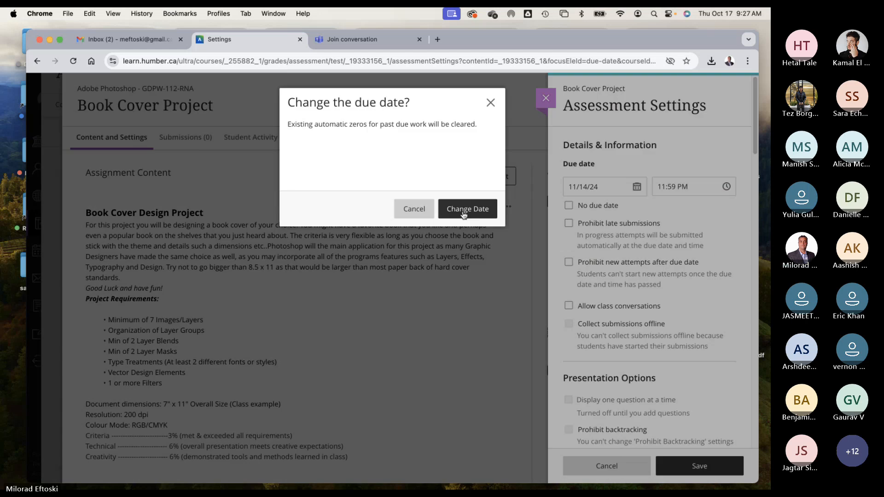
click(465, 212)
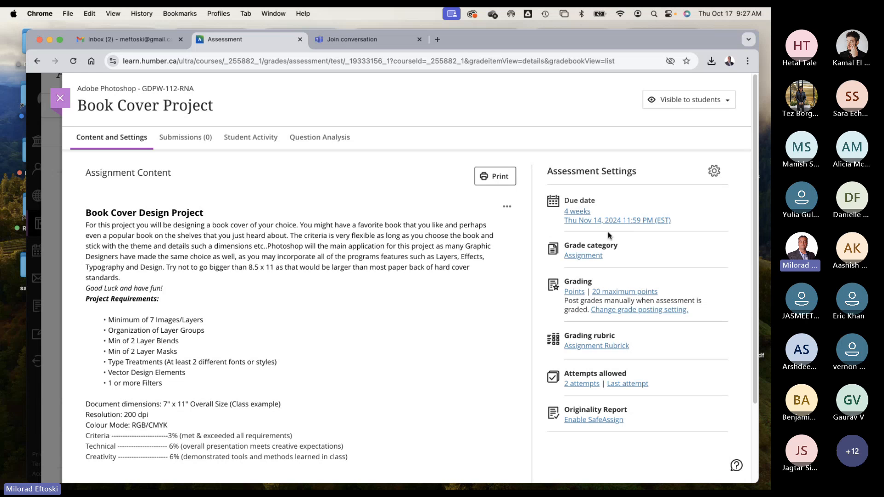
scroll(212, 199, down, 3)
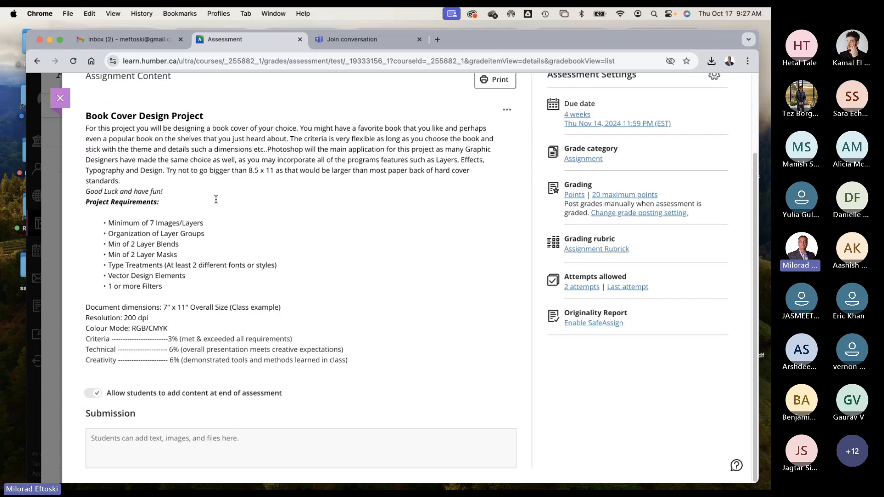
scroll(172, 174, up, 3)
click(60, 99)
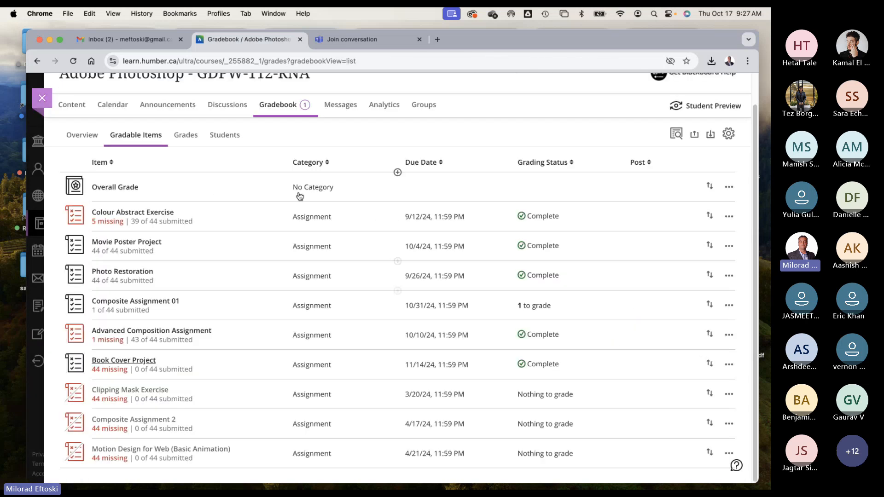
Step: Reopen the favorite Adobe Photoshop - GDPW-112-RNA course from the course list and expand Module 07 Book Cover within Class Modules
click(42, 98)
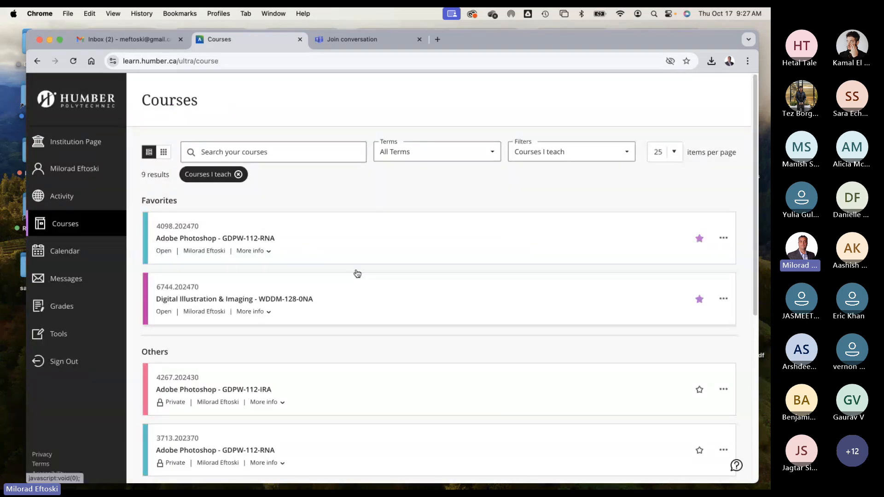
click(352, 240)
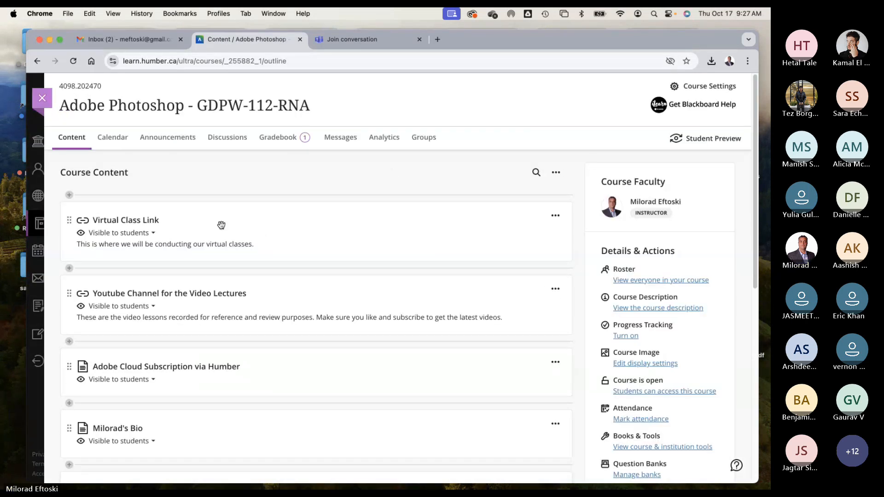
scroll(361, 280, down, 10)
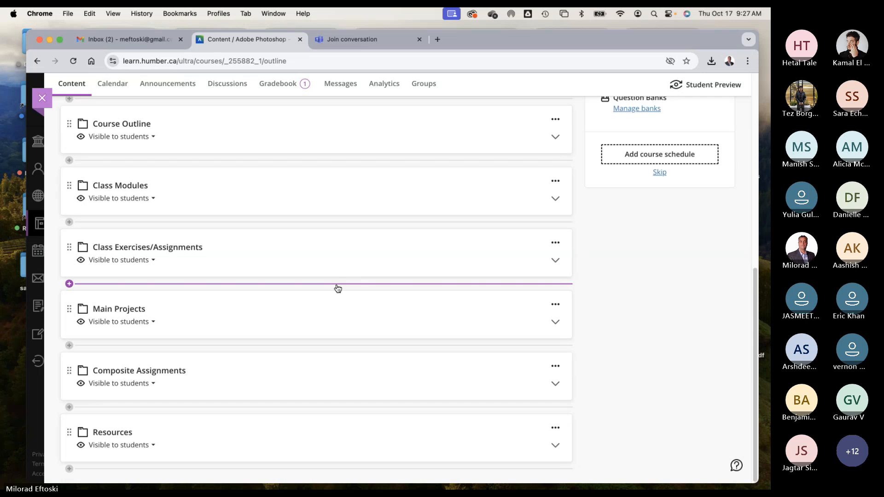
click(322, 199)
scroll(332, 215, down, 5)
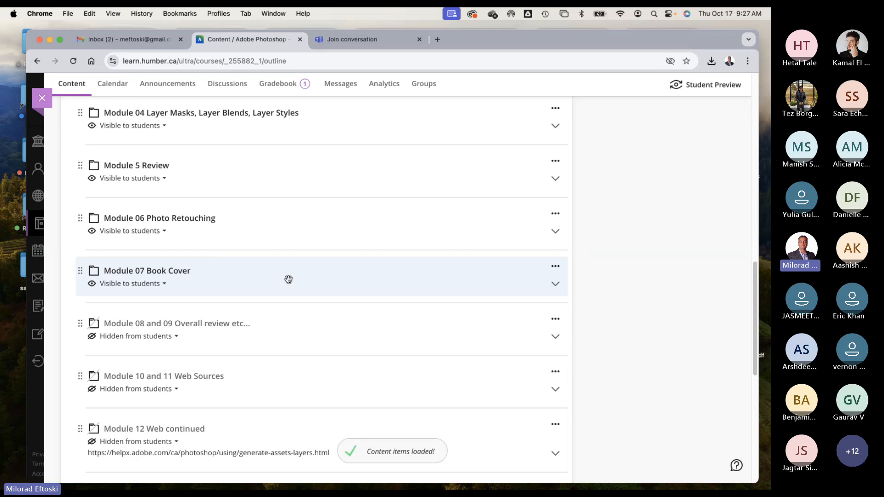
click(288, 280)
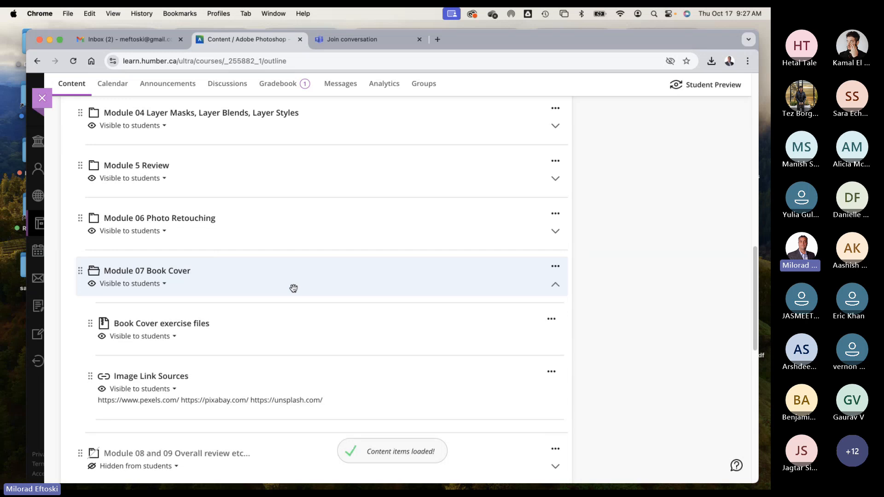
scroll(294, 294, down, 2)
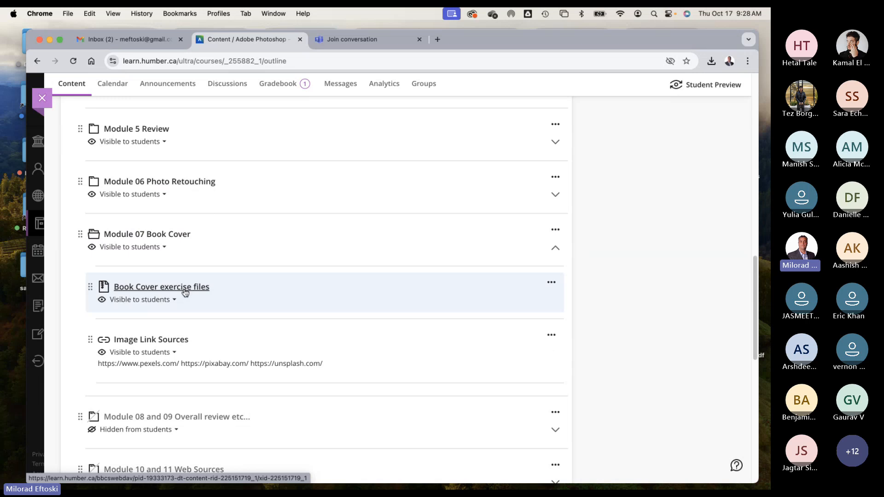
Step: Minimize the browser, open the Book Cover ex folder from the desktop, and enlarge its window to show the exercise images
click(49, 41)
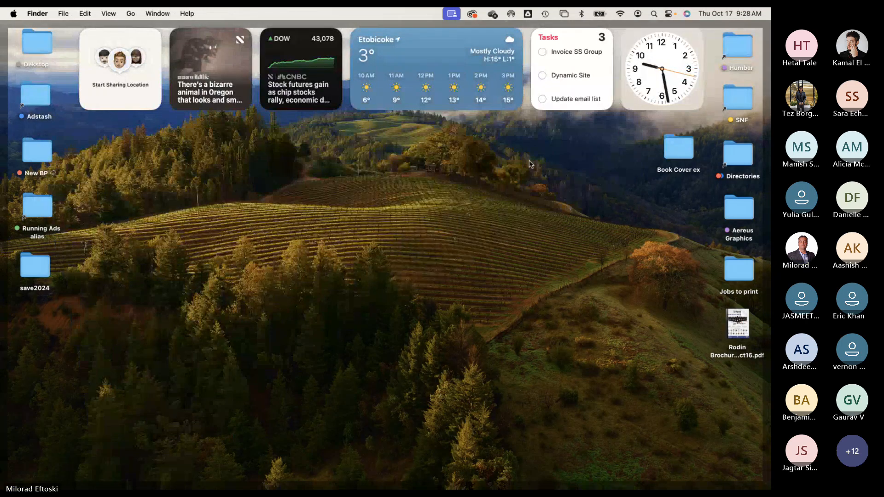
double_click(673, 147)
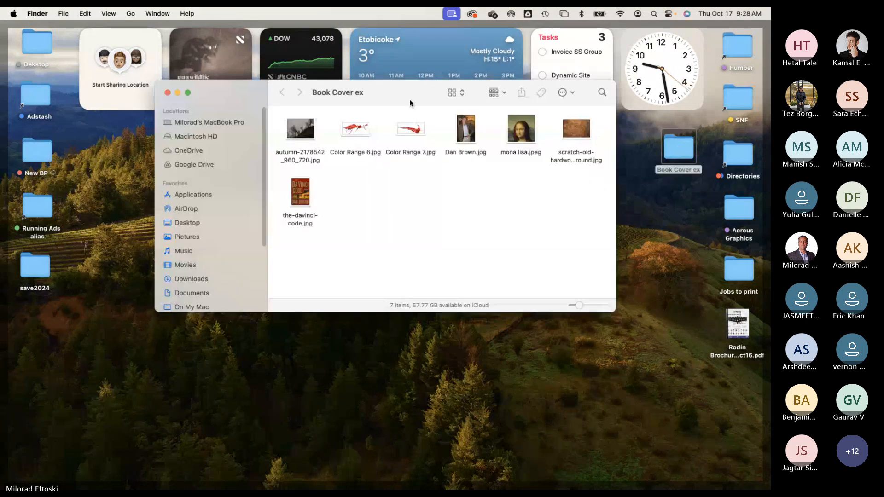
drag(374, 93, 293, 114)
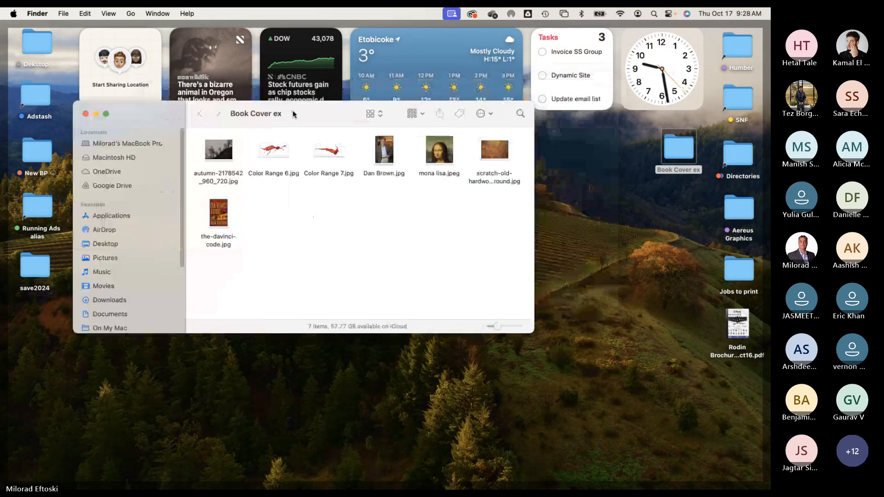
double_click(293, 114)
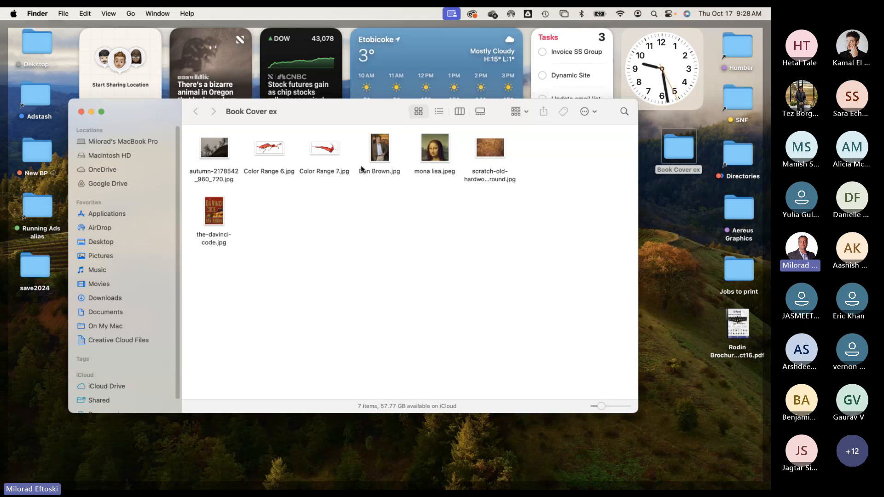
mouse_move(330, 113)
mouse_down()
mouse_move(341, 129)
mouse_move(331, 118)
mouse_up()
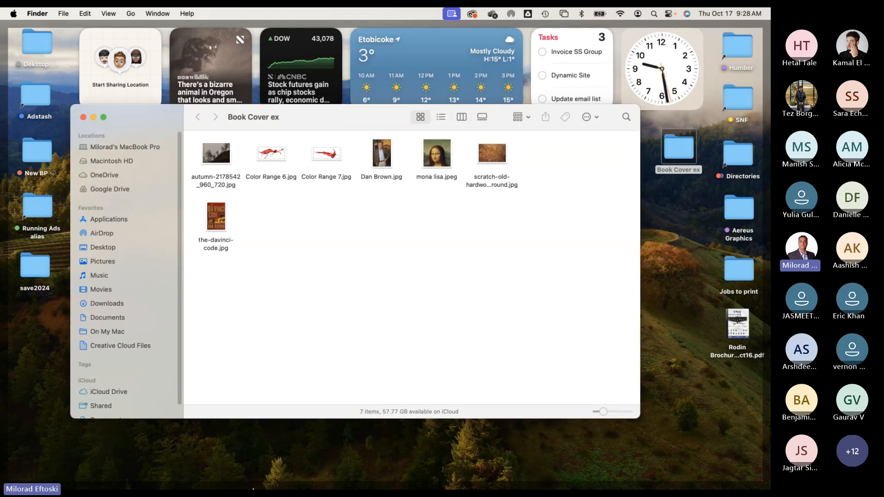
Step: Switch to Chrome and run a Google image search for "book covers" in a new tab
click(107, 476)
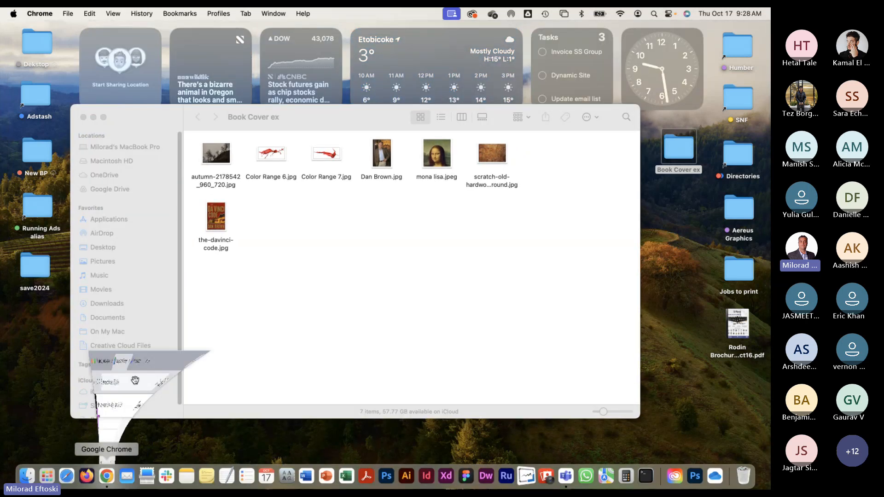
click(442, 40)
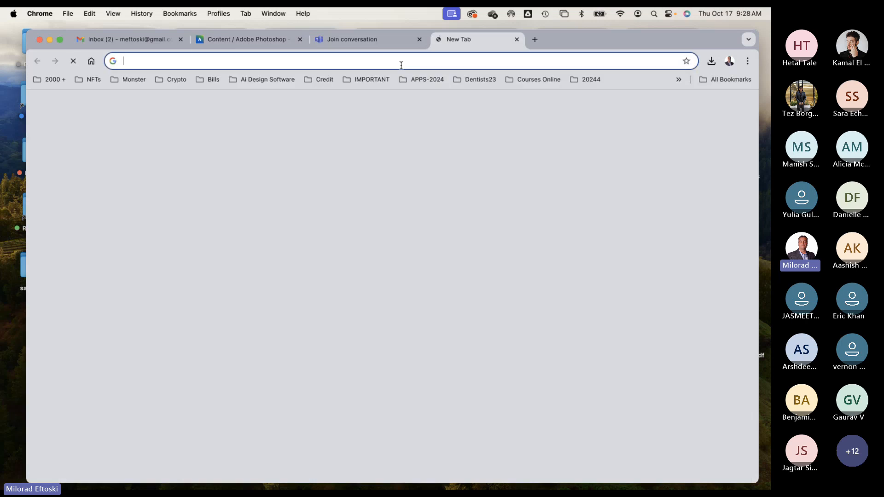
click(380, 60)
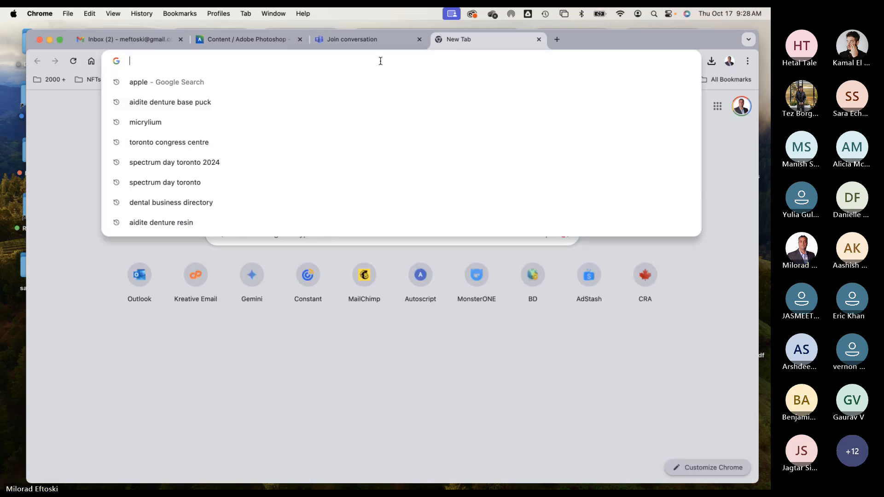
text(ook)
key(BackSpace)
key(BackSpace)
key(BackSpace)
text(b)
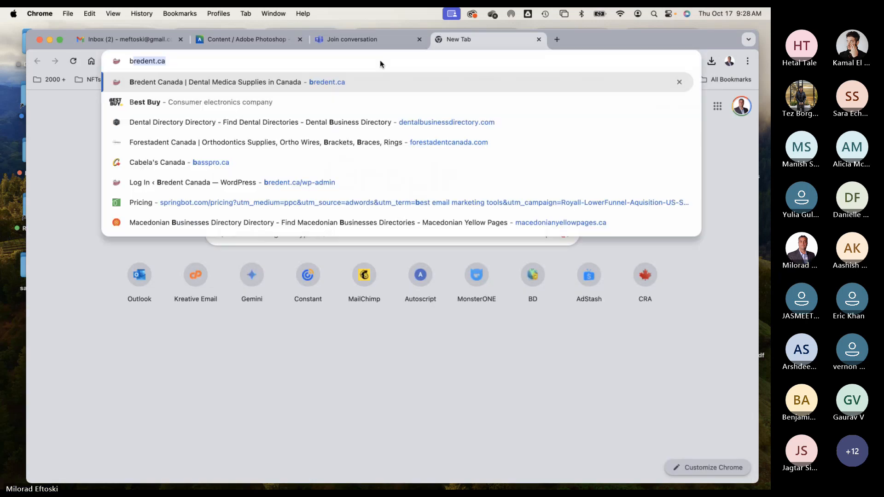
text(ook cover)
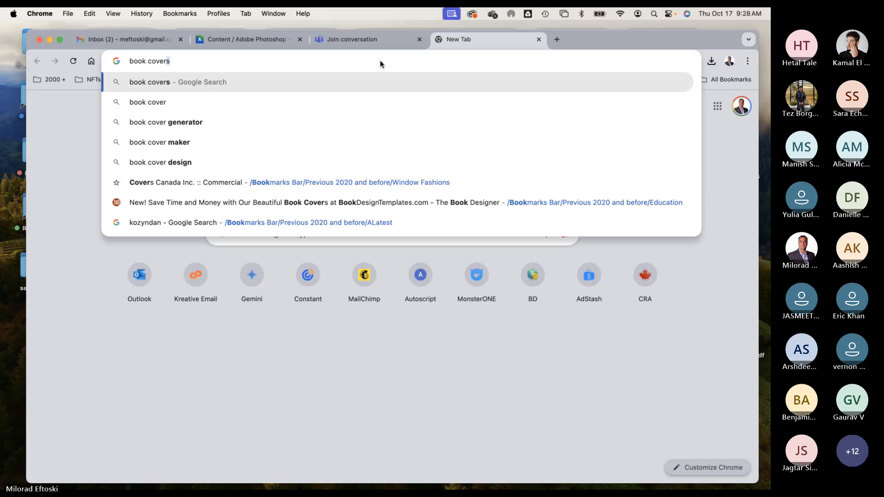
text(s)
key(Return)
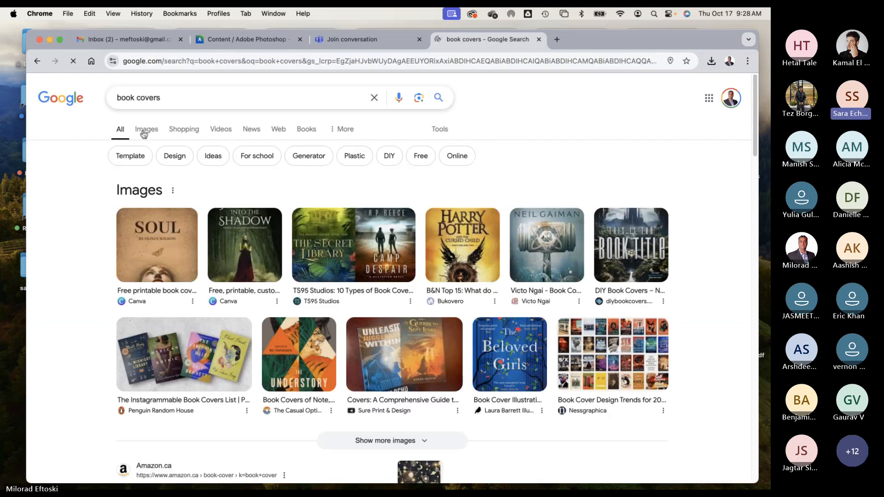
click(145, 131)
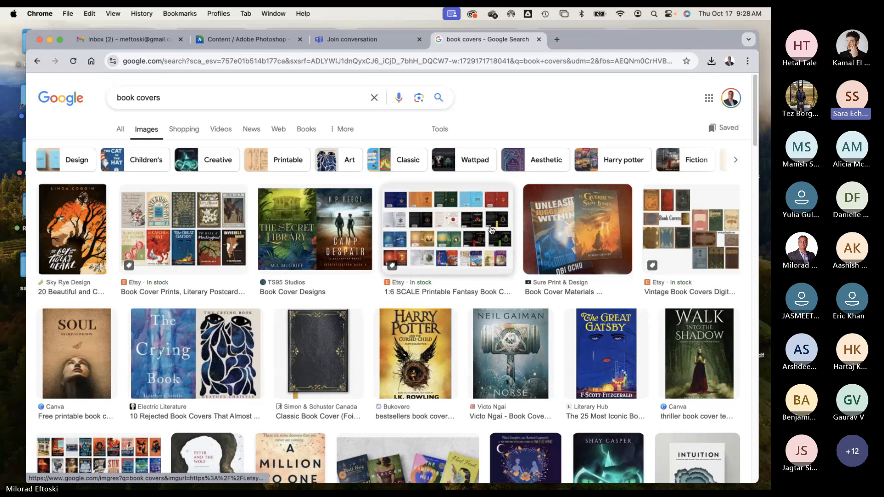
Step: Browse the book cover image results for examples of different cover designs and styles
scroll(479, 228, down, 3)
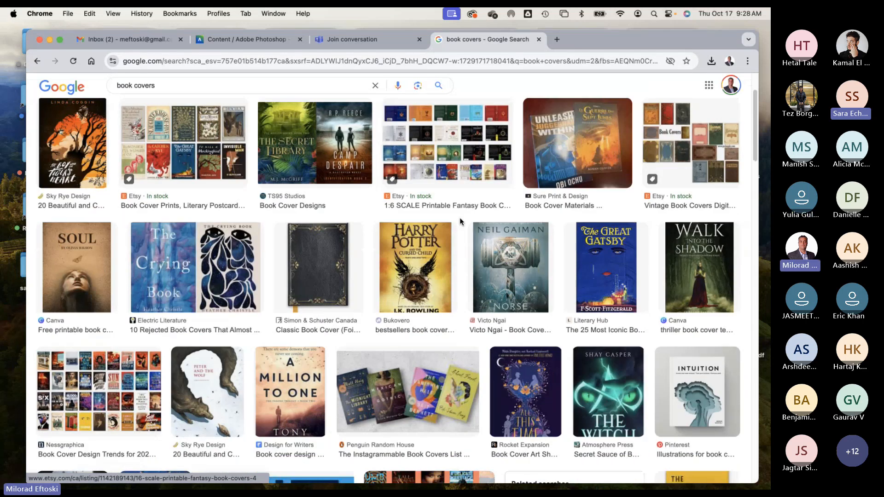
scroll(460, 222, down, 4)
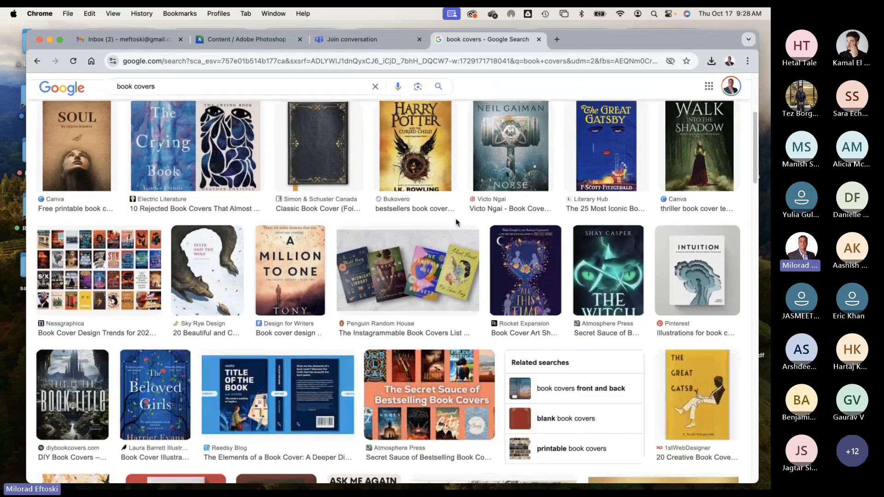
scroll(456, 223, down, 2)
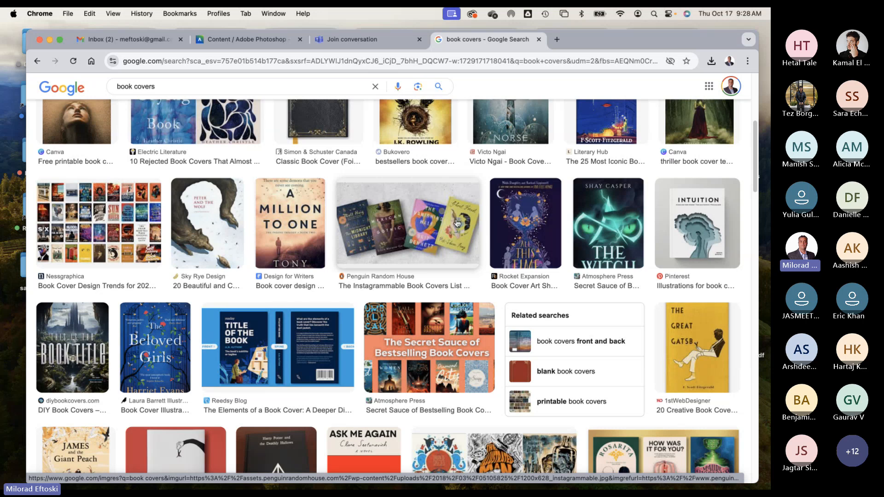
scroll(389, 276, down, 2)
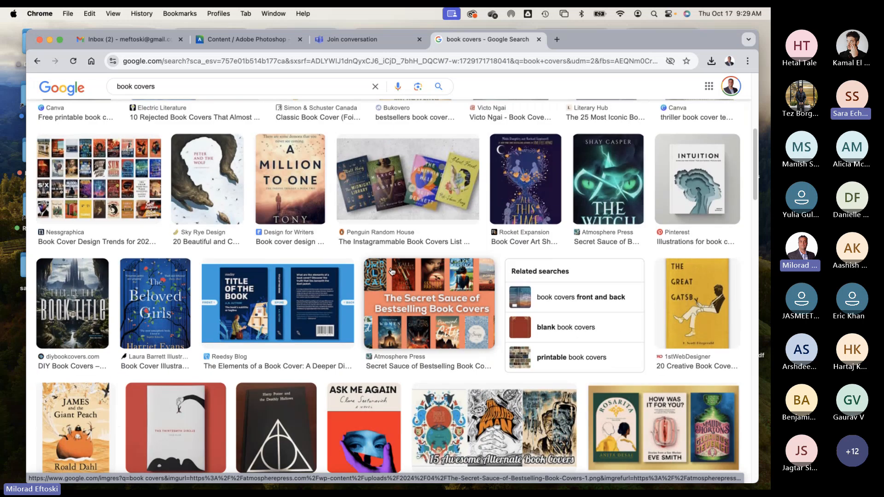
scroll(385, 281, down, 4)
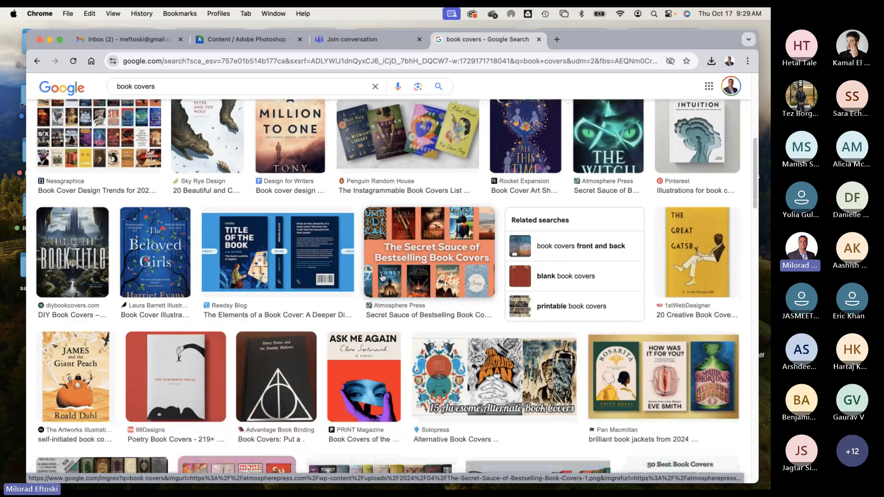
scroll(382, 277, down, 12)
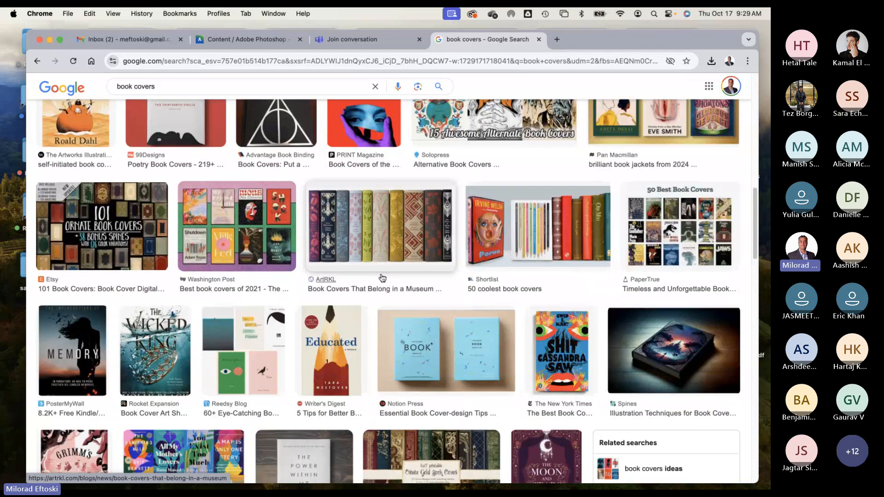
scroll(382, 278, down, 4)
scroll(323, 281, up, 6)
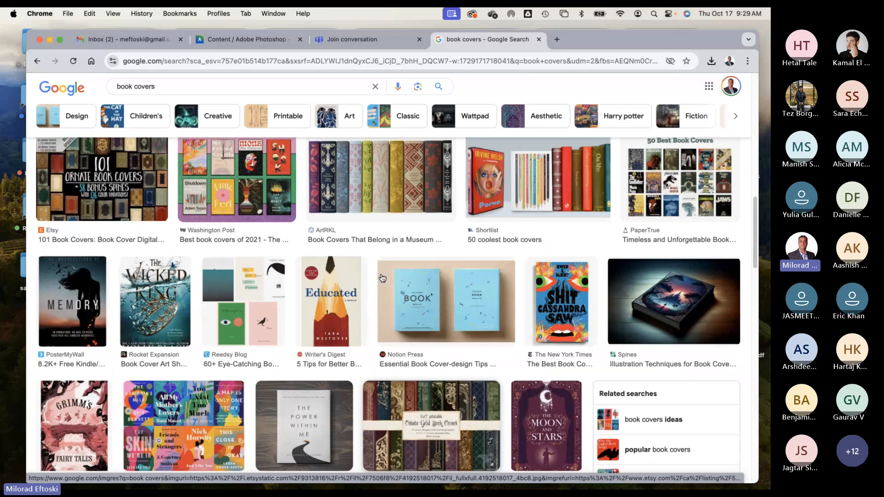
Step: Preview The Wicked King cover, the blue front-and-back book mock-up, and the Grimm's Fairy Tales cover among the image results
click(156, 299)
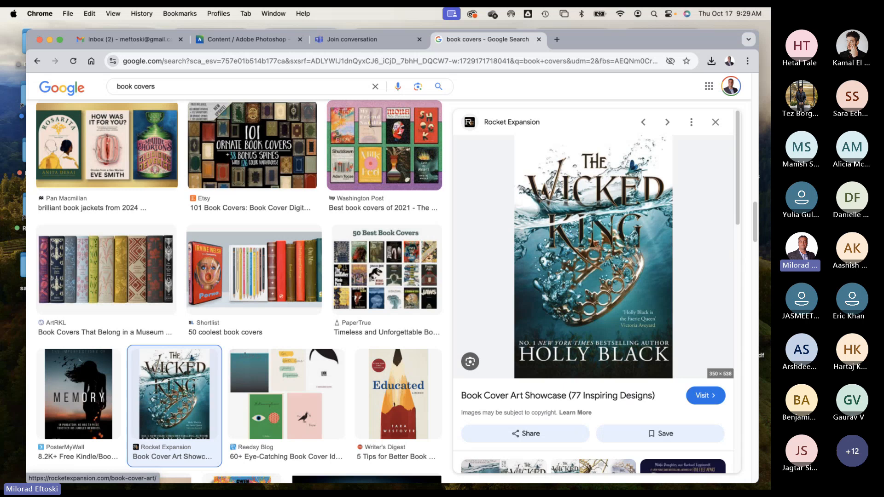
scroll(343, 302, down, 3)
scroll(343, 302, down, 3)
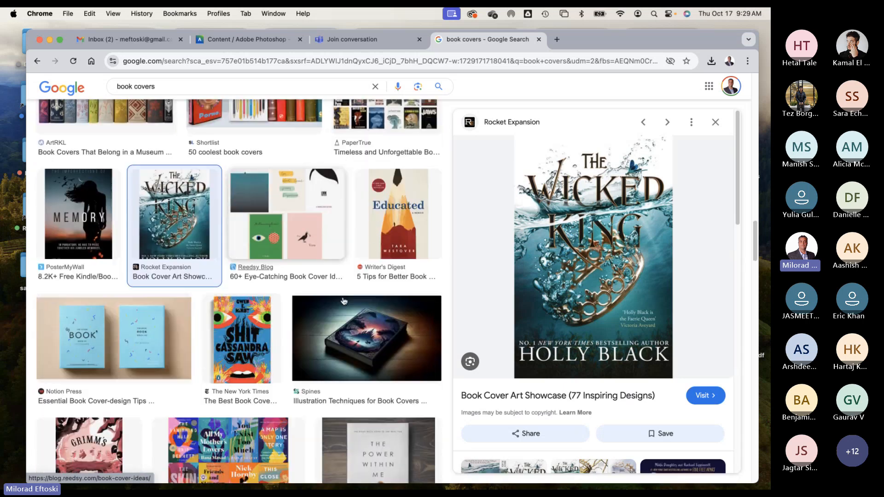
click(110, 334)
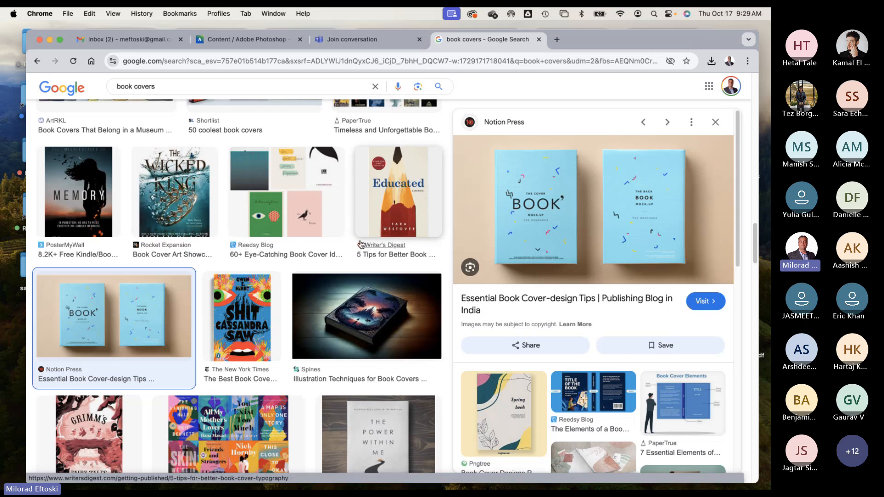
scroll(332, 241, down, 1)
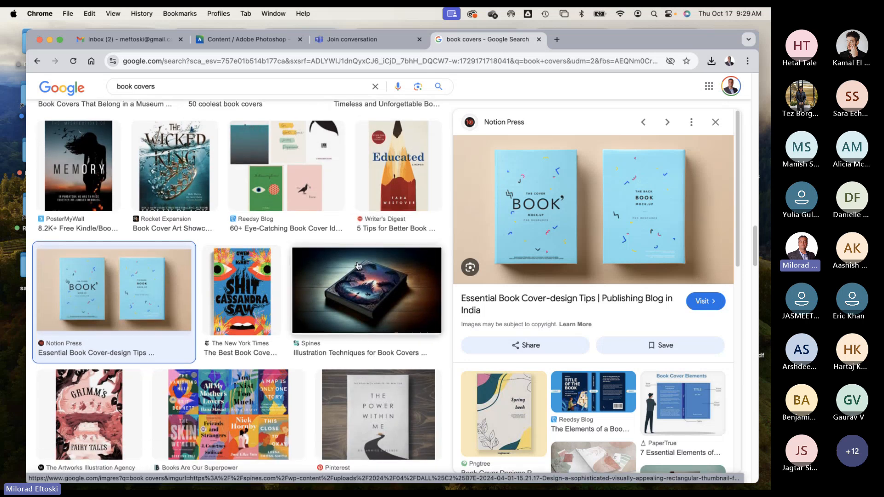
scroll(198, 396, down, 1)
click(97, 399)
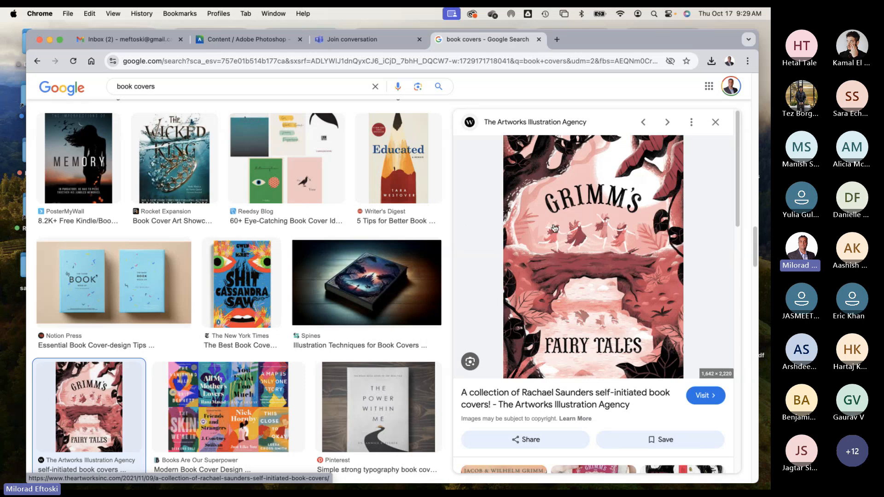
scroll(431, 260, down, 3)
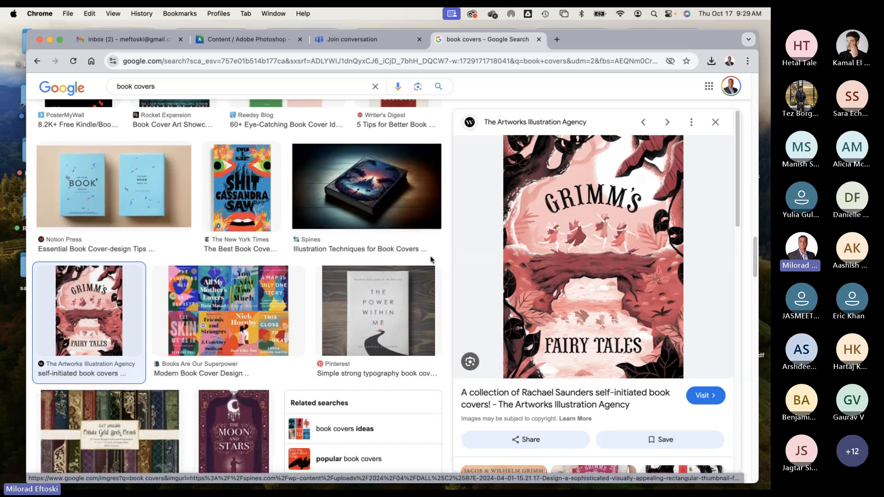
Step: Preview The Young Wizard cover from Canva further down the book cover image results
scroll(413, 259, down, 10)
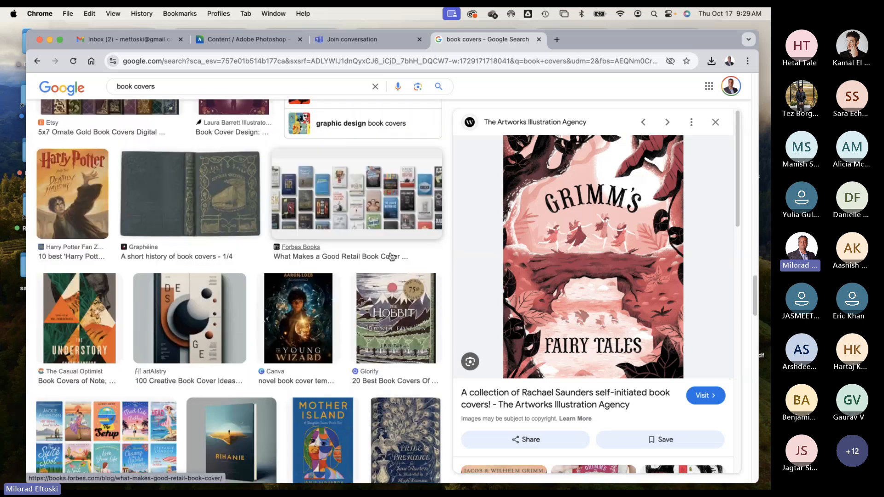
scroll(392, 256, down, 7)
scroll(358, 239, up, 3)
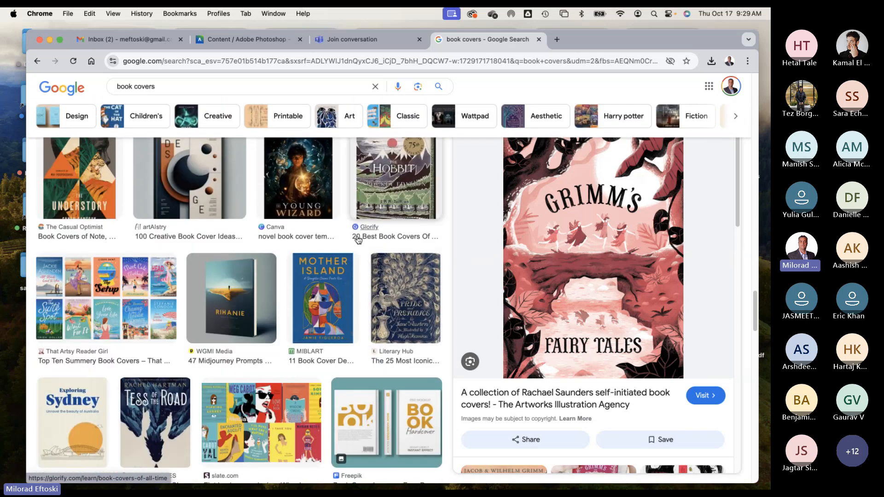
click(298, 184)
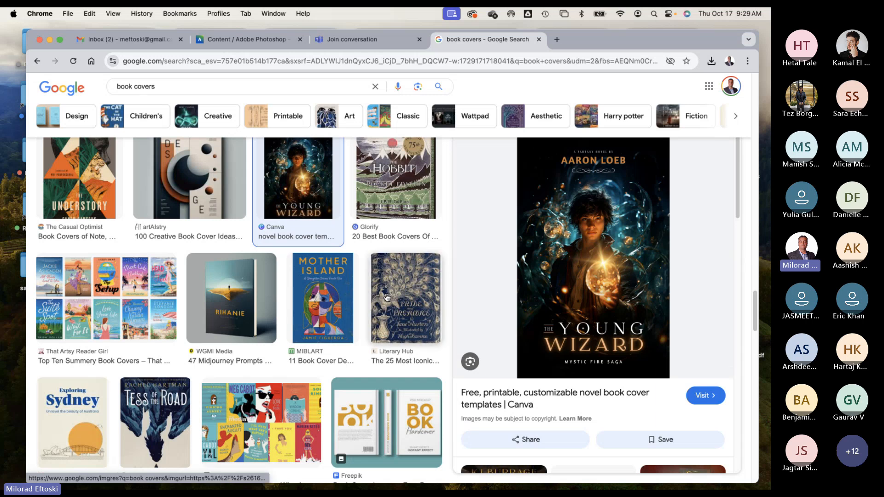
Step: Browse more book cover results and preview The New Yorker's image of three science-fiction paperback covers
scroll(372, 308, down, 3)
scroll(371, 308, down, 15)
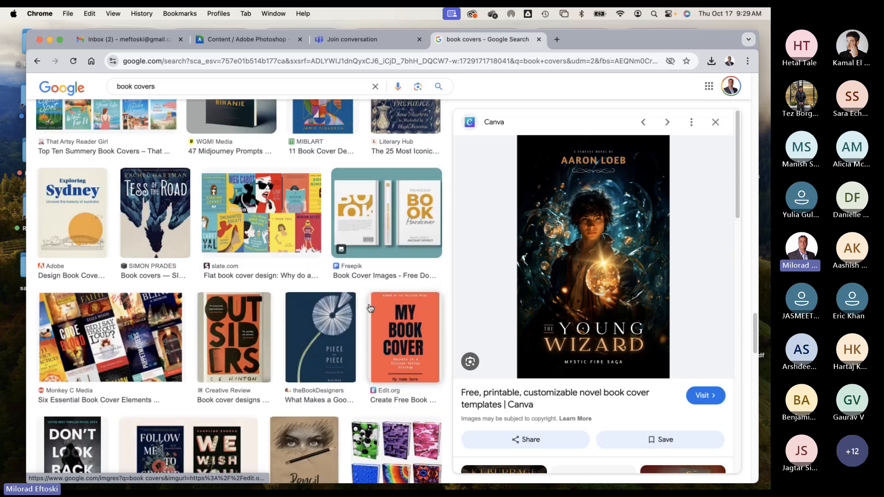
scroll(367, 309, down, 2)
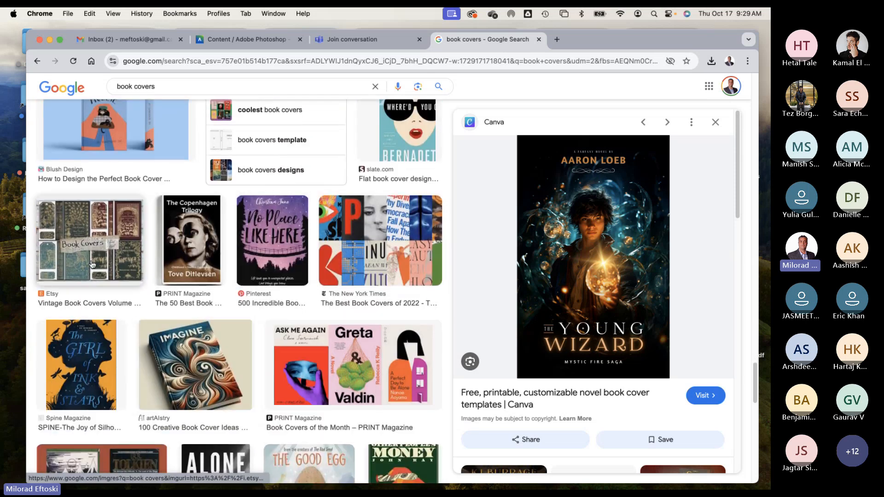
scroll(123, 345, down, 4)
scroll(123, 346, down, 6)
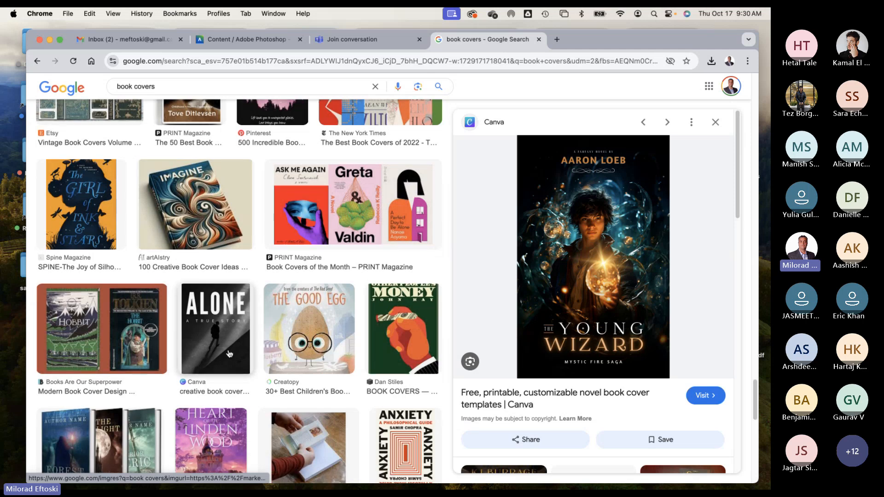
scroll(225, 354, down, 12)
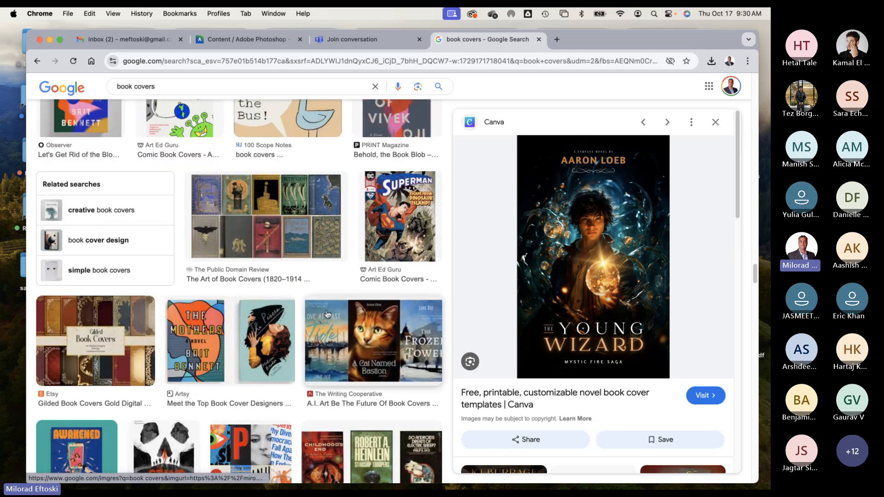
scroll(295, 304, down, 6)
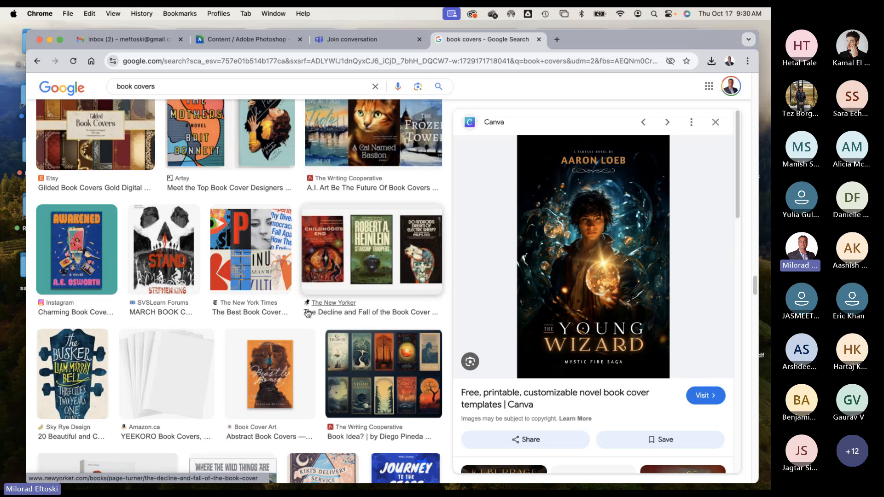
scroll(315, 313, down, 2)
click(323, 193)
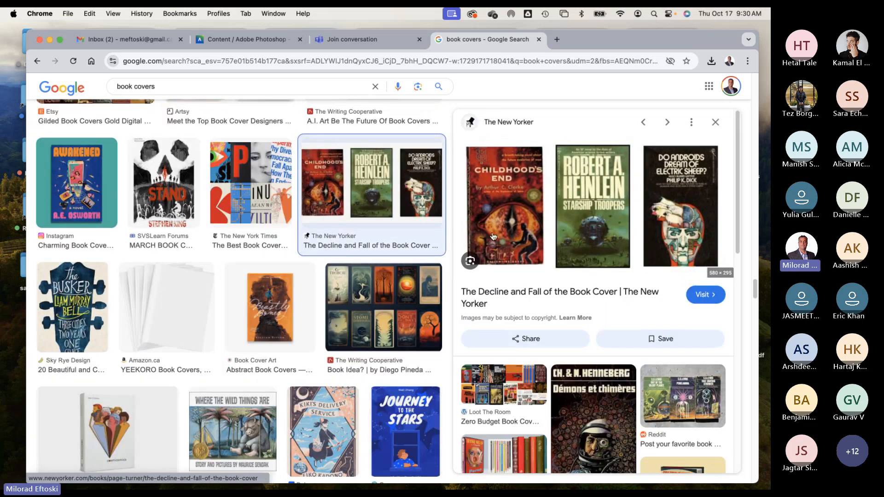
Step: Open the New Yorker article behind the previewed image, then return to the image results and browse the related covers
click(507, 220)
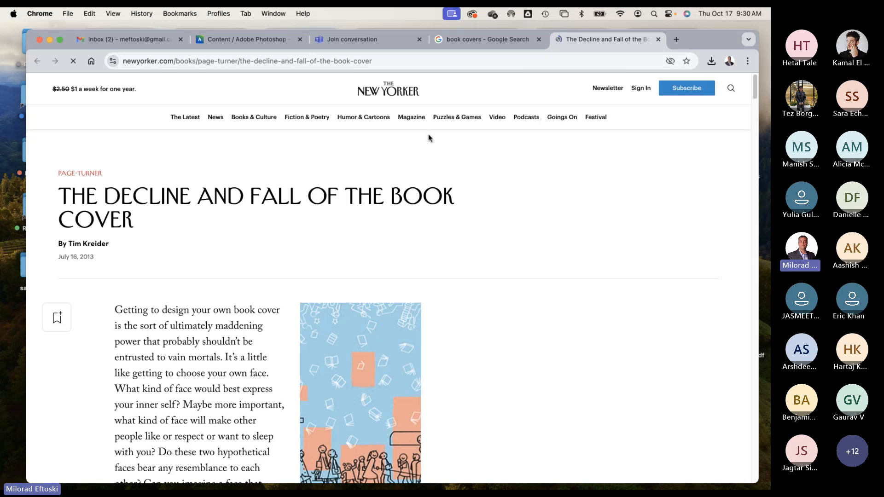
click(488, 39)
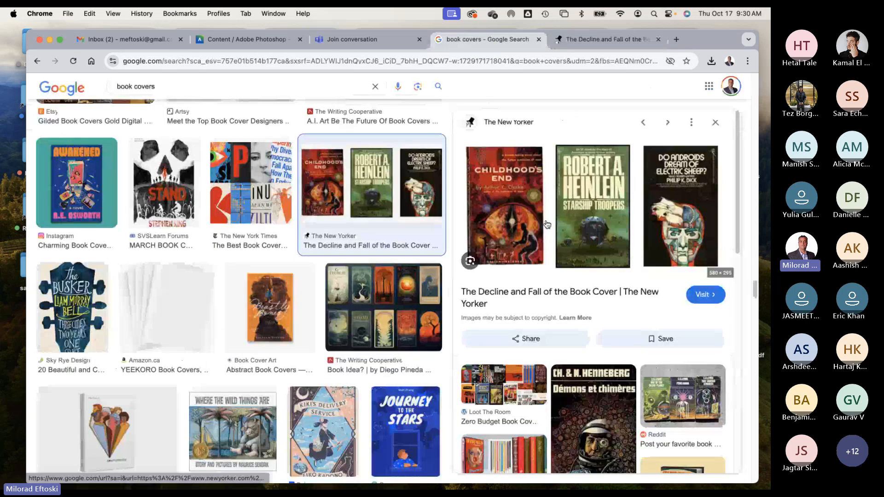
scroll(530, 224, down, 5)
scroll(529, 224, down, 5)
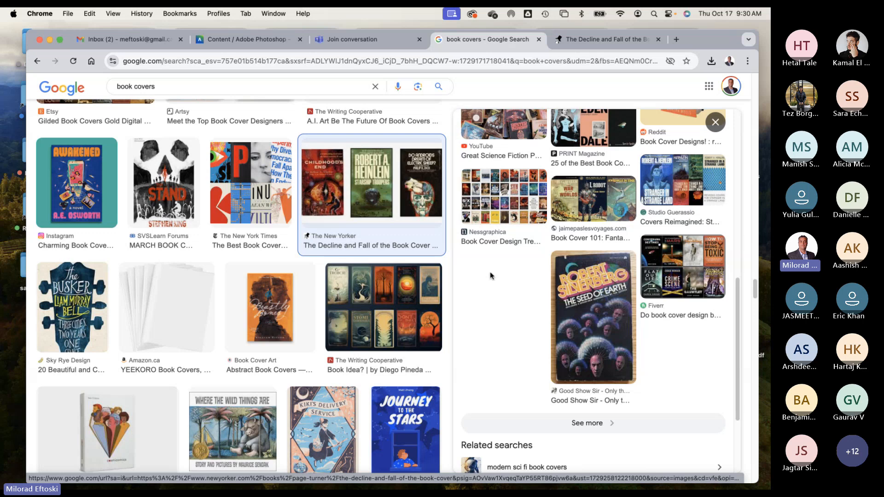
Step: Preview the Agnes at the End of the World and Harry Potter and the Philosopher's Stone covers among the results
scroll(446, 264, down, 6)
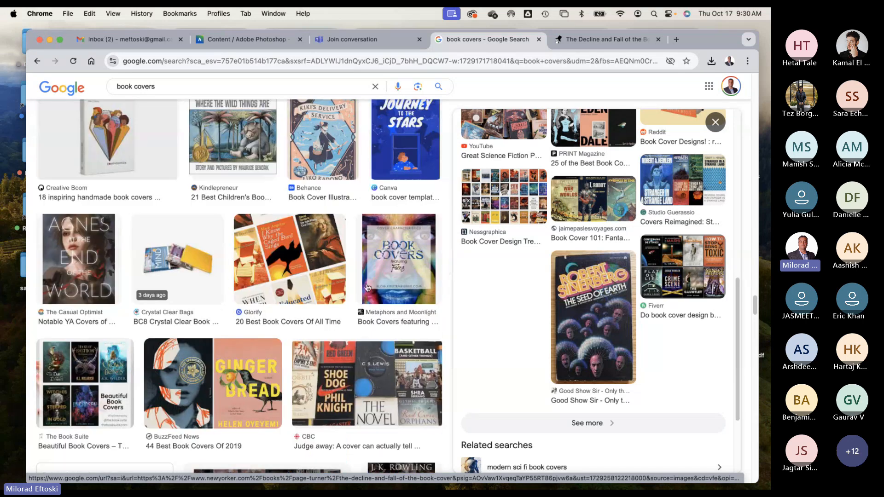
click(63, 255)
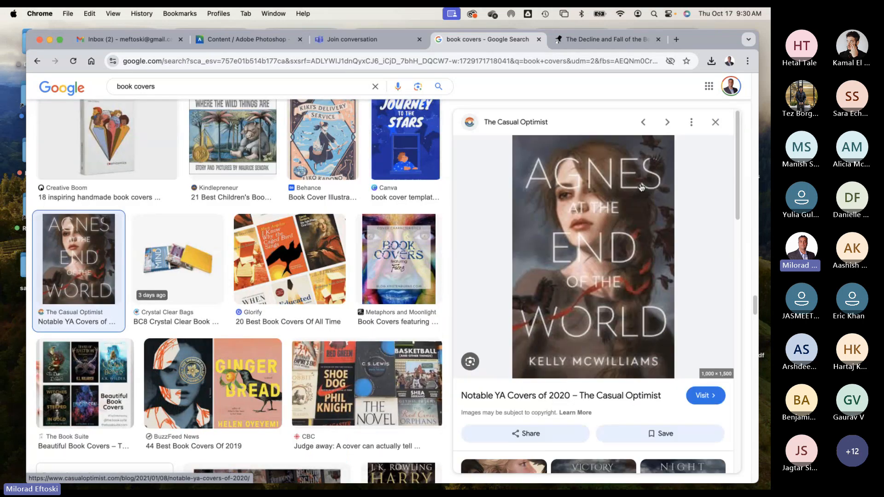
scroll(379, 295, down, 1)
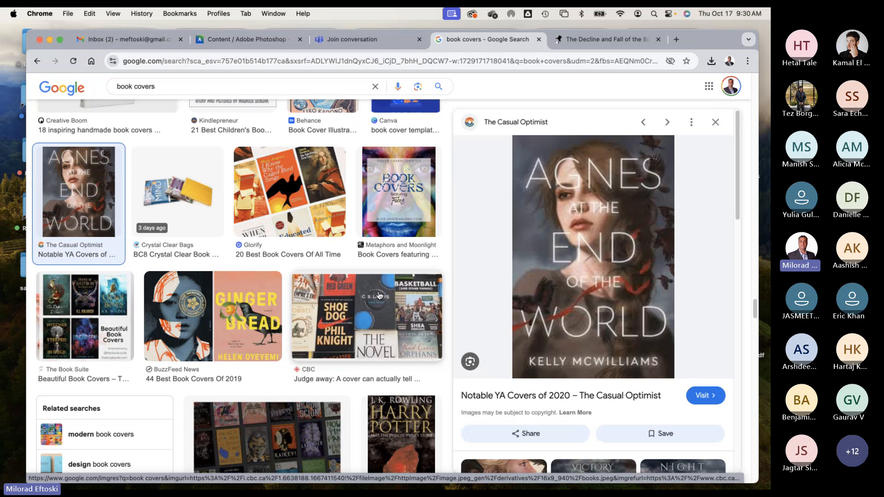
scroll(379, 296, down, 2)
click(379, 298)
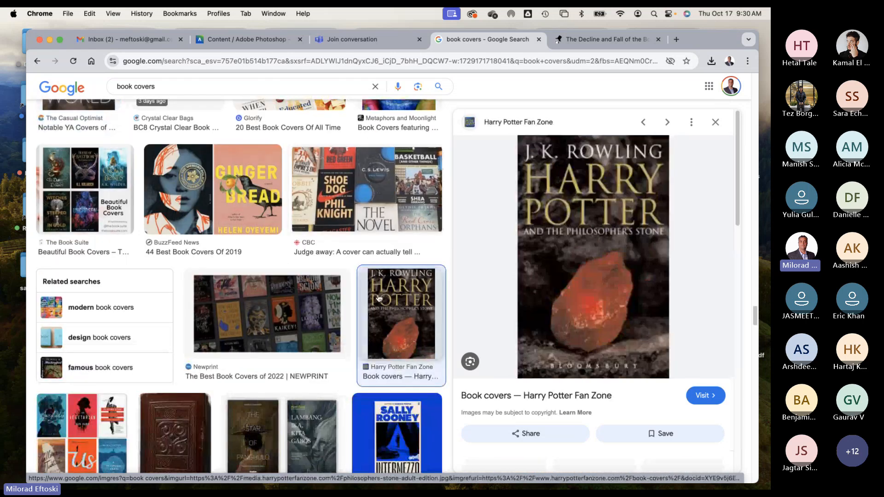
Step: Preview the Sisters cover from The Washington Post, then the Sofi Oksanen and Lobizona covers among its related images
scroll(380, 298, down, 2)
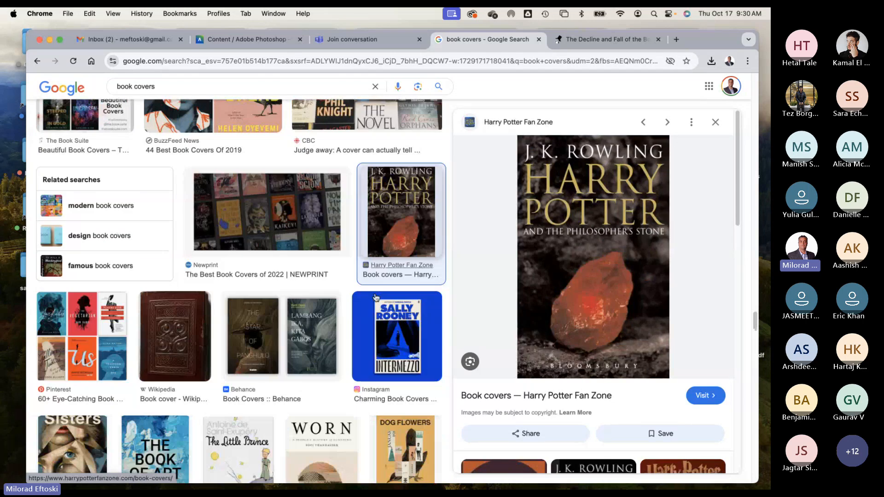
scroll(375, 297, down, 2)
click(78, 349)
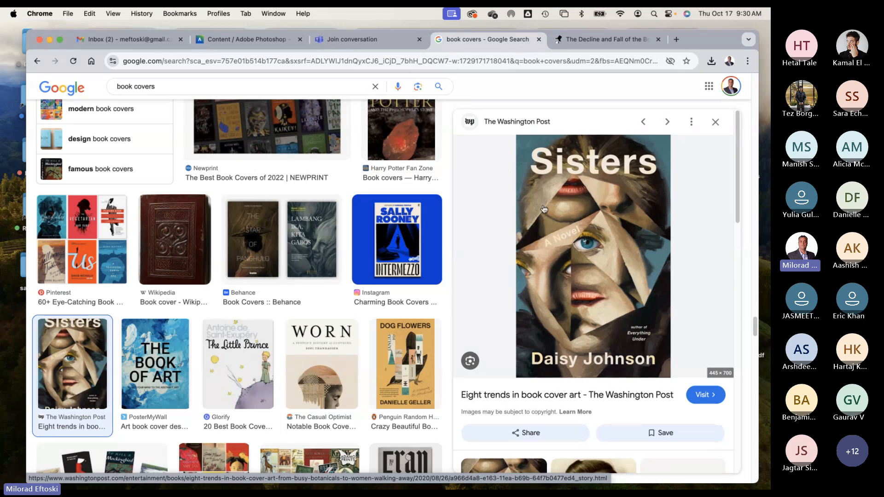
scroll(544, 209, down, 8)
scroll(590, 282, up, 4)
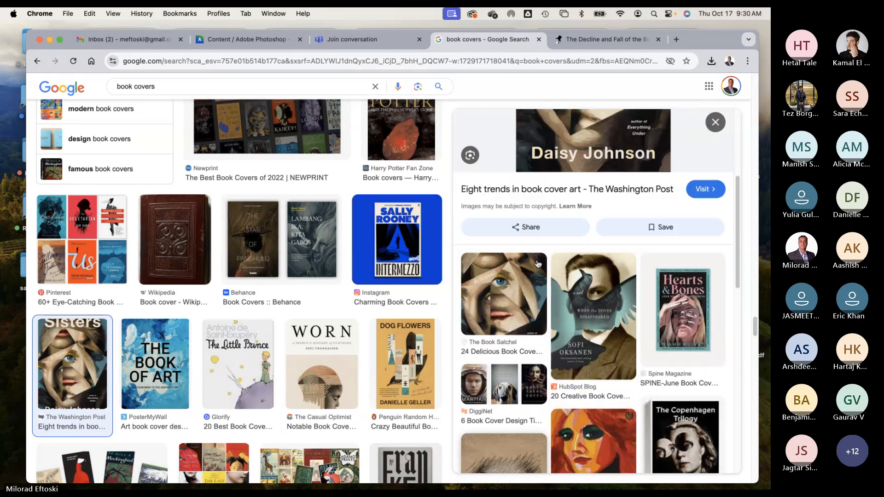
click(590, 282)
scroll(552, 273, down, 3)
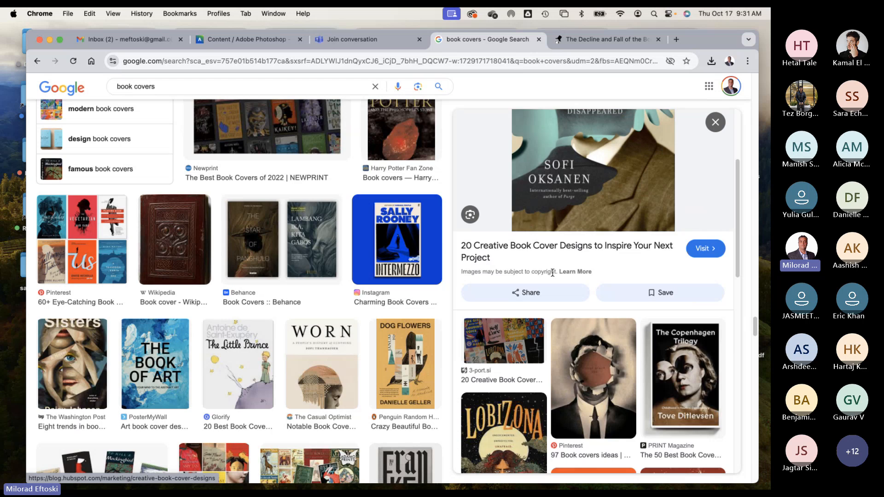
scroll(552, 272, down, 3)
click(511, 372)
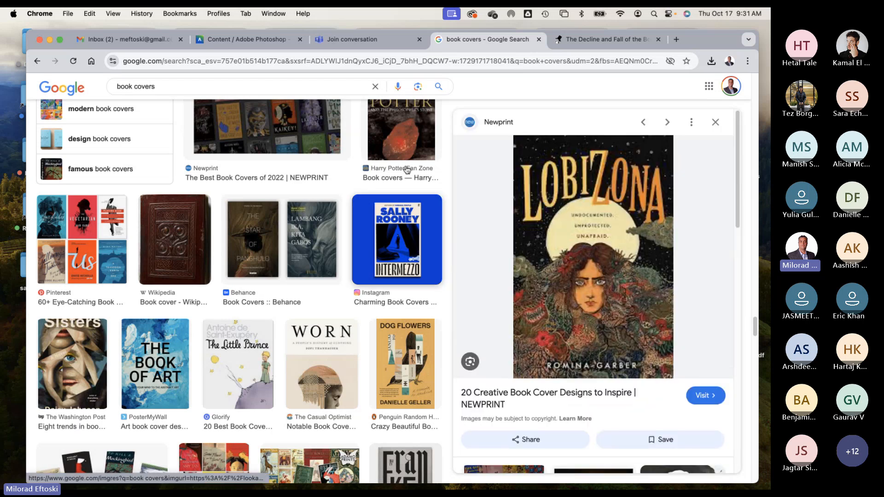
Step: Put away the browser and the Book Cover ex window, and open Humber > Fall 2024 > GDPW > PSD prev Projects > Book Covers GDPW
click(50, 41)
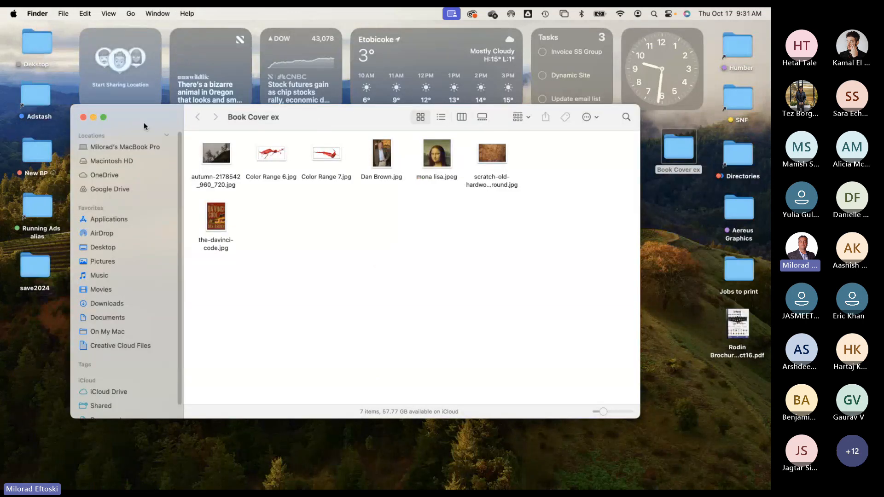
click(83, 117)
double_click(729, 49)
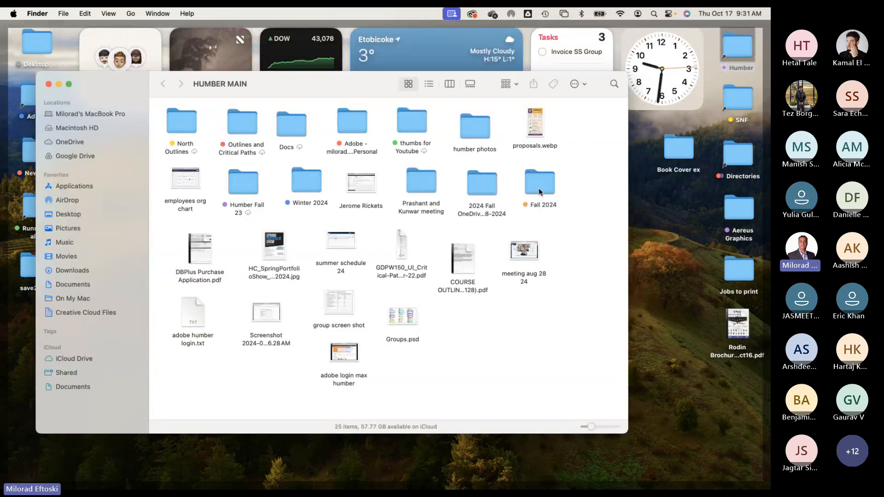
double_click(540, 192)
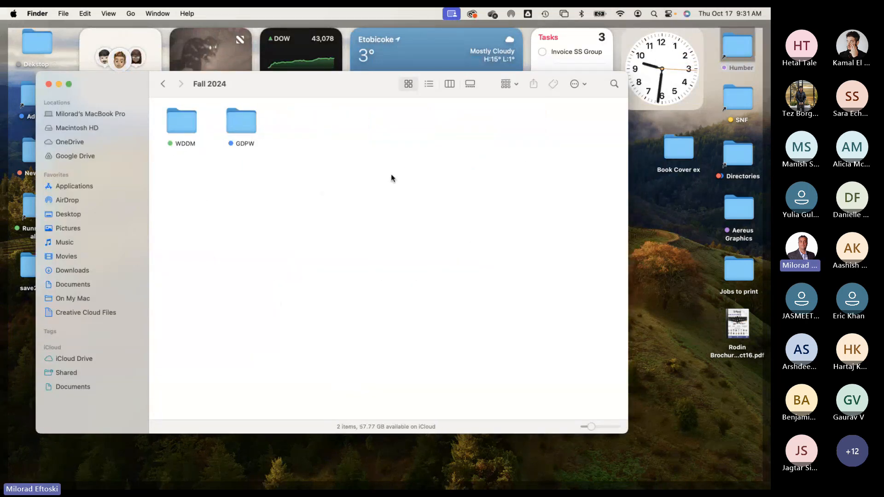
click(249, 127)
double_click(250, 127)
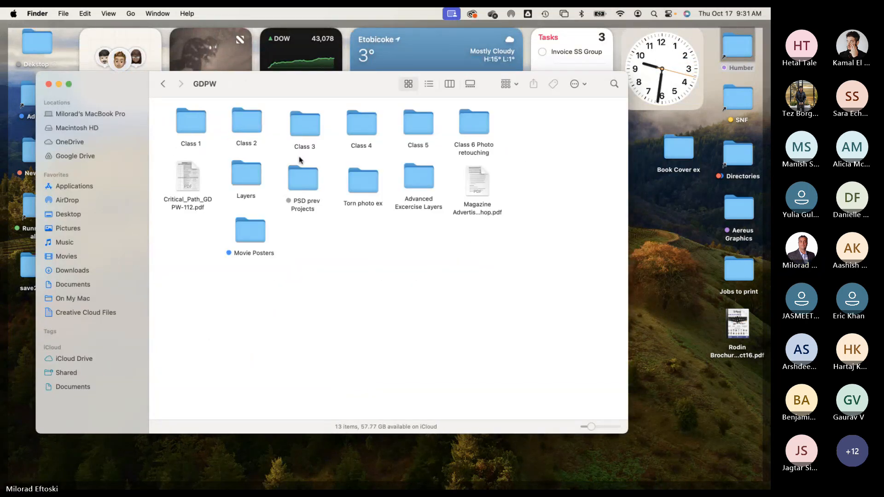
double_click(300, 177)
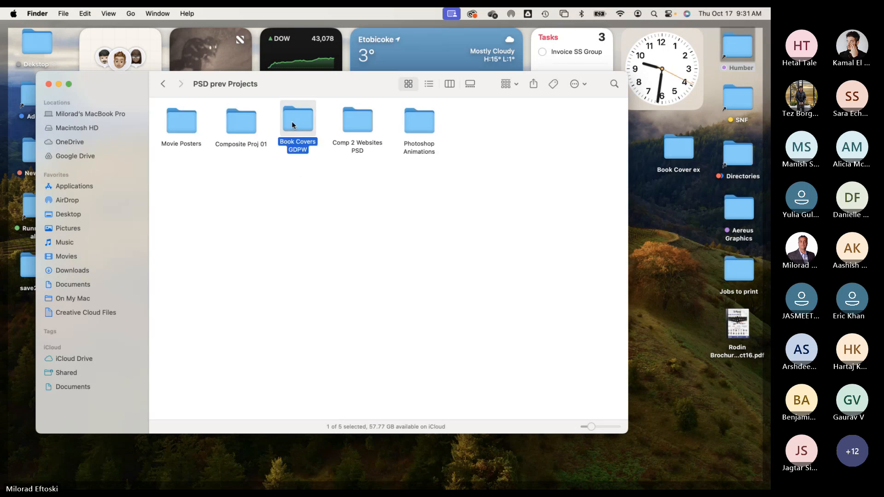
double_click(294, 121)
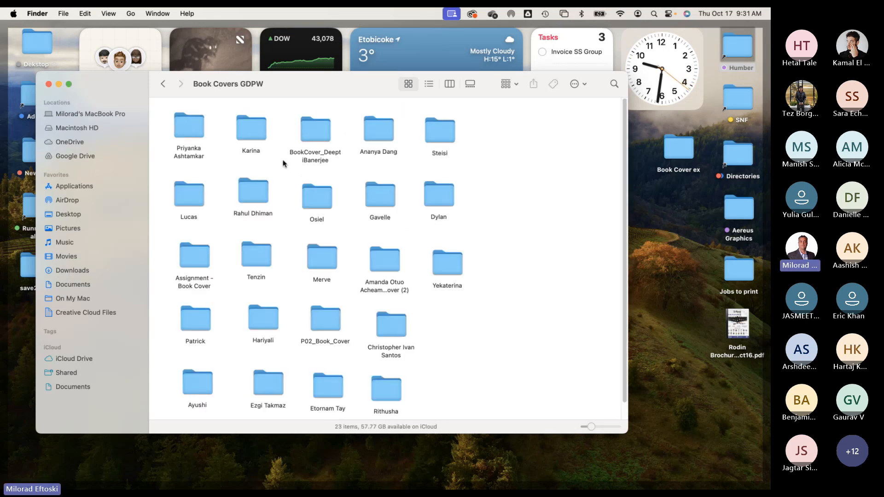
Step: Open the first student's folder and preview the full cover layout in BOOK COVER.psd
double_click(188, 127)
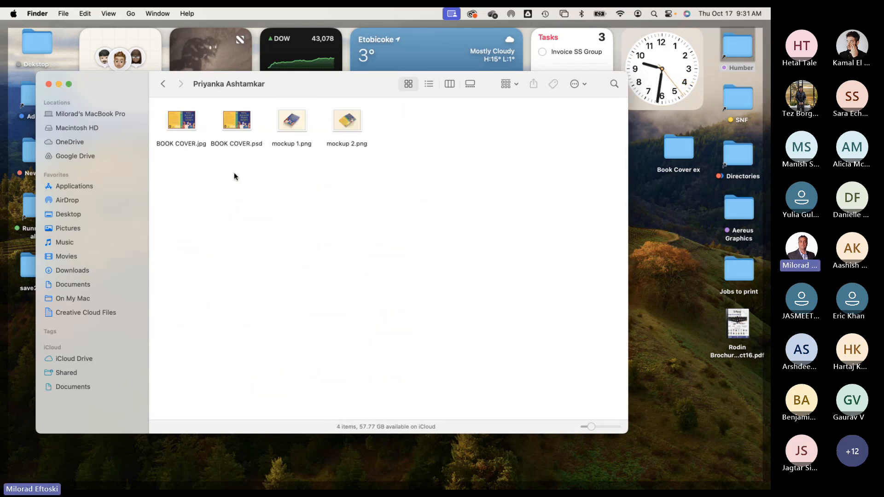
click(233, 122)
key(space)
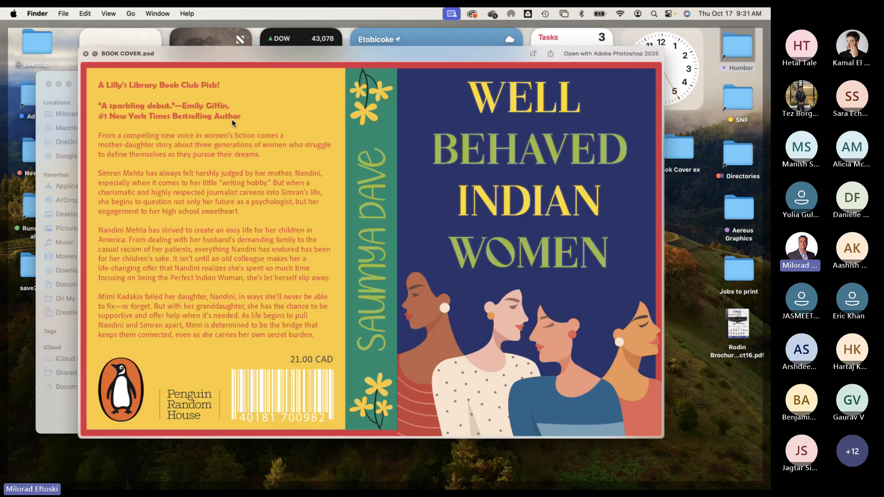
key(space)
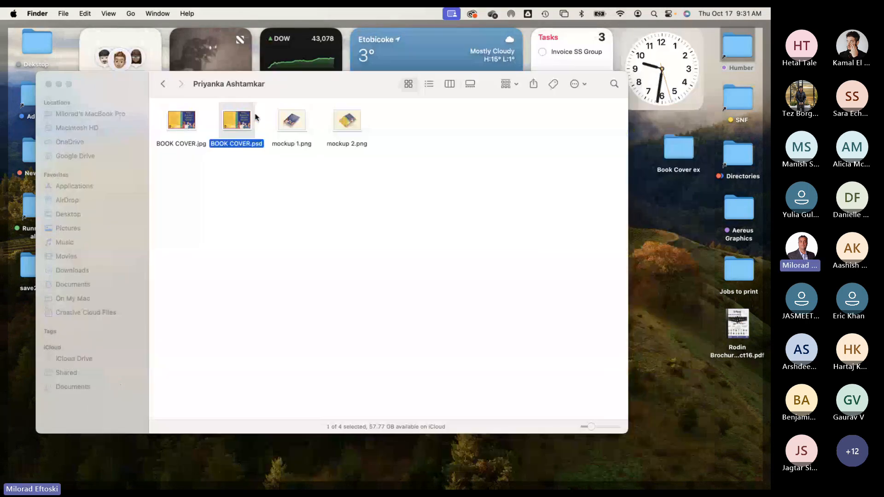
Step: Preview the student's book mock-ups, mockup 1.png and mockup 2.png
key(Right)
key(space)
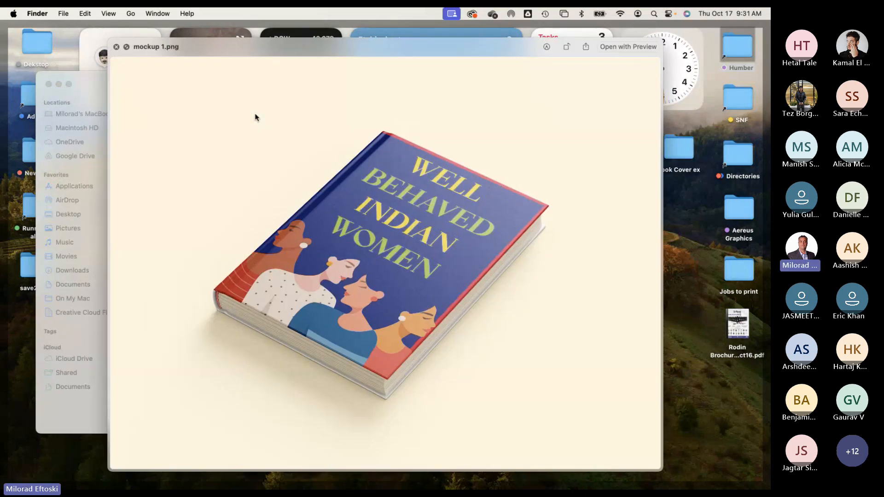
key(Right)
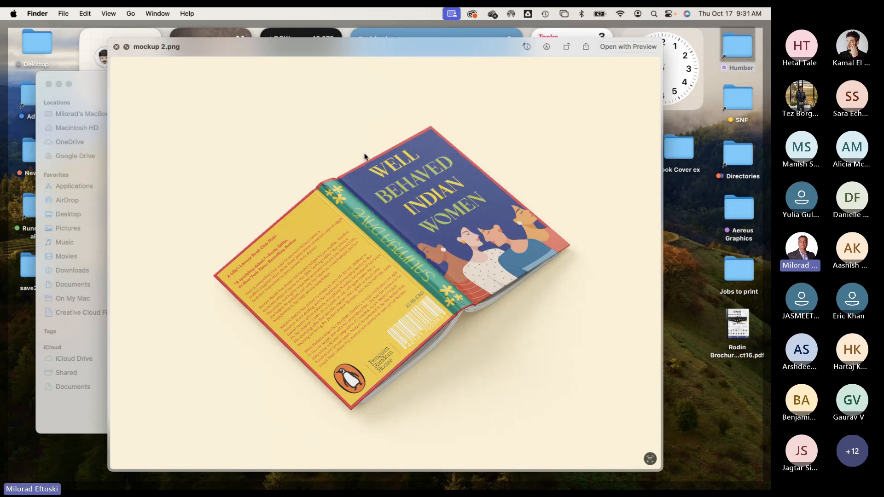
Step: Go back through the previews to BOOK COVER.psd and reposition the preview window to show the whole cover
key(Up)
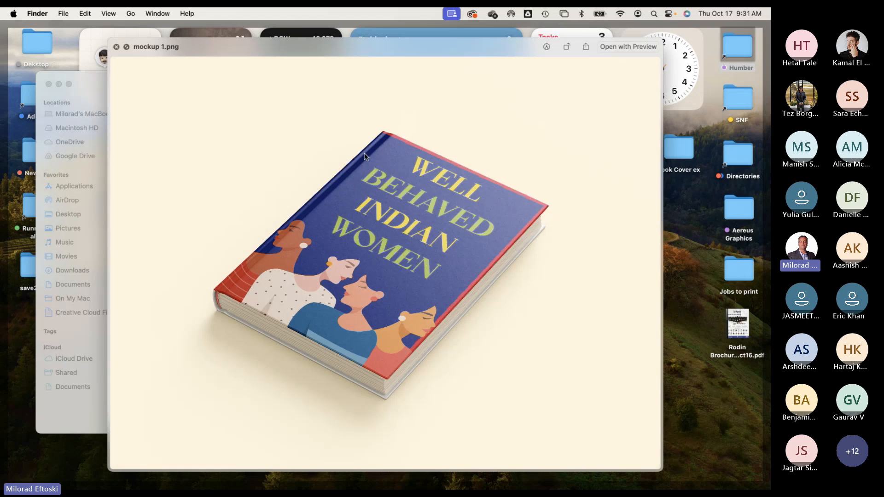
key(Up)
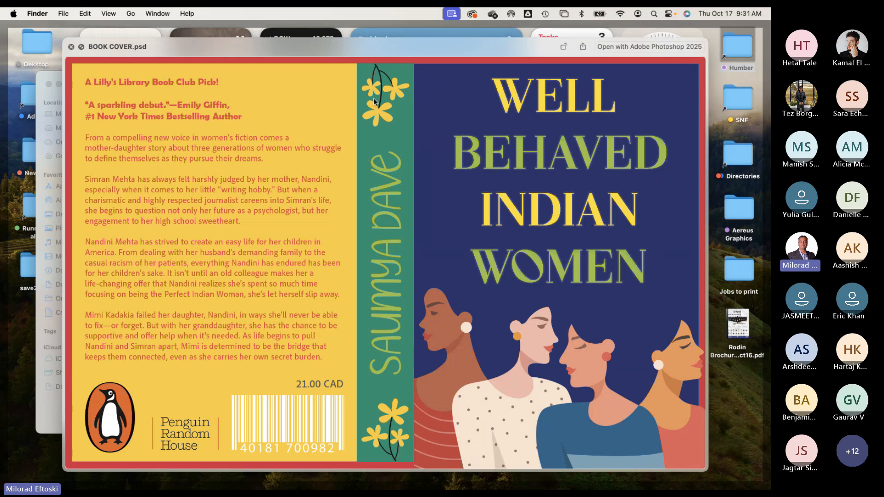
drag(380, 48, 365, 40)
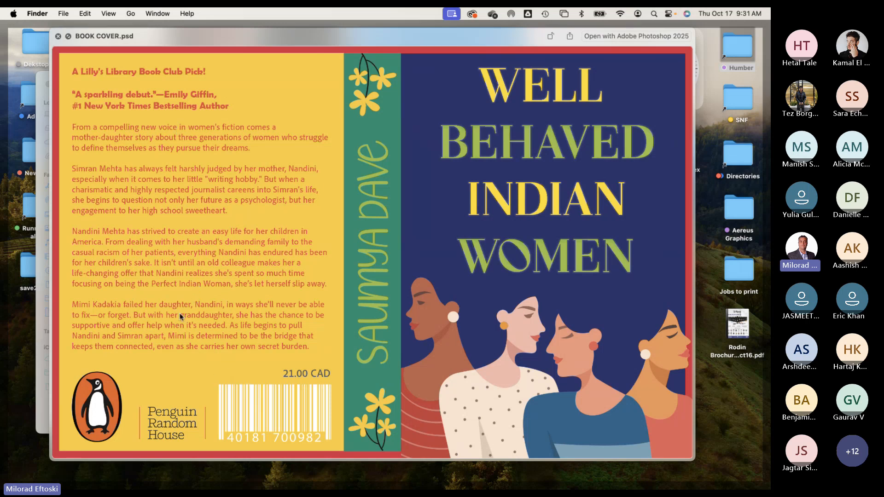
Step: Close the preview, return to the Book Covers GDPW folder and preview book-cover-wbleeds.psd in the second student's folder
key(space)
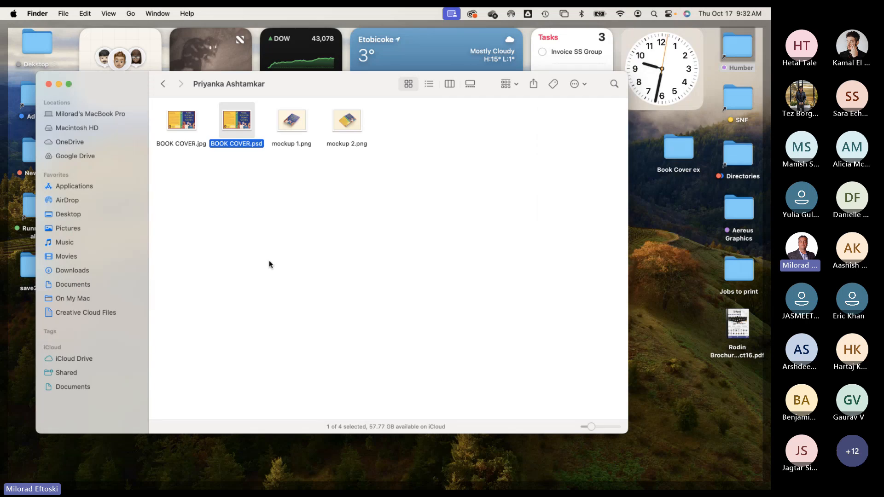
click(163, 84)
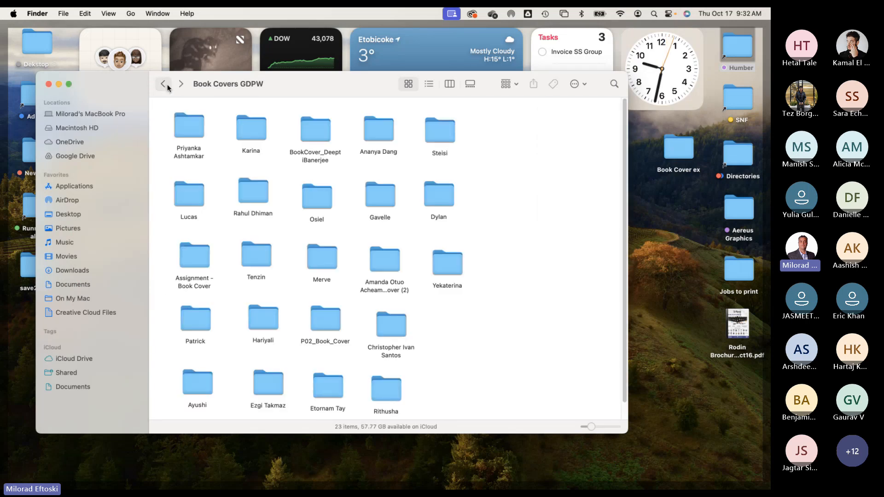
double_click(256, 131)
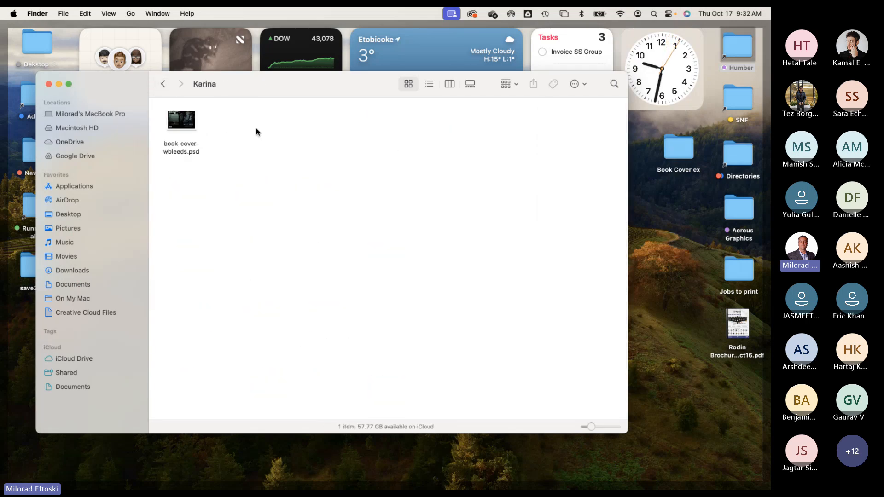
click(191, 130)
key(space)
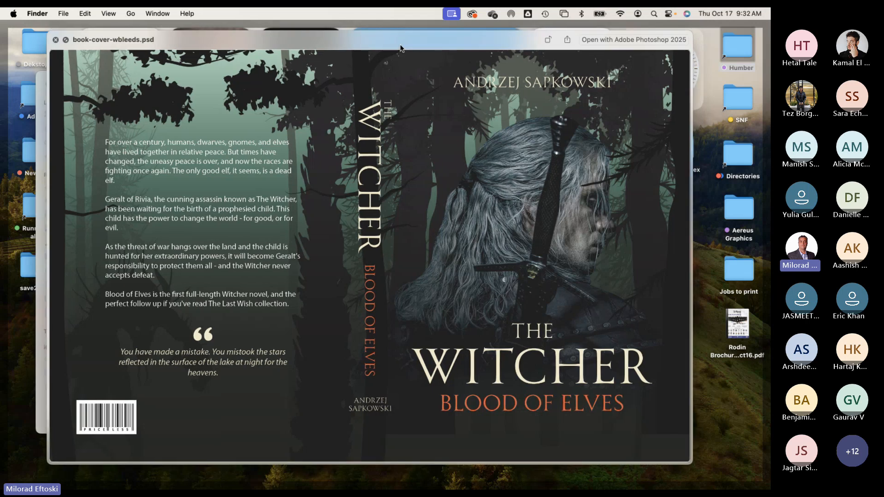
Step: Close the preview, open book-cover-wbleeds.psd in Photoshop and reposition the application window
key(space)
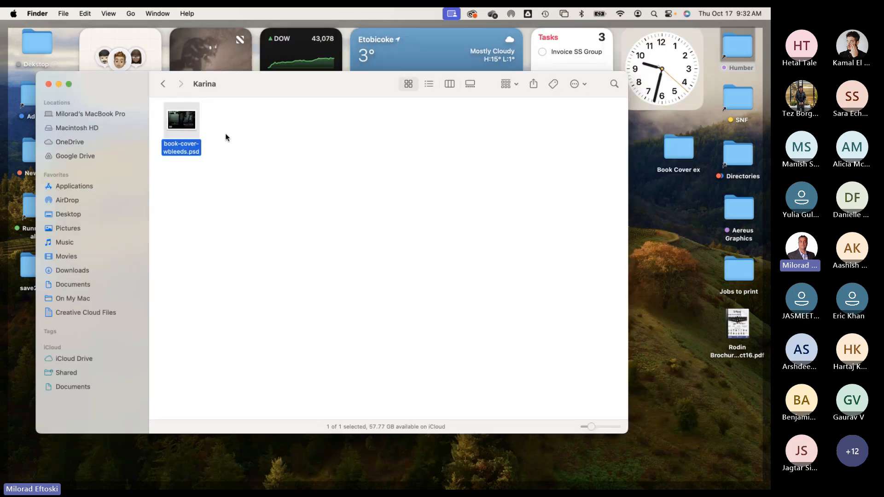
double_click(181, 121)
mouse_move(418, 489)
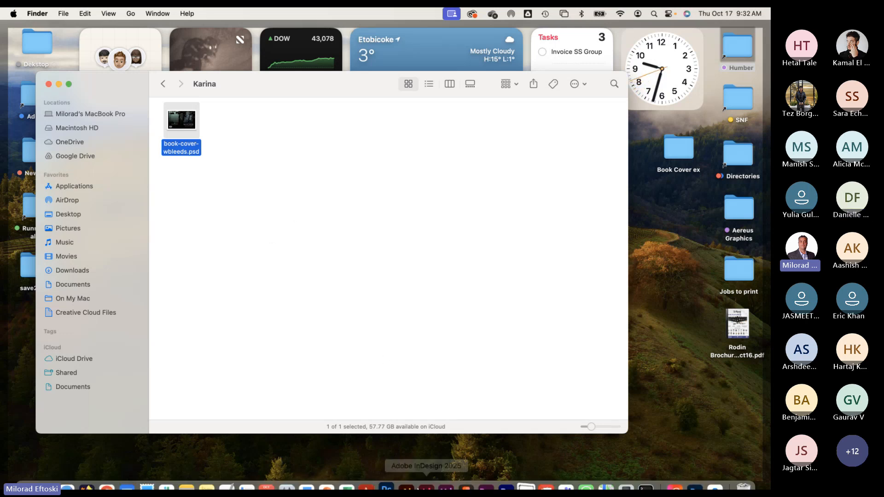
click(387, 474)
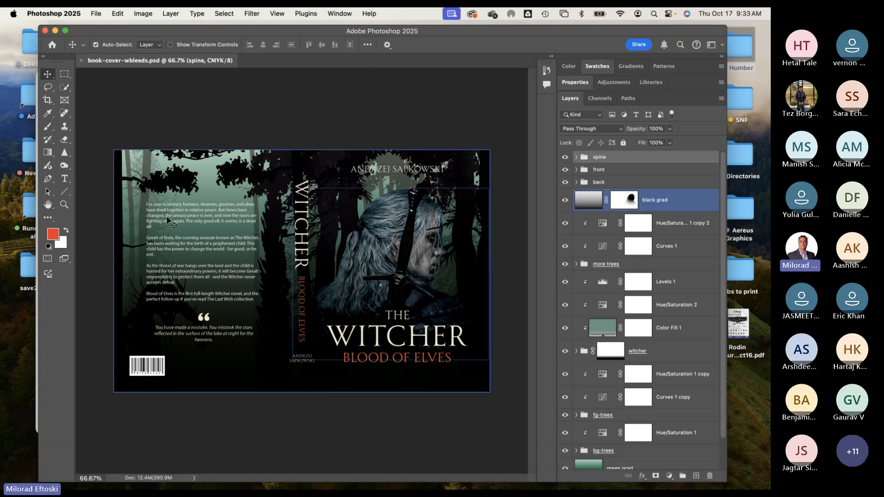
drag(175, 30, 155, 28)
Step: Bring up the What's New tutorial playlist from Photoshop's help resources
click(68, 13)
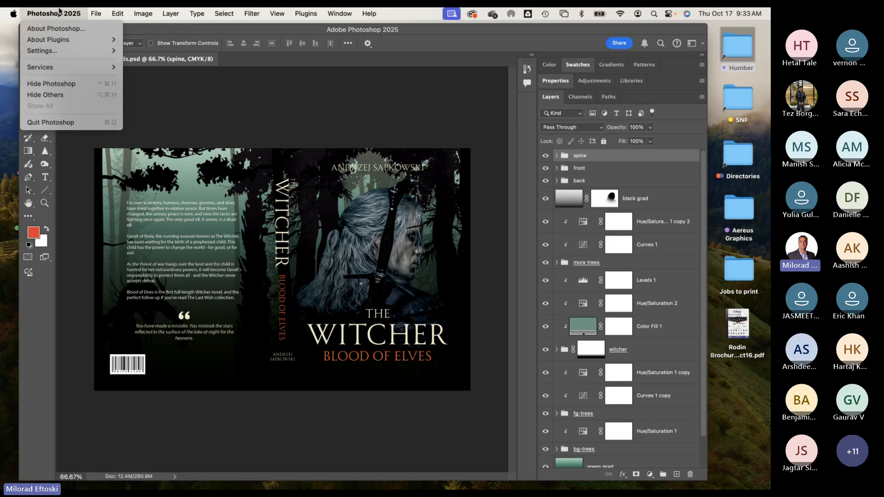
click(59, 10)
click(370, 13)
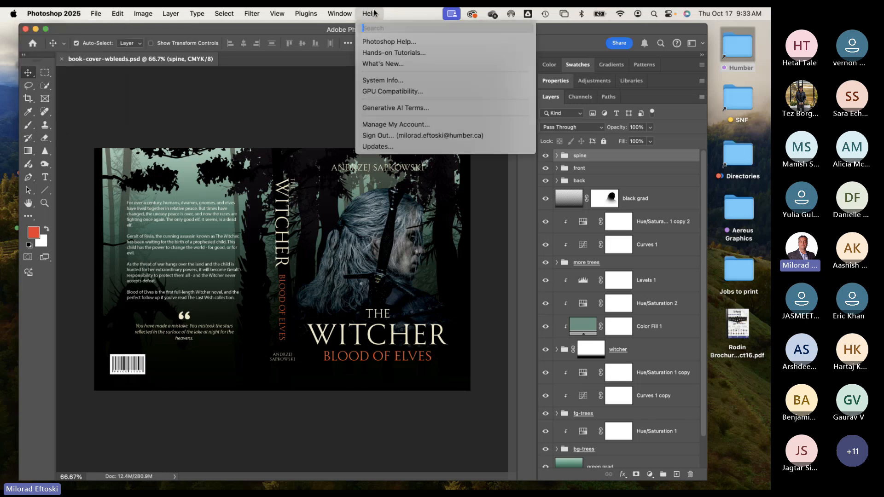
click(370, 12)
click(370, 13)
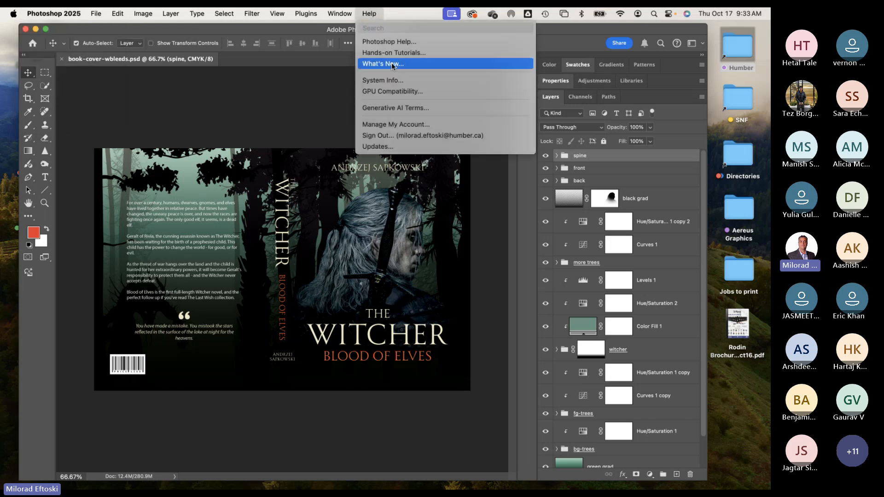
click(391, 64)
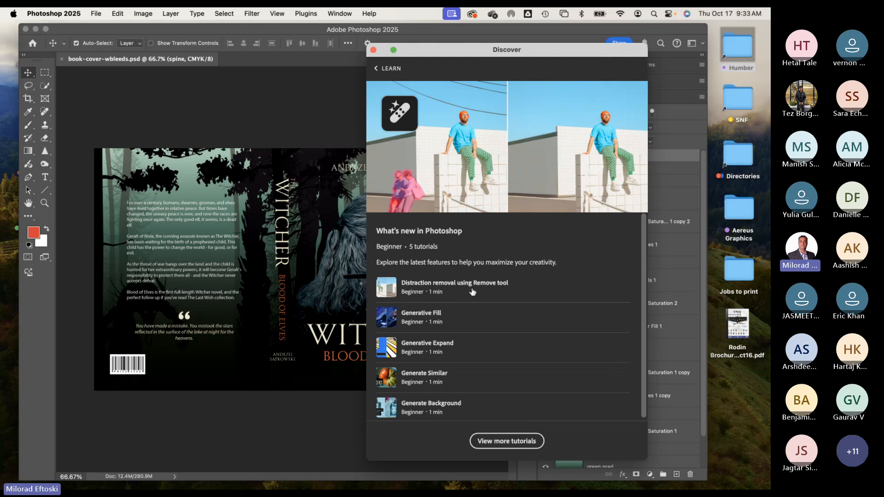
Step: View the tutorials Distraction removal using Remove tool and Generative Fill, and close the Discover window
click(474, 291)
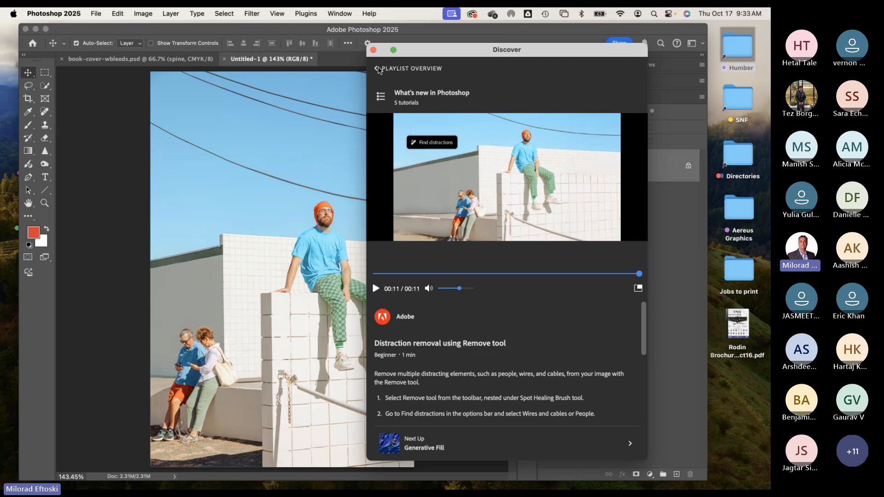
click(377, 69)
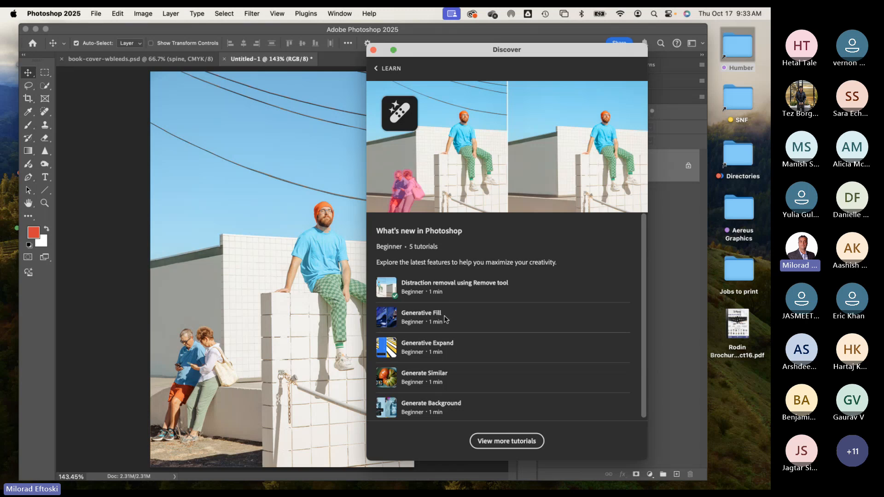
click(421, 317)
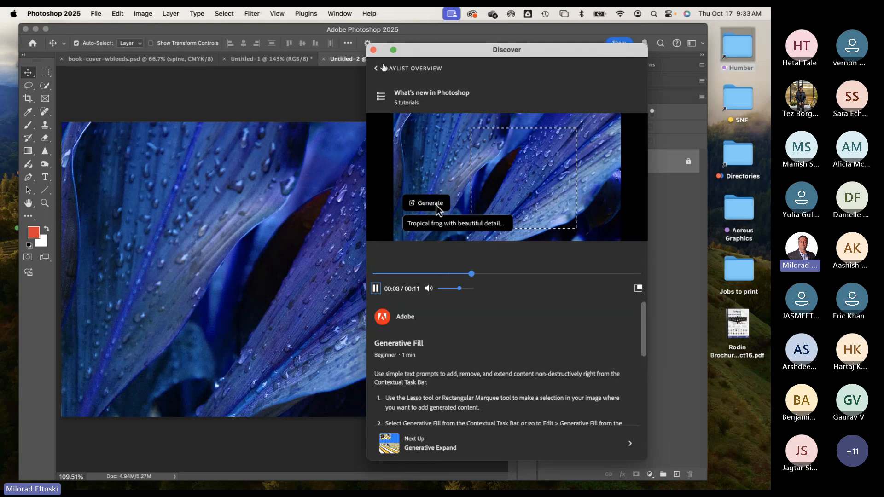
click(374, 49)
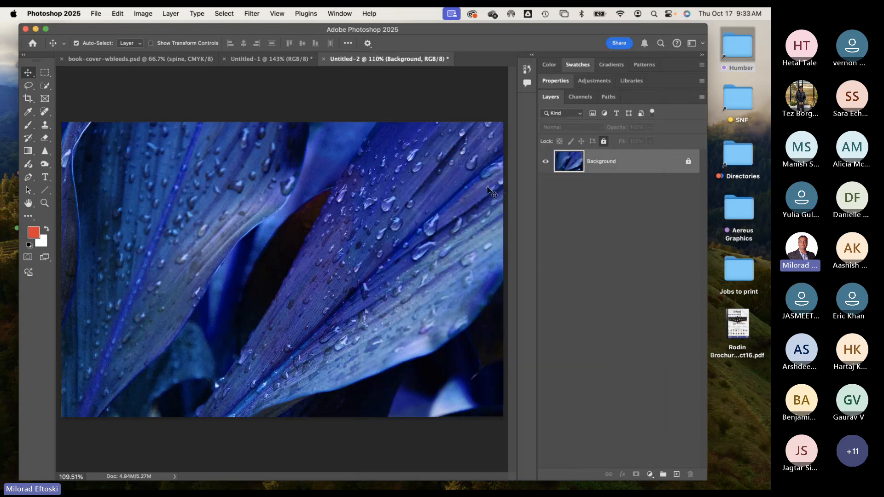
Step: Close both tutorial sample images without saving, checking the group of healing tools in between
click(323, 59)
click(347, 210)
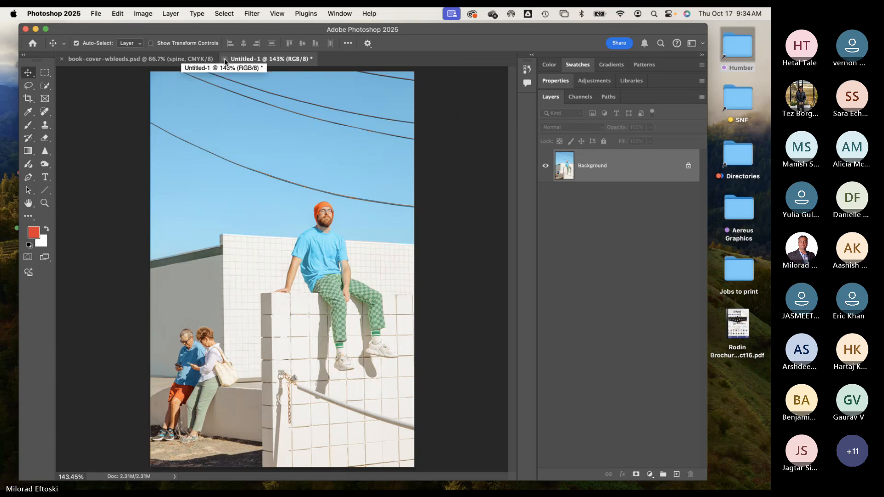
click(44, 113)
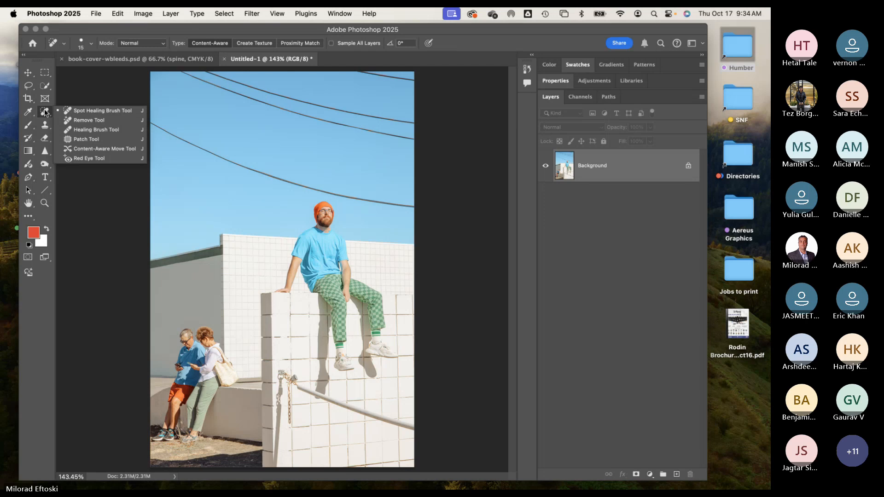
click(46, 112)
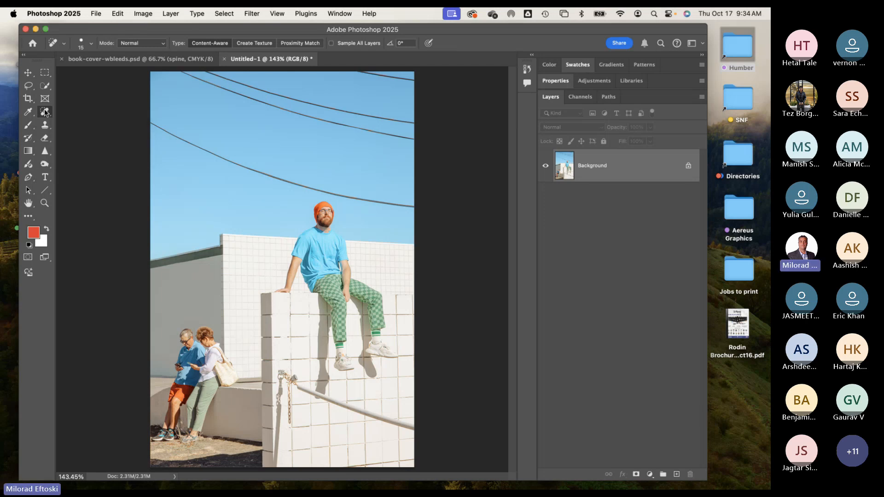
click(224, 59)
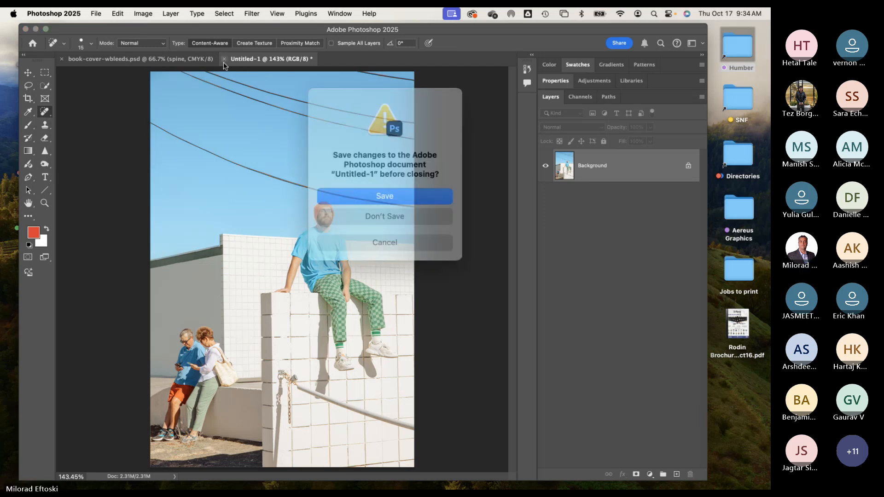
click(402, 208)
Step: Reopen the What's New playlist, start the Distraction removal using Remove tool tutorial and read through its instructions
click(372, 11)
click(372, 11)
click(370, 11)
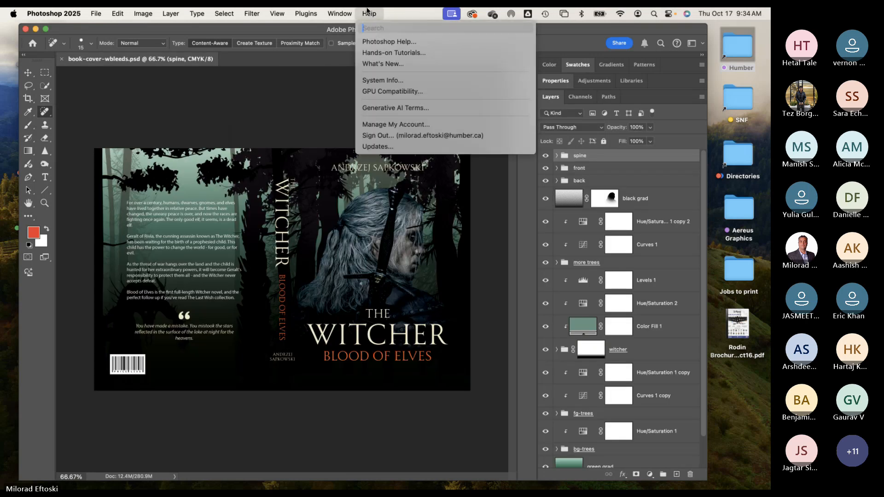
click(376, 66)
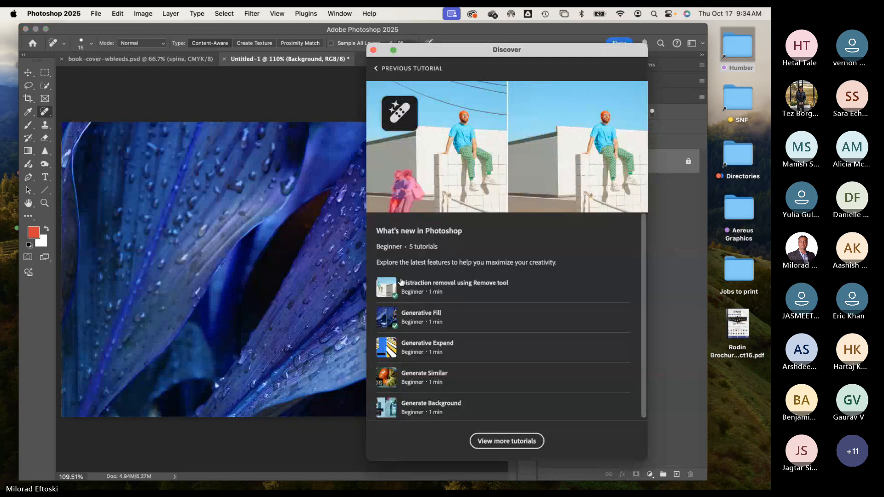
click(469, 292)
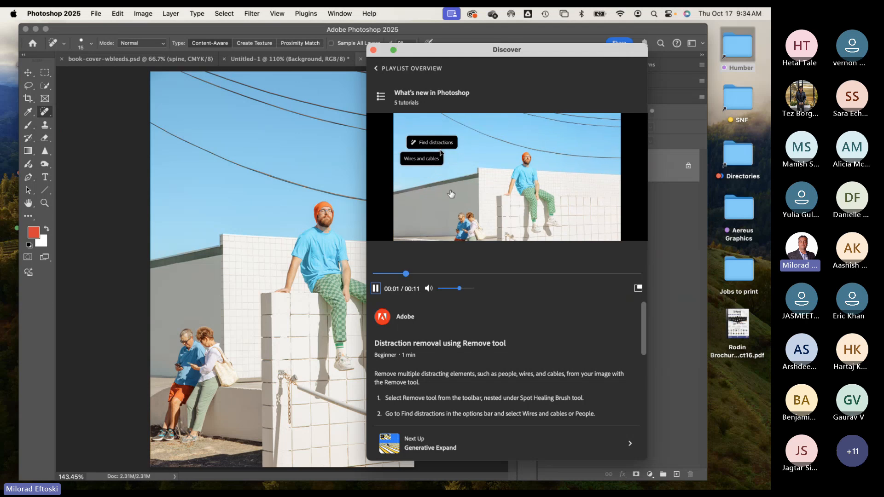
scroll(432, 369, down, 2)
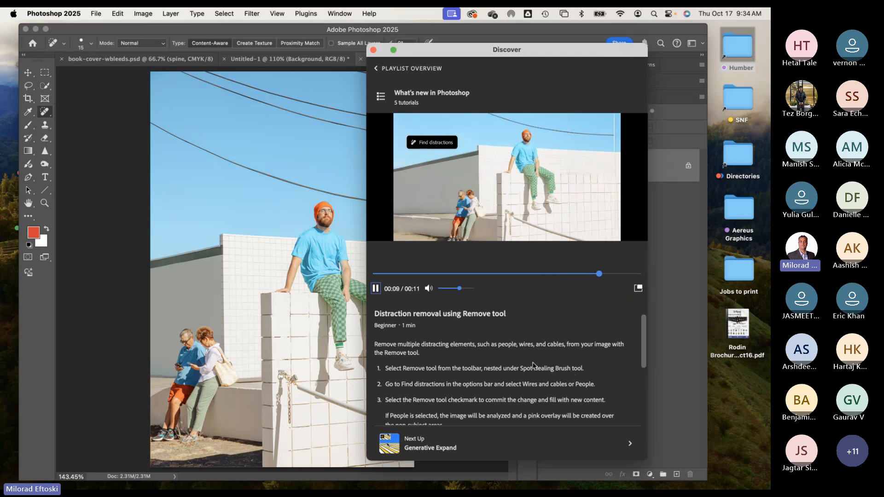
mouse_move(48, 113)
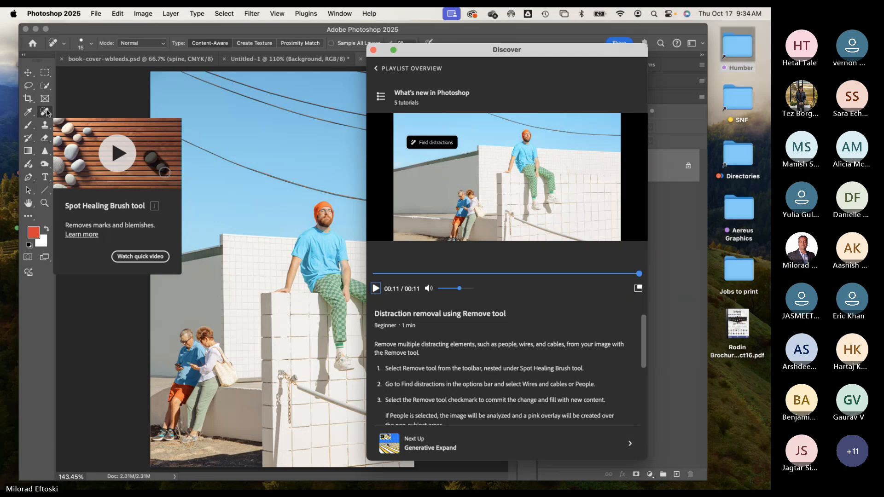
mouse_move(428, 56)
mouse_down()
mouse_move(449, 82)
mouse_move(435, 71)
mouse_up()
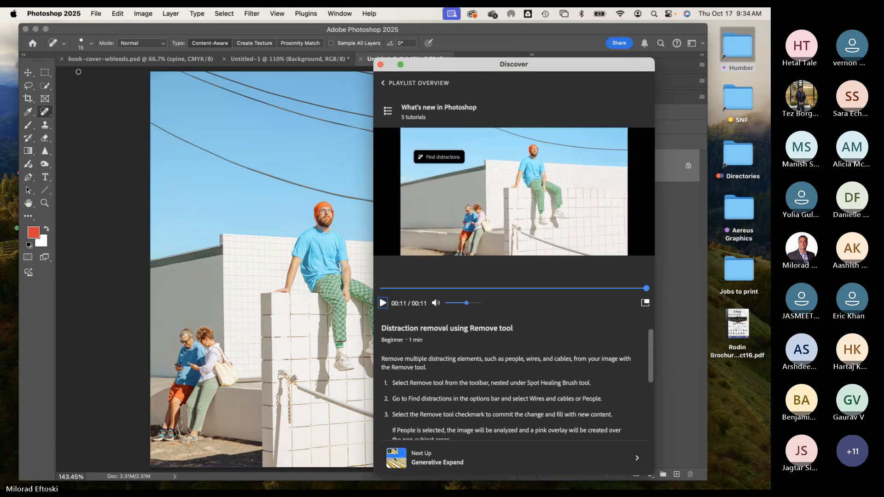
click(64, 44)
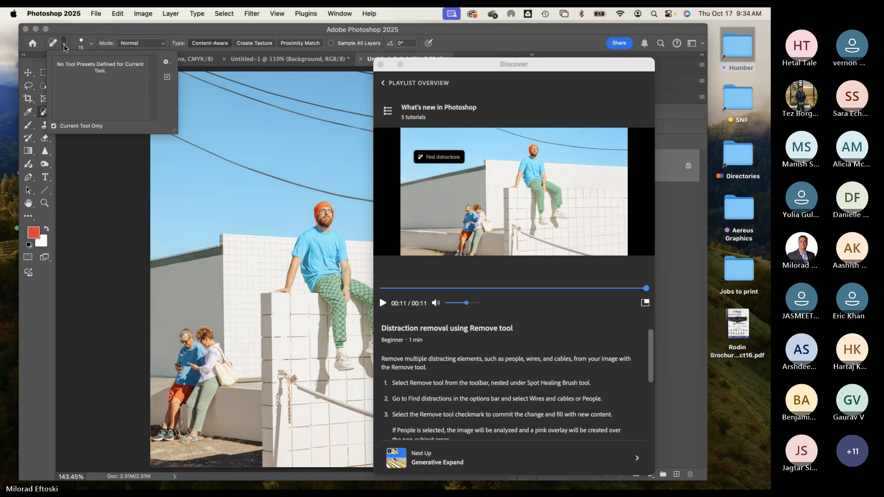
click(64, 45)
click(51, 43)
click(52, 45)
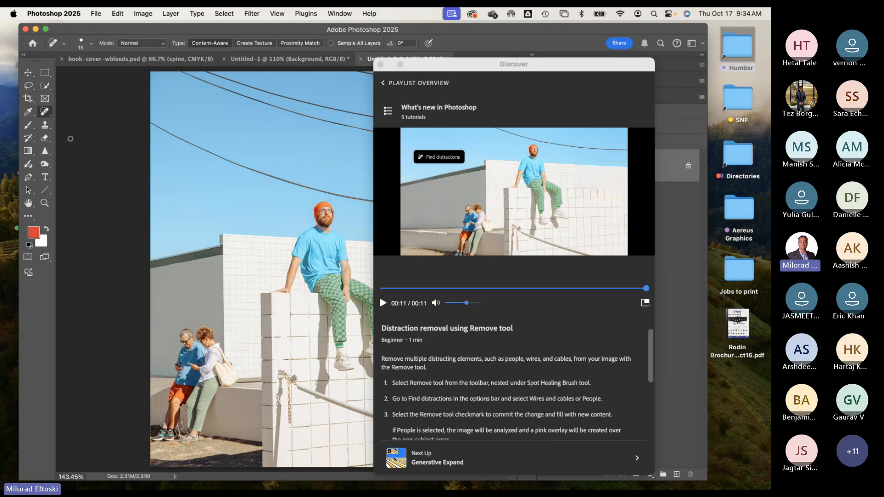
Step: Switch to the Remove Tool, dismiss its Generative AI tip and brush over the two people beside the wall to remove them
right_click(44, 112)
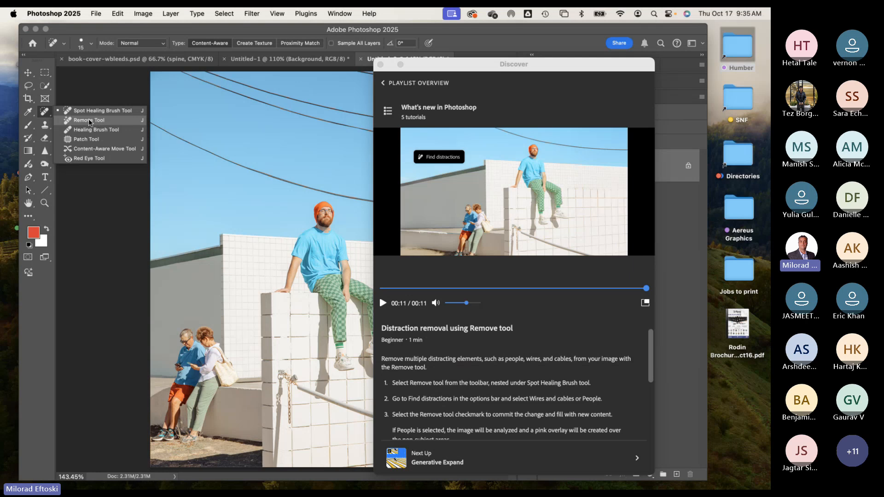
click(90, 122)
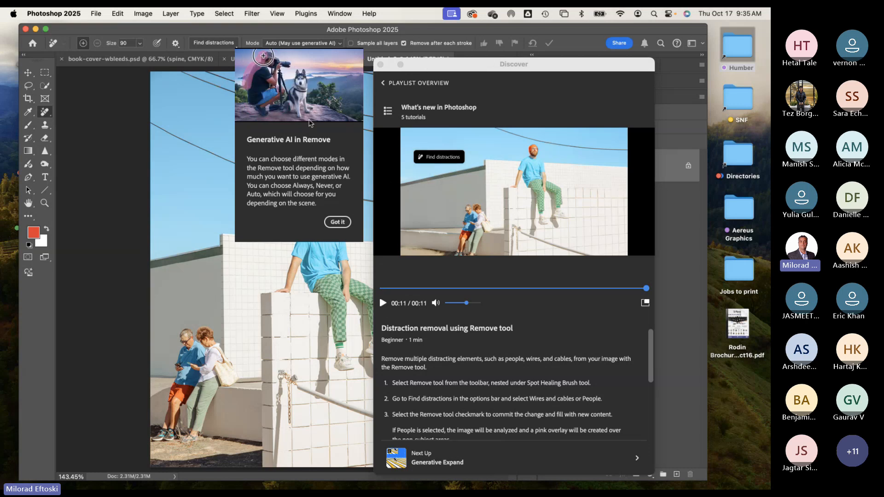
click(337, 221)
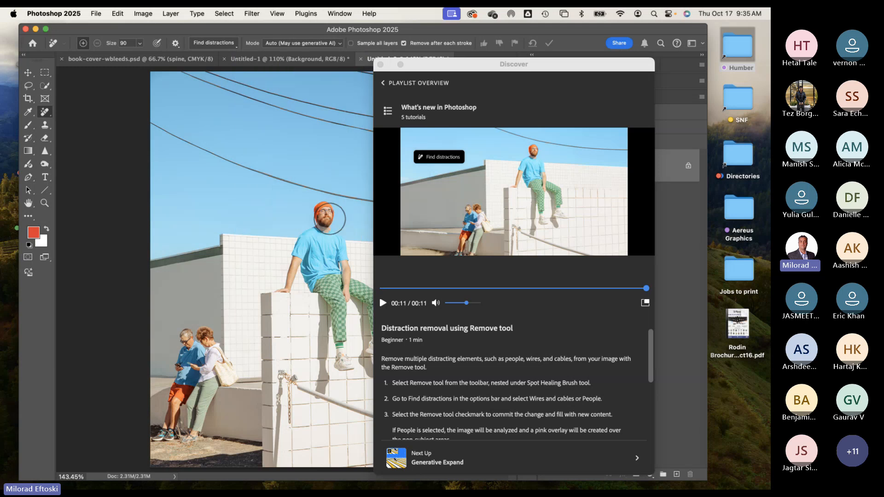
mouse_move(171, 405)
mouse_down()
mouse_move(168, 430)
mouse_move(196, 334)
mouse_move(220, 363)
mouse_move(182, 433)
mouse_move(209, 386)
mouse_move(190, 409)
mouse_move(206, 268)
mouse_up()
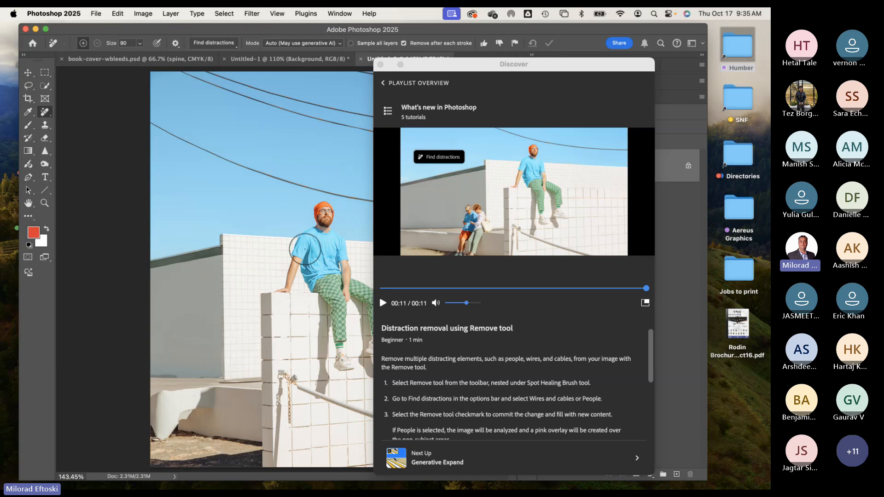
Step: Move the Discover window off the sky and remove the wires and cables from the photo with Find distractions
drag(438, 70, 372, 291)
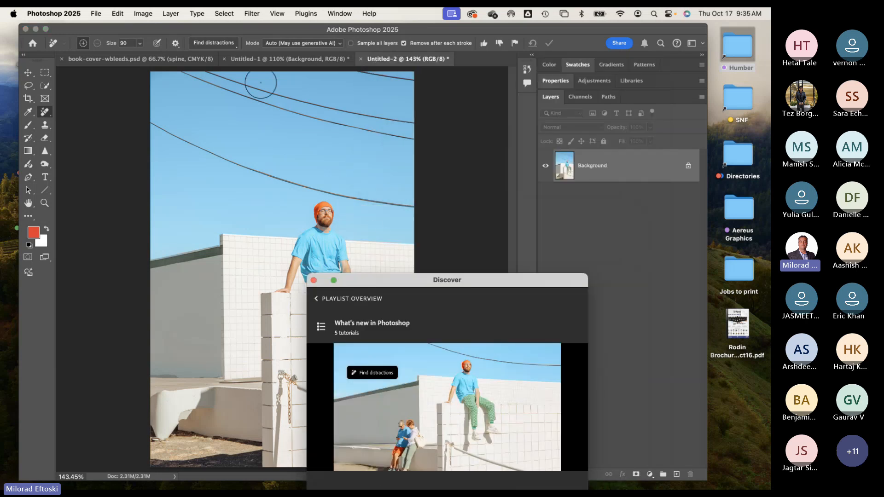
click(218, 44)
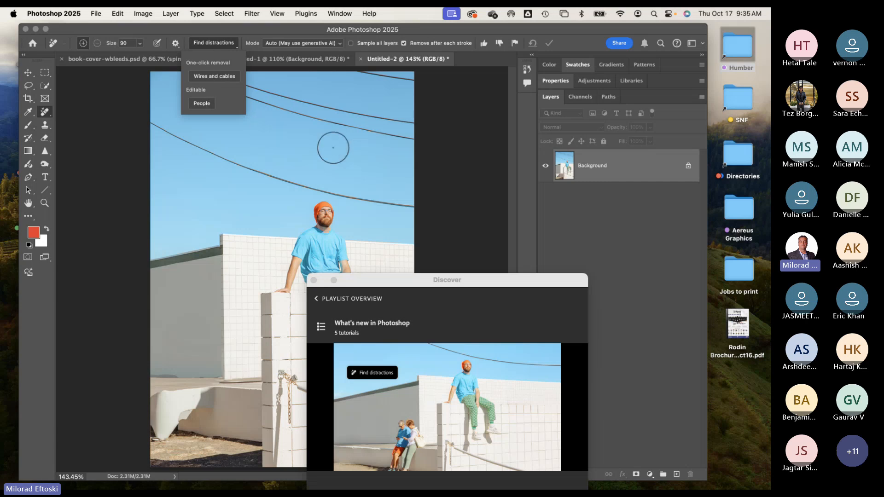
click(209, 76)
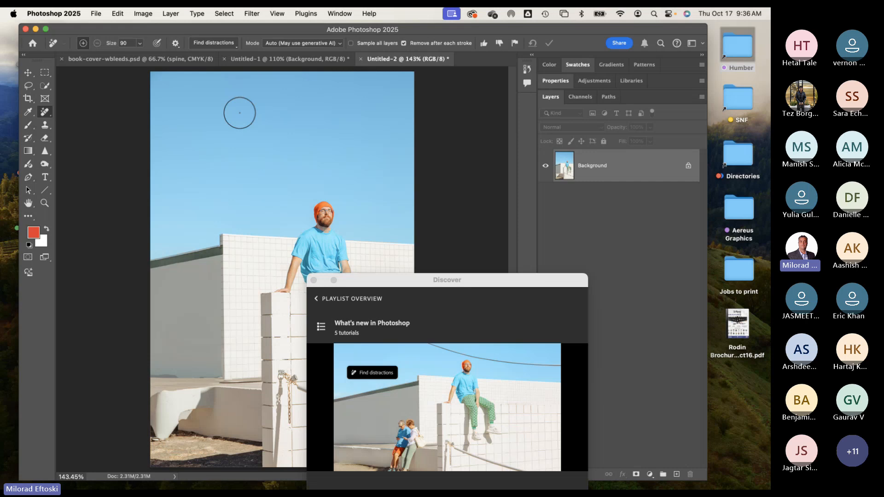
Step: Try to find distracting people in the photo with Find distractions and move the Discover window clear of the image
click(231, 44)
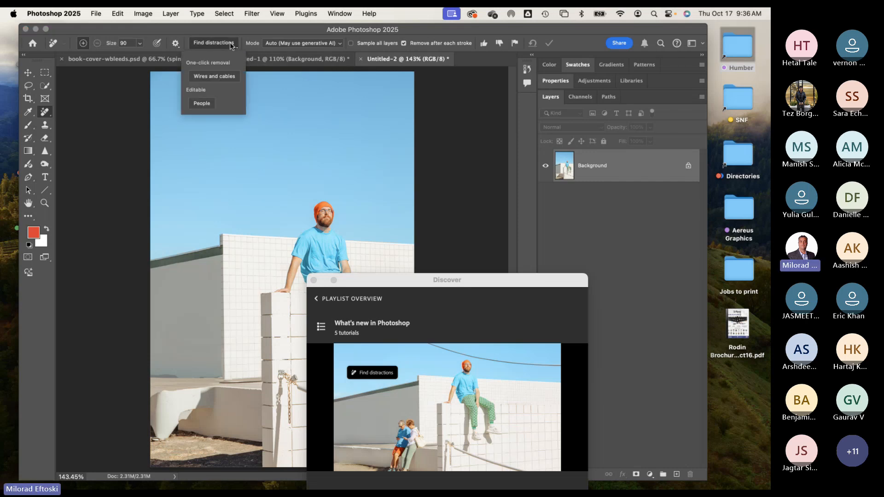
click(208, 104)
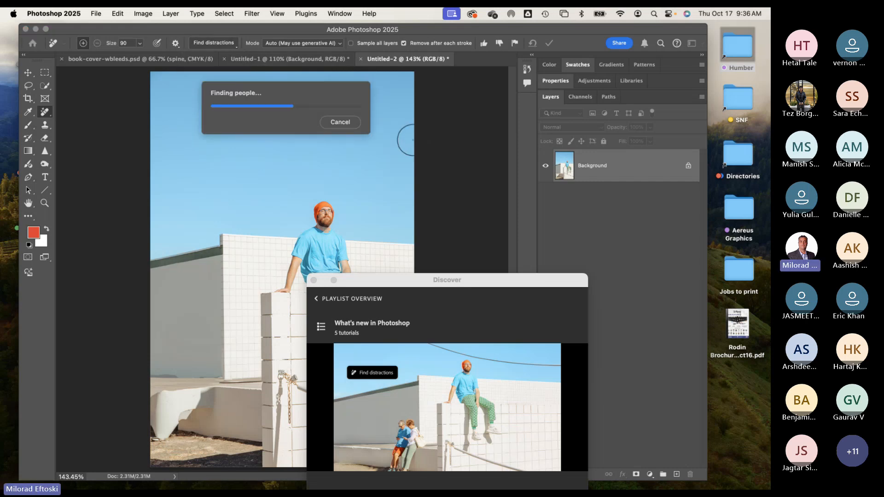
drag(399, 281, 527, 163)
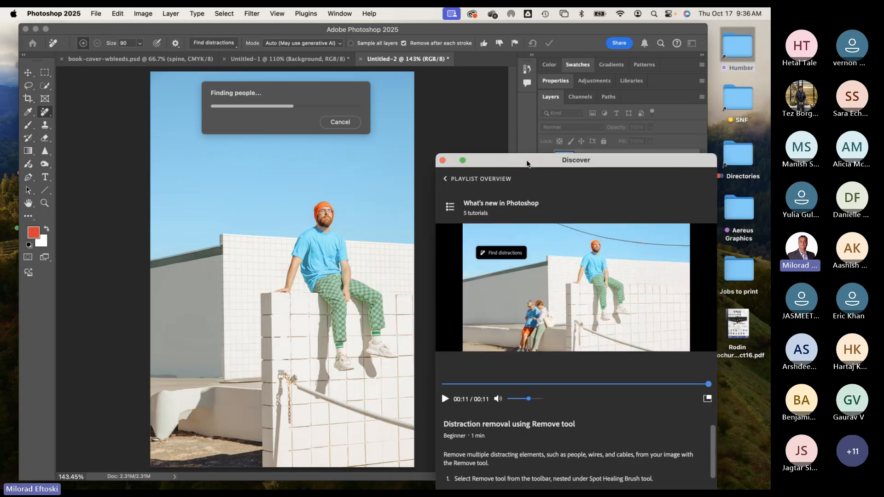
drag(509, 161, 476, 80)
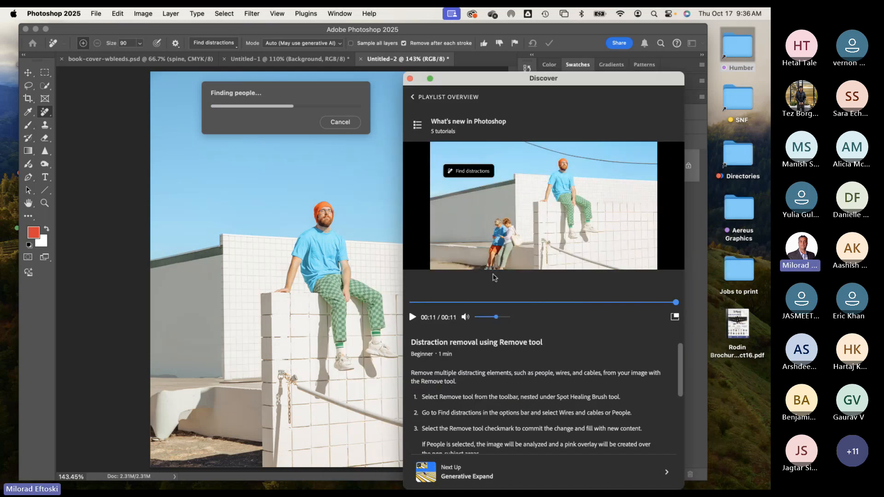
Step: Reread the Remove tool tutorial's notes on how the People and Wires and cables options behave
scroll(492, 373, down, 5)
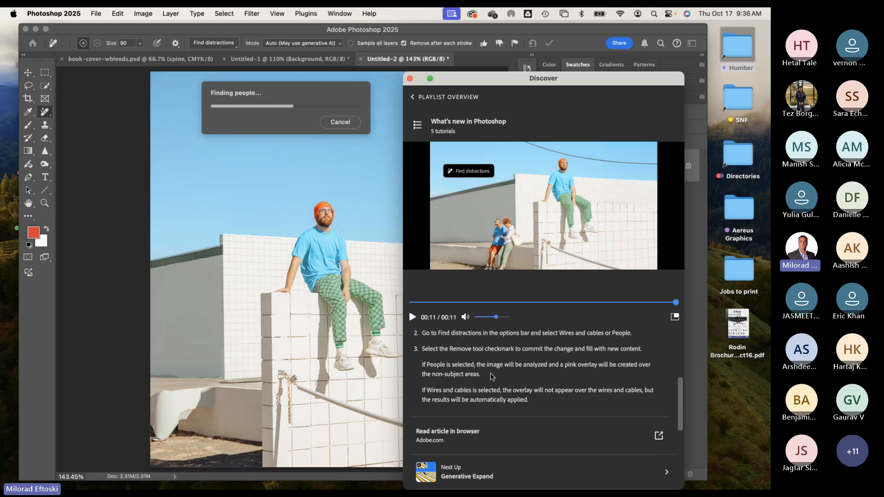
scroll(491, 376, up, 2)
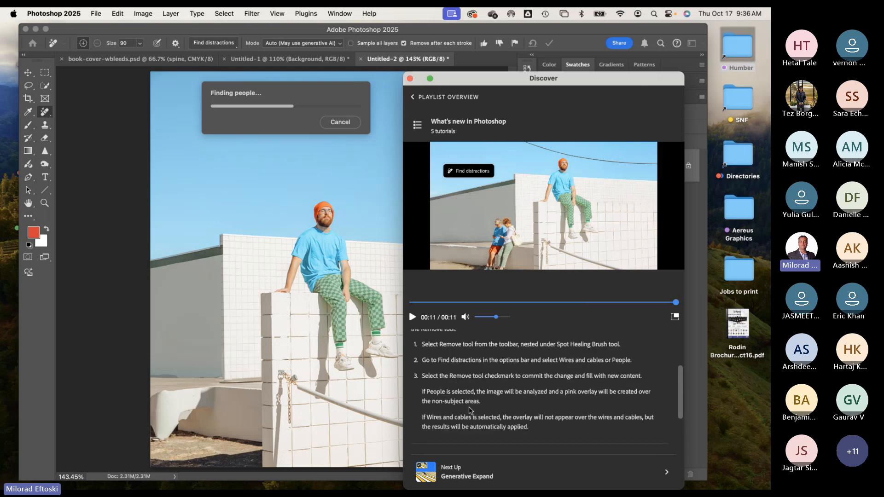
scroll(476, 410, down, 1)
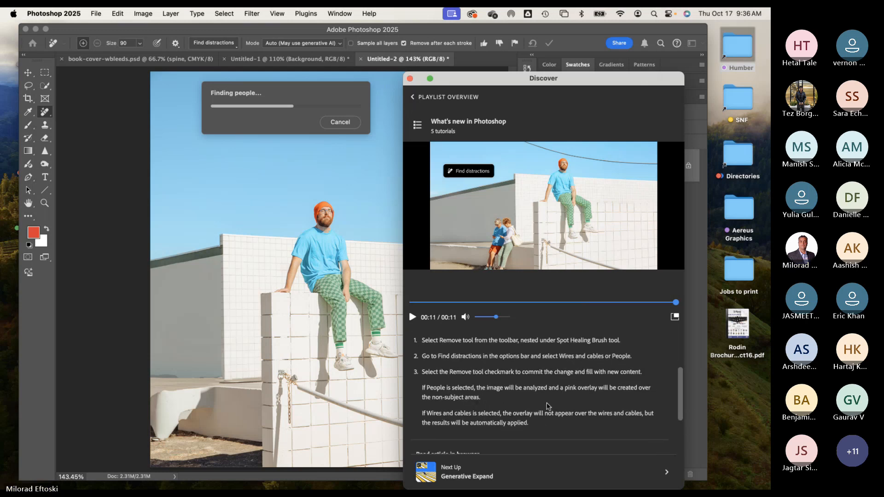
scroll(539, 407, down, 2)
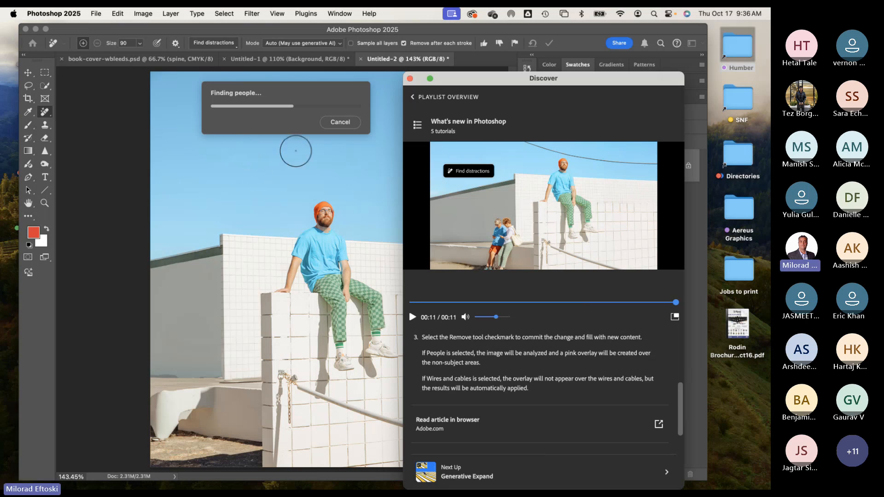
drag(462, 82, 453, 67)
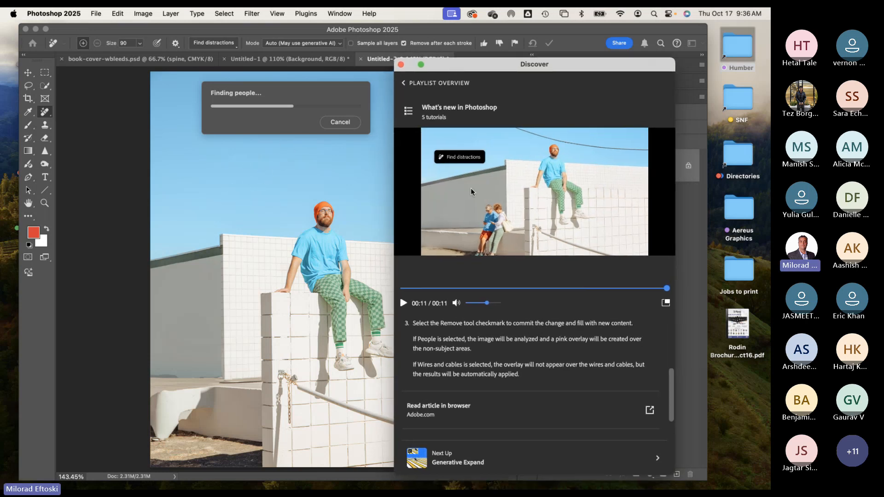
Step: Return to the What's New playlist, try to open the Generative Expand tutorial and go back to the playlist overview
click(404, 83)
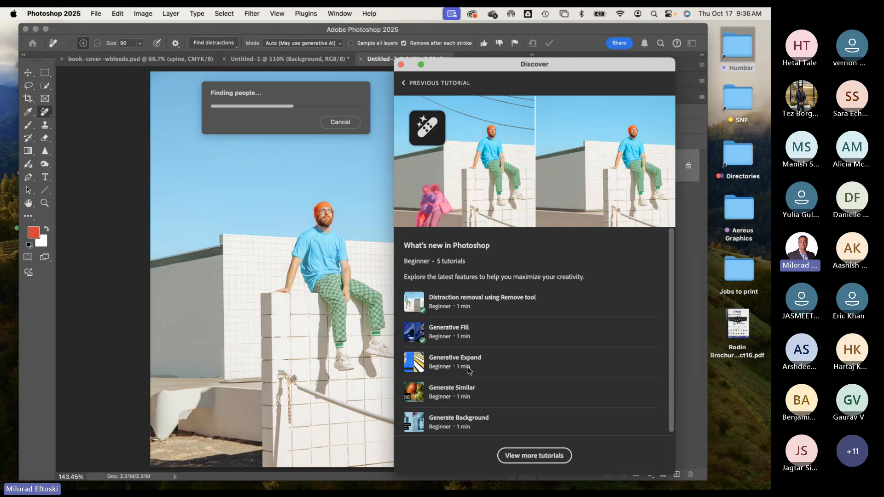
click(448, 363)
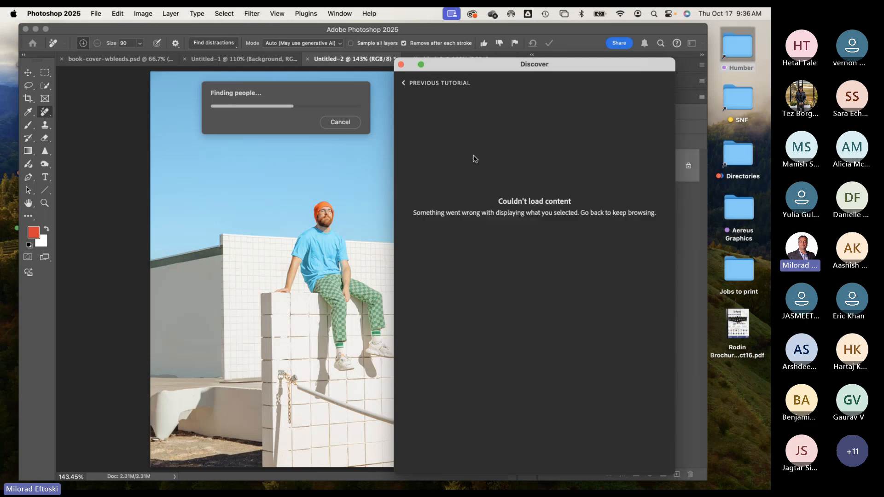
click(405, 83)
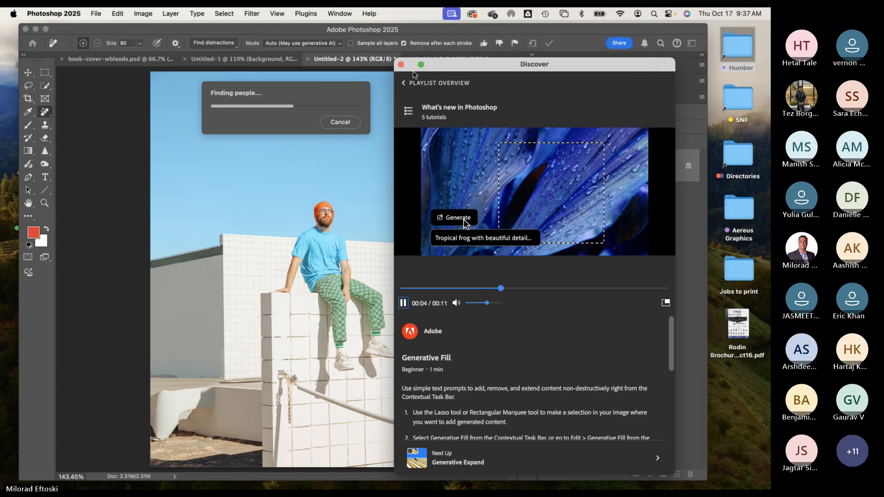
click(403, 84)
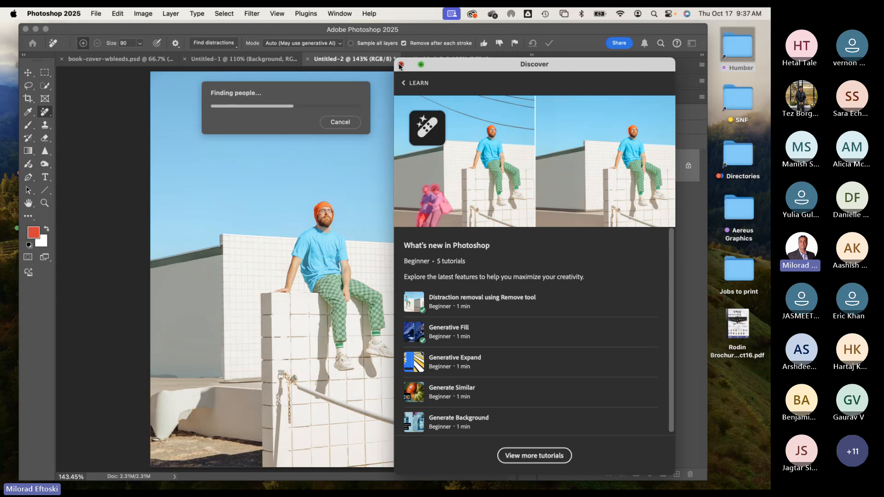
Step: Close the Discover window and cancel the running search for people
click(401, 64)
click(335, 123)
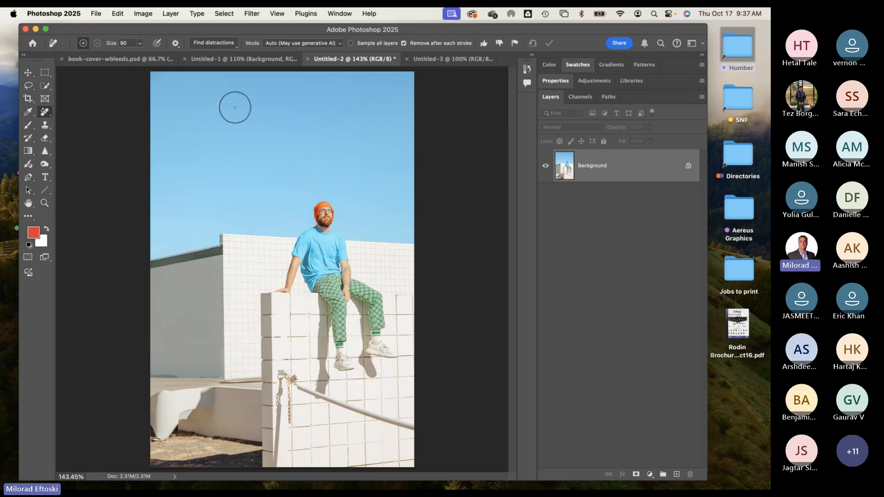
Step: Close the wall photo Untitled-2 and the blue leaf image Untitled-1 without saving either one
click(306, 59)
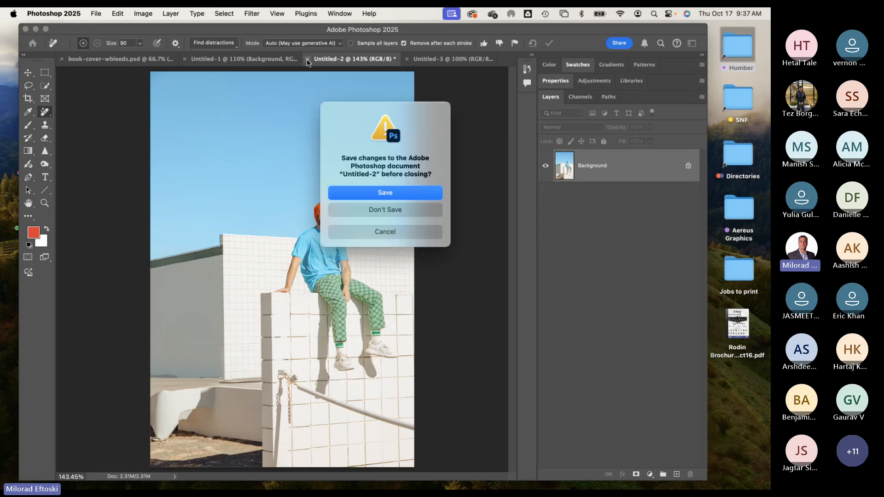
click(363, 208)
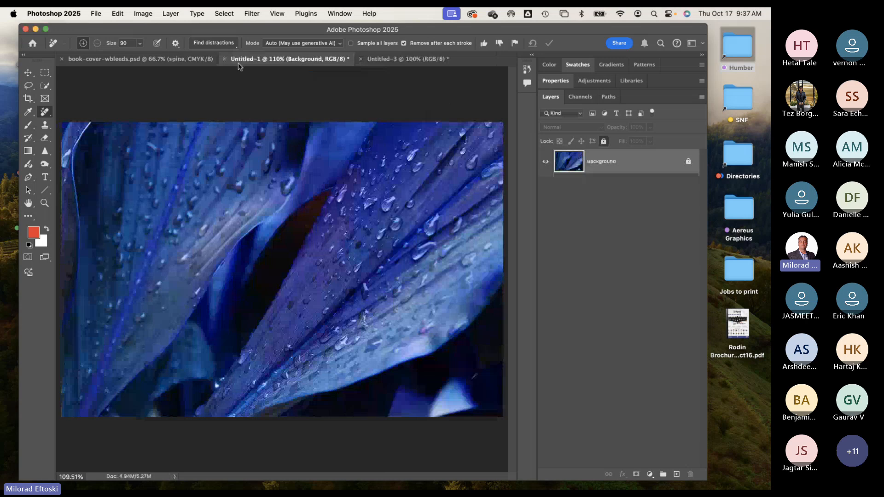
click(225, 59)
click(361, 209)
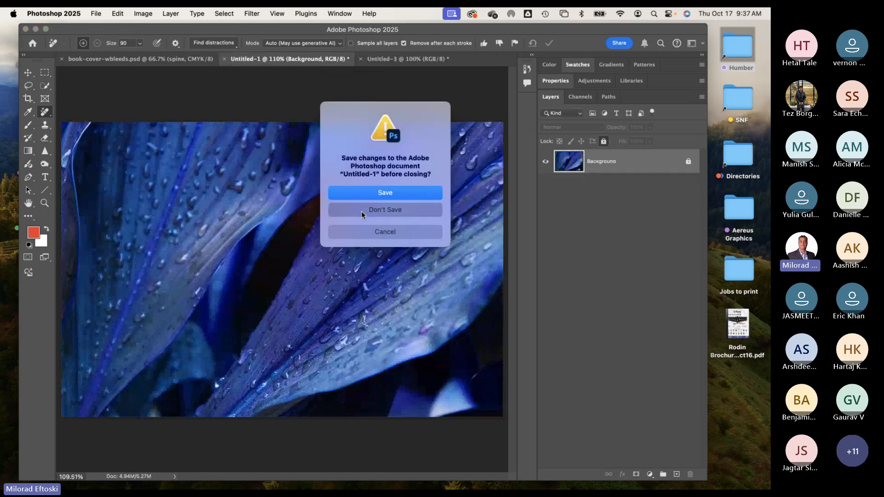
click(363, 11)
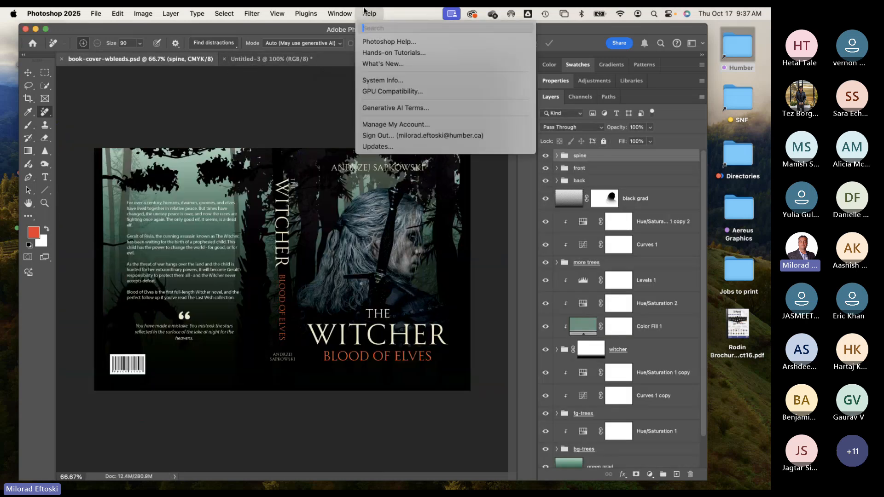
click(364, 12)
click(369, 14)
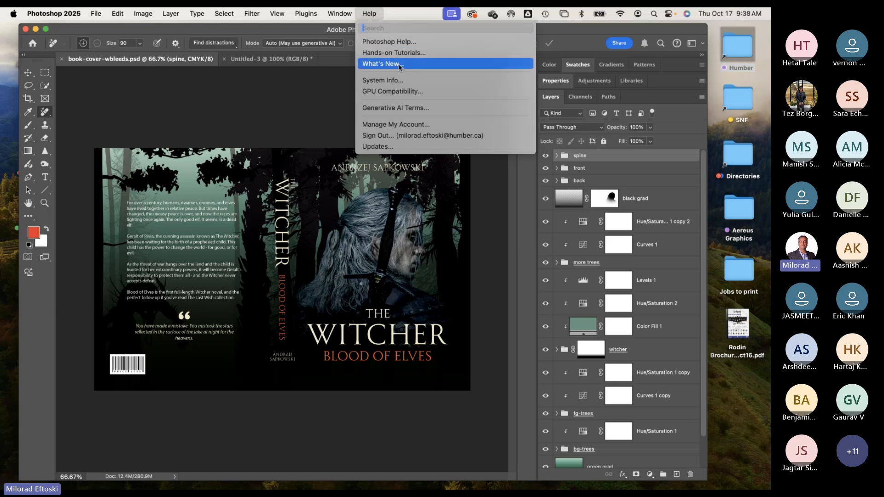
Step: Switch to the Move tool in the Witcher book cover document
click(28, 72)
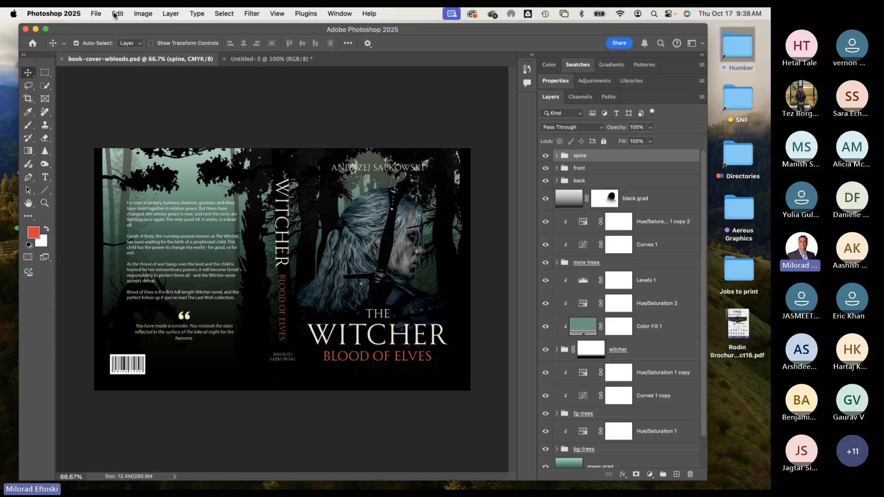
click(607, 322)
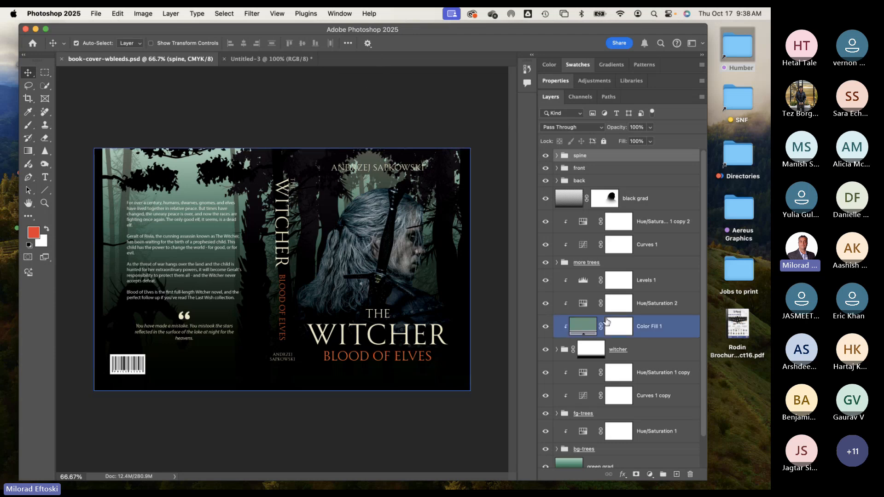
click(66, 10)
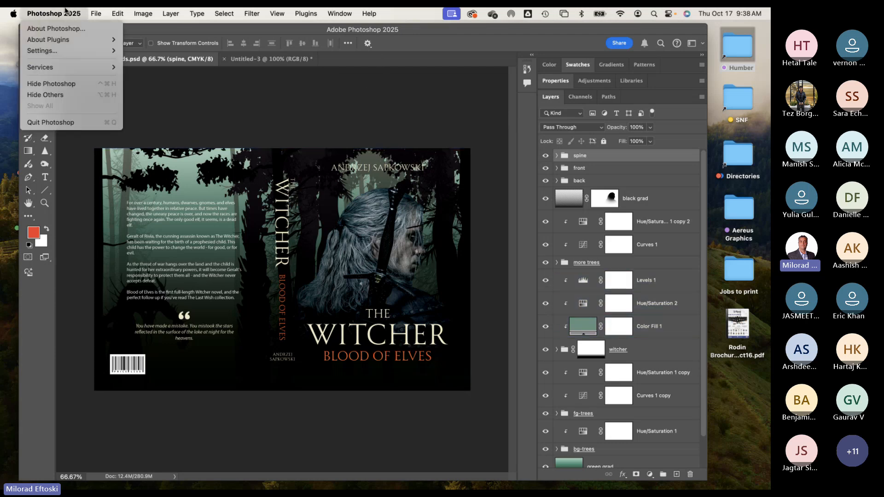
click(65, 10)
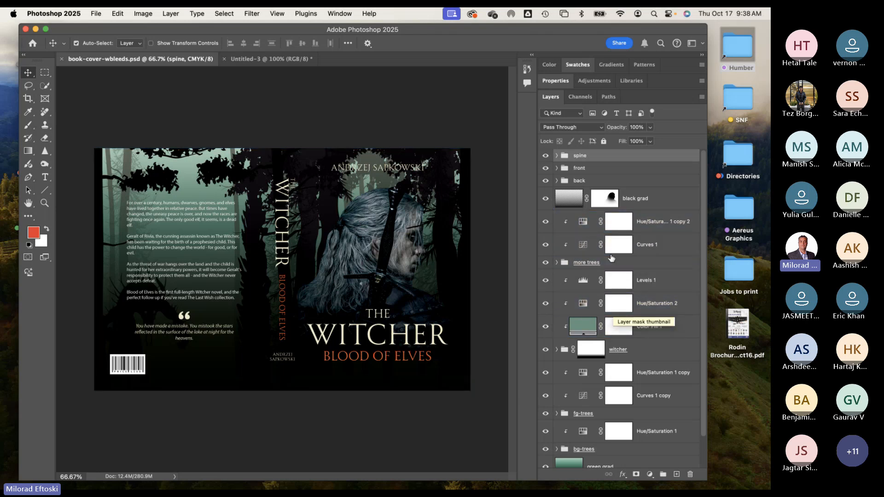
Step: Toggle the visibility of the back, front and spine groups off and on to show which cover elements each contains
click(545, 181)
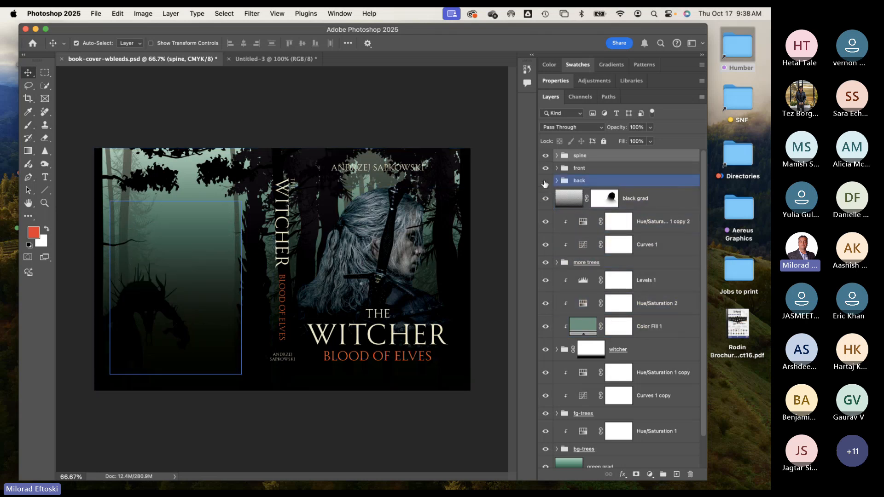
click(546, 182)
click(545, 183)
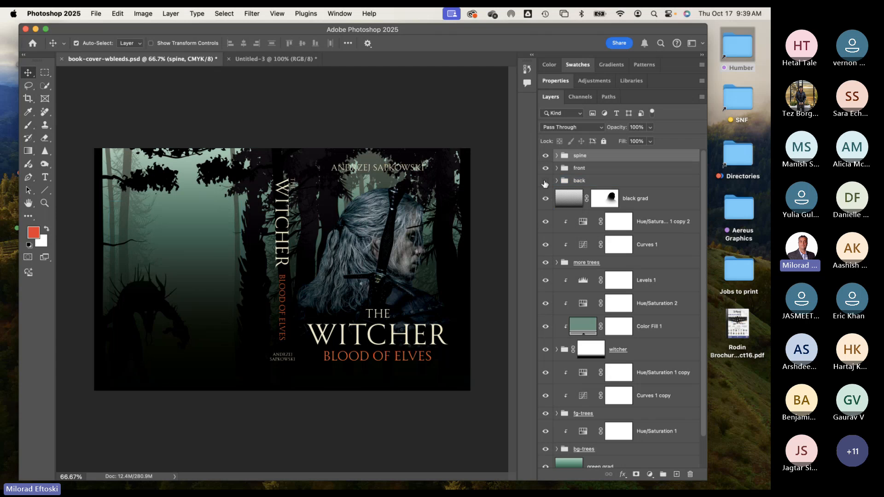
click(545, 181)
click(546, 168)
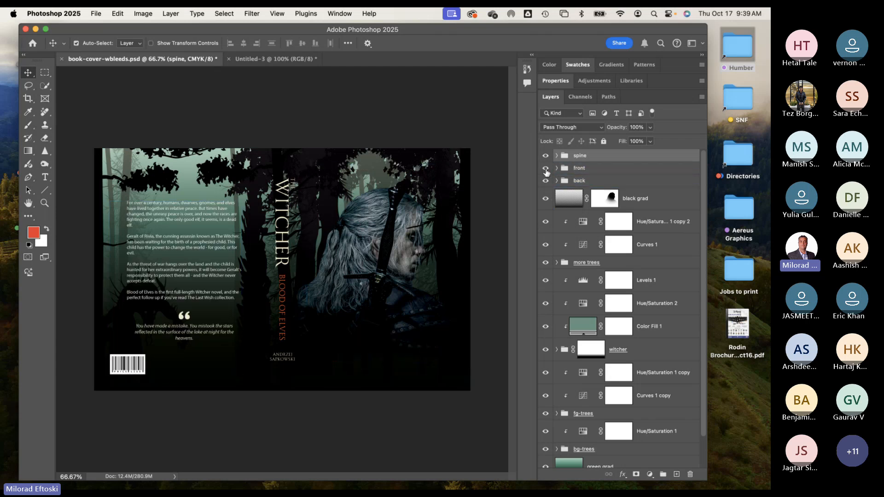
click(546, 169)
click(545, 168)
click(544, 166)
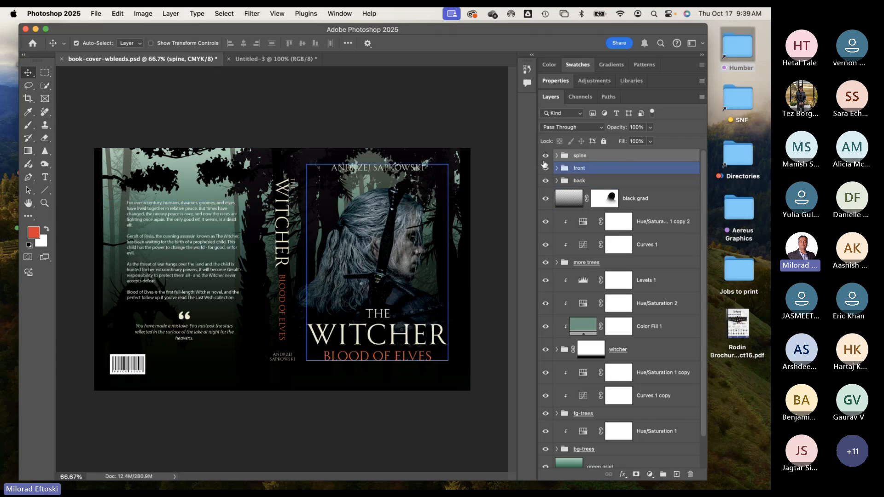
click(546, 157)
click(545, 157)
click(545, 157)
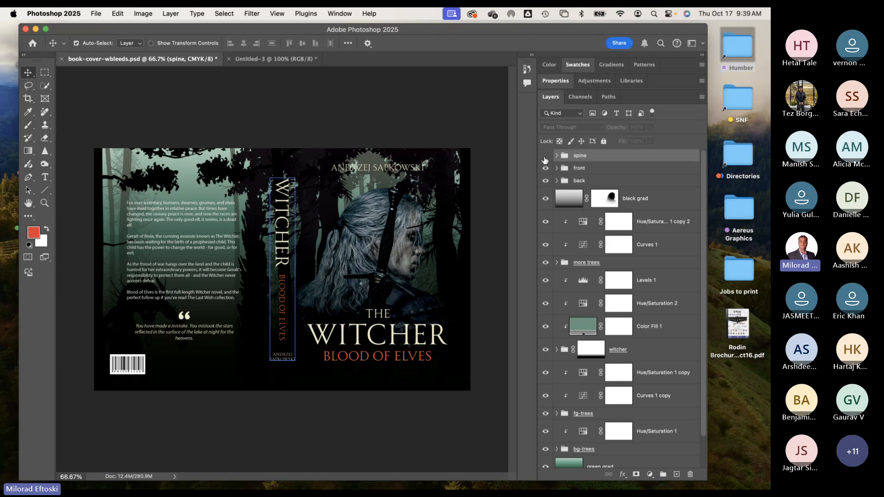
Step: Expand and collapse the back, front and spine groups in turn to show the layers inside them
click(559, 180)
click(557, 181)
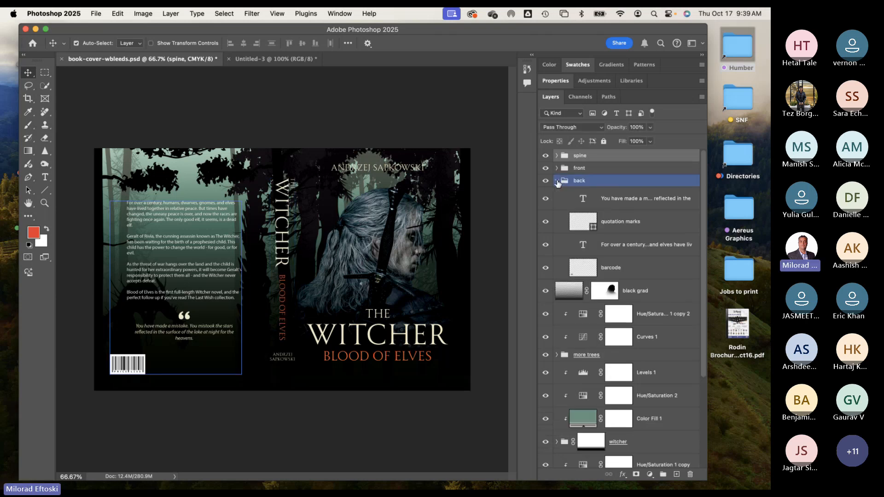
click(557, 181)
click(563, 170)
click(557, 169)
click(557, 168)
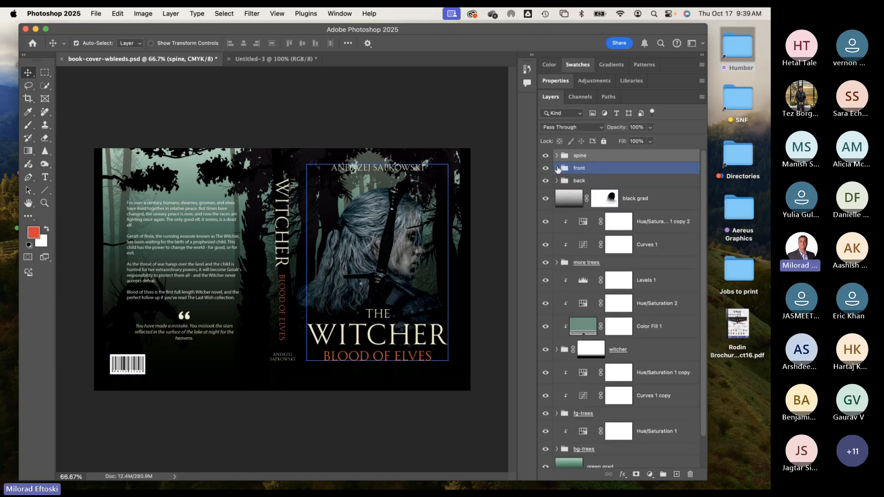
click(564, 155)
click(557, 156)
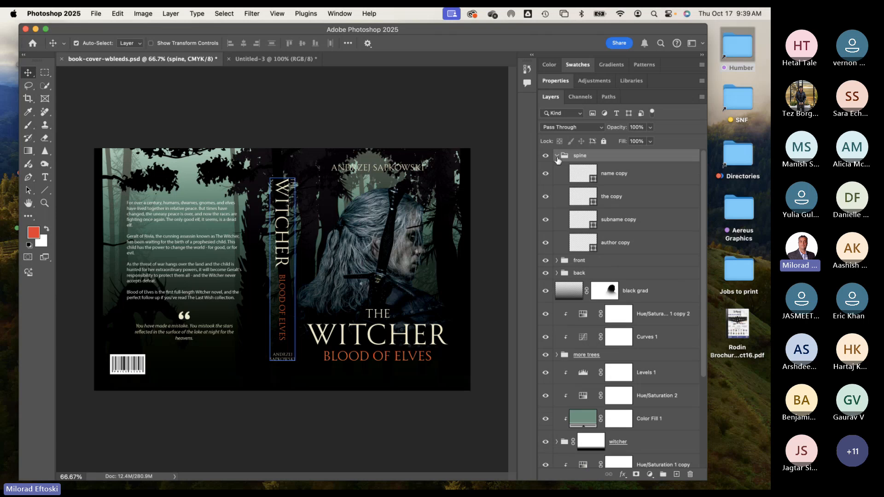
click(557, 155)
Step: Look over the adjustment layers, toggle the more trees group off and on, and select the Color Fill 1 layer from the artwork
click(647, 326)
click(645, 245)
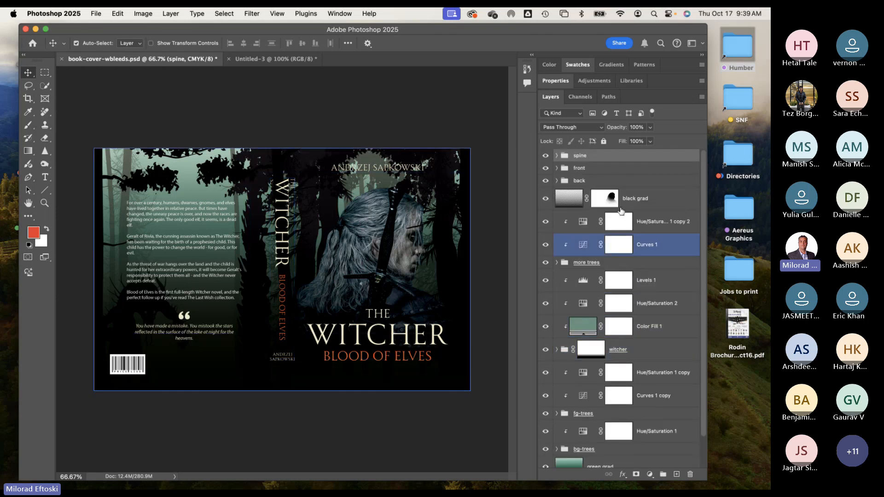
scroll(642, 386, down, 2)
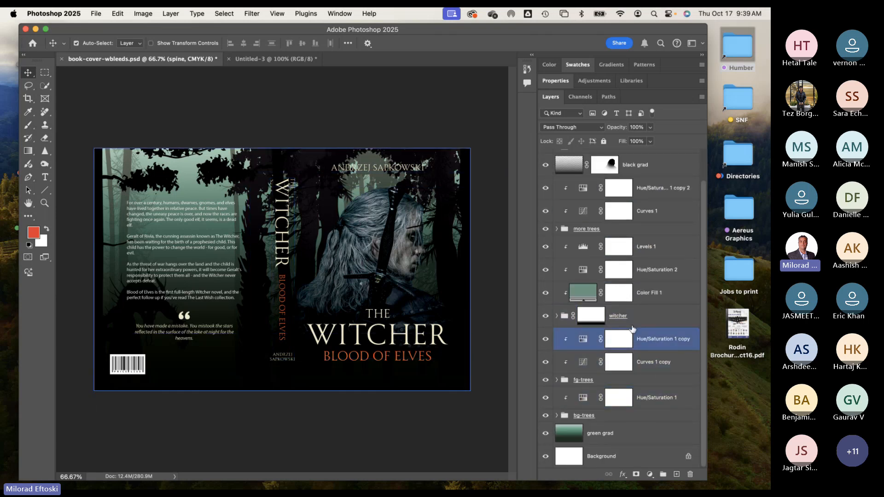
click(545, 230)
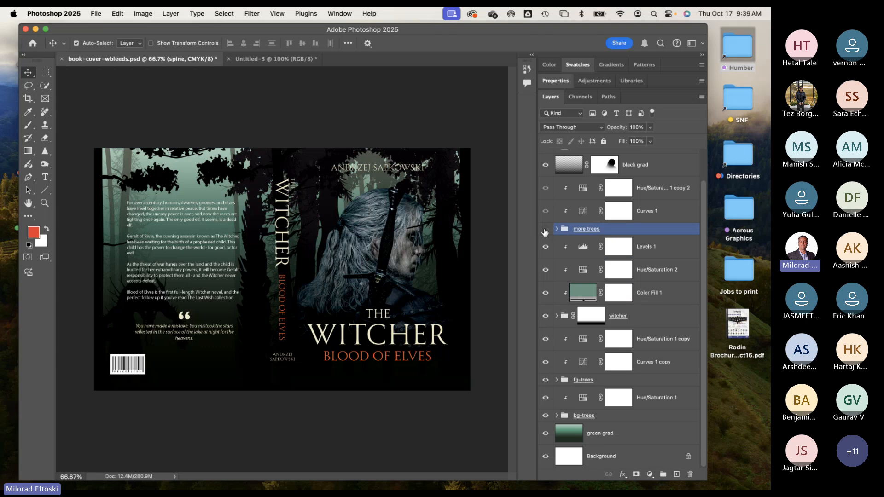
click(545, 230)
click(375, 245)
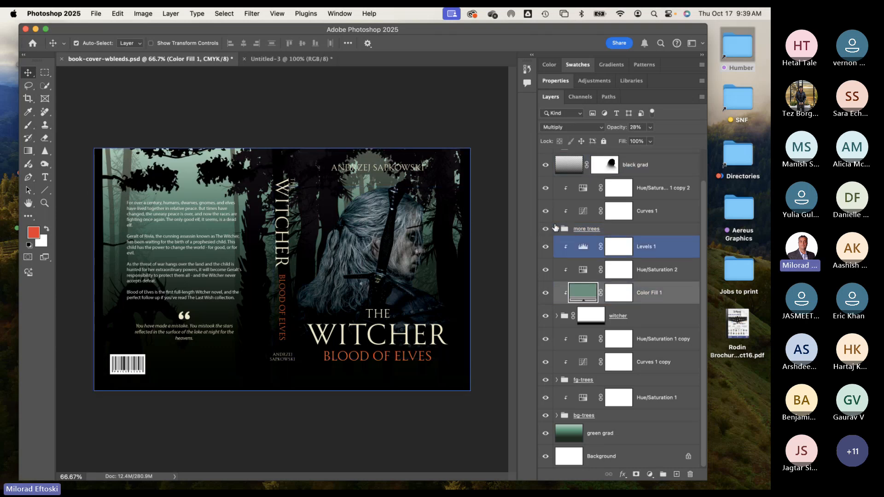
Step: Toggle the more trees and witcher groups off and on to show what each adds to the cover
click(545, 229)
click(545, 229)
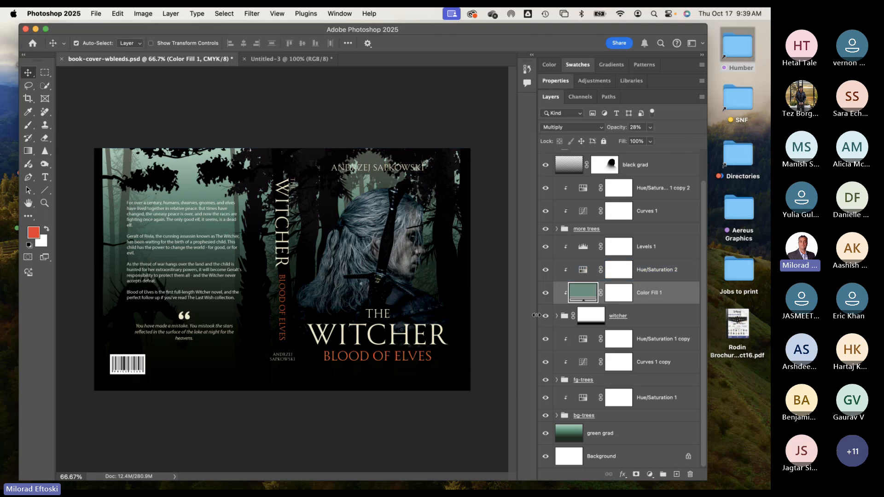
click(545, 316)
click(545, 316)
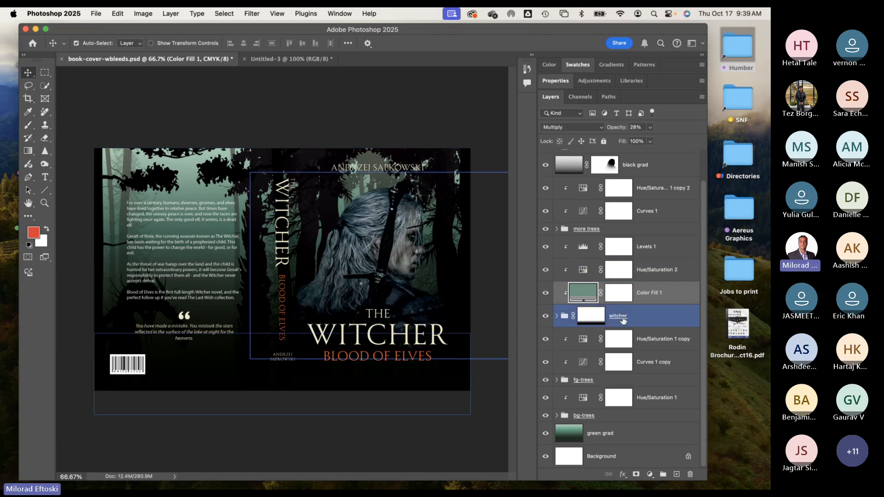
Step: Expand the witcher group, toggle its masked Layer 4 off and on, and deselect all layers
click(557, 316)
click(576, 346)
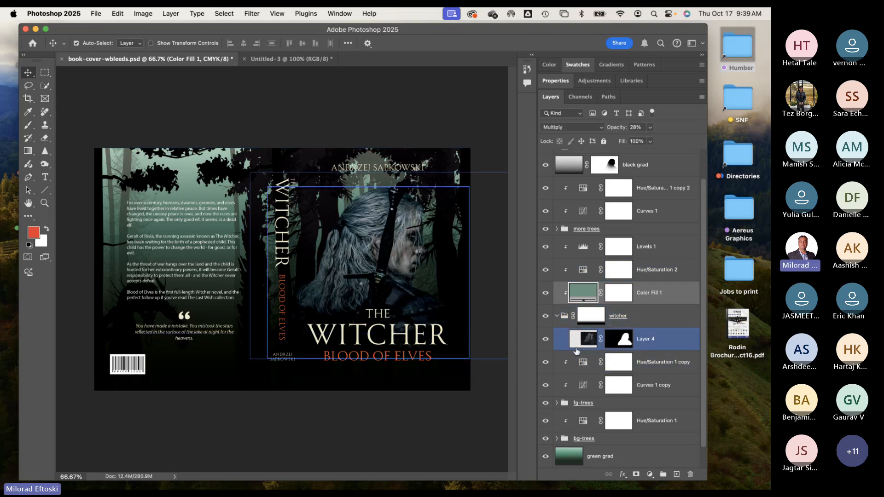
click(545, 338)
click(546, 338)
click(622, 339)
click(419, 424)
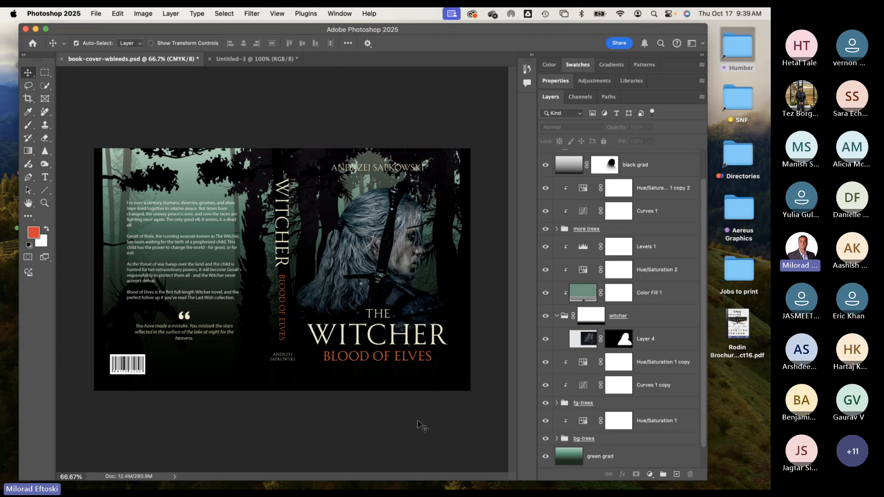
Step: Show the guides on the Witcher cover and look over the options for displaying extras
key(super+semicolon)
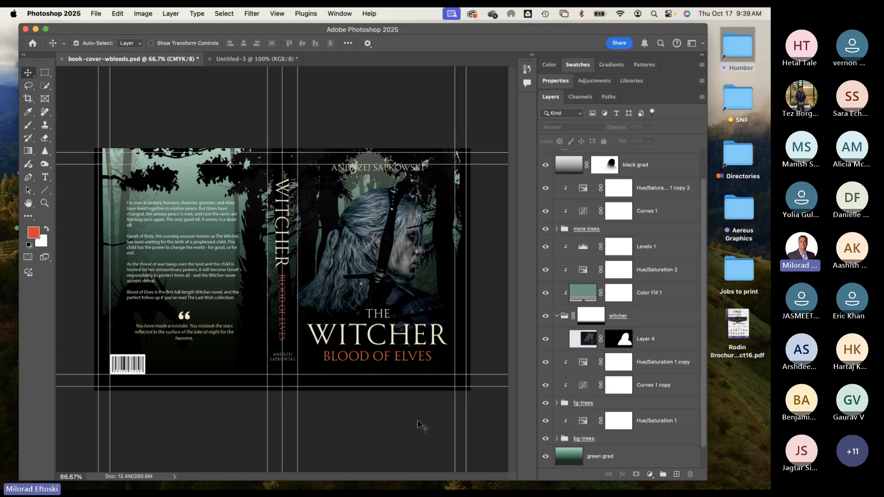
click(277, 13)
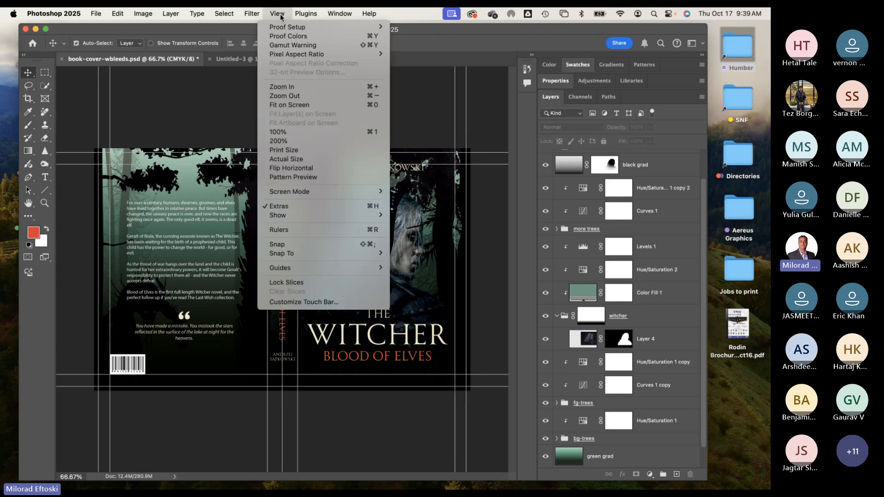
mouse_move(331, 215)
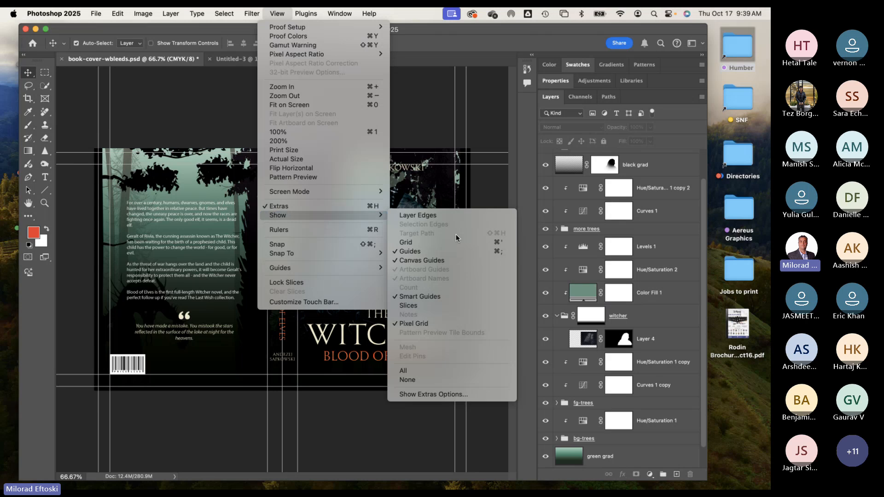
click(408, 115)
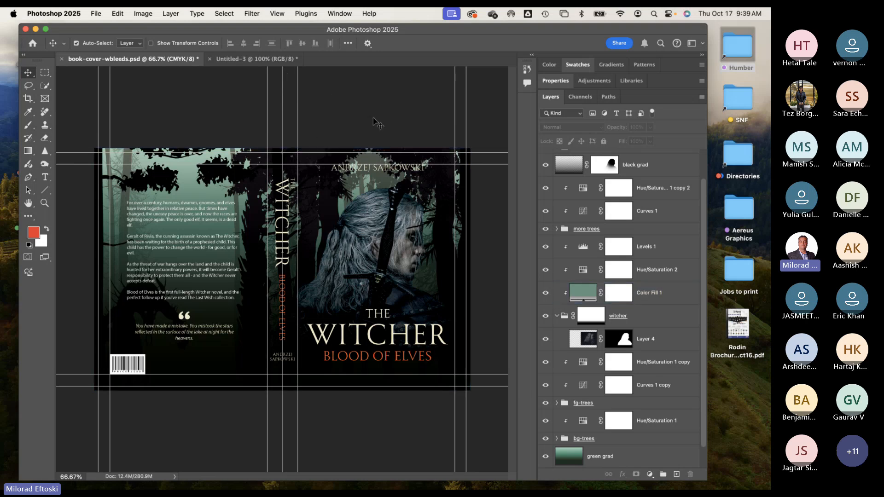
Step: Close the Untitled-3 crosswalk photo and the Witcher cover document, discarding the changes to both
key(ctrl+Tab)
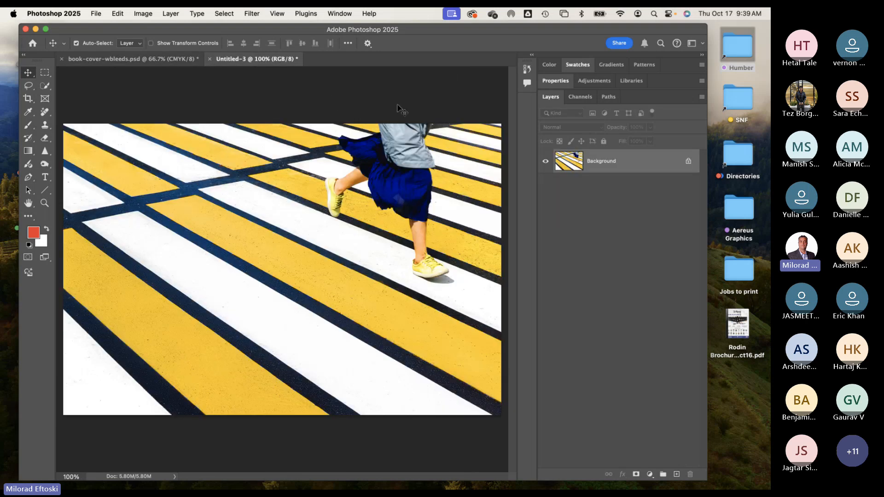
click(208, 59)
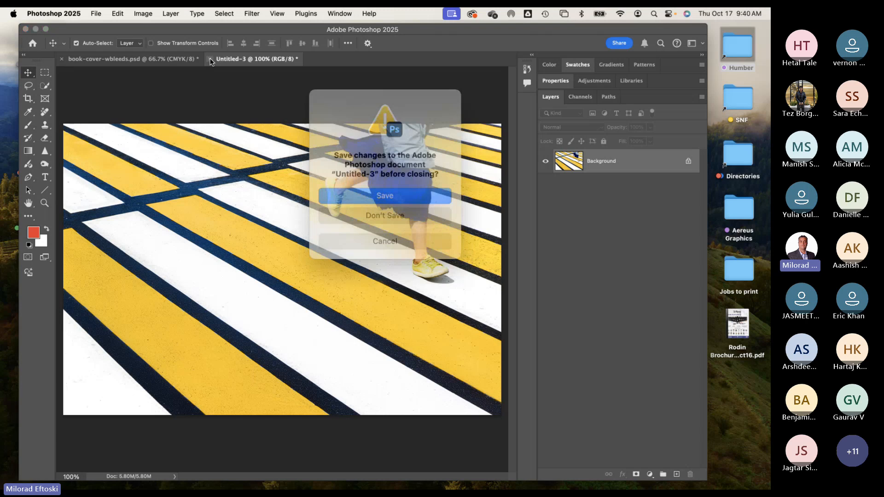
click(396, 209)
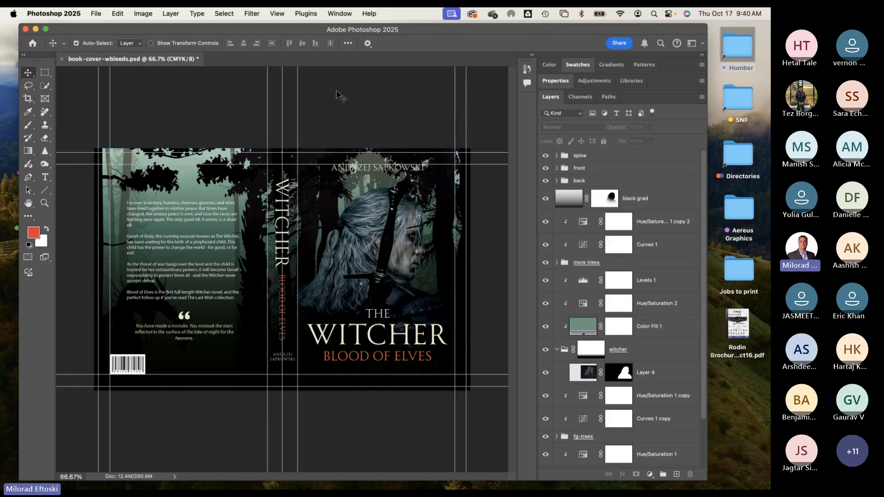
click(62, 59)
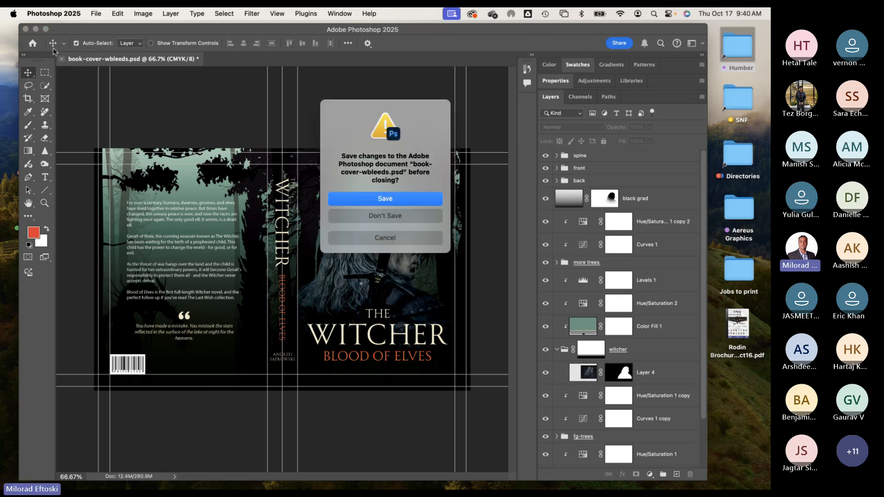
key(super+d)
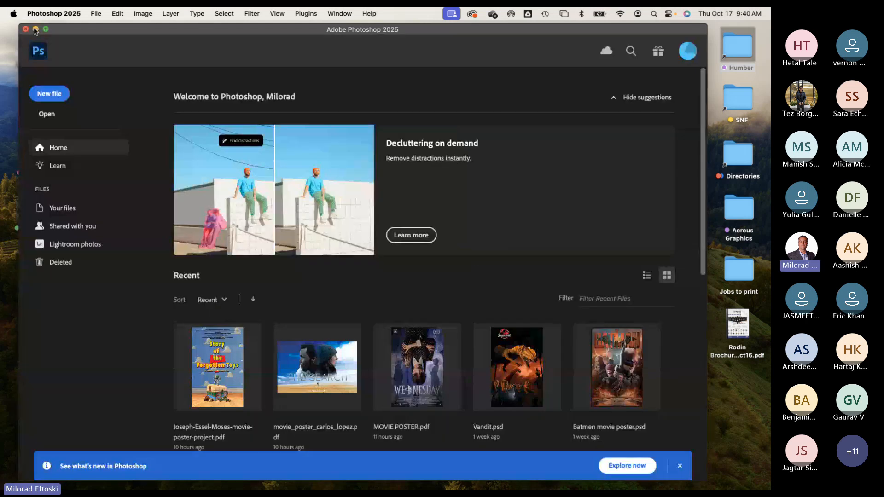
Step: Minimize Photoshop, return to the Book Covers GDPW folder in Finder, and open the third student folder in the first row
click(36, 29)
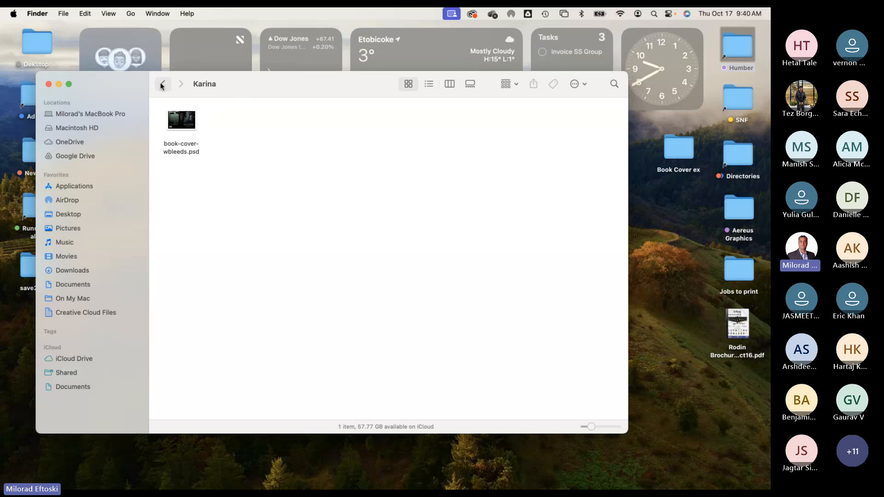
click(161, 84)
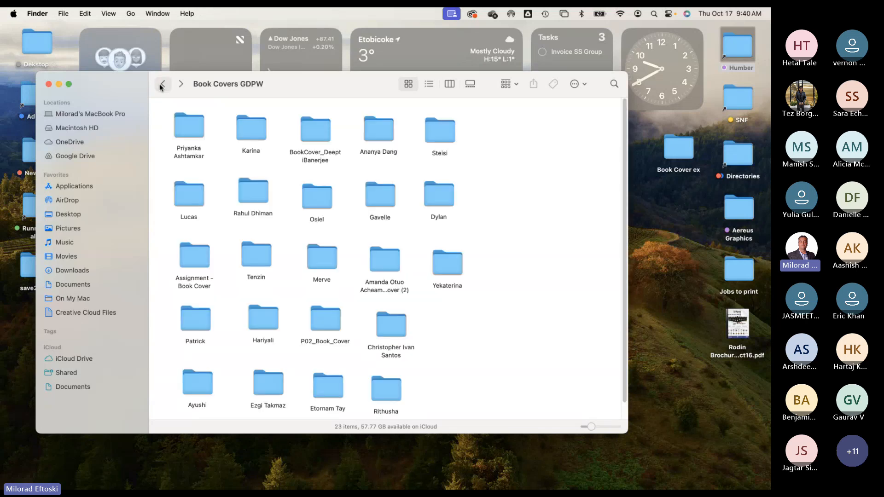
double_click(310, 127)
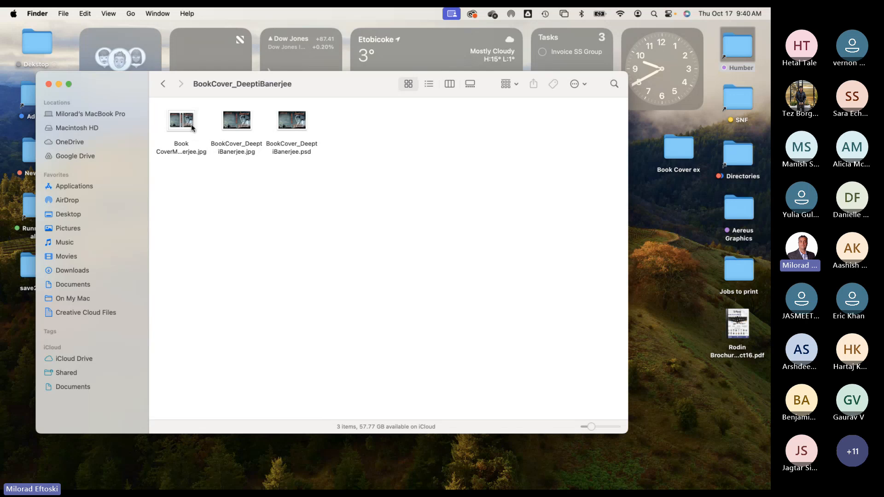
Step: Preview the Shutter Island book cover PSD with Quick Look and close the preview
click(293, 123)
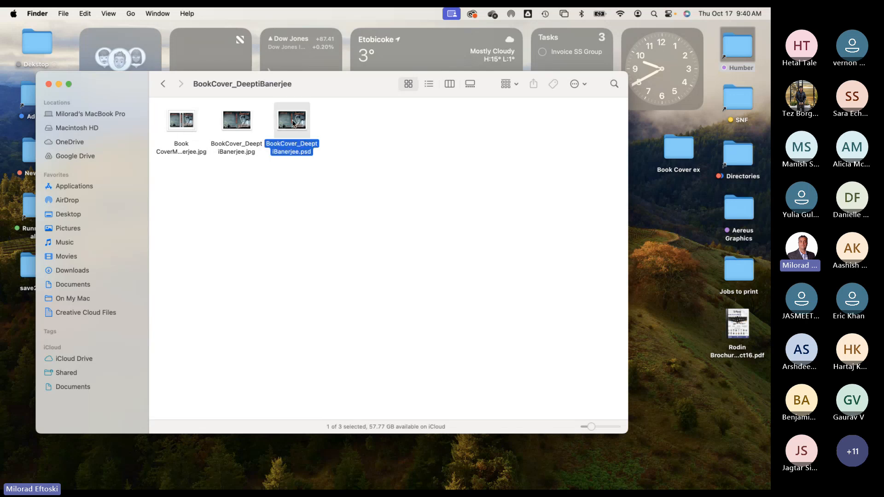
key(space)
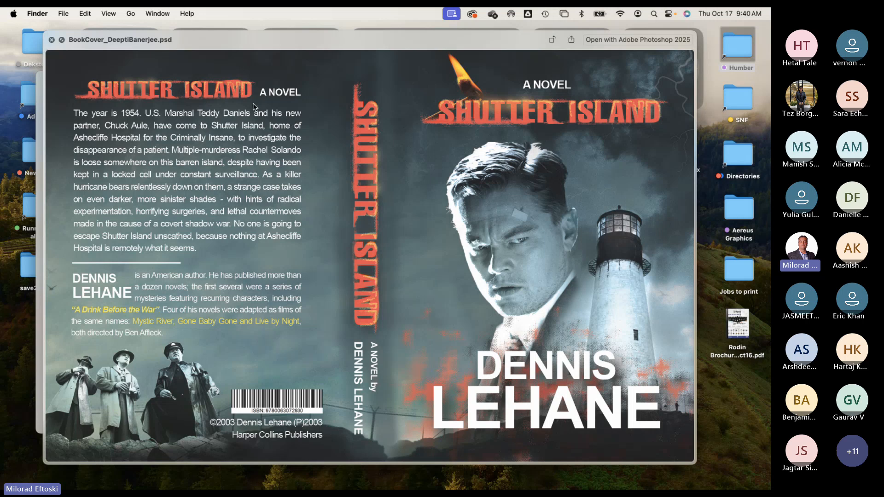
key(space)
click(351, 148)
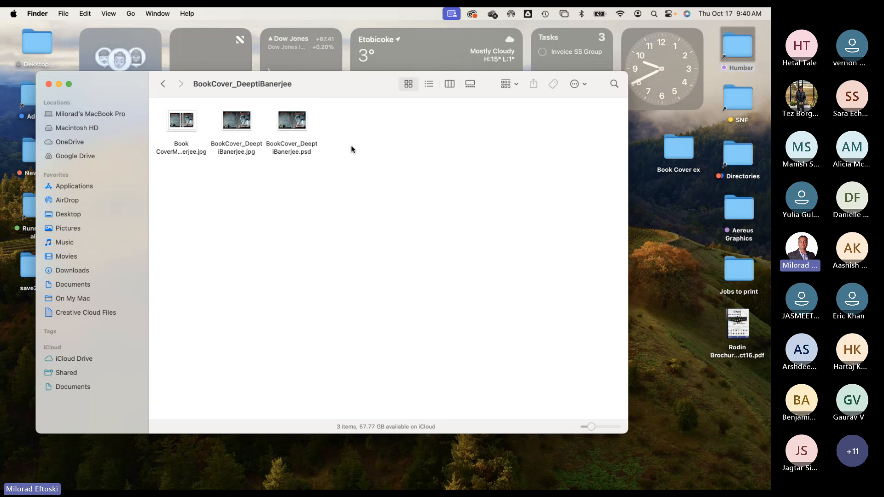
Step: Open the Shutter Island PSD in Photoshop, fit the whole cover in view, narrow the layer panels, and shift the application window
click(292, 123)
double_click(291, 123)
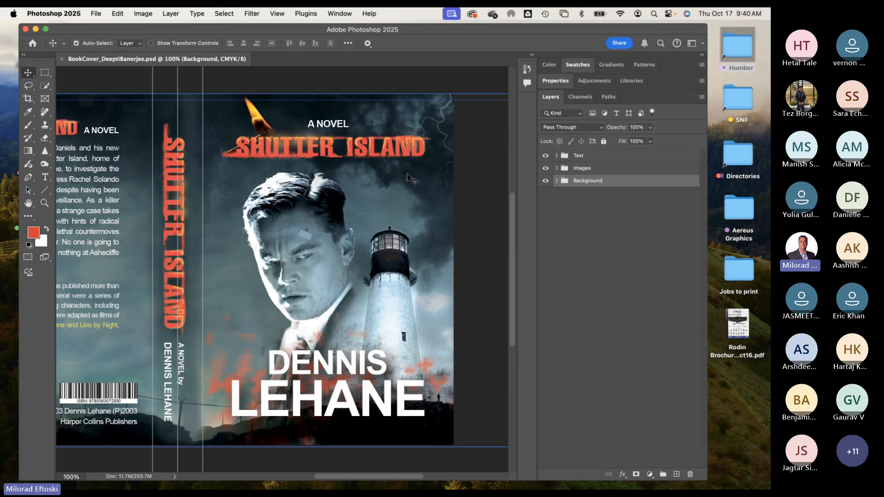
key(super+minus)
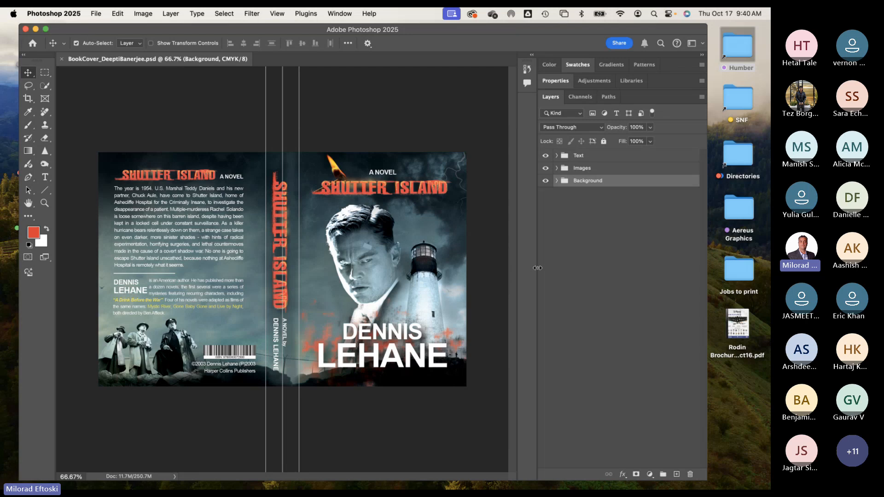
drag(538, 268, 588, 268)
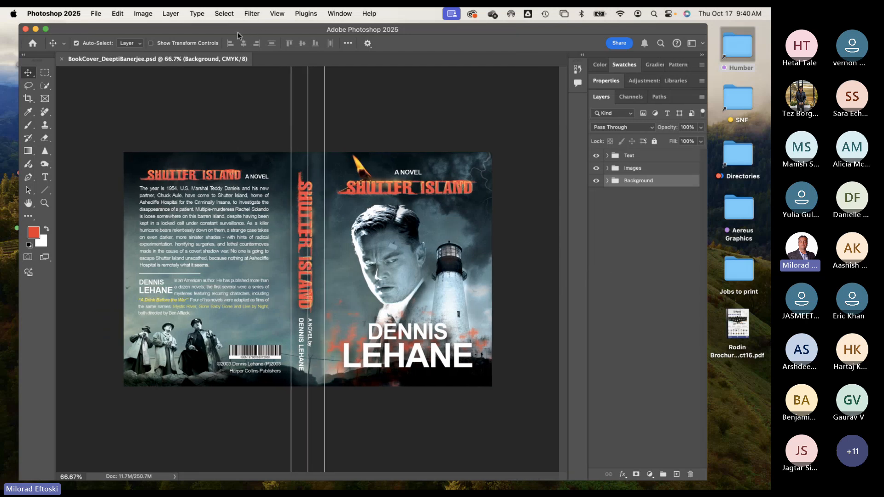
drag(238, 34, 262, 29)
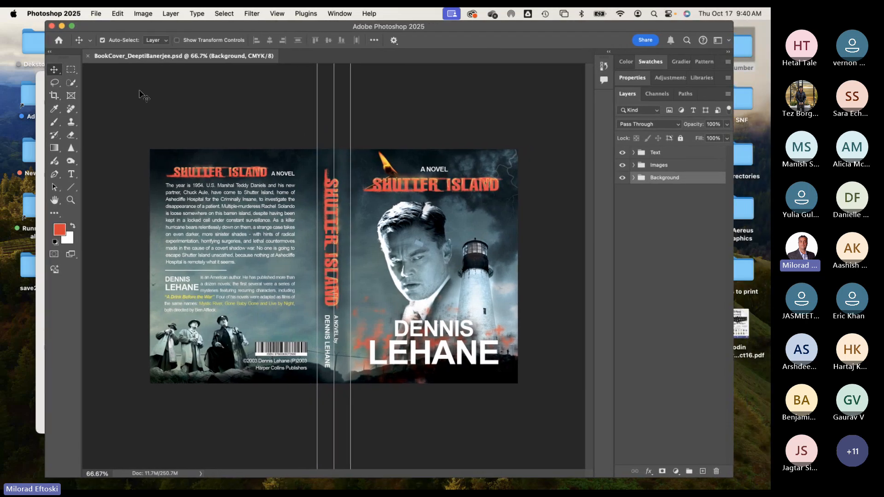
Step: Bring the Finder folder window forward, reposition it, and close it to return to the Shutter Island cover
double_click(38, 95)
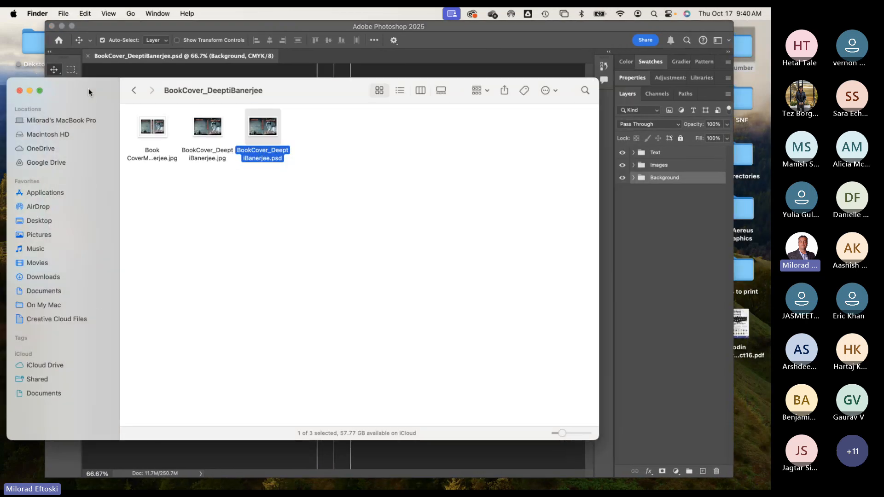
drag(89, 88, 94, 85)
click(267, 219)
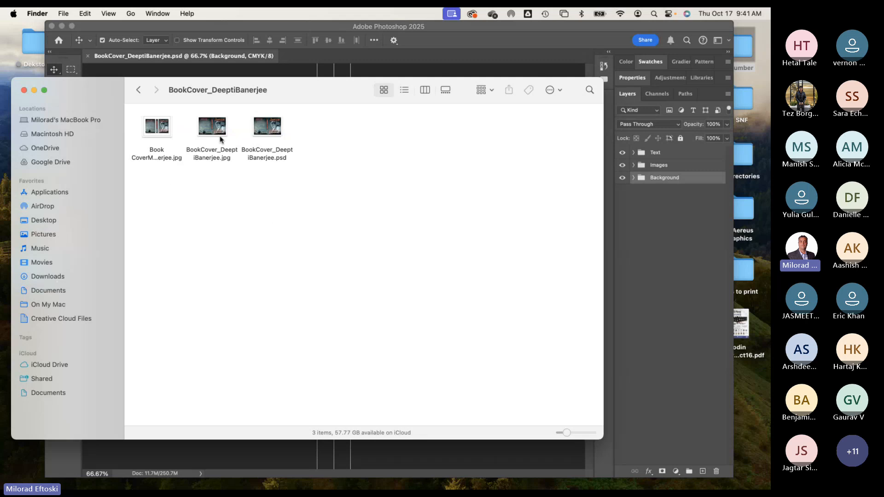
click(24, 91)
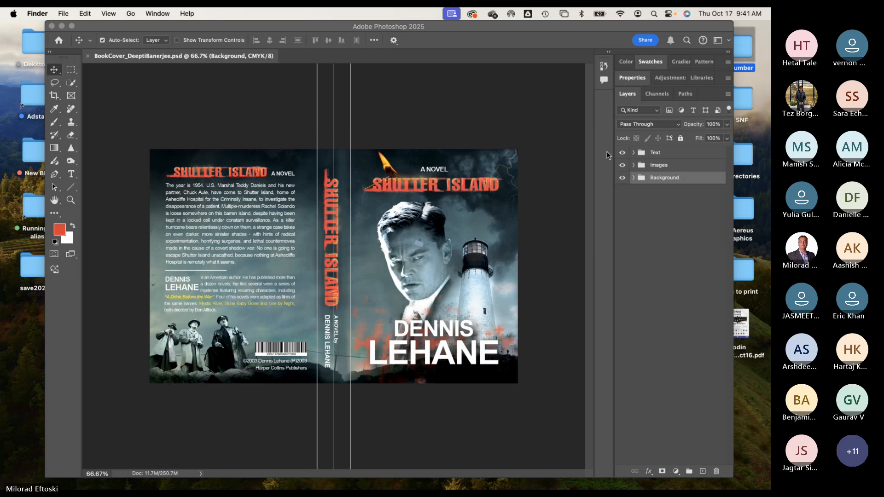
Step: Toggle the Text group's visibility repeatedly to show the cover with and without its lettering, leaving the group hidden
click(623, 156)
click(623, 153)
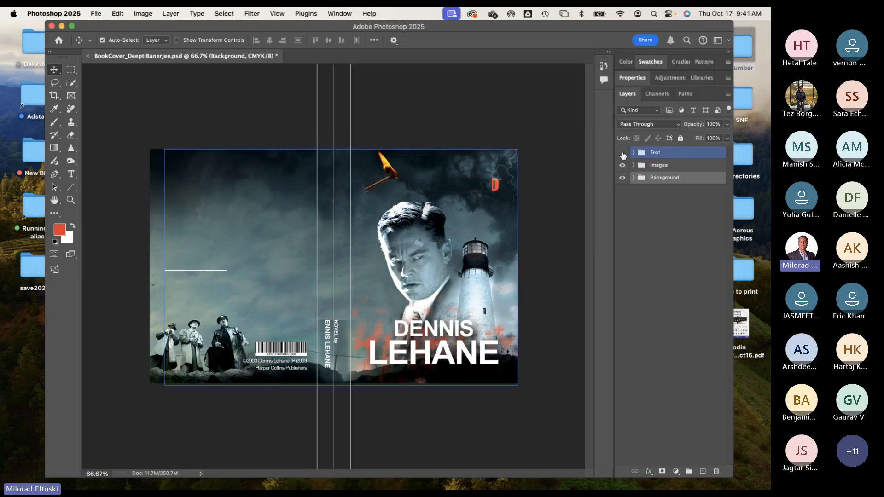
click(622, 154)
click(623, 154)
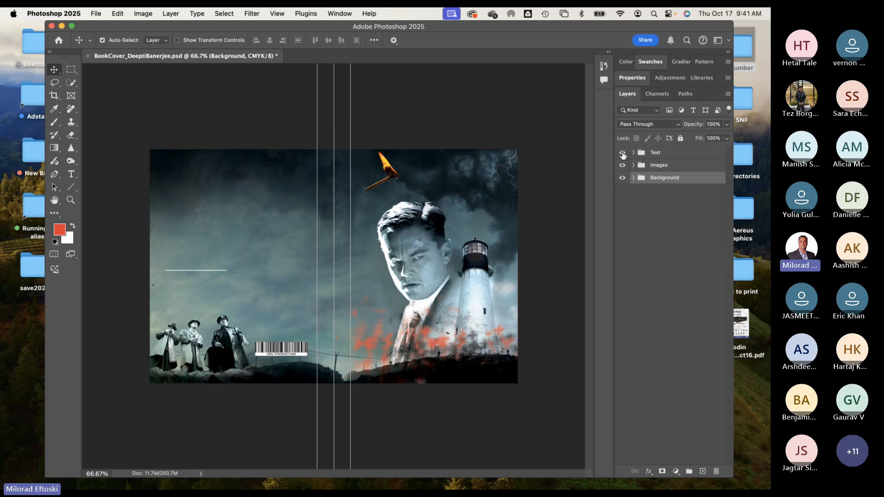
click(623, 154)
click(623, 154)
Step: Toggle the Images and Background groups off and on, leaving only the Background group visible
click(622, 164)
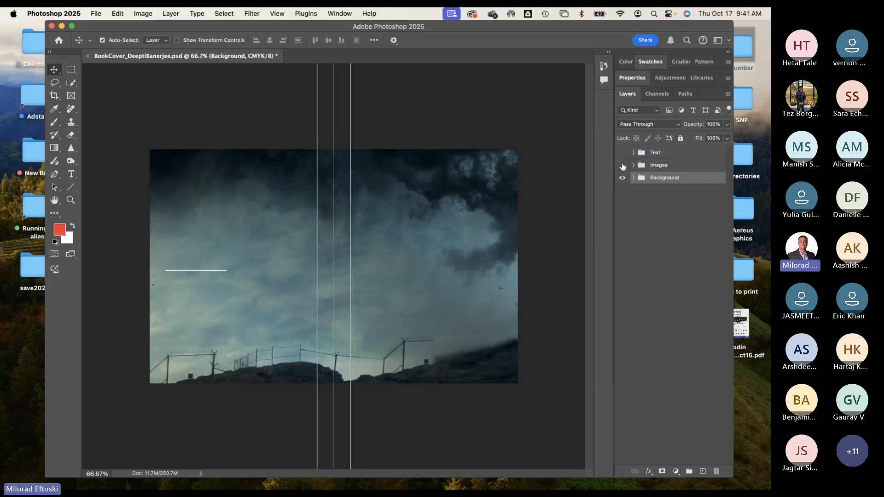
click(623, 164)
click(623, 164)
click(622, 178)
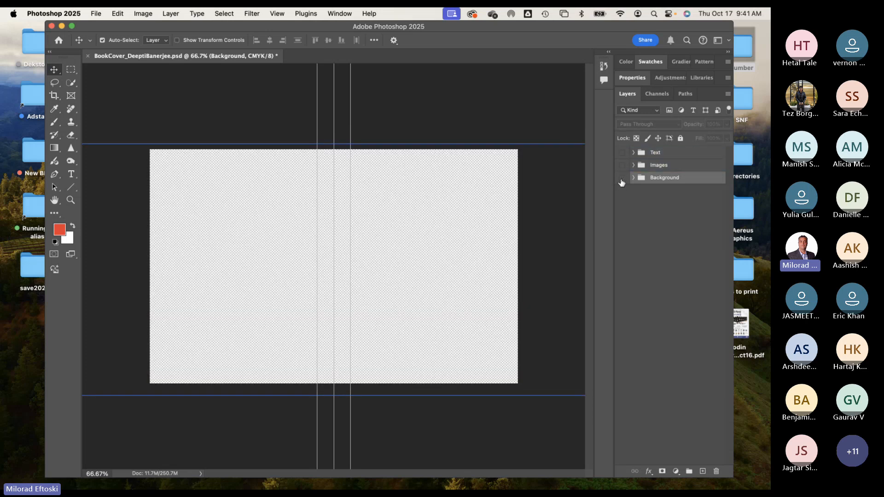
click(622, 179)
click(622, 178)
click(622, 178)
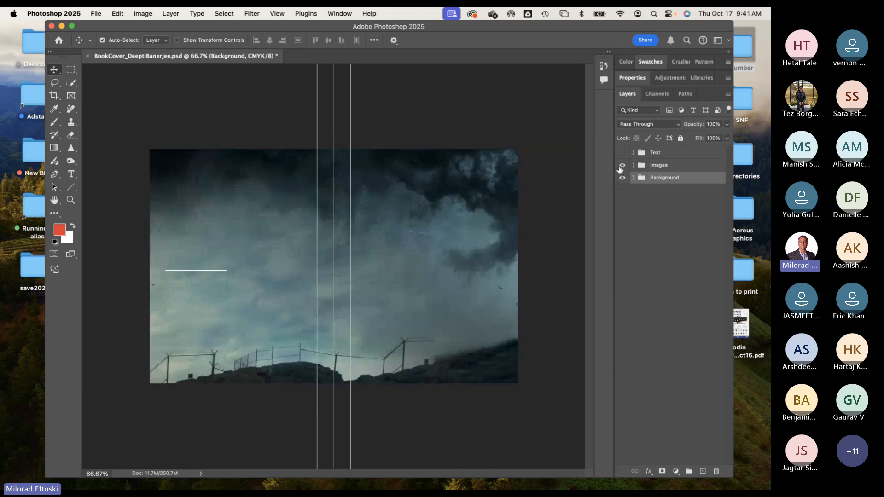
Step: Toggle the Images group once more to compare, and make both the Images and Text groups visible again
click(622, 165)
click(622, 165)
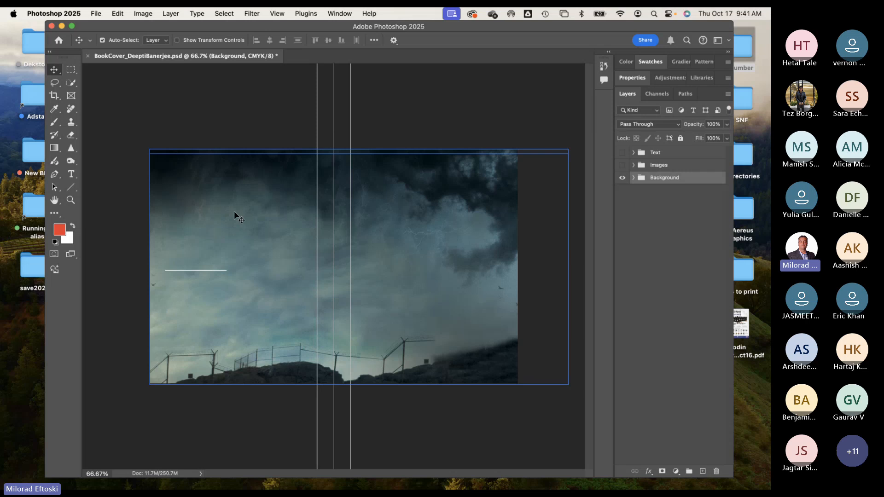
click(622, 165)
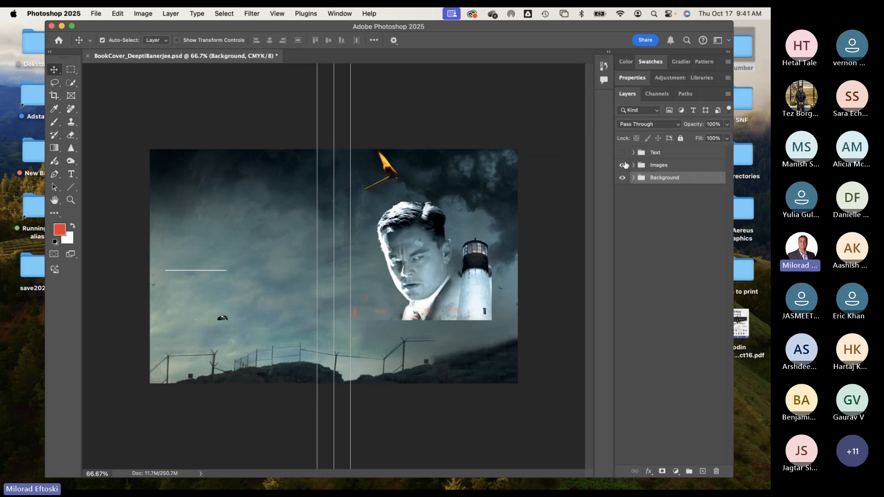
click(623, 153)
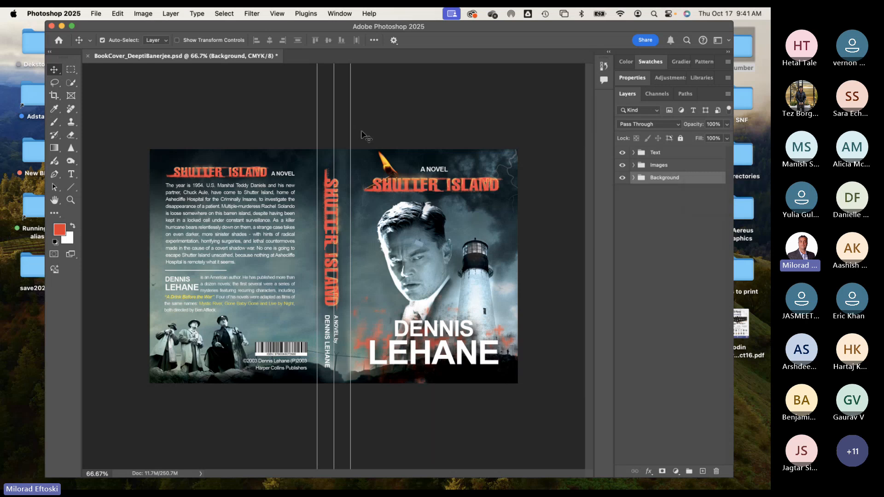
Step: Close the Shutter Island cover without saving changes and minimize the Photoshop window to reveal the desktop
click(89, 57)
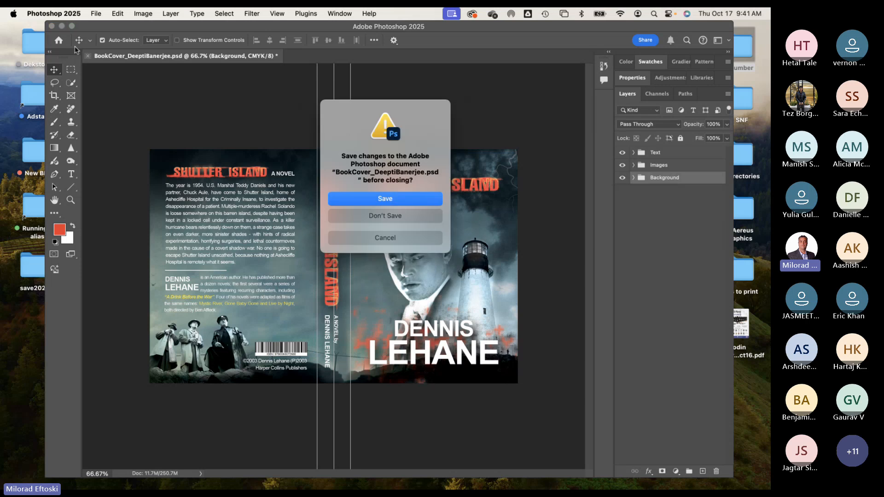
click(369, 213)
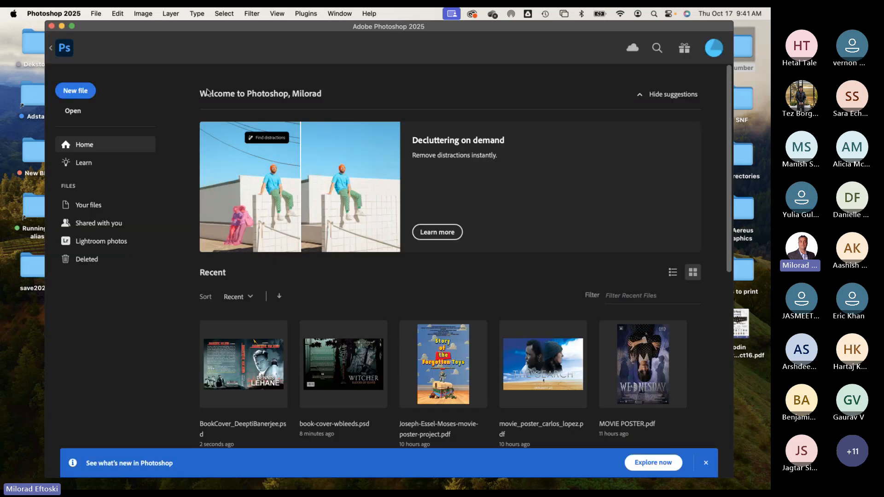
click(62, 26)
click(462, 299)
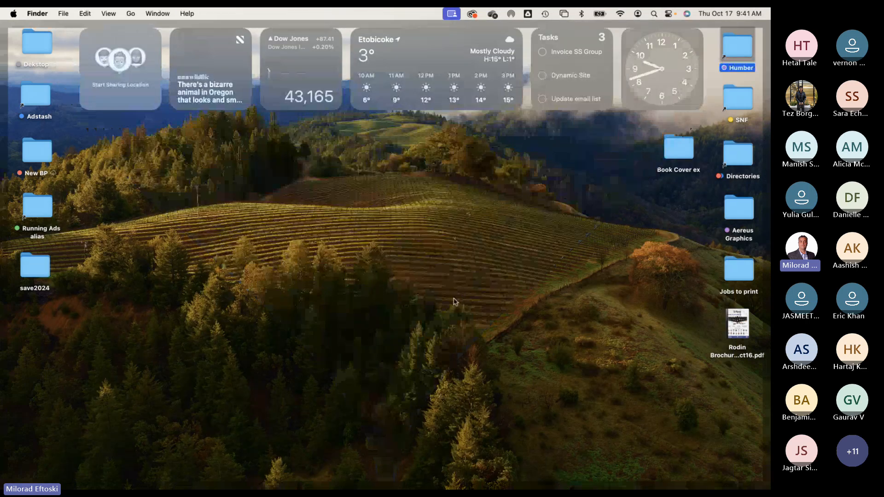
mouse_move(77, 478)
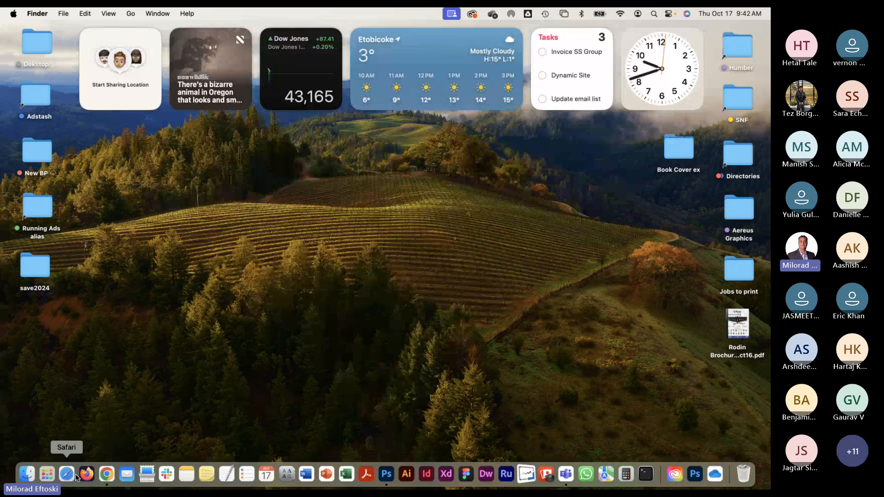
click(27, 474)
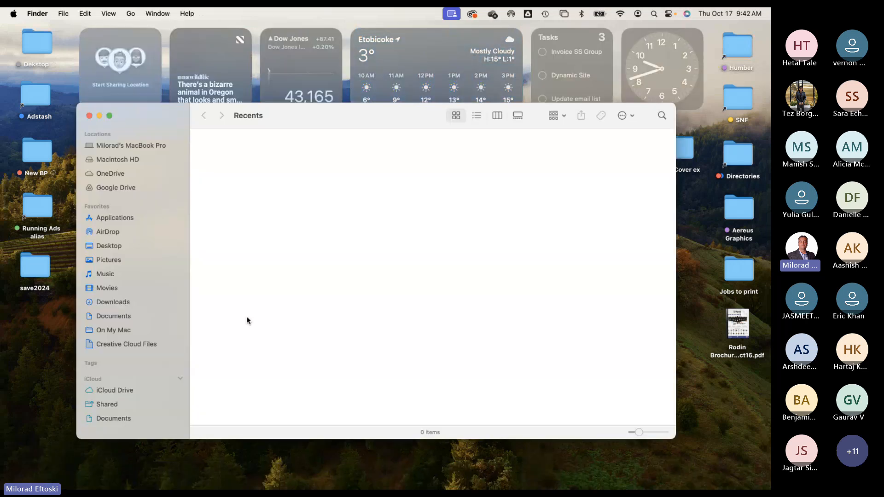
click(89, 116)
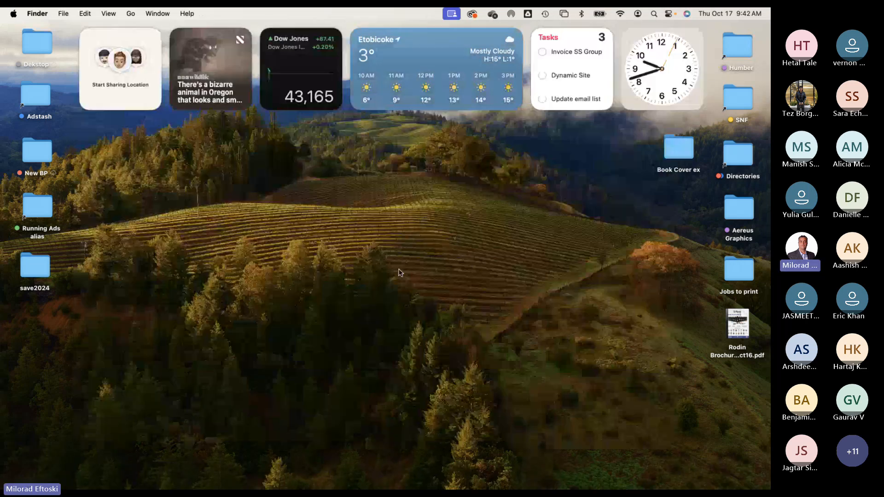
Step: Open the Book Covers GDPW folder inside PSD prev Projects, going through the Humber, Fall 2024 and GDPW folders
double_click(739, 44)
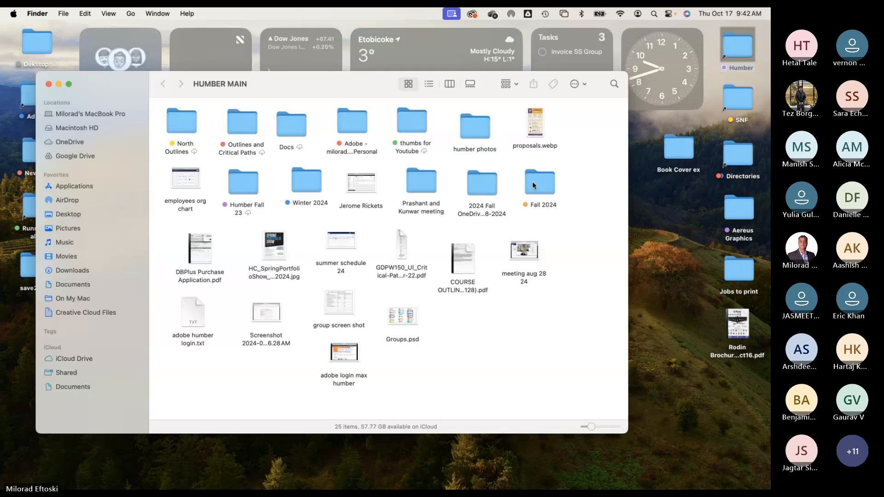
double_click(533, 184)
double_click(244, 120)
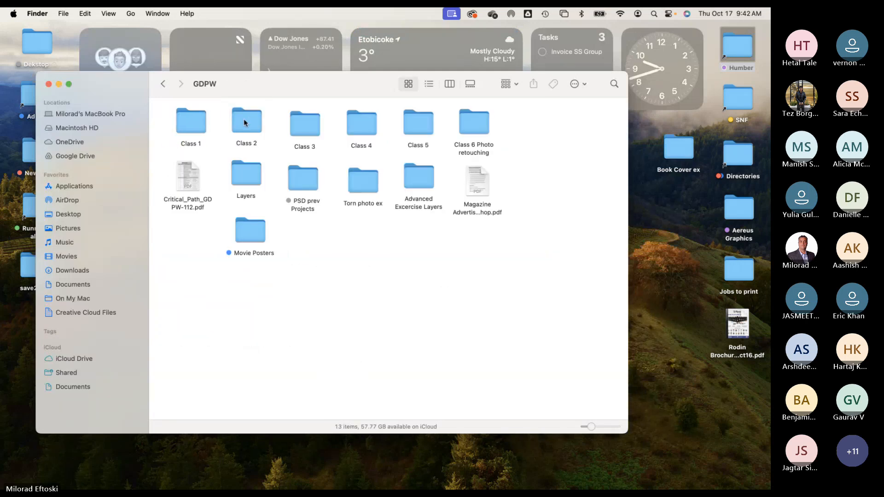
double_click(305, 180)
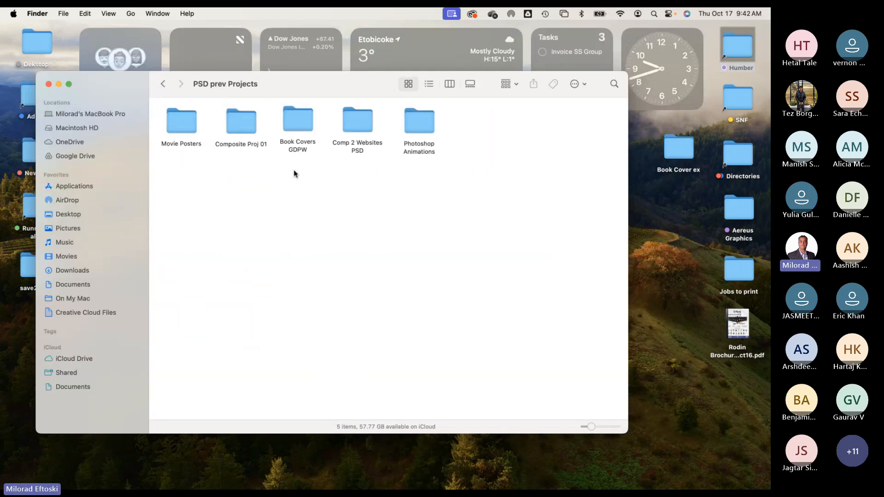
double_click(297, 126)
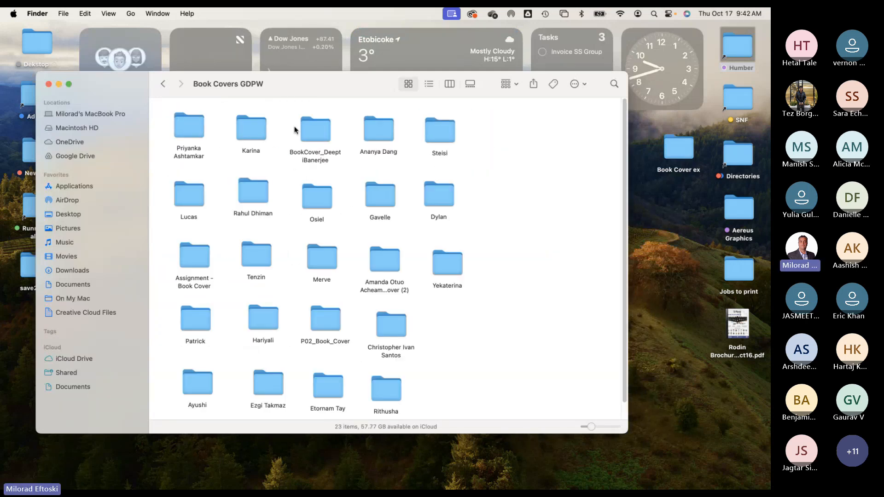
Step: Preview Mockup02.png and BookCover.psd of The Fault in Our Stars project, and return to the Book Covers GDPW folder
double_click(363, 134)
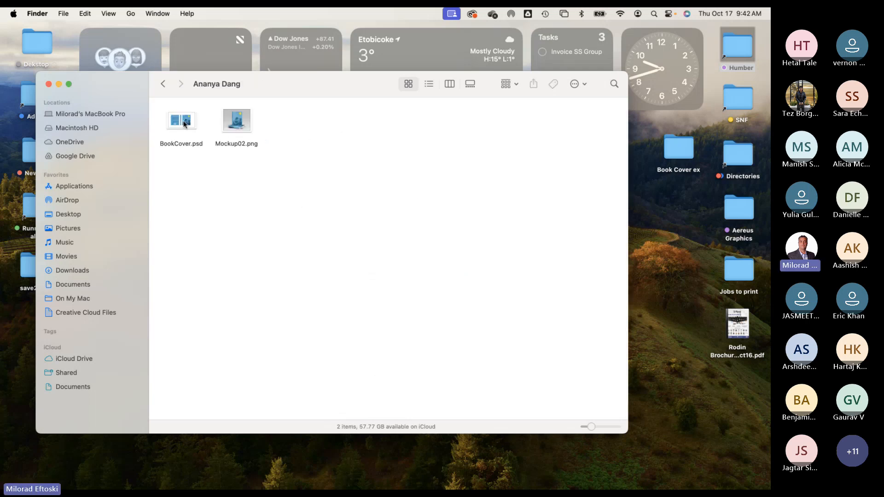
click(245, 127)
key(space)
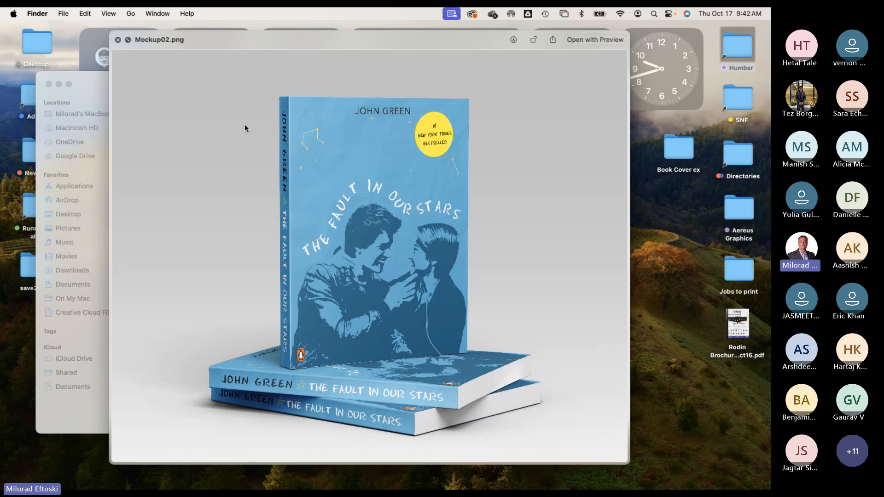
key(Left)
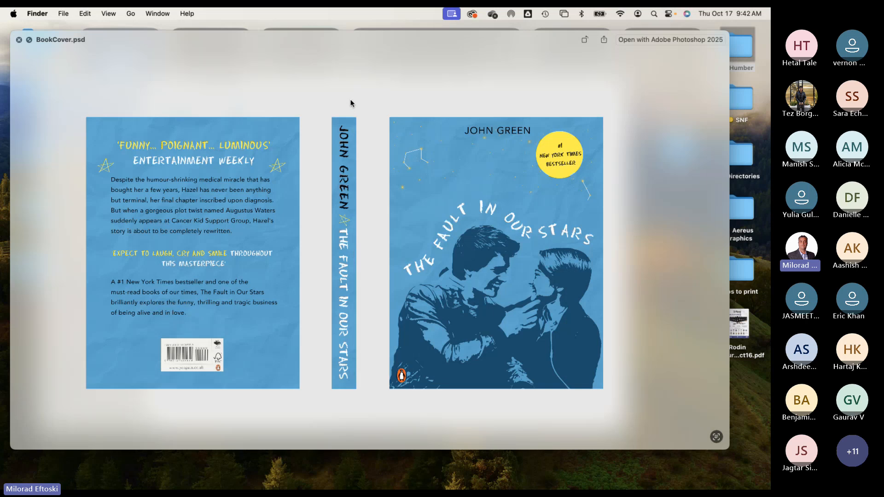
click(19, 40)
click(162, 84)
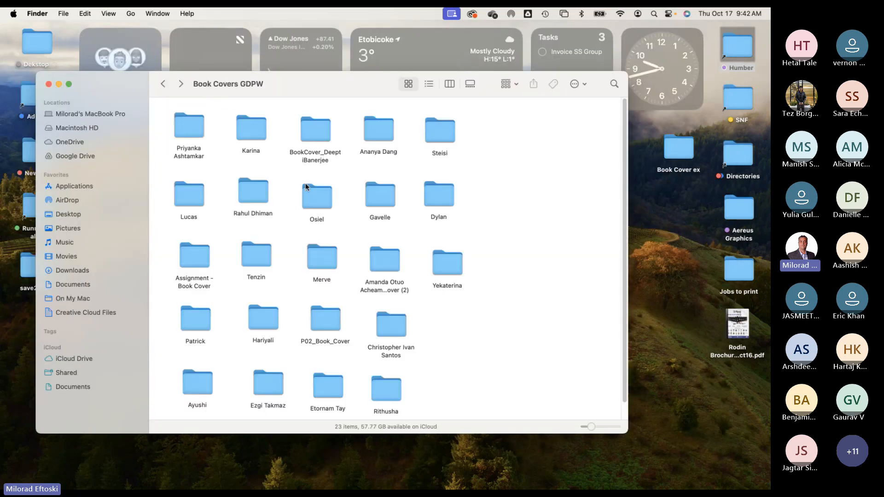
Step: Preview Book Cover.psd of the Her First 100 project and return to the Book Covers GDPW folder
double_click(438, 131)
click(186, 122)
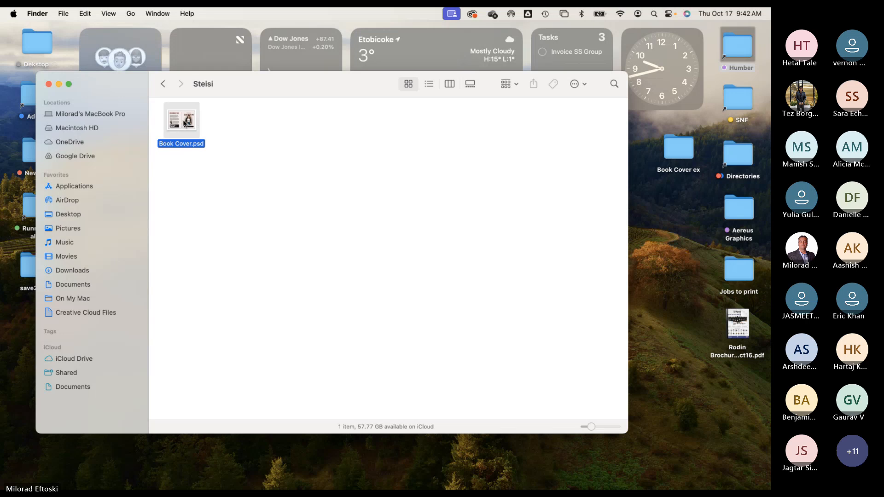
key(space)
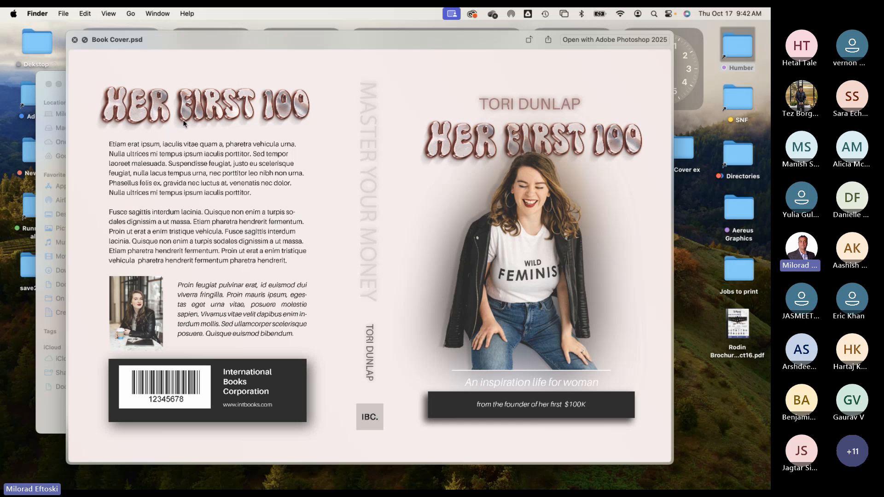
key(space)
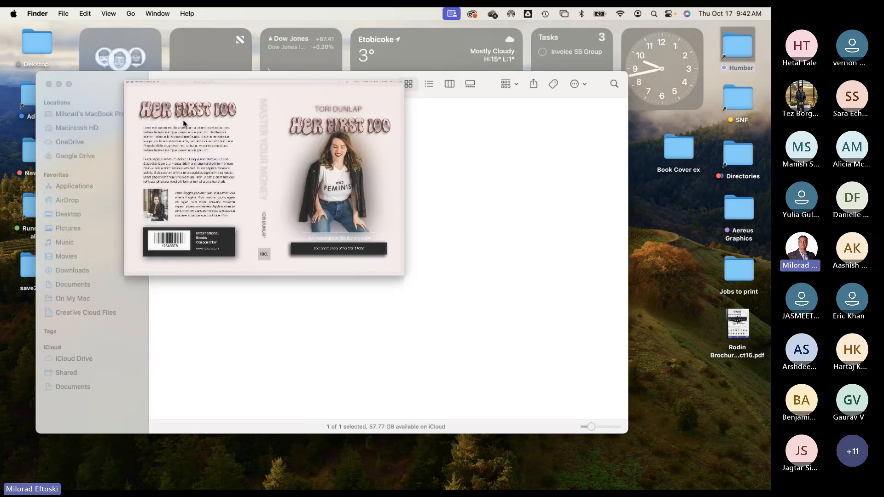
click(163, 84)
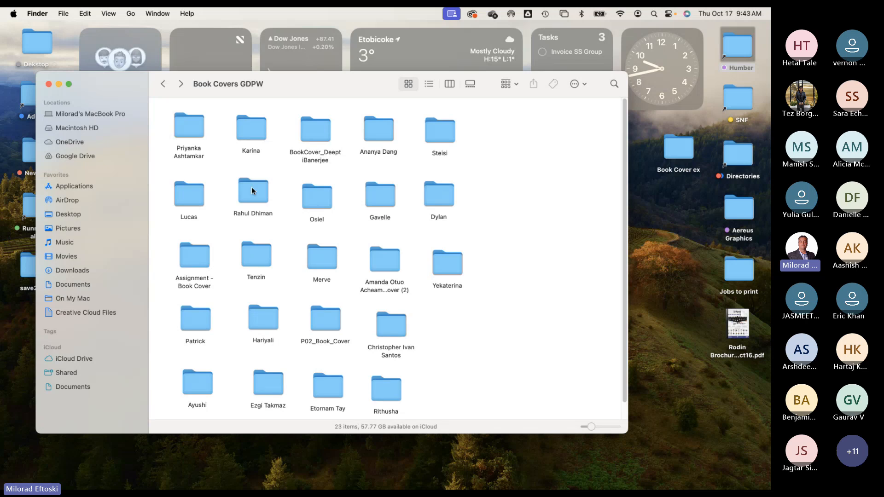
Step: Preview The Last of Us book cover from its student folder and close the preview
double_click(185, 195)
click(179, 124)
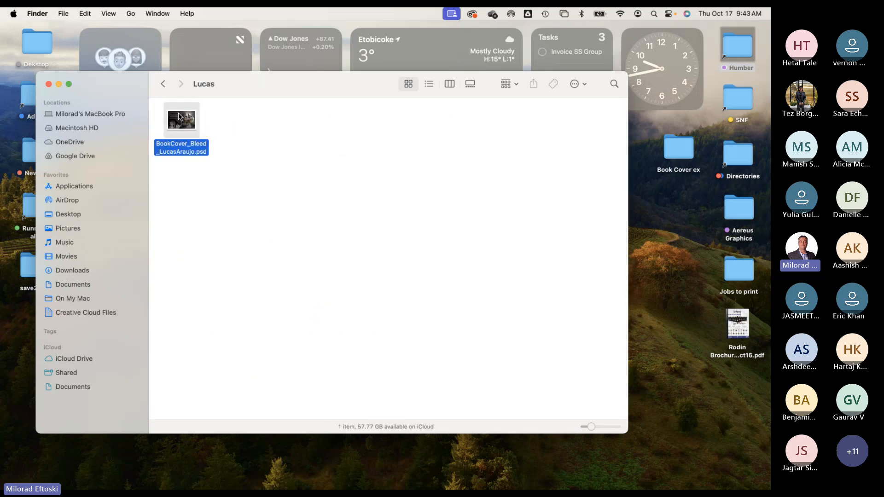
key(space)
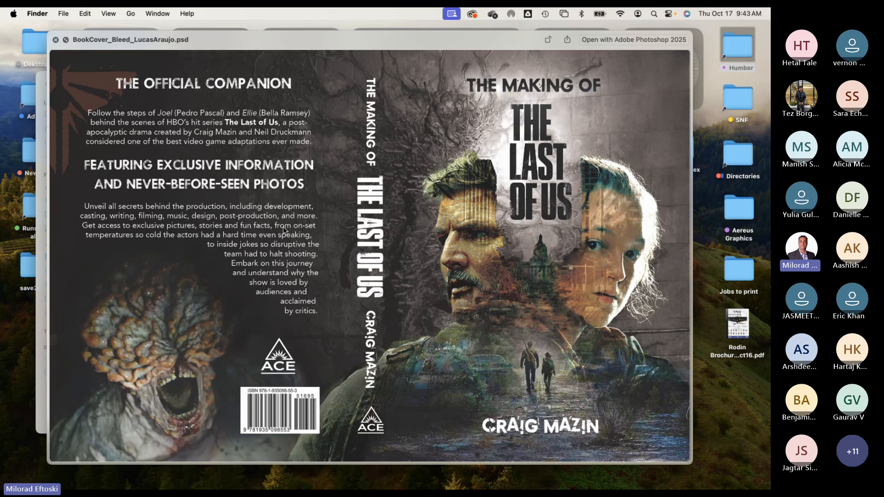
drag(255, 40, 251, 37)
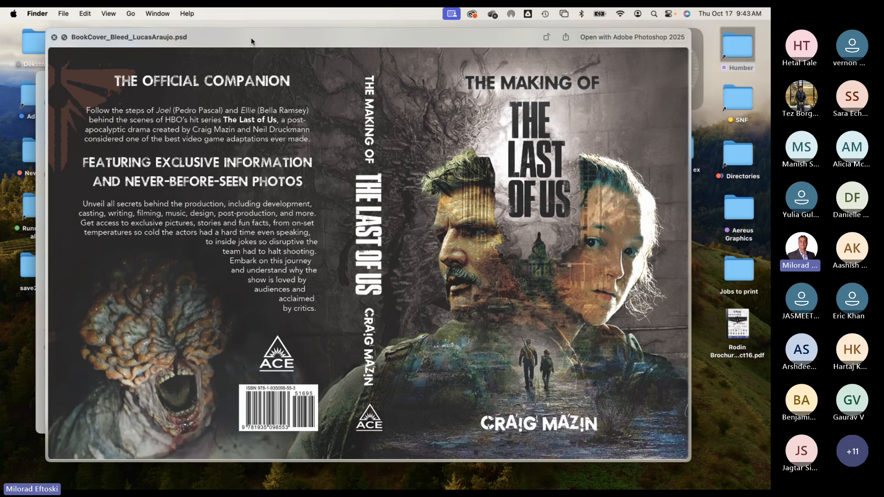
key(space)
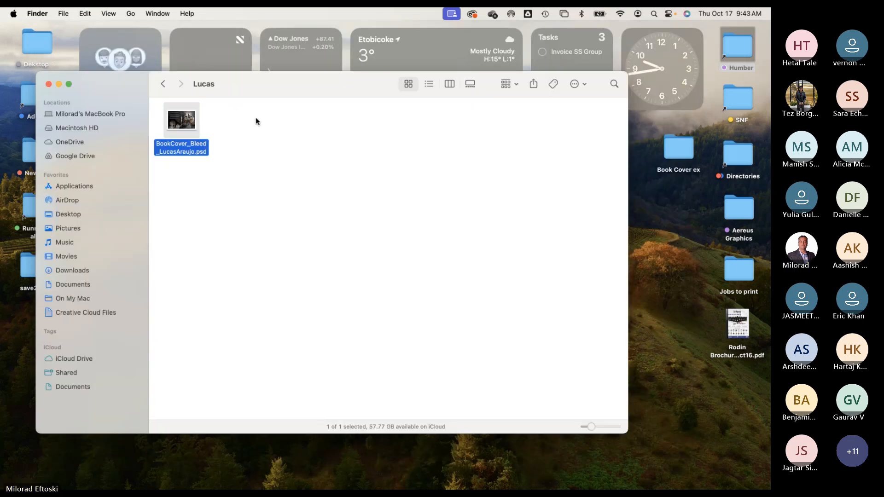
Step: Open The Last of Us book cover in Photoshop and collapse its Front group
double_click(193, 117)
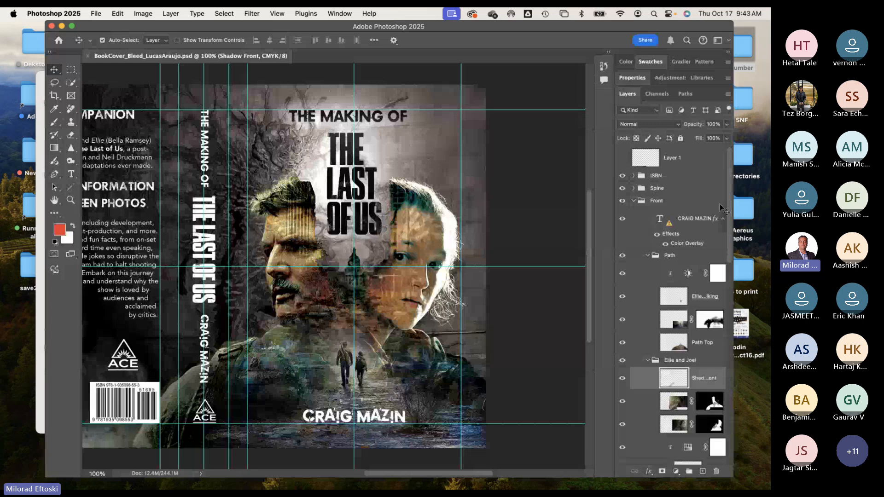
click(638, 202)
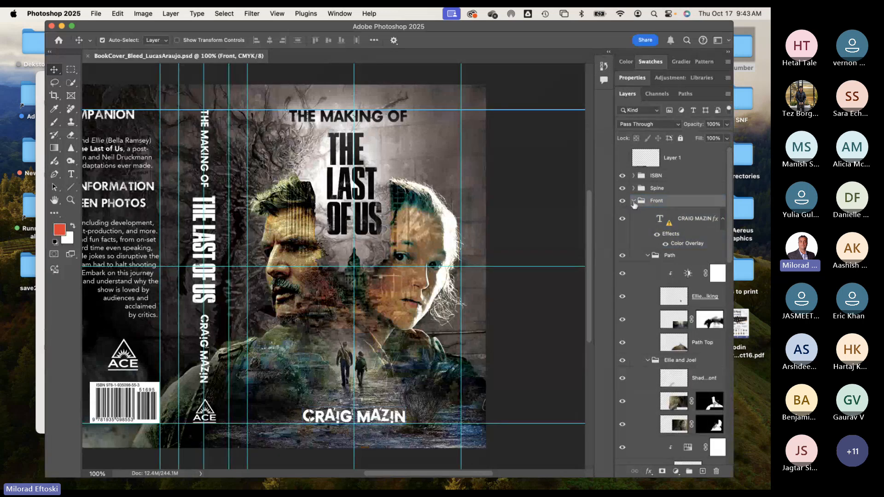
click(633, 202)
Step: Toggle the Front, Back, Spine and ISBN groups off and on to examine how the whole cover is organized
click(622, 202)
click(622, 202)
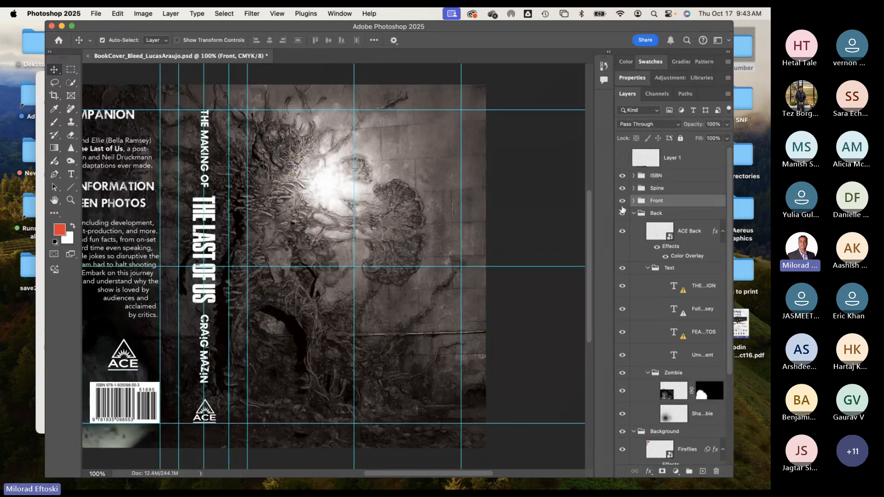
click(622, 213)
click(622, 213)
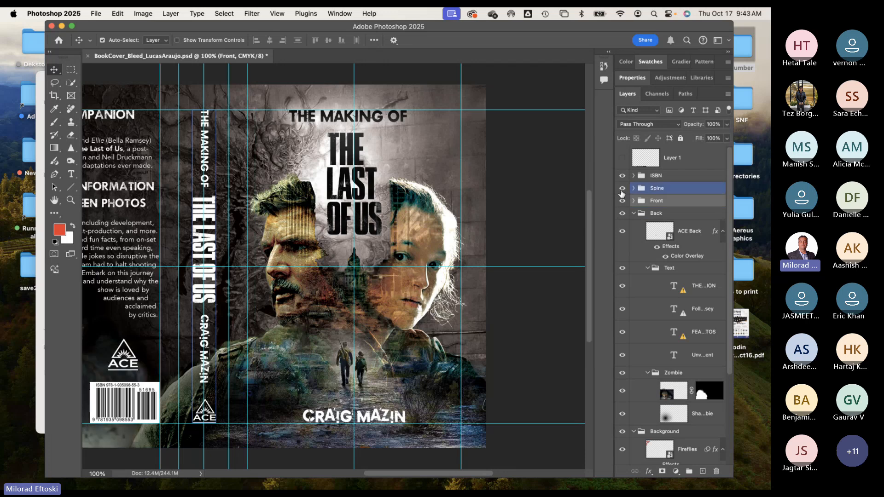
click(622, 187)
click(622, 188)
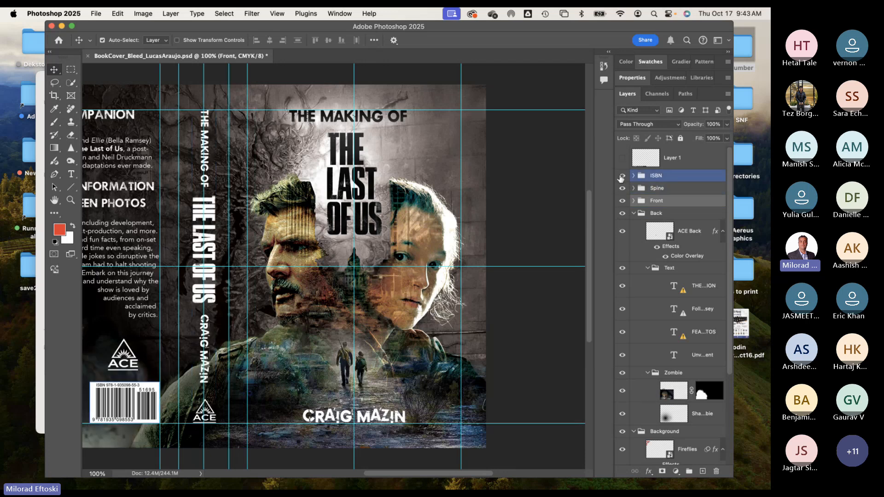
click(622, 176)
scroll(655, 309, up, 5)
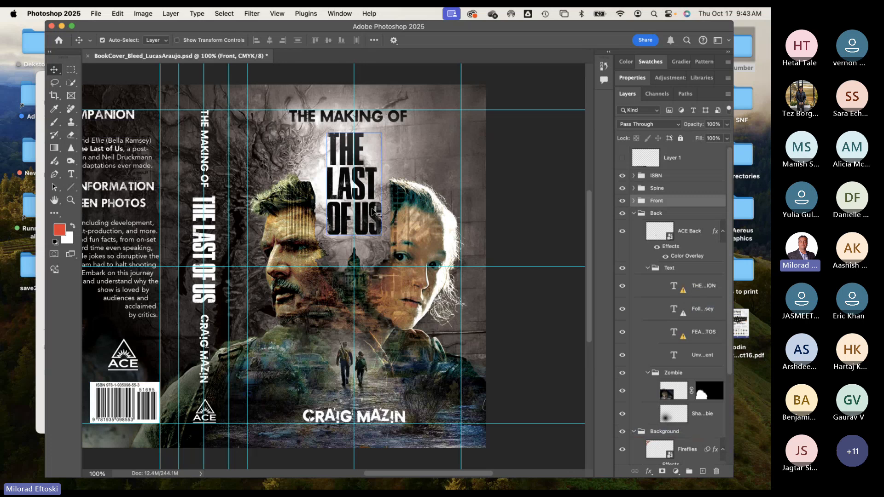
key(super+minus)
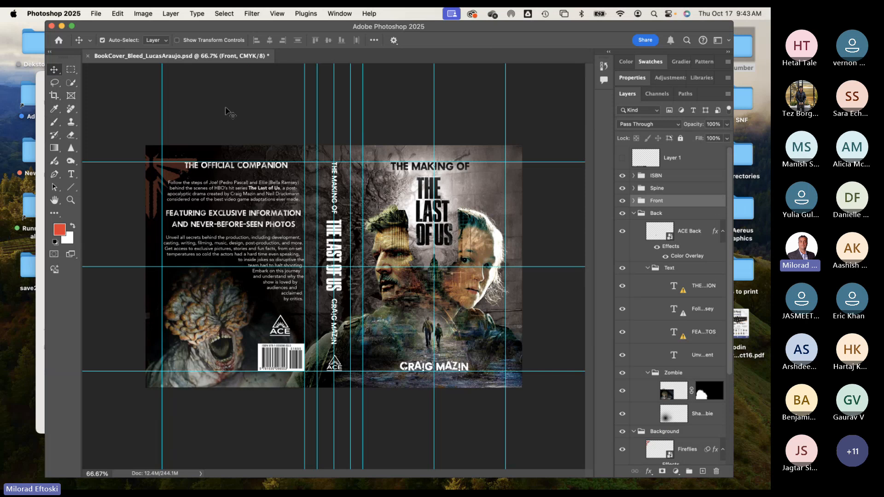
Step: Check the image color mode of The Last of Us cover and close the document
click(88, 56)
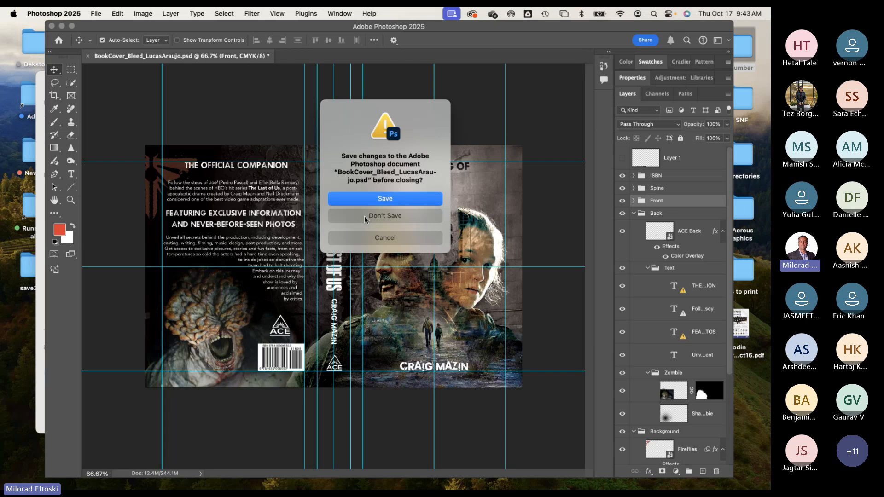
click(375, 238)
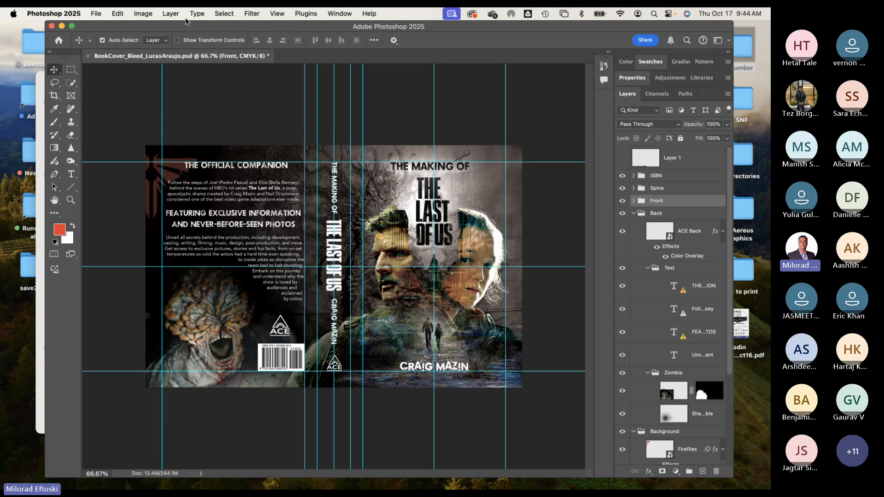
click(144, 12)
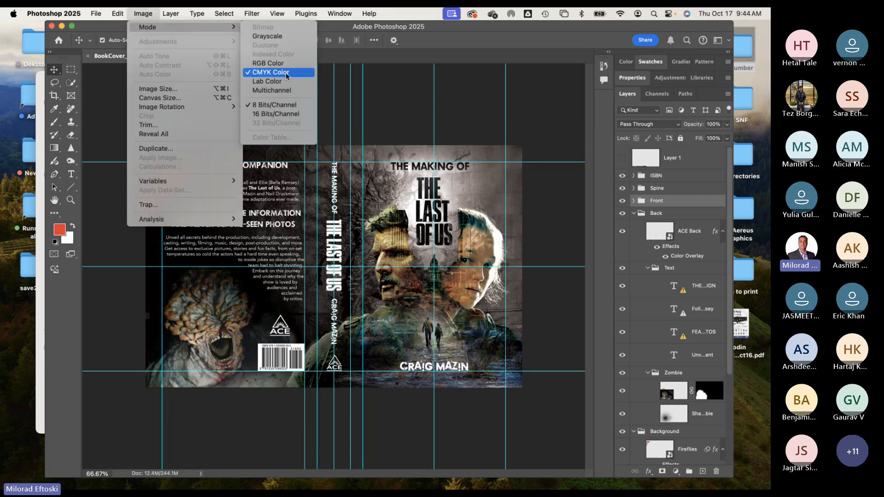
click(386, 87)
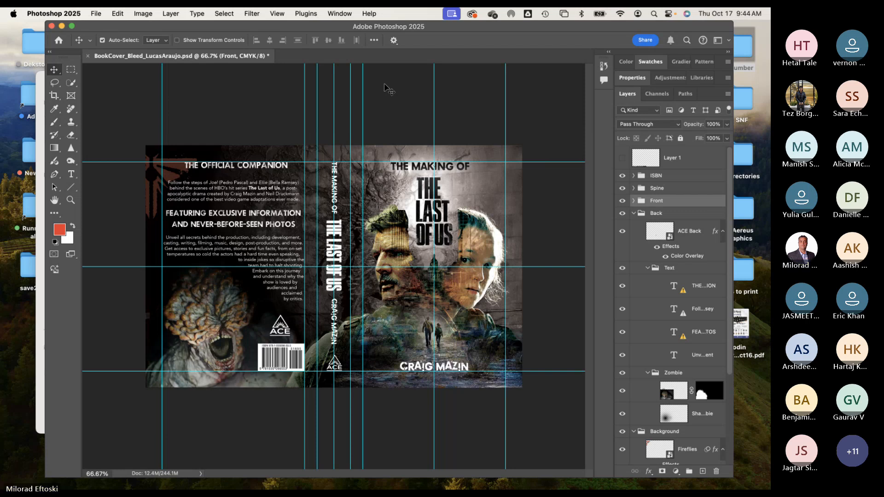
click(87, 56)
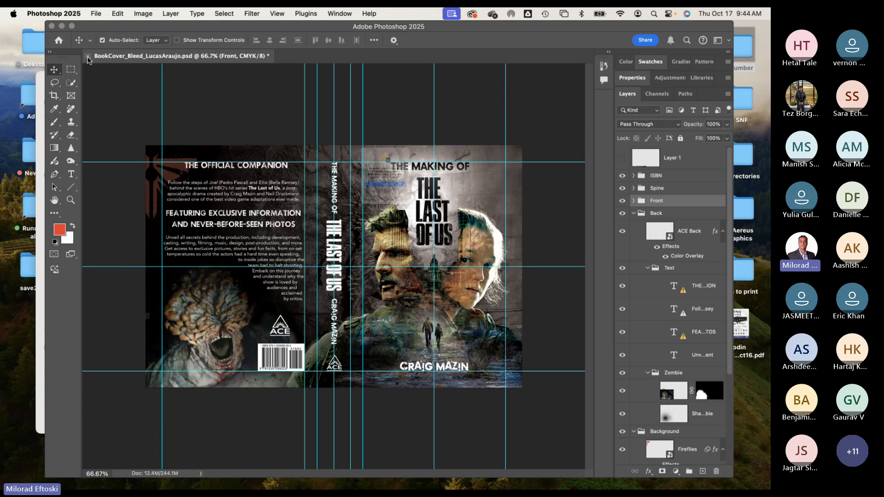
key(Return)
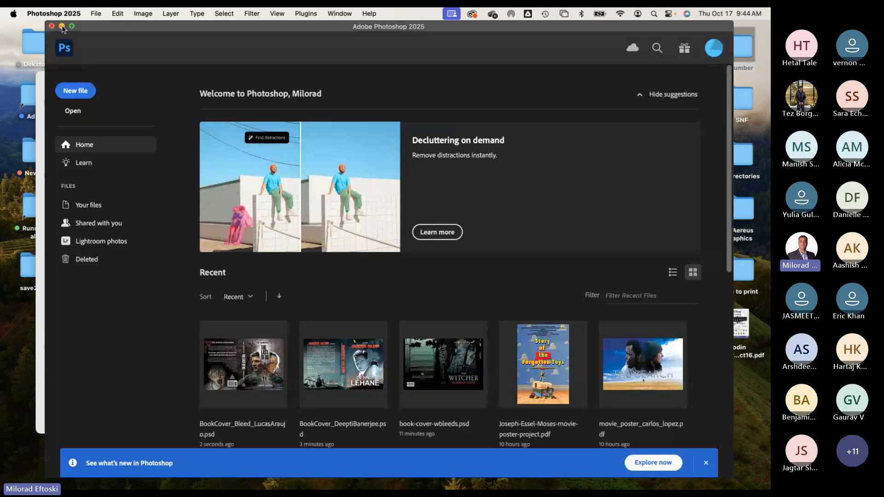
Step: Switch to Finder, preview the Infinite Vision book cover from its student folder in Book Covers GDPW, and close the preview
key(super+m)
click(163, 84)
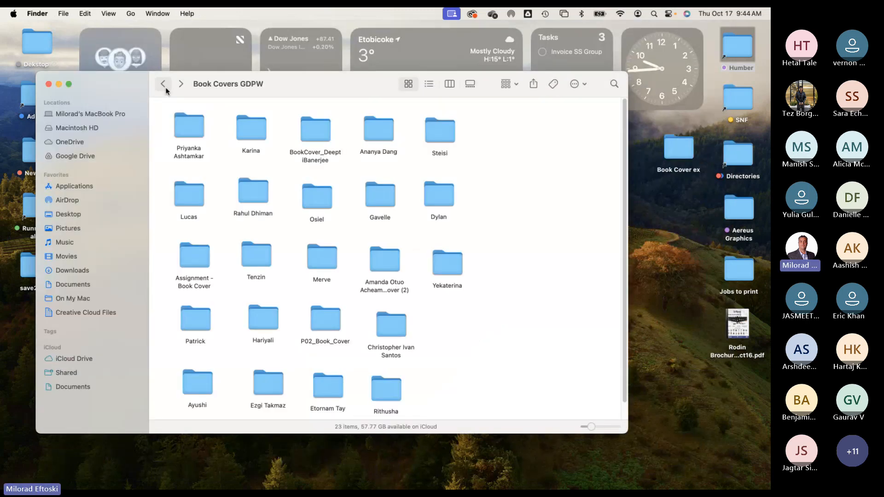
double_click(258, 190)
click(182, 120)
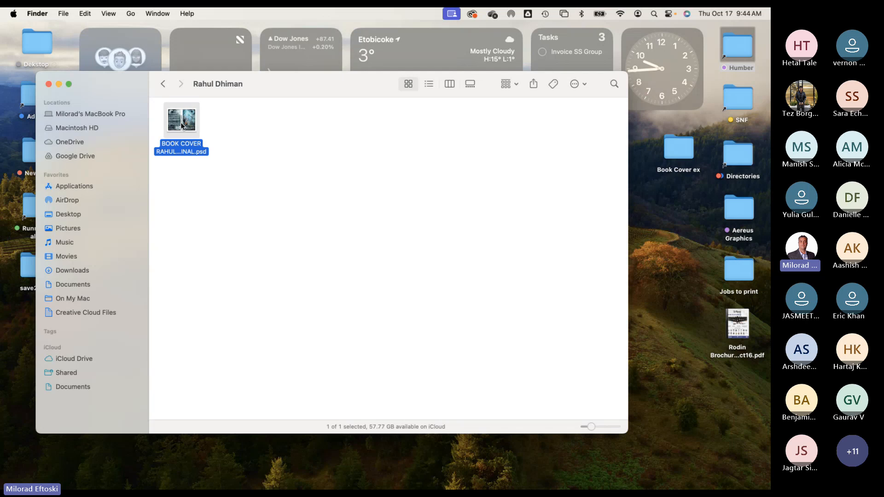
key(space)
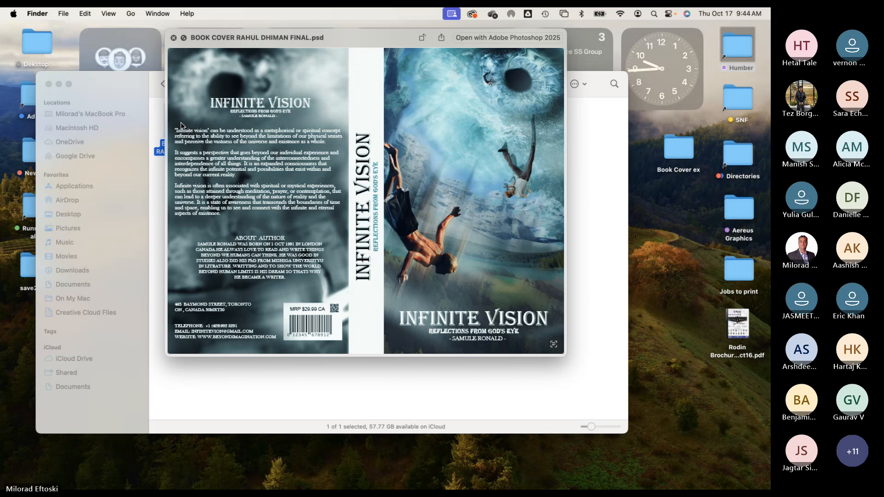
key(space)
Step: Preview the Shawshank Redemption book cover from its student folder and close the preview
click(163, 84)
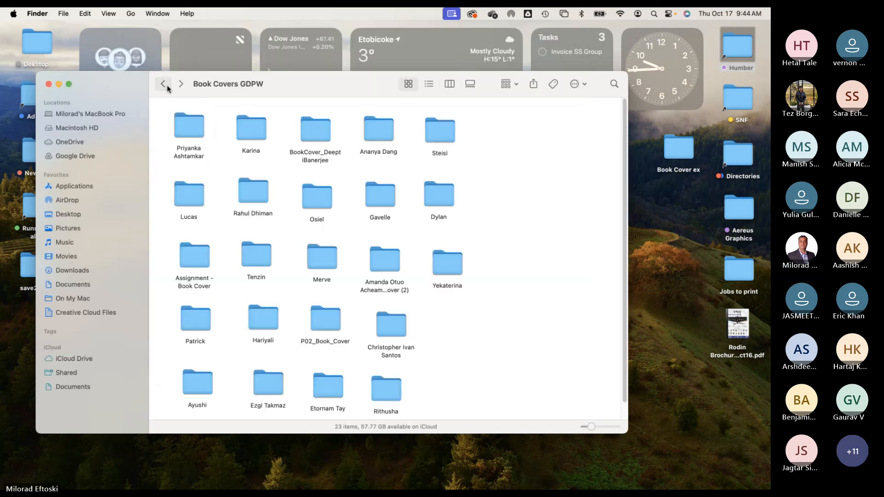
double_click(315, 192)
click(184, 119)
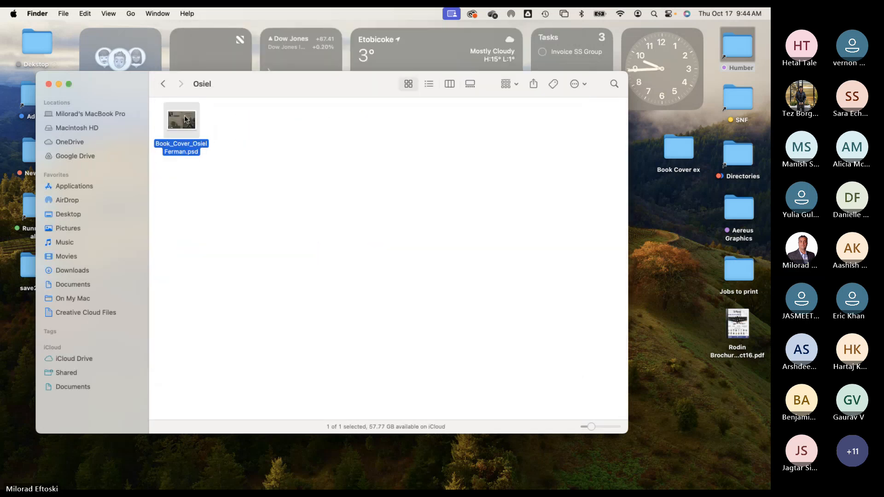
key(space)
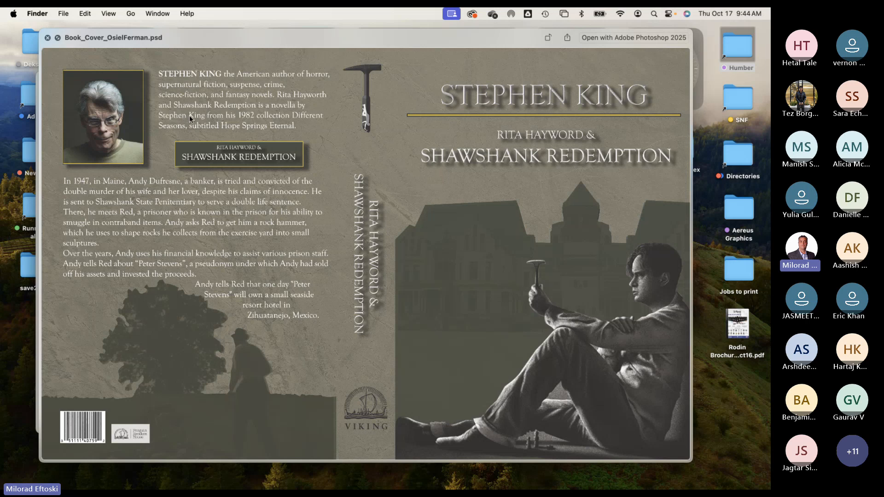
key(space)
Step: Preview The Pursuit of Happyness book cover from its student folder and close the preview
click(163, 84)
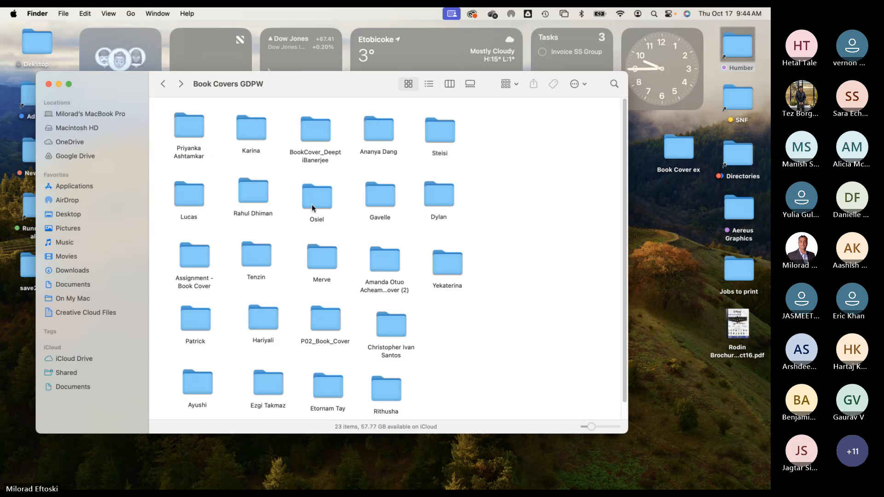
double_click(381, 197)
click(184, 124)
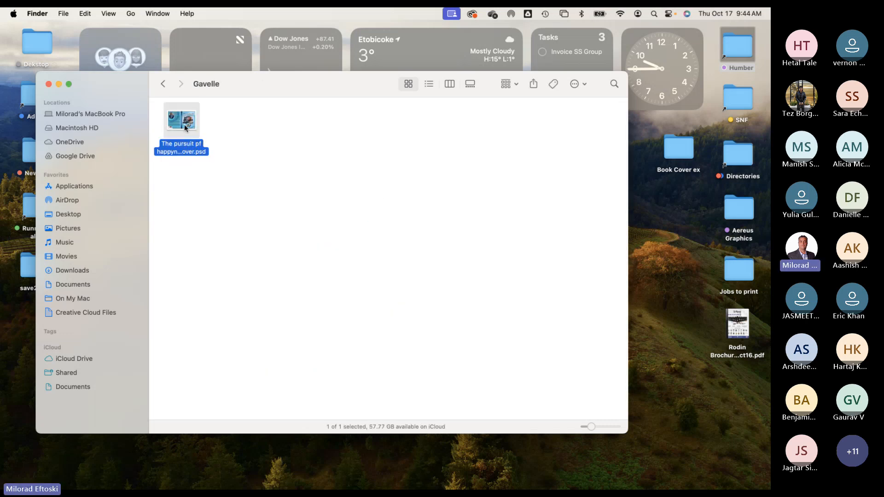
key(space)
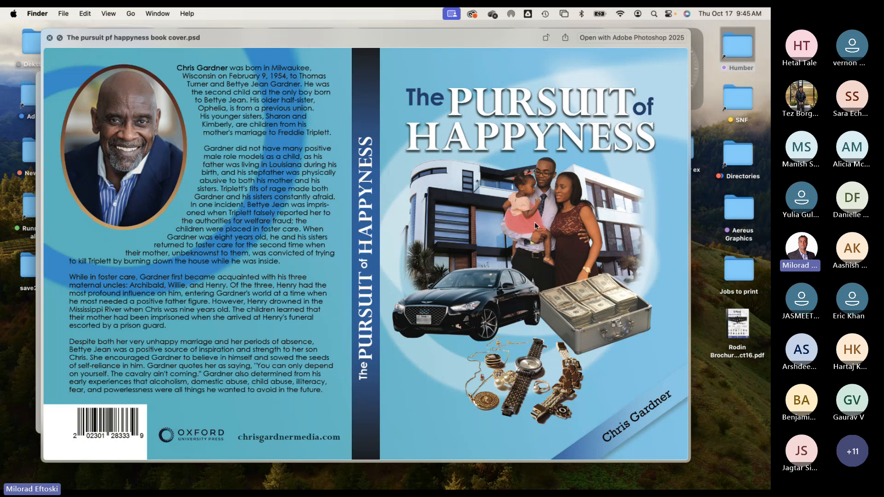
key(space)
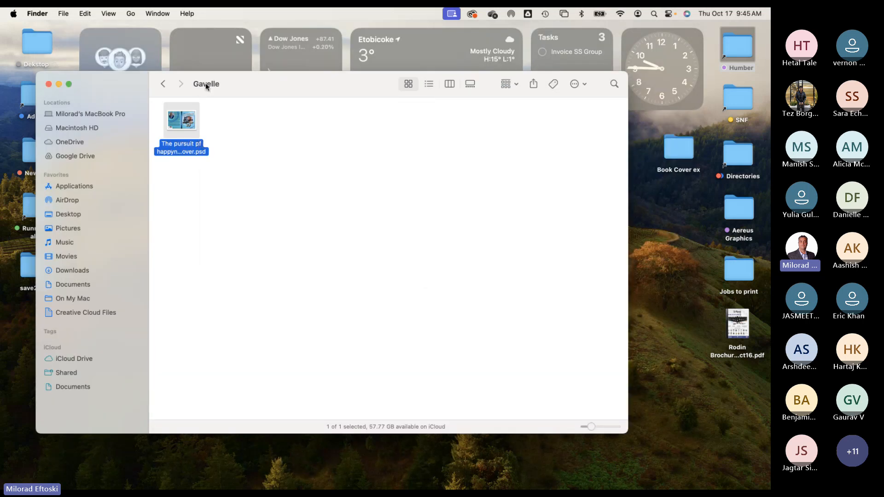
Step: Preview the IT: The Lost Souls book cover from its student folder and close the preview
click(163, 84)
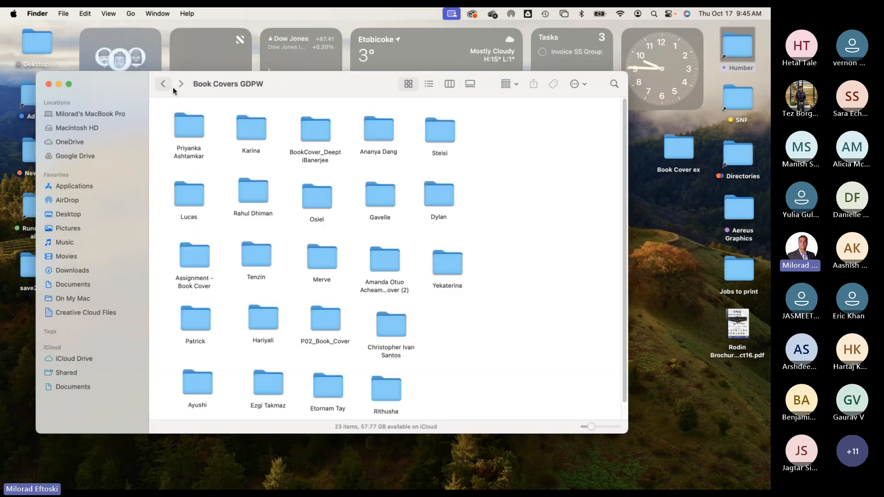
double_click(436, 197)
click(182, 123)
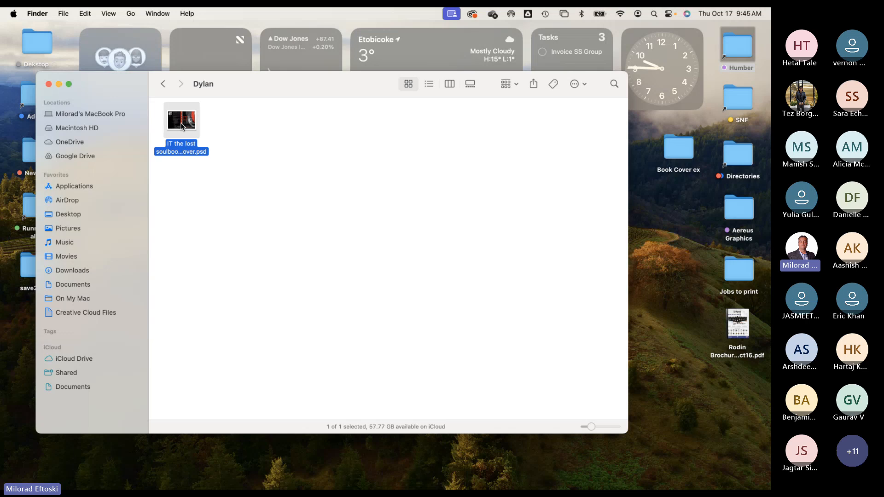
key(space)
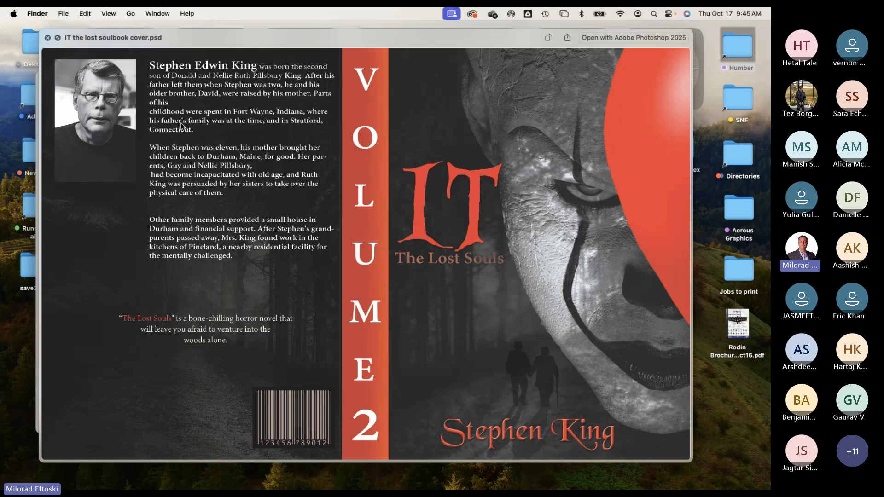
drag(203, 46, 209, 47)
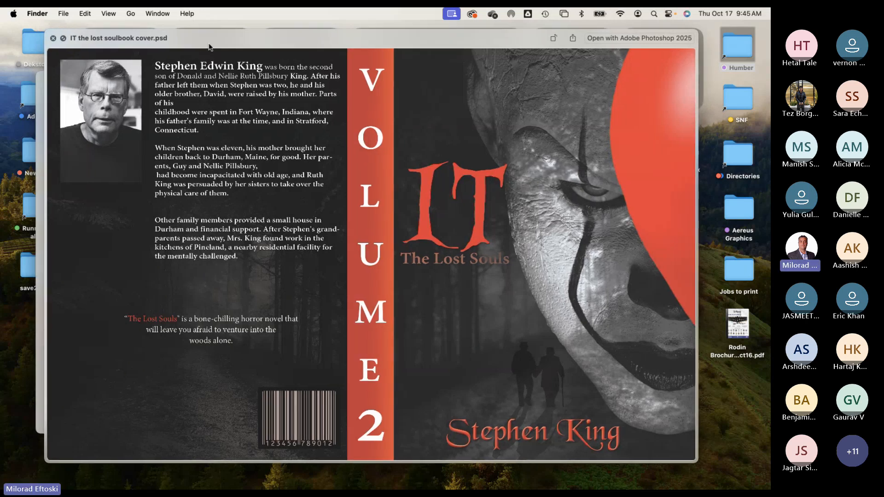
key(space)
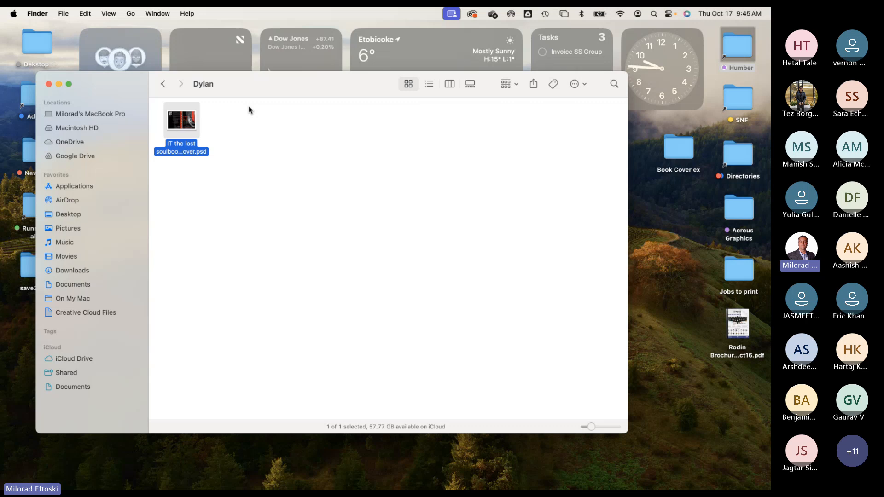
Step: Preview the press-ready InDesign PDF of the Passage cover in the Assignment - Book Cover folder and close the preview
click(163, 84)
double_click(194, 258)
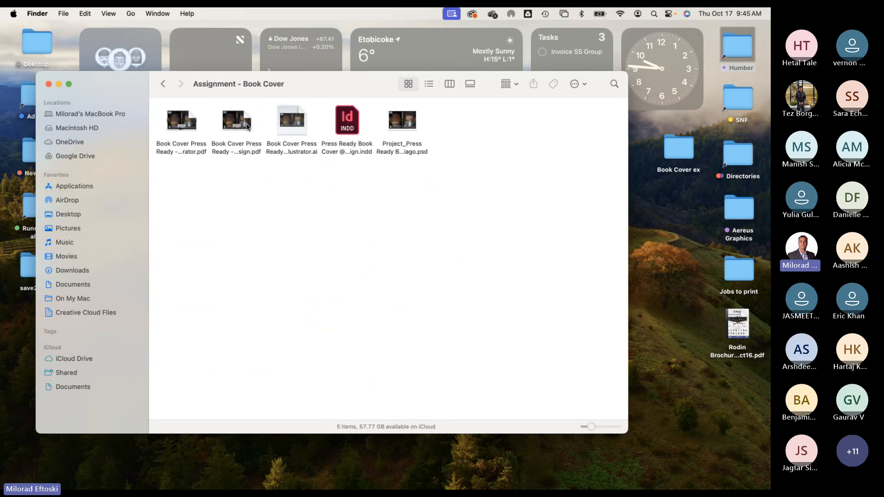
click(346, 123)
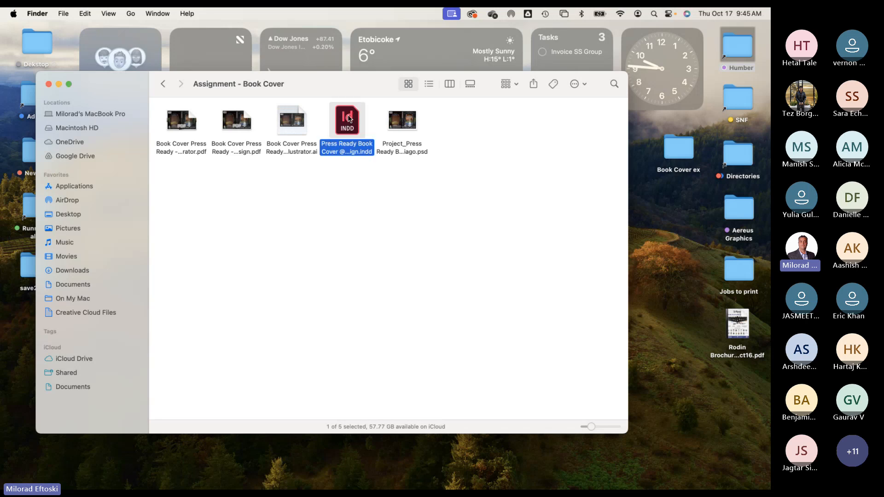
click(248, 123)
key(space)
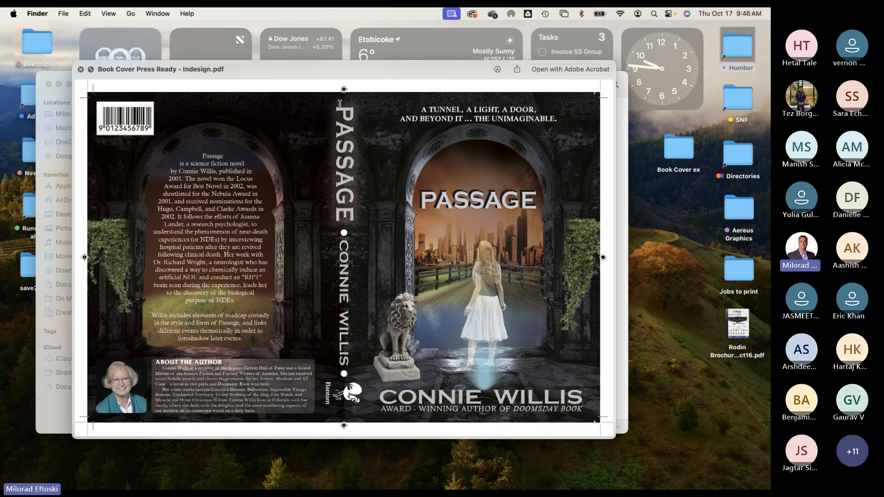
key(space)
click(400, 186)
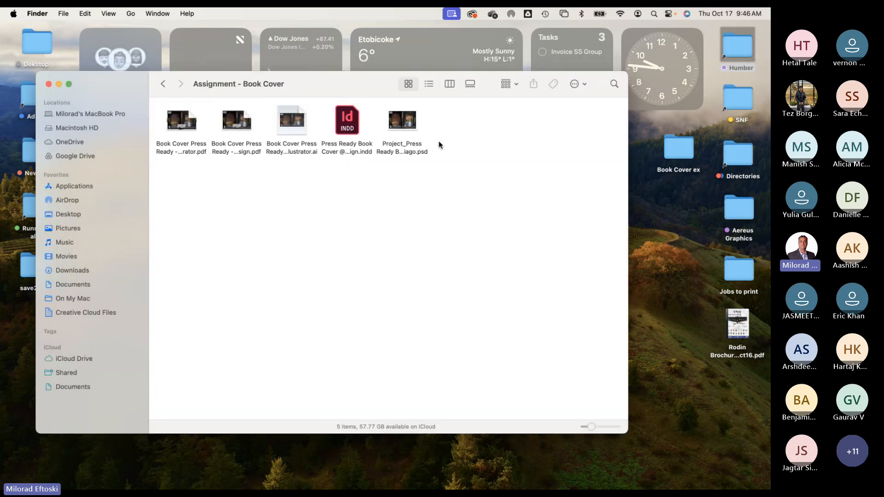
Step: Preview the press-ready Illustrator file of the Passage cover and close the preview
click(287, 124)
key(space)
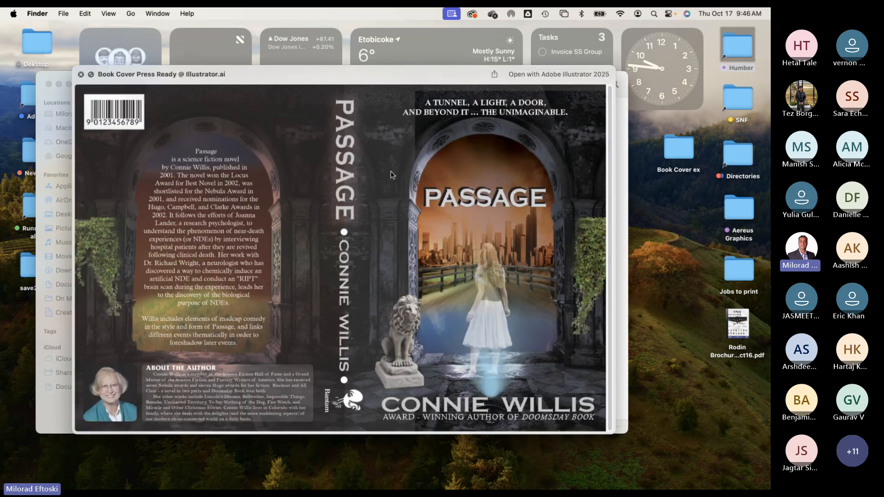
key(space)
click(444, 207)
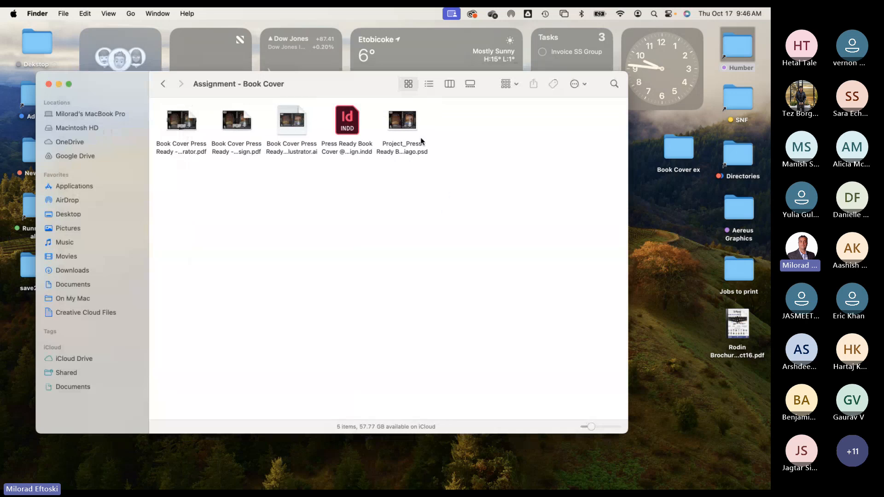
Step: Open the Passage book cover PSD in Photoshop and show the whole cover
click(393, 121)
double_click(392, 121)
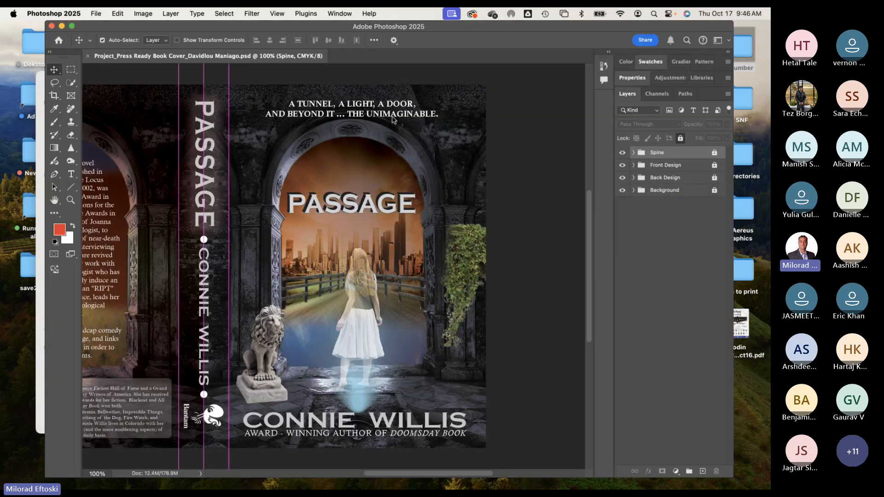
key(super+minus)
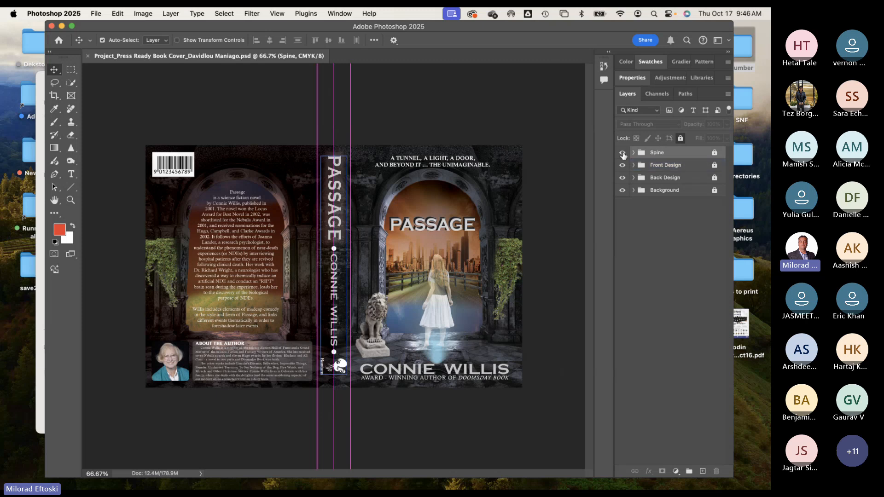
Step: Toggle the Spine, Front Design, Back Design and Background groups off and on to examine how the Passage cover is organized
click(622, 153)
click(622, 153)
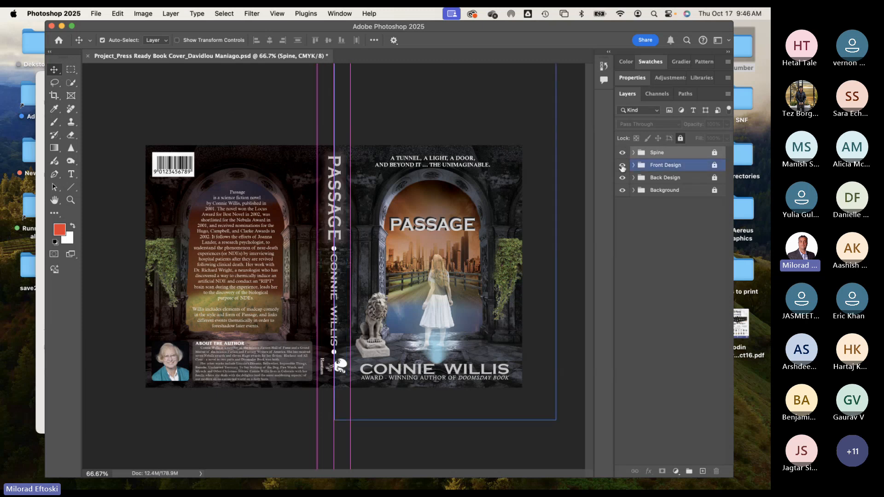
click(623, 166)
click(623, 166)
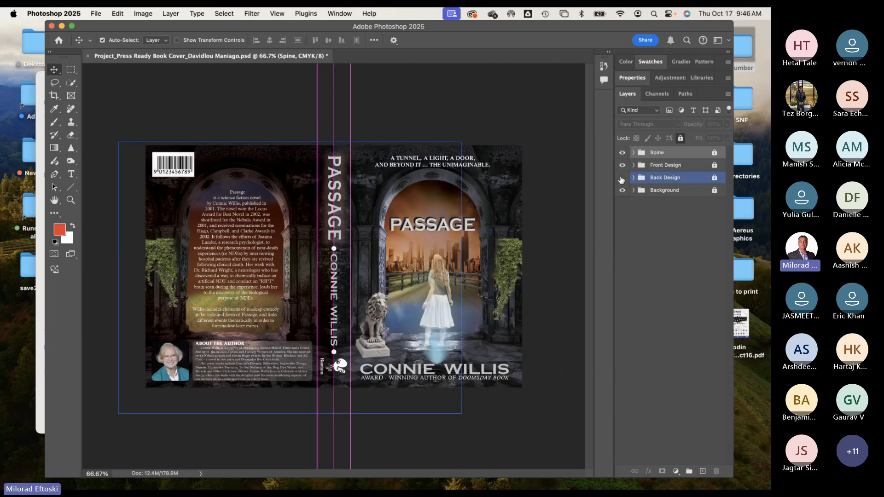
click(622, 178)
click(621, 178)
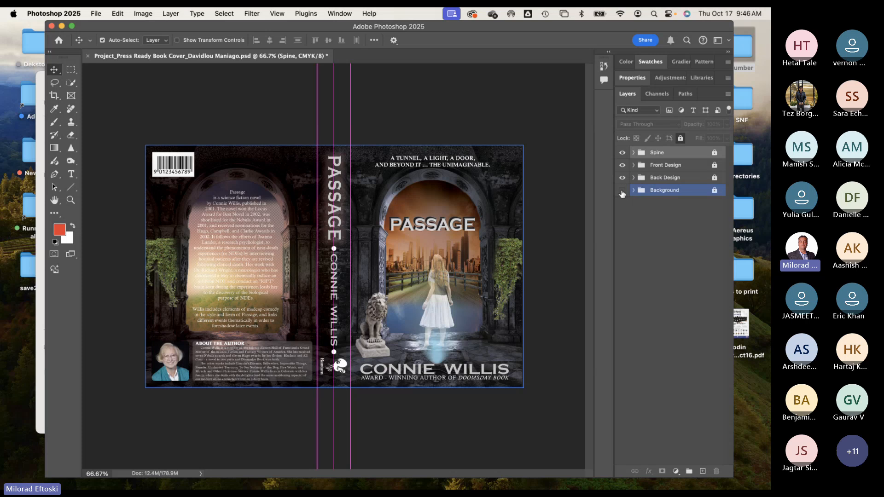
click(622, 190)
click(622, 191)
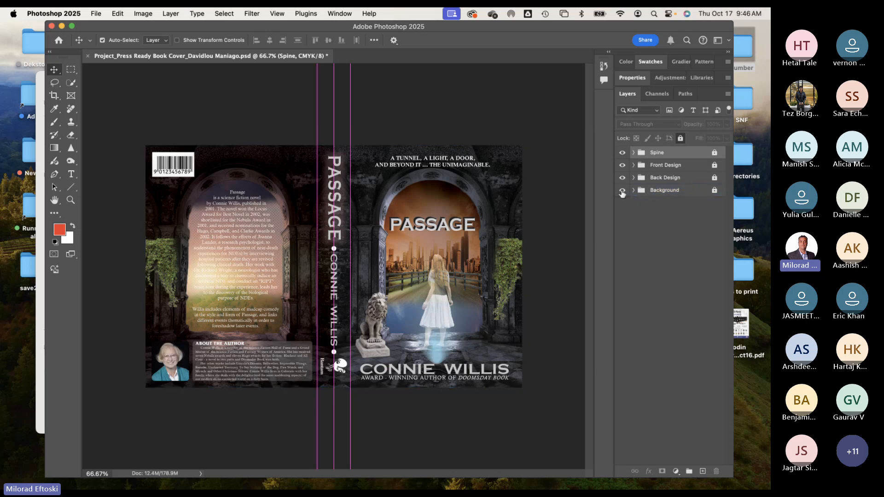
click(622, 191)
Step: Close the Passage document without saving changes and return to Finder
key(super+w)
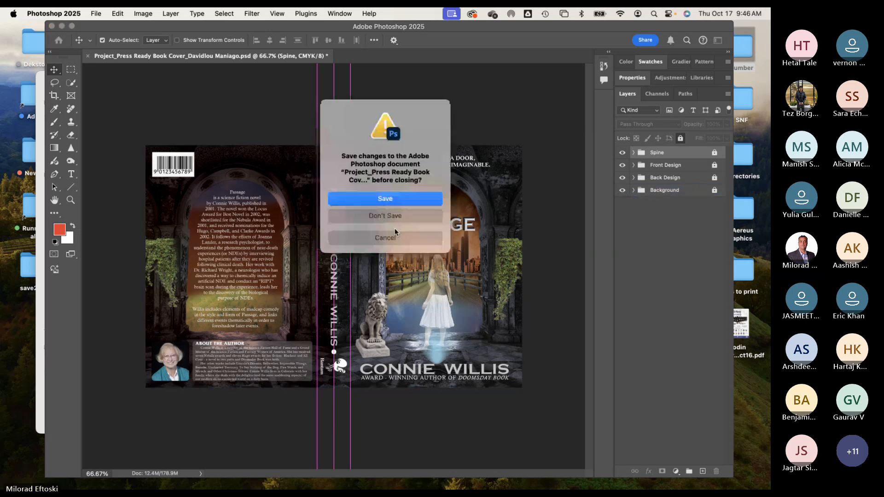
click(381, 217)
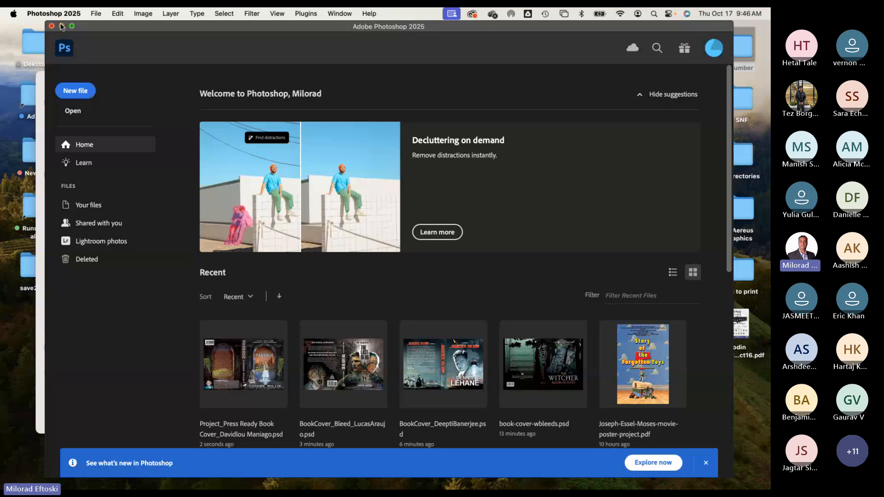
key(super+q)
Step: Preview The Alchemist book cover from its student folder in Book Covers GDPW and close the preview
click(162, 84)
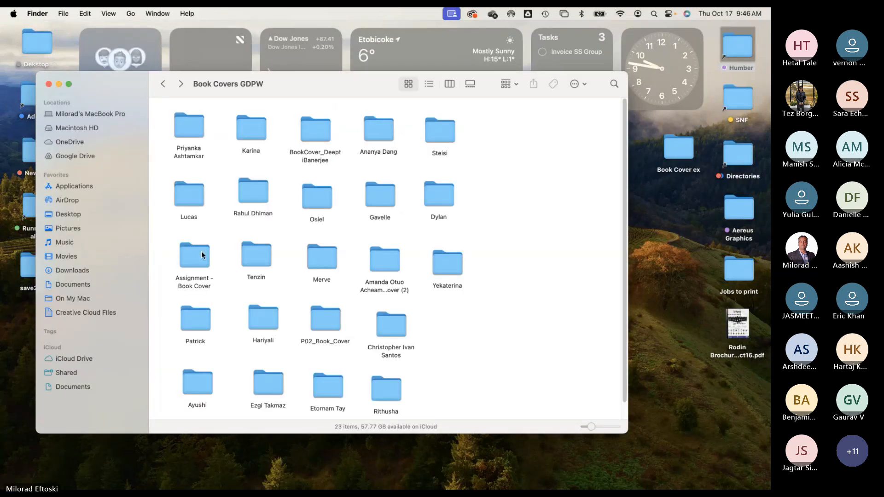
double_click(201, 255)
click(163, 85)
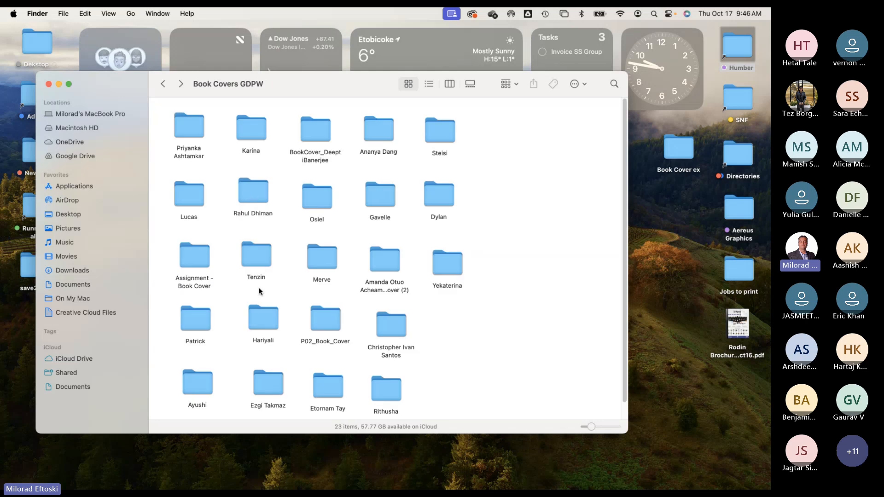
double_click(253, 254)
click(183, 124)
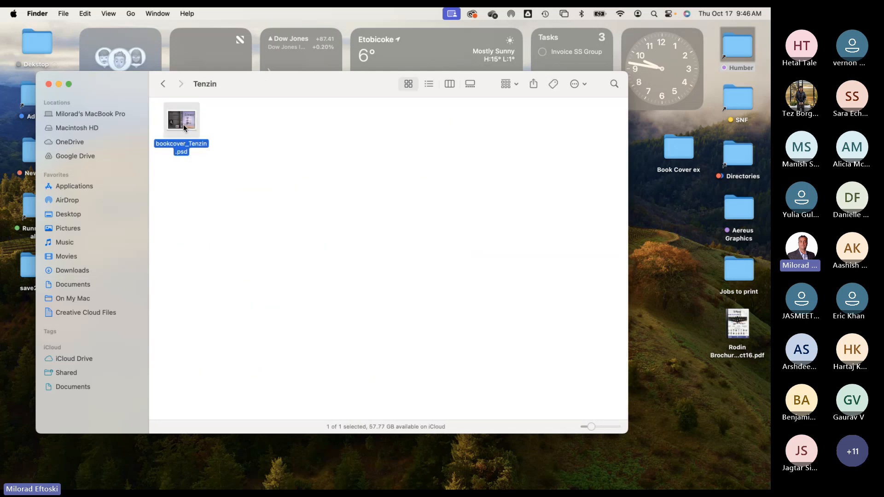
key(space)
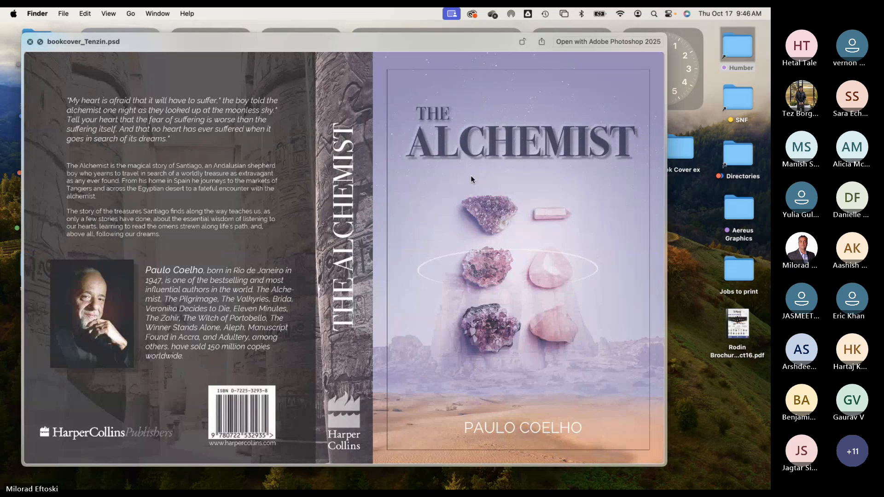
key(space)
Step: Preview the PDF version of The Alchemist cover from another student's folder, close it and return to Book Covers GDPW
key(super+bracketleft)
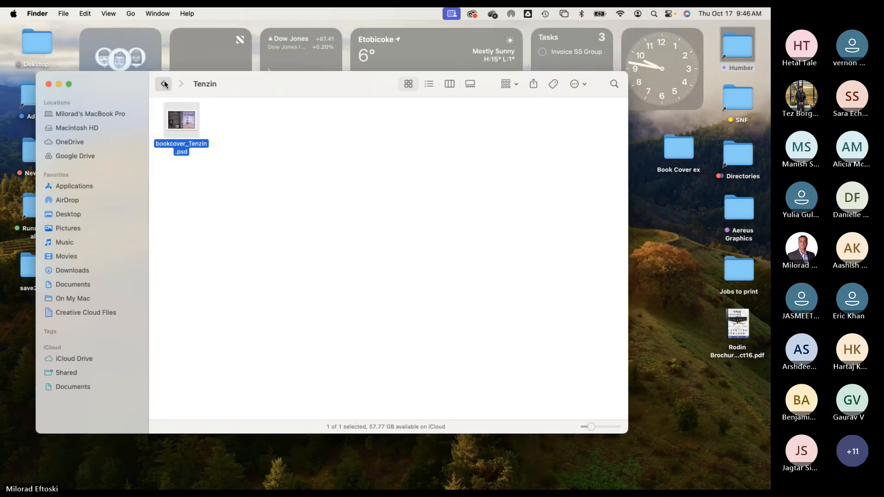
double_click(329, 258)
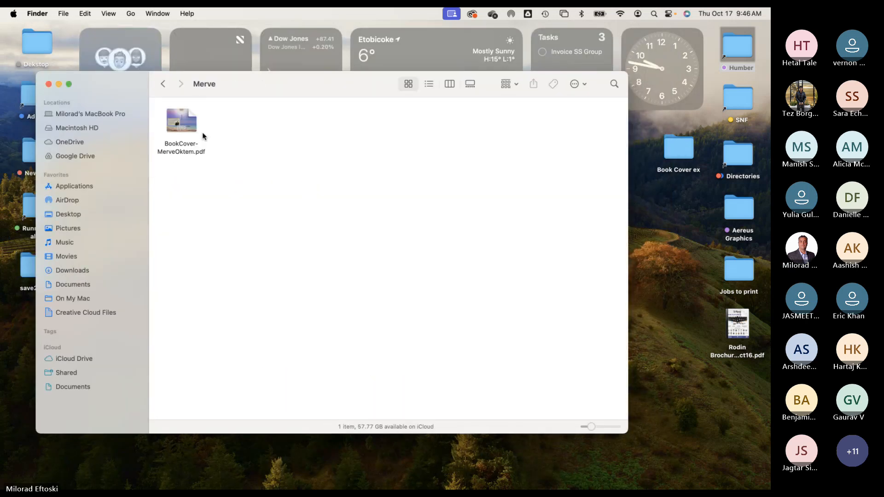
click(185, 118)
key(space)
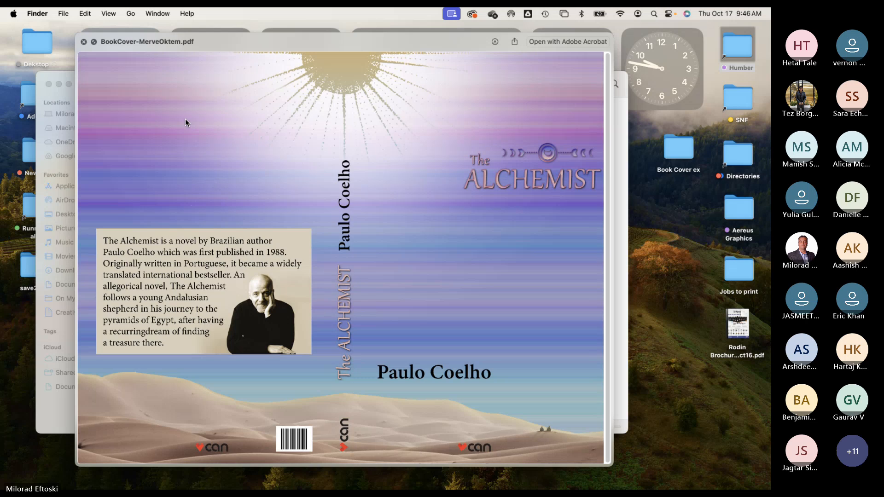
key(space)
key(super+bracketleft)
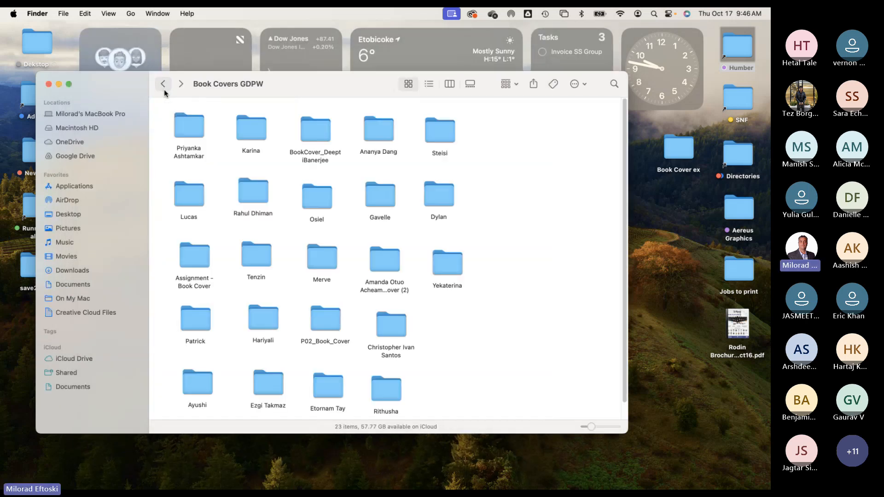
Step: Preview the A Quiet Place book cover PSD from its student folder, close it and return to Book Covers GDPW
click(370, 259)
double_click(370, 260)
click(221, 133)
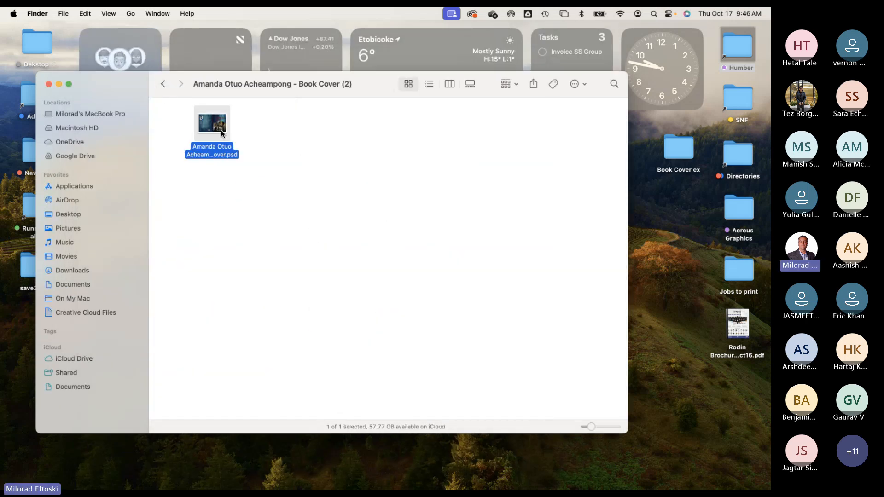
key(space)
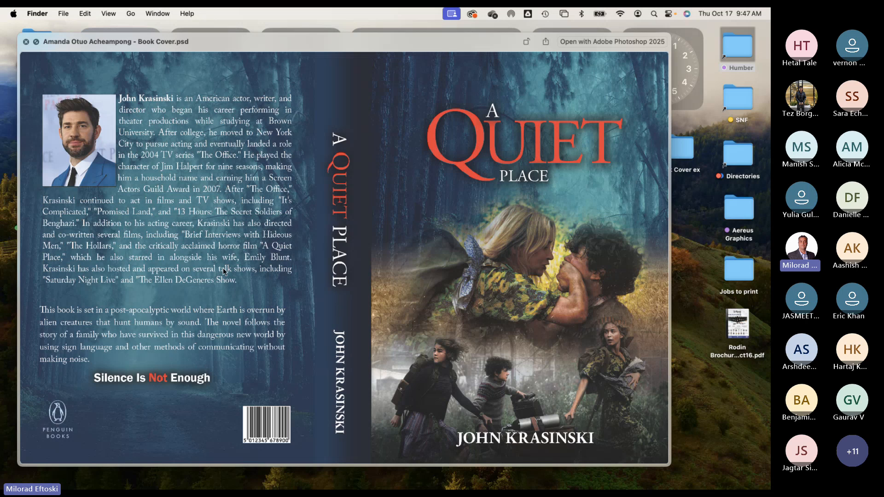
key(space)
click(167, 86)
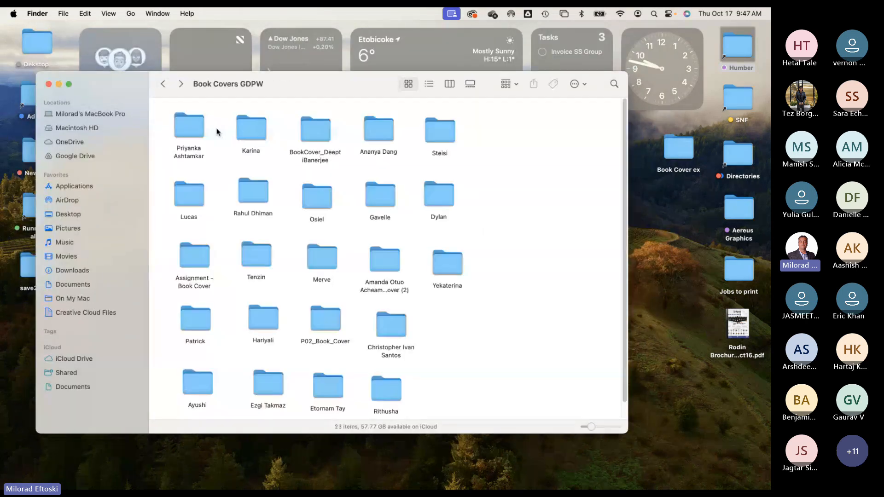
Step: Preview The Moon and Sixpence cover, book cover.psd, from its student folder, close it and return to Book Covers GDPW
double_click(384, 261)
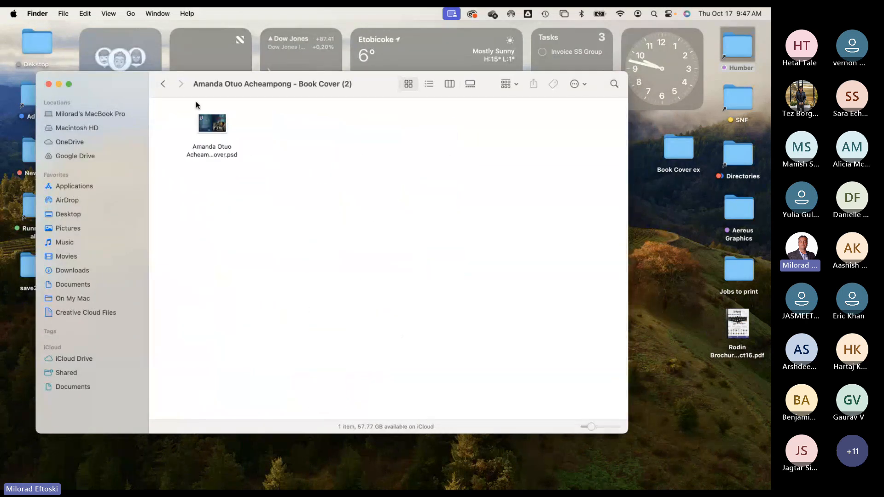
click(163, 84)
double_click(468, 272)
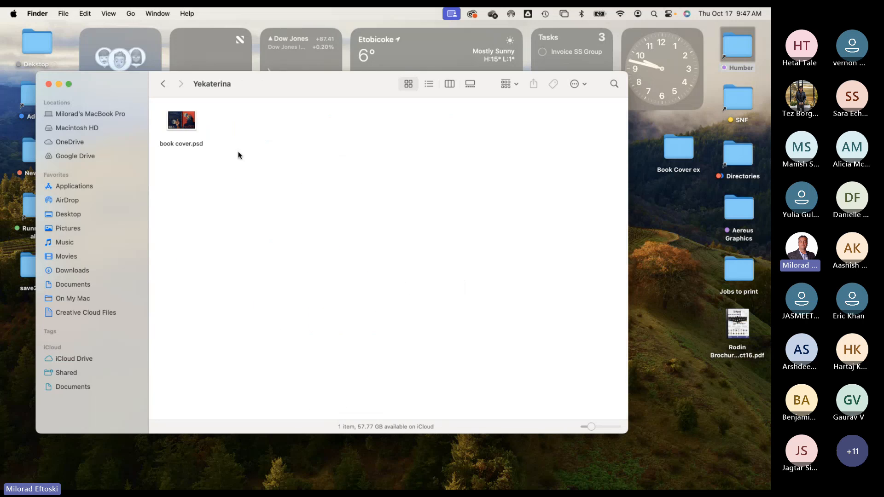
click(186, 125)
key(space)
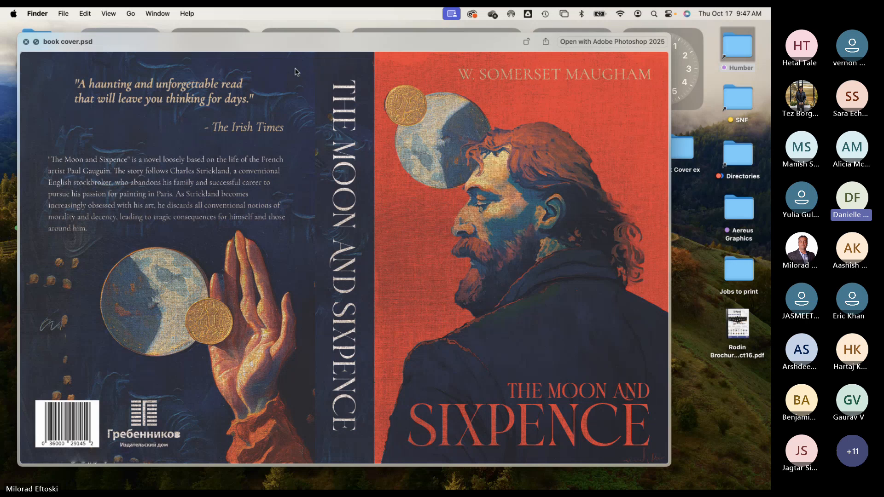
mouse_move(291, 51)
mouse_down()
mouse_move(315, 52)
mouse_move(293, 43)
mouse_up()
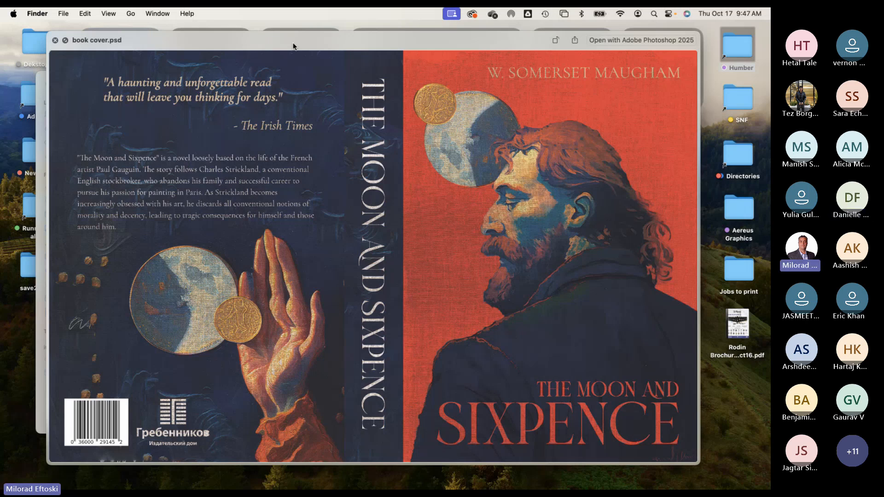
key(space)
click(298, 145)
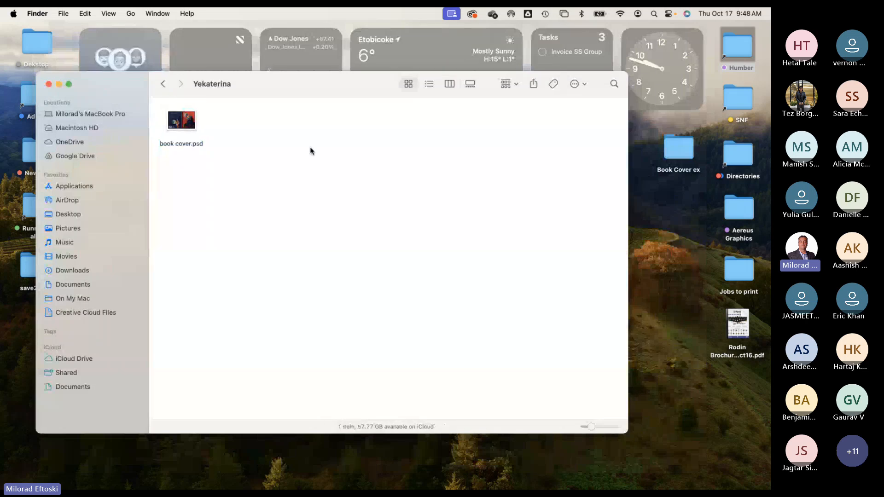
click(163, 85)
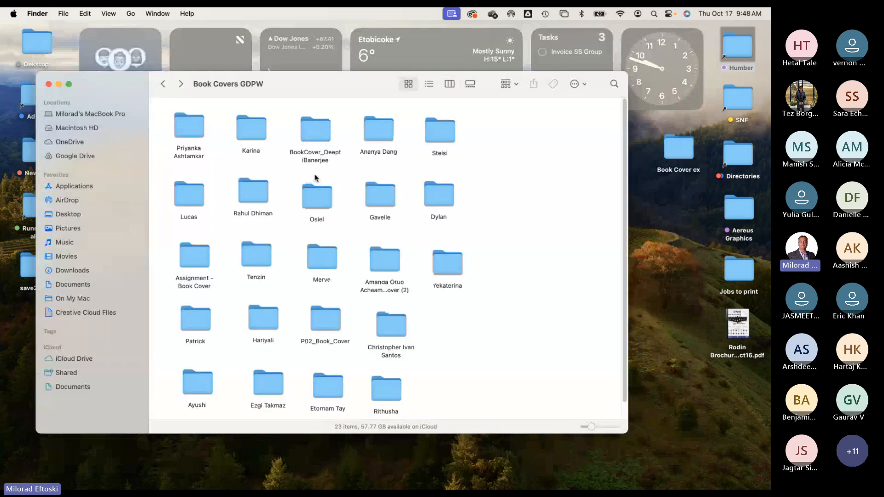
Step: Preview the Mythology book cover PSD from its student folder, close it and return to Book Covers GDPW
double_click(197, 317)
click(194, 127)
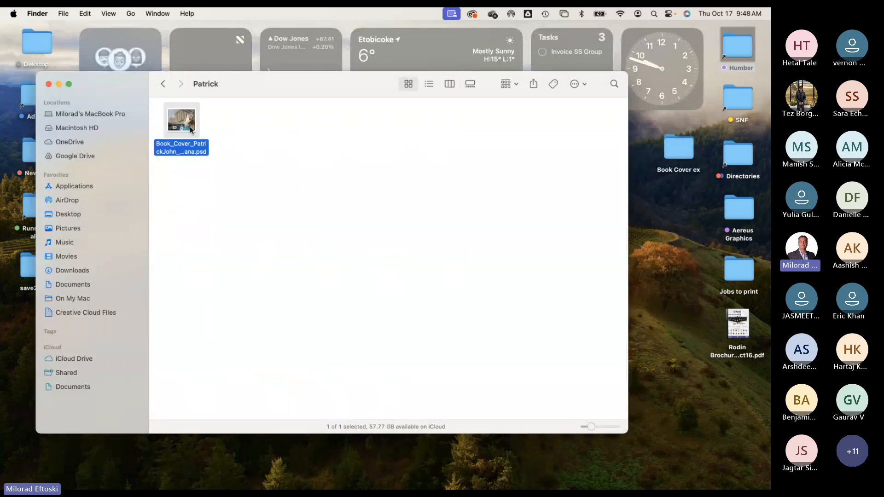
key(space)
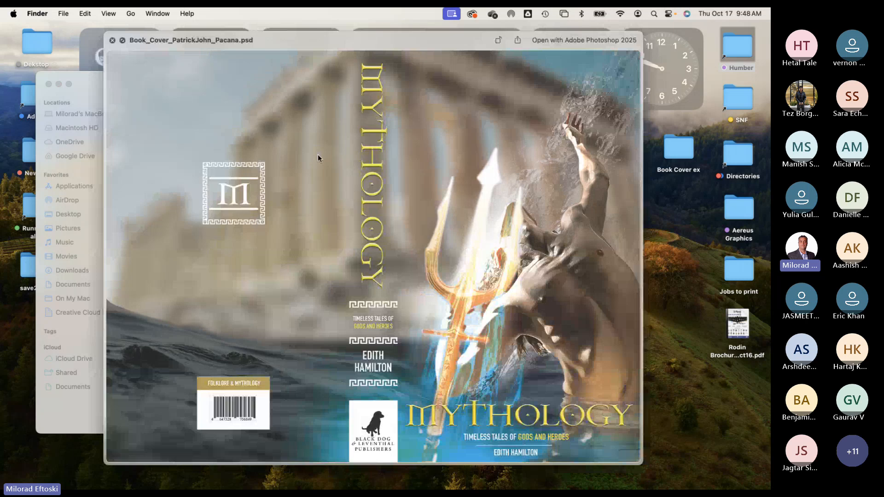
key(space)
key(super+bracketleft)
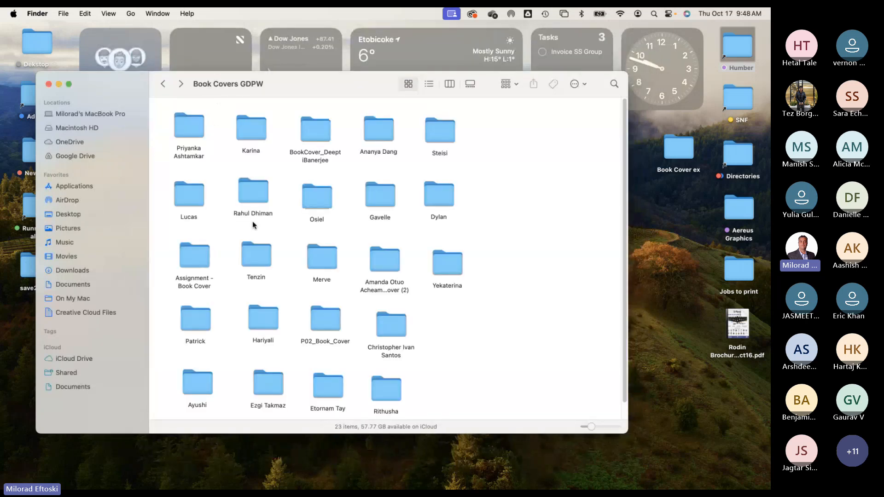
Step: Briefly preview the green book cover PSD in the student folder just before P02_Book_Cover and return to Book Covers GDPW
double_click(255, 316)
click(207, 159)
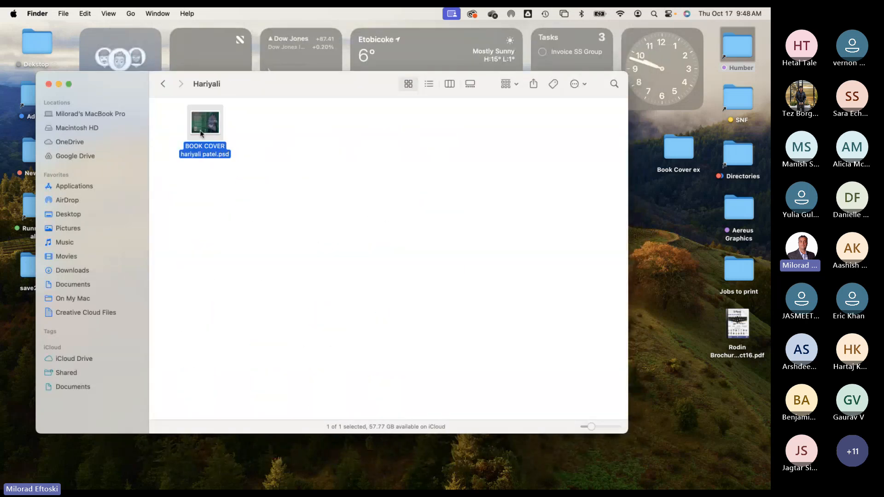
key(space)
key(space)
click(163, 83)
Step: Preview The Chronicles of Narnia cover PSD in the P02_Book_Cover folder, close it and return to Book Covers GDPW
click(320, 314)
double_click(321, 315)
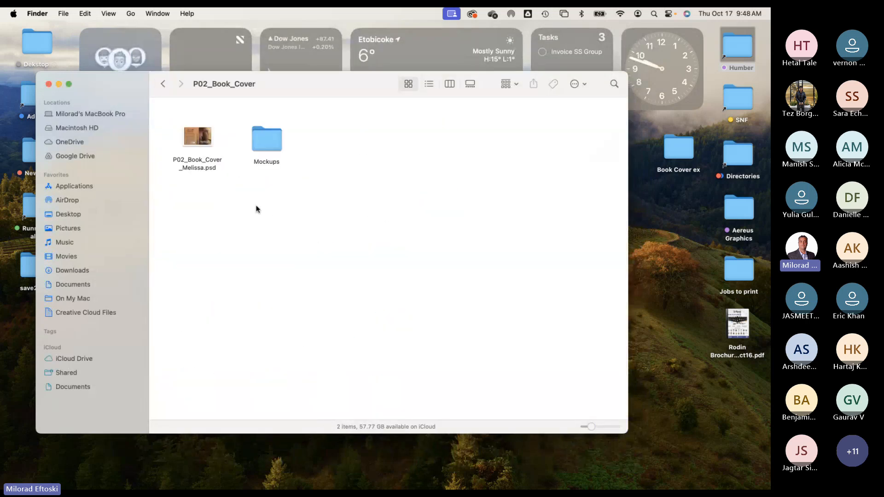
click(206, 146)
key(space)
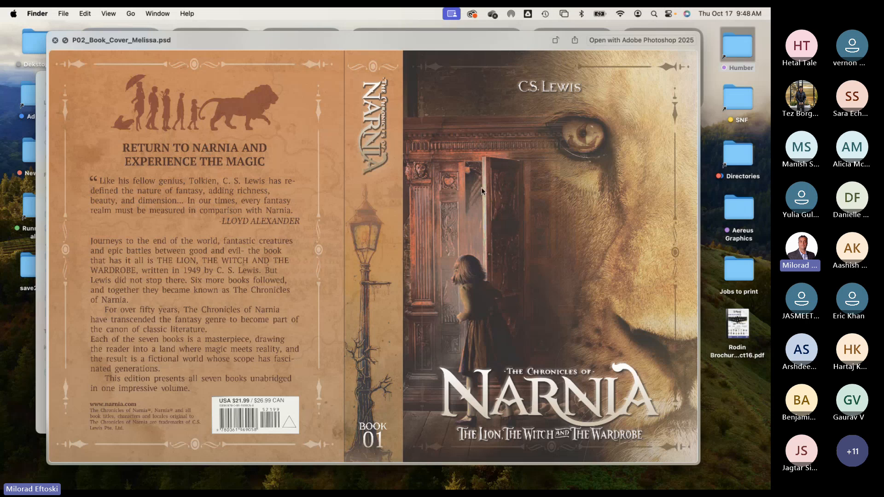
key(space)
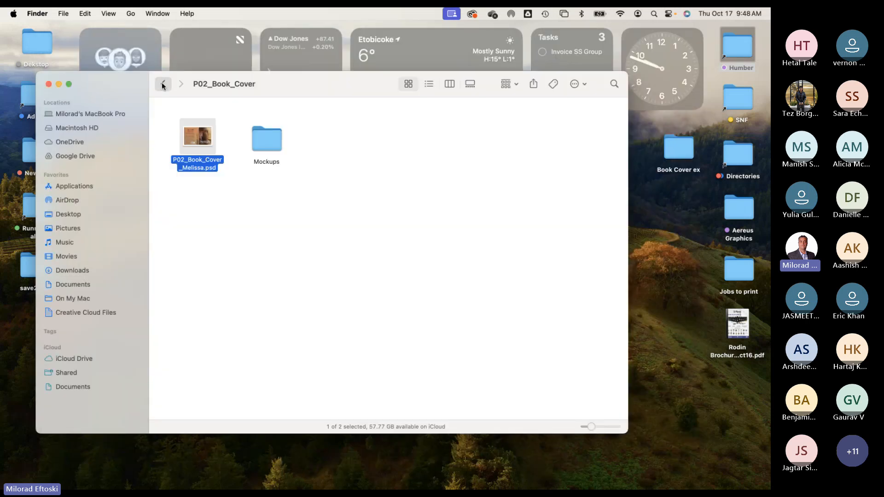
click(162, 82)
double_click(324, 318)
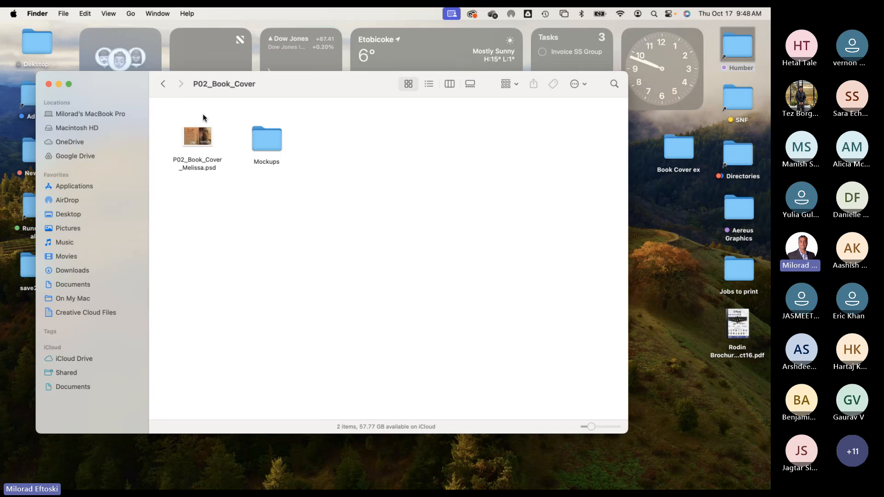
click(163, 87)
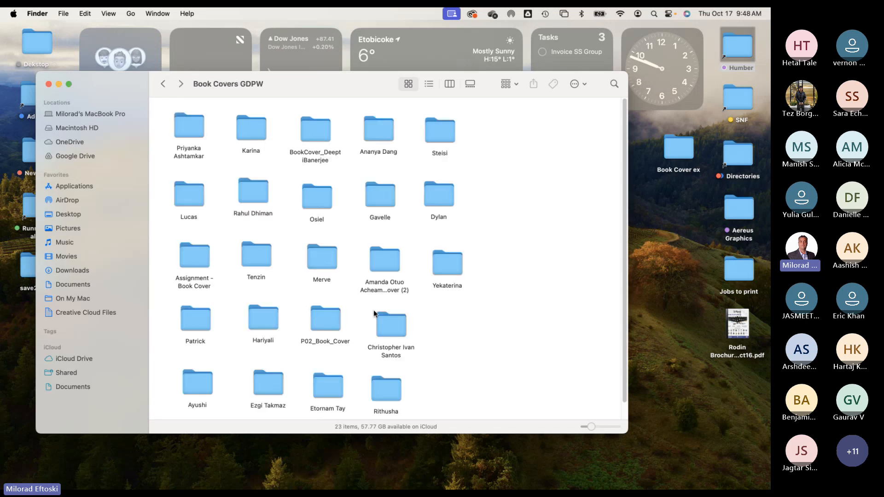
Step: Preview The Girl in Red cover, Book-Cover.psd, from its student folder, close it and return to Book Covers GDPW
double_click(394, 324)
click(177, 122)
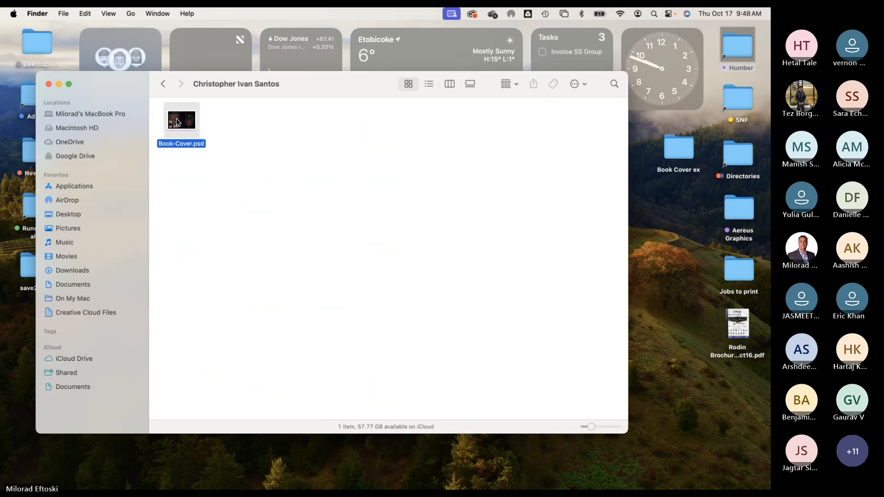
key(space)
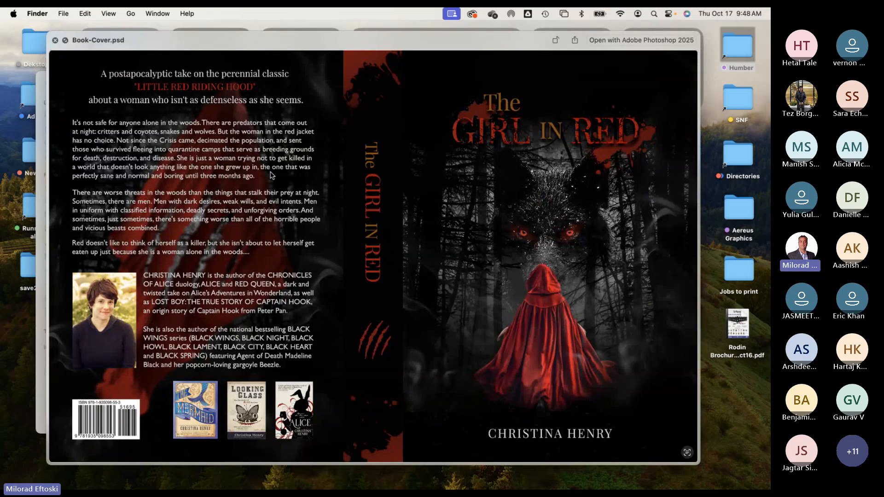
drag(270, 49, 275, 45)
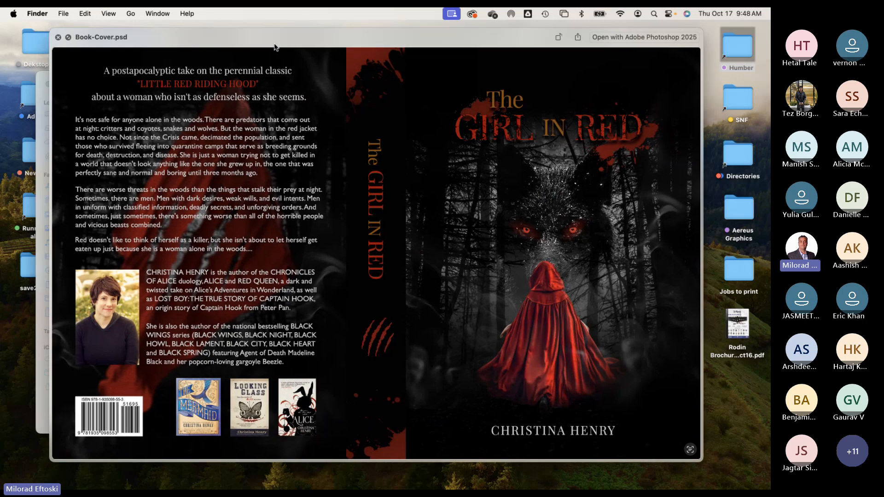
key(space)
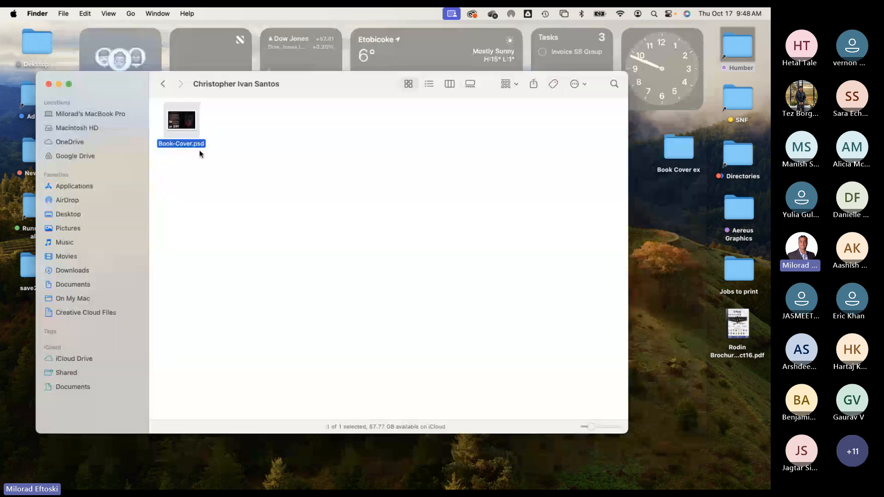
click(163, 84)
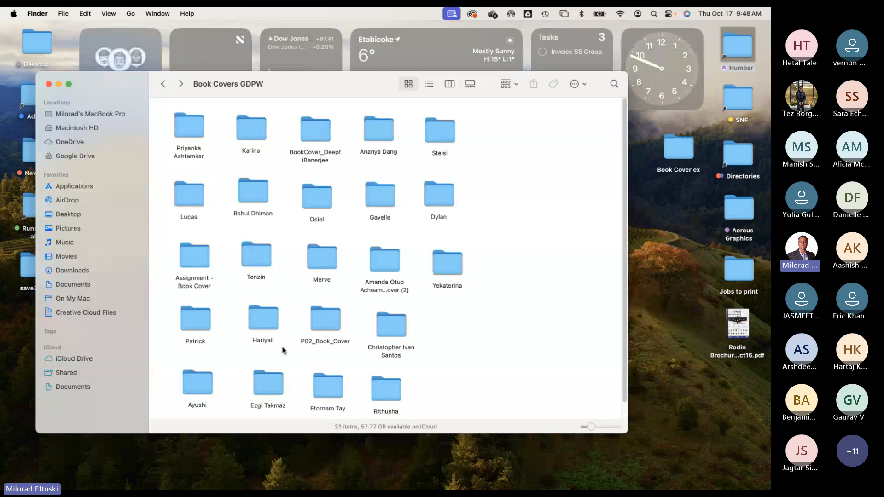
Step: Preview the Heart of Darkness cover, book cover.jpg, from its student folder, close it and return to Book Covers GDPW
double_click(200, 380)
click(245, 125)
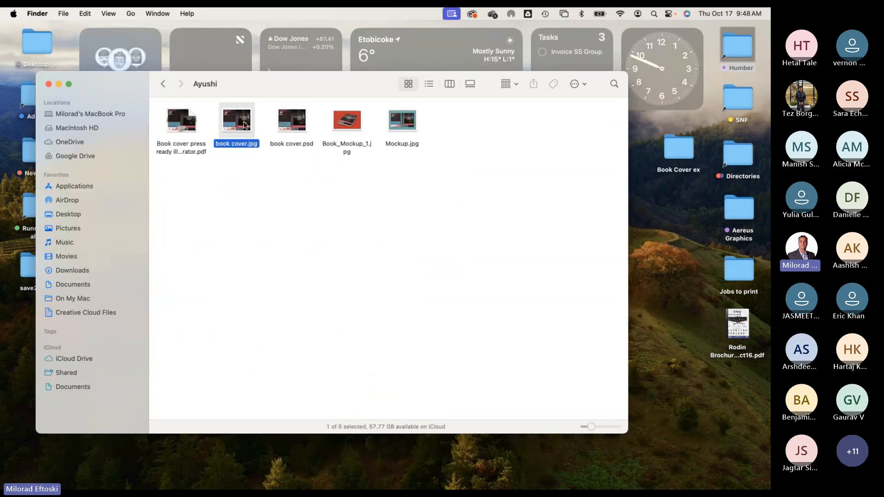
key(space)
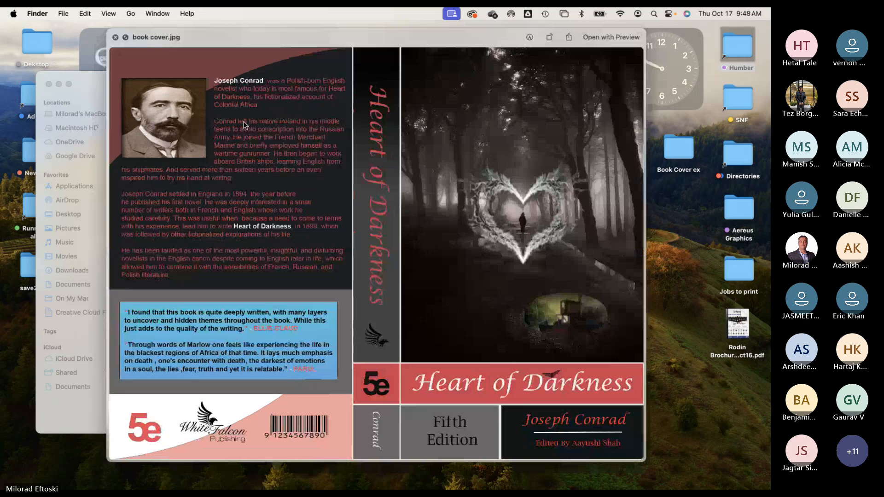
key(space)
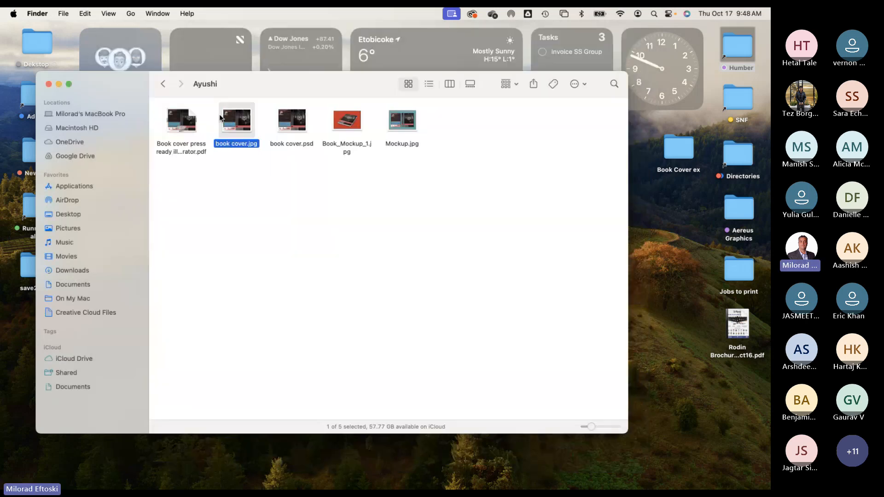
click(164, 85)
Step: Preview the My Daily Dose cover, book.psd, from its student folder, close it and return to Book Covers GDPW
click(269, 384)
double_click(284, 387)
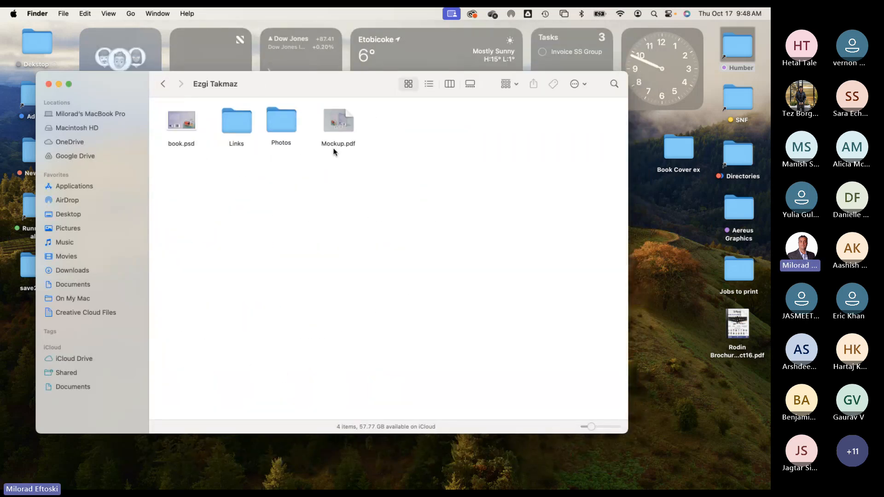
click(178, 119)
key(space)
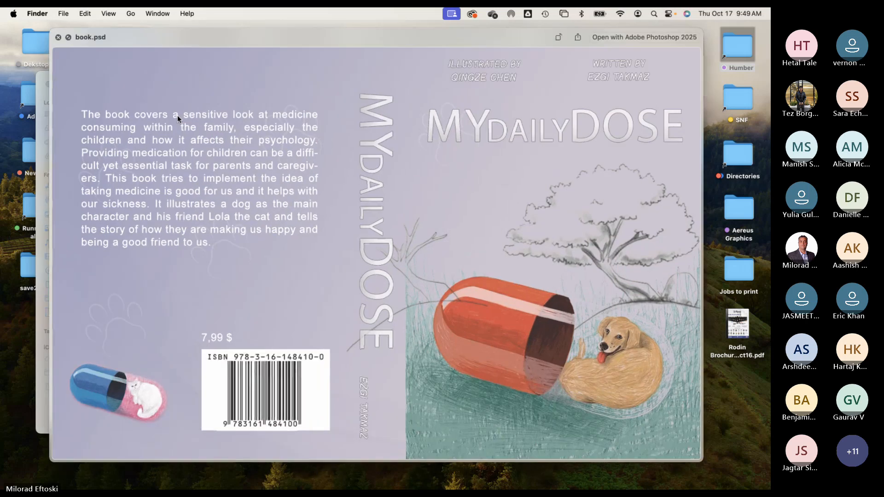
key(space)
click(163, 84)
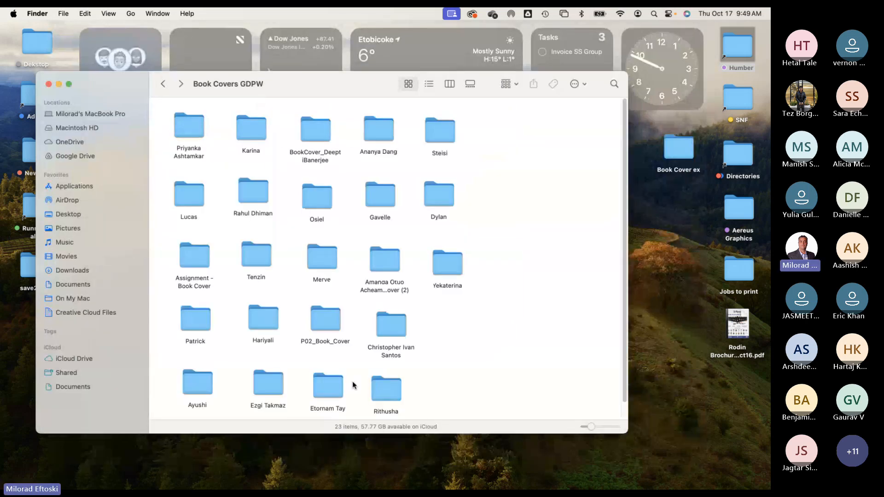
Step: Preview The Twilight Saga cover, book cover.psd, from its student folder and shift the preview window slightly
double_click(330, 389)
click(184, 122)
key(space)
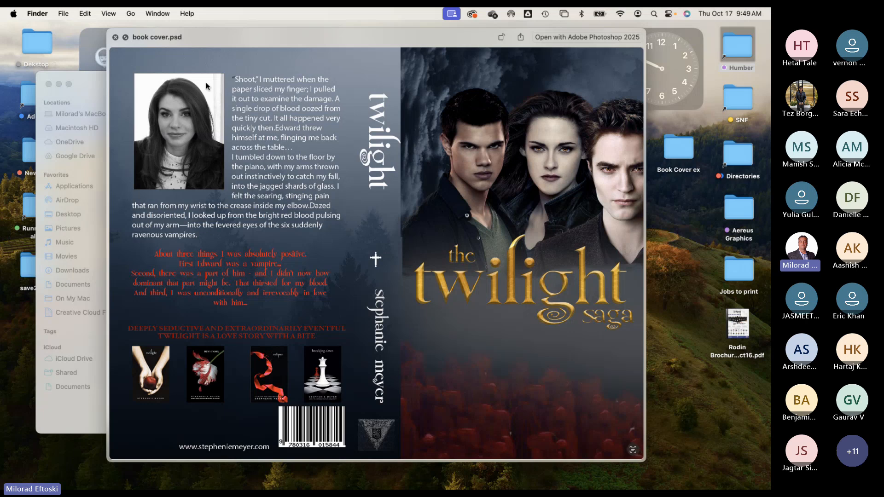
mouse_move(241, 40)
mouse_down()
mouse_move(230, 43)
mouse_move(247, 45)
mouse_up()
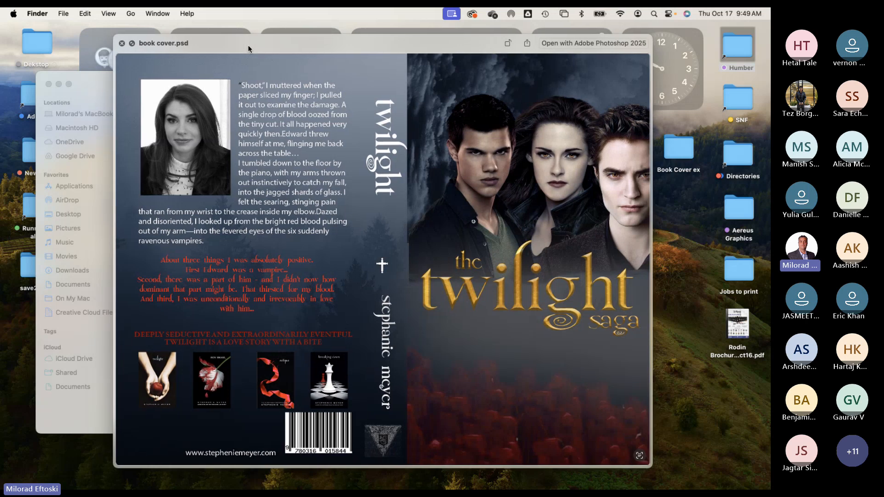
Step: Close The Twilight Saga cover preview and return to the Book Covers GDPW folder
key(space)
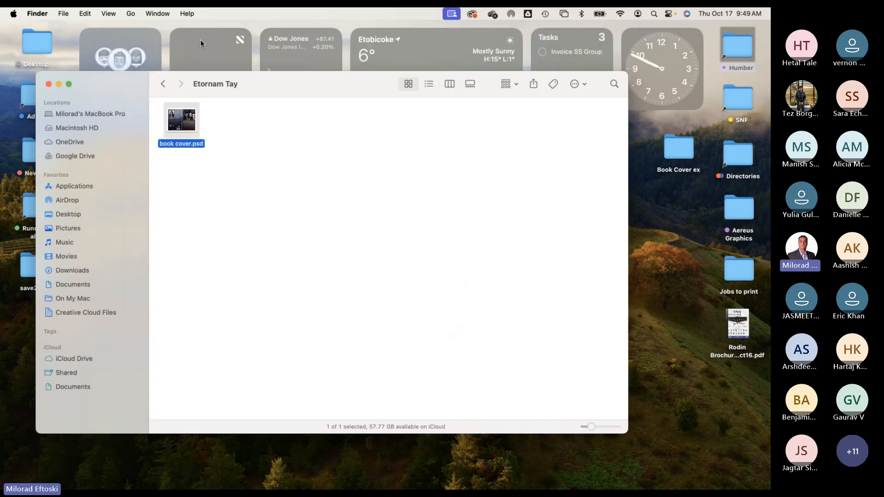
click(163, 85)
Step: Preview the Animal Farm cover PSD from its student folder, close it and return to Book Covers GDPW
double_click(391, 388)
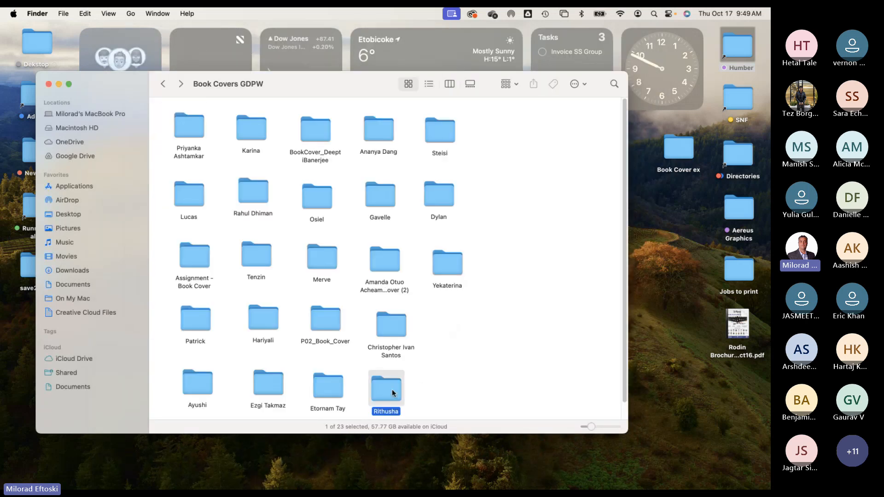
click(181, 123)
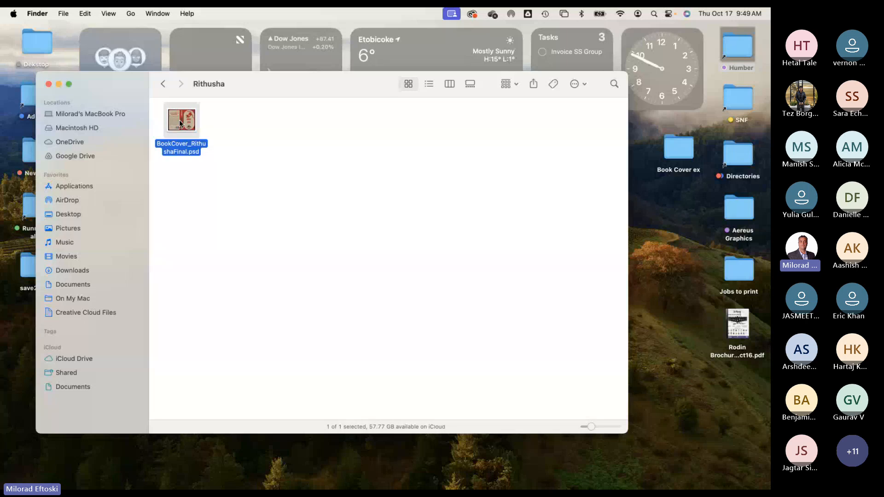
key(space)
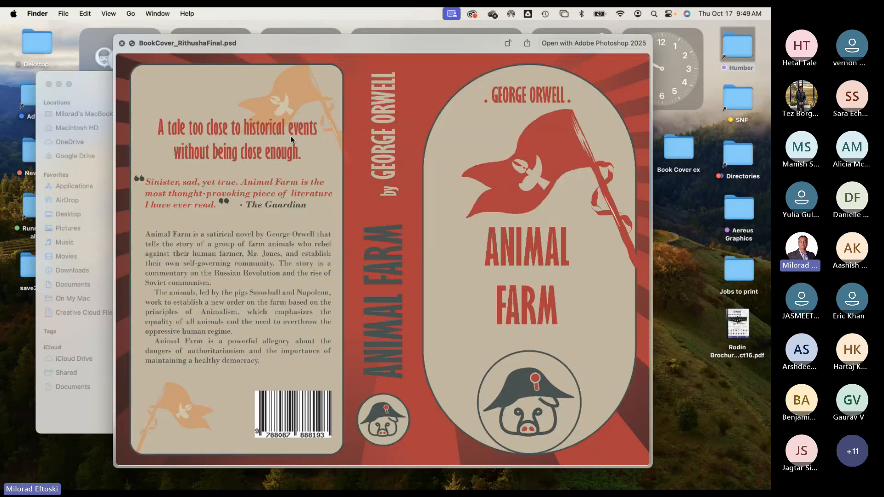
key(space)
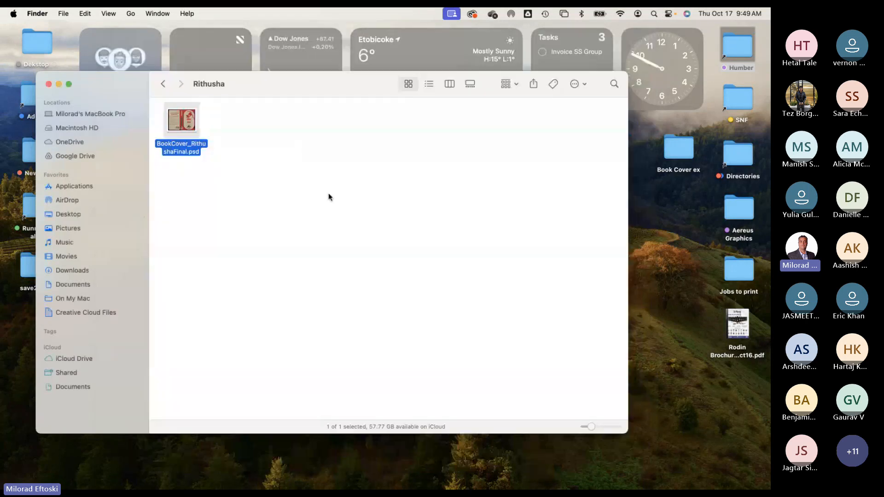
click(162, 86)
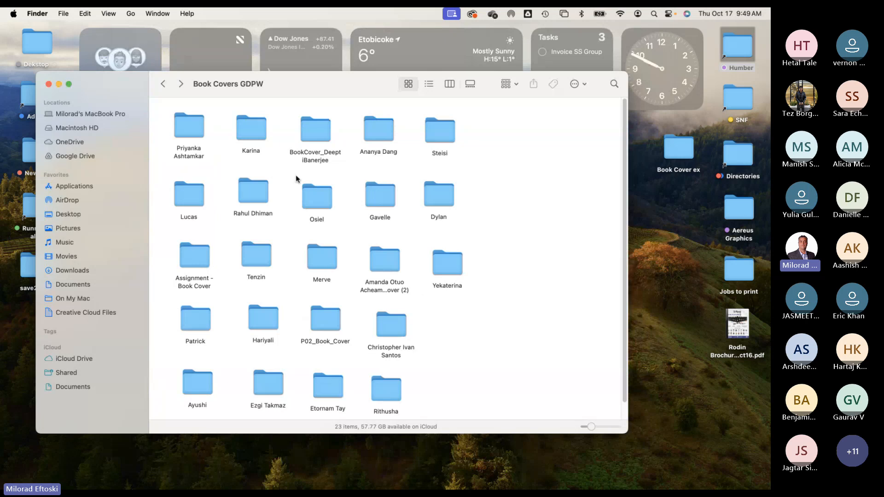
Step: Go back to PSD prev Projects, narrow and reposition its window, and close it
click(163, 85)
drag(317, 87, 334, 99)
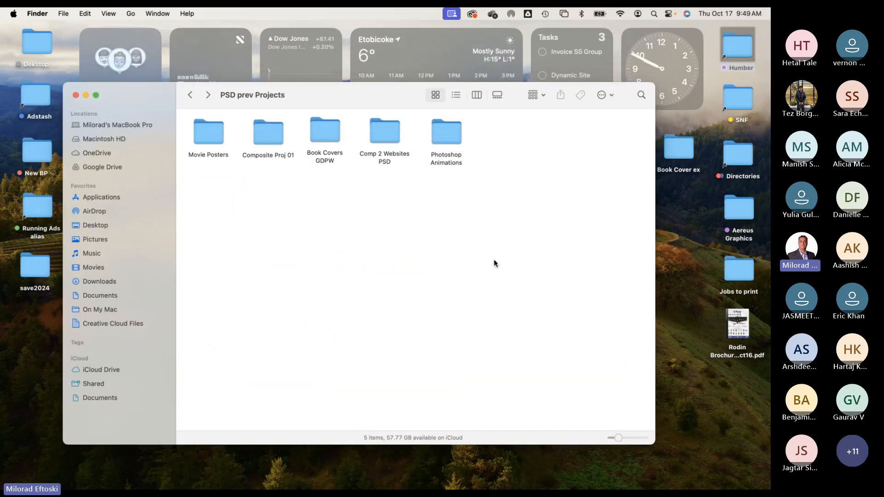
drag(631, 444, 598, 442)
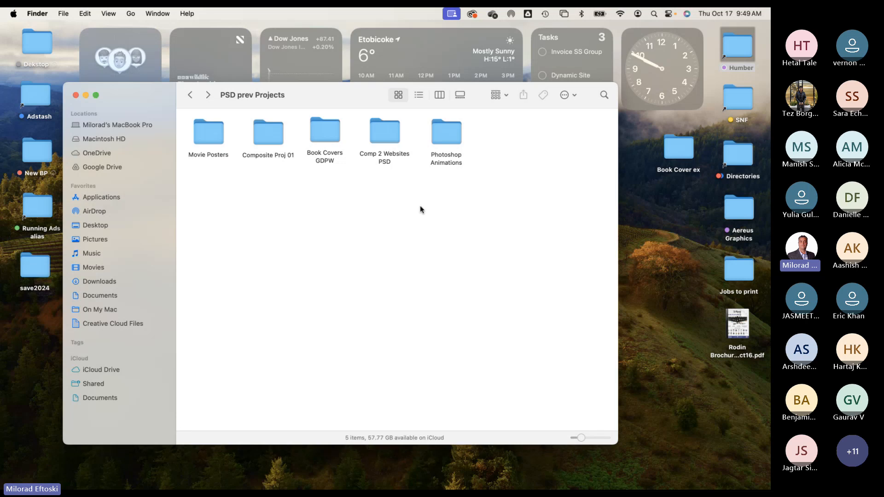
drag(336, 95, 344, 117)
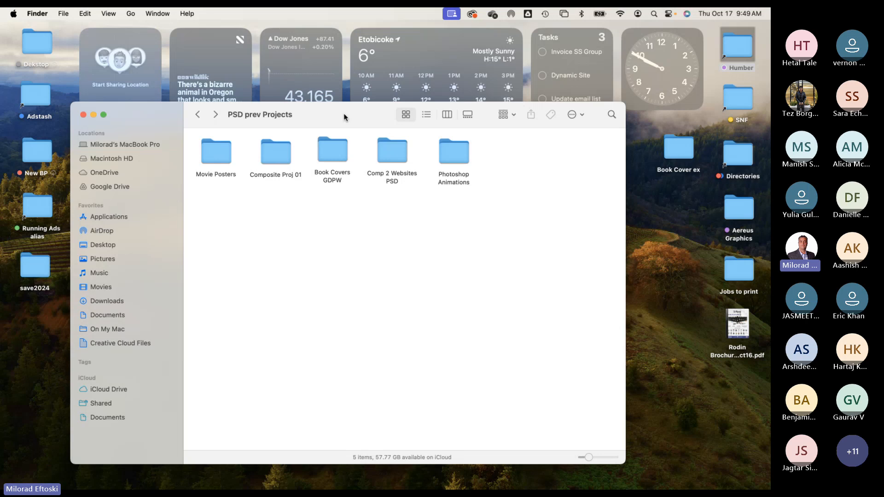
click(83, 115)
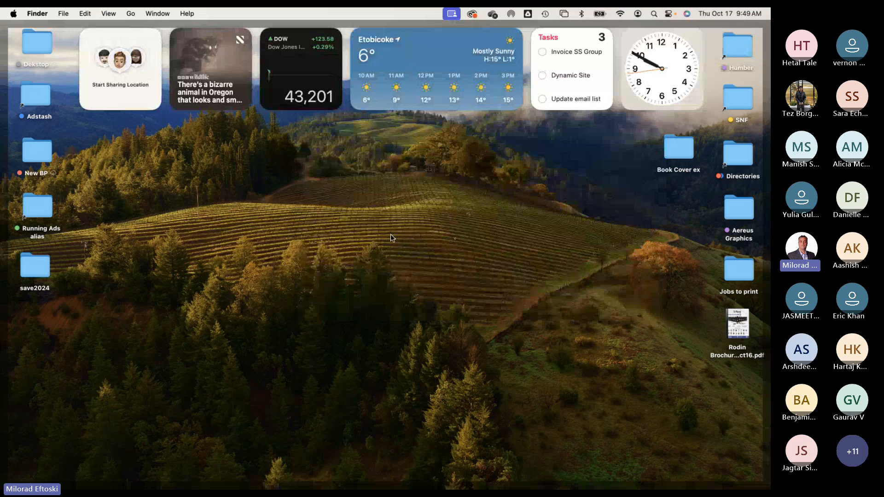
Step: Switch to Chrome, close the book covers search, New Yorker article and Teams meeting tabs, and minimize the browser
mouse_move(226, 474)
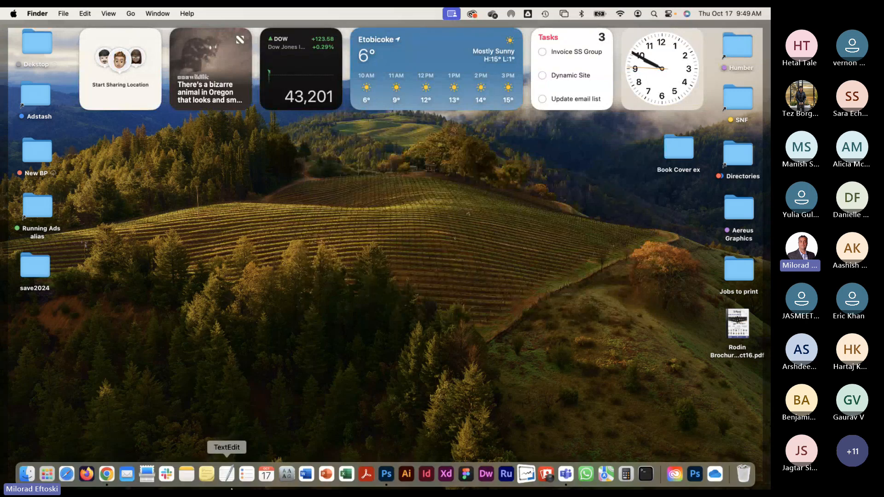
click(106, 474)
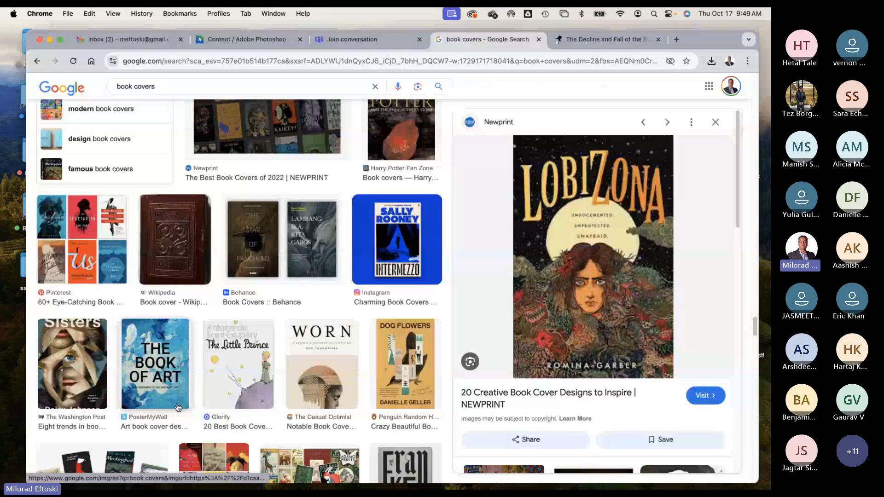
click(540, 41)
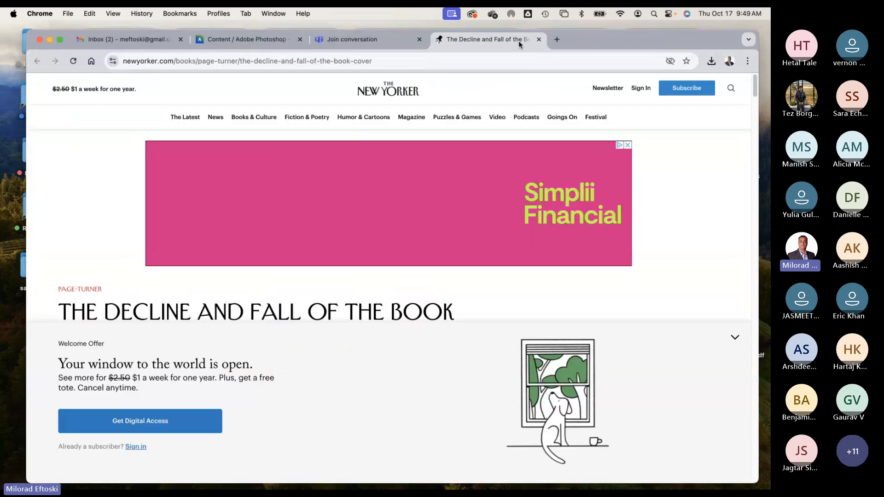
click(540, 40)
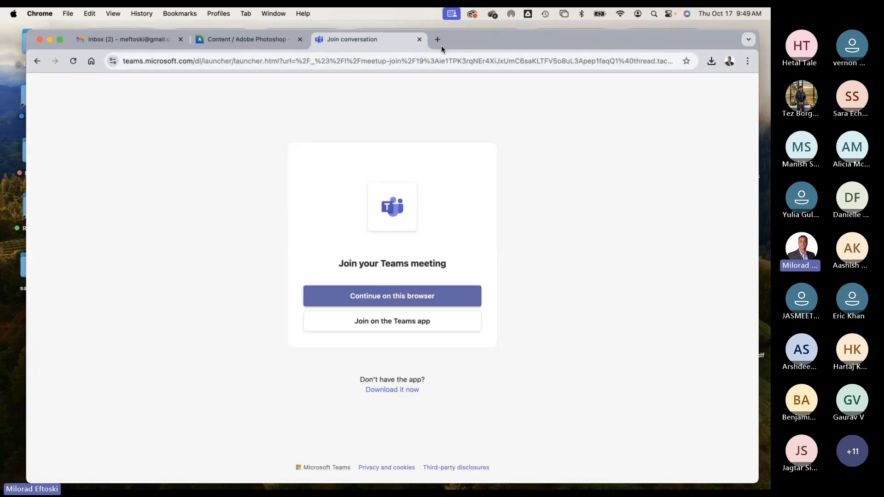
click(419, 40)
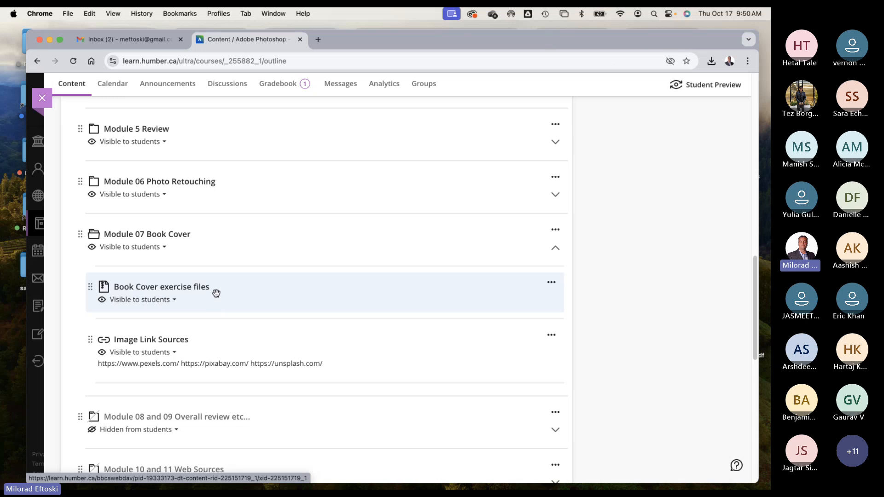
click(50, 41)
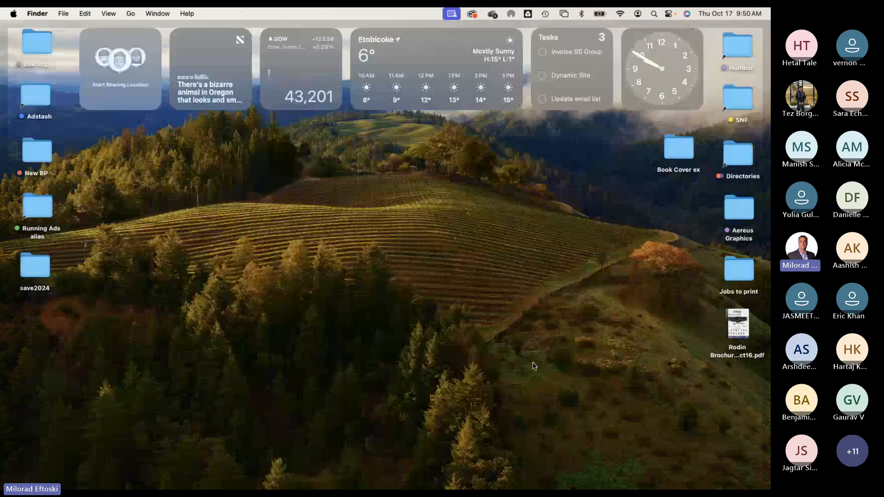
Step: Open the Book Cover ex folder from the desktop and preview the-davinci-code.jpg
double_click(675, 155)
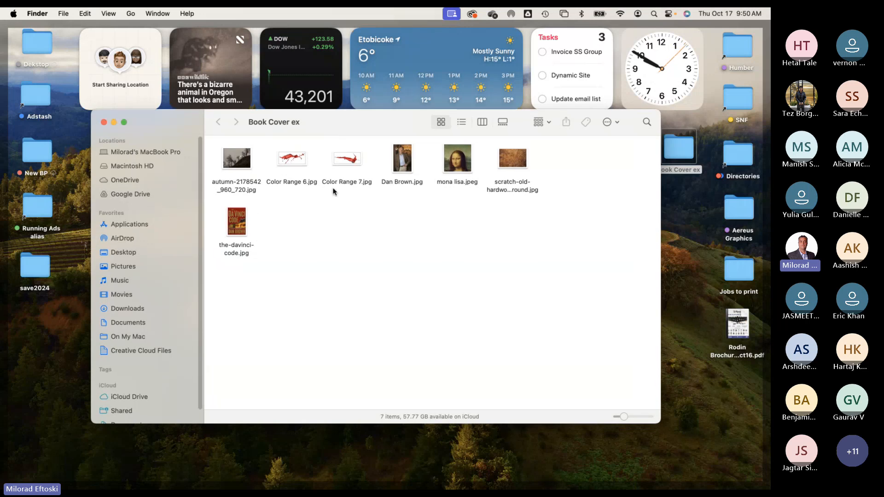
click(237, 217)
key(space)
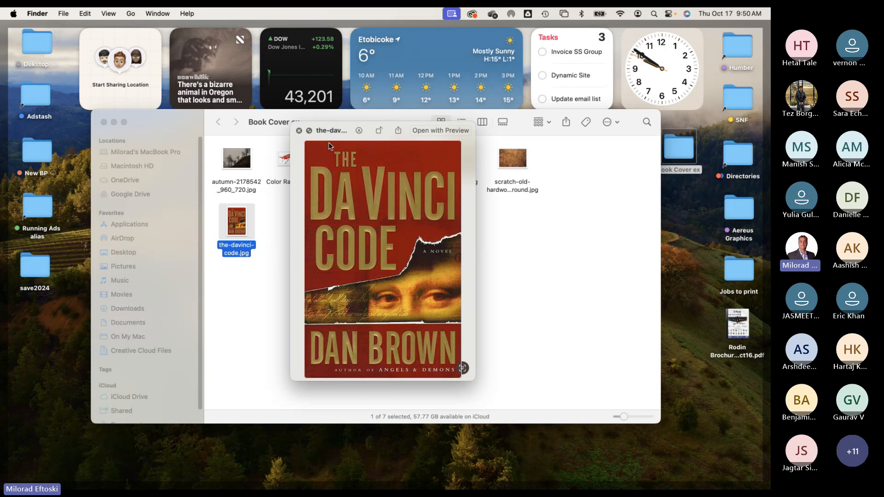
key(space)
Step: Preview the autumn image, Color Range 6.jpg and Color Range 7.jpg, comparing the two red paint splashes
click(237, 154)
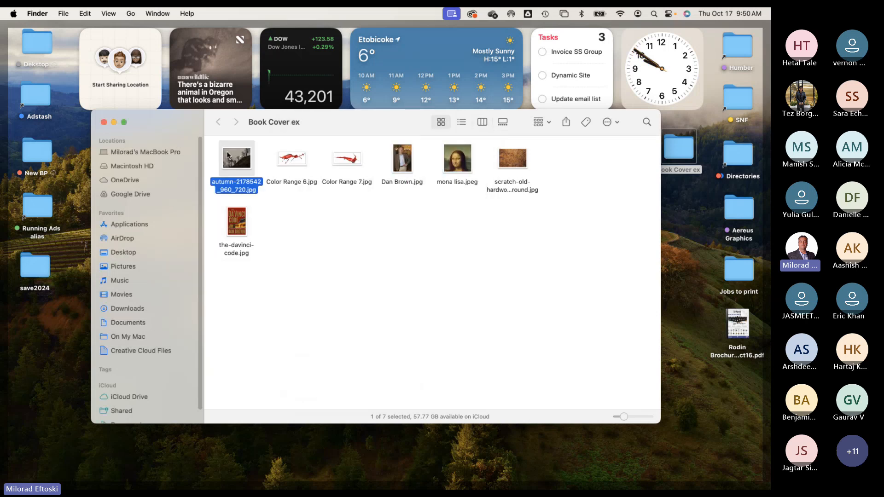
key(space)
key(space)
click(297, 161)
key(space)
key(Right)
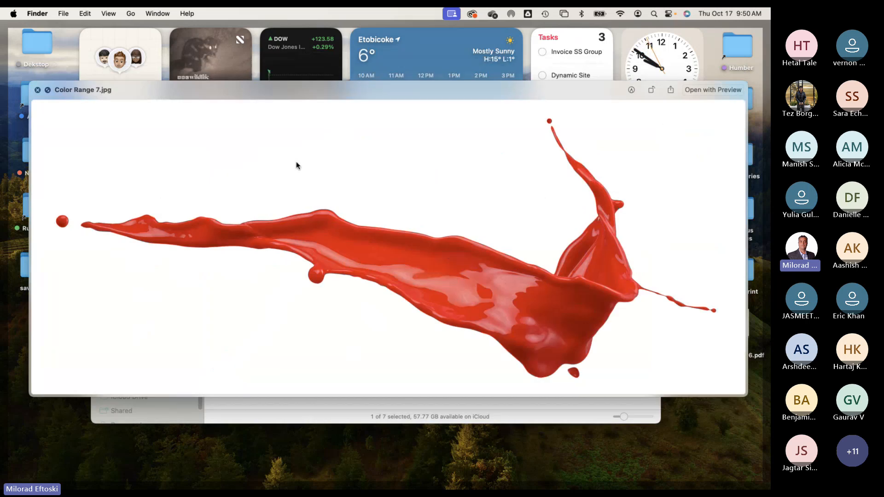
key(Left)
key(Right)
key(space)
Step: Preview Dan Brown.jpg and mona lisa.jpeg, enlarging the Mona Lisa preview before closing it
click(405, 168)
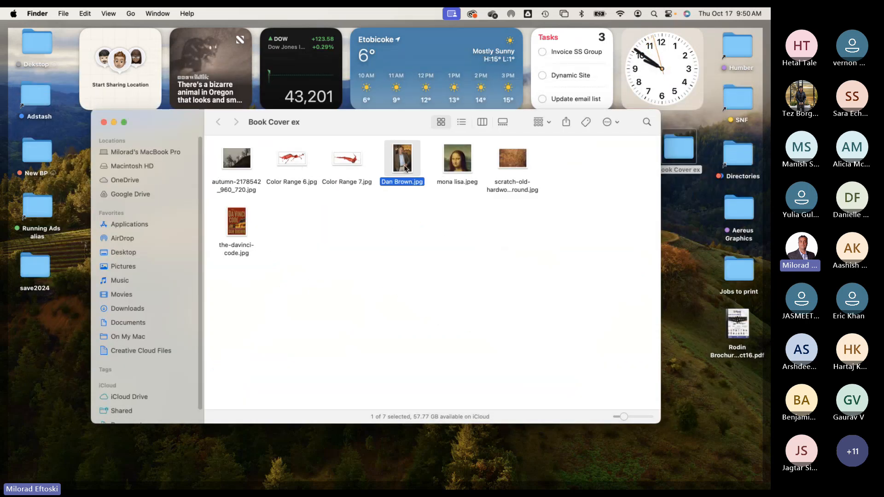
key(space)
key(space)
click(463, 164)
key(space)
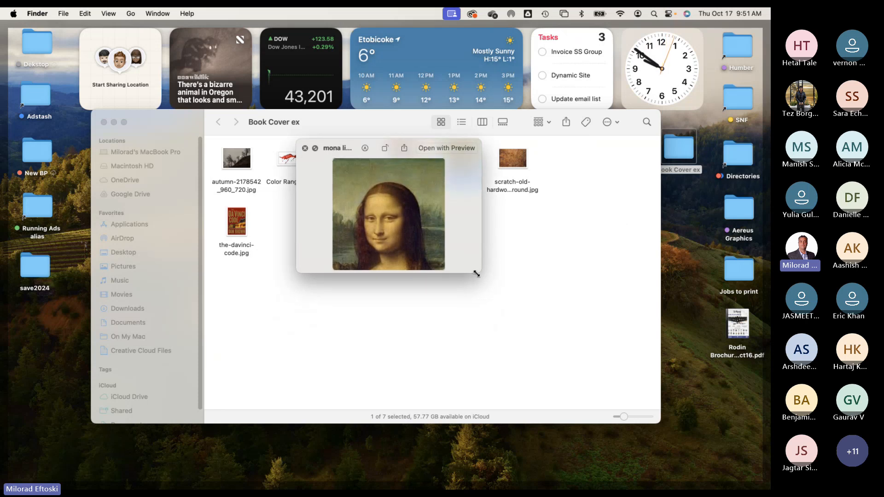
drag(468, 254, 587, 386)
key(space)
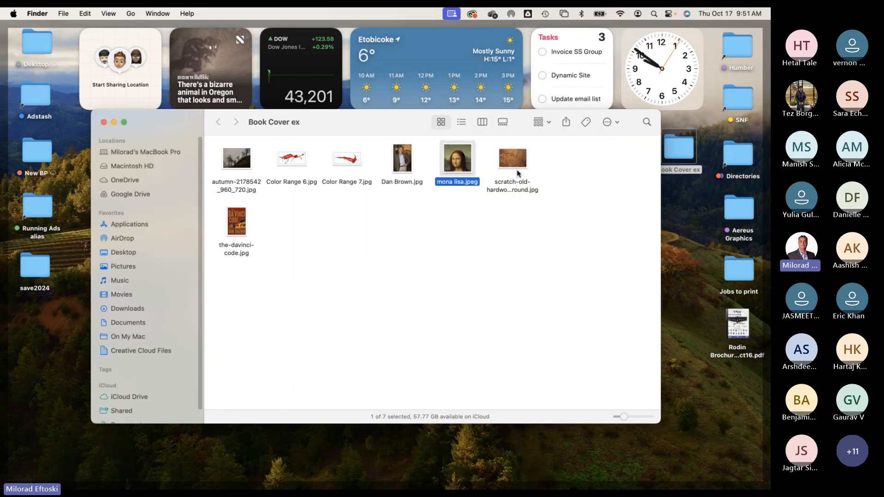
Step: Preview the scratched old hardwood background image twice and close it
click(514, 164)
key(space)
key(space)
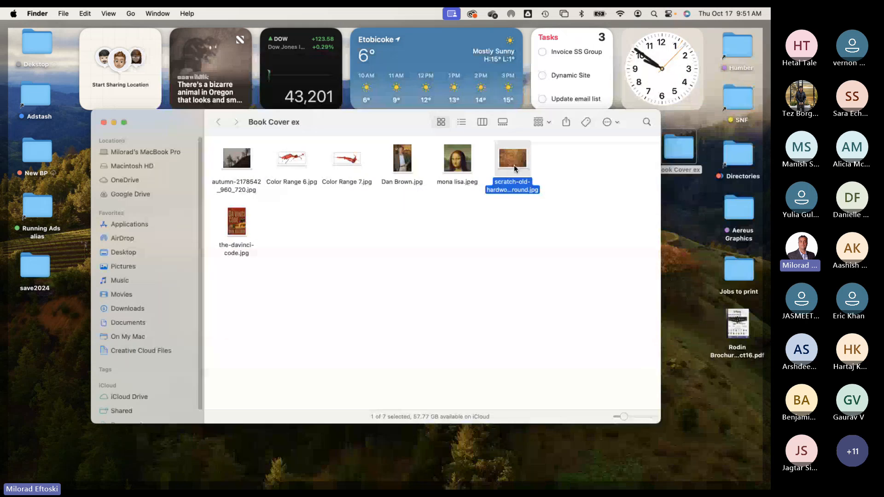
key(space)
key(space)
Step: Point out the exercise images in Book Cover ex by selecting and deselecting them, and close the folder
click(486, 228)
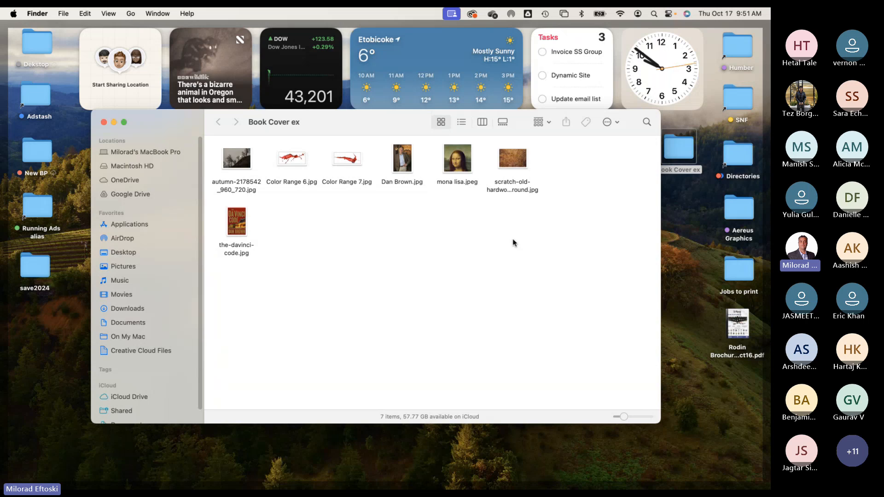
drag(516, 228, 221, 198)
click(368, 213)
drag(360, 121, 373, 135)
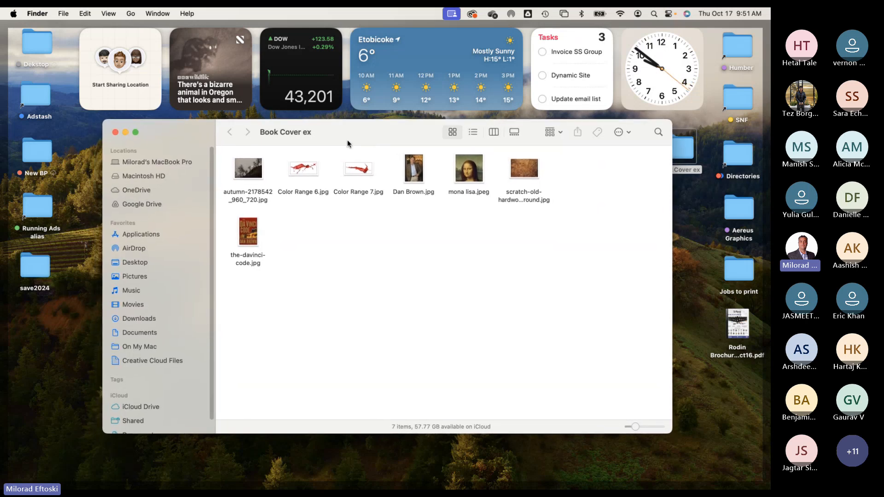
drag(526, 278, 223, 154)
click(433, 273)
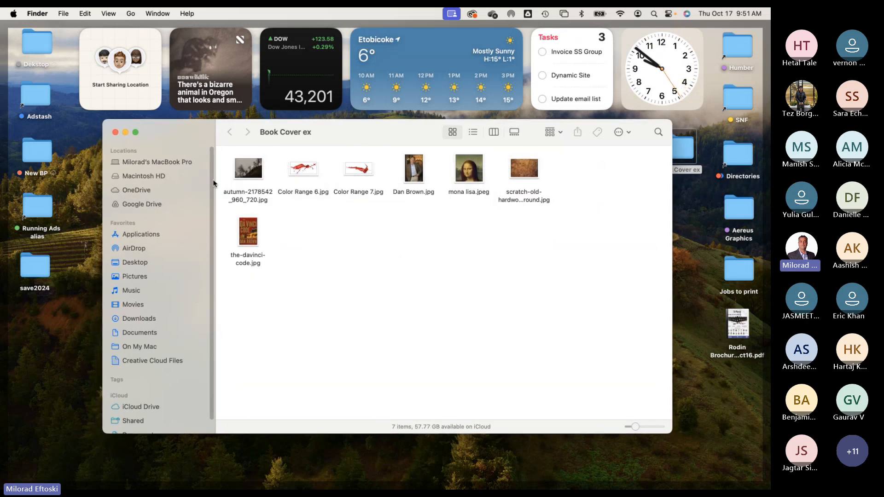
click(116, 132)
Step: Switch to Photoshop 2025 and start a new document from the Print Letter preset with the units in Inches
mouse_move(386, 483)
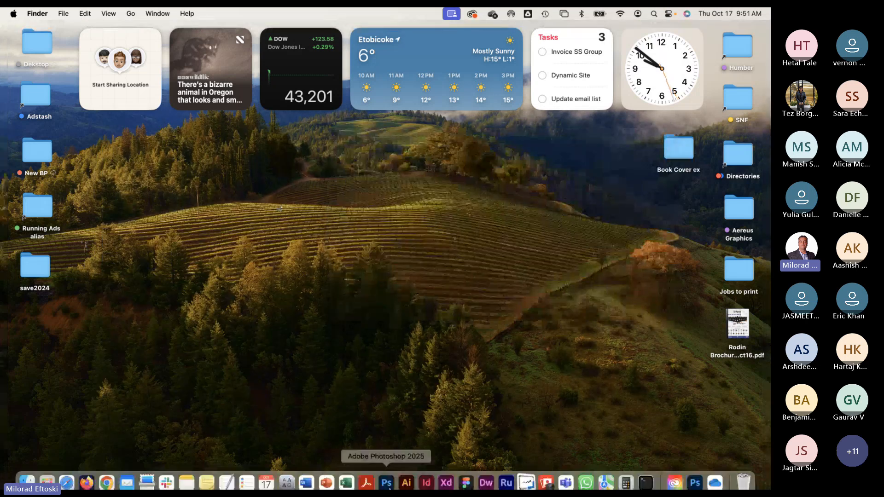
click(390, 478)
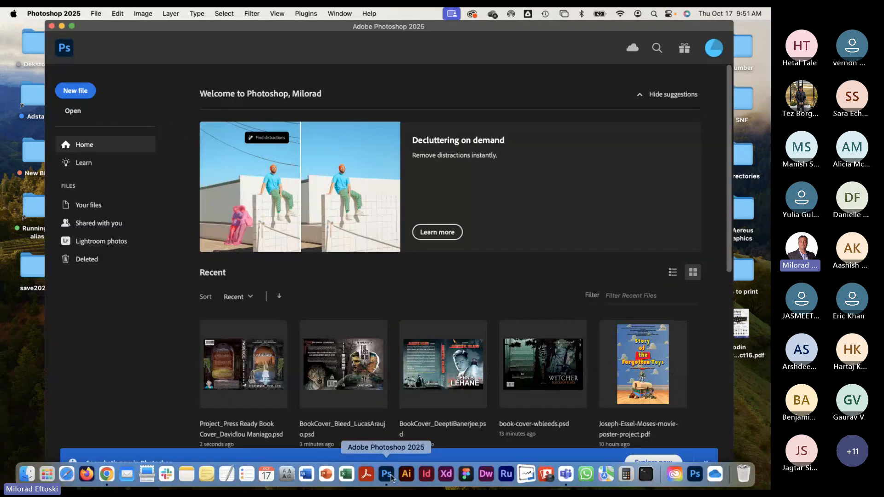
click(74, 92)
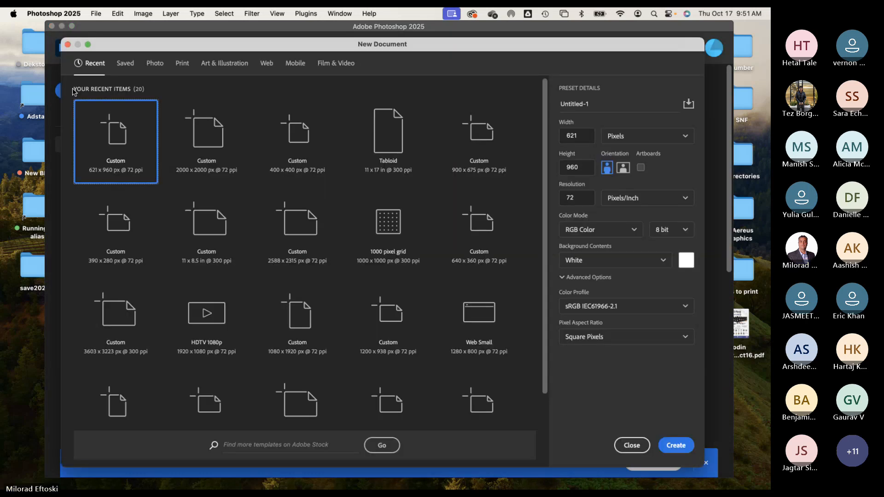
click(184, 66)
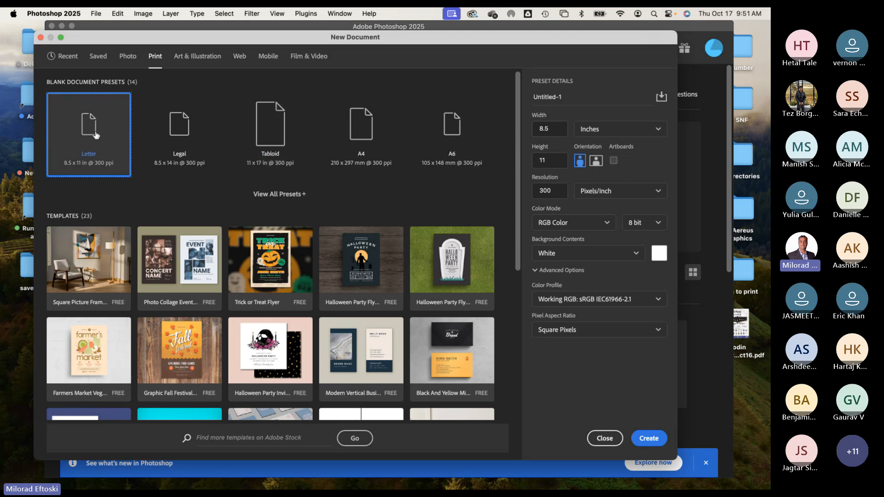
click(604, 130)
click(617, 165)
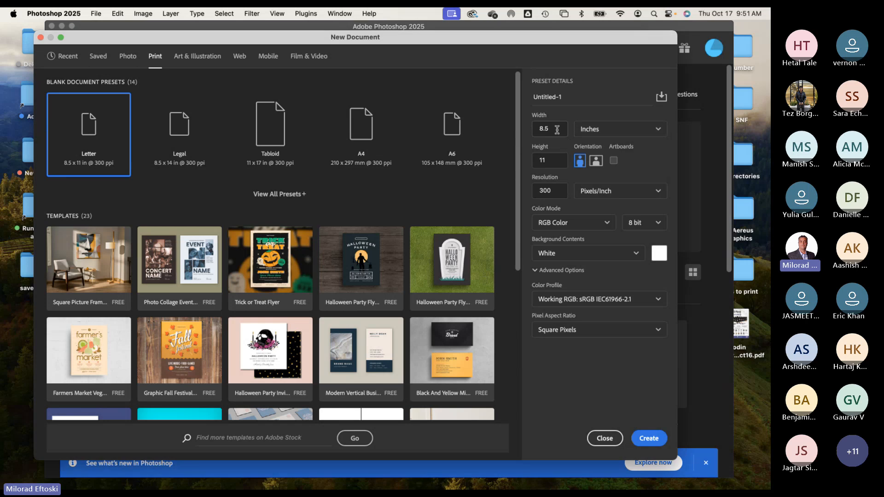
Step: Switch the new Letter document to landscape orientation, 11 inches wide, and set its height to 7 inches
drag(557, 130, 526, 123)
click(548, 159)
click(596, 160)
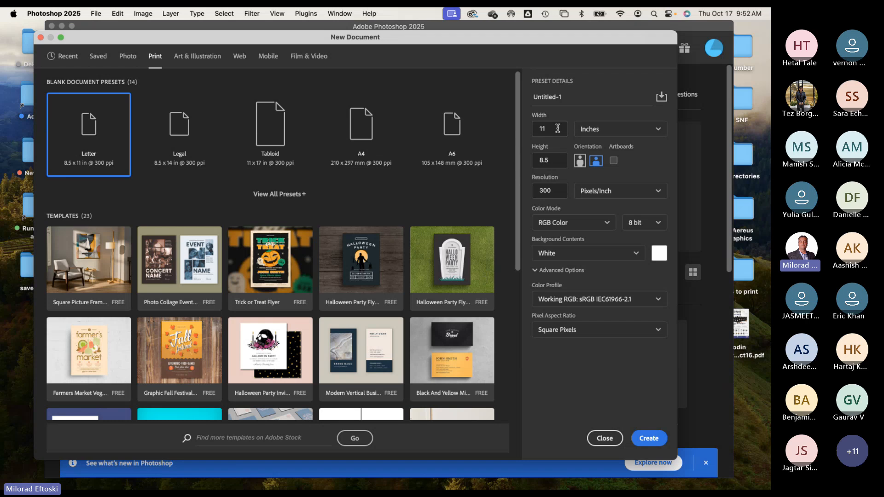
double_click(542, 160)
text(7)
drag(531, 36, 543, 36)
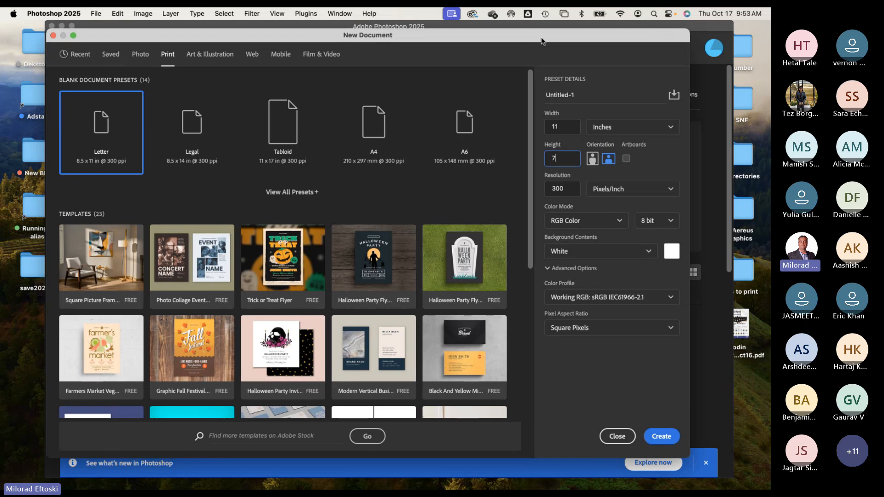
drag(488, 36, 482, 37)
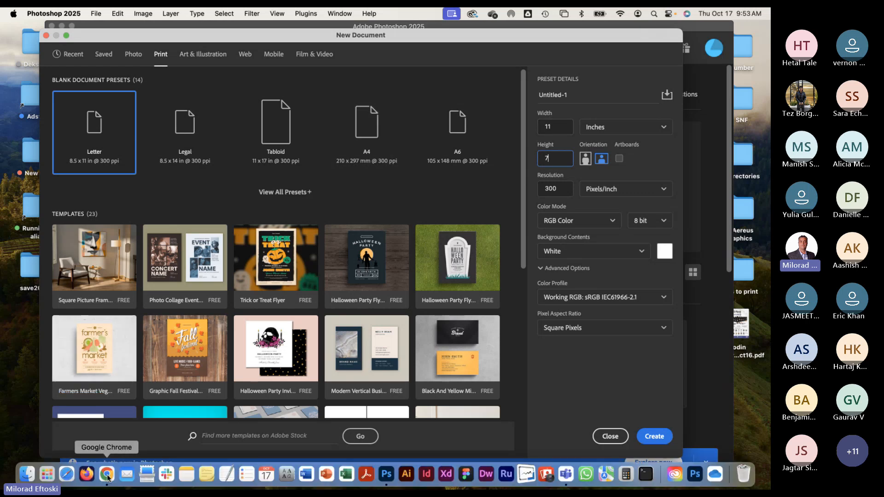
Step: Switch to Chrome and view the course calendar by month for November 2024
click(107, 487)
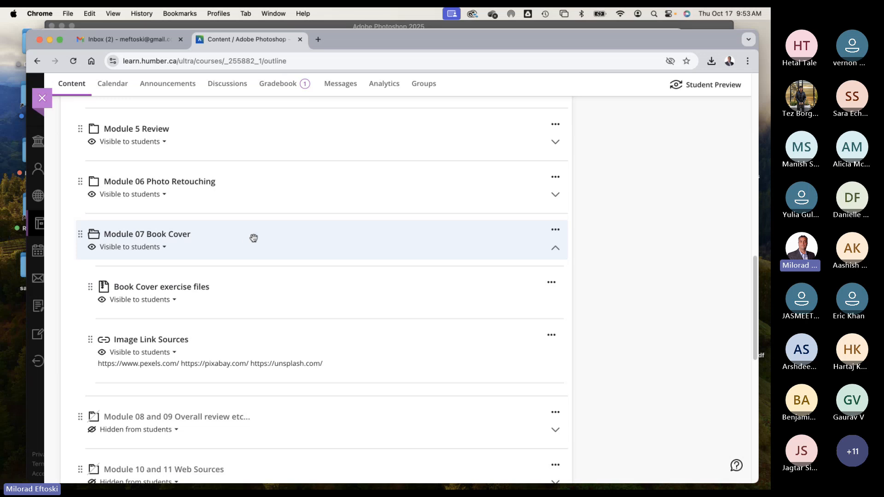
click(112, 84)
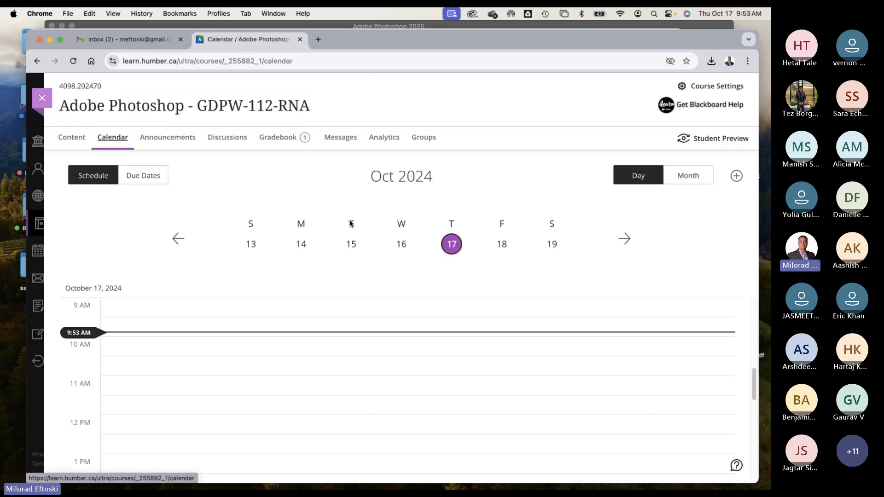
click(688, 176)
scroll(566, 248, down, 3)
scroll(560, 247, up, 2)
scroll(559, 244, down, 3)
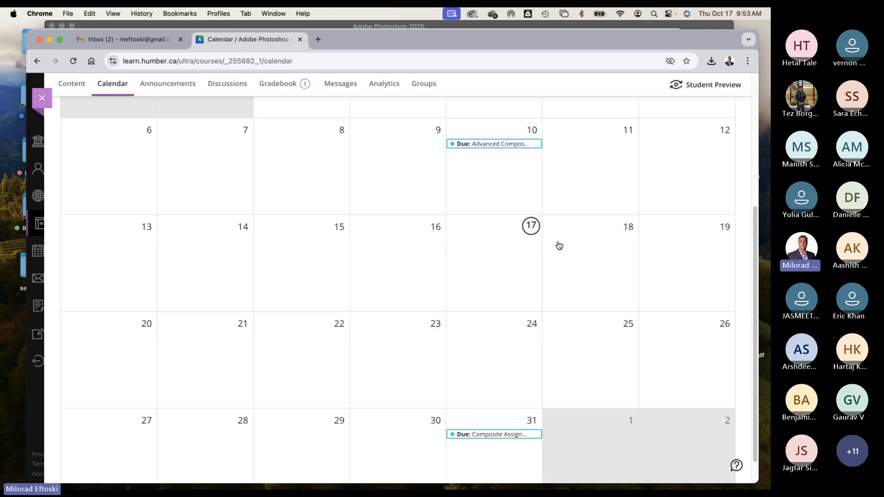
scroll(559, 244, up, 5)
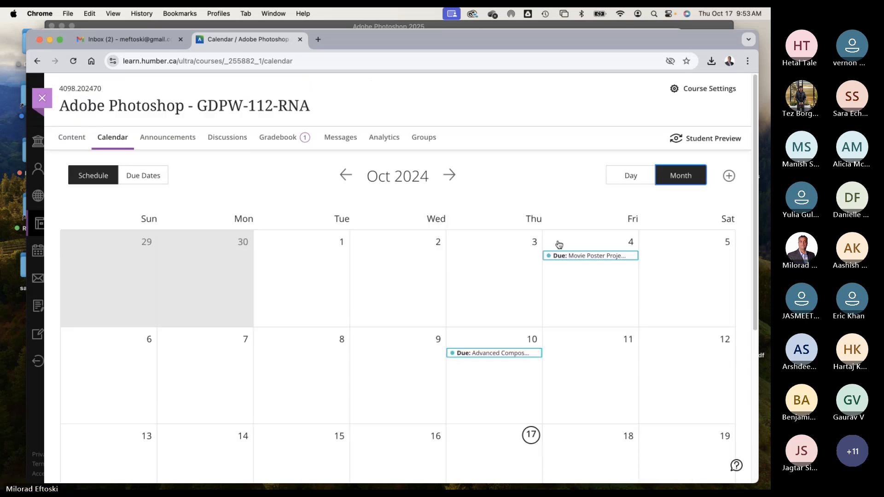
click(449, 175)
scroll(500, 270, down, 3)
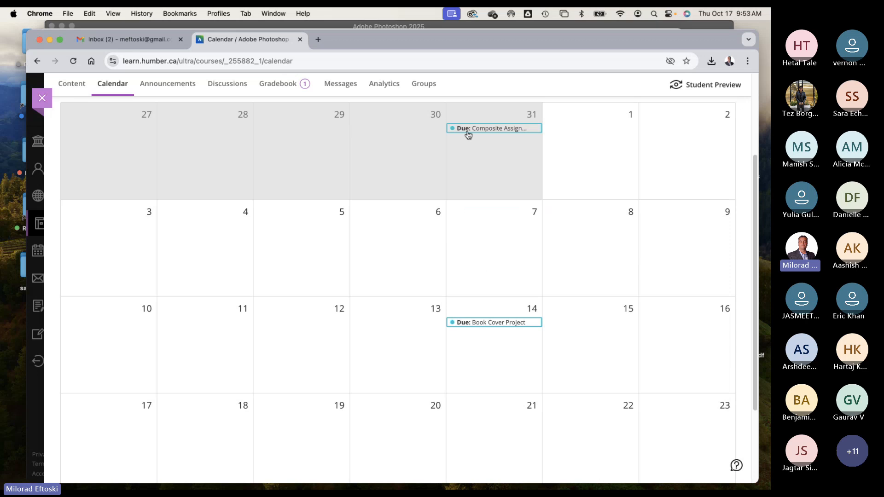
Step: Open the Book Cover Project assignment due November 14 and examine its required document dimensions
click(502, 324)
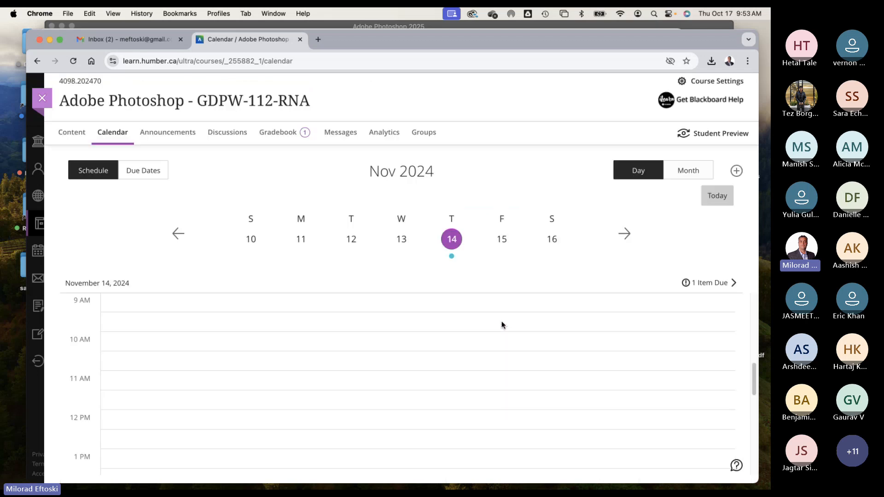
click(686, 172)
scroll(507, 275, down, 4)
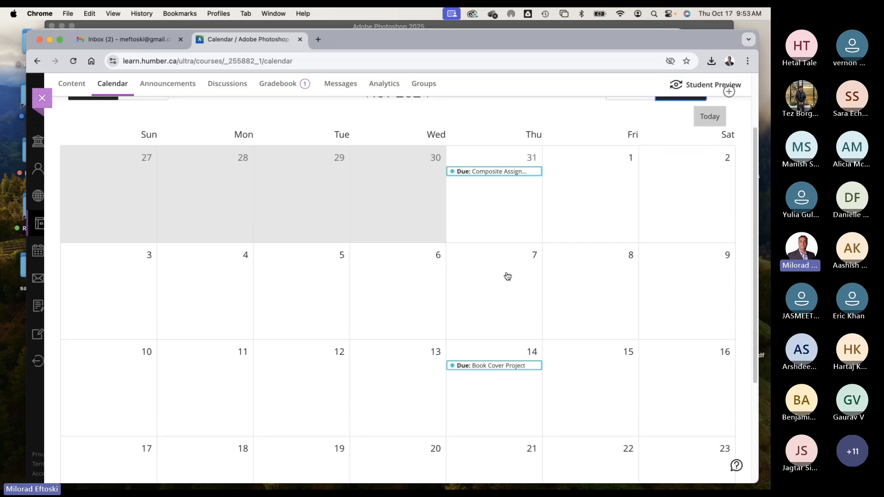
click(495, 332)
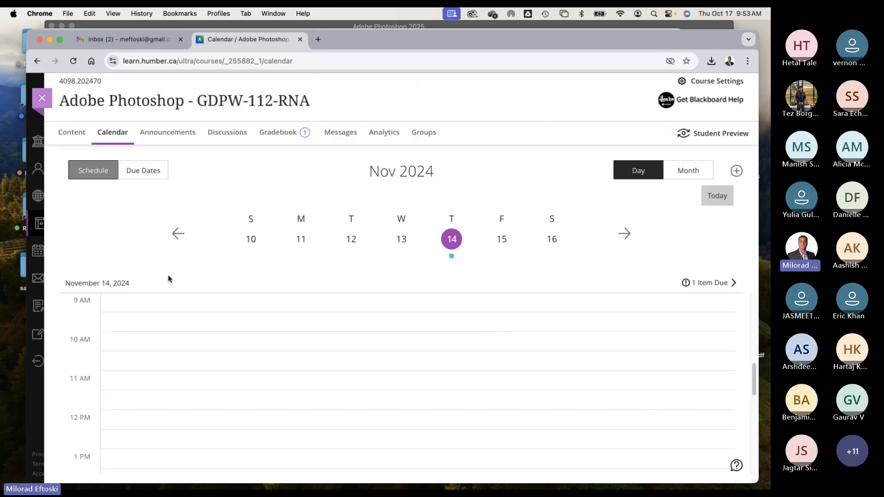
scroll(198, 308, down, 9)
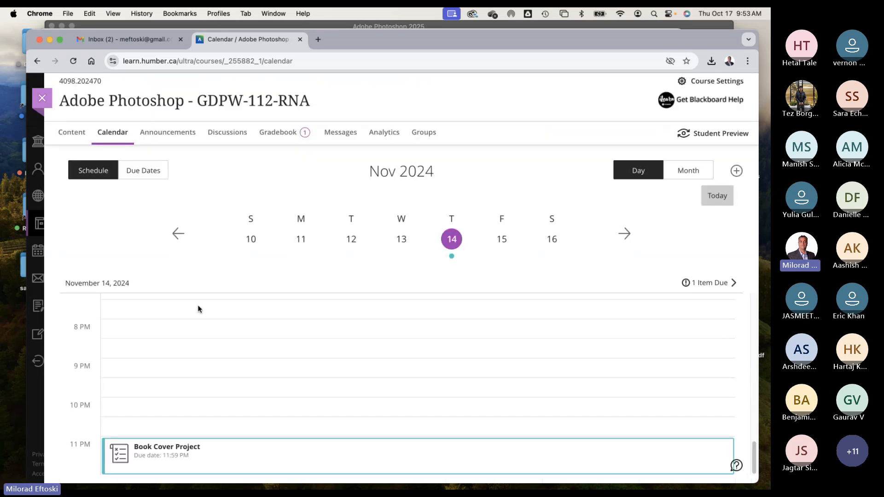
click(168, 449)
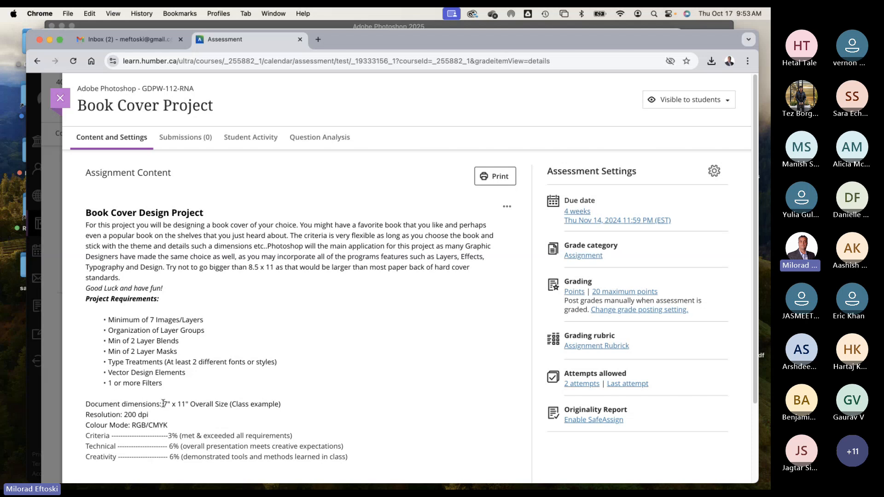
drag(163, 404, 189, 404)
Step: Return to Photoshop and set the new document's resolution to 200 pixels/inch
key(super+Tab)
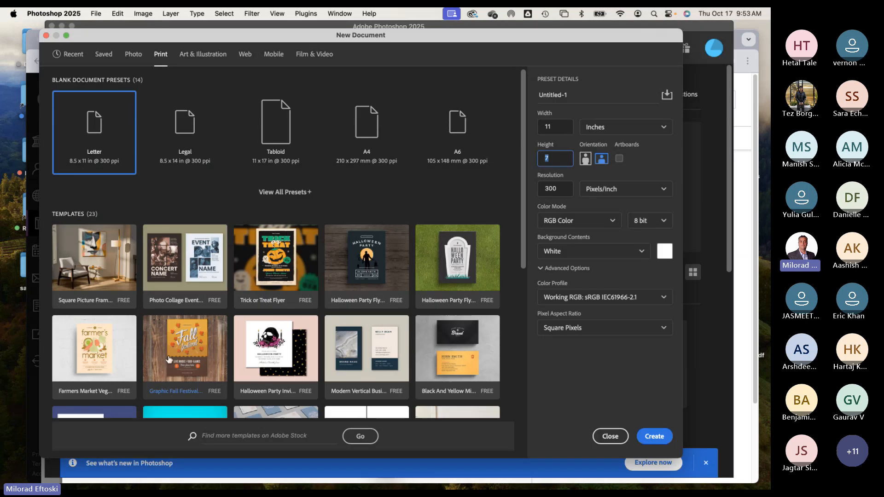
click(559, 127)
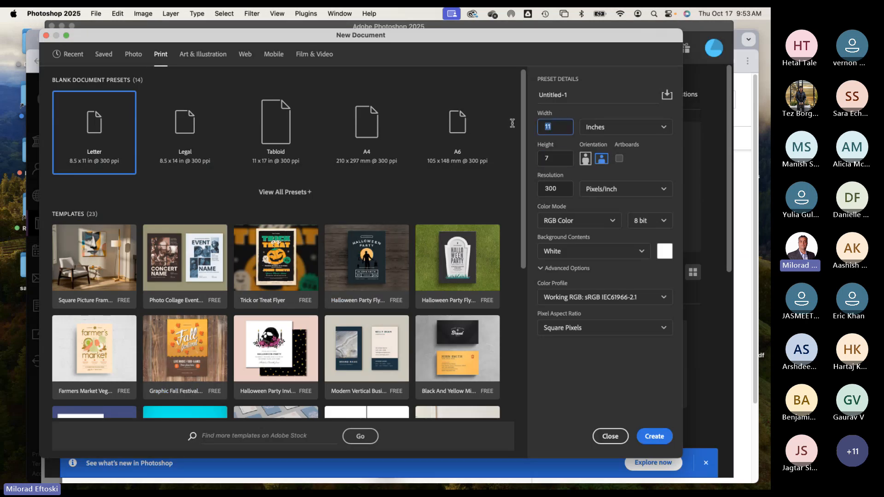
click(544, 158)
key(super+Tab)
key(super+Tab)
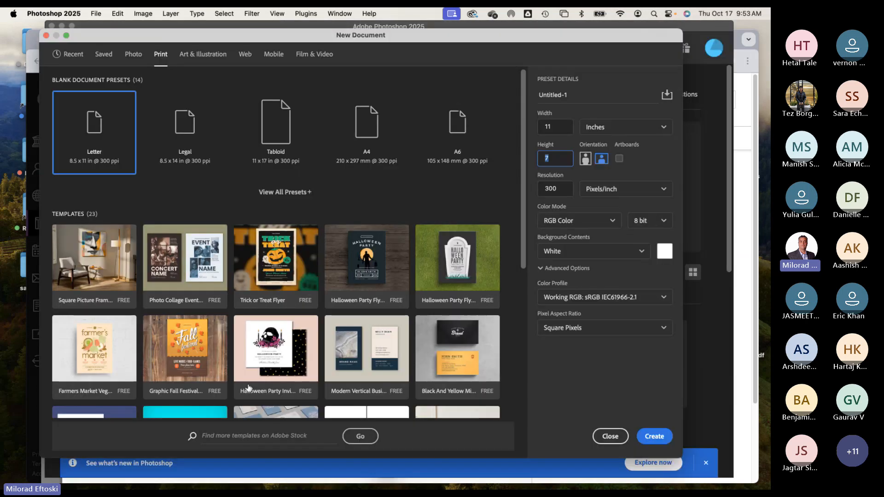
click(547, 191)
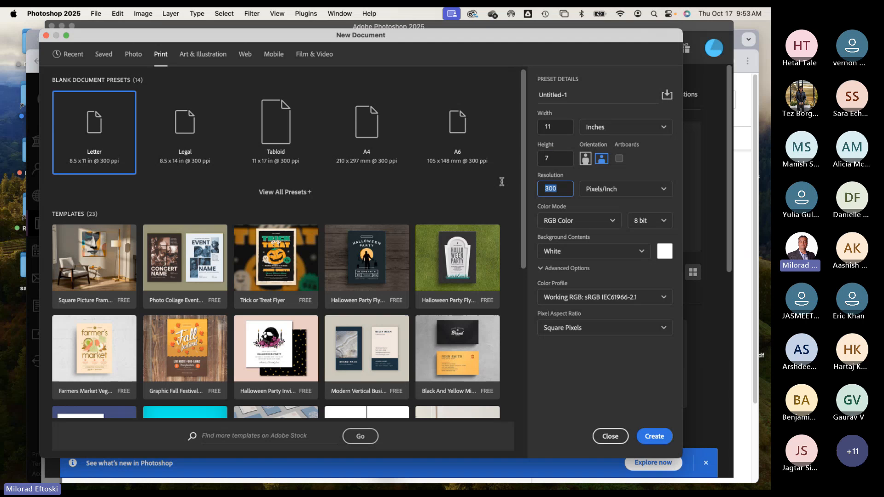
click(550, 190)
key(BackSpace)
text(2)
Step: Switch to Microsoft Teams, bring the General meeting window to the front and unmute the microphone
mouse_move(246, 489)
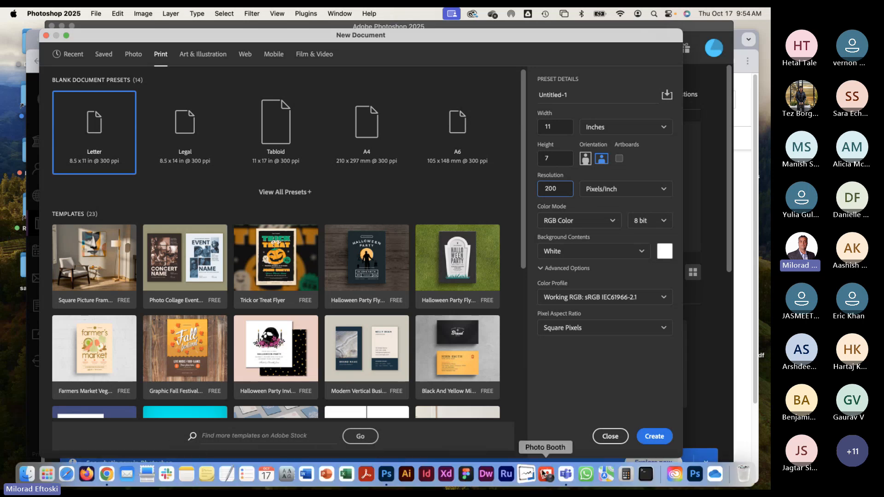
click(573, 474)
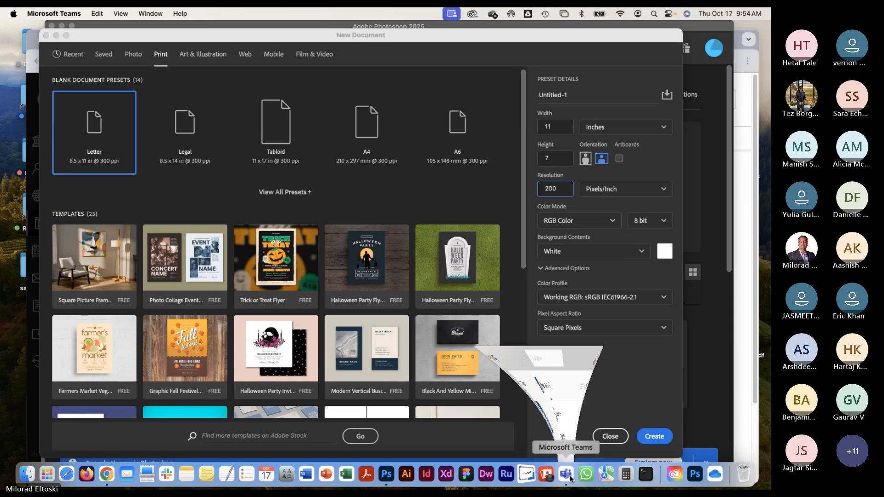
click(150, 13)
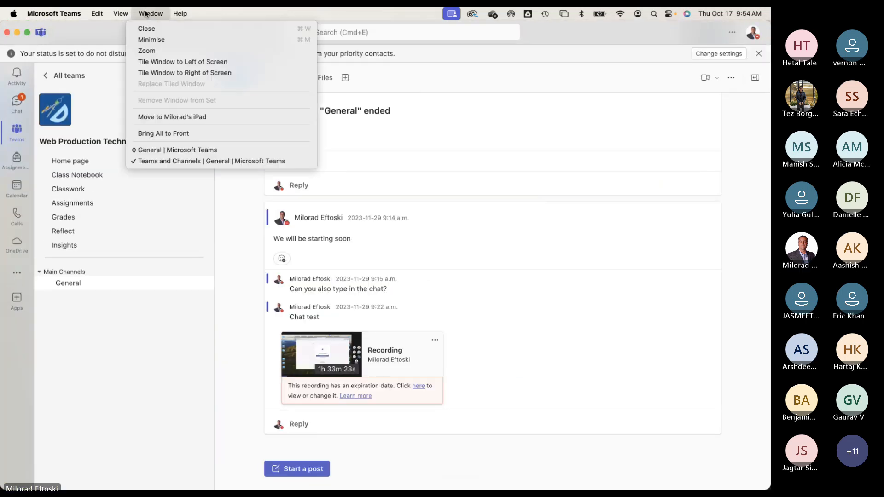
click(182, 152)
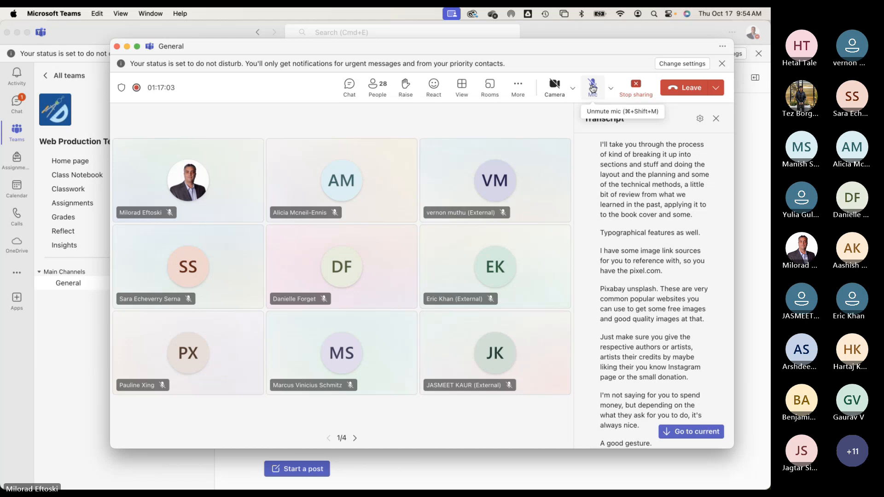
drag(533, 49, 524, 50)
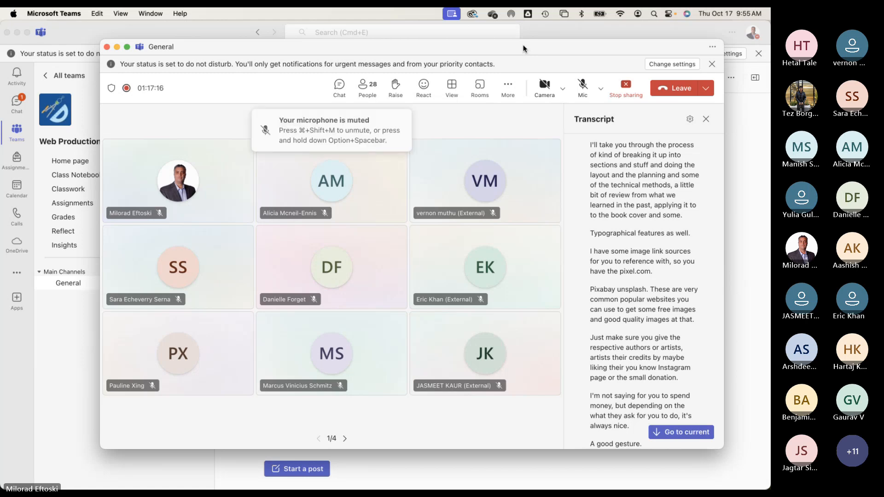
drag(523, 50, 519, 48)
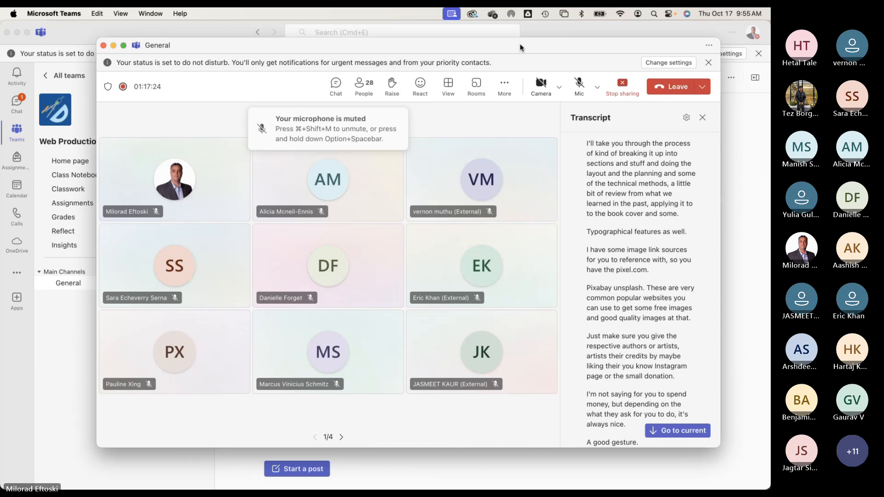
click(579, 85)
Step: Minimize the General meeting window and the main Teams window to get back to Photoshop
drag(551, 46, 560, 47)
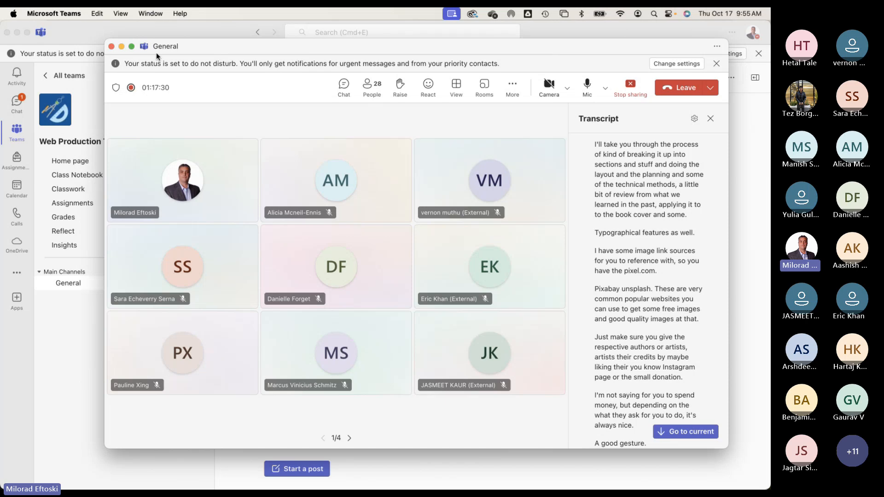
click(122, 46)
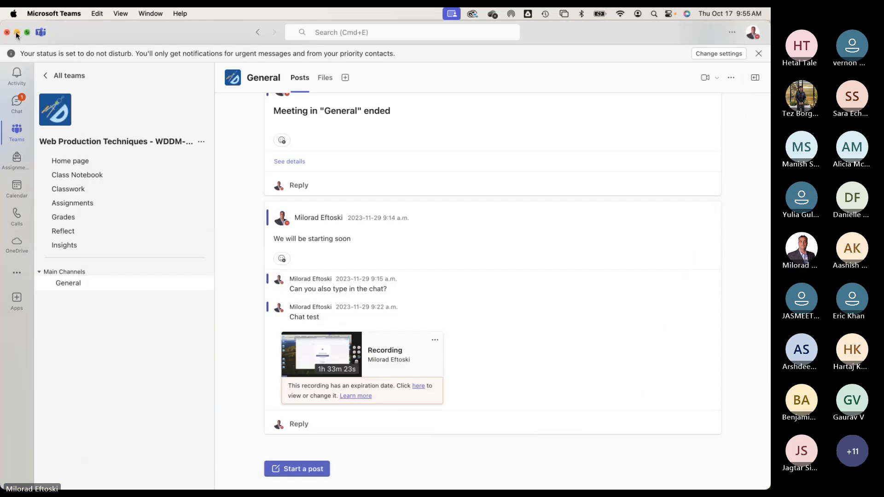
click(17, 33)
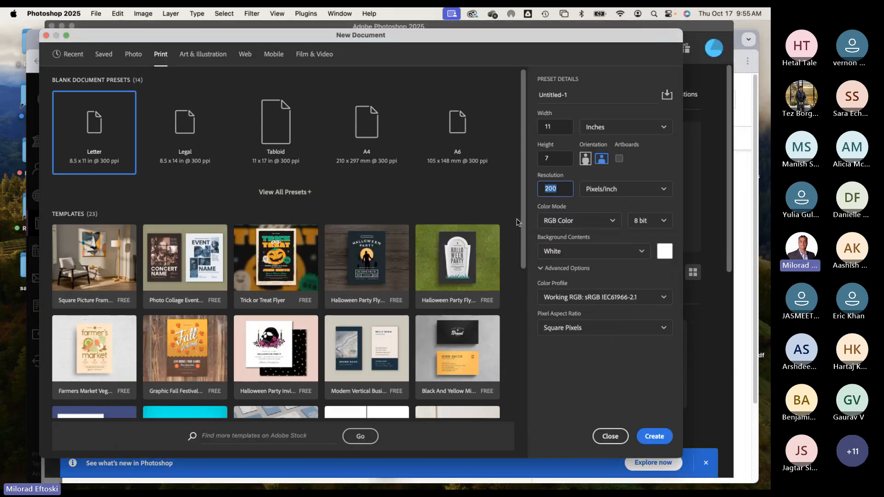
Step: Set the new document's color mode to CMYK Color and create the document
click(555, 128)
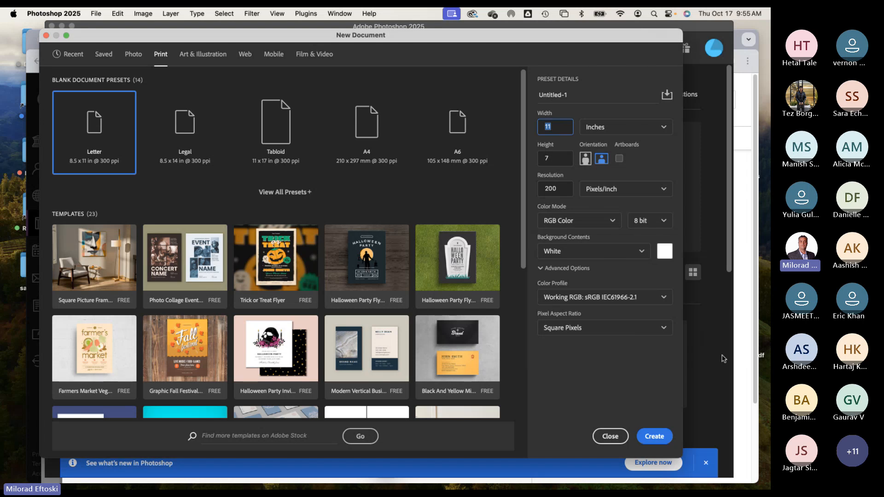
click(554, 189)
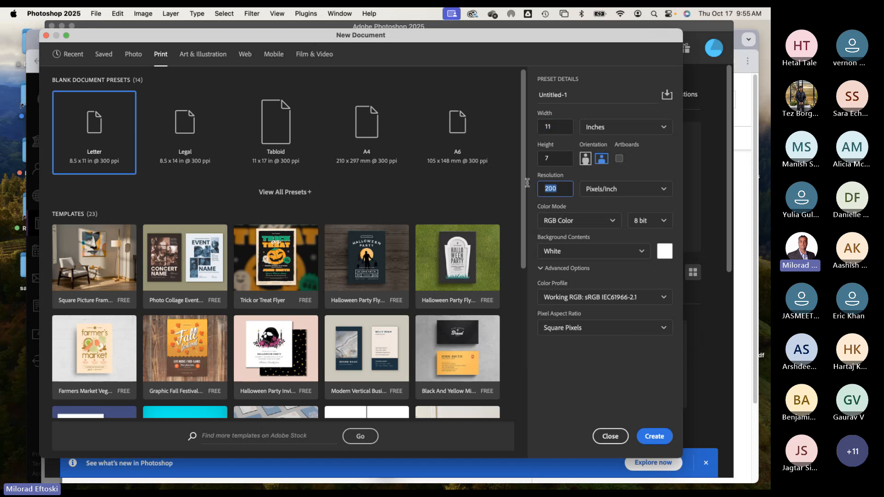
click(602, 222)
click(579, 289)
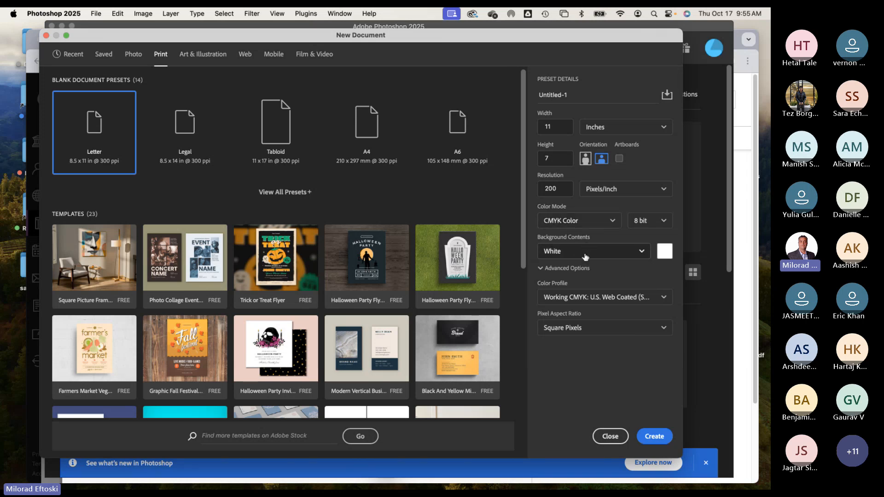
click(657, 436)
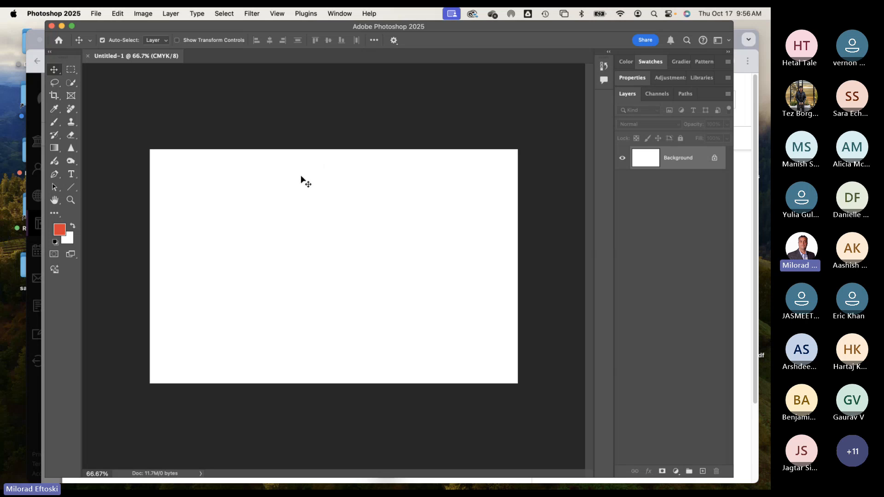
Step: Check the document's width and height in both pixels and inches in Image Size, finishing with the units in inches
click(140, 12)
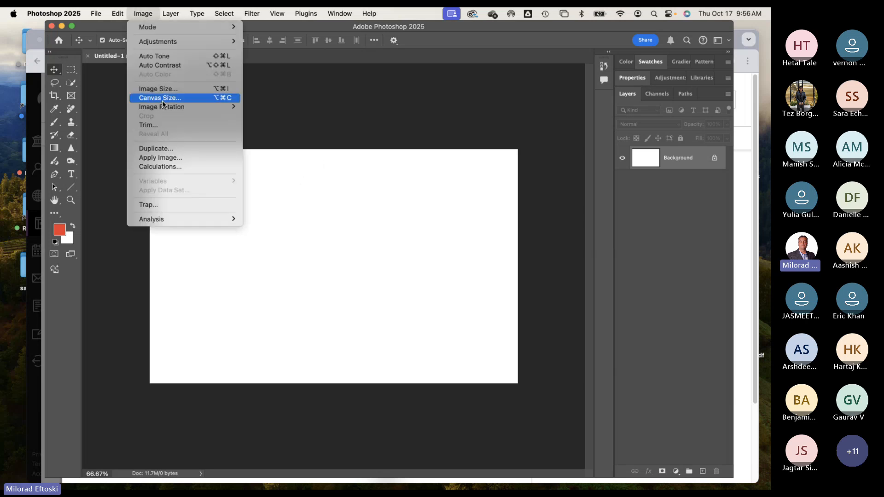
click(161, 89)
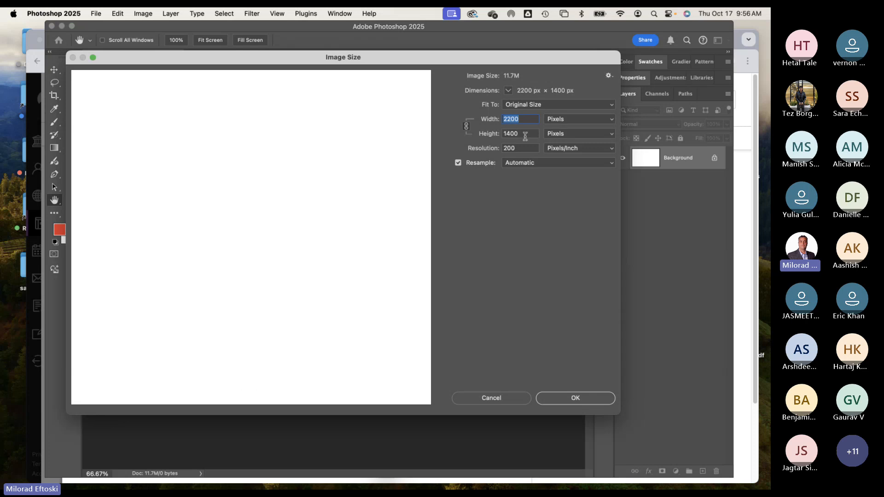
click(590, 120)
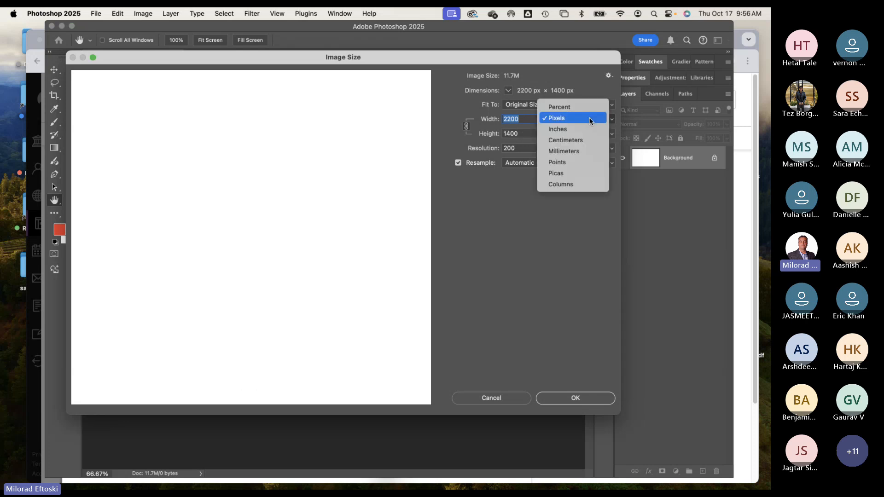
click(587, 130)
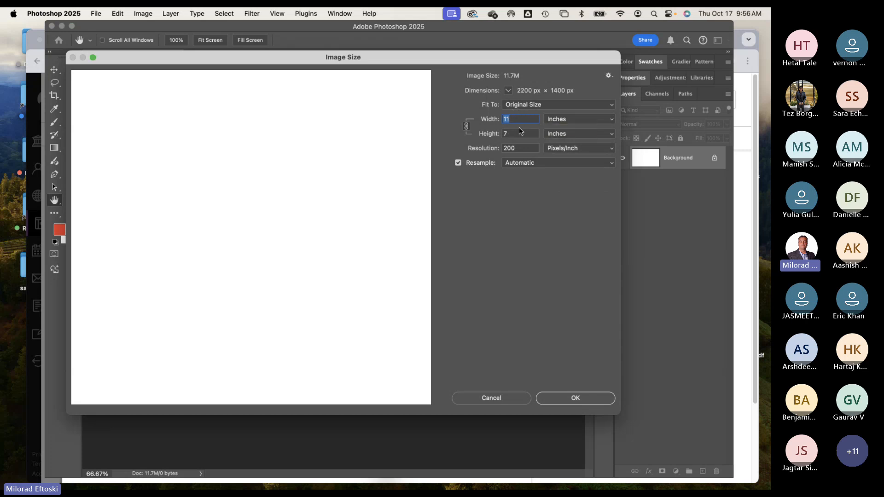
click(591, 121)
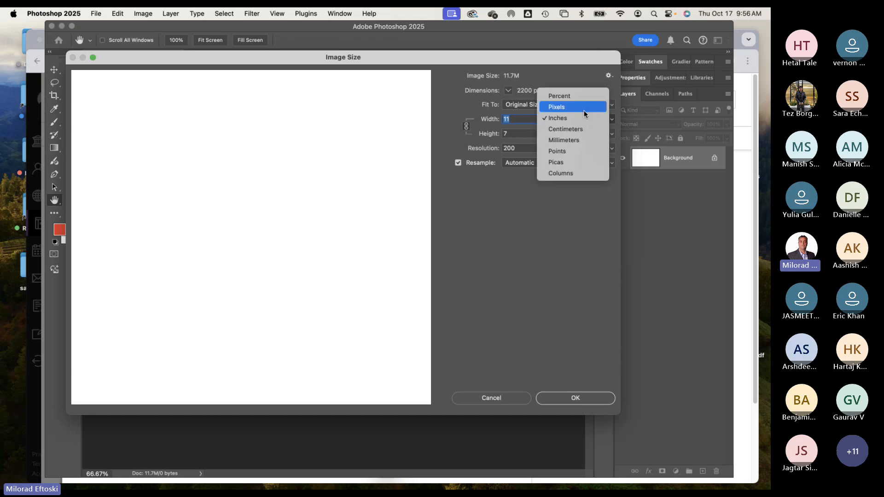
click(585, 109)
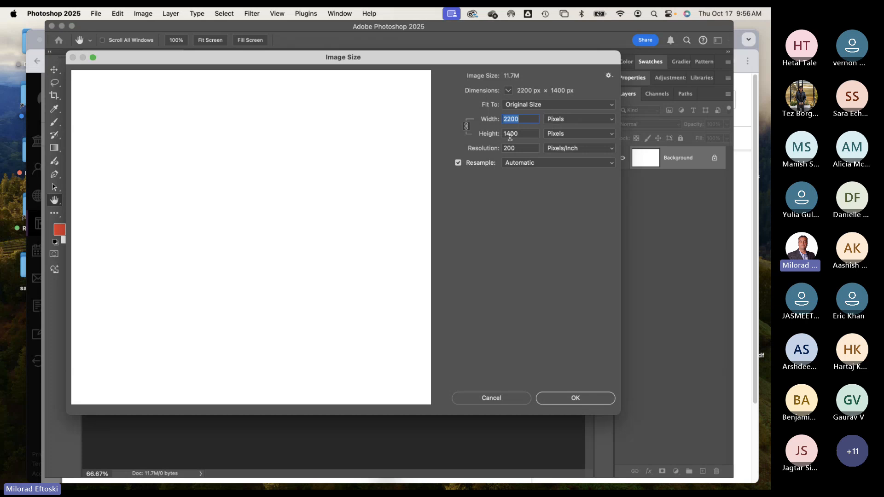
click(574, 119)
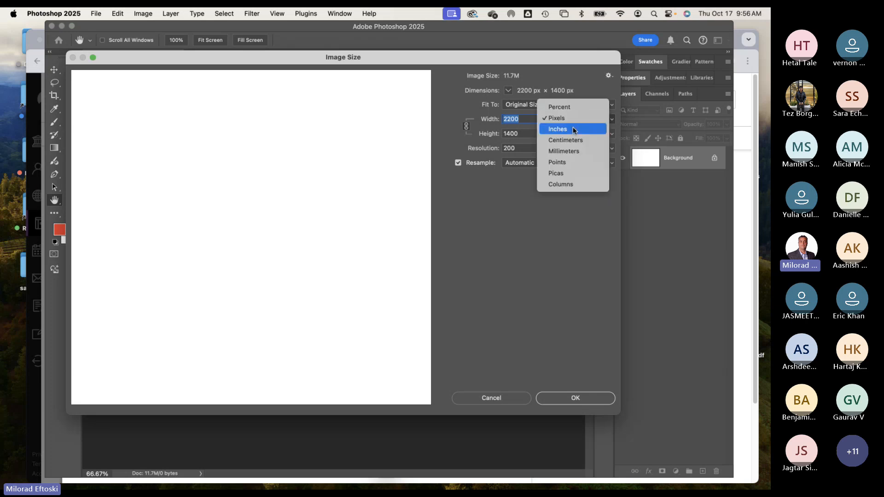
click(572, 127)
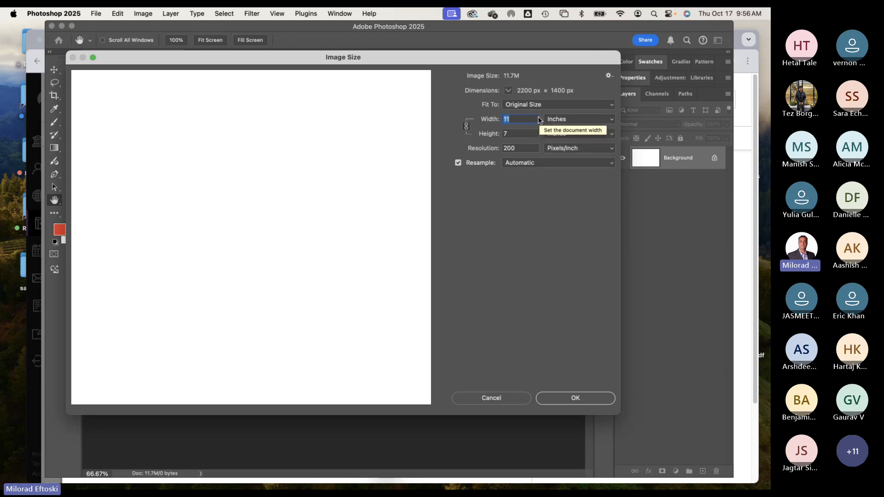
click(590, 398)
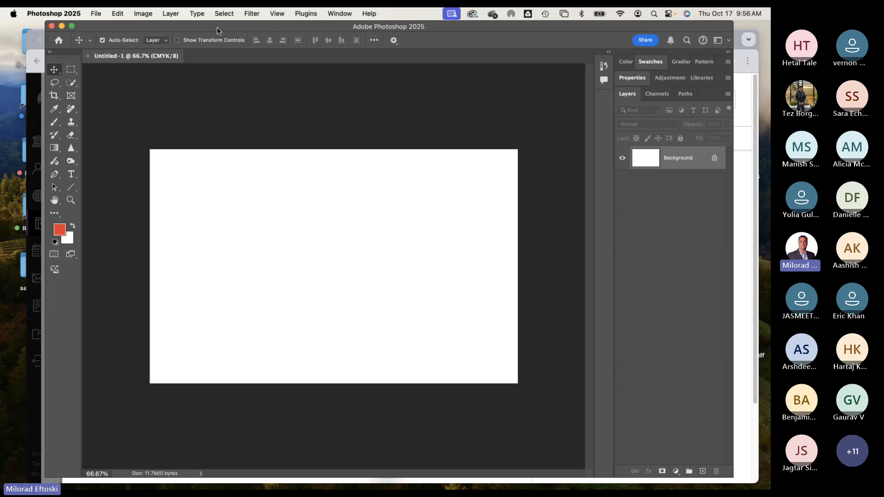
Step: Show the rulers around the canvas, toggling them off and on to demonstrate
drag(217, 29, 221, 30)
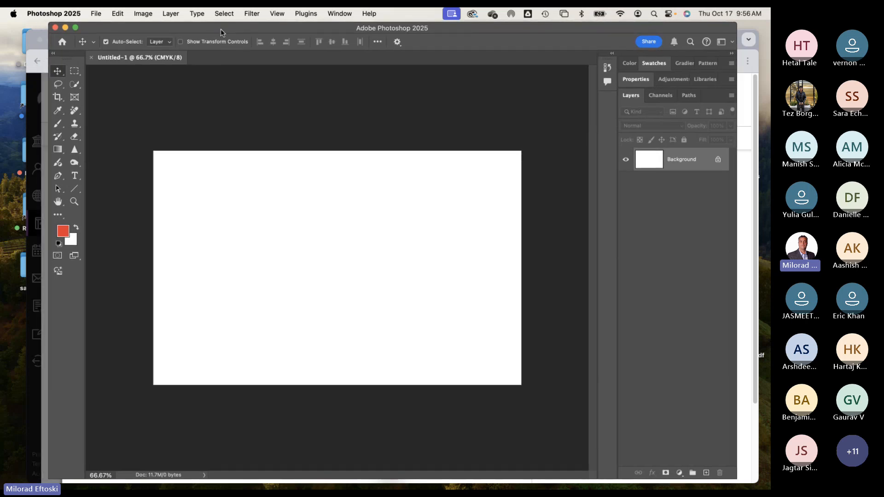
click(277, 13)
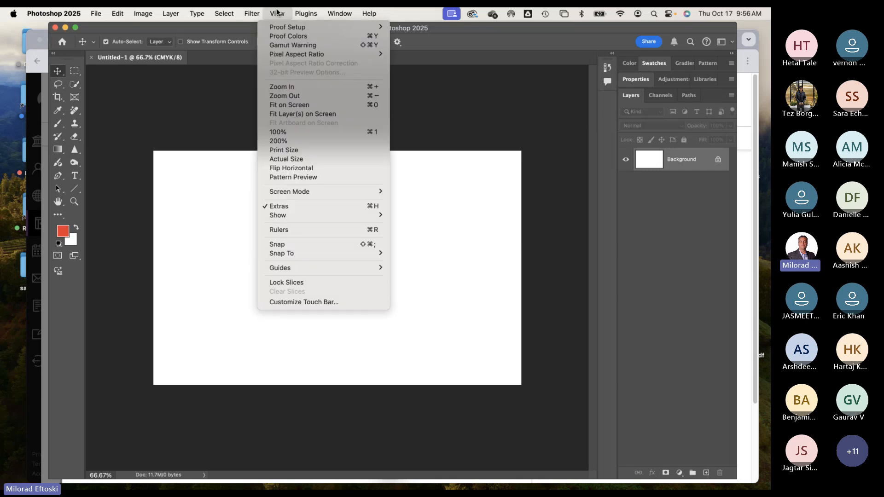
click(325, 230)
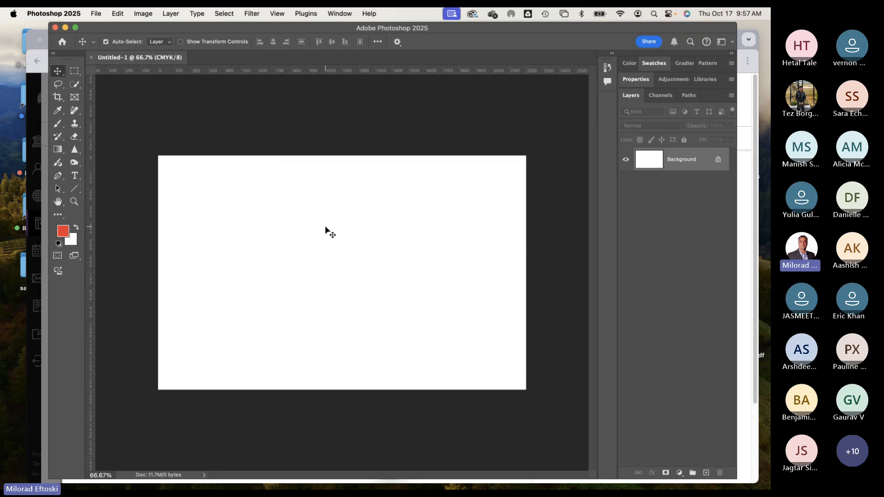
key(super+r)
key(super+r)
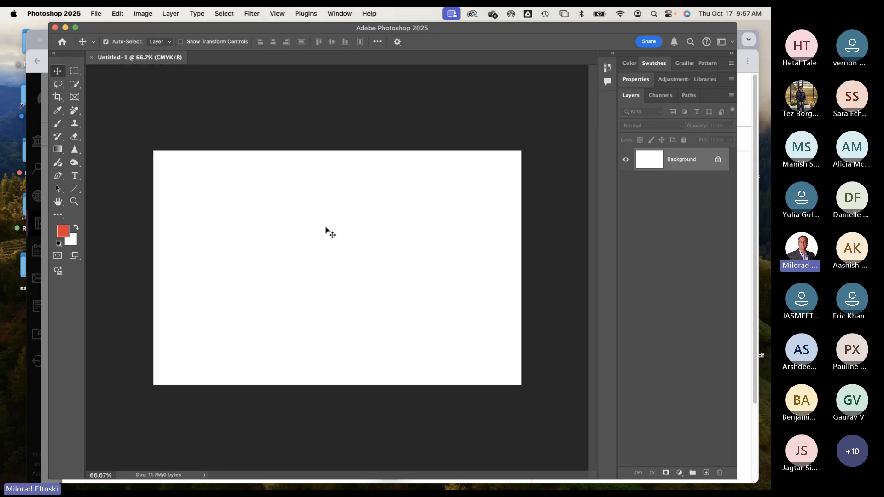
key(super+r)
key(super+r)
key(super+r)
key(super+r)
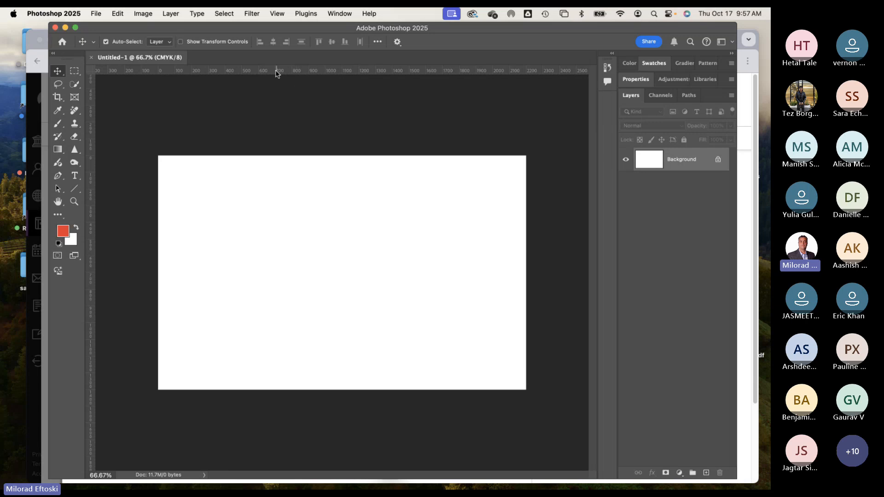
Step: Set the ruler units to Inches in the Units & Rulers preferences
click(60, 10)
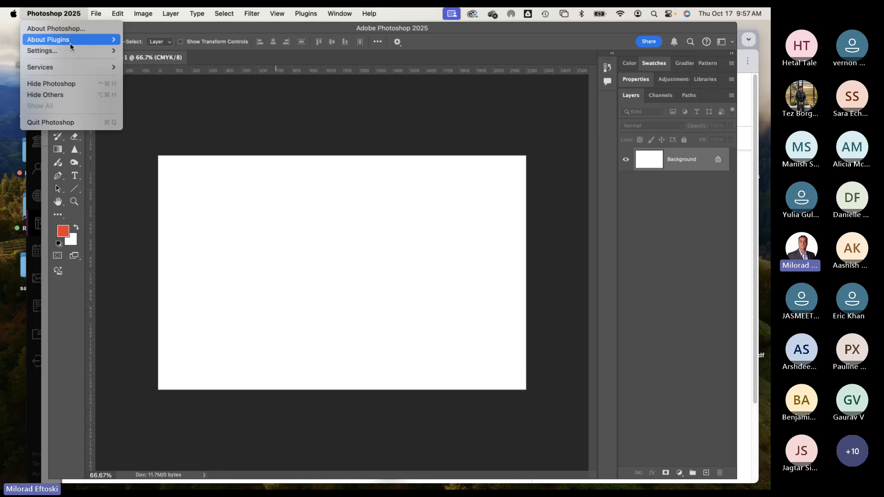
mouse_move(98, 11)
mouse_move(52, 12)
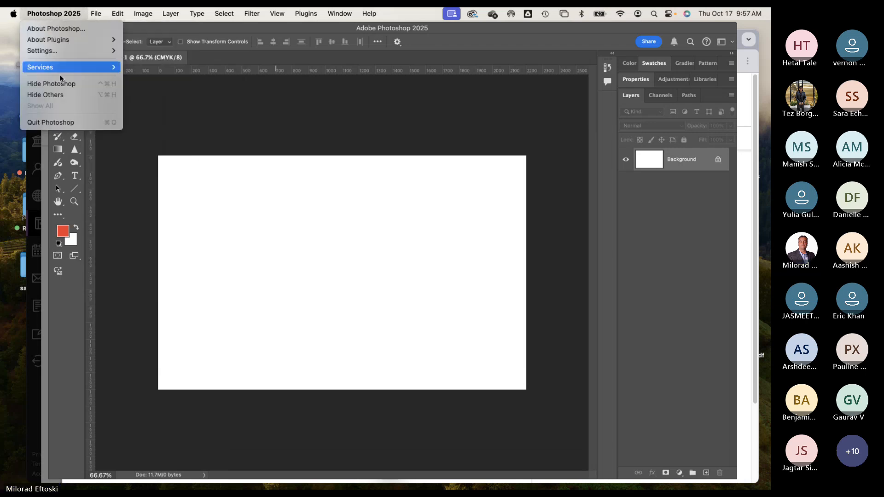
mouse_move(61, 49)
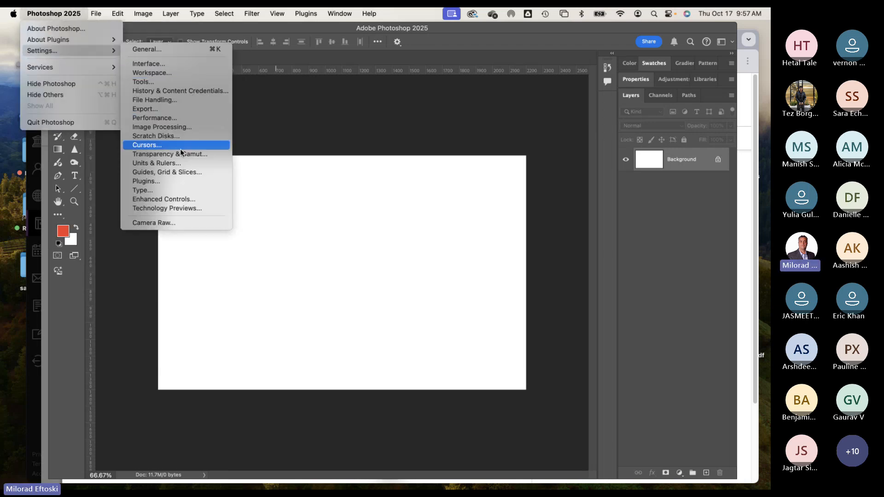
click(177, 163)
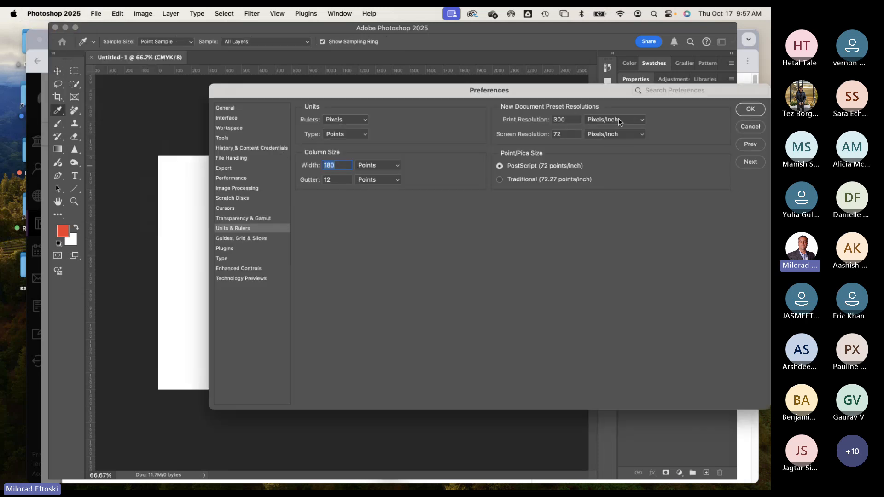
click(343, 121)
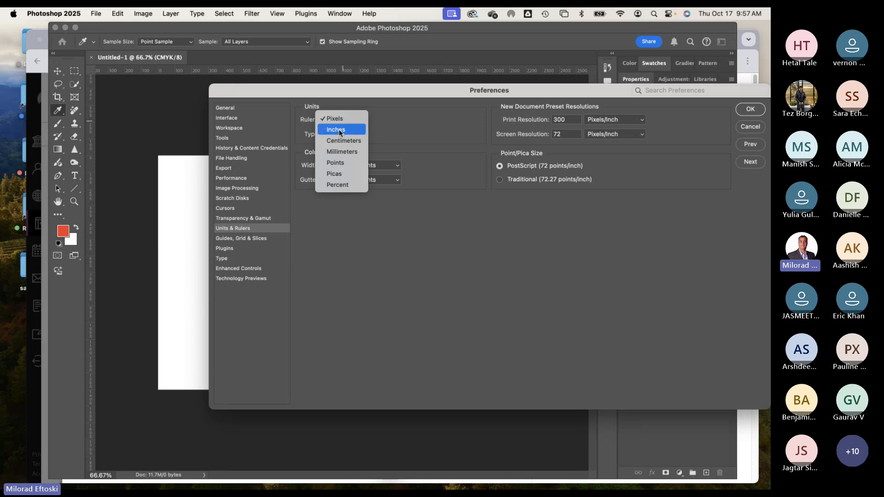
click(340, 129)
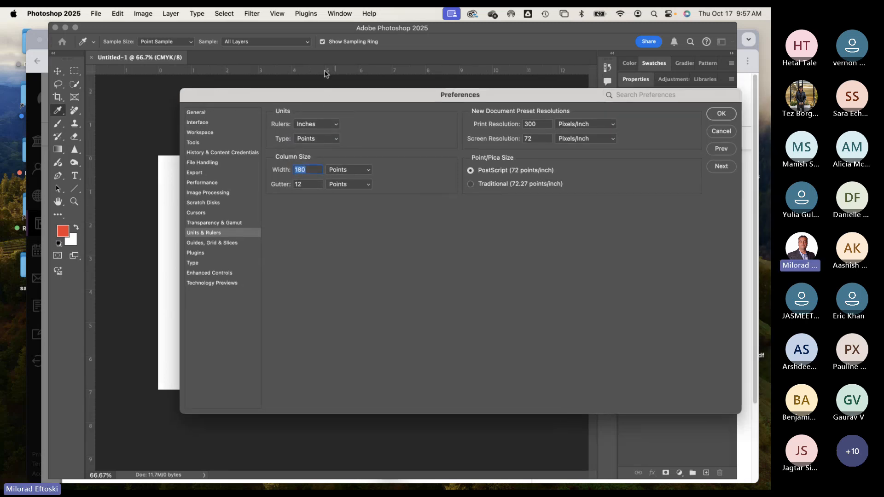
click(721, 115)
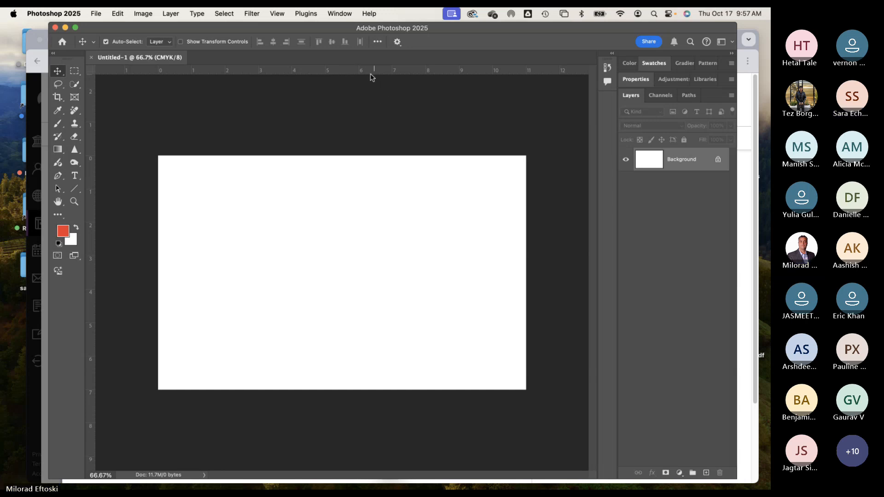
click(61, 11)
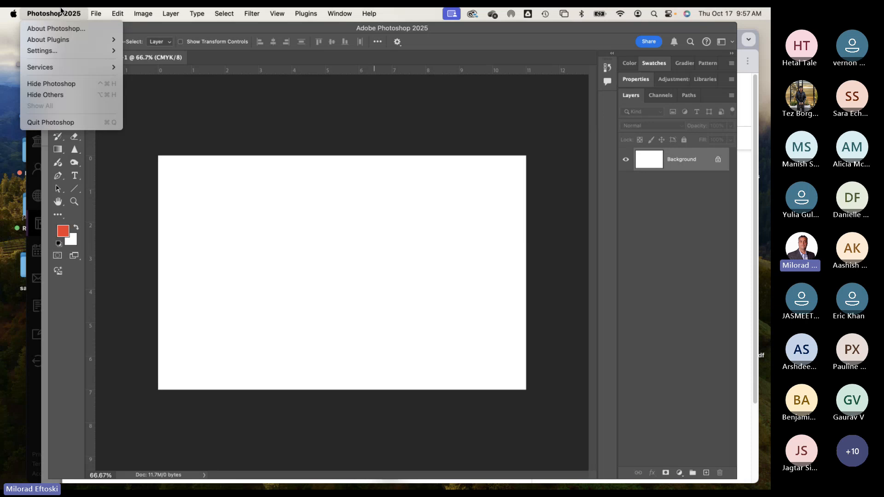
mouse_move(56, 54)
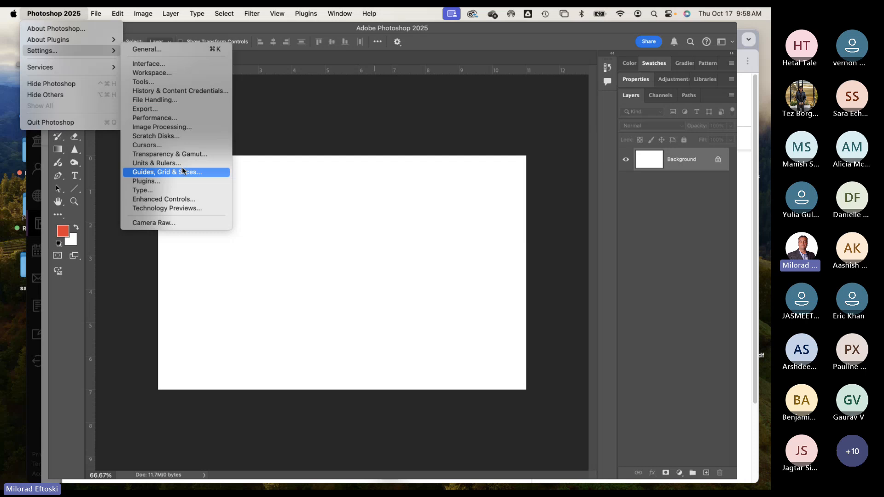
click(294, 154)
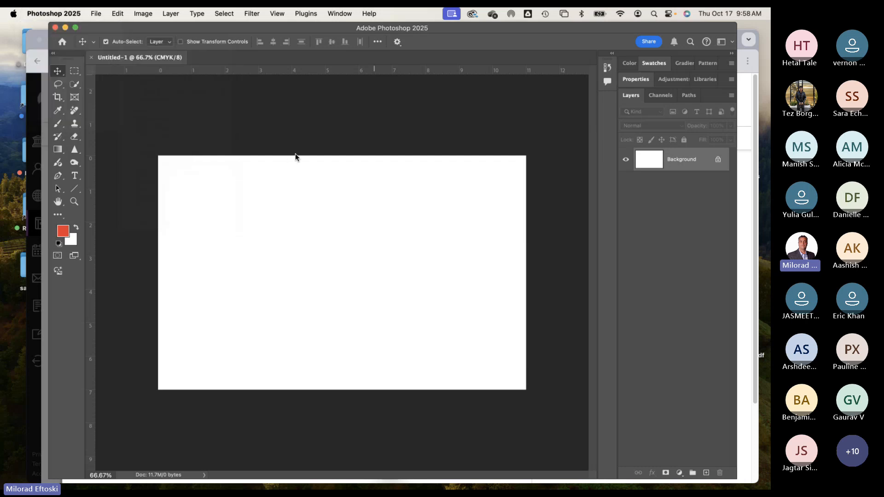
Step: Switch the ruler units to Pixels and return them to Inches directly from the ruler
right_click(344, 72)
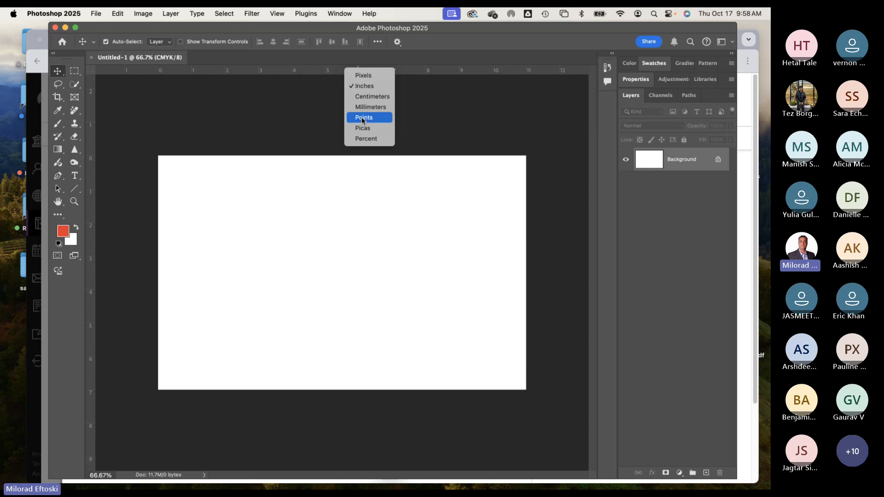
click(367, 75)
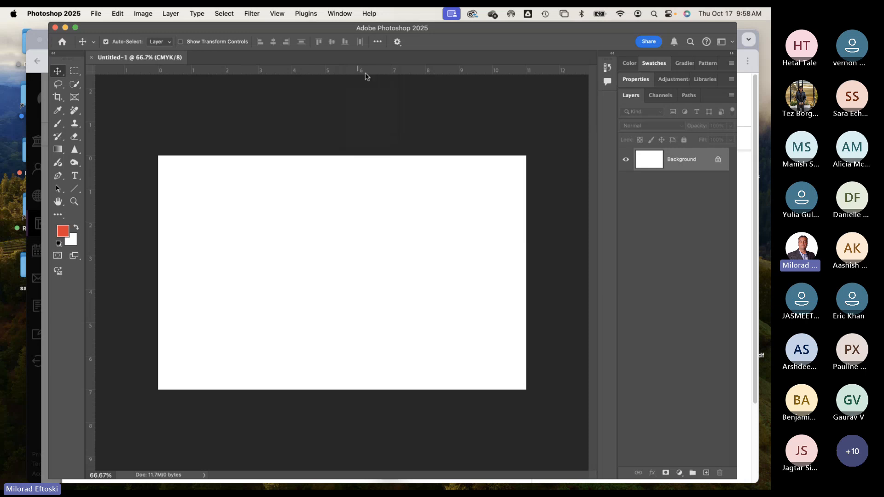
right_click(341, 74)
click(350, 87)
right_click(345, 66)
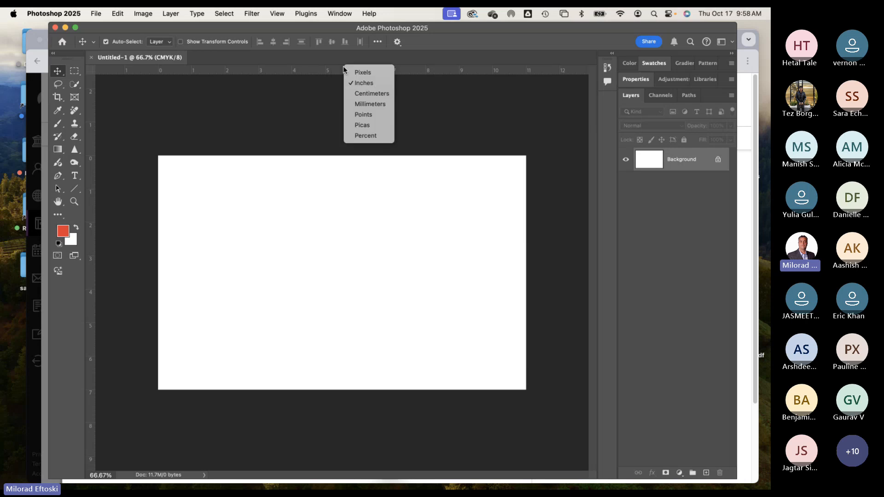
click(425, 78)
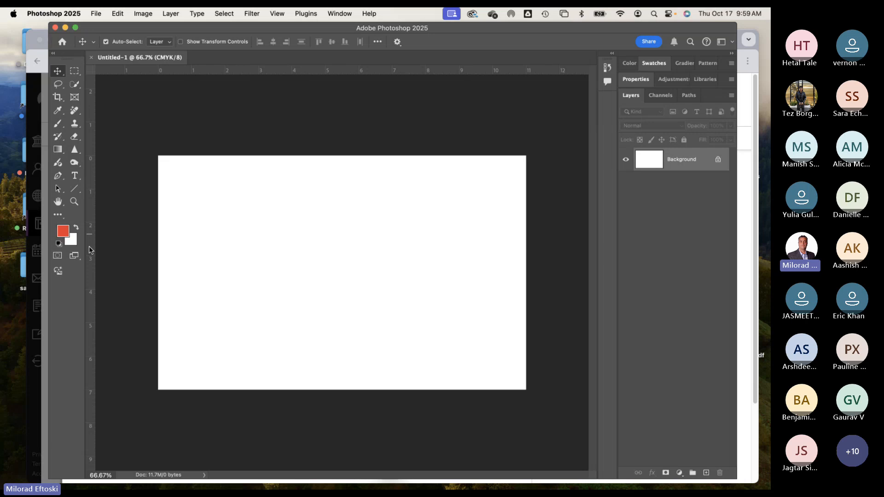
Step: Place vertical spine guides at about 5 and 6 inches around a temporary center guide at 5.5 inches, and remove the center guide
drag(92, 249, 342, 257)
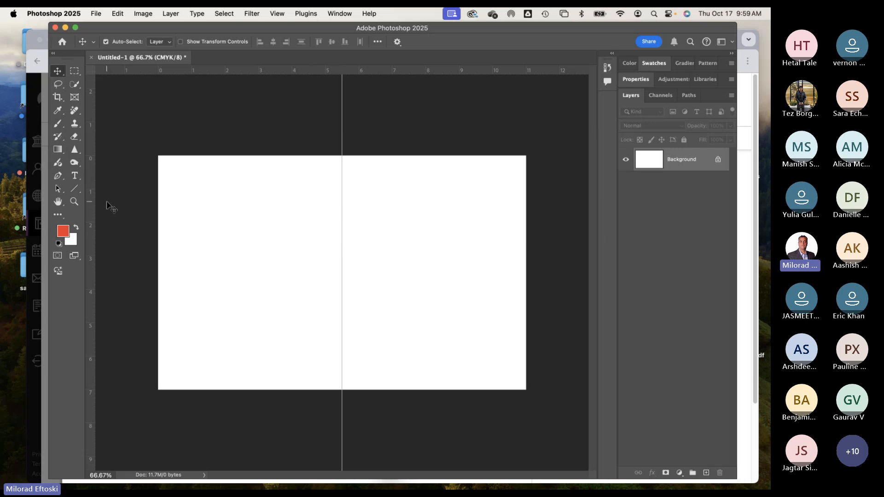
drag(92, 199, 358, 207)
drag(90, 247, 326, 267)
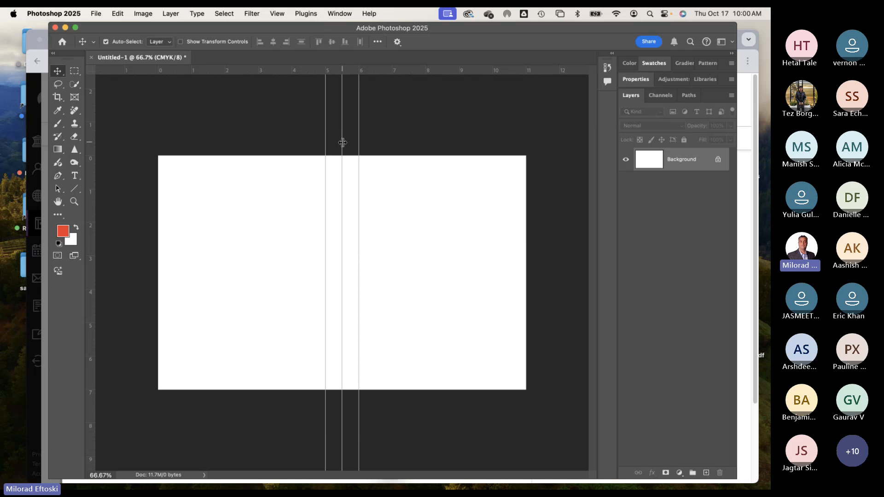
drag(342, 142, 69, 153)
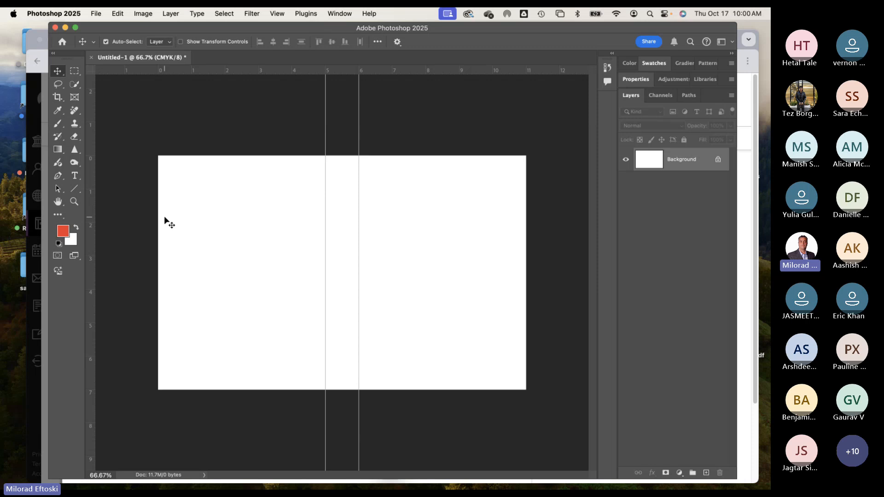
Step: Add two vertical and two horizontal margin guides about 0.25 inch inside the four canvas edges
drag(91, 230, 166, 233)
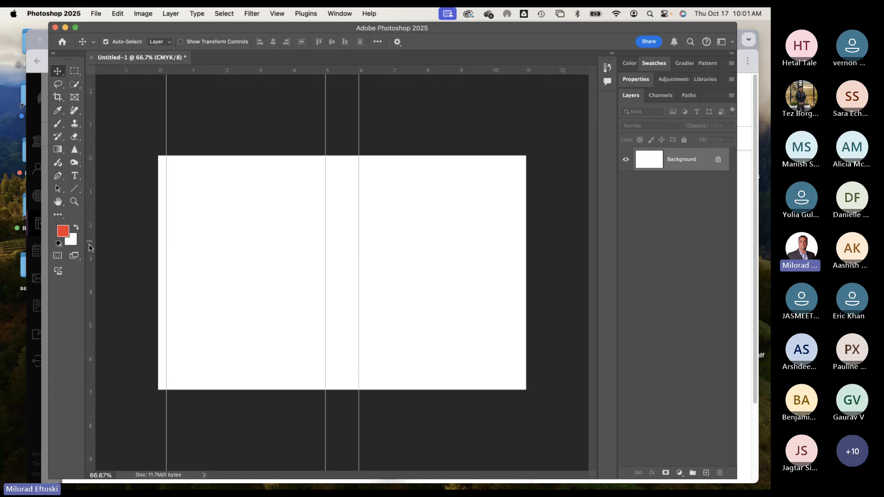
drag(92, 245, 518, 266)
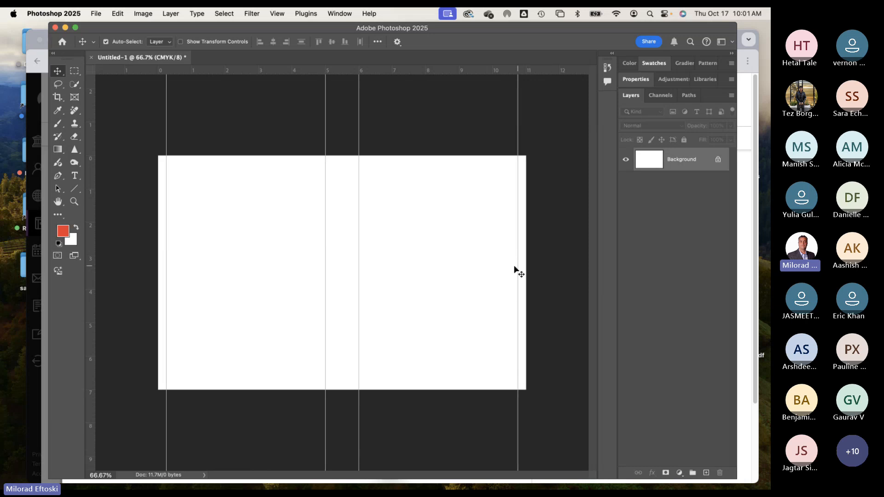
drag(257, 70, 262, 165)
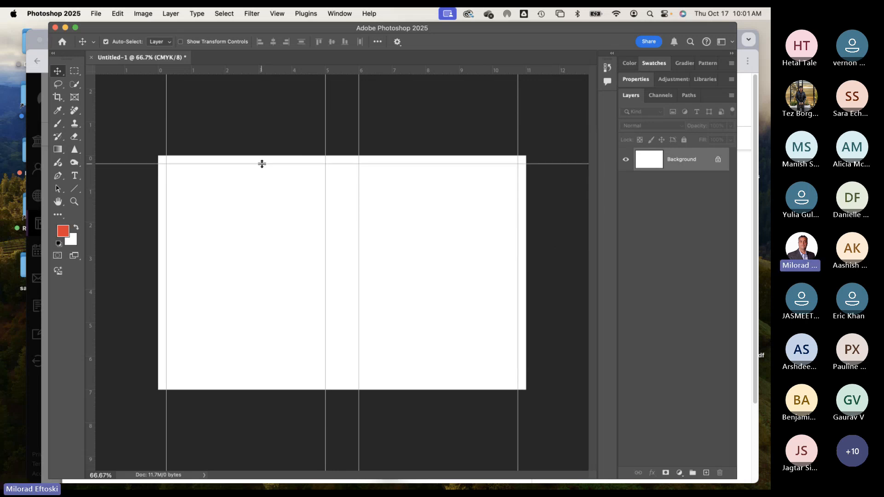
drag(261, 73, 293, 381)
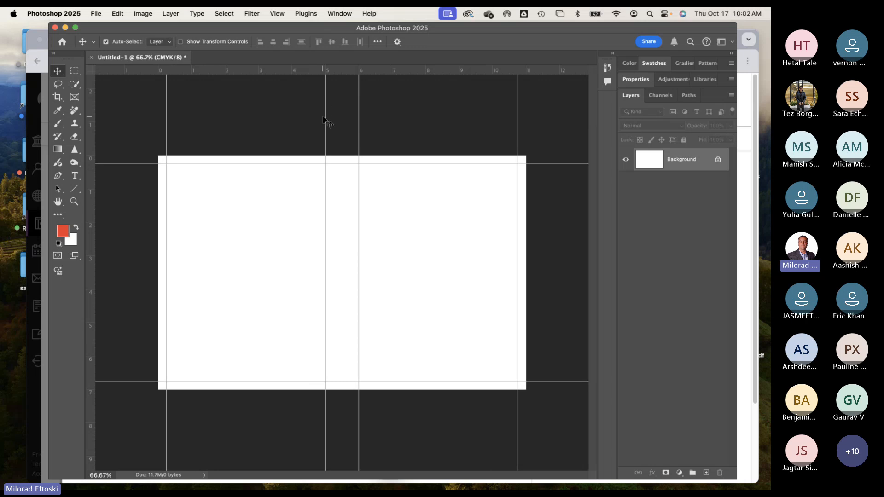
Step: Undo the trial move of the spine guide at about 5 inches, and lock all guides
drag(326, 118, 301, 115)
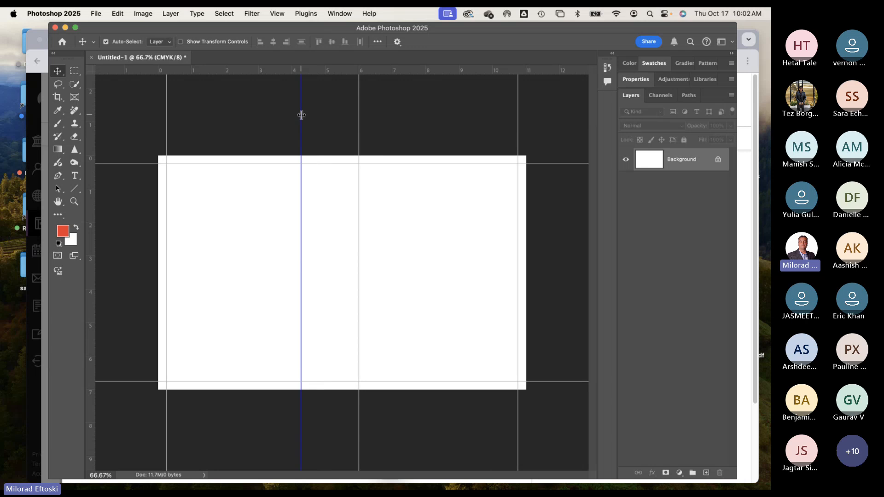
key(super+z)
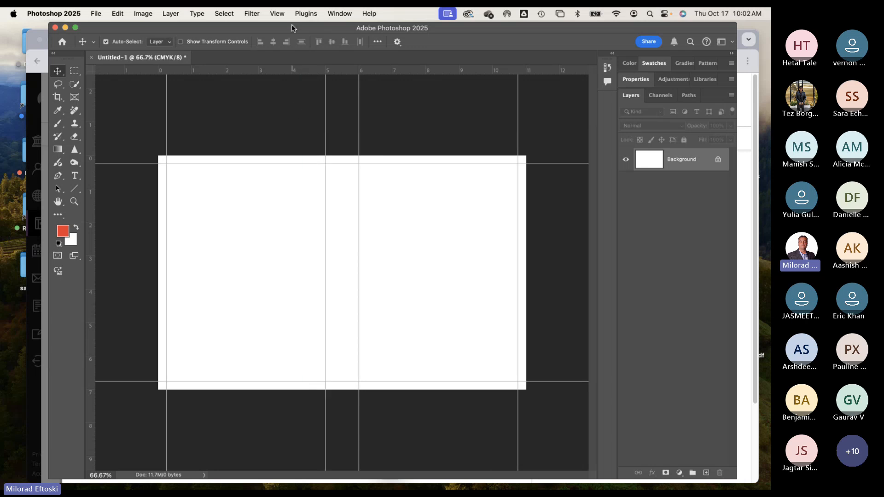
click(277, 13)
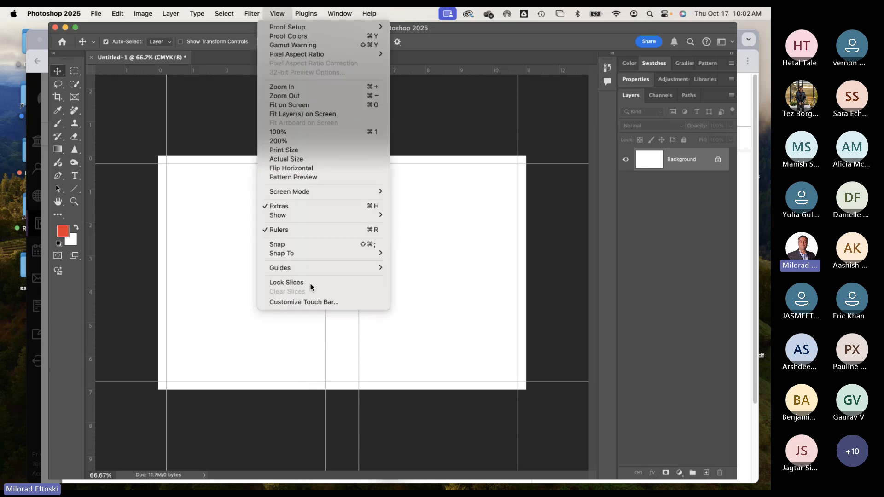
mouse_move(306, 269)
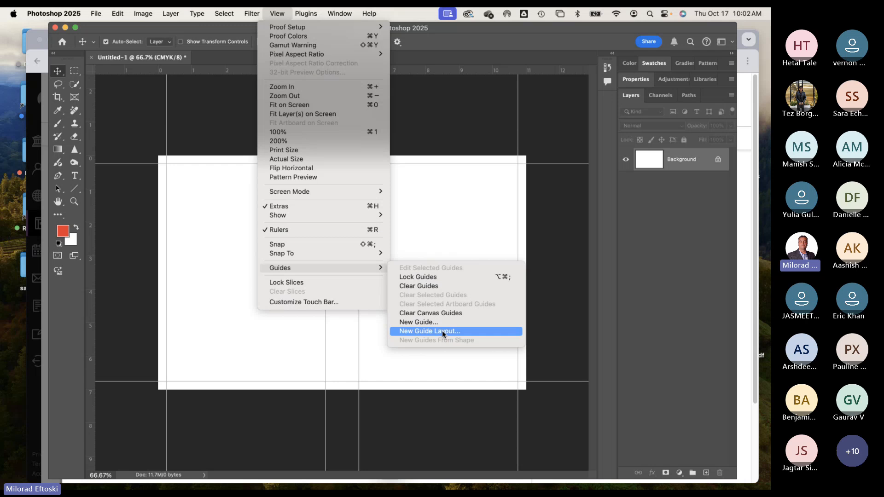
click(450, 222)
click(276, 13)
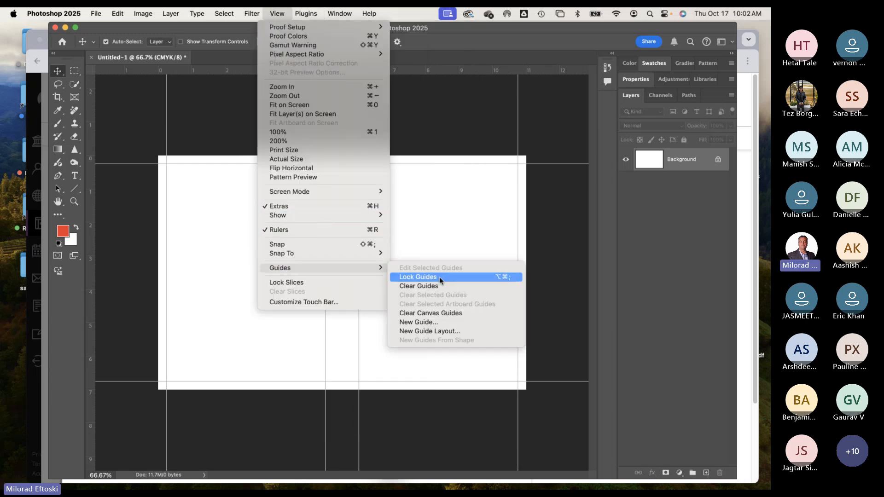
click(439, 277)
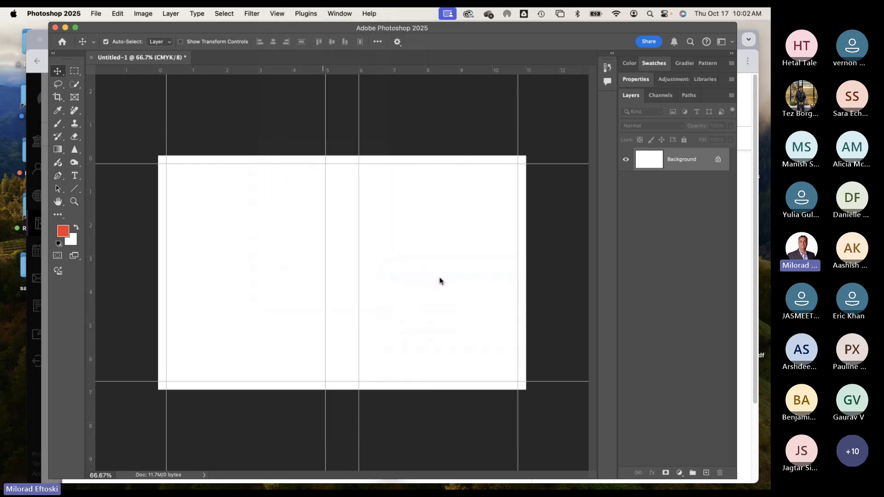
click(305, 229)
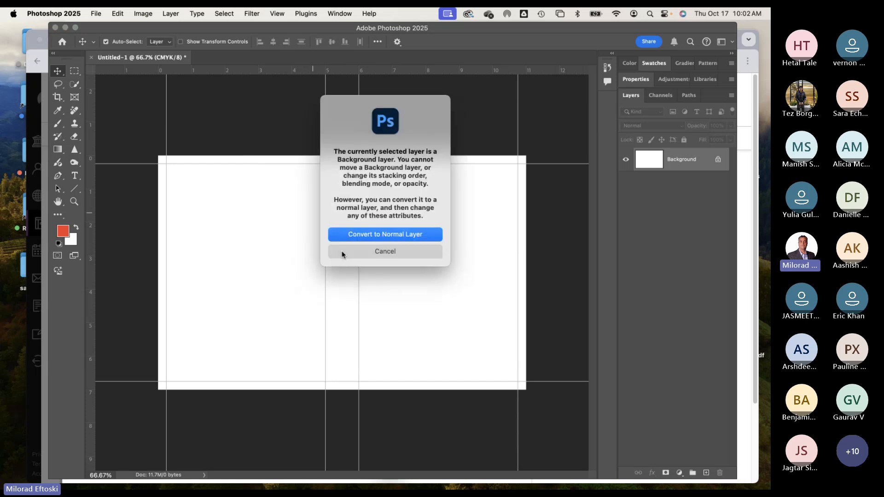
click(368, 253)
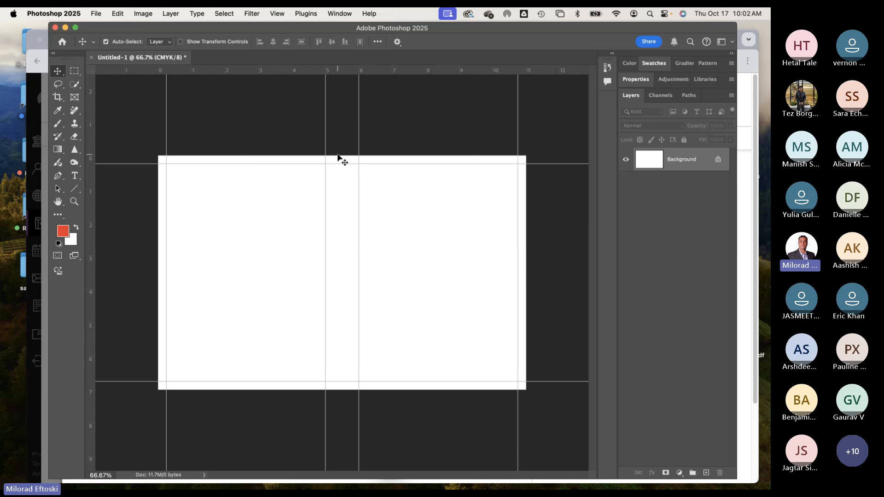
Step: Start saving the document under the name "Book cover template (5x7)"
click(96, 13)
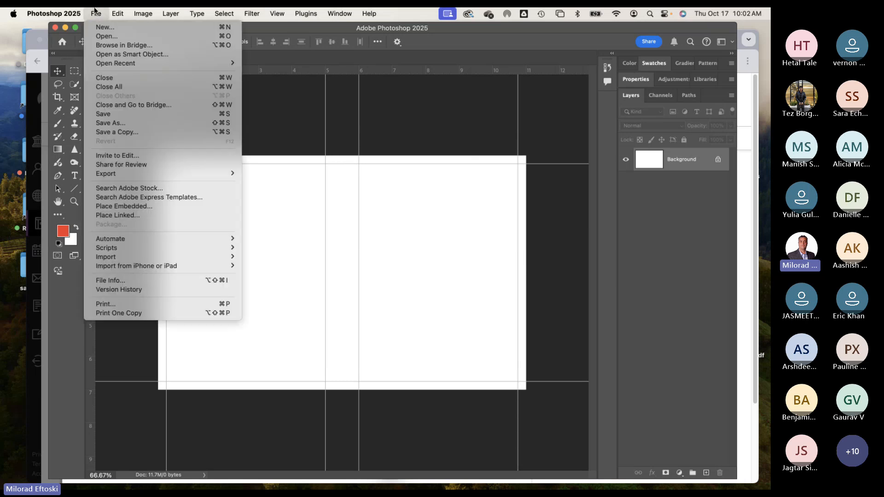
click(126, 134)
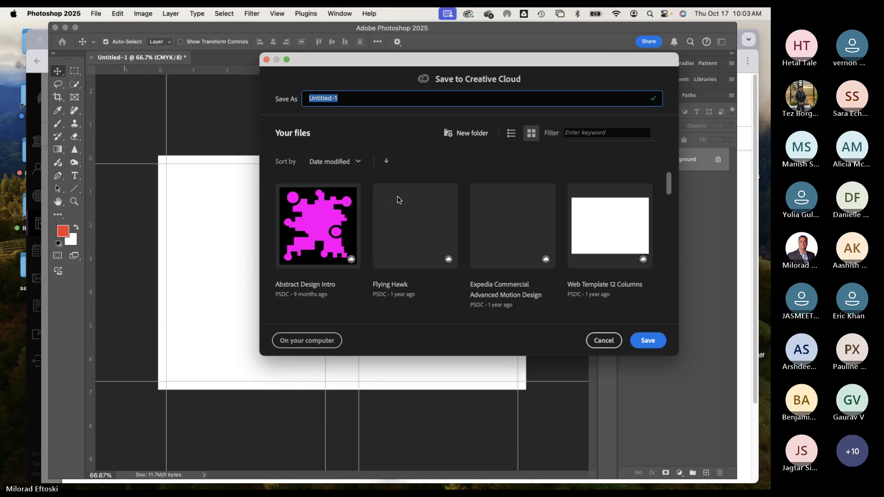
text(Boo)
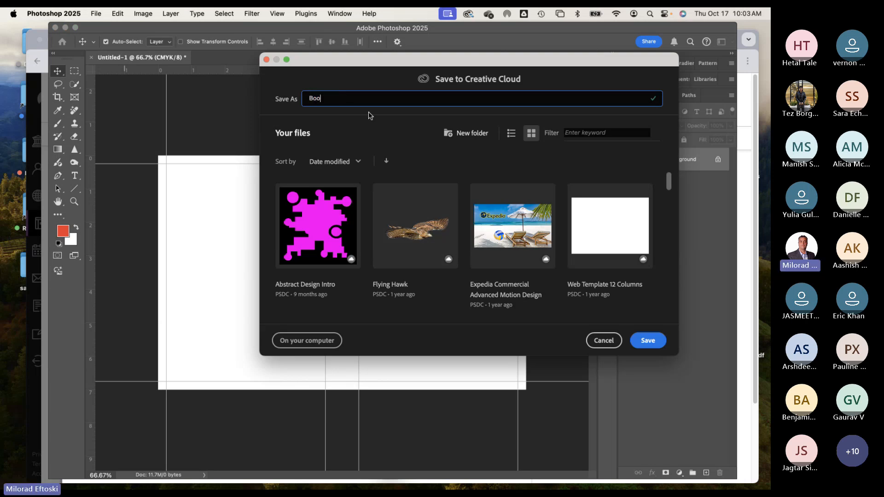
text(k cover t)
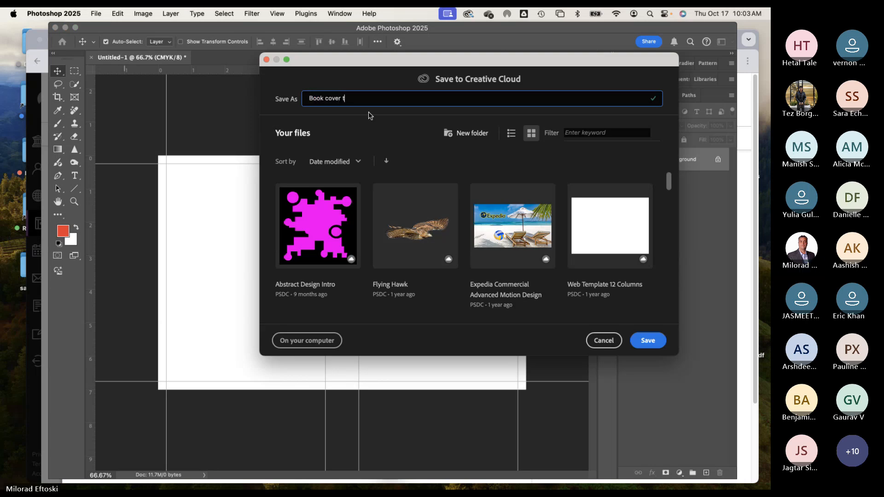
text(emplate)
key(BackSpace)
key(BackSpace)
key(BackSpace)
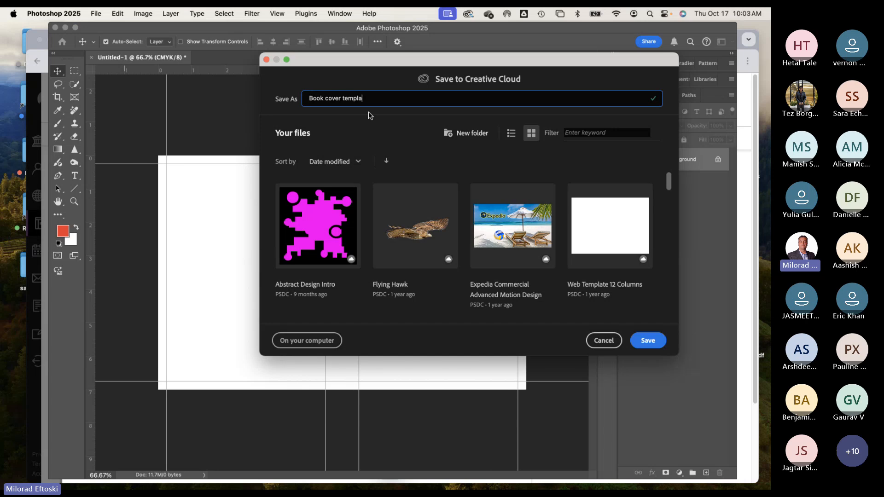
text(ate (5x7))
drag(388, 99, 367, 98)
click(383, 99)
drag(389, 98, 368, 99)
click(390, 98)
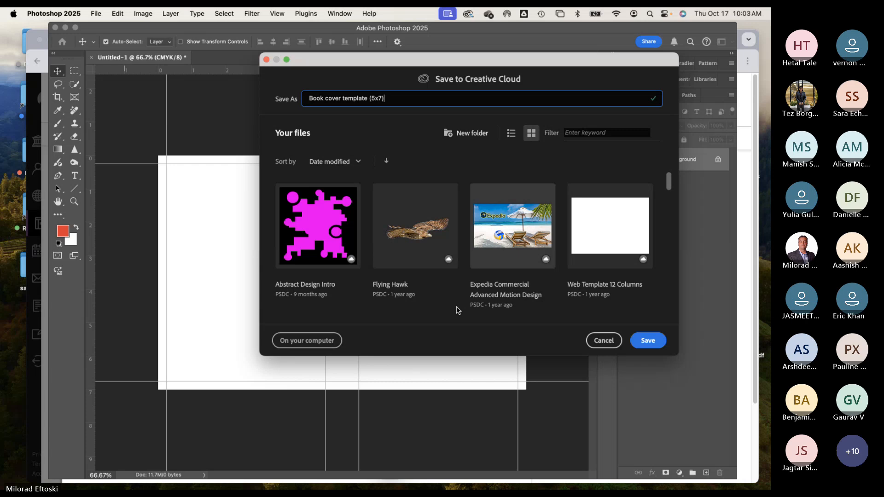
Step: Save the file on the computer's Desktop in Photoshop format with the color profile embedded
click(324, 341)
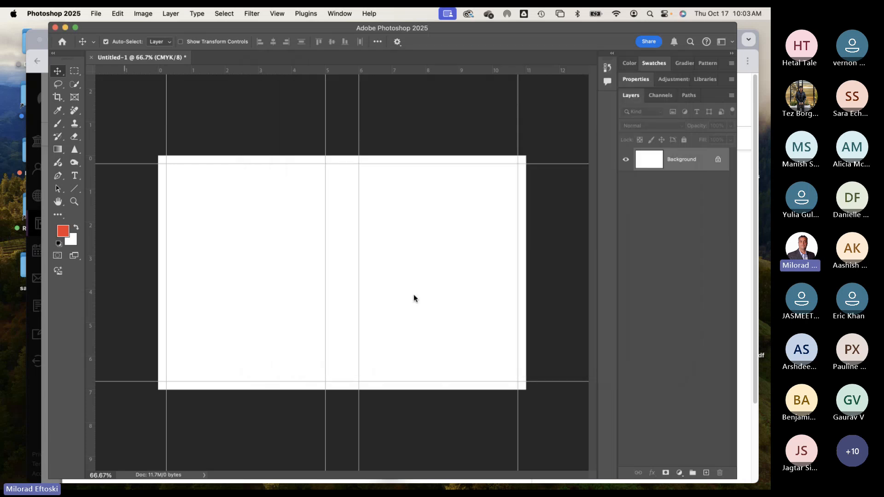
key(super+d)
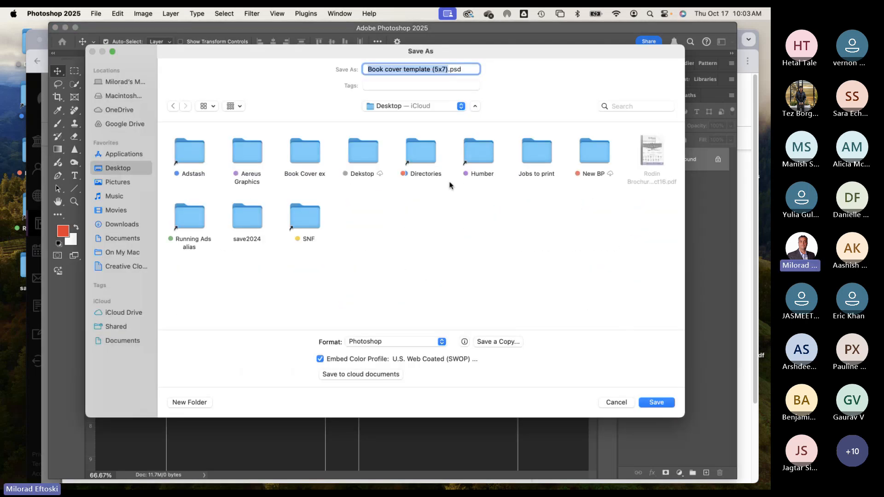
click(410, 342)
click(395, 342)
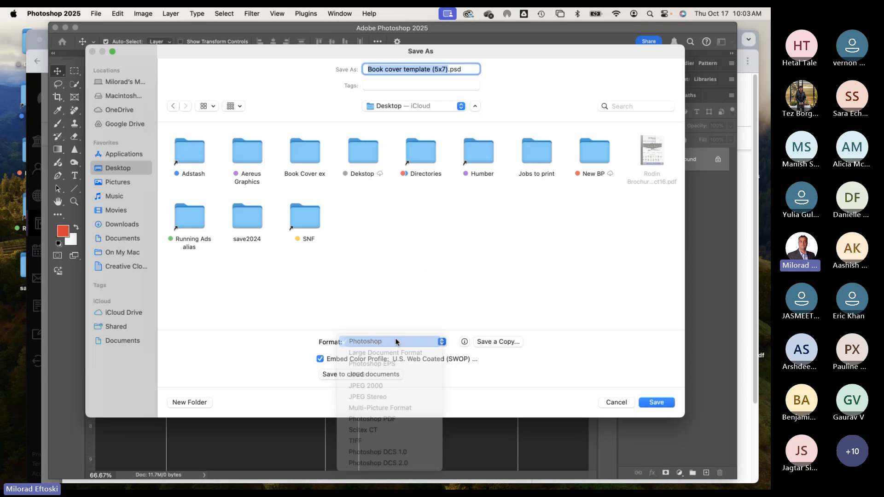
click(658, 402)
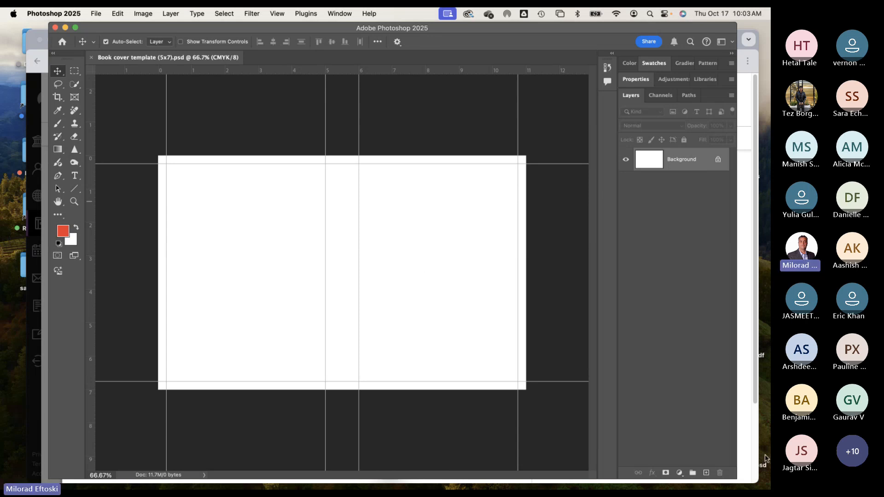
Step: Shrink and shift the Photoshop window slightly, minimize it and the browser, and open the "Book Cover ex" folder on the desktop
drag(734, 475, 724, 470)
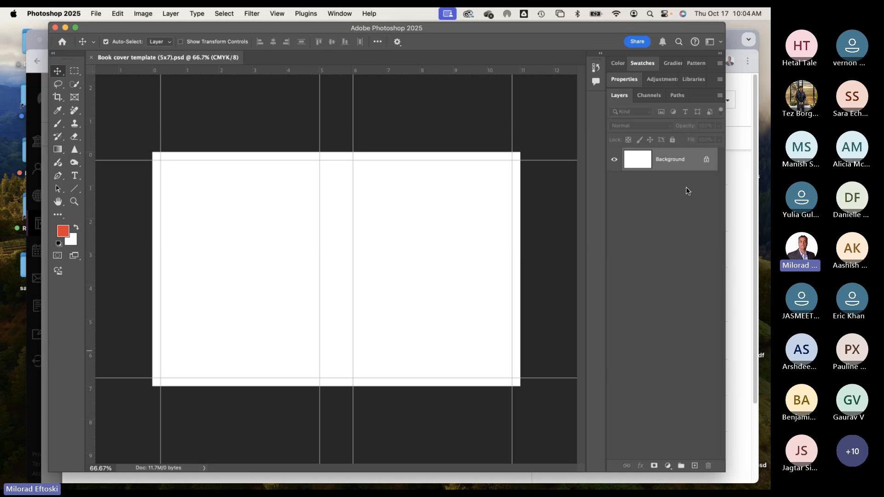
mouse_move(270, 28)
mouse_down()
mouse_move(264, 65)
mouse_move(267, 22)
mouse_up()
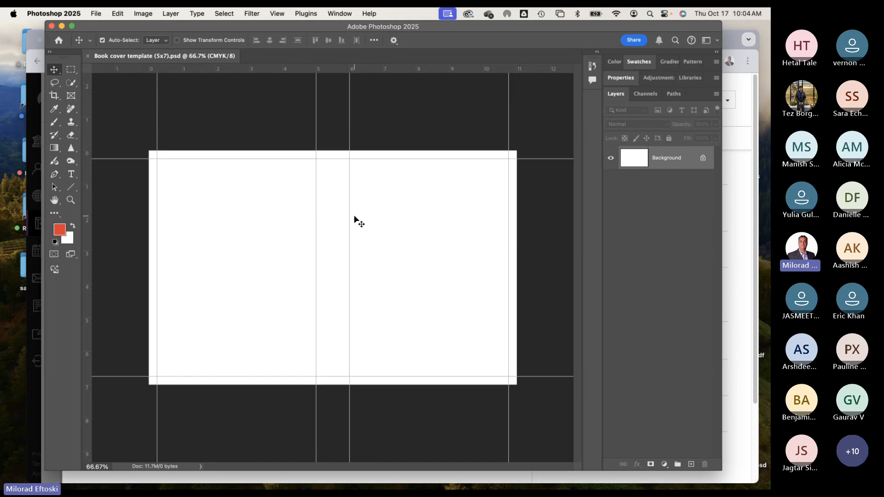
click(62, 27)
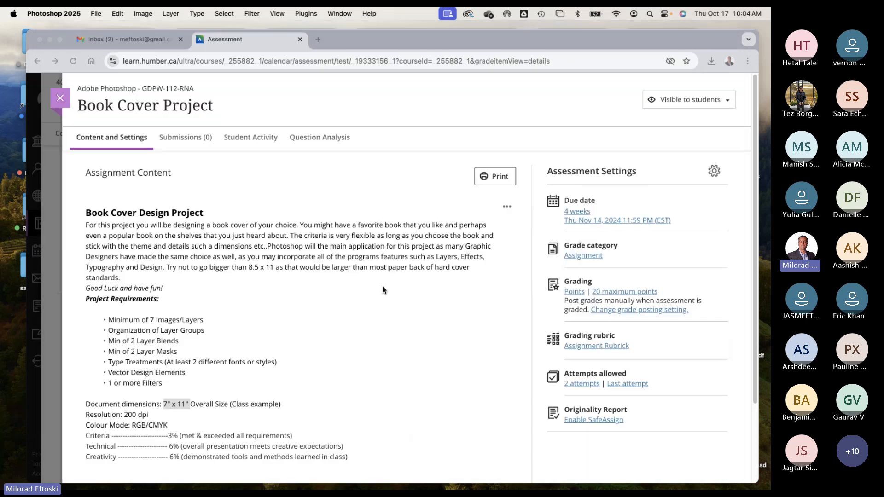
click(49, 39)
click(681, 146)
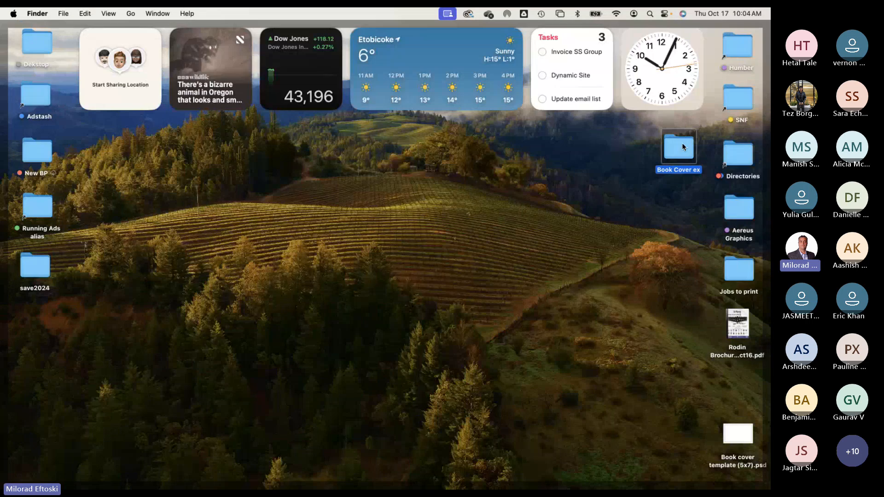
double_click(681, 146)
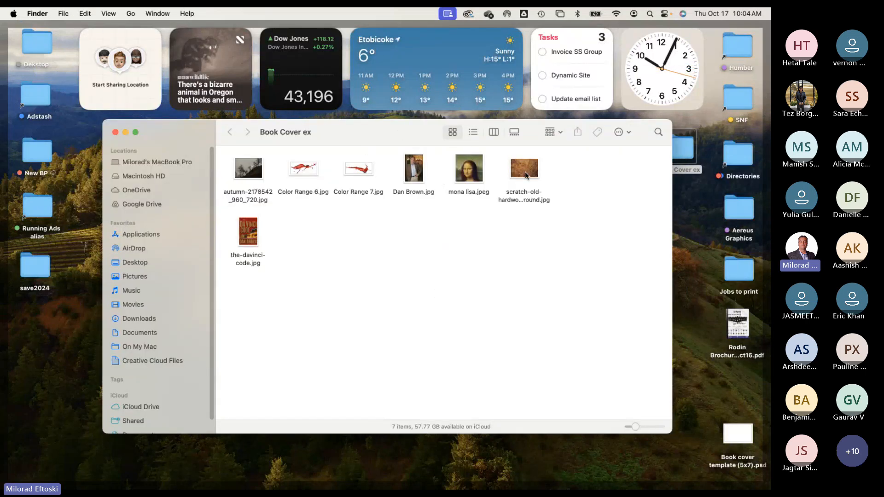
Step: Switch back to Photoshop and activate the Gradient tool
mouse_move(438, 485)
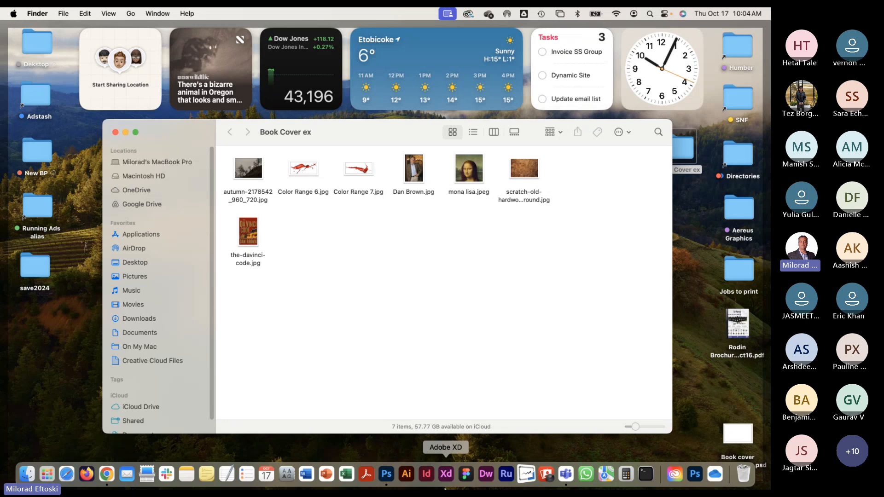
click(387, 476)
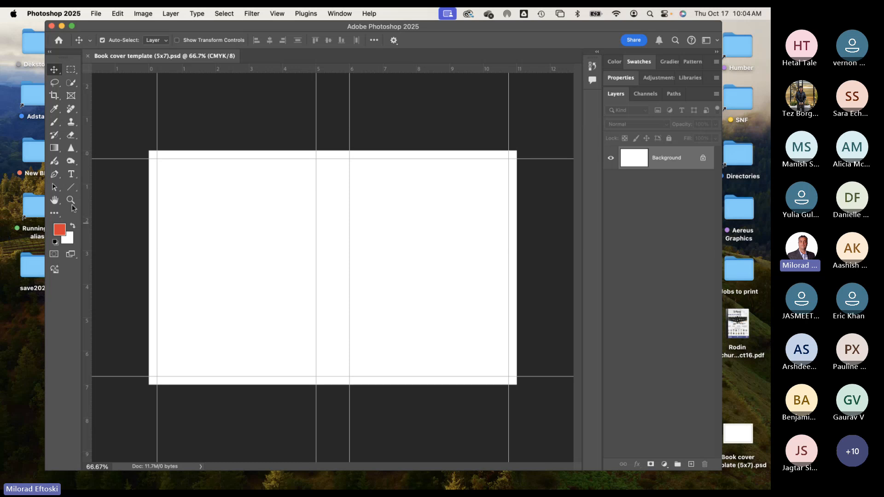
click(54, 147)
click(85, 144)
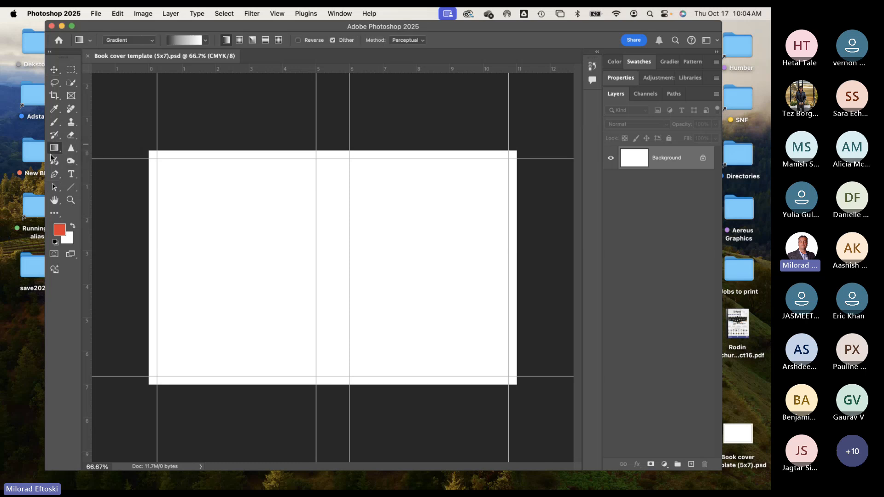
Step: Browse the gradient presets, expanding and collapsing the color groups from Basics through Oranges
click(205, 41)
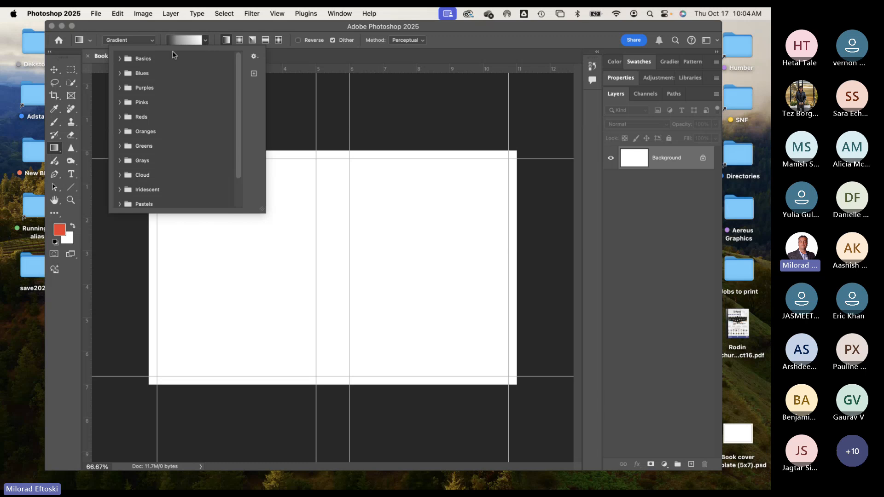
click(118, 58)
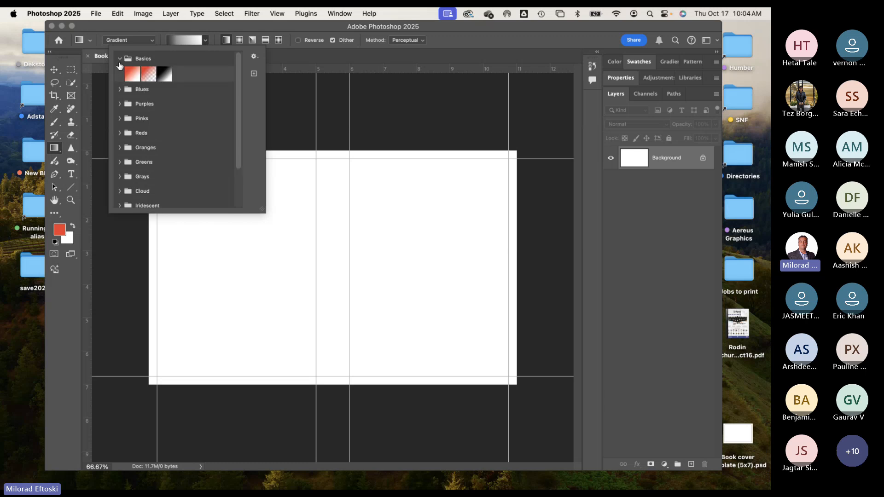
click(119, 89)
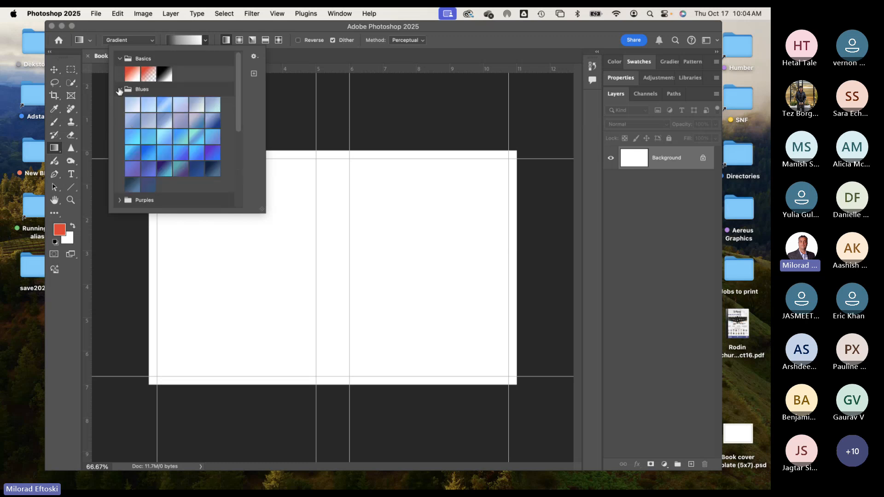
click(119, 90)
click(119, 105)
click(118, 105)
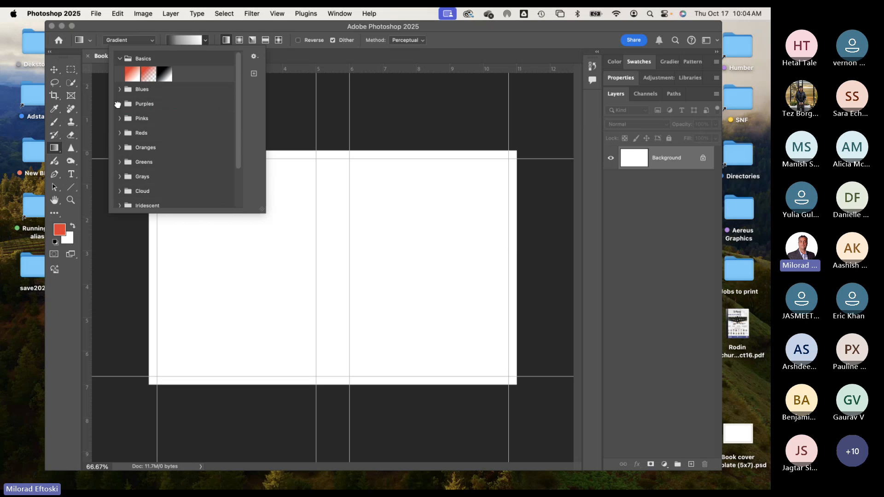
click(119, 119)
click(119, 119)
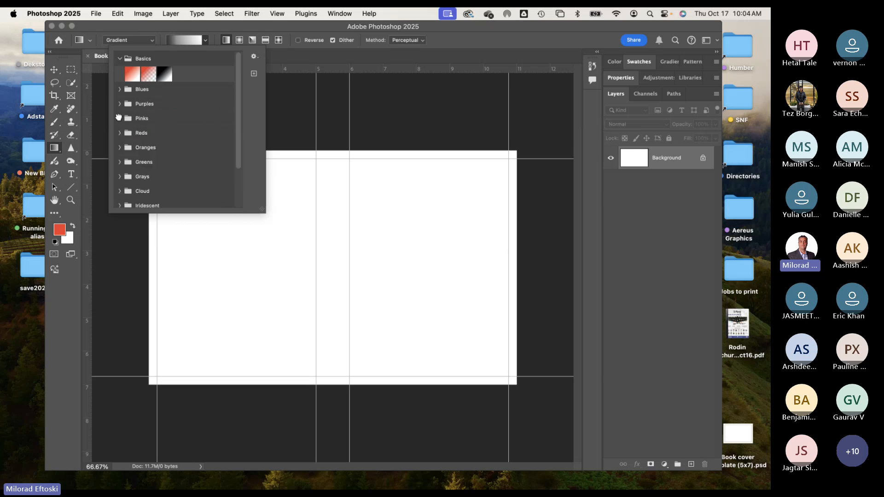
click(121, 148)
click(120, 148)
Step: Expand the Neutrals, Pastels, Iridescent, Cloud and Grays preset groups to examine their gradients
scroll(122, 181, down, 3)
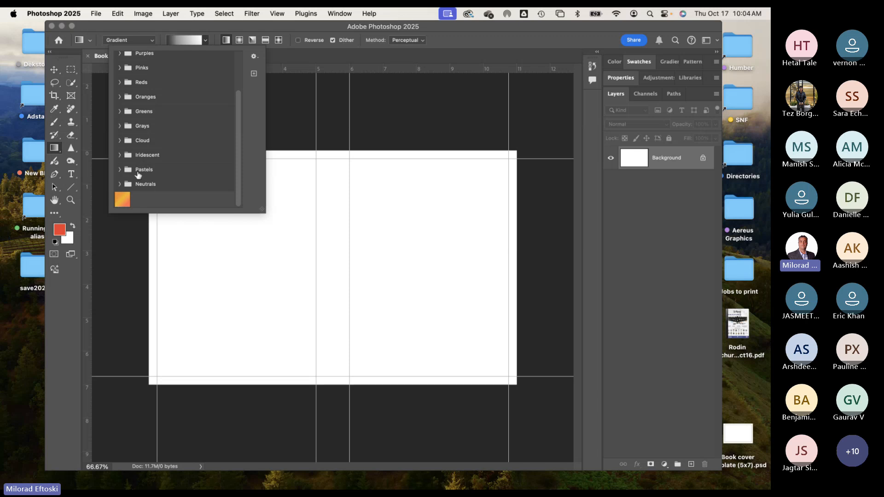
click(119, 184)
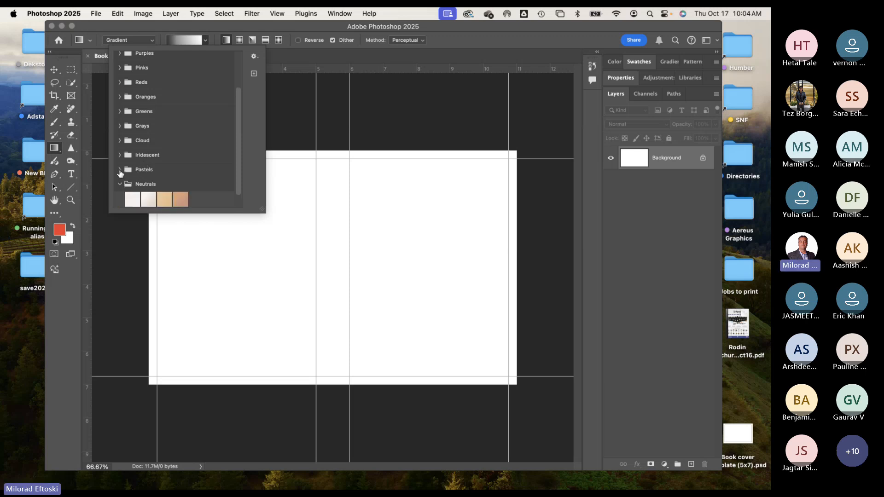
click(119, 170)
click(119, 156)
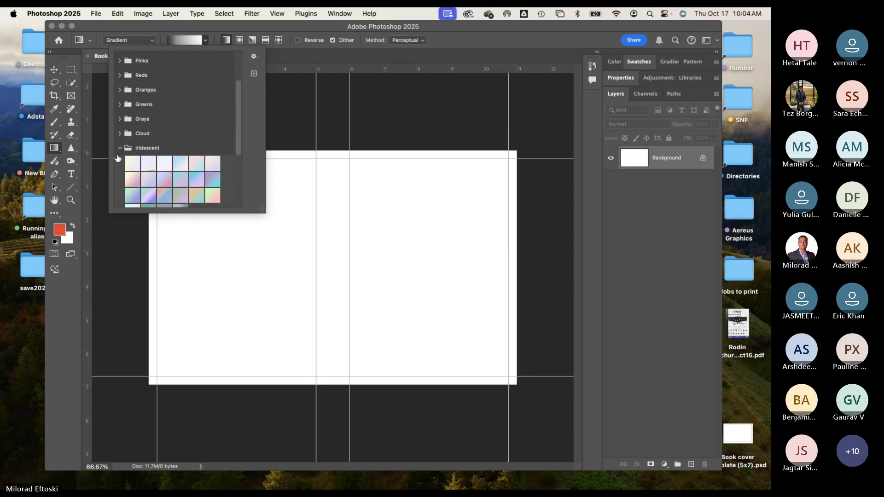
scroll(118, 158, down, 2)
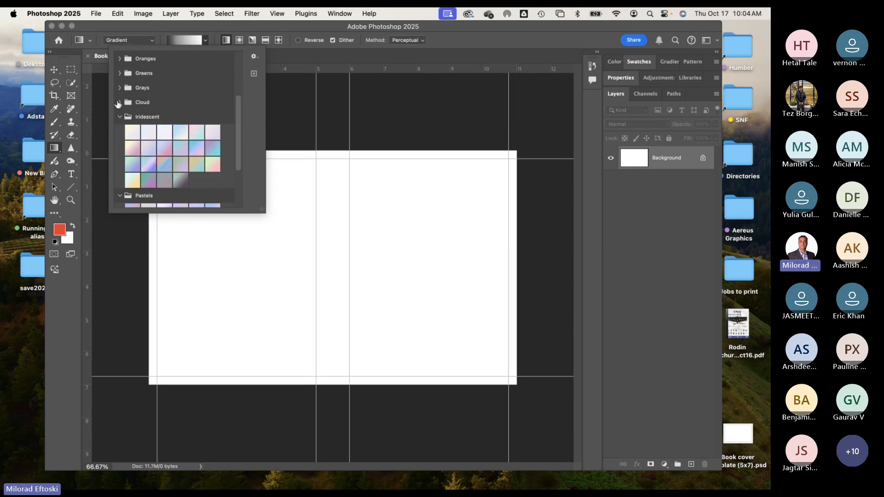
click(120, 103)
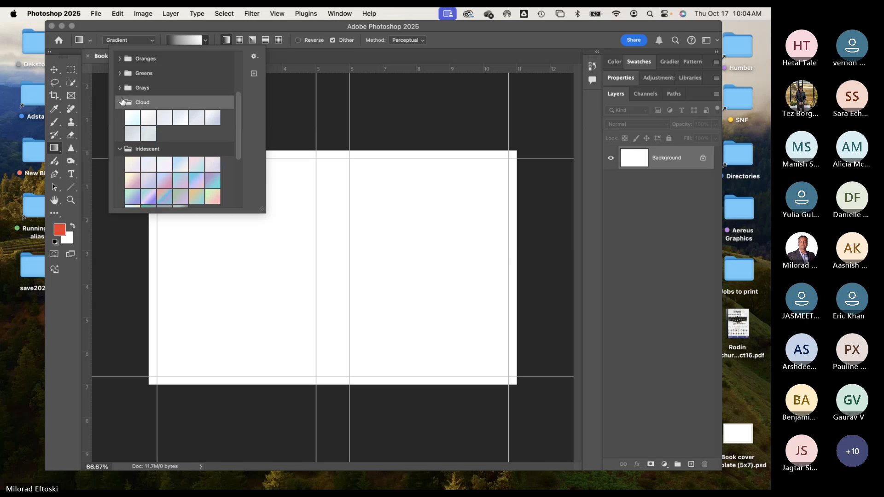
click(120, 90)
scroll(121, 95, down, 5)
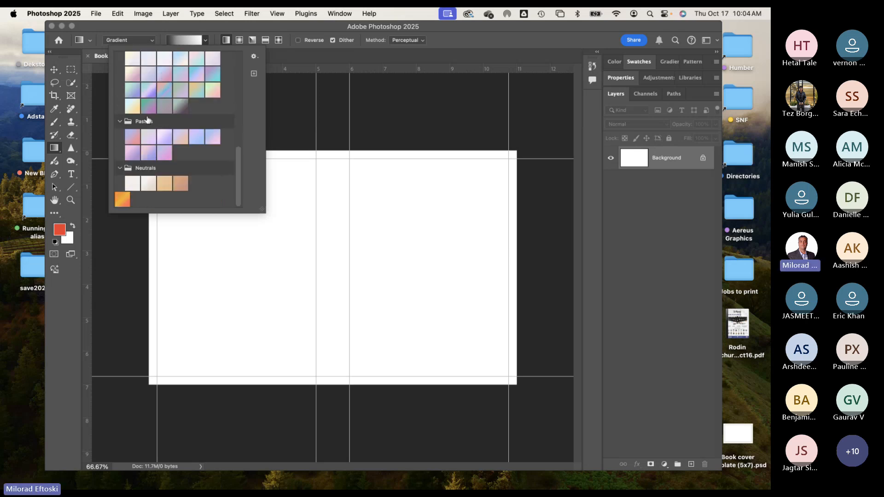
Step: Apply the third Neutrals gradient, a light tan, to the page and redraw its line until it runs vertically from near the upper edge to near the lower edge
click(164, 184)
drag(293, 187, 375, 326)
drag(292, 170, 277, 184)
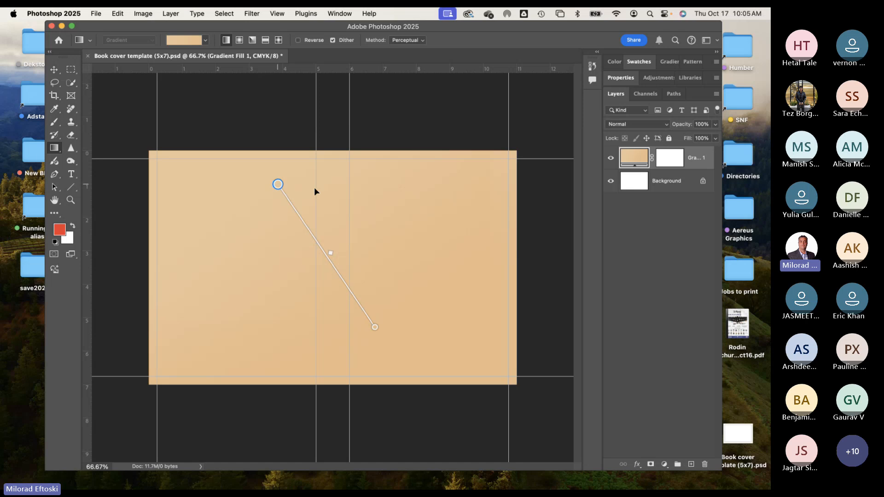
drag(363, 171, 294, 332)
drag(272, 164, 343, 331)
drag(340, 176, 330, 358)
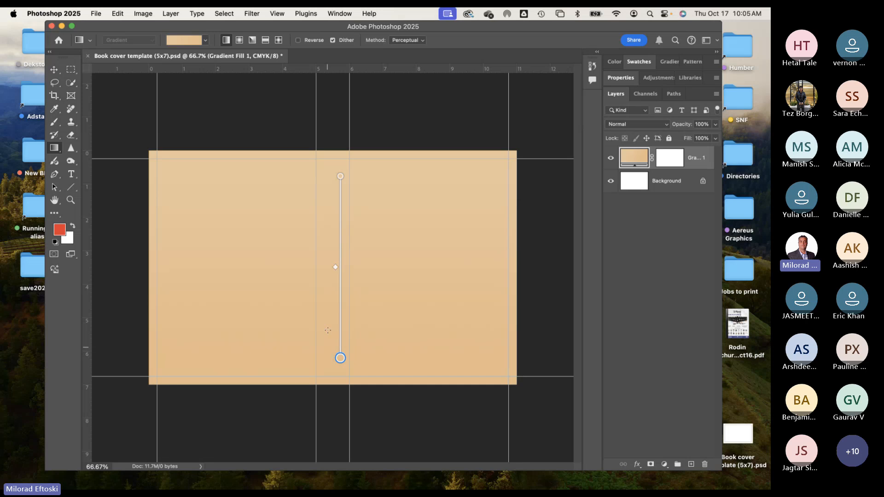
Step: Recolor the gradient's lower color stop to a deeper, more saturated orange-brown
double_click(340, 358)
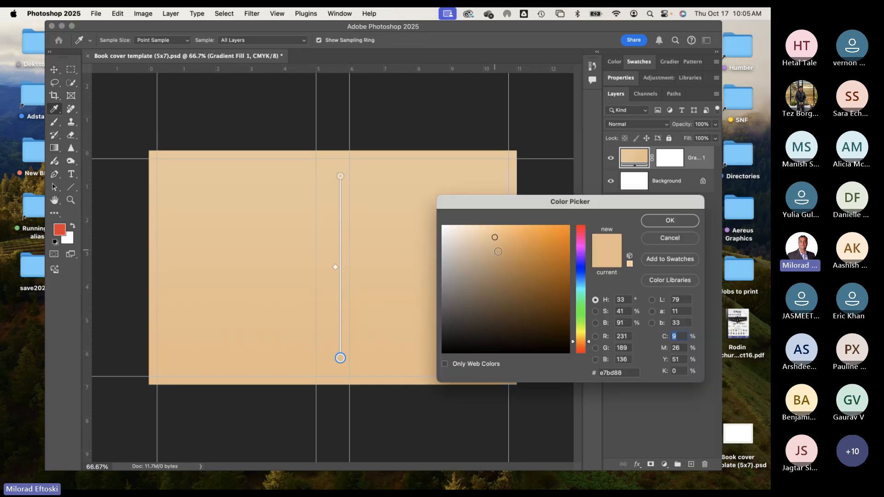
mouse_move(499, 251)
mouse_down()
mouse_move(530, 278)
mouse_move(521, 256)
mouse_move(531, 256)
mouse_up()
click(674, 221)
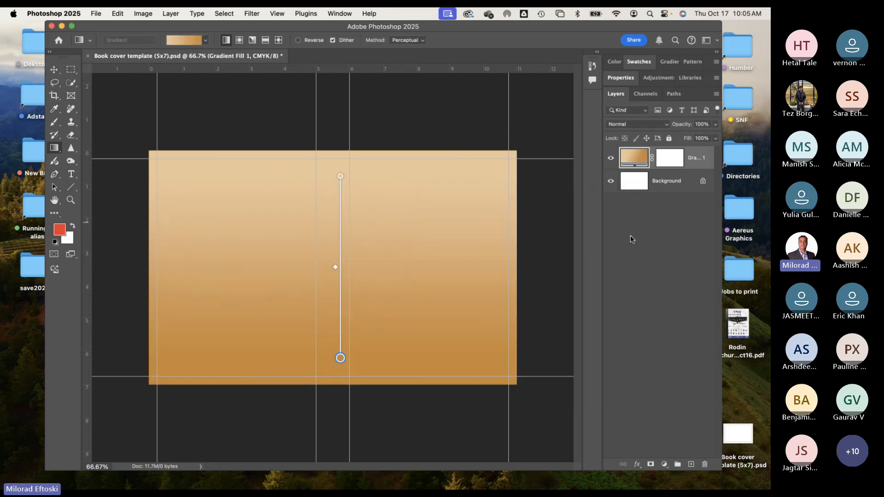
Step: Try shifting the gradient's midpoint and adding a red color stop along its line, and remove the added color
mouse_move(336, 266)
mouse_down()
mouse_move(335, 236)
mouse_move(339, 298)
mouse_move(340, 278)
mouse_up()
click(341, 215)
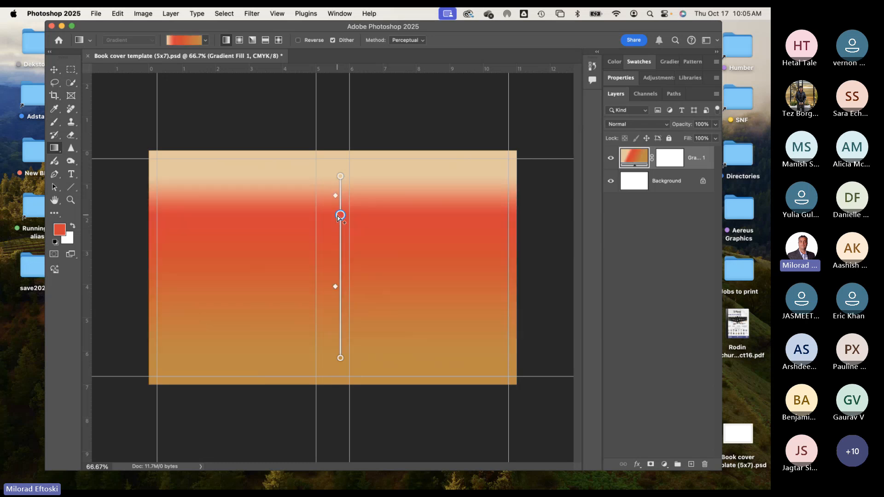
click(341, 252)
drag(340, 215, 269, 212)
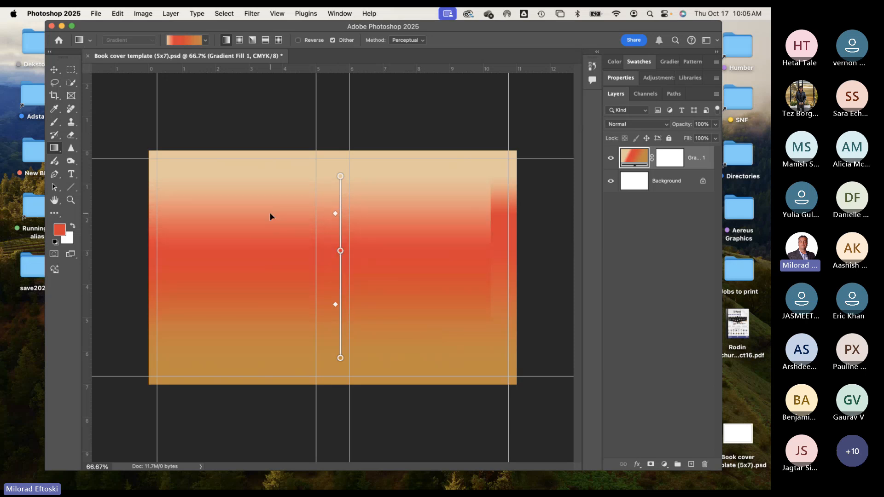
drag(340, 251, 260, 248)
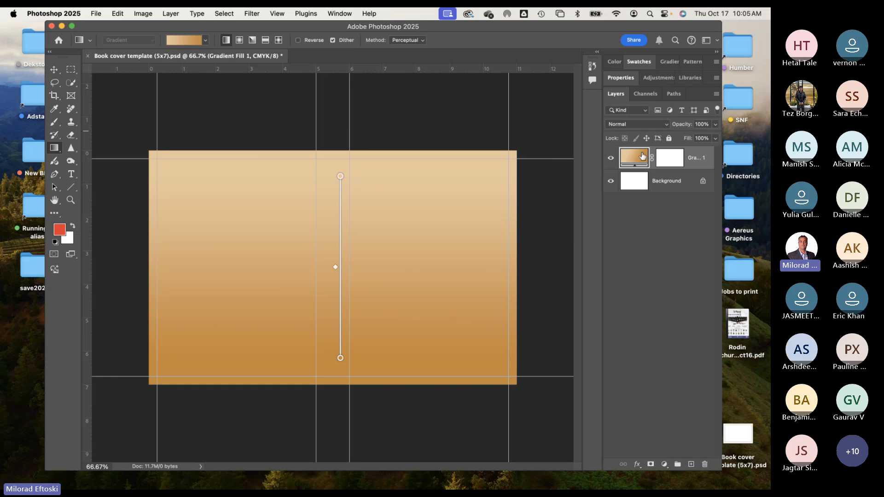
Step: Delete the white Background layer so only the gradient fill layer is left, and deselect all layers
click(631, 213)
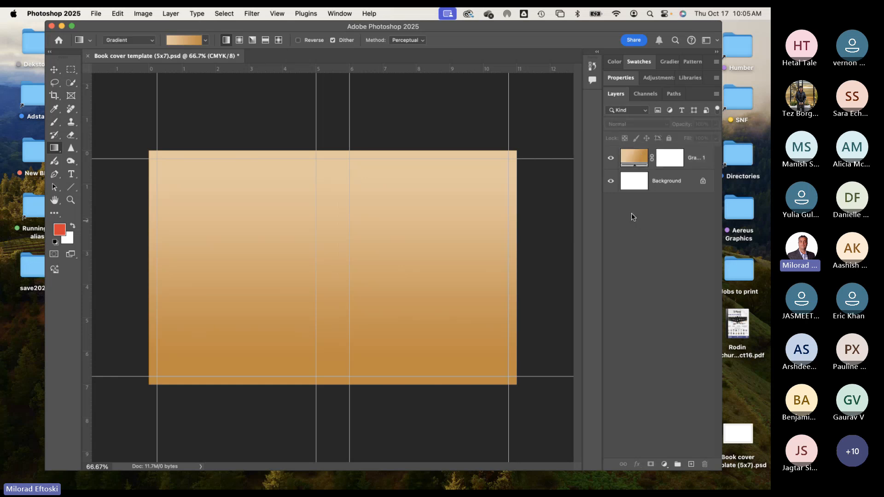
click(663, 189)
click(665, 221)
click(663, 184)
key(BackSpace)
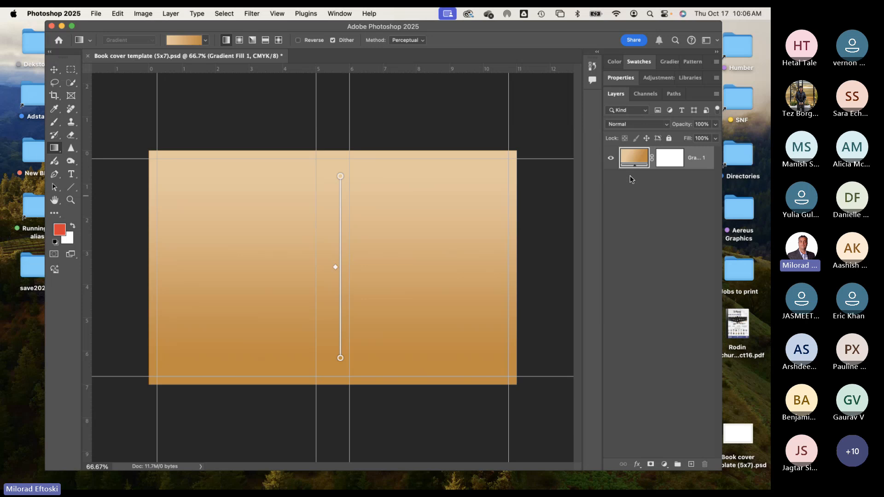
click(637, 223)
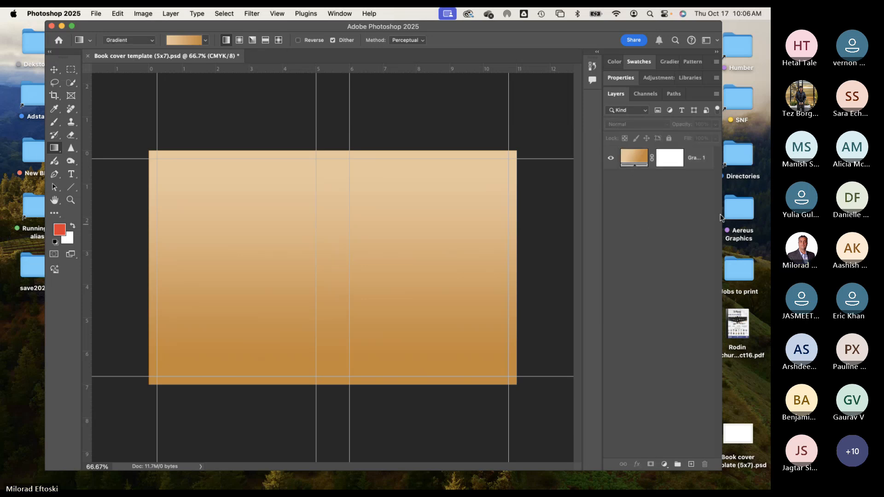
Step: Place the scratch-old-hardwood JPG from the desktop's "Book Cover ex" folder as an embedded image
click(91, 14)
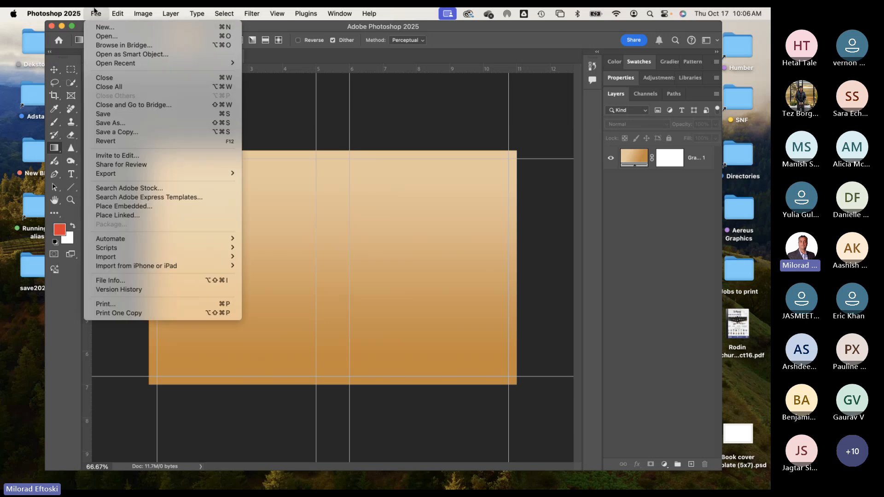
click(151, 205)
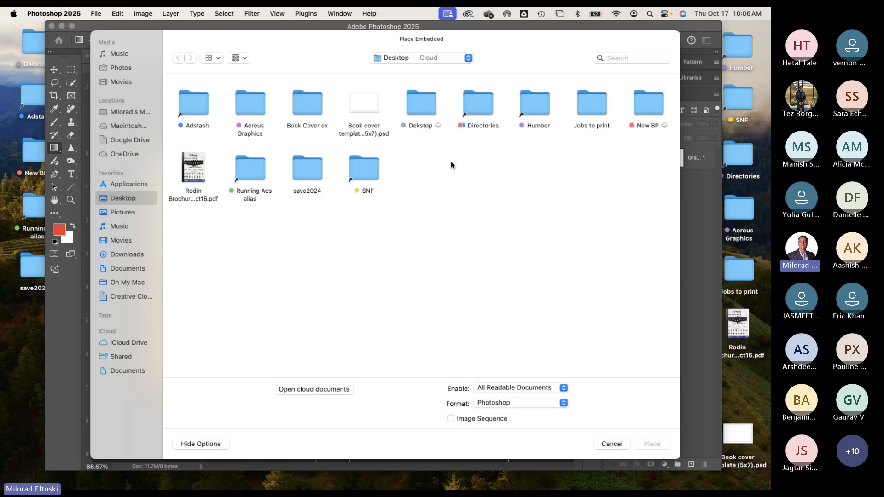
double_click(303, 101)
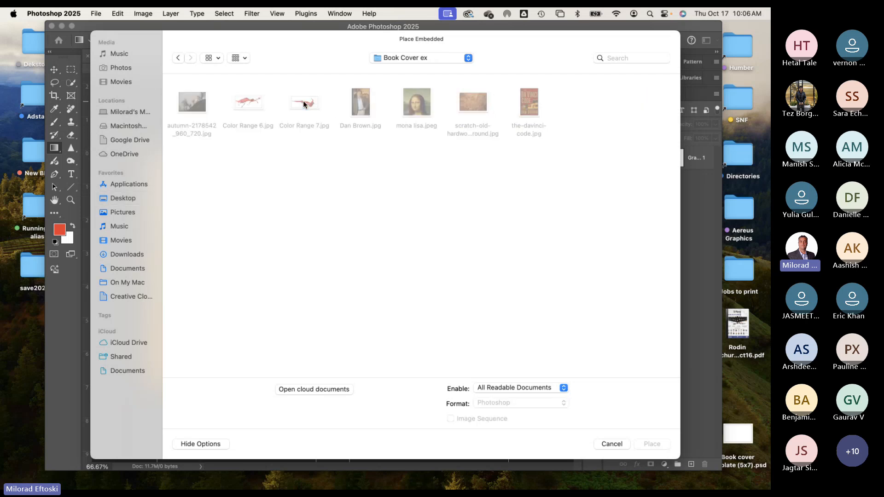
click(473, 104)
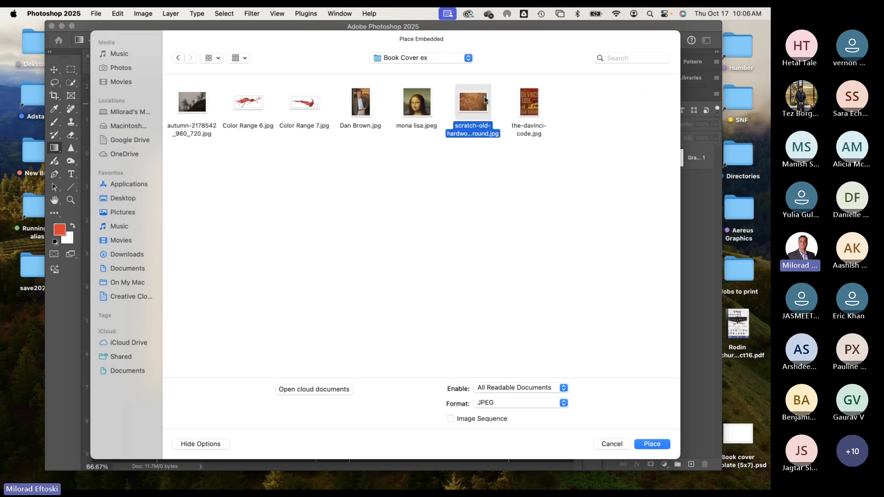
double_click(475, 103)
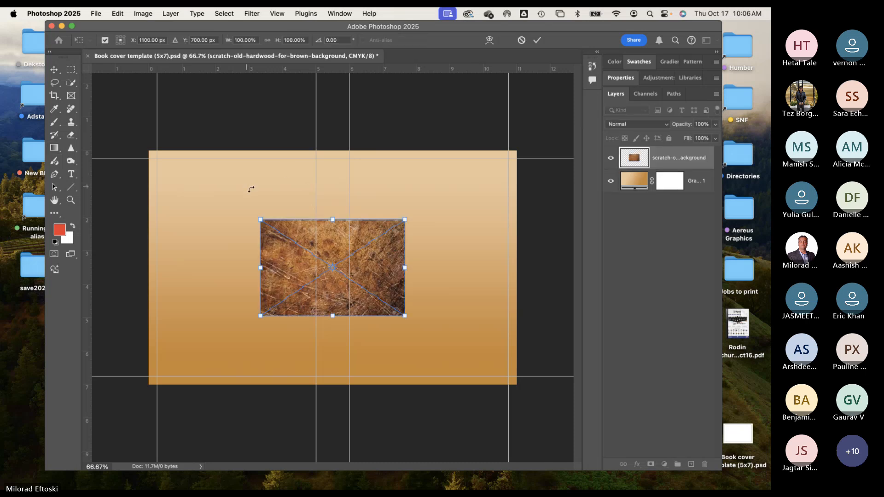
Step: Stretch the placed wood texture to cover the whole page, about 253.85% wide and 242.73% high, and commit the transform
drag(259, 220, 148, 151)
drag(405, 317, 518, 388)
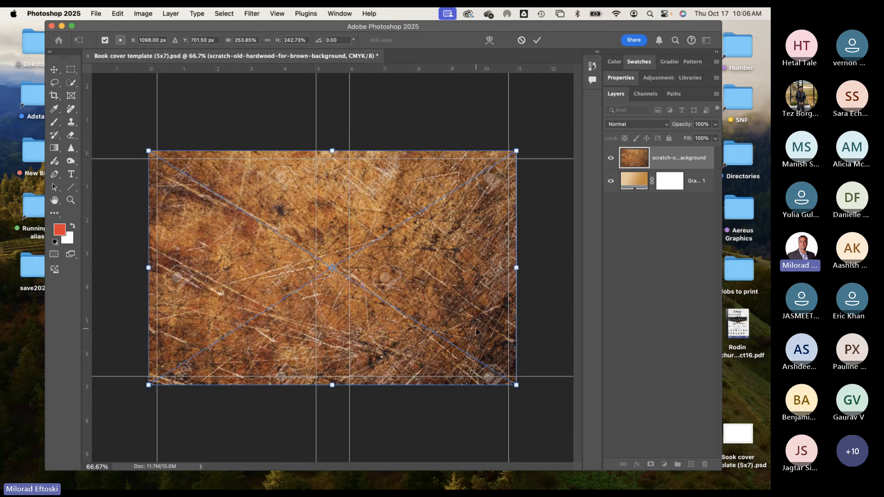
key(Return)
key(g)
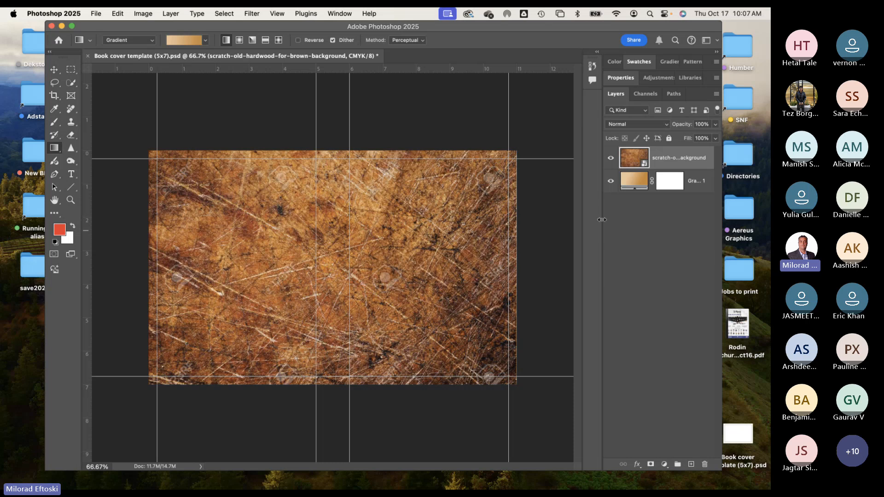
Step: Toggle the wood texture layer off and on to compare it with the gradient beneath
click(612, 159)
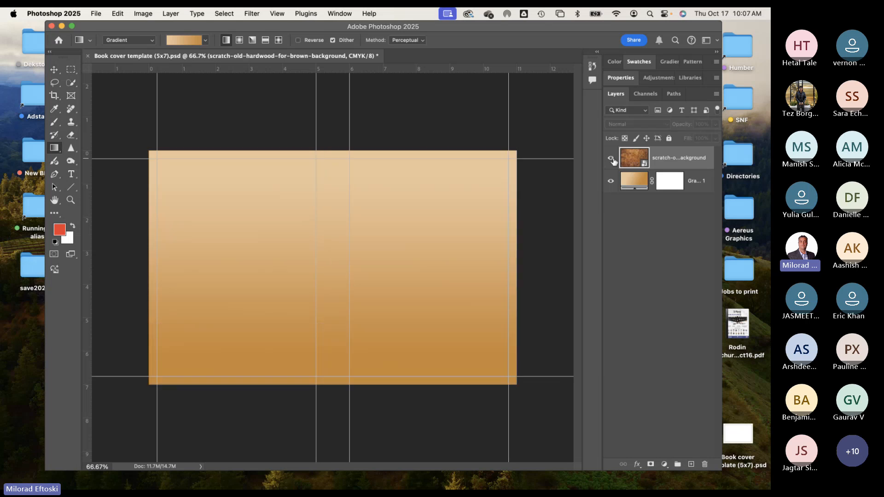
click(612, 158)
click(611, 158)
click(612, 159)
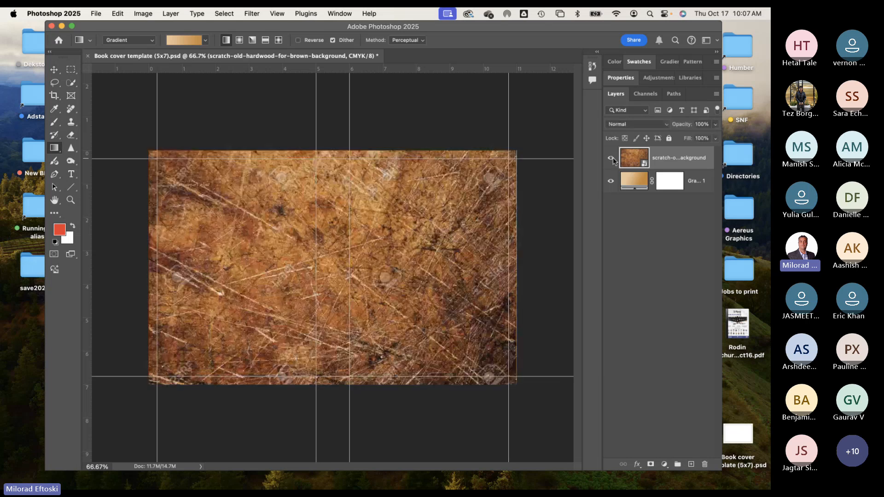
Step: Set the wood texture layer's blend mode to Soft Light and toggle its visibility to check the blend with the gradient
click(636, 125)
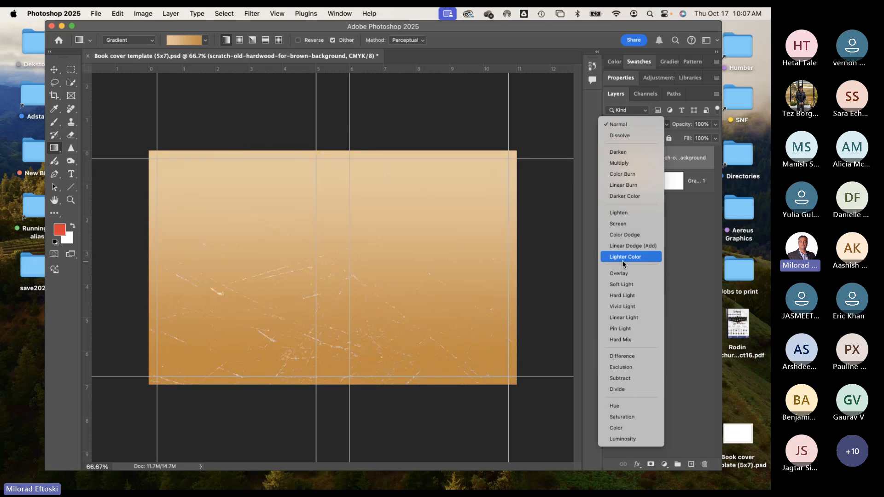
click(621, 285)
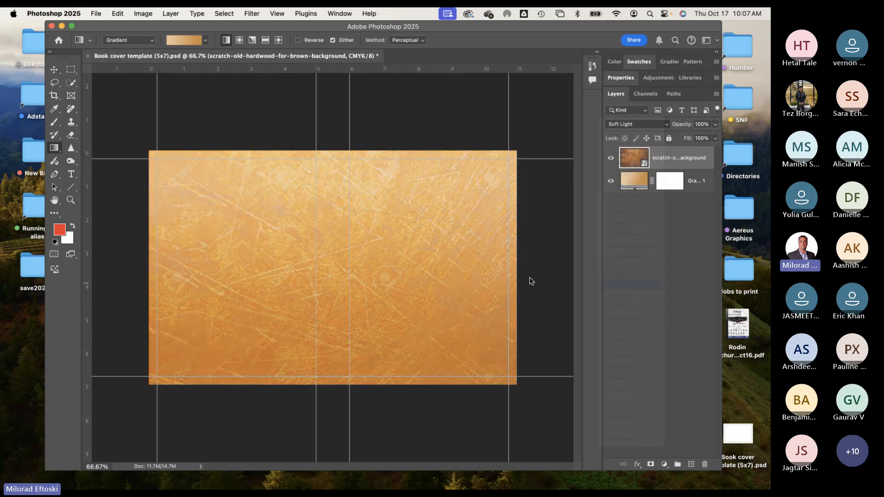
click(611, 159)
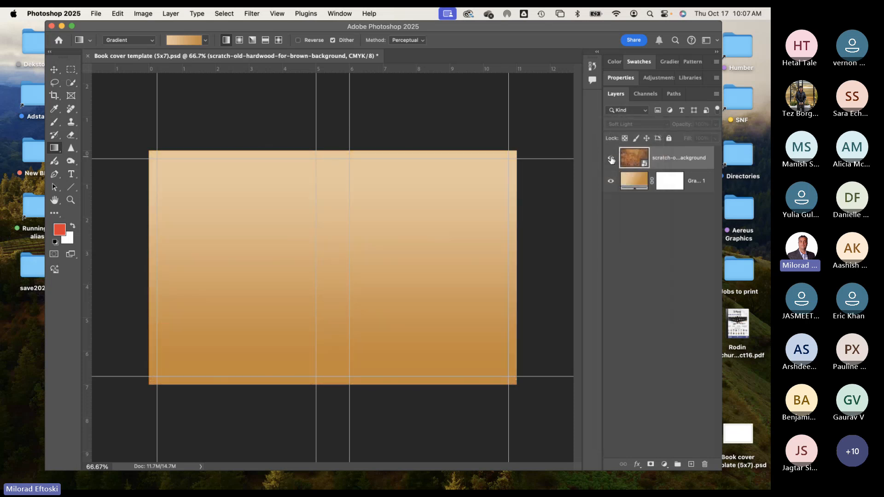
click(611, 159)
click(611, 158)
click(611, 159)
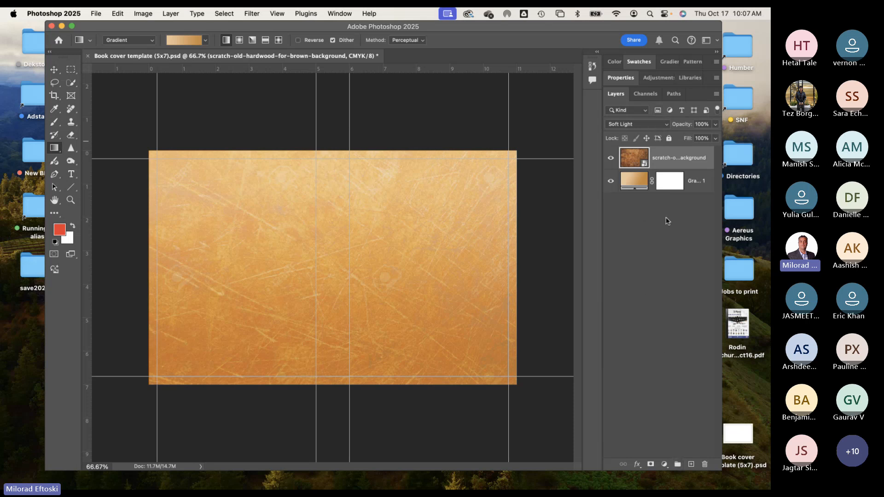
Step: Group the wood texture and gradient layers together into a new group named BG
click(696, 182)
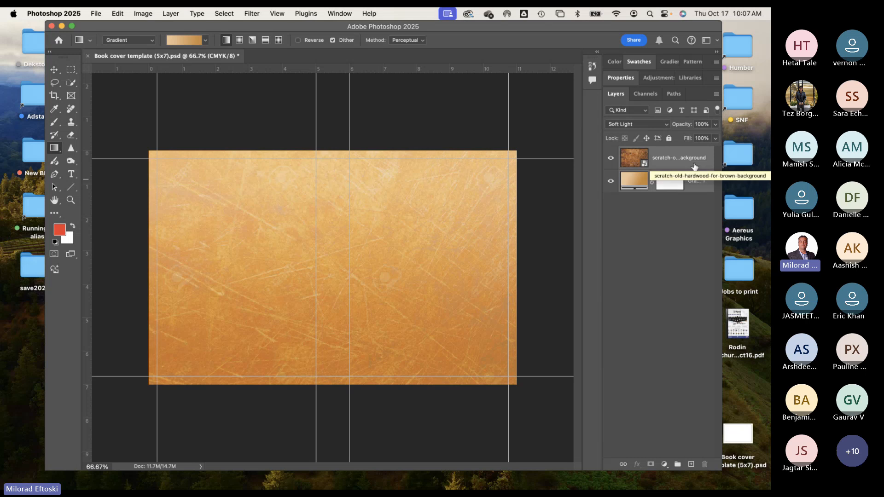
right_click(695, 167)
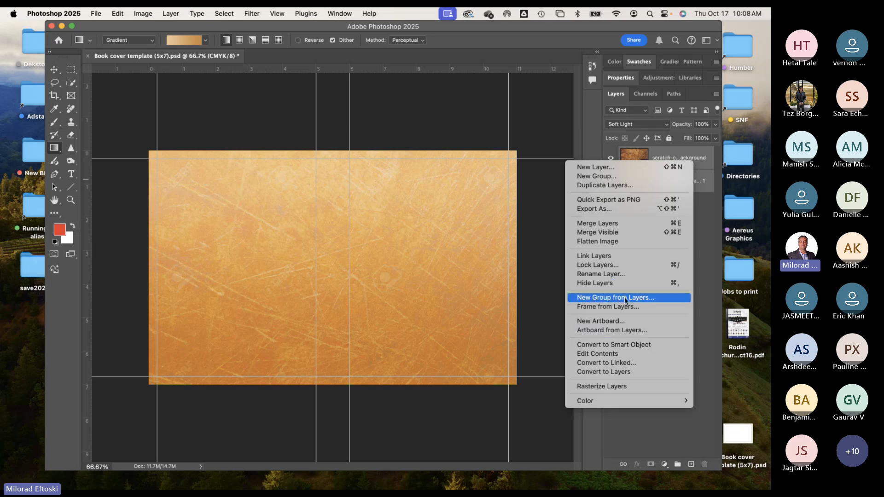
click(708, 266)
click(717, 94)
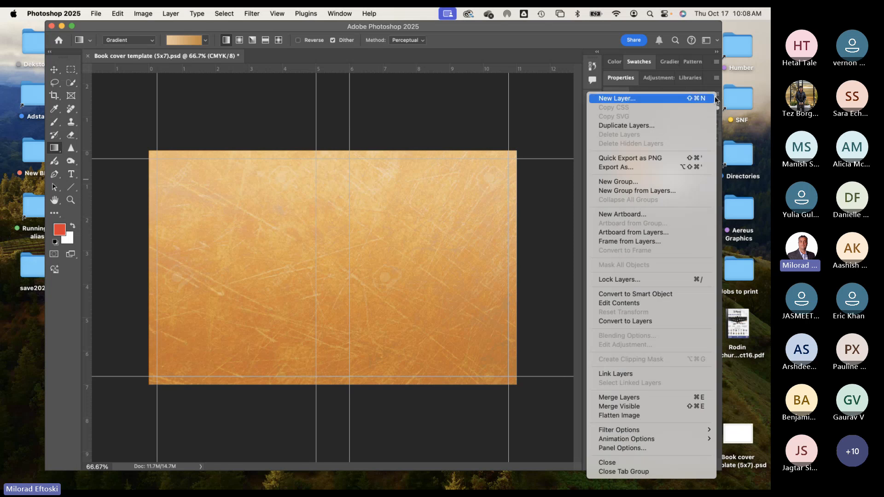
click(649, 192)
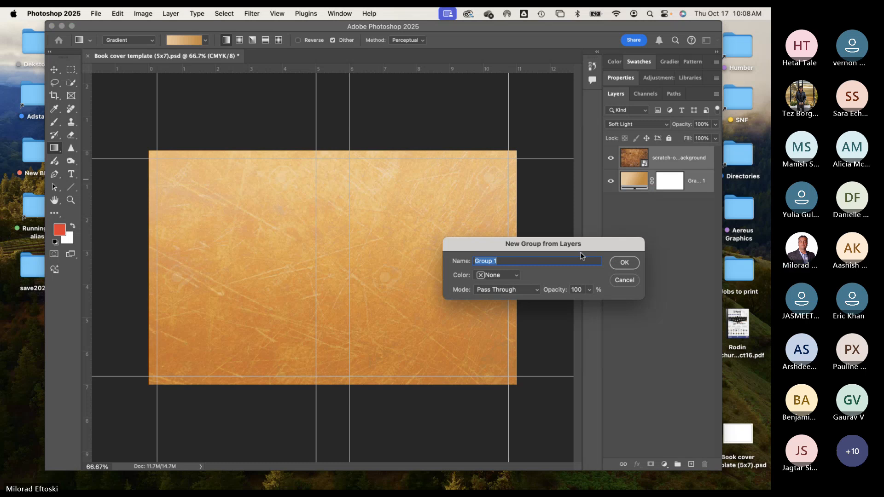
text(BG)
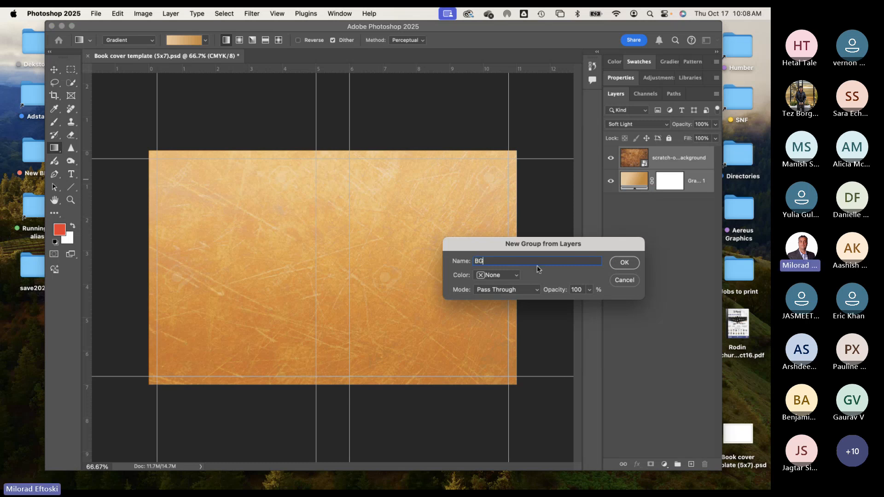
click(624, 262)
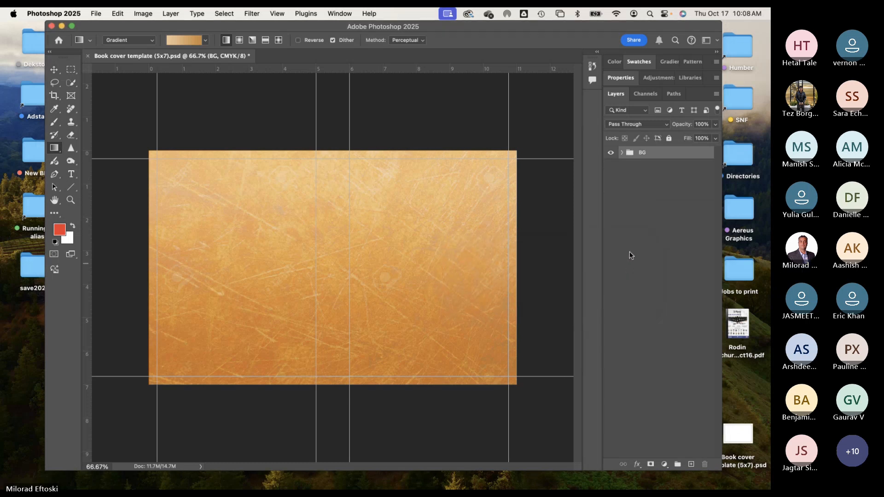
Step: Toggle the BG group's visibility and expand and collapse it to check the layers it holds
click(610, 155)
click(610, 155)
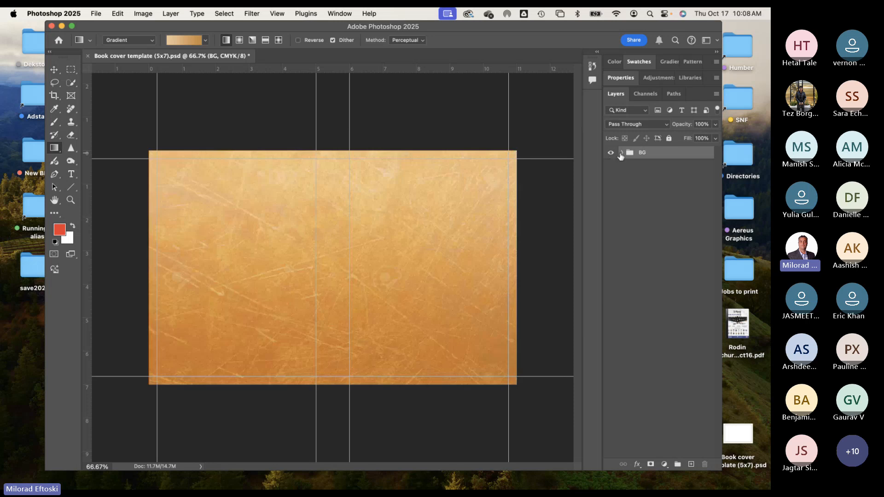
click(620, 153)
click(620, 153)
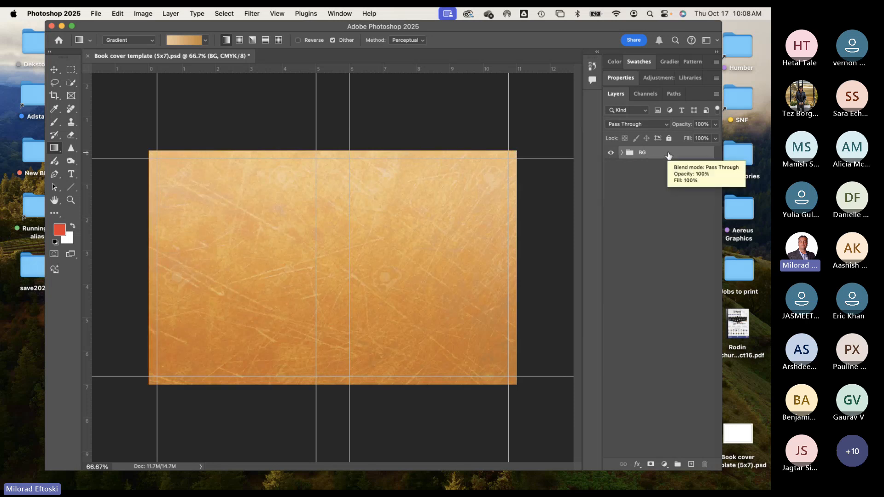
Step: Add a new empty group above the BG group and name it Front
click(648, 208)
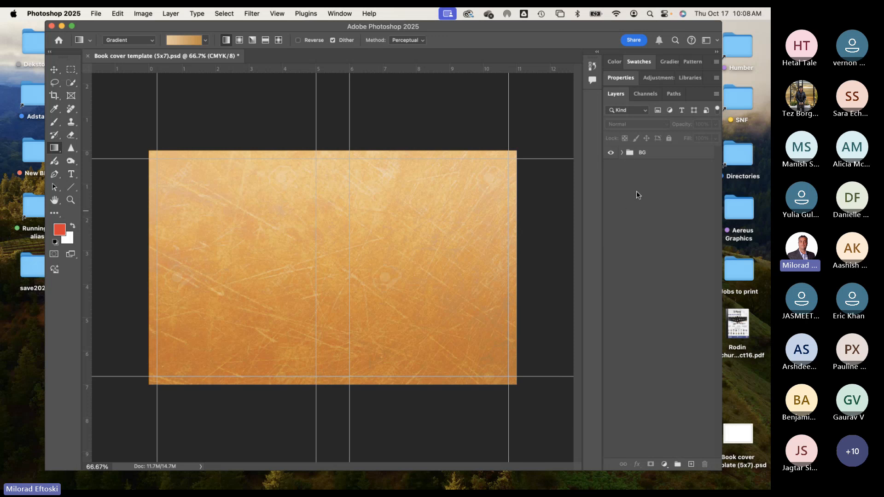
click(676, 464)
double_click(649, 152)
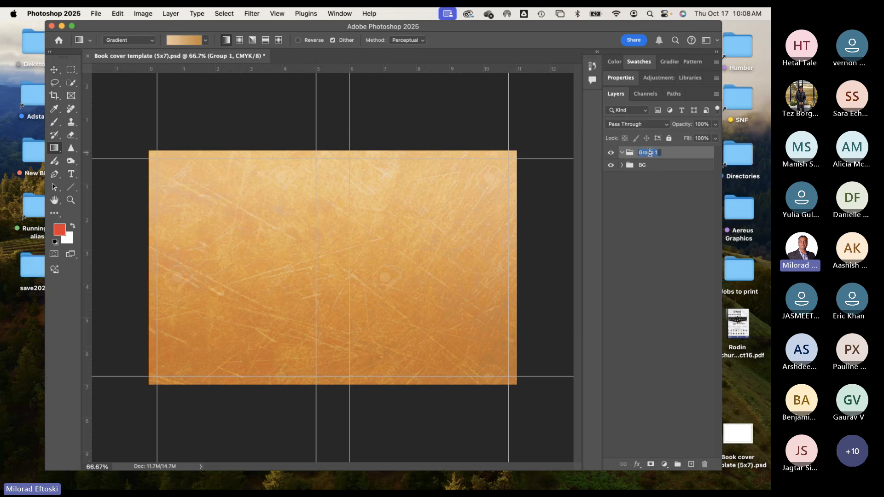
text(Front)
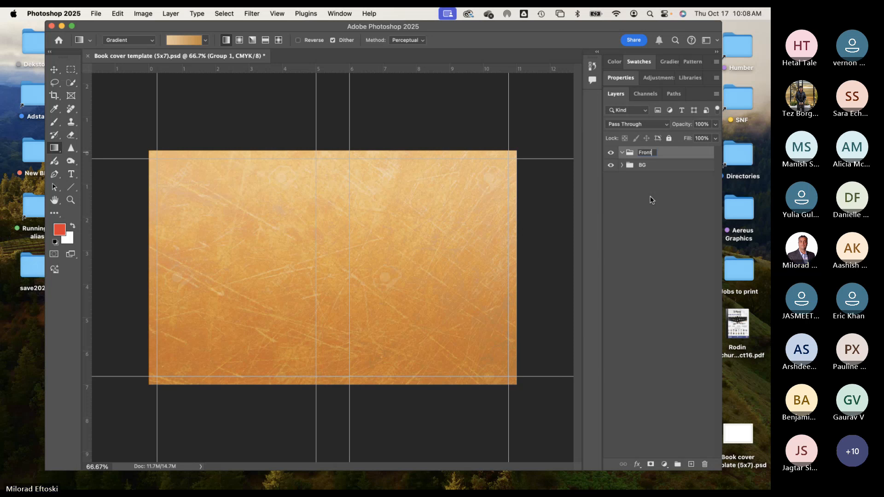
click(657, 156)
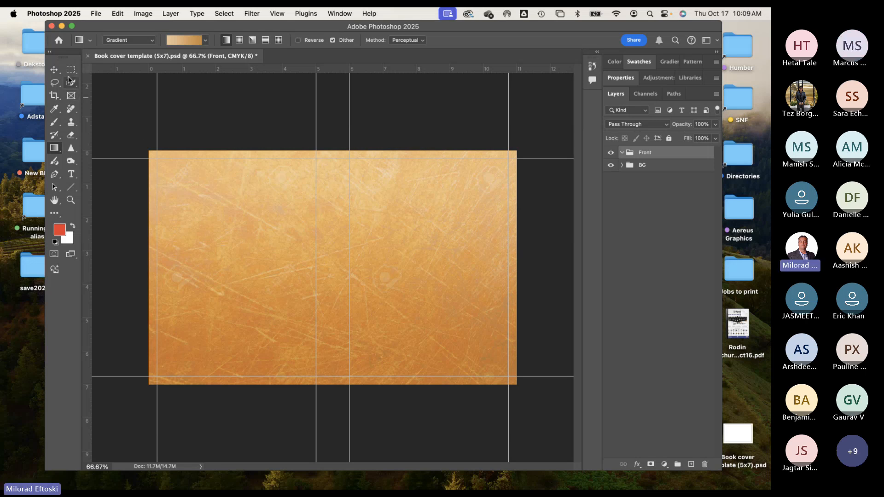
Step: Activate the Move tool, shrink the Photoshop window and switch to Adobe Illustrator 2025
click(54, 69)
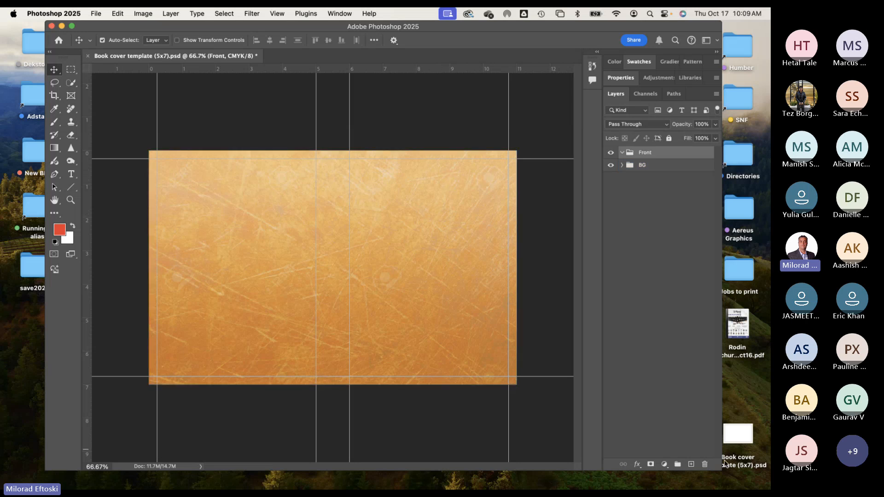
drag(715, 466, 659, 443)
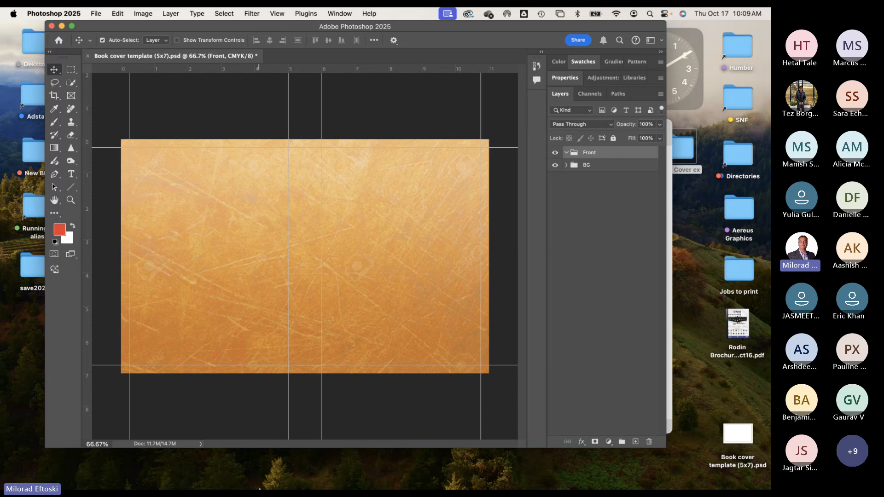
mouse_move(263, 485)
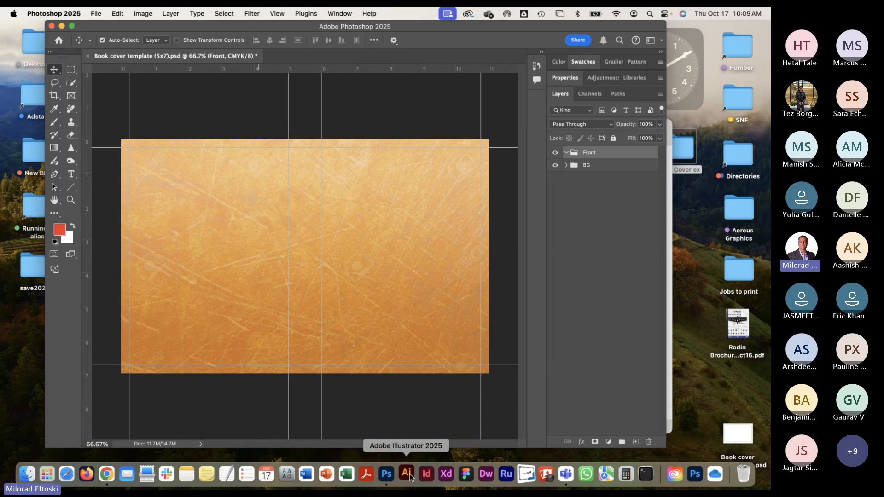
click(409, 477)
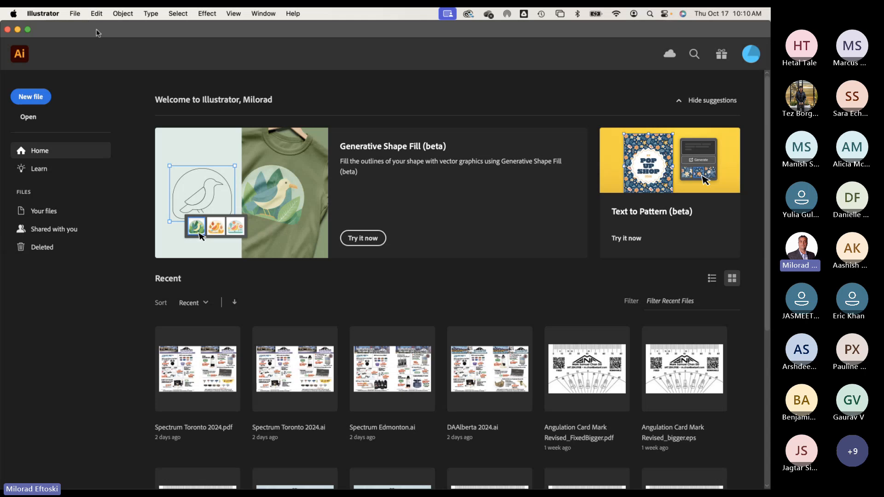
Step: Start a new document from the Print Letter preset and set its units to inches
click(37, 98)
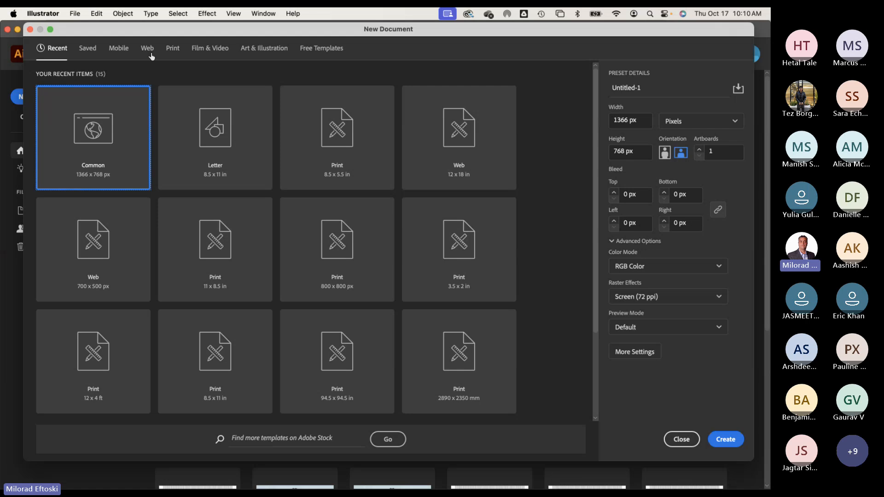
click(170, 51)
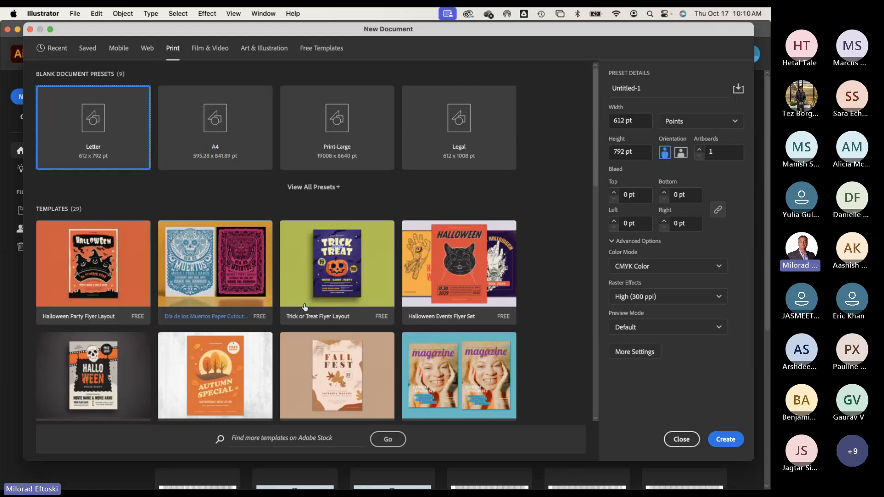
scroll(332, 318, down, 5)
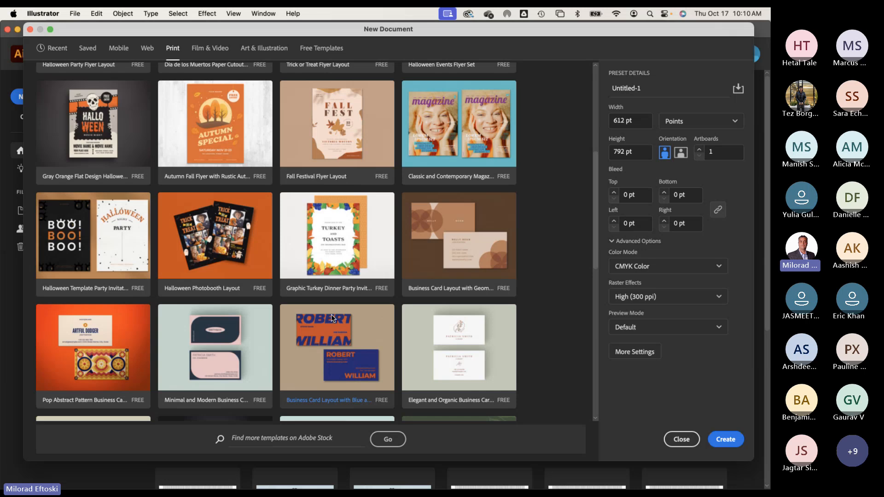
scroll(278, 303, up, 5)
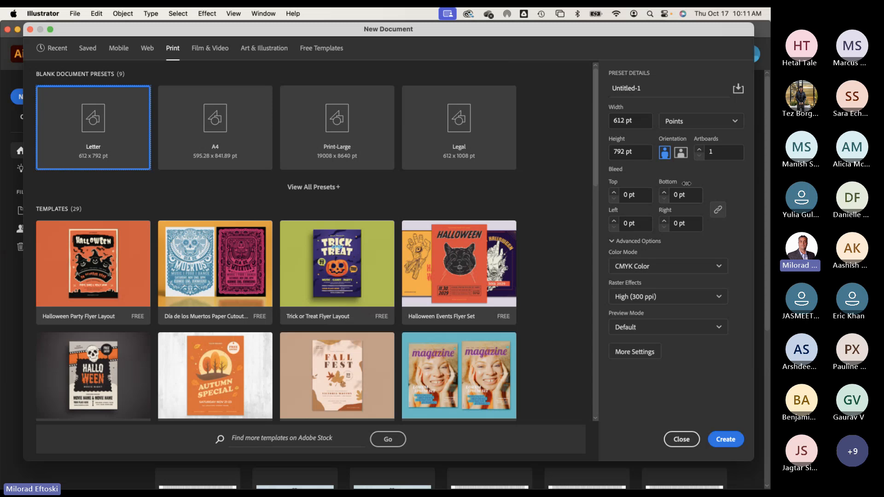
click(712, 124)
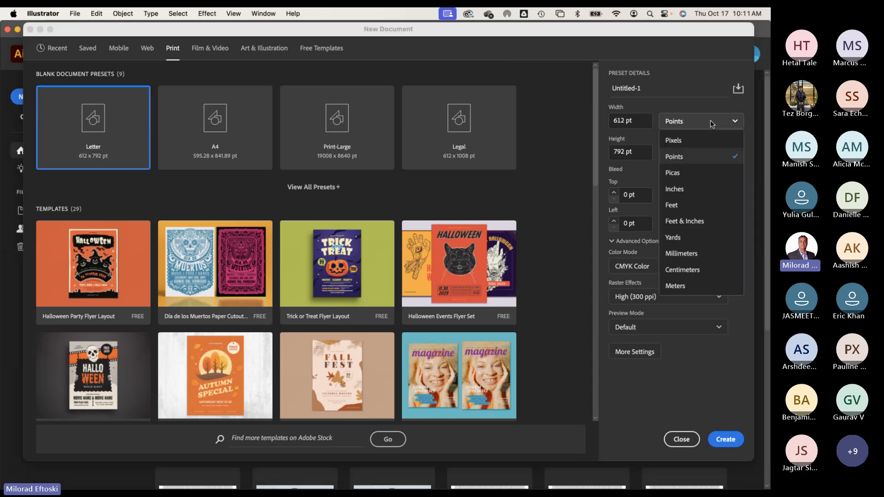
click(724, 198)
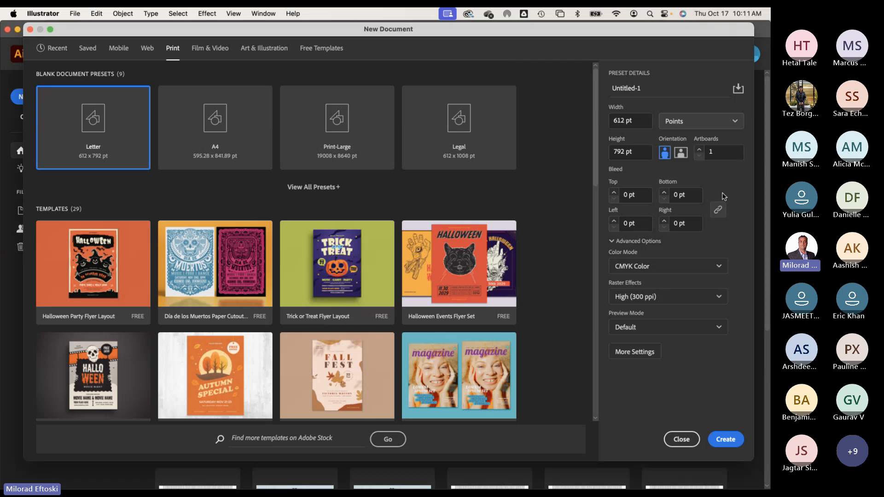
Step: Set the new document's size to 5 in wide by 7 in high and create it
click(617, 119)
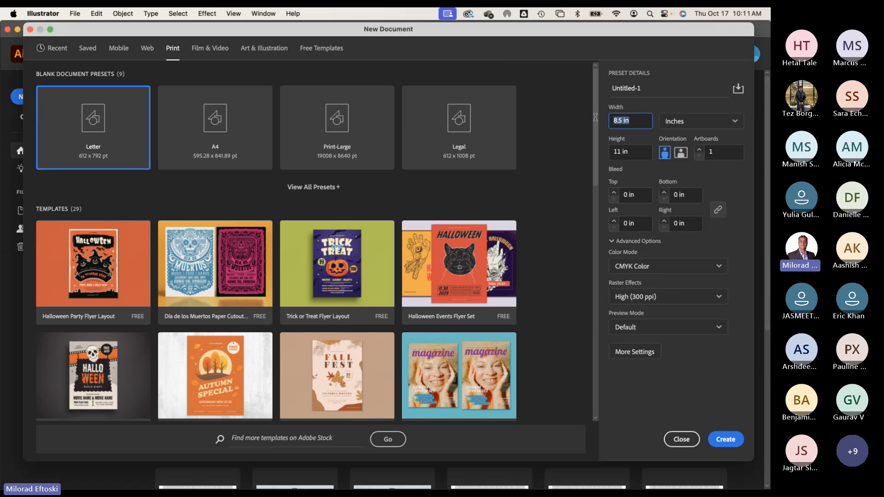
text(7)
key(Tab)
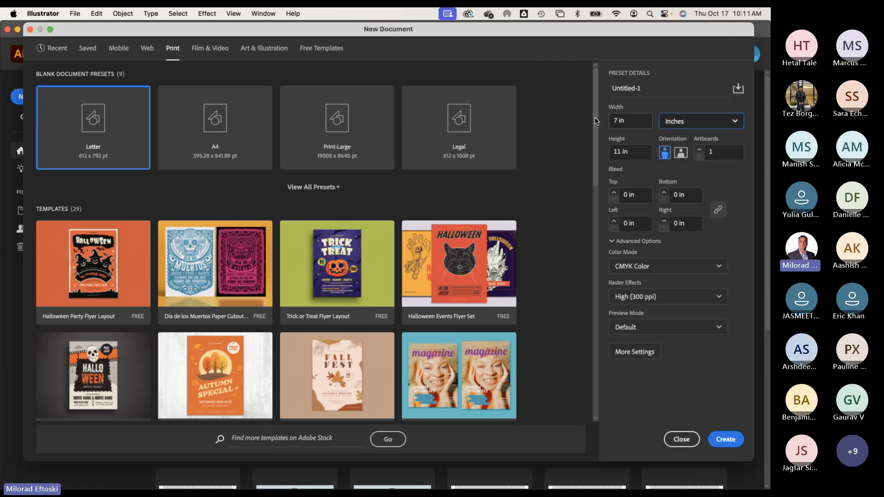
key(shift+Tab)
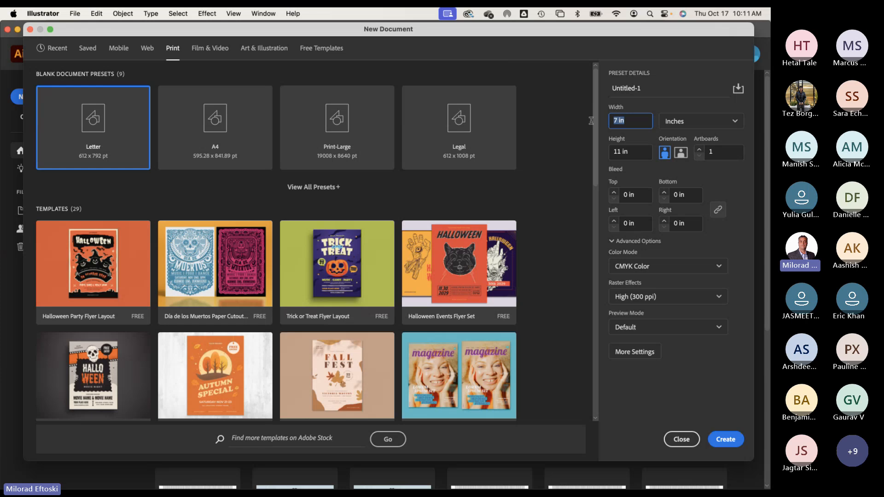
key(Tab)
key(Tab)
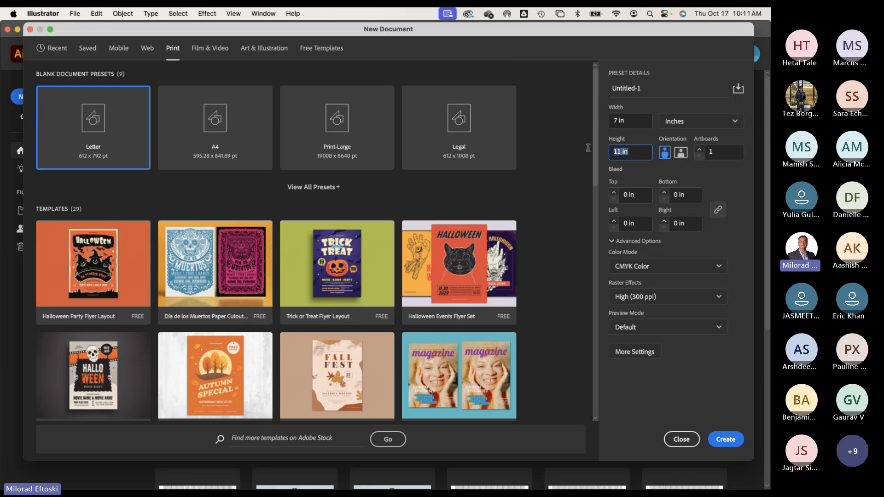
text(7)
key(shift+Tab)
key(shift+Tab)
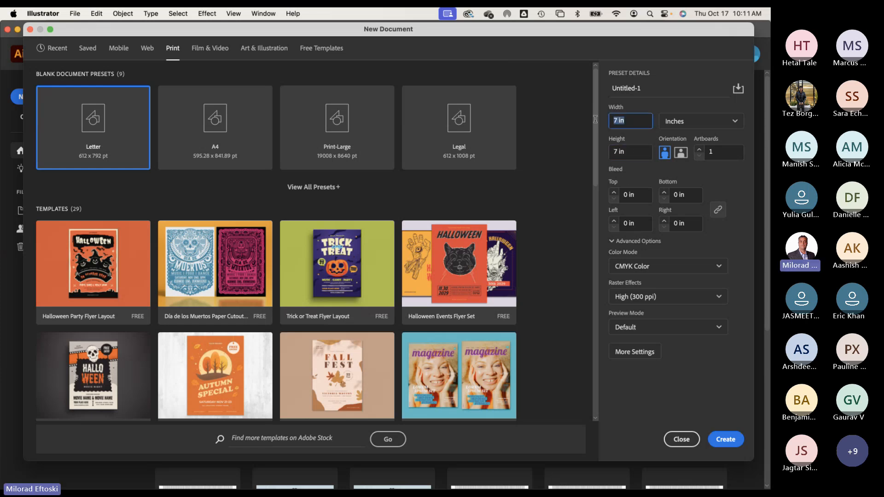
text(5)
click(642, 153)
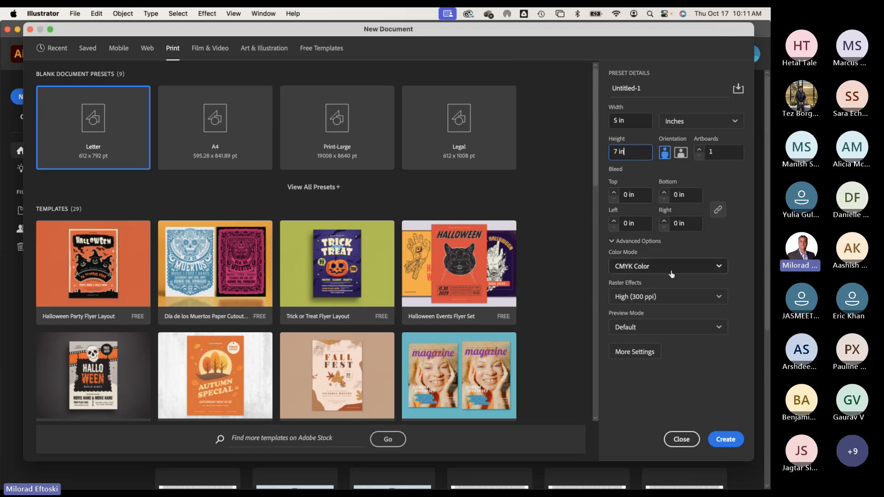
click(720, 438)
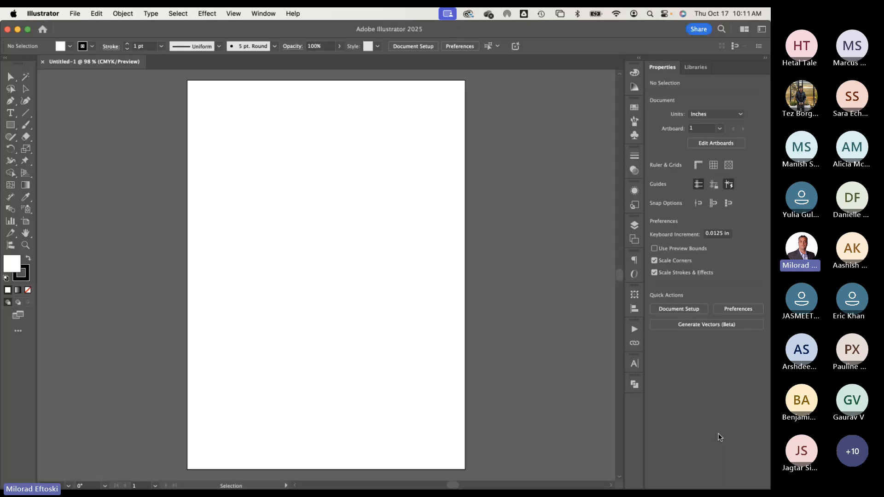
Step: Switch between Illustrator and Photoshop to compare the blank artboard with the book cover, ending in Illustrator
key(super+minus)
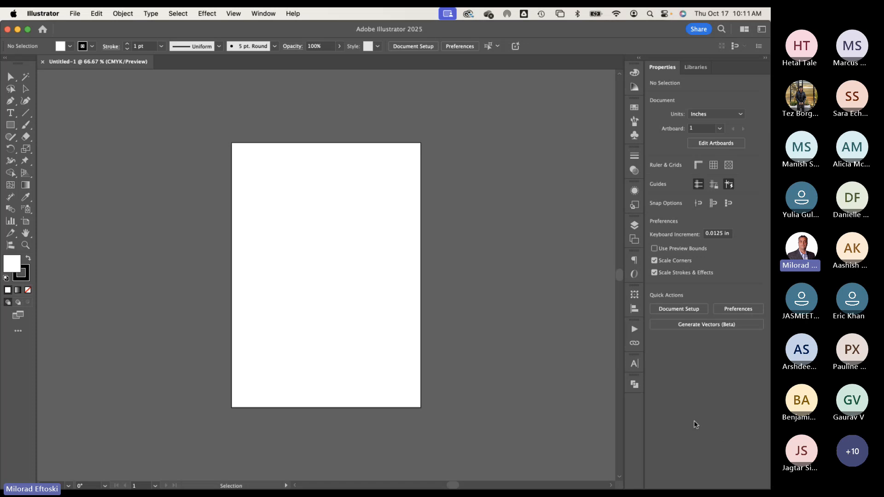
key(super+Tab)
key(super+Tab)
key(super+Tab)
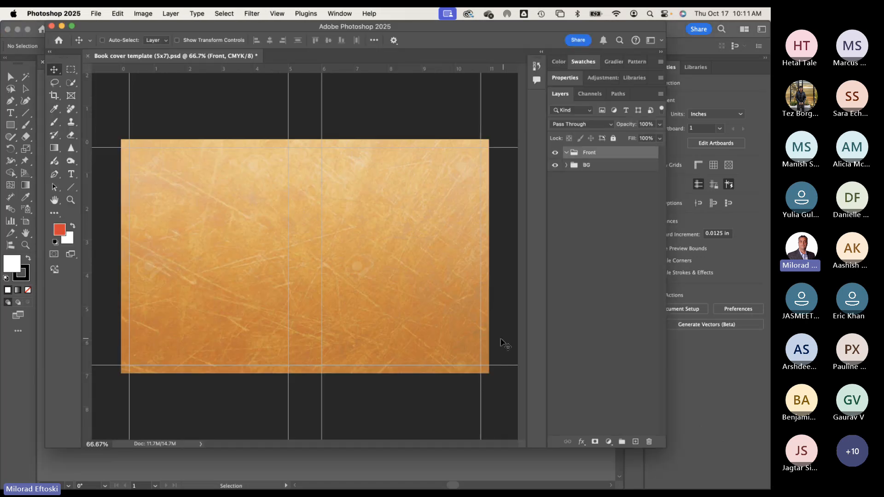
key(super+Tab)
key(super+Tab)
key(super+Tab)
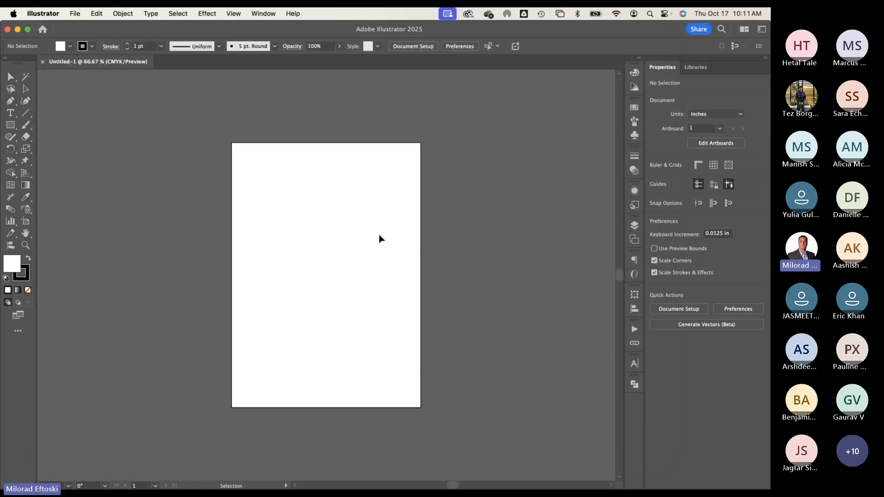
key(super+Tab)
key(super+Tab)
Step: Add a point text reading "DA" in the upper part of the artboard
click(11, 114)
click(281, 219)
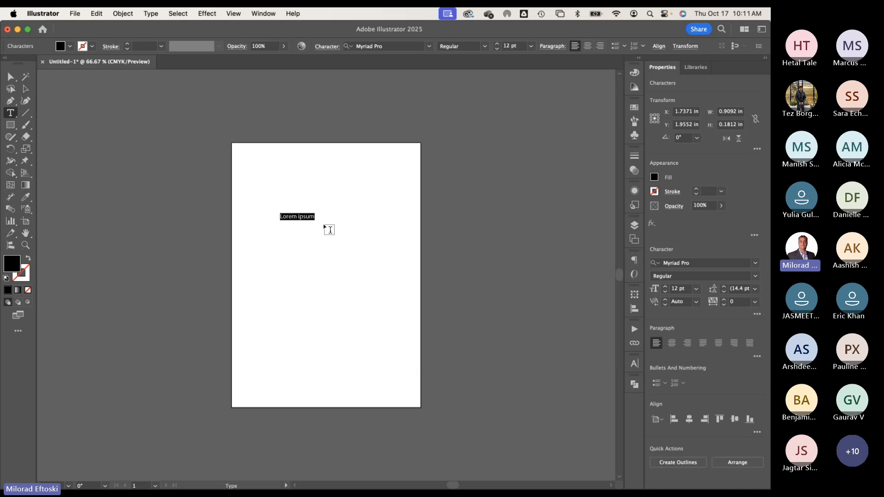
text(DA)
key(Escape)
Step: Scale up the DA text proportionally to about a quarter of the artboard's width and deselect it
click(26, 89)
click(284, 216)
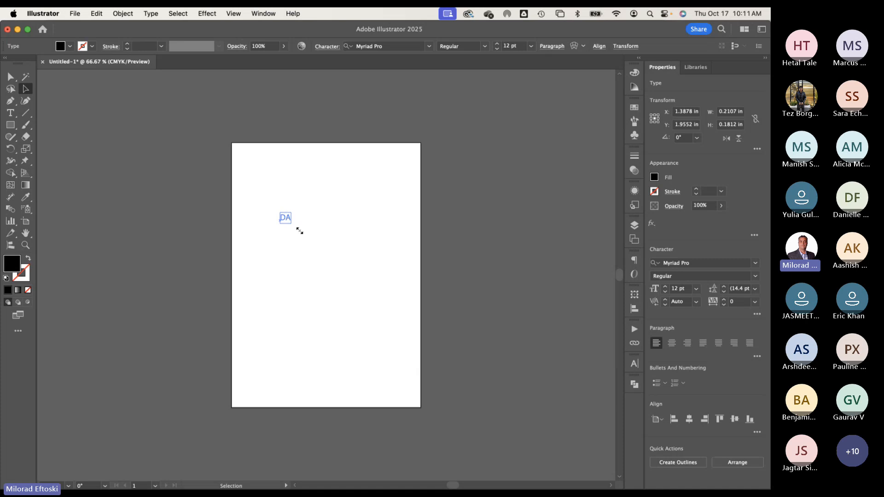
drag(297, 227, 361, 286)
click(367, 288)
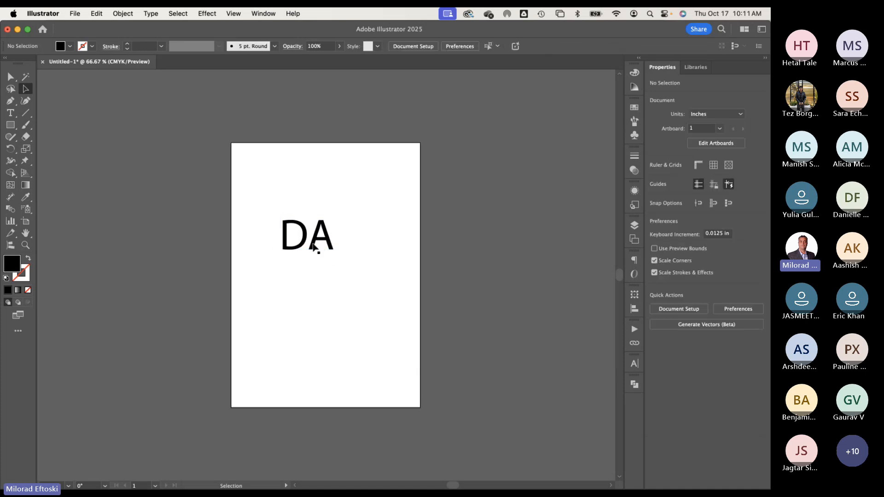
Step: Move the DA text toward the top of the artboard and enlarge it proportionally to about 104 pt
drag(317, 247, 312, 216)
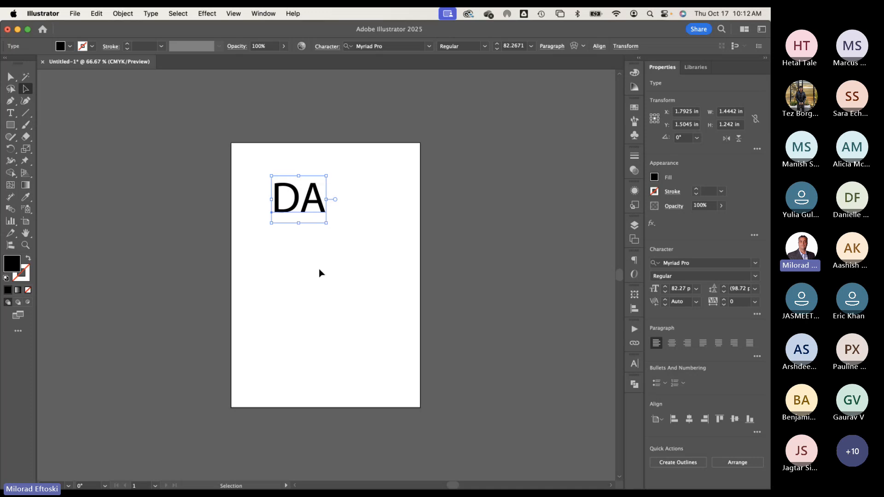
click(319, 273)
click(290, 213)
drag(326, 223, 313, 210)
click(352, 249)
click(339, 278)
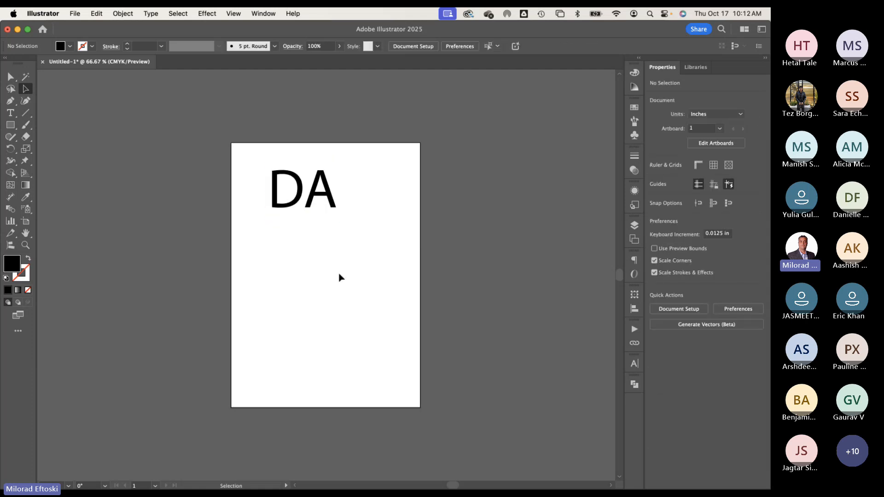
Step: Add an area text block of placeholder text about 3.88 by 3 in, raise it on the artboard, and align DA above its left edge
key(t)
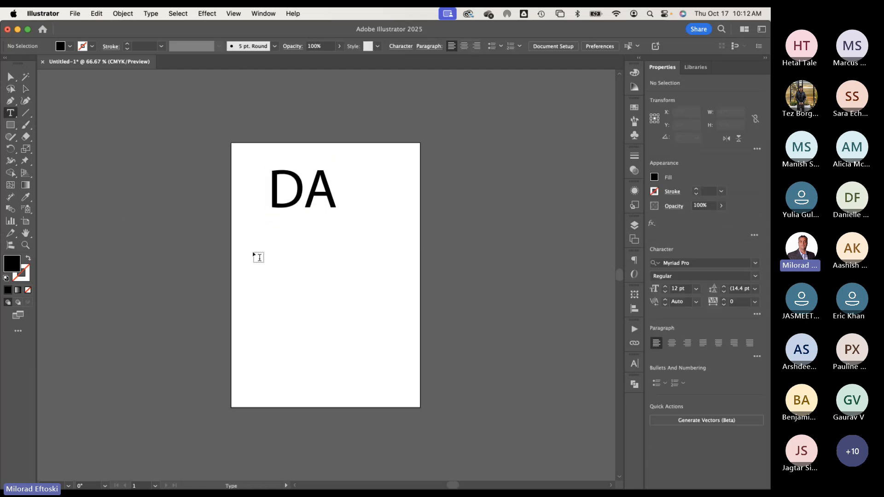
drag(249, 249, 397, 362)
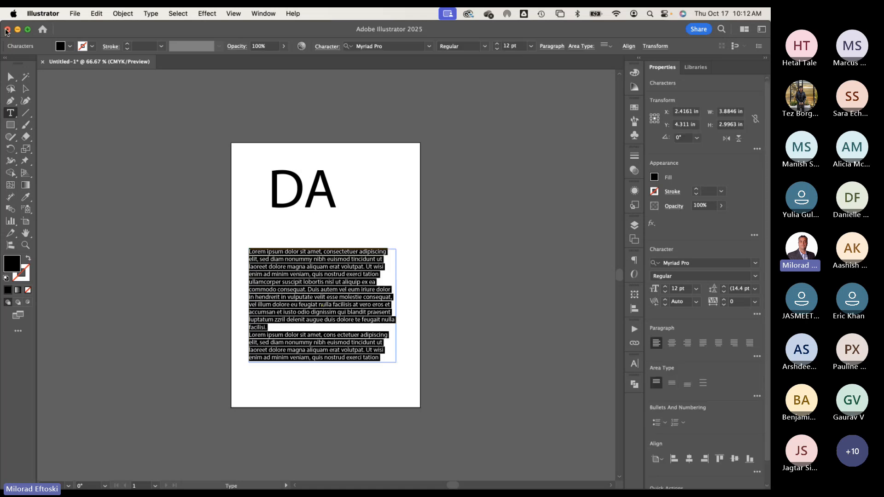
click(25, 89)
click(265, 239)
drag(280, 278, 286, 257)
drag(279, 208, 263, 213)
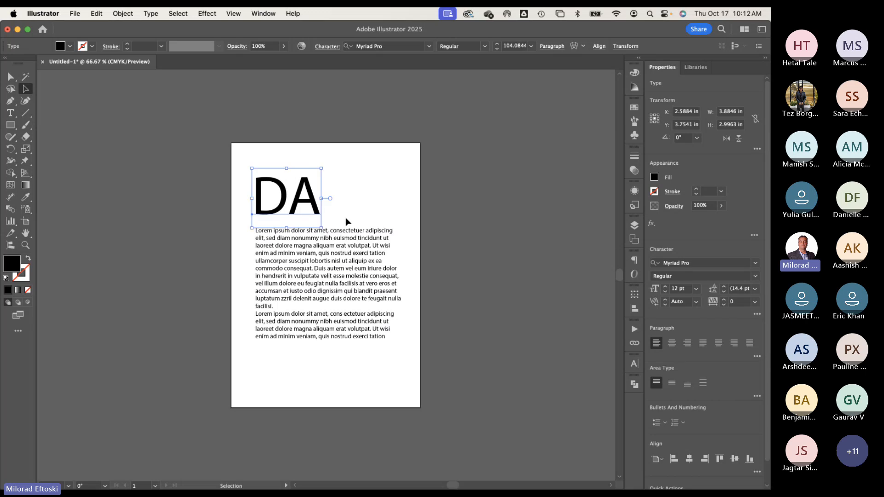
Step: Nudge the placeholder paragraph up and reshape its text frame to about 3.35 in wide by 3.98 in high
click(346, 218)
drag(348, 266, 349, 264)
click(349, 267)
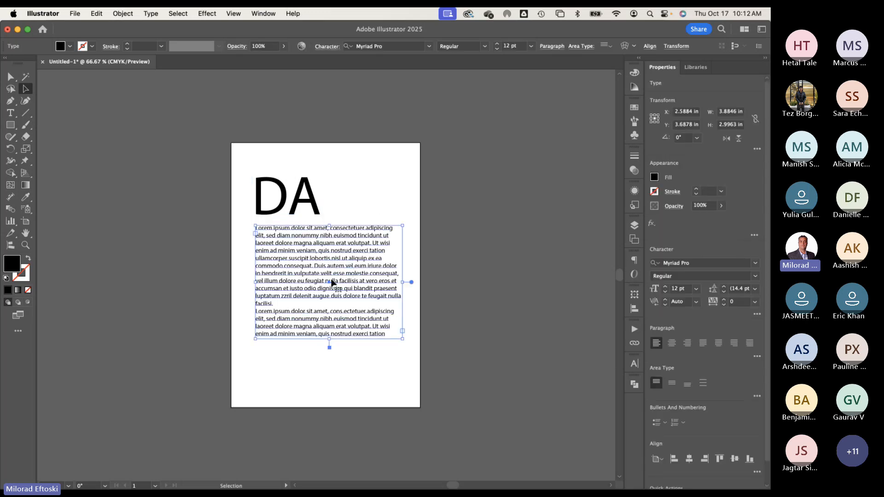
drag(404, 341, 388, 378)
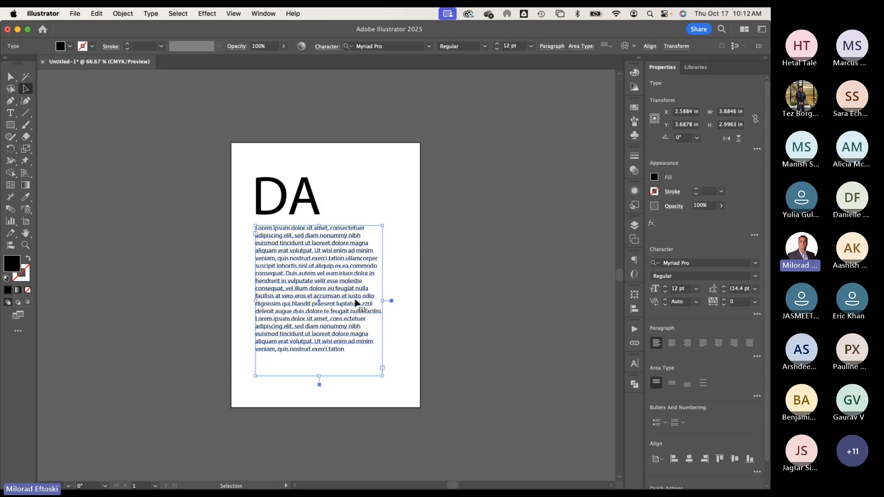
Step: Scale up the DA text proportionally to about 114 pt and deselect it
click(310, 207)
mouse_move(323, 166)
mouse_down()
mouse_move(355, 153)
mouse_move(342, 168)
mouse_up()
click(383, 185)
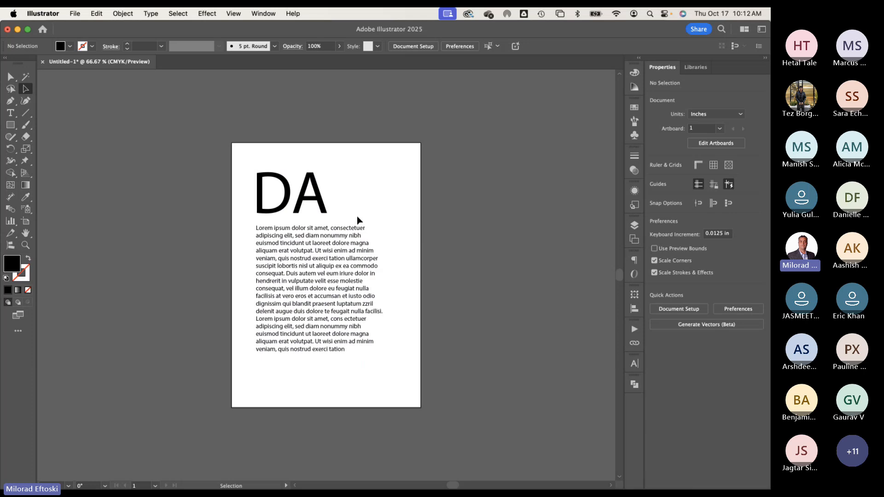
Step: Try a small 12 pt point text reading "DXf" to the right of the DA text and remove it
click(11, 113)
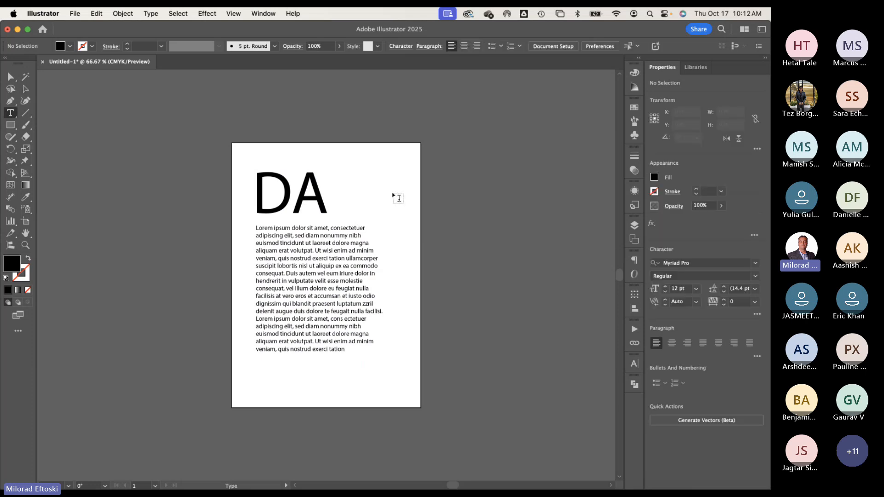
click(370, 179)
text(Dxf)
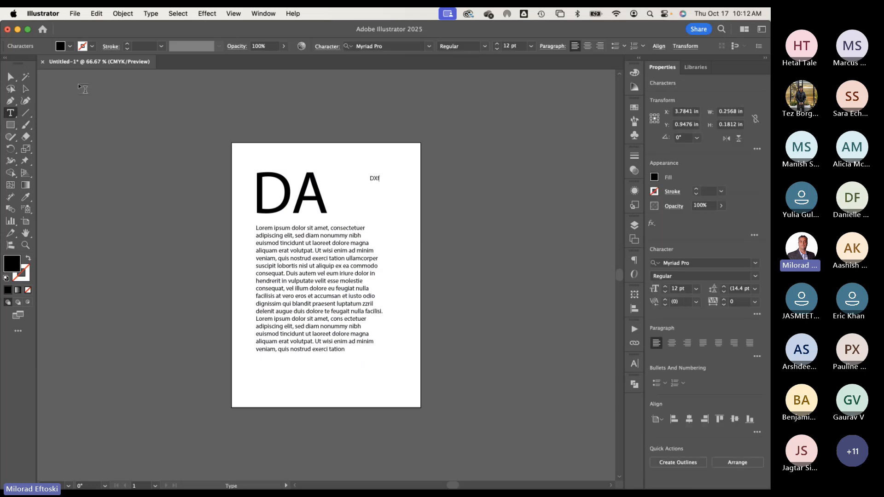
key(Escape)
drag(380, 175, 403, 171)
click(335, 233)
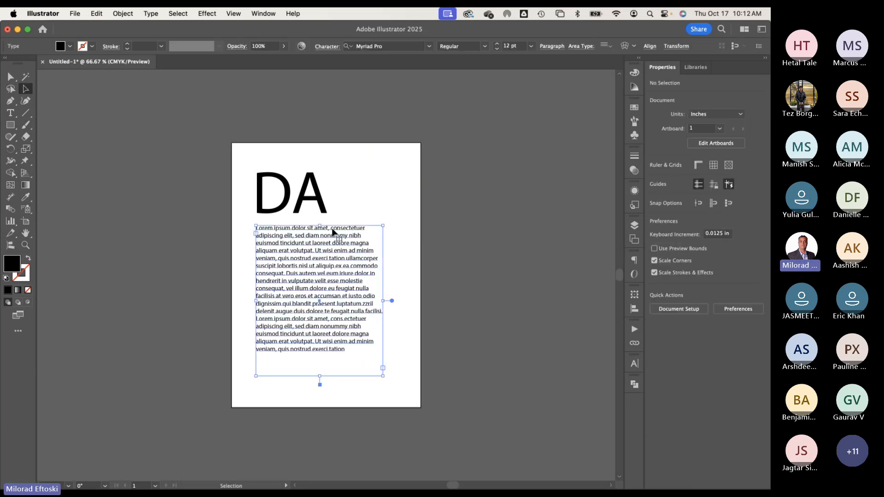
click(365, 223)
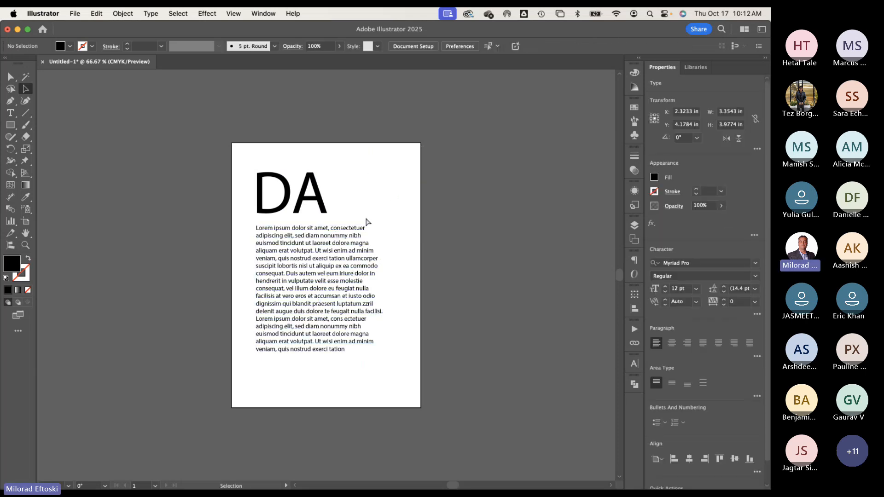
Step: Switch to Photoshop and add a red point text reading "Da Vinci" in Quotes Script 27 pt on the front cover
key(super+Tab)
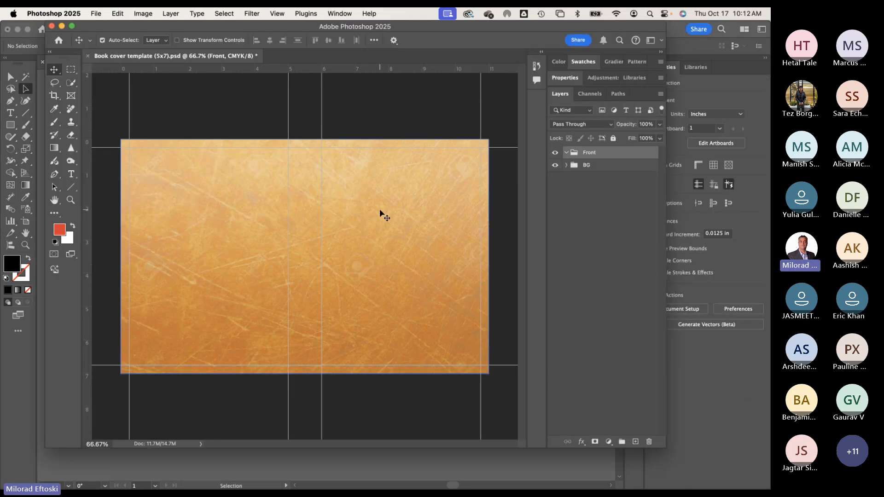
click(72, 174)
click(97, 172)
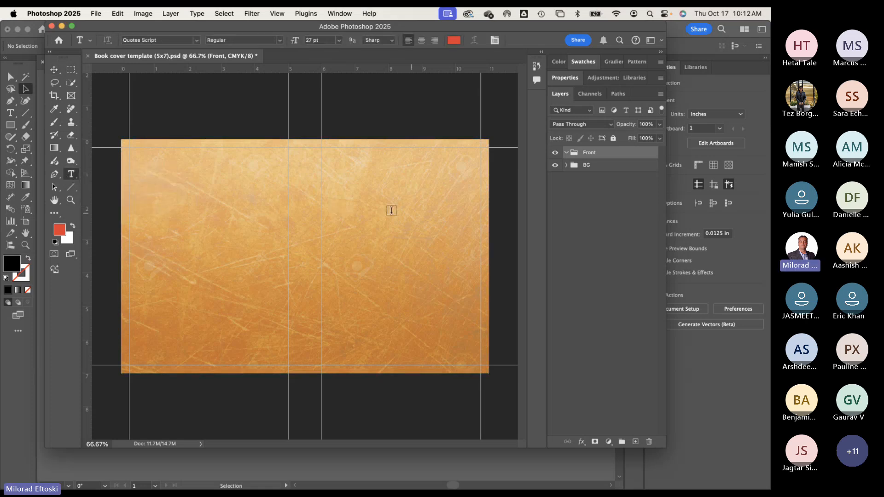
click(361, 198)
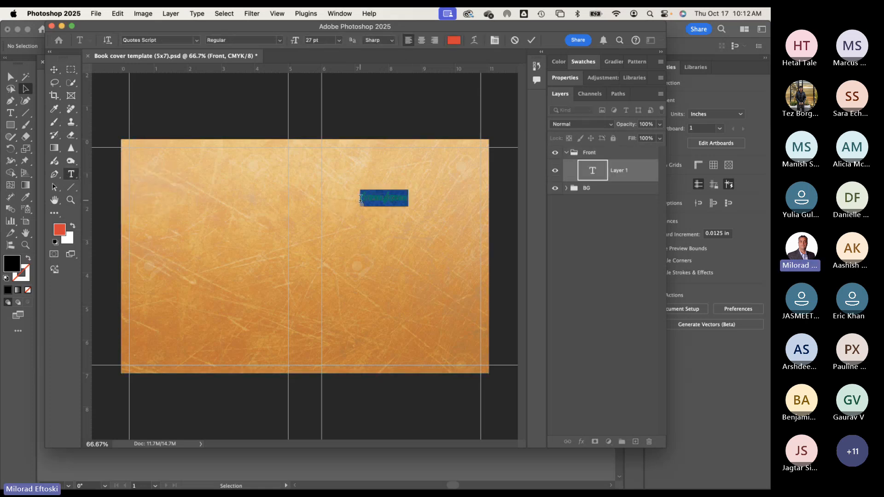
text(D)
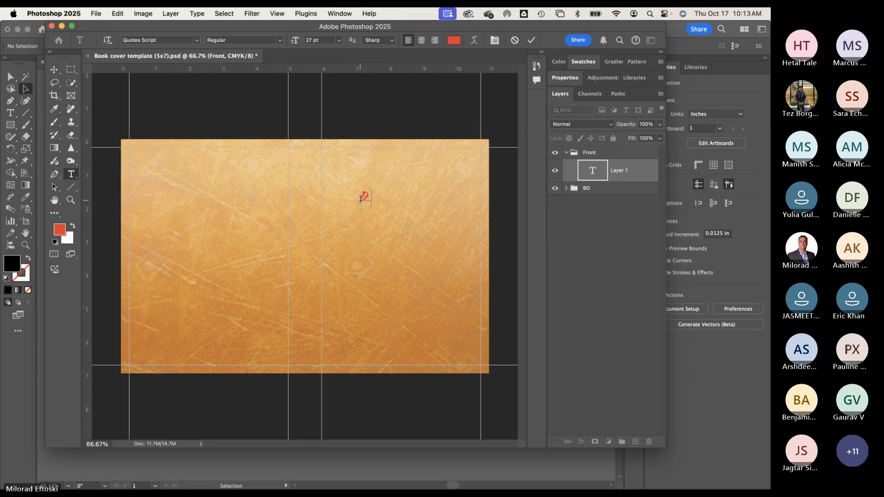
text(aVinci)
click(56, 71)
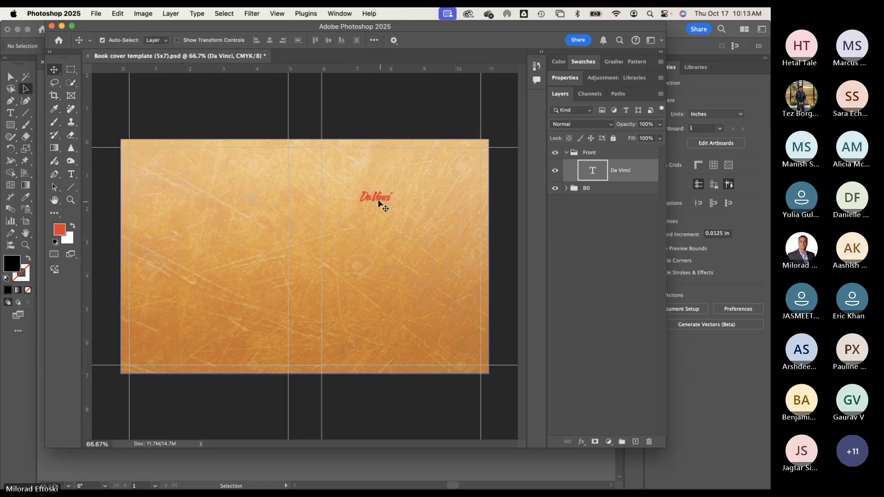
Step: Enlarge the Da Vinci text proportionally to about 88 pt and position it in the upper part of the front cover
drag(378, 203, 371, 184)
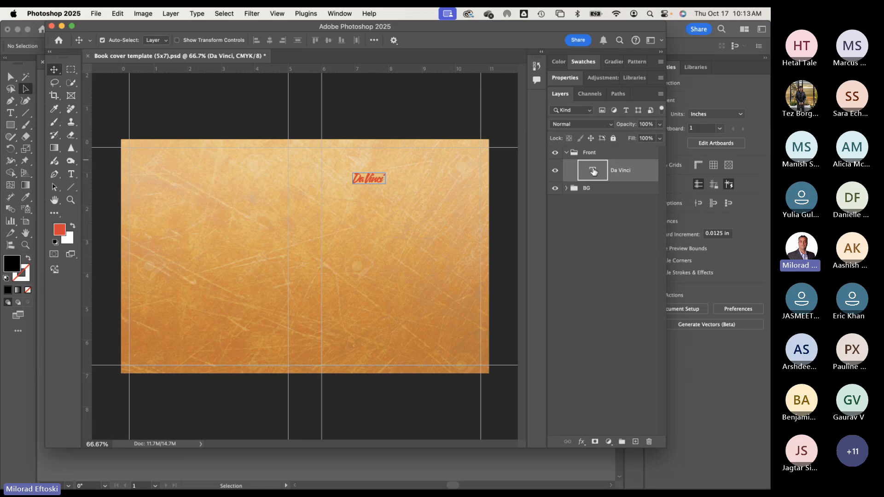
key(super+t)
drag(386, 191, 462, 230)
key(Return)
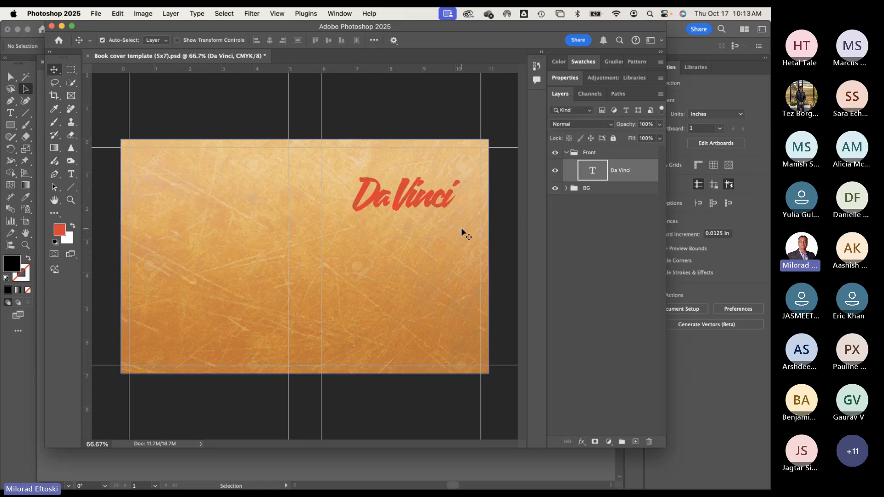
drag(409, 206, 403, 198)
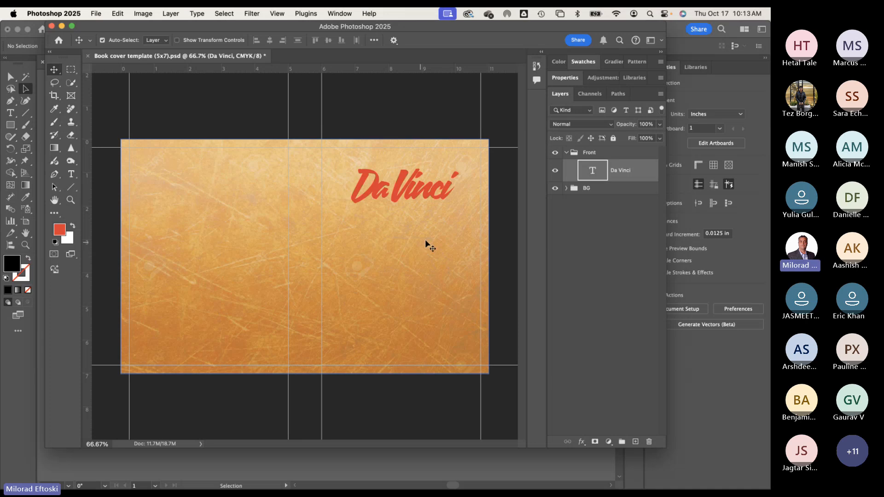
Step: Add a paragraph text box with placeholder text below the Da Vinci title, narrow it slightly, and center it under the title
key(t)
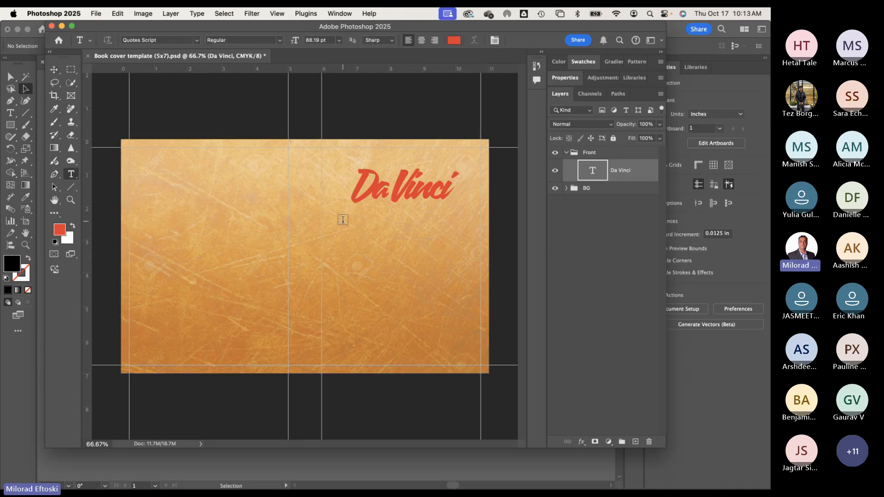
drag(343, 222, 466, 348)
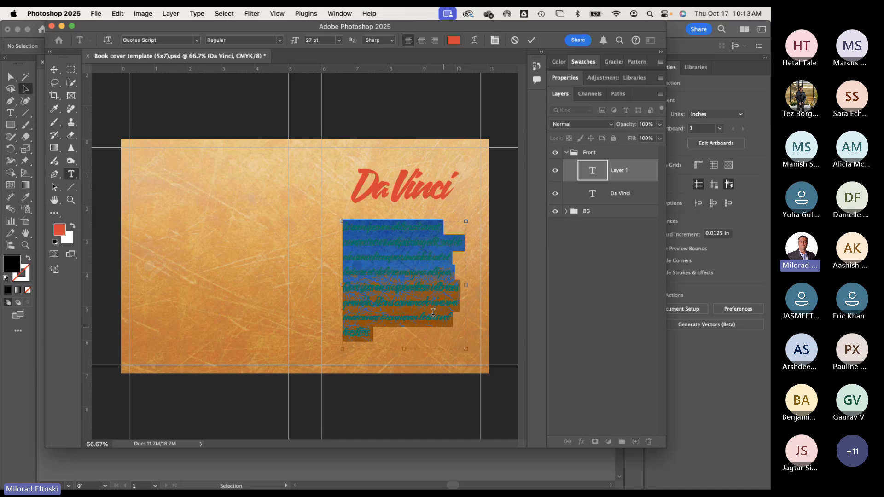
click(429, 308)
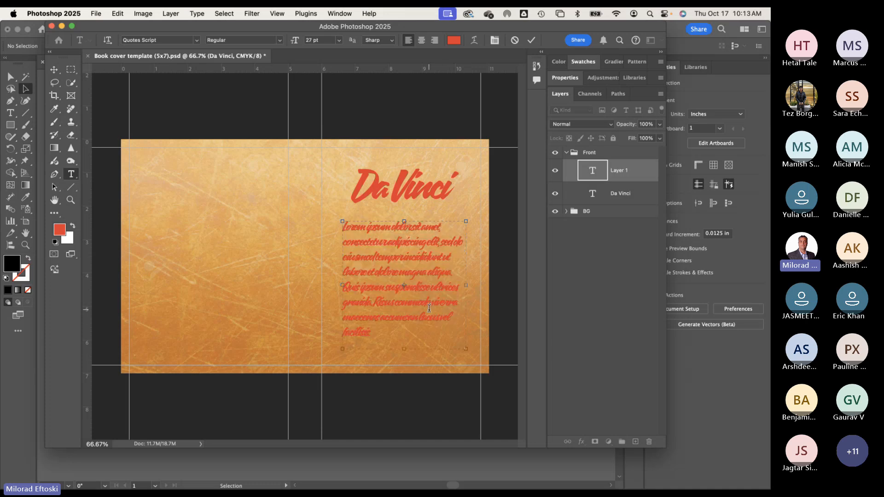
mouse_move(465, 350)
mouse_down()
mouse_move(413, 352)
mouse_move(462, 354)
mouse_move(447, 353)
mouse_move(458, 348)
mouse_up()
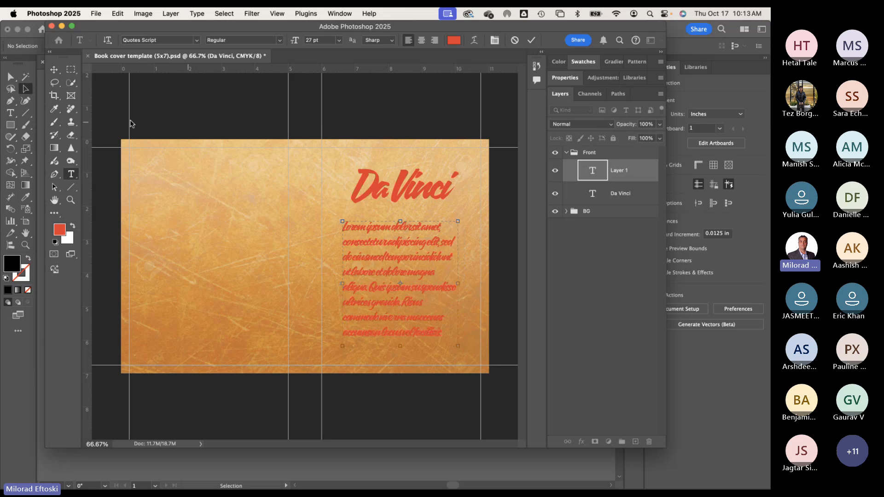
click(54, 69)
drag(374, 255, 379, 250)
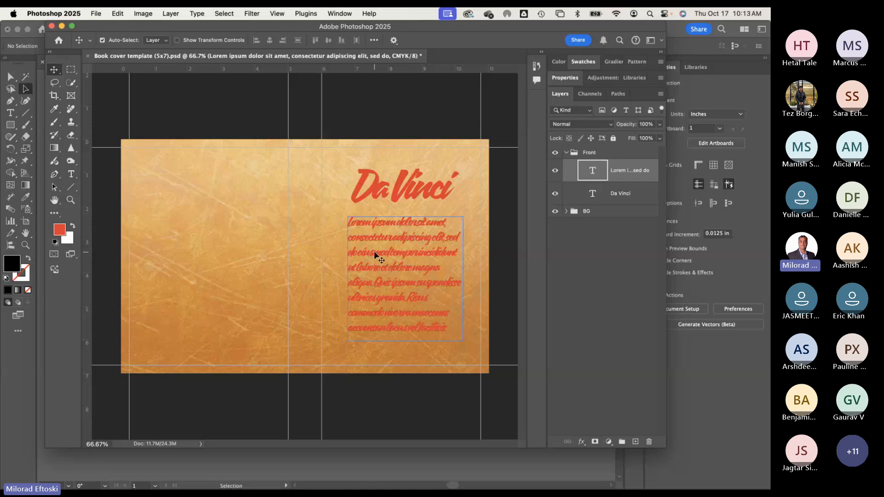
Step: Delete the placeholder paragraph and the Da Vinci title from the Front group
key(BackSpace)
drag(397, 199, 395, 203)
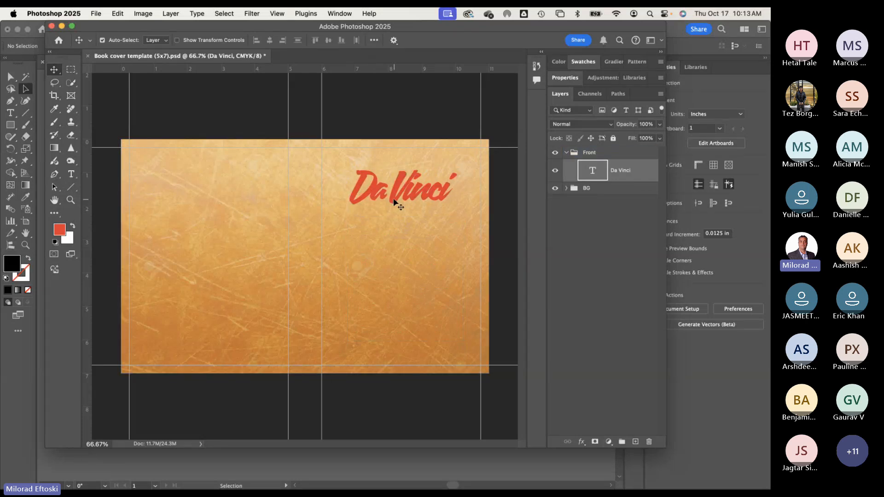
key(BackSpace)
Step: Switch back to Illustrator and delete the placeholder paragraph below the DA text
key(super+Tab)
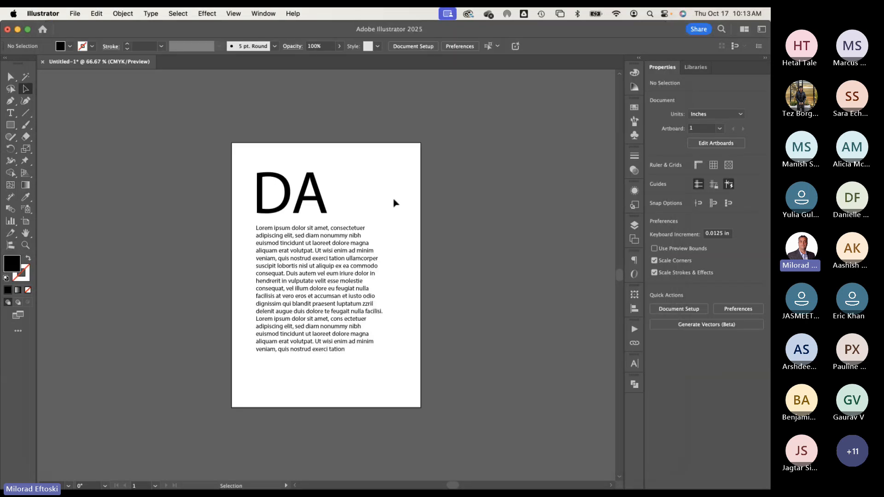
click(306, 279)
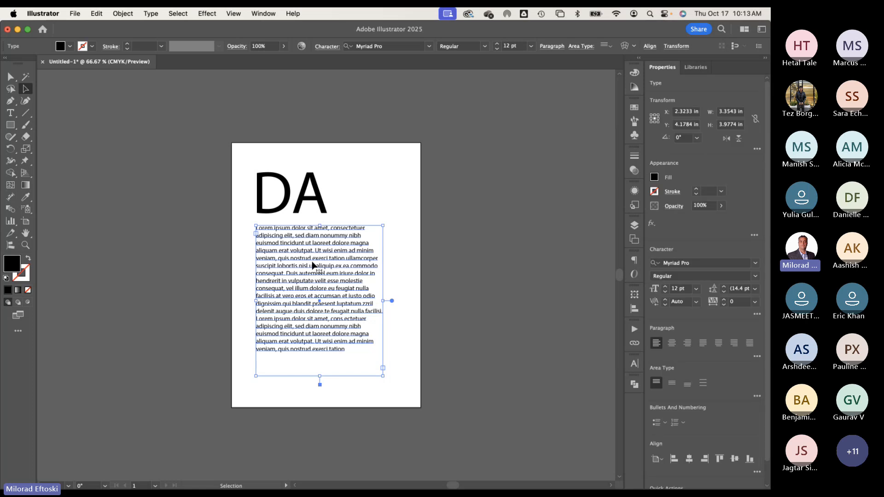
key(Delete)
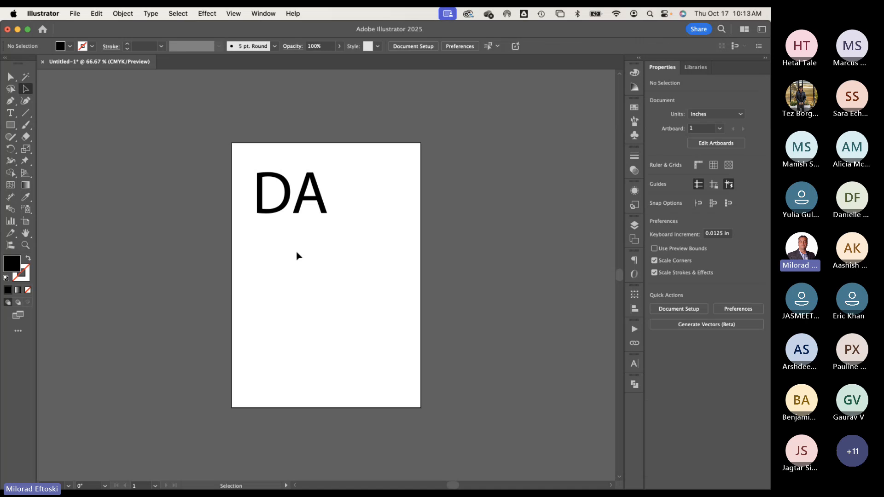
Step: Shift the DA text slightly up and to the right, and change its font to STIX Two Text Regular
click(307, 220)
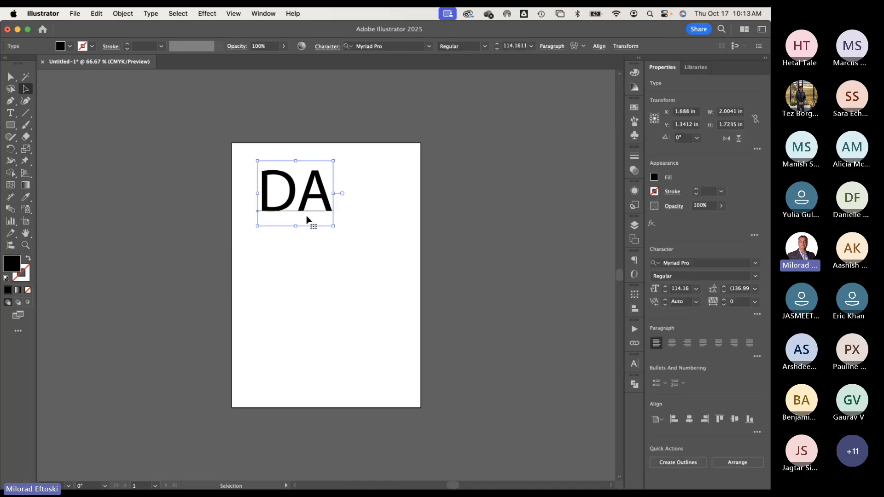
double_click(301, 211)
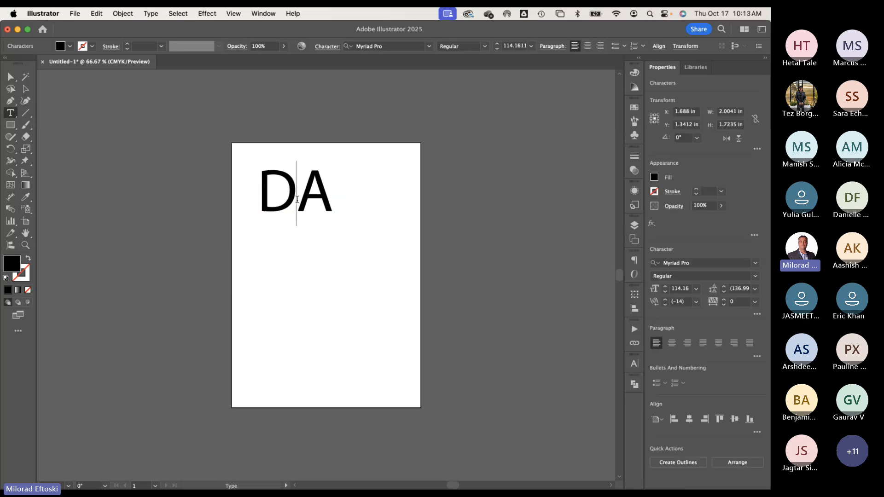
double_click(293, 197)
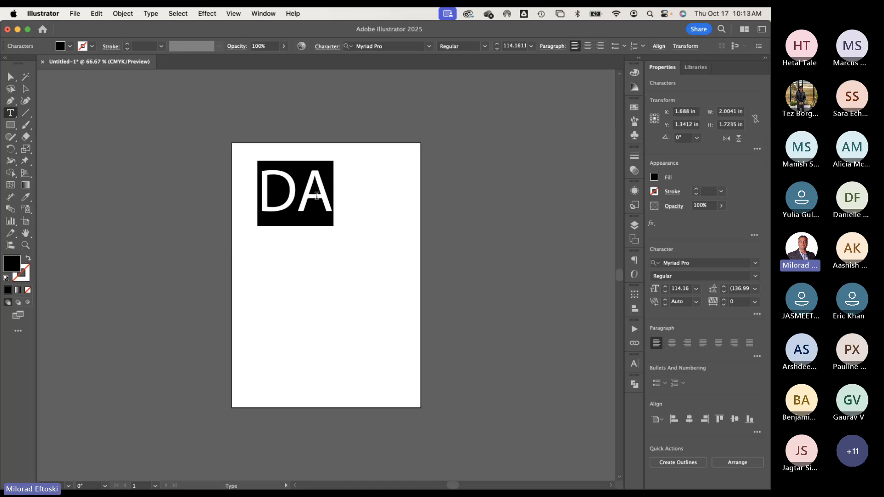
click(430, 47)
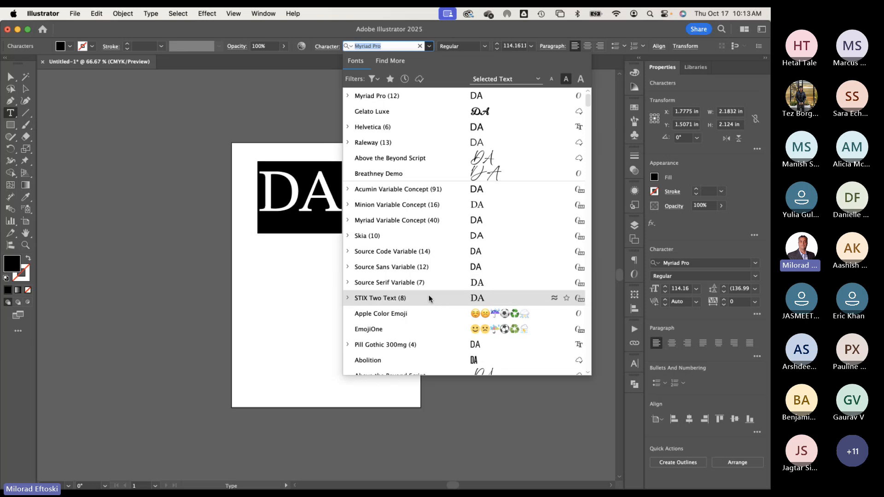
click(410, 298)
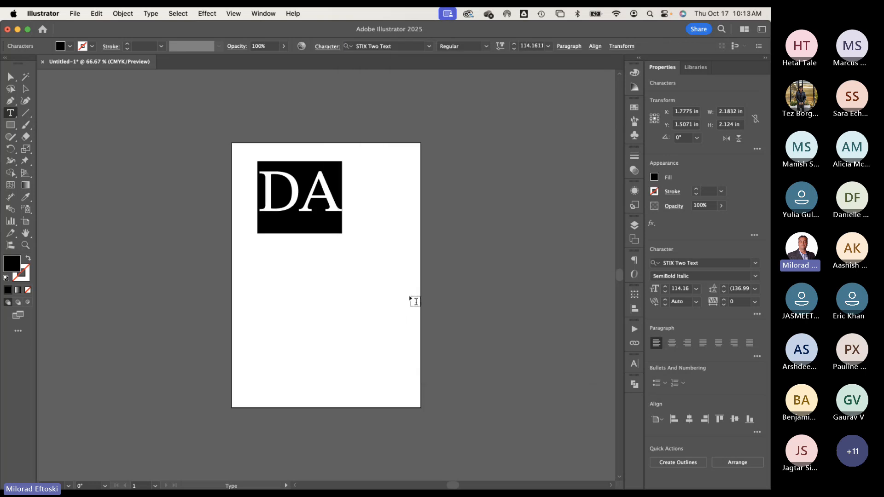
click(299, 194)
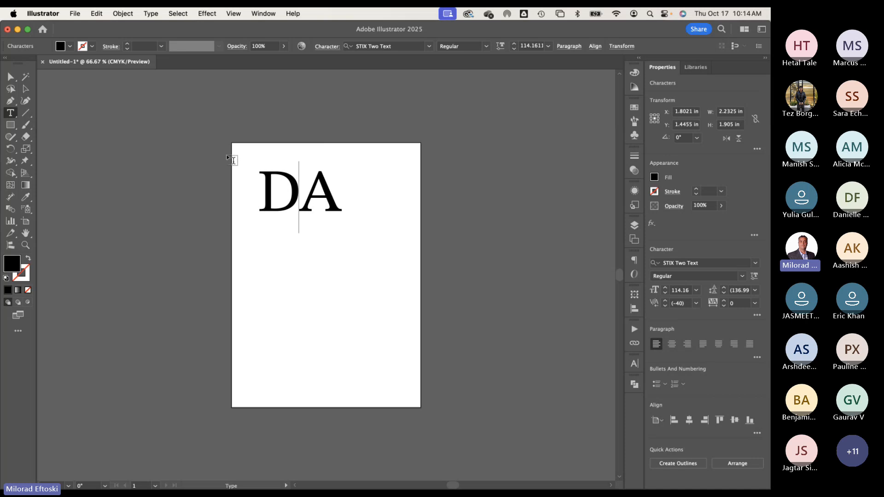
Step: Tighten the tracking of the DA text to -100
drag(326, 199, 246, 196)
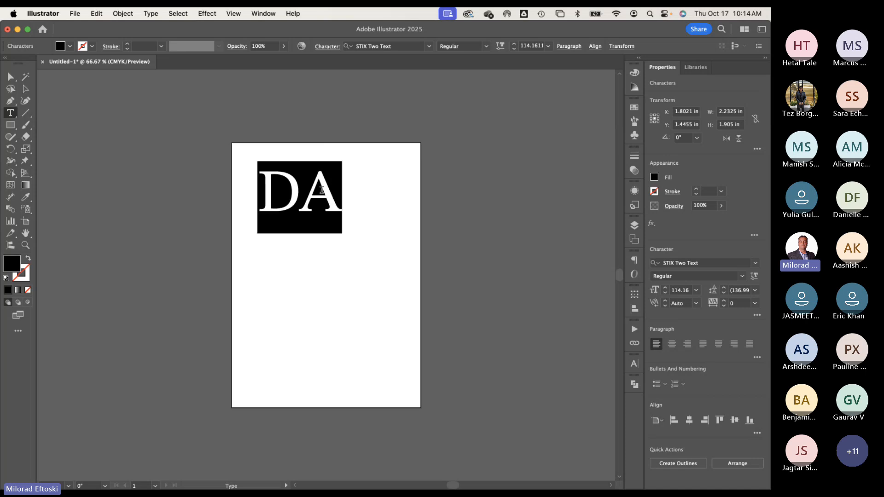
key(alt+Left)
key(alt+Left)
key(alt+Left)
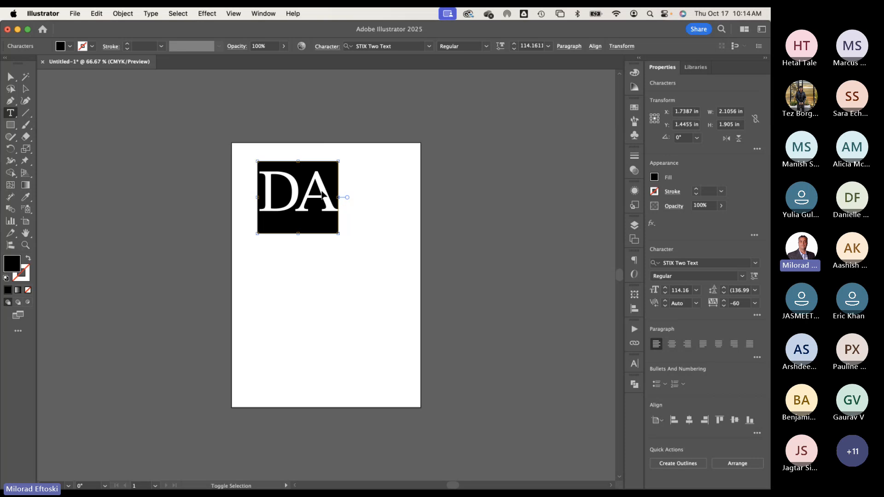
key(alt+Left)
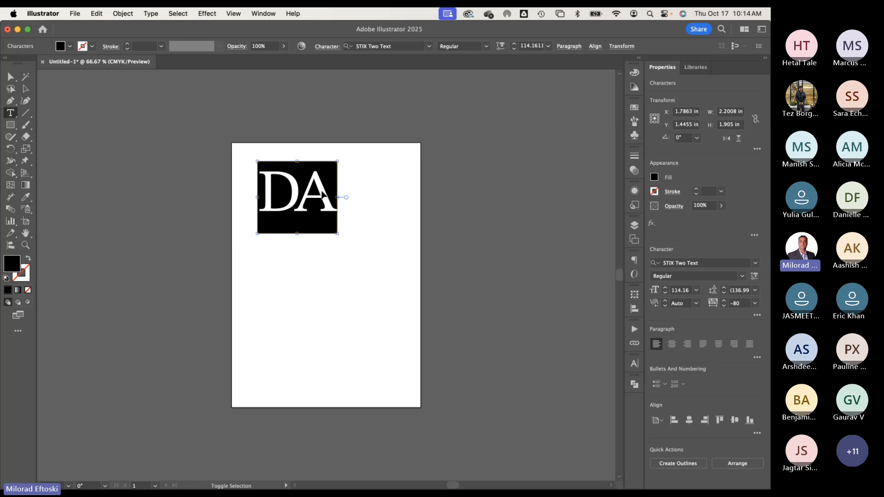
key(alt+Left)
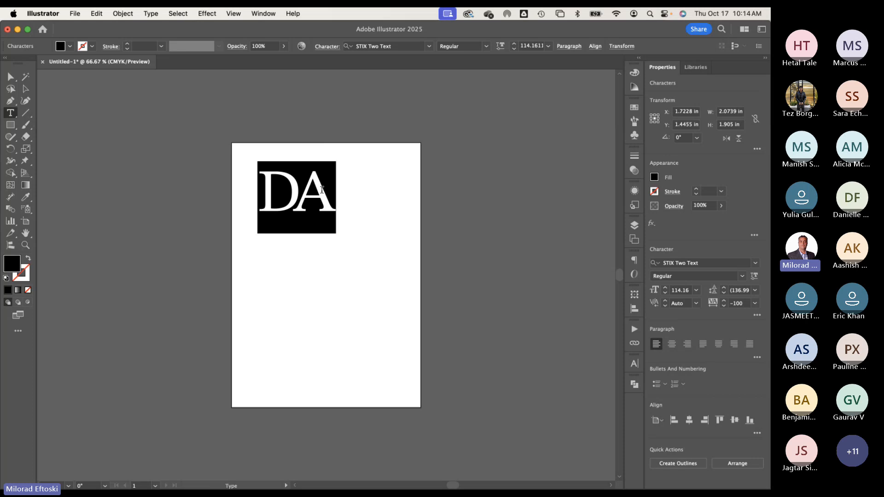
key(super+t)
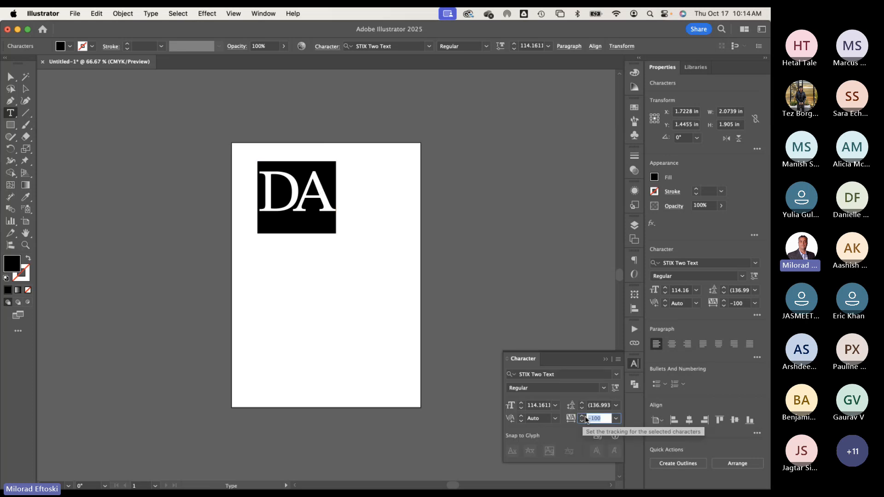
click(615, 418)
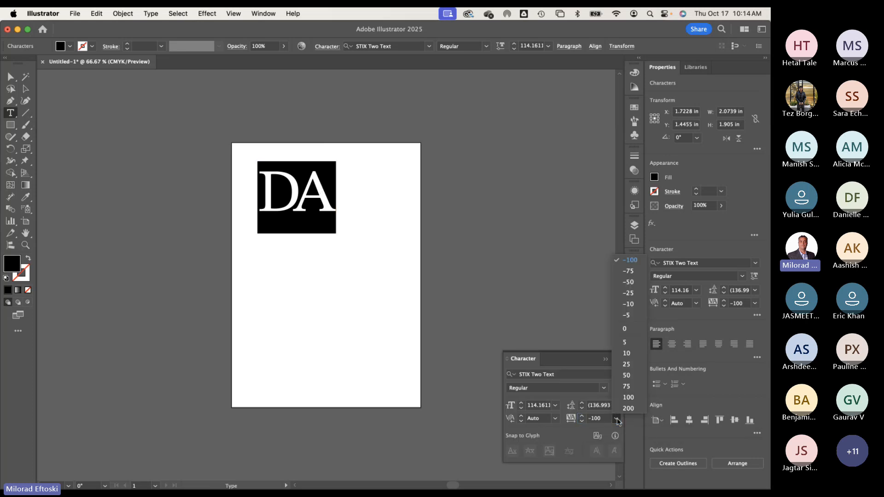
click(633, 266)
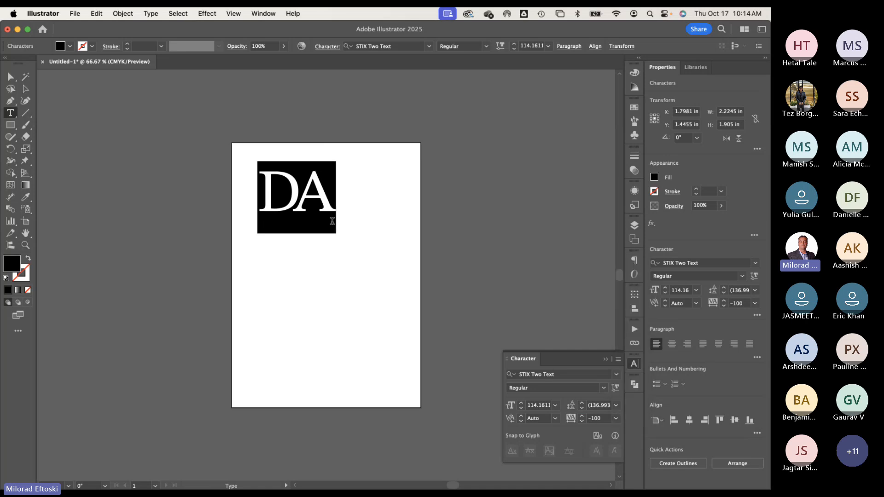
click(319, 215)
Step: Duplicate the DA text below the original and replace the copy's wording with VINCI
click(25, 89)
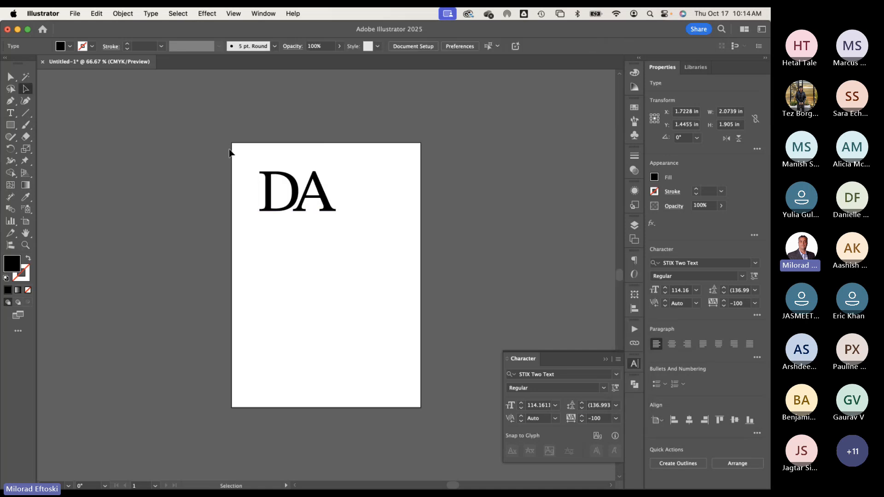
drag(302, 213, 303, 274)
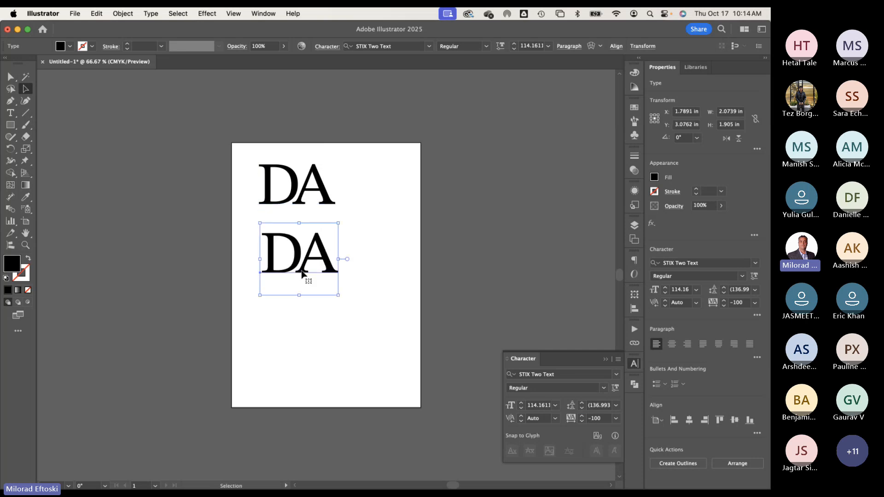
key(t)
click(303, 269)
double_click(304, 265)
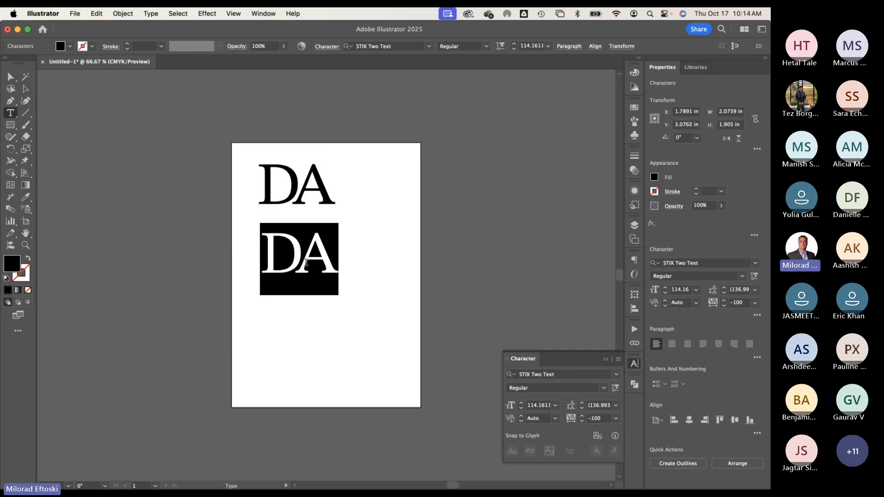
text(VINCI)
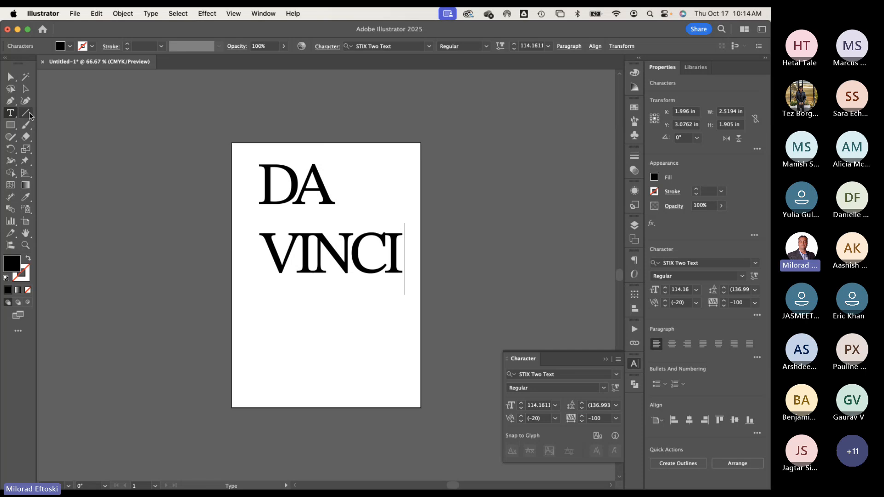
Step: Shift DA slightly to the right and place VINCI tightly beneath it with their left edges aligned
click(26, 88)
click(269, 253)
drag(281, 264, 278, 244)
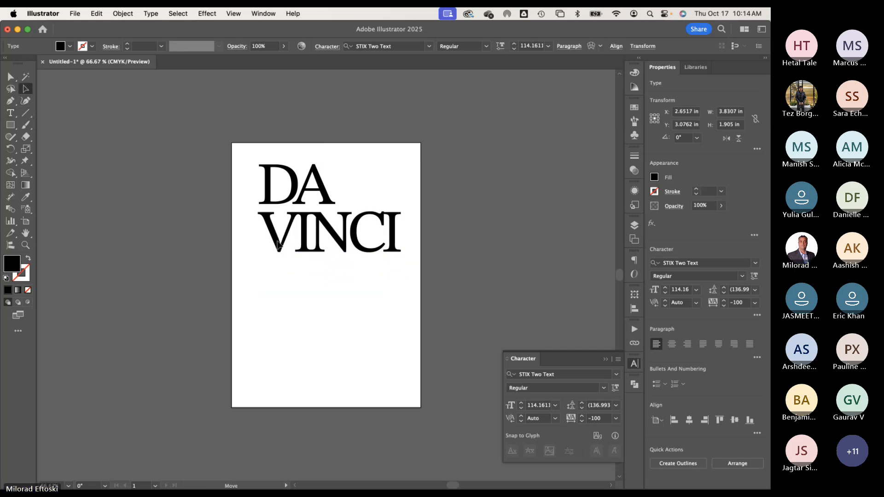
click(317, 312)
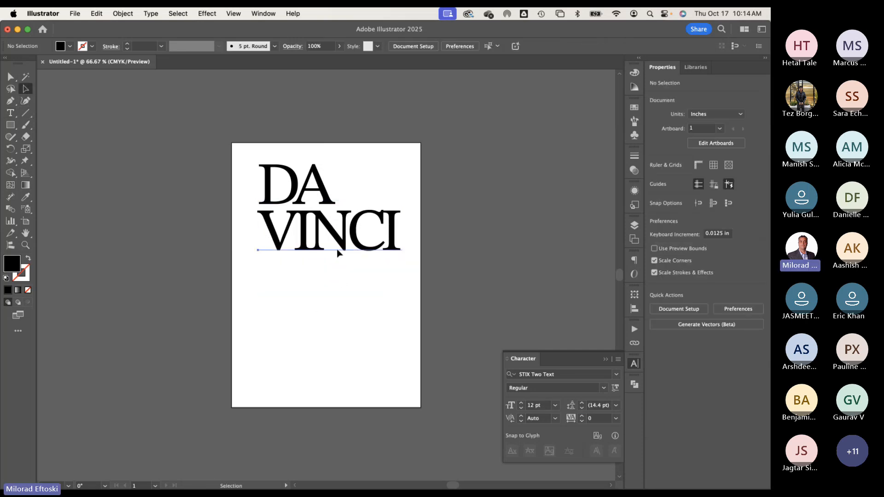
drag(337, 250, 369, 284)
mouse_move(305, 203)
mouse_down()
mouse_move(333, 199)
mouse_move(310, 204)
mouse_up()
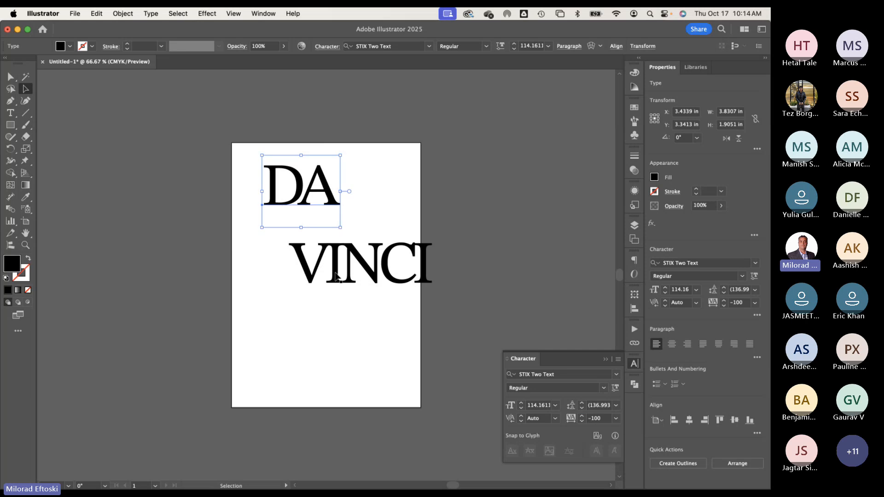
drag(336, 276, 292, 236)
click(364, 312)
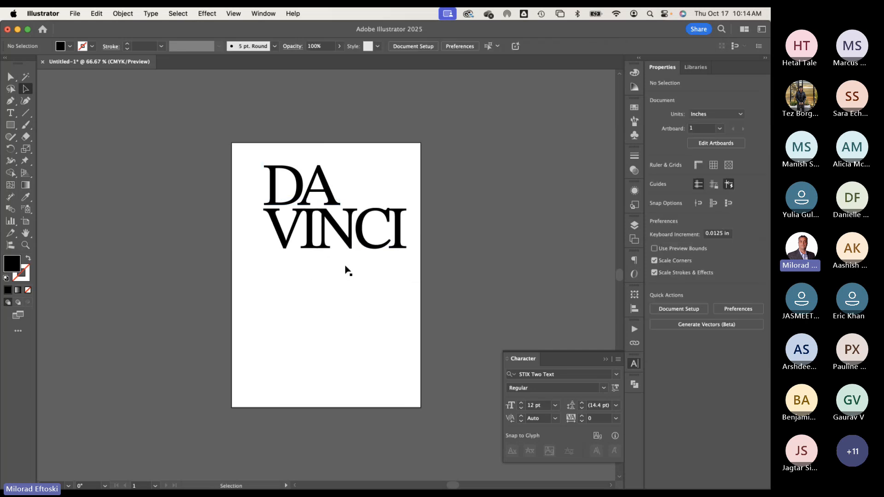
Step: Duplicate the VINCI text directly below itself and replace the copy's wording with CODE
click(304, 204)
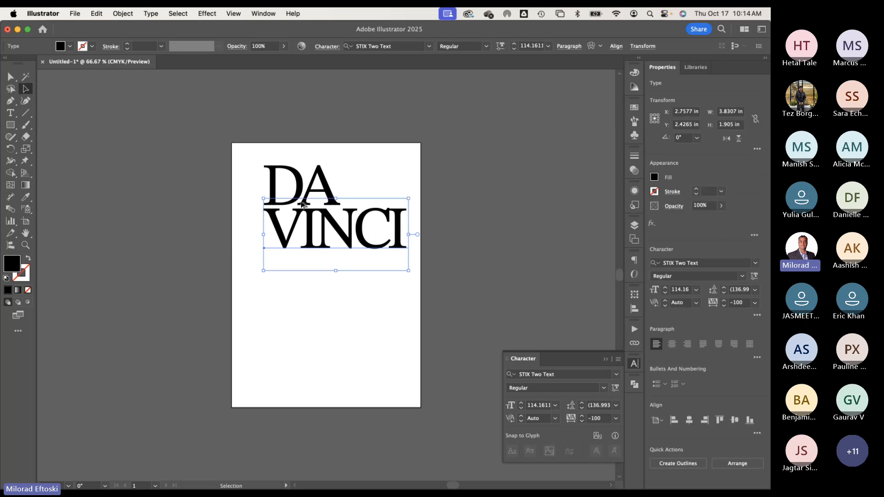
drag(326, 257, 314, 286)
double_click(315, 286)
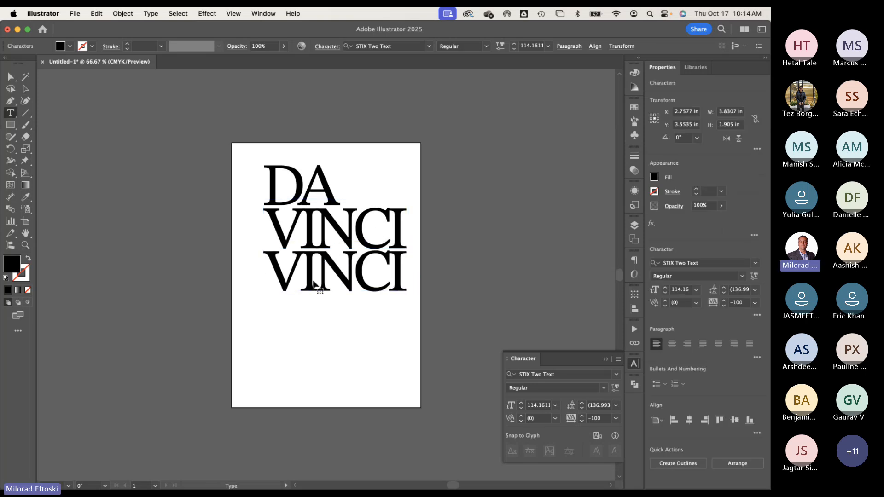
key(super+a)
text(P)
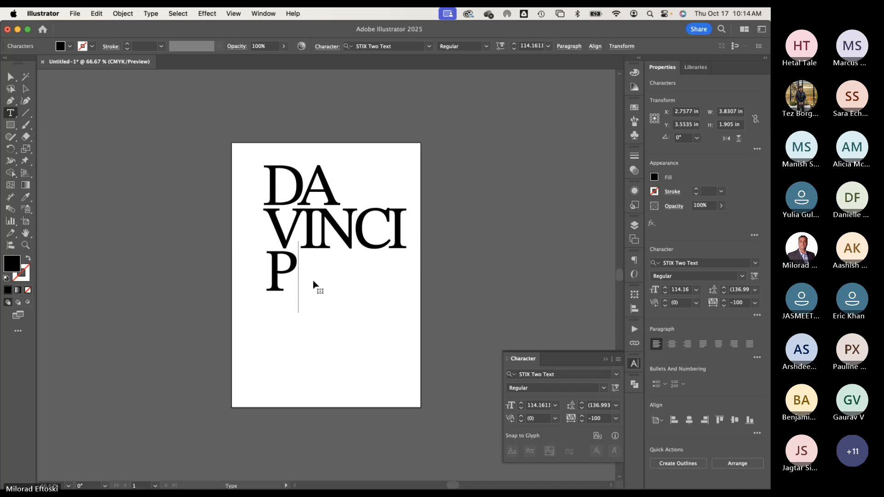
key(BackSpace)
text(CODE)
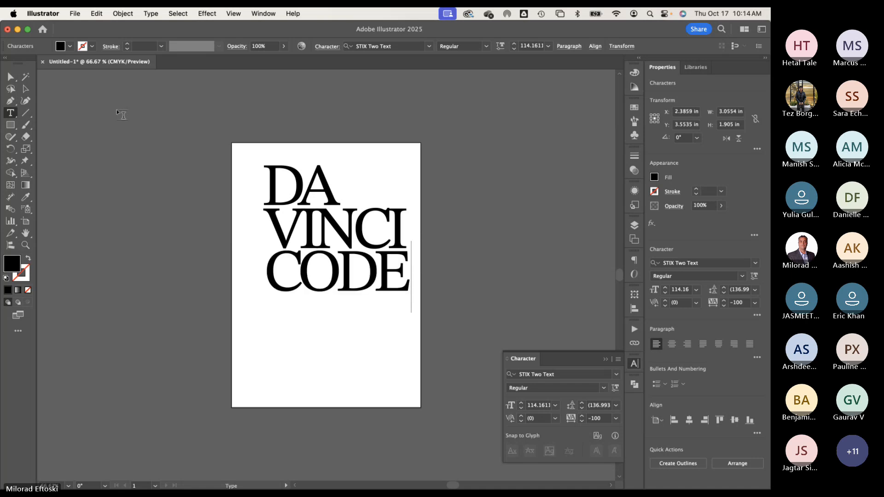
click(24, 89)
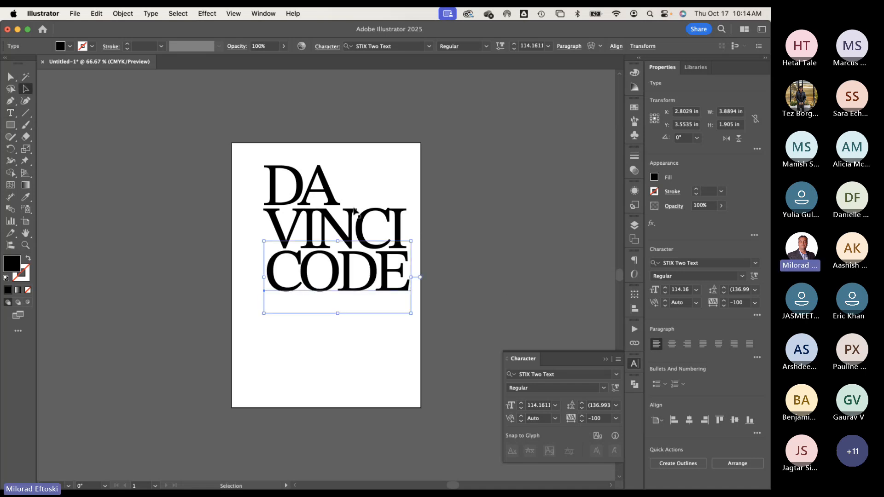
Step: Try the Arcade Interlaced font on the CODE text and undo the font change
click(429, 47)
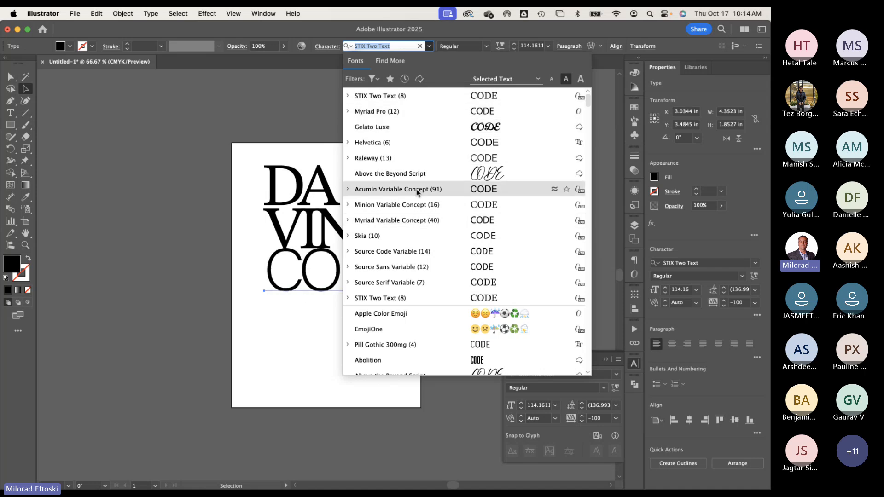
scroll(416, 285, down, 1)
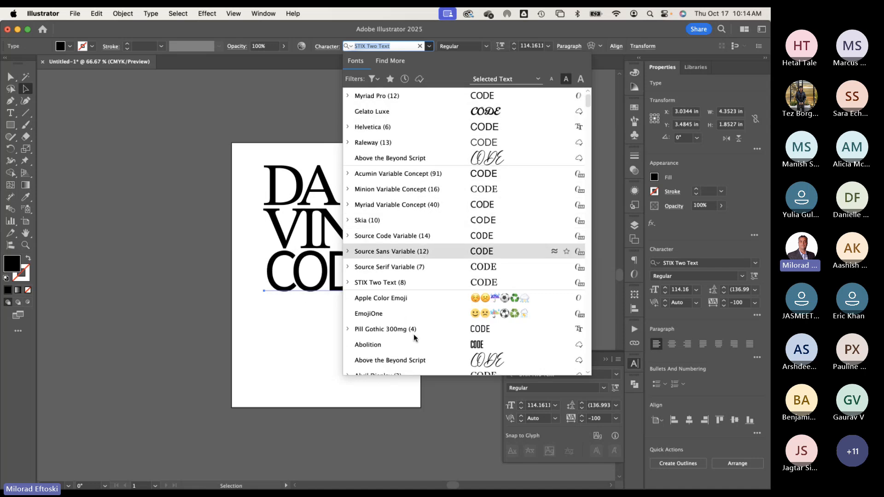
scroll(416, 300, down, 5)
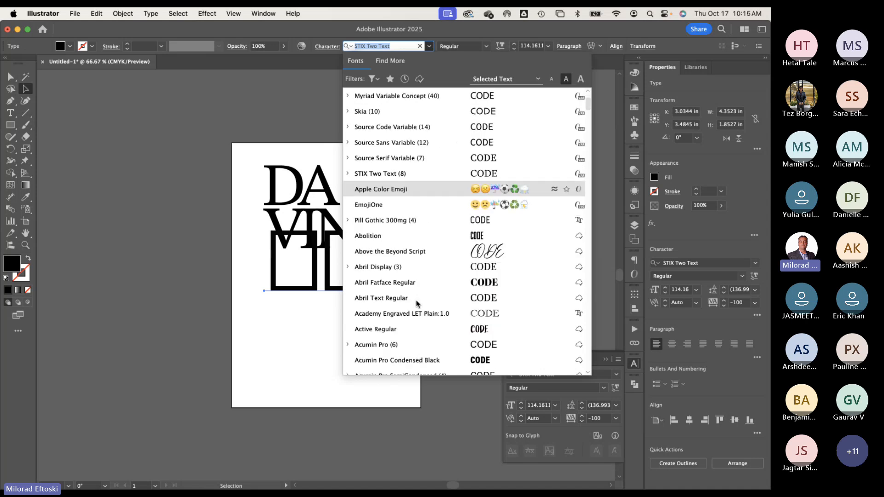
scroll(415, 299, down, 4)
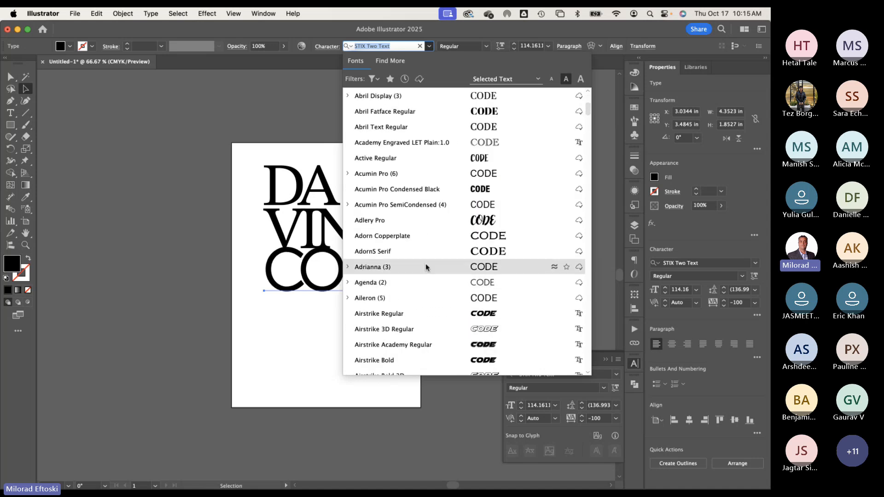
scroll(425, 263, down, 1)
scroll(424, 265, down, 10)
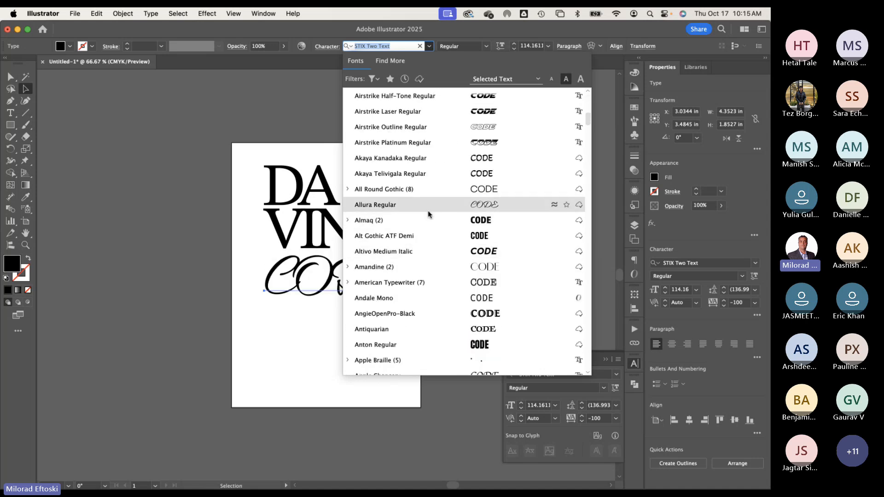
scroll(430, 248, down, 5)
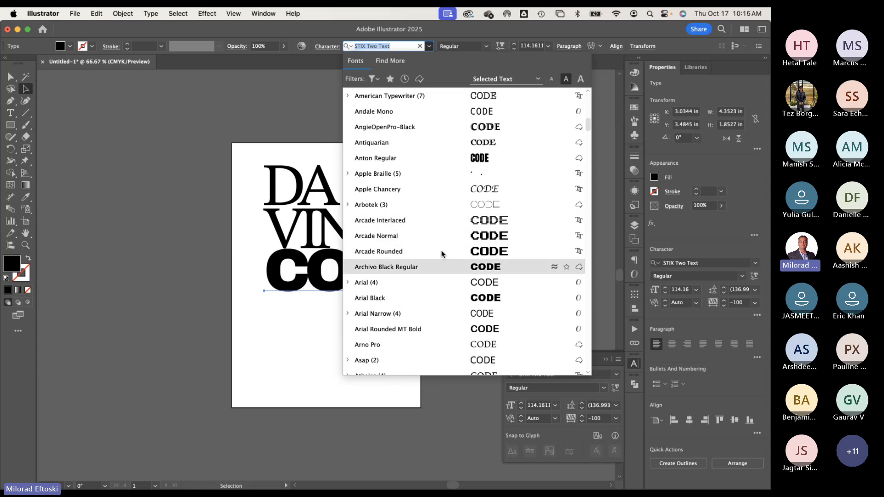
click(440, 222)
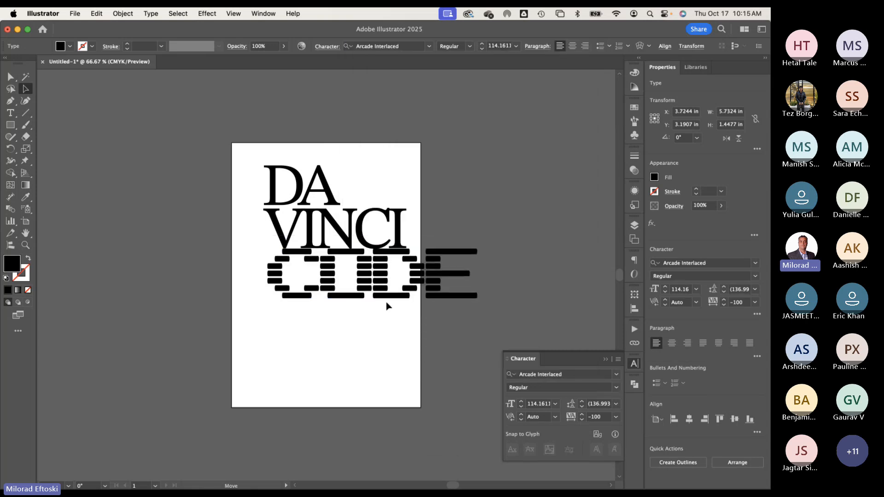
key(super+z)
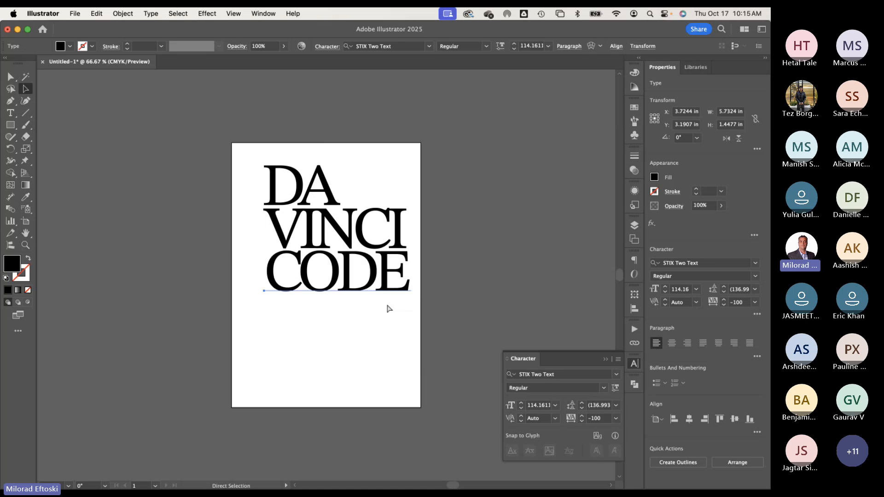
click(389, 308)
Step: Change the font of the CODE text to Raleway Regular
click(429, 47)
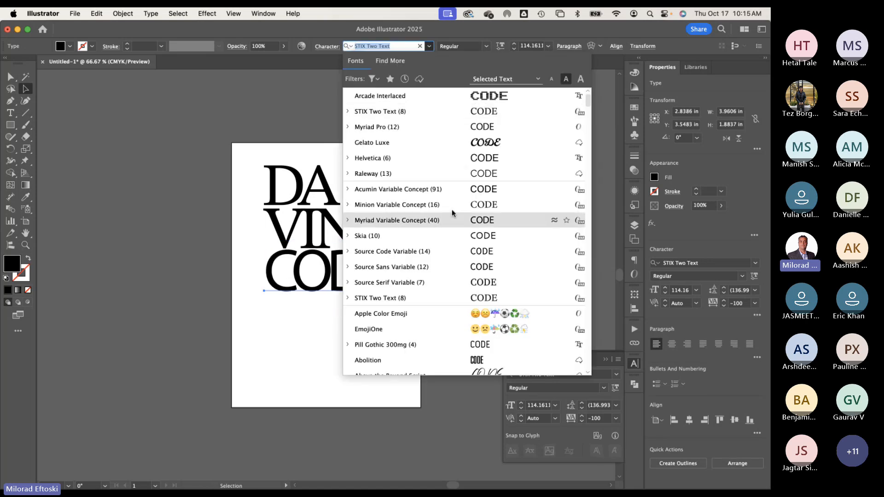
scroll(442, 216, down, 10)
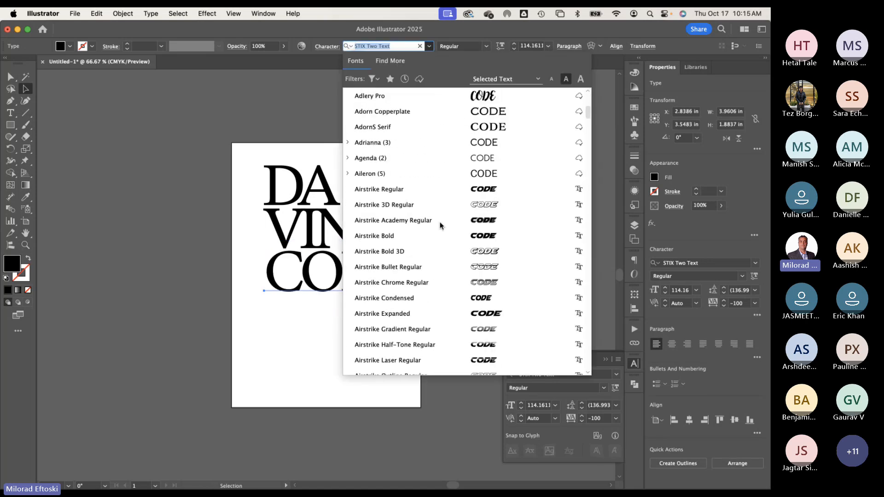
scroll(441, 228, down, 15)
scroll(445, 240, up, 15)
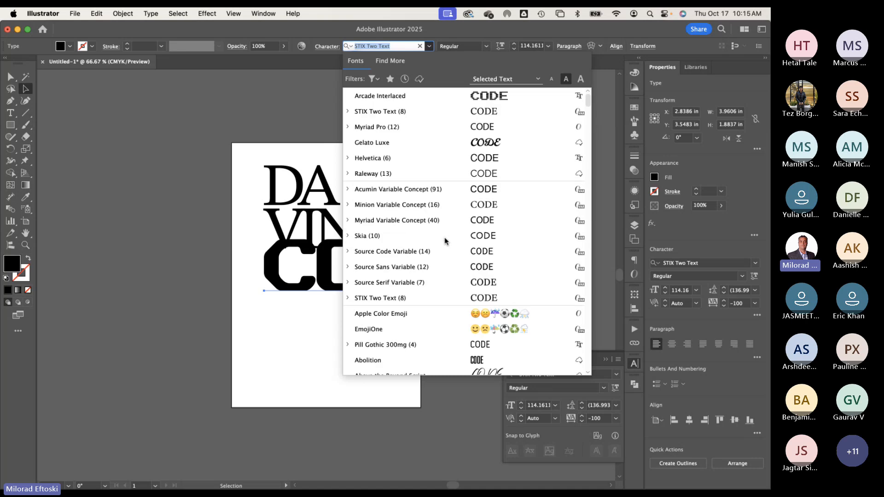
click(440, 174)
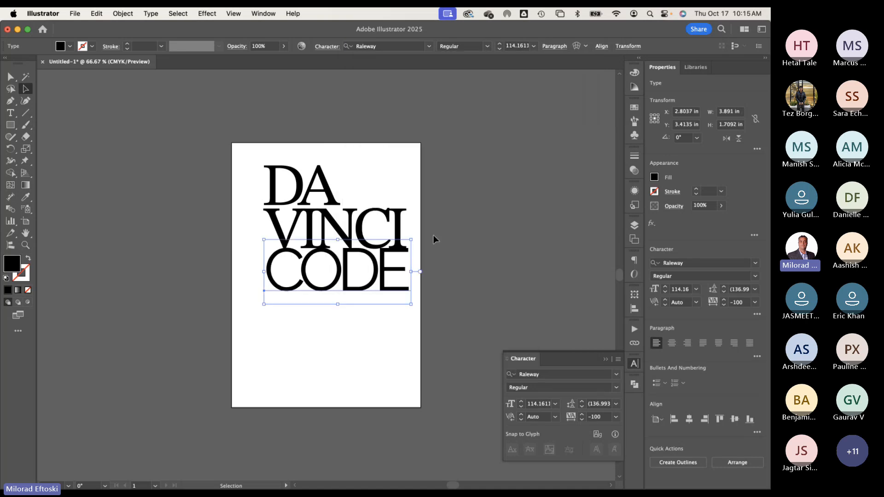
Step: Reduce the CODE text to 91.89 pt and loosen its tracking to 20
double_click(346, 288)
key(alt+Right)
key(alt+Right)
key(alt+Right)
key(alt+Right)
key(alt+Right)
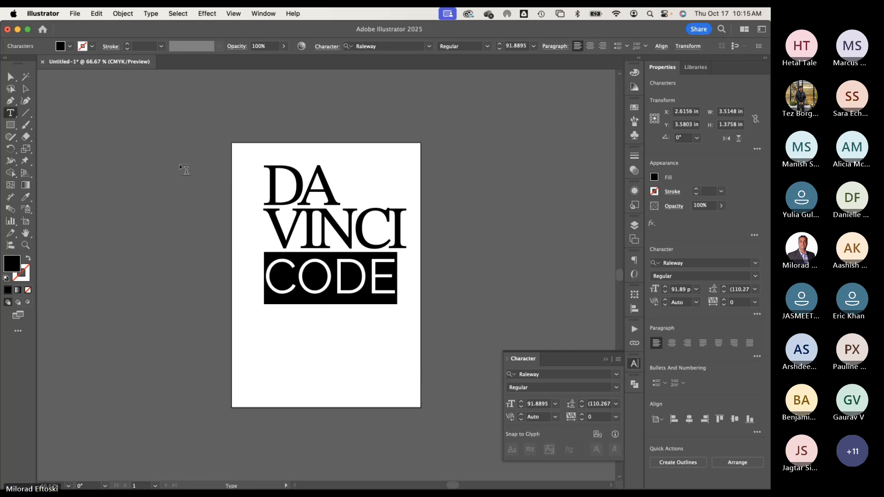
key(alt+Right)
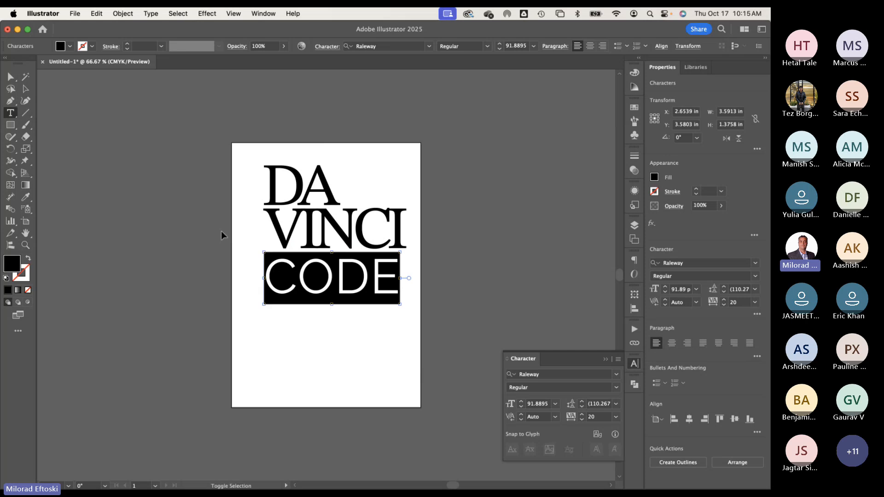
Step: Reduce the font size of the CODE text to 69.89 pt
key(super+shift+comma)
key(super+shift+comma)
key(super+shift+comma)
key(super+shift+comma)
key(super+shift+comma)
key(super+shift+comma)
key(super+shift+comma)
key(super+shift+comma)
key(super+shift+comma)
key(super+shift+comma)
key(super+shift+comma)
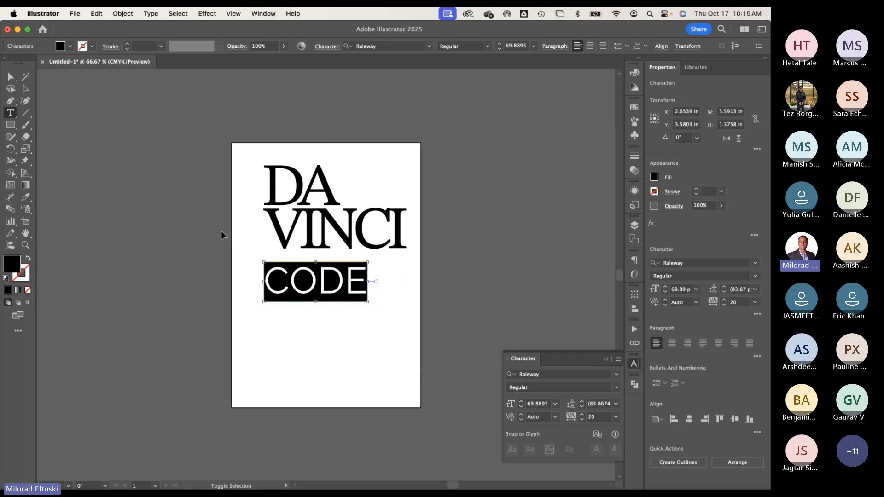
Step: Move the CODE text directly beneath VINCI, enlarging it to VINCI's right edge, and shift VINCI slightly down
click(26, 90)
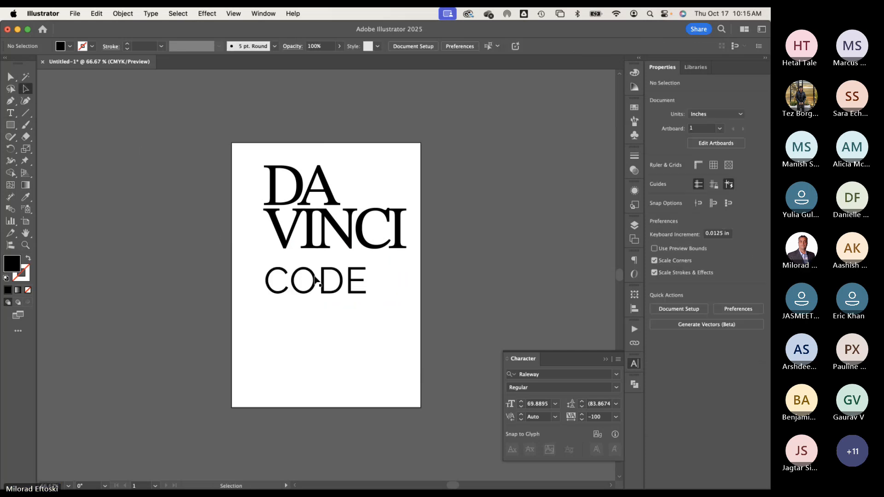
drag(301, 294, 316, 279)
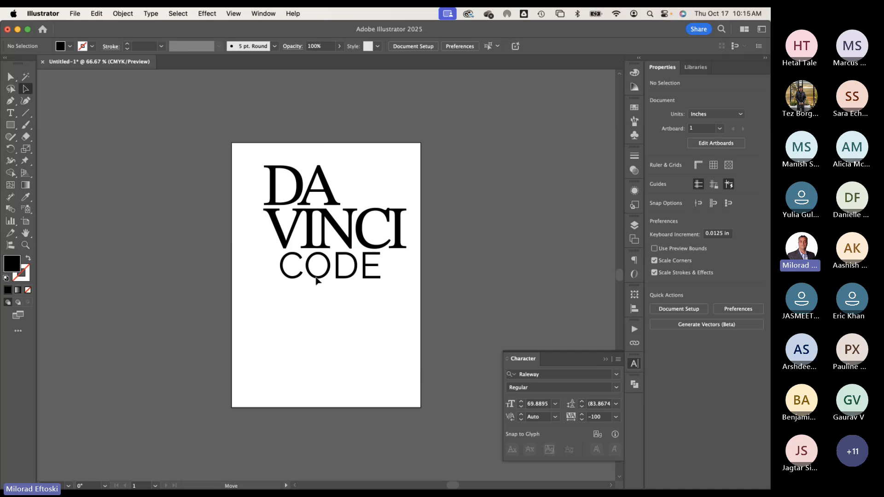
drag(384, 288, 417, 298)
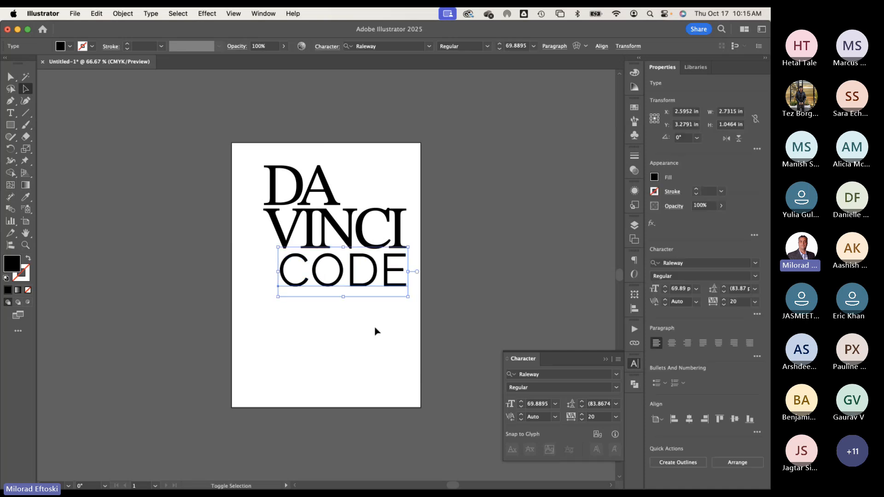
click(374, 329)
drag(334, 205, 332, 206)
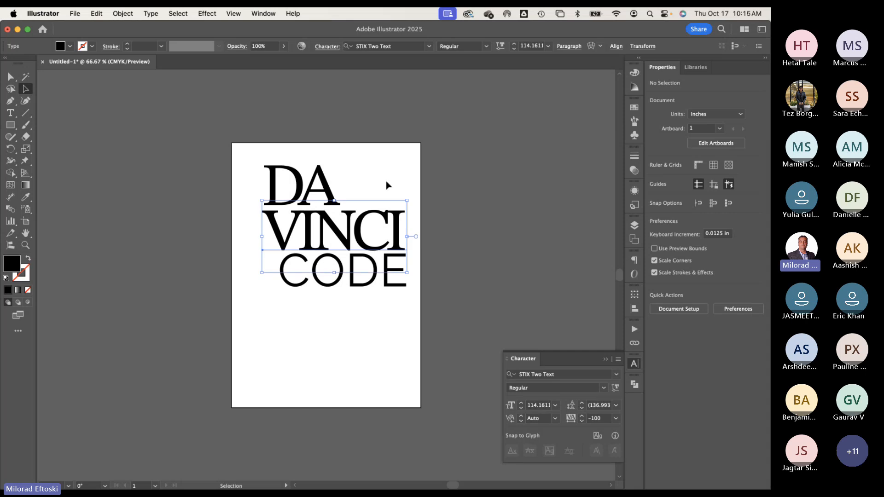
click(386, 181)
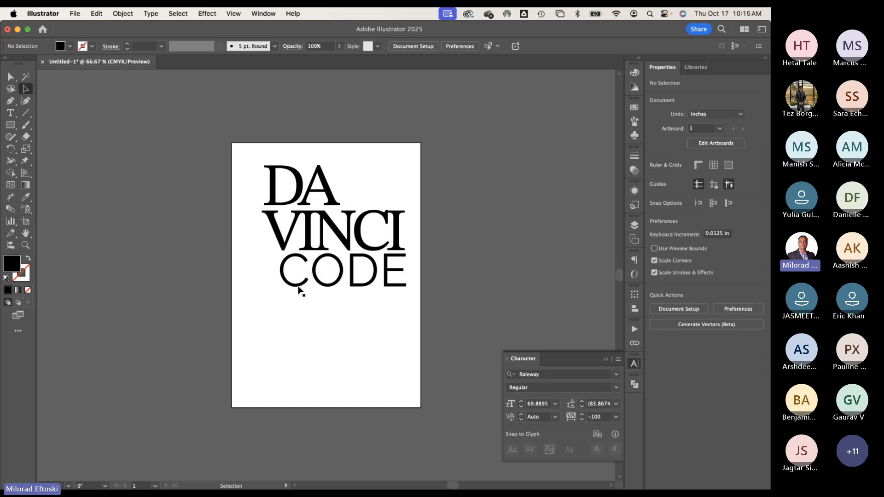
Step: Shrink the CODE text to about 64.52 pt, keeping it right-aligned under VINCI
drag(298, 288, 341, 276)
click(317, 312)
click(275, 271)
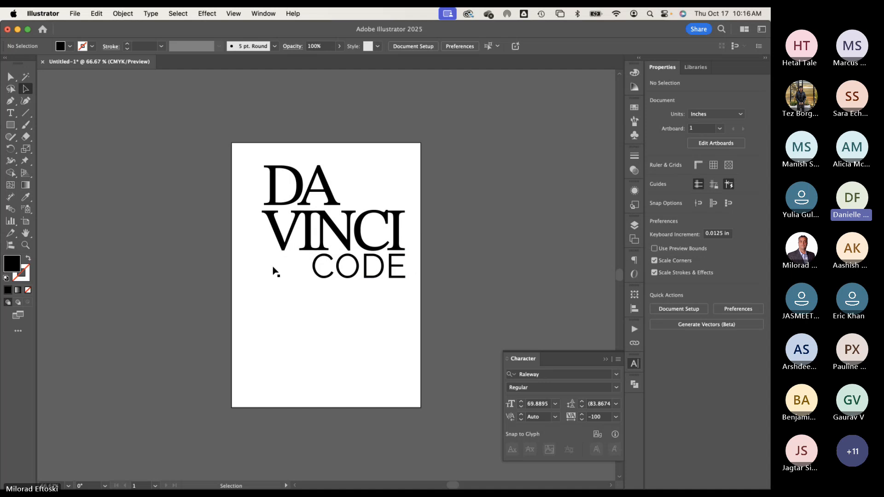
click(325, 281)
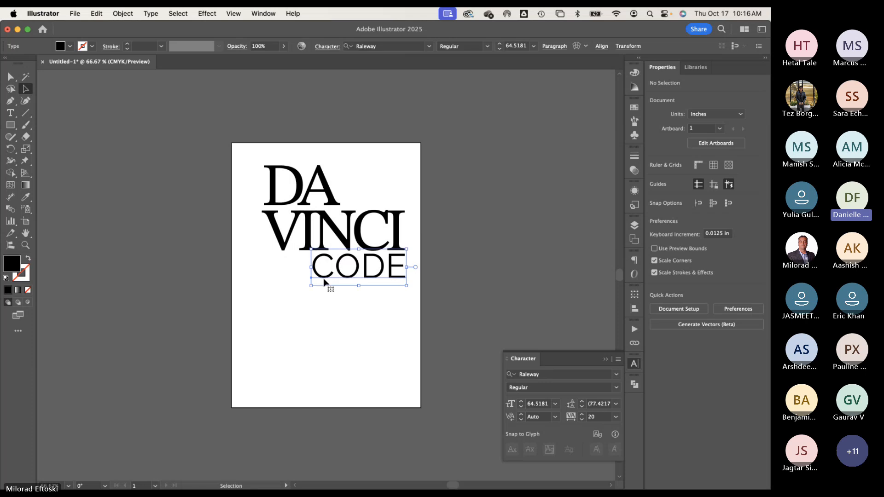
click(324, 288)
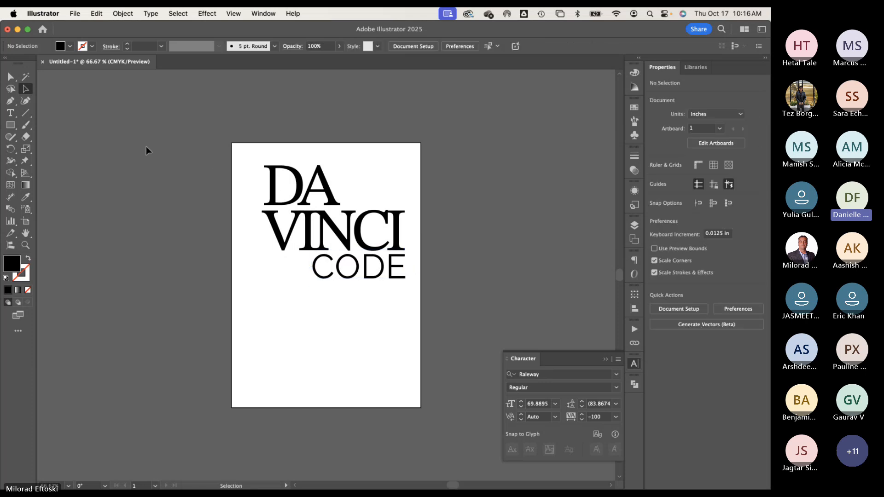
Step: Draw a placeholder text area about 2.77 x 1.63 in below CODE, move it up and delete it
click(11, 114)
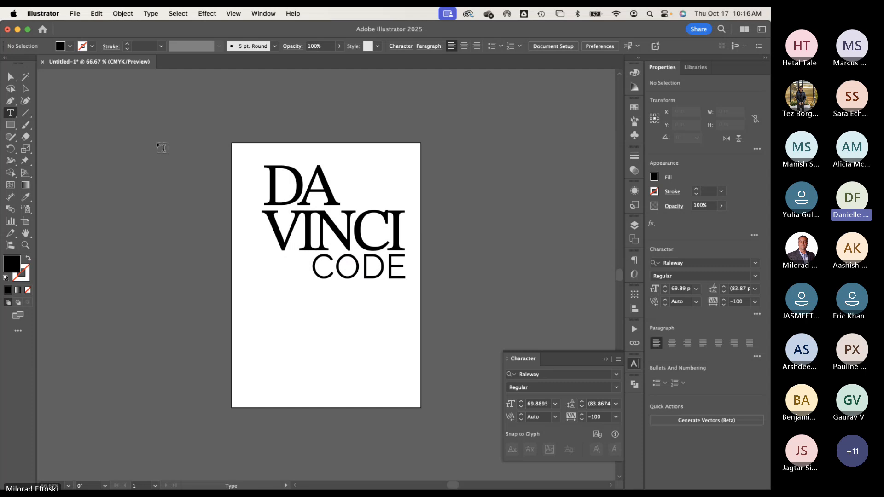
click(401, 46)
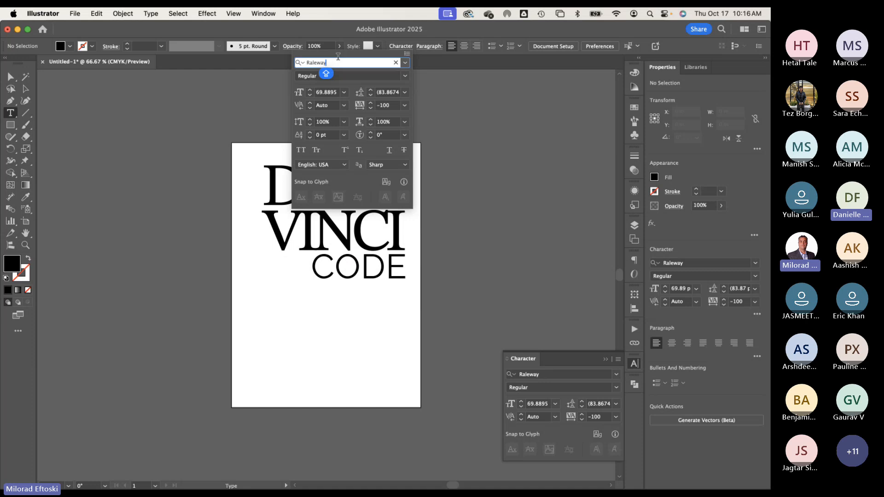
click(203, 122)
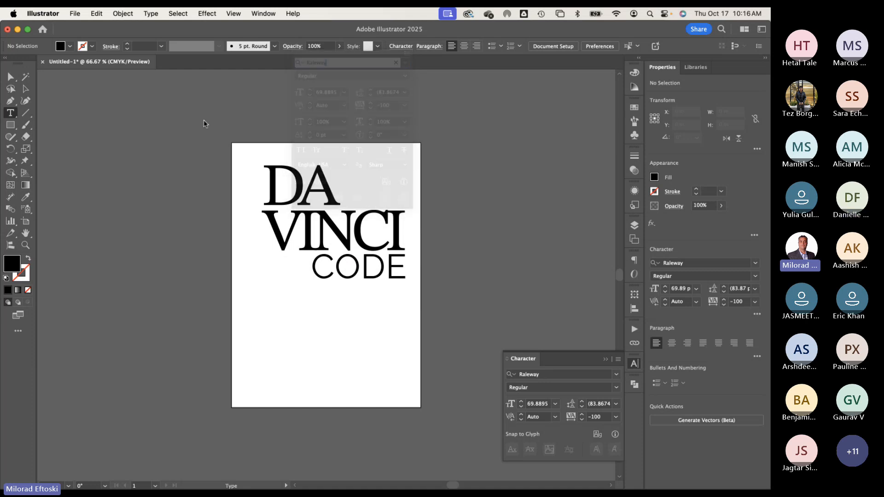
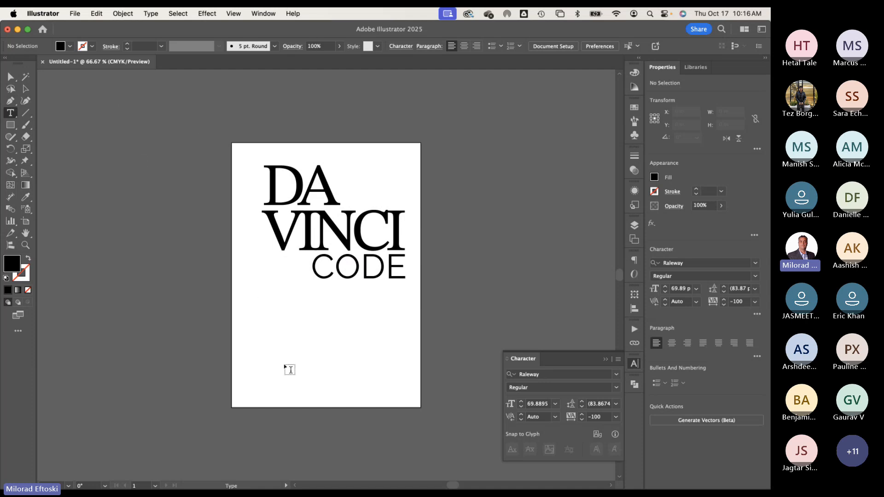
drag(261, 321, 367, 382)
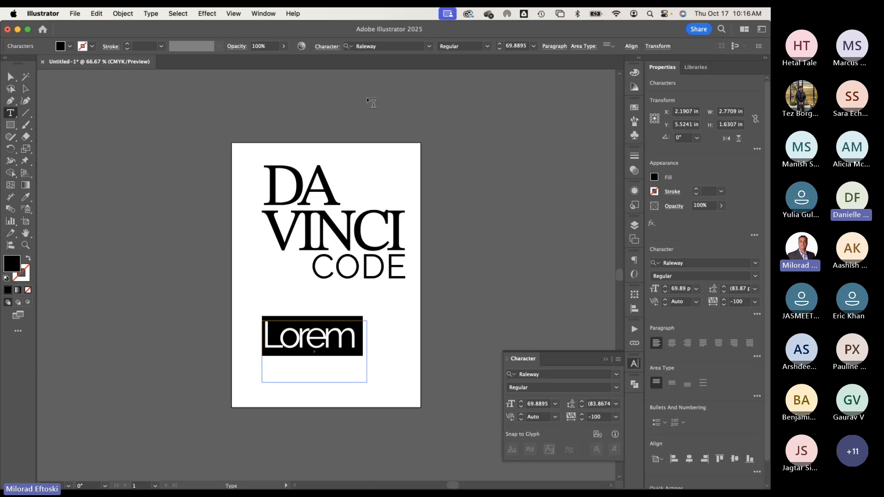
click(26, 88)
click(204, 261)
drag(316, 350, 324, 327)
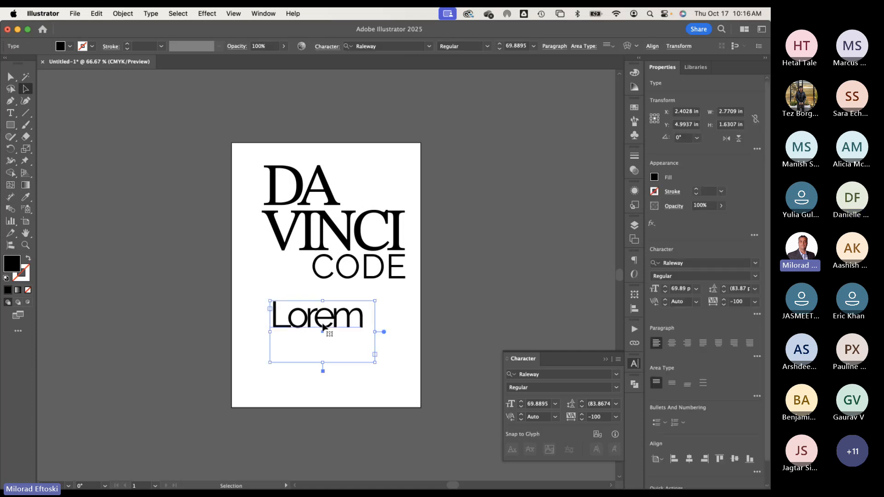
key(Delete)
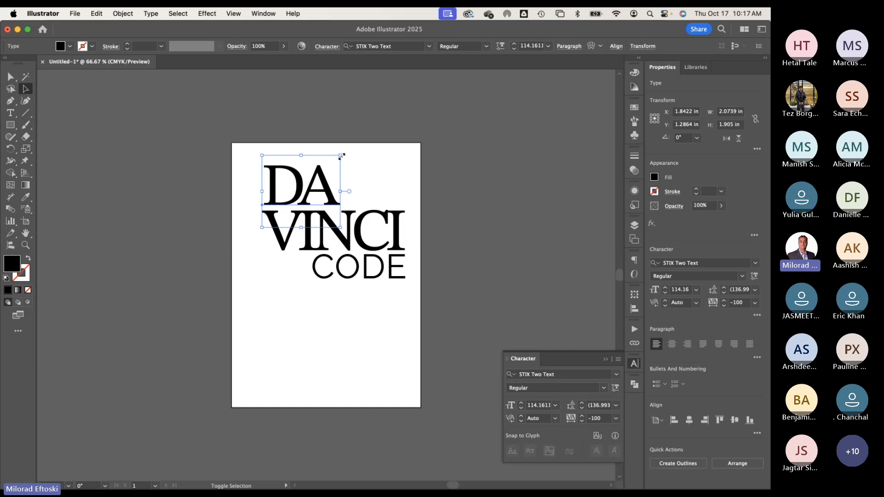
Step: Scale the DA text down to about 93.52 pt and nudge it slightly up and left above VINCI
drag(340, 156, 326, 168)
key(super+shift+a)
click(338, 207)
click(317, 189)
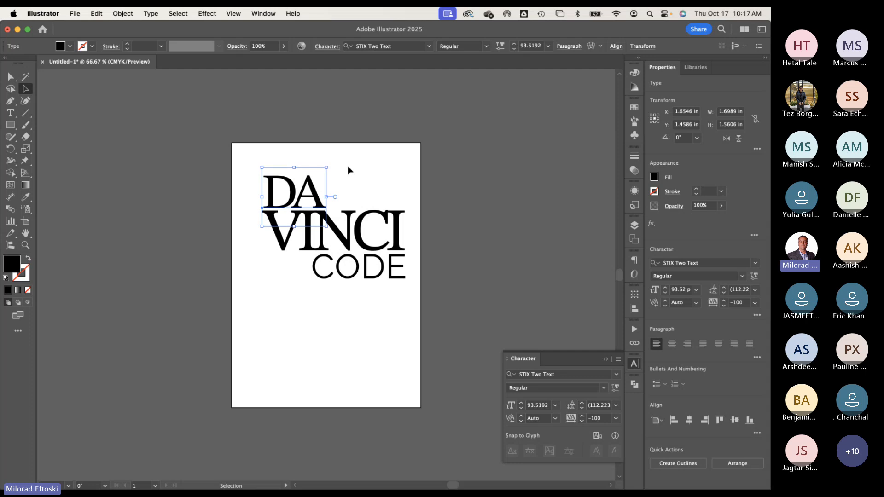
key(Up)
key(Left)
key(Up)
key(super+shift+a)
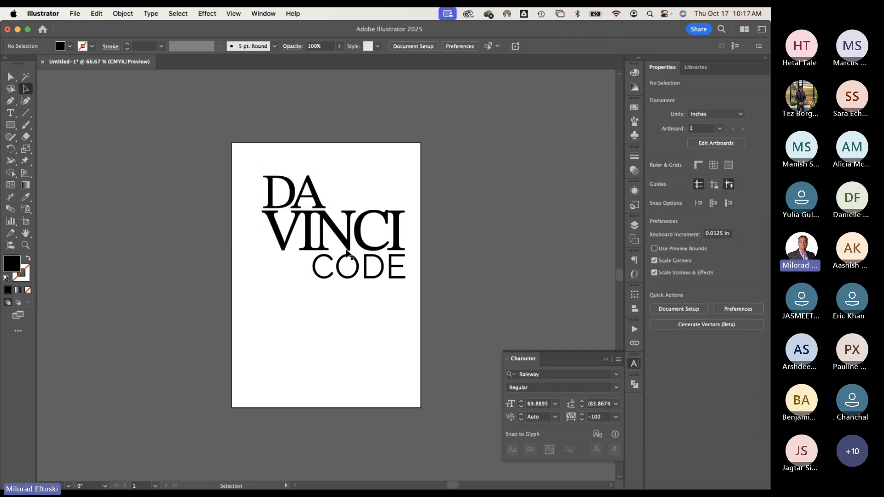
Step: Undo a trial move of VINCI and shift the whole DA VINCI CODE title up and slightly left on the page
drag(346, 249, 357, 232)
key(super+z)
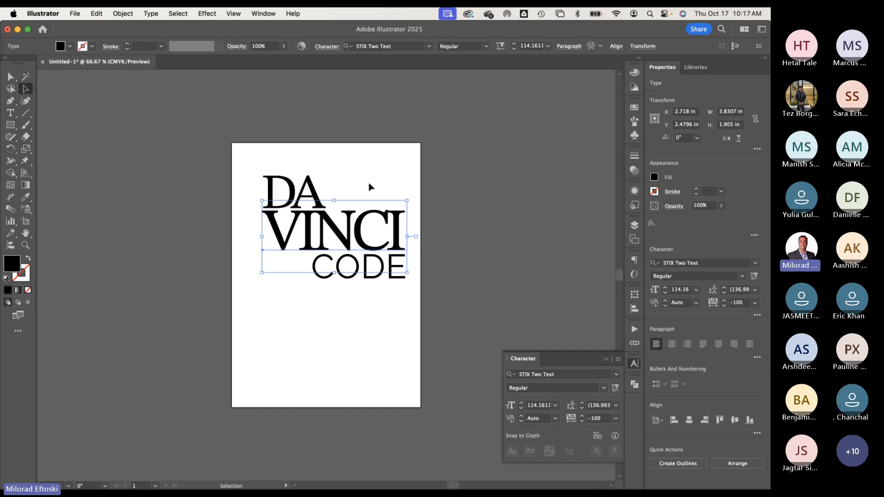
key(super+shift+a)
drag(251, 163, 405, 308)
drag(363, 278, 356, 262)
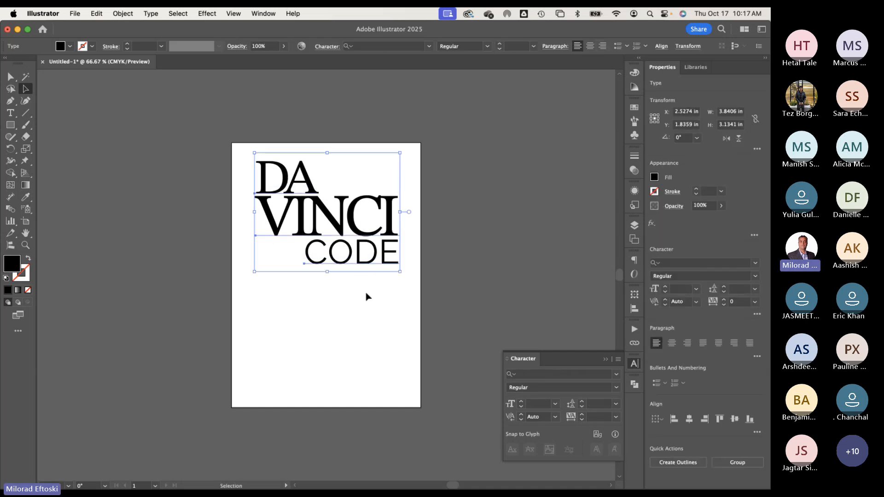
click(368, 297)
click(315, 192)
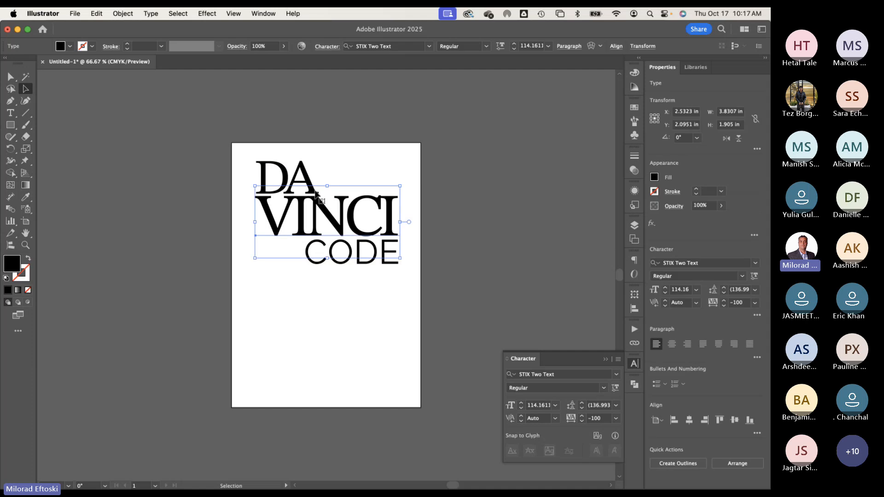
click(313, 180)
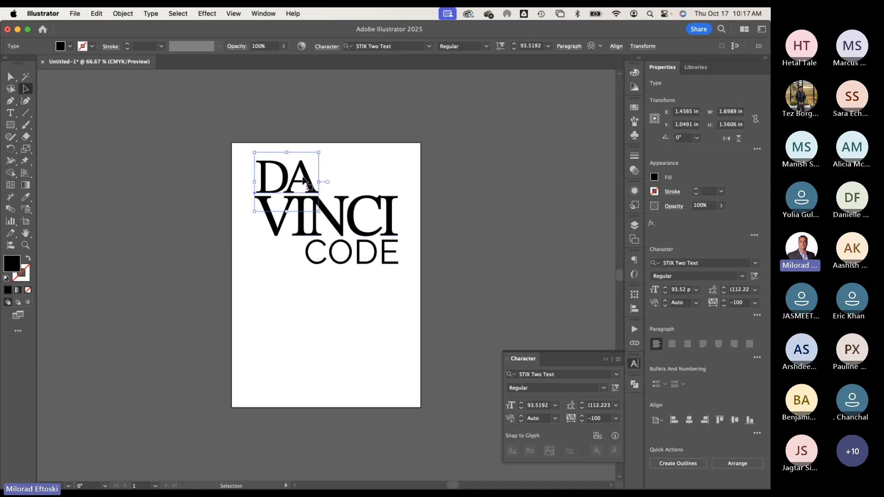
click(378, 157)
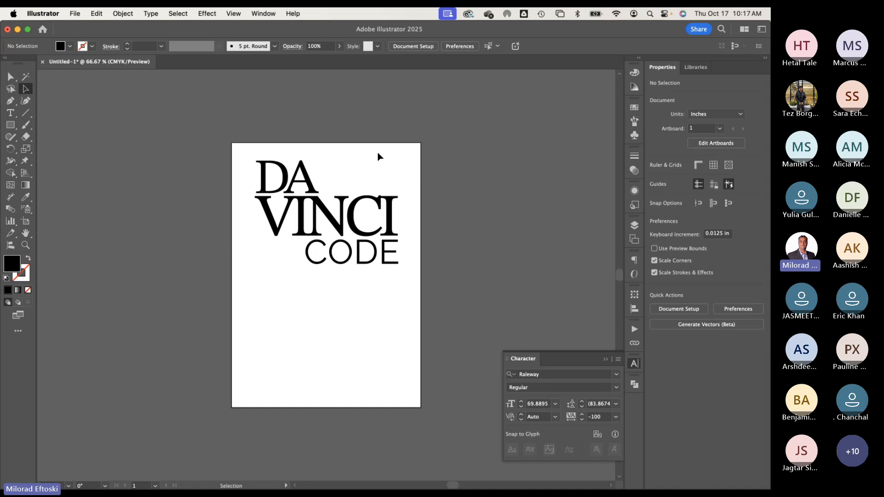
Step: Draw a rectangle about 2.65 x 0.88 in covering the CODE text
click(10, 125)
drag(303, 238, 402, 272)
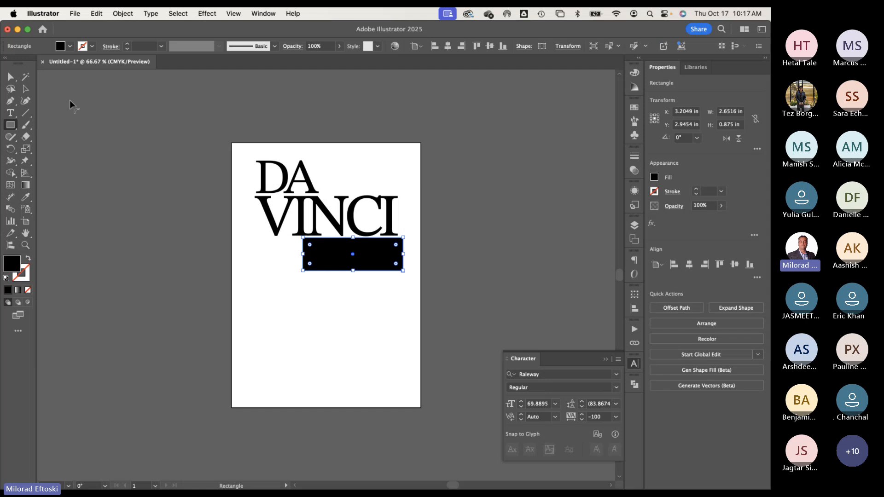
click(26, 88)
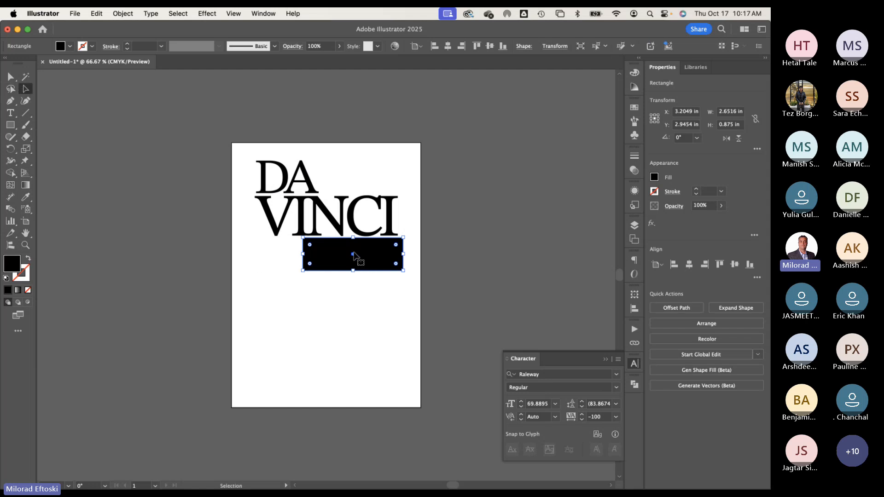
Step: Fill the rectangle with yellow and place it behind the CODE text
scroll(355, 256, up, 1)
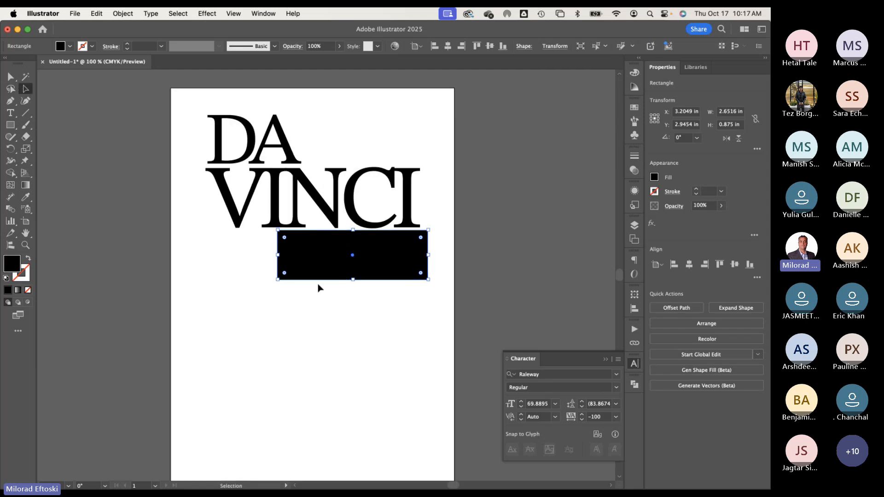
click(71, 46)
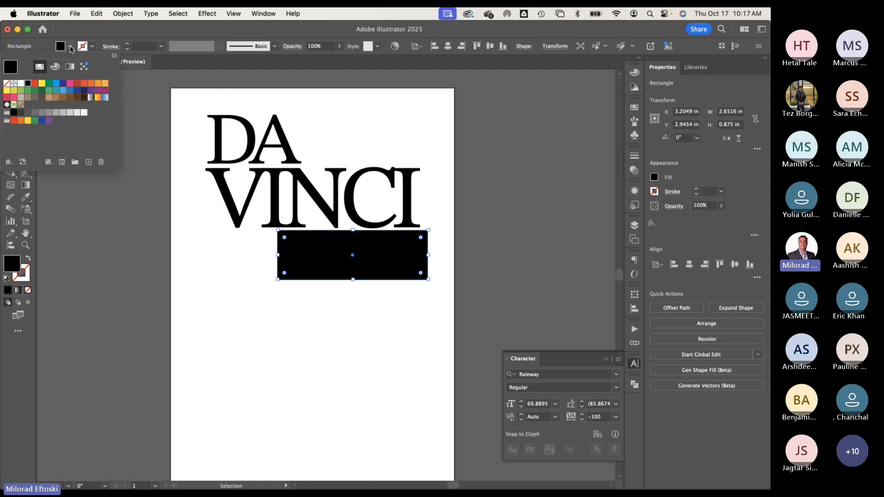
click(42, 83)
click(243, 339)
click(386, 305)
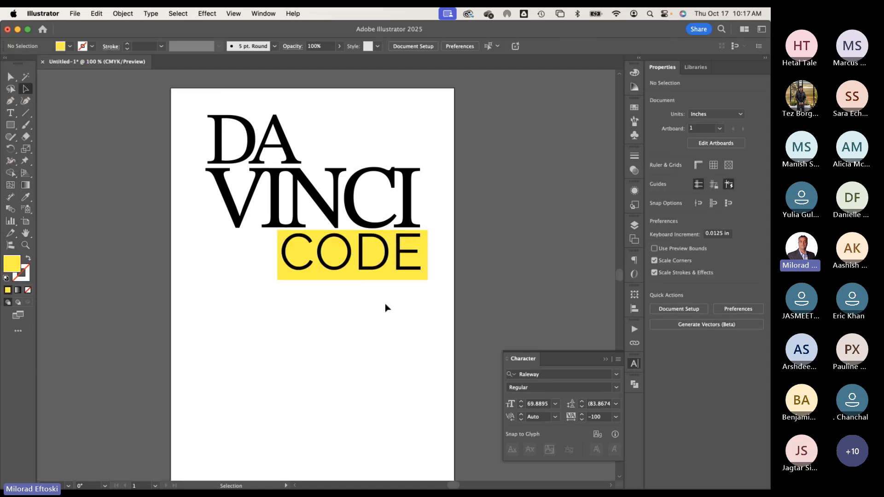
Step: Adjust the CODE text's position on the yellow rectangle and shrink the rectangle to about 2.59 x 0.80 in
click(357, 278)
click(312, 296)
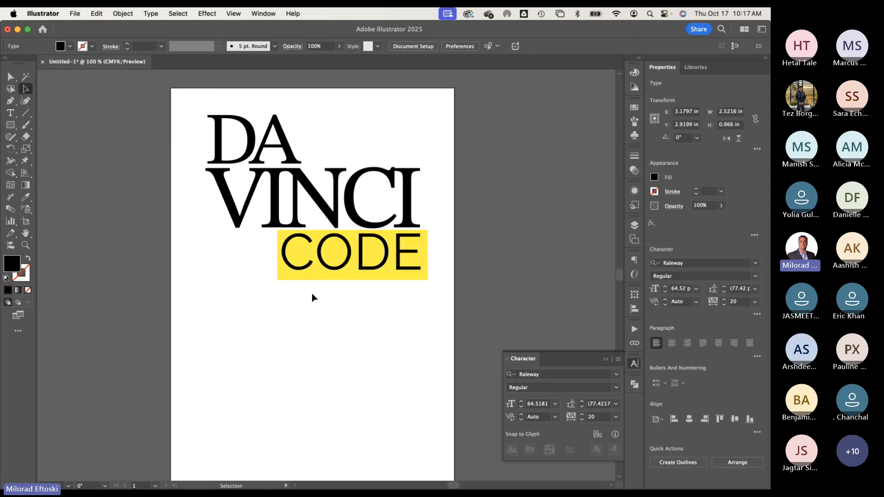
mouse_move(300, 271)
mouse_down()
mouse_move(313, 293)
mouse_move(287, 265)
mouse_up()
click(428, 279)
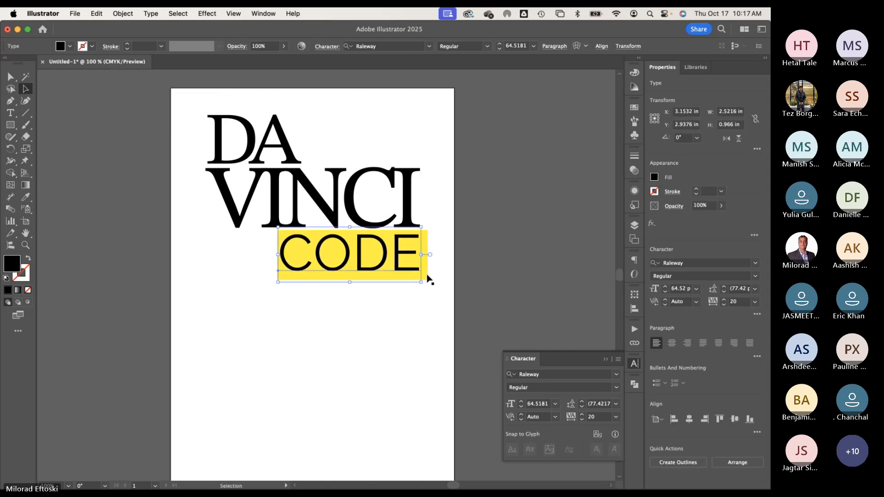
drag(429, 281, 425, 277)
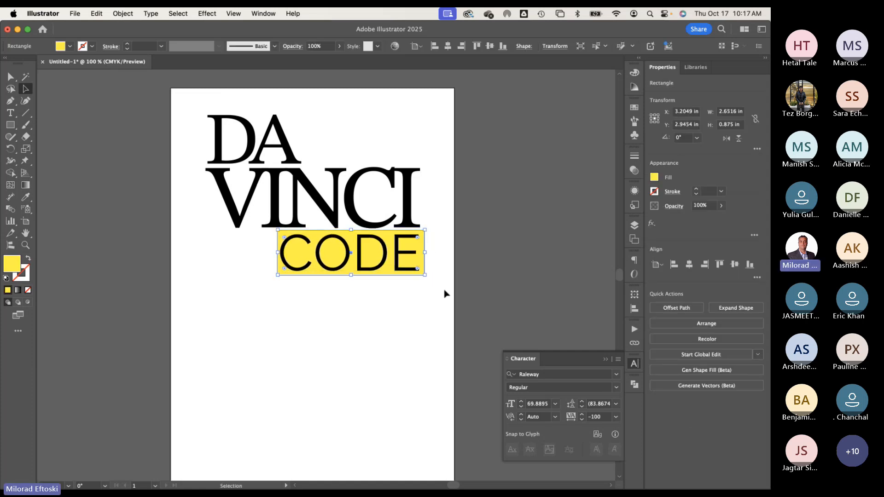
click(445, 291)
Step: Shift CODE slightly right within the yellow rectangle and move both together slightly left under VINCI
drag(335, 272, 338, 273)
click(295, 280)
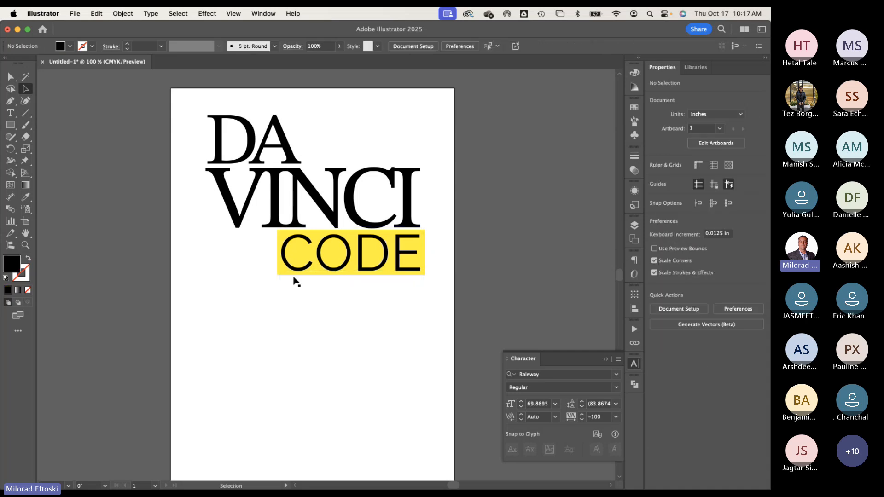
drag(425, 296, 390, 270)
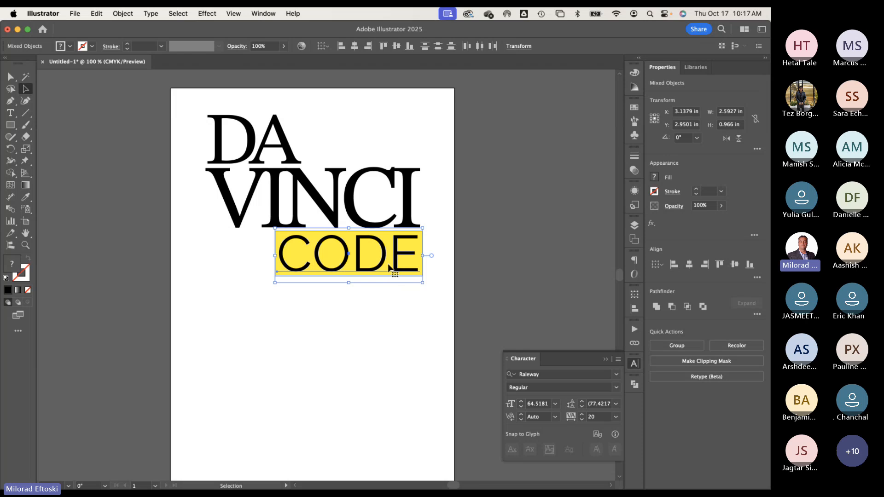
click(389, 333)
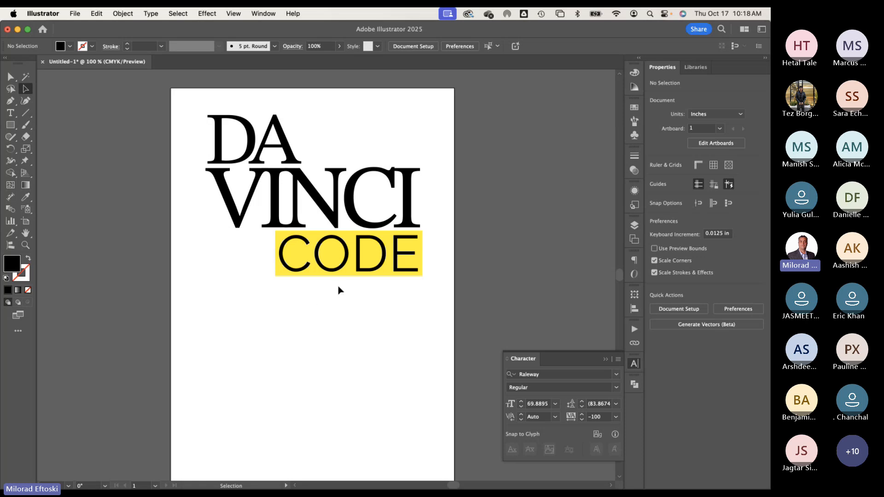
Step: Try rounding the corners of the yellow rectangle behind CODE and undo the change
click(280, 274)
click(279, 312)
click(277, 238)
click(276, 275)
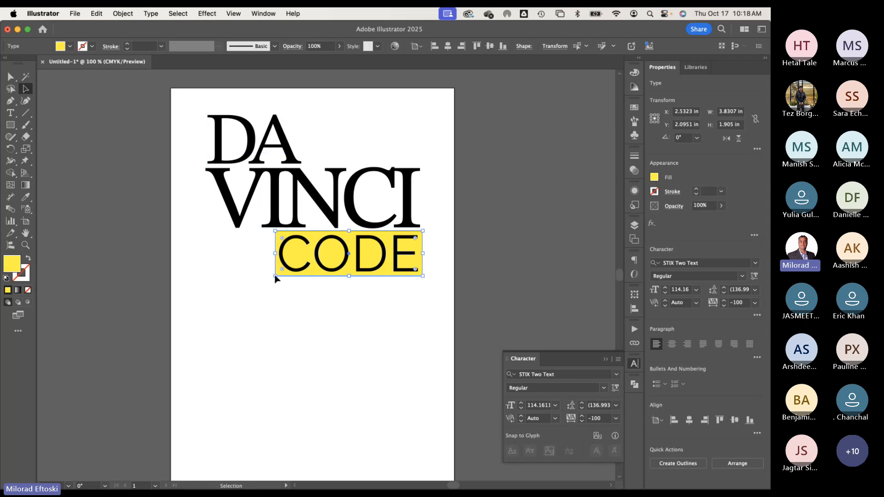
scroll(280, 274, up, 5)
scroll(281, 274, down, 3)
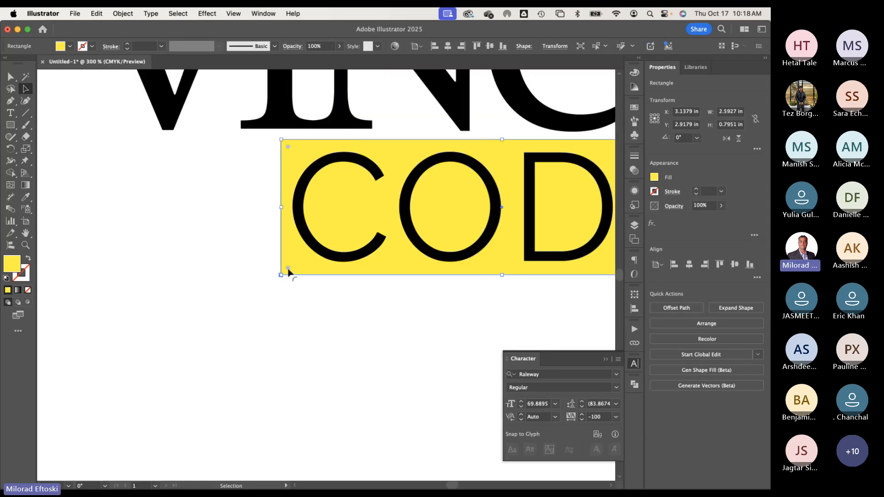
drag(288, 272, 302, 261)
click(301, 318)
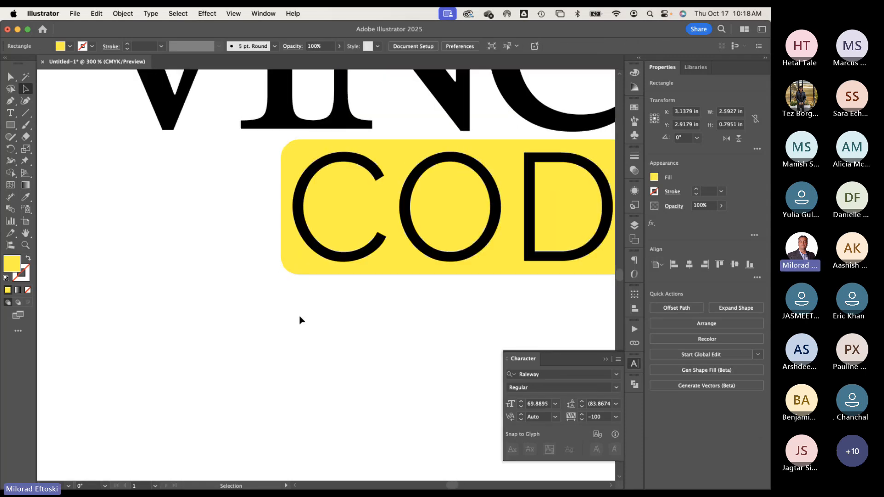
scroll(300, 318, down, 3)
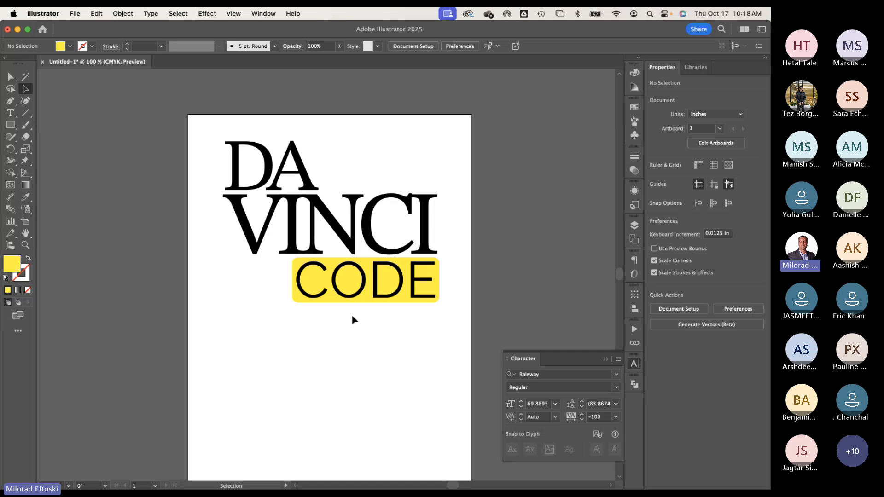
key(cmd+z)
Step: Select the whole DA VINCI CODE title and convert its text to outlines
click(375, 310)
drag(443, 321, 401, 295)
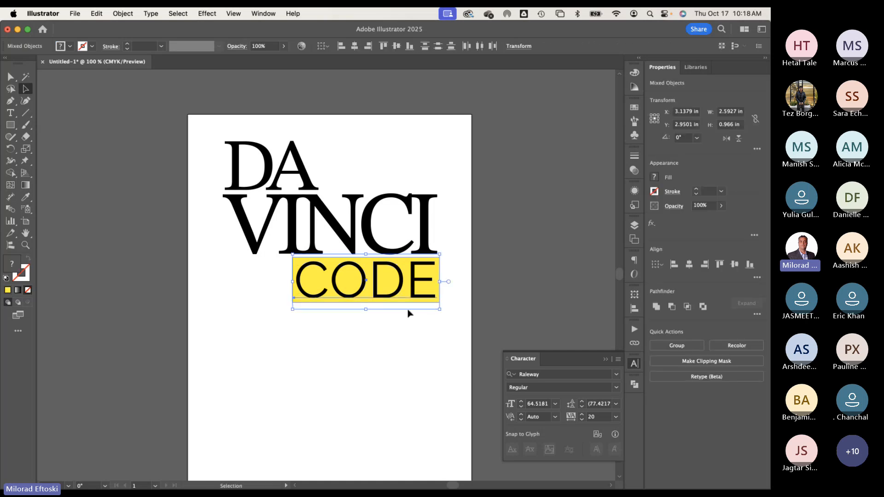
click(383, 334)
drag(211, 127, 475, 346)
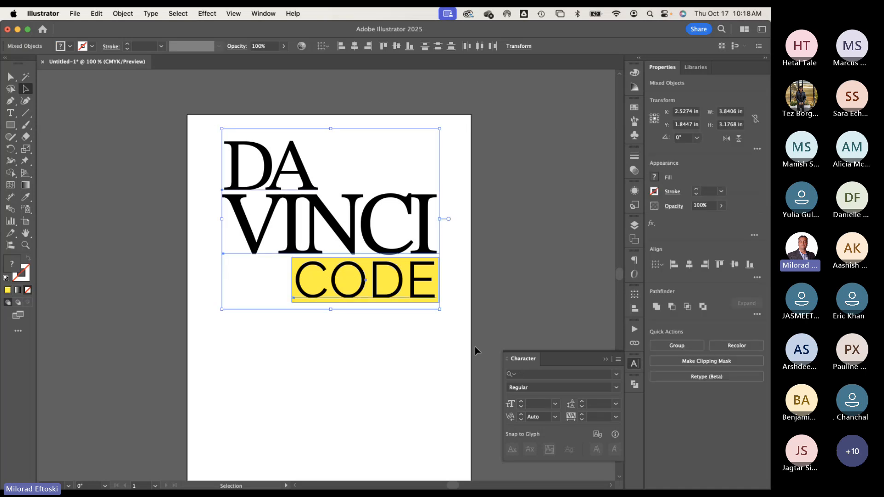
click(152, 14)
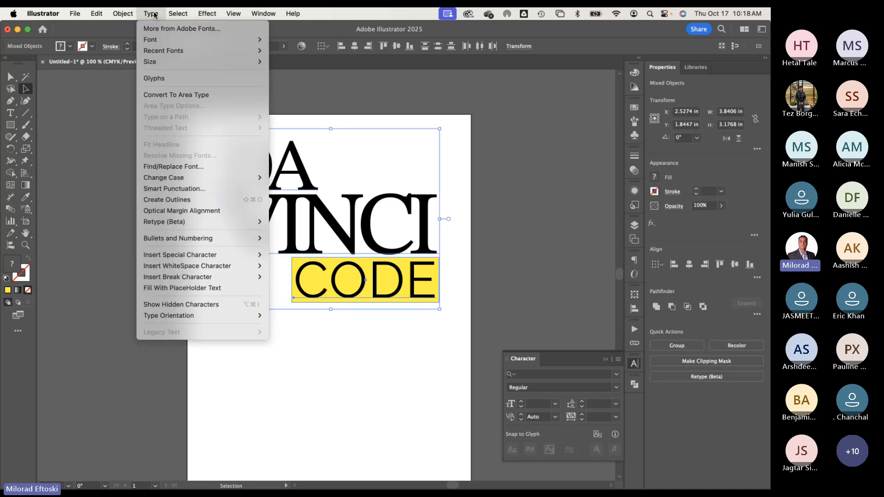
click(199, 201)
click(269, 334)
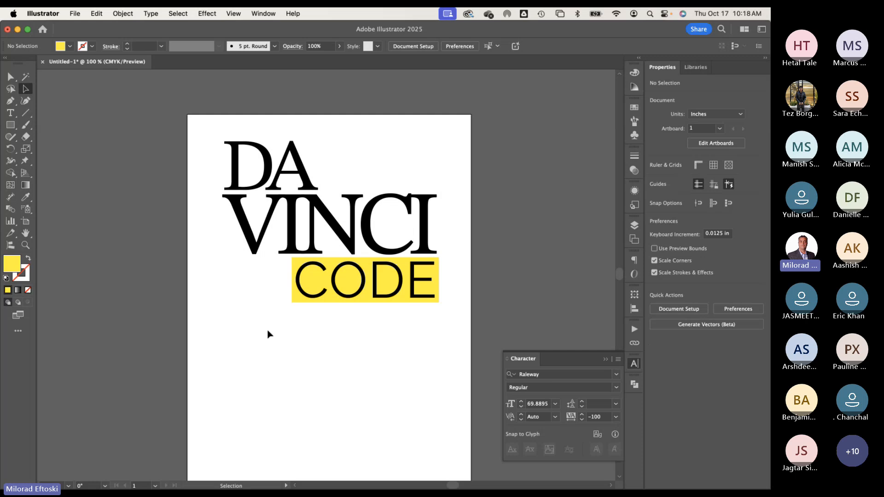
Step: Unite the overlapping VINCI letter outlines with Pathfinder and check the merged shape in outline view
click(310, 252)
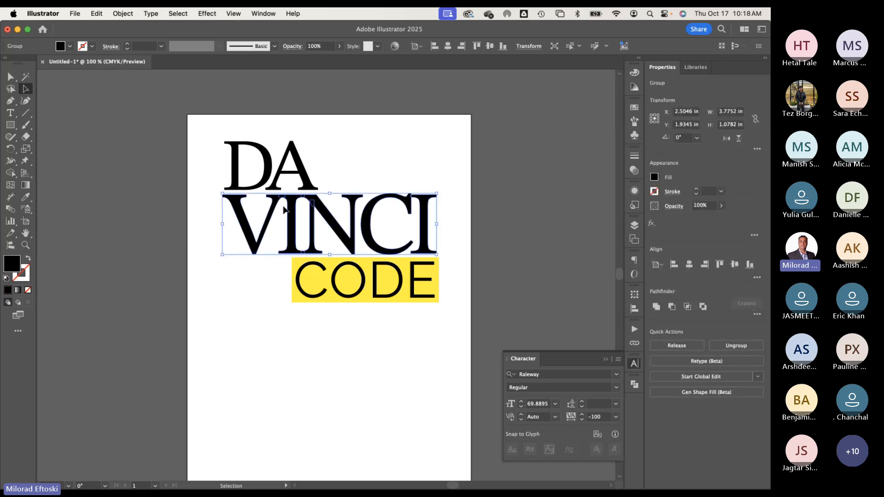
click(360, 161)
scroll(289, 214, up, 2)
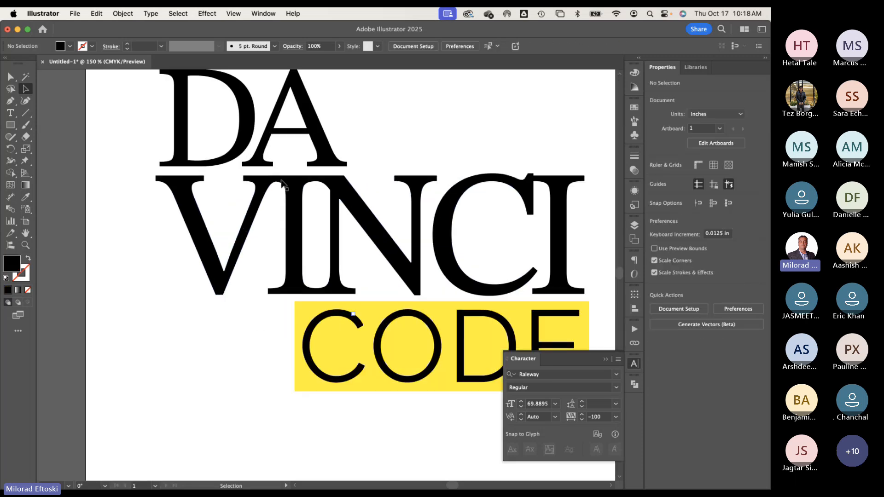
scroll(372, 227, down, 3)
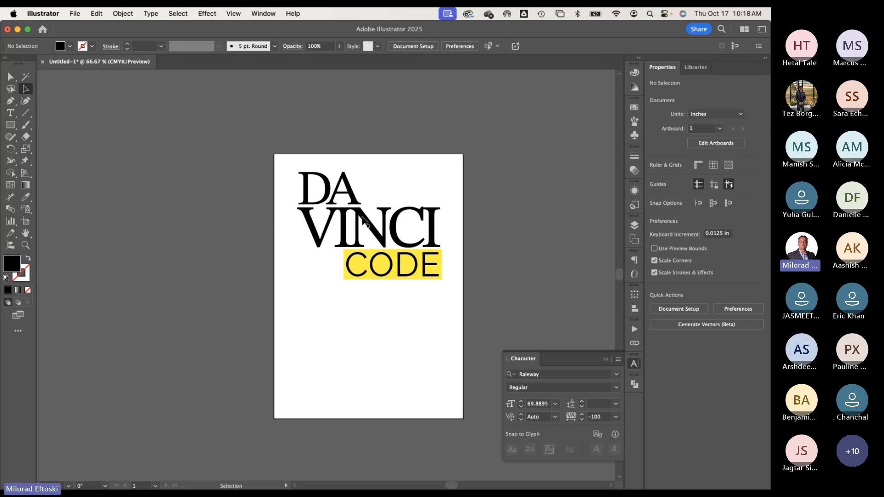
click(362, 222)
scroll(362, 221, up, 2)
scroll(363, 222, down, 2)
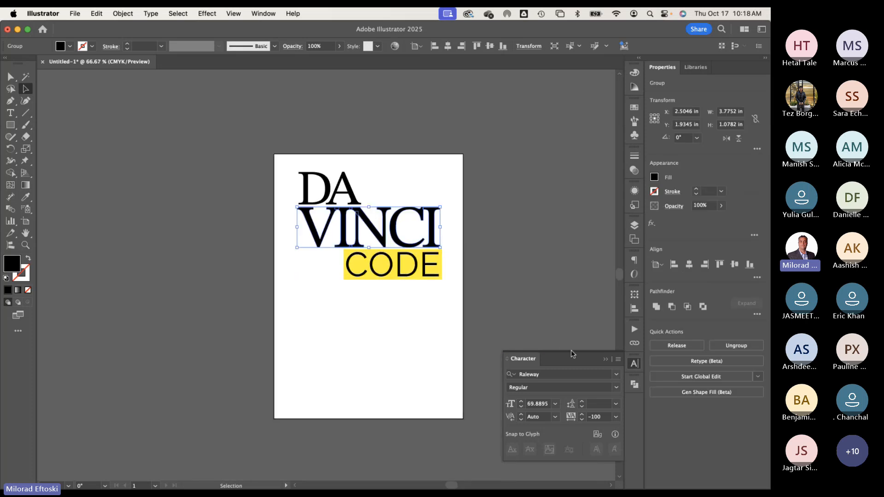
click(635, 386)
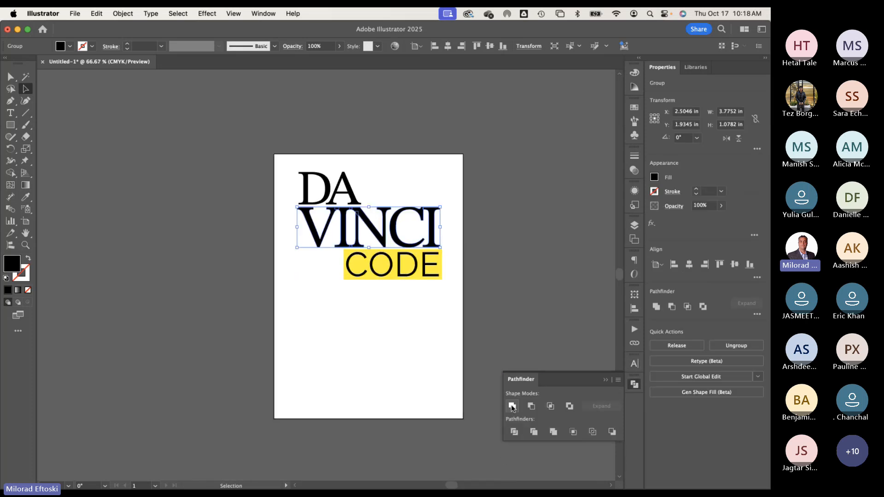
key(super+y)
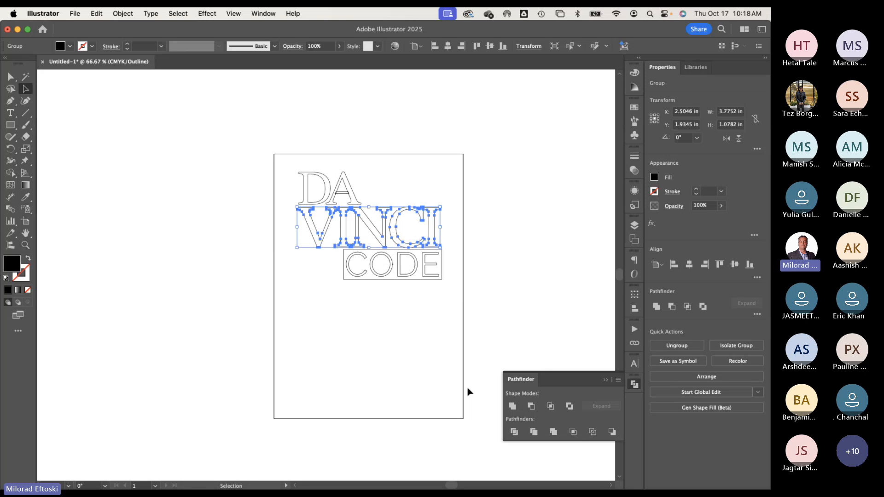
key(super+y)
click(427, 366)
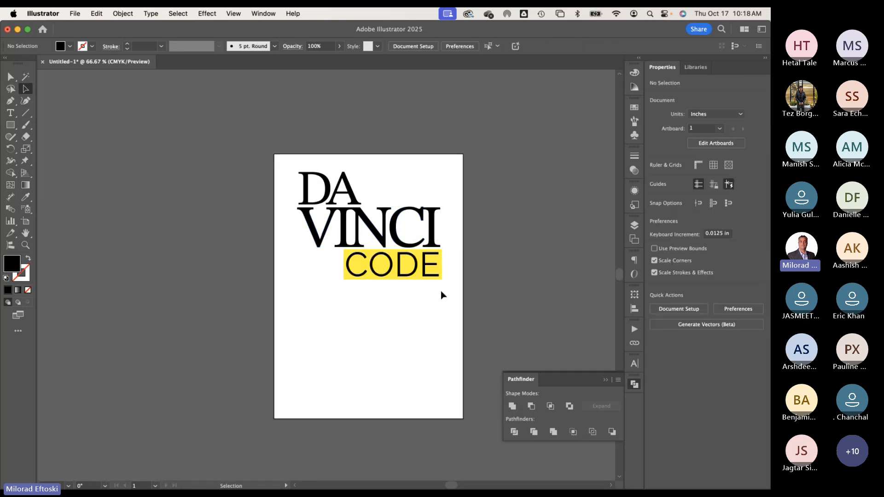
Step: Subtract the CODE letters from the yellow rectangle using Pathfinder's Minus Front
click(350, 272)
scroll(404, 285, up, 1)
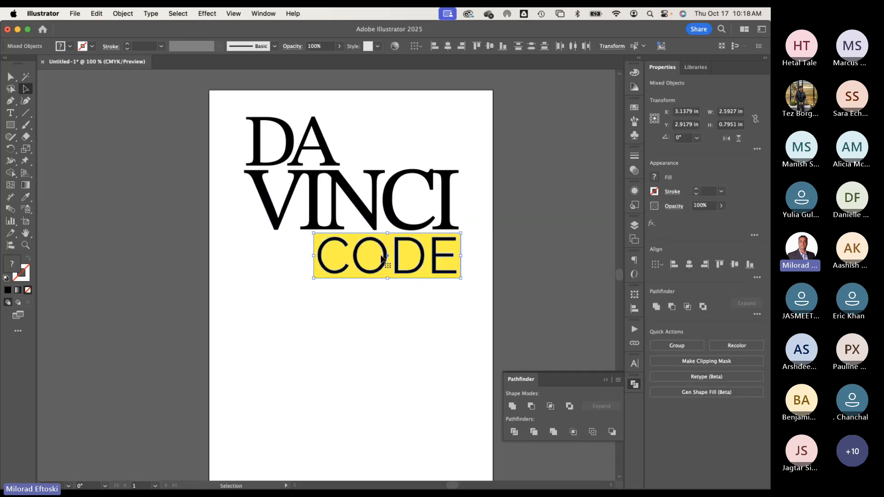
click(531, 406)
click(444, 379)
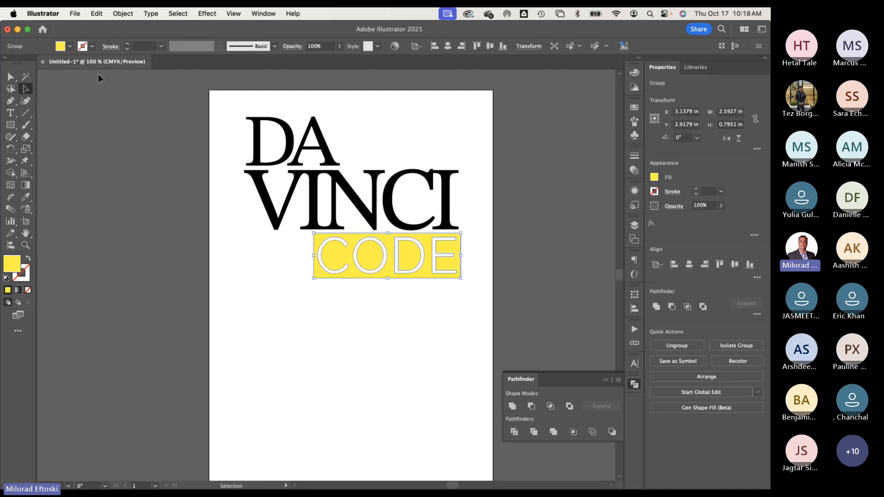
Step: Fill the box with the cut-out CODE letters with black
click(70, 46)
click(28, 84)
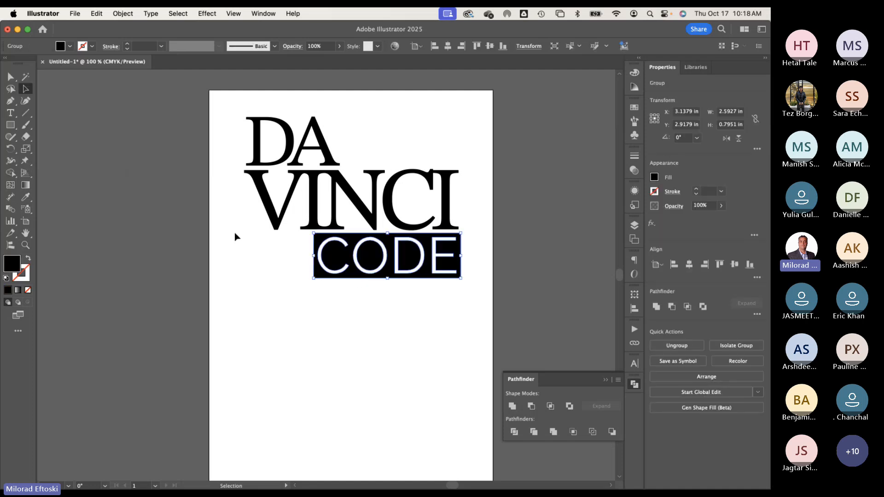
click(234, 233)
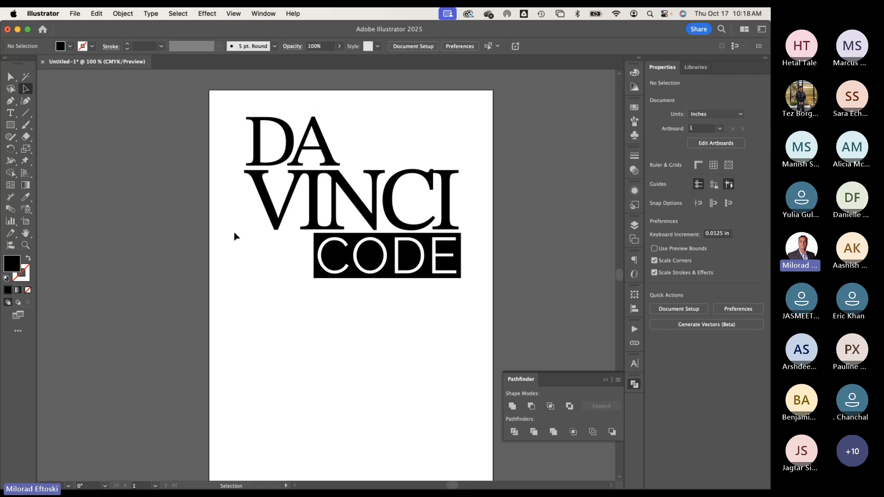
key(super+minus)
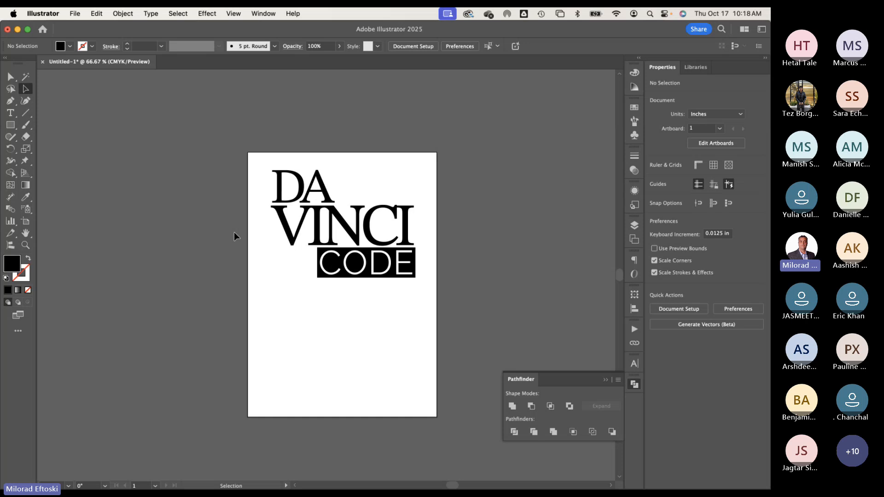
Step: Save the document to the Desktop as Da Vinci Title in Adobe Illustrator (ai) format with the default Illustrator options
click(76, 13)
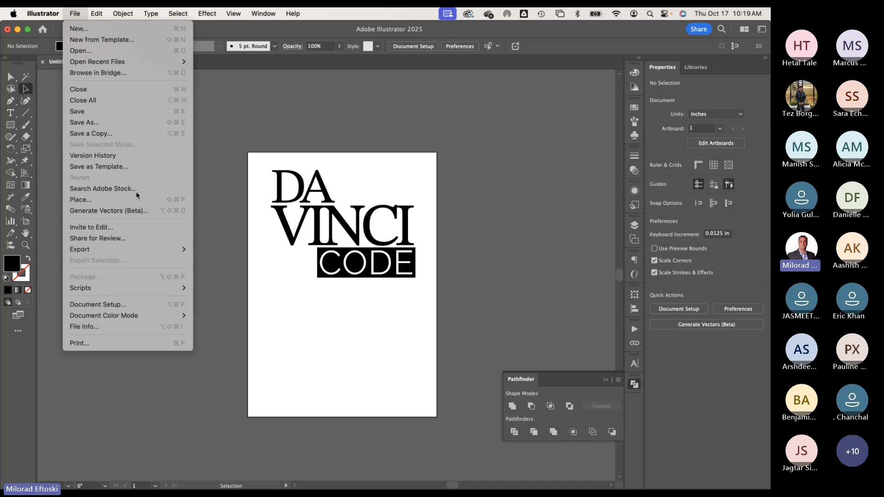
key(Escape)
click(71, 11)
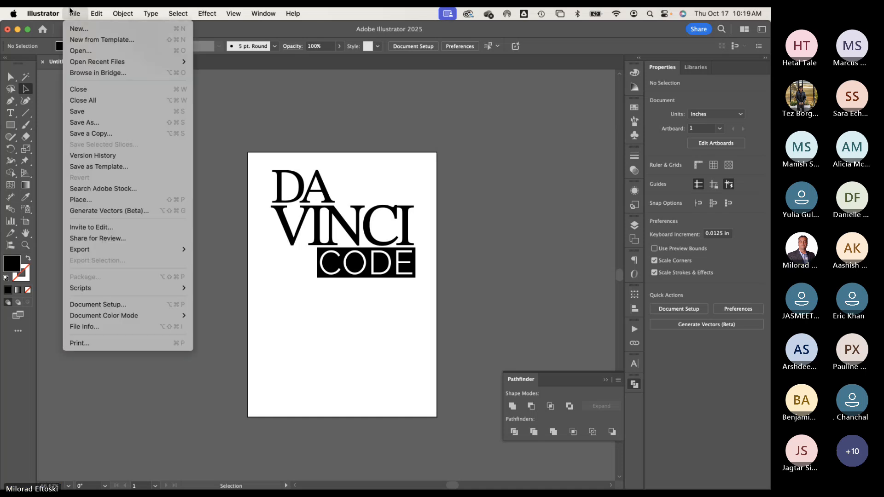
click(100, 124)
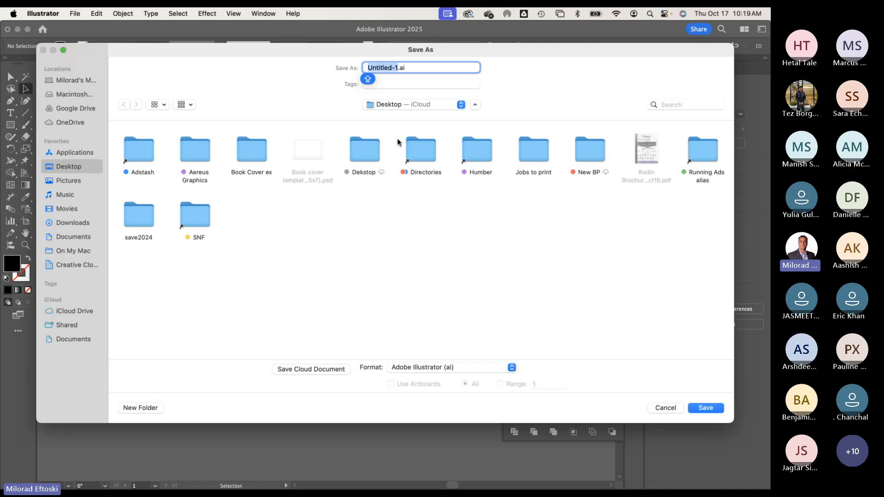
text(Da)
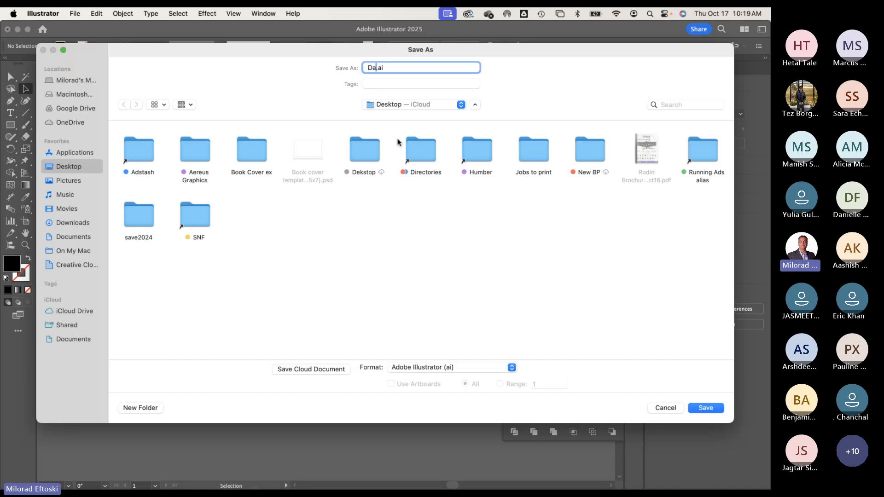
text( Vinci Title)
click(457, 372)
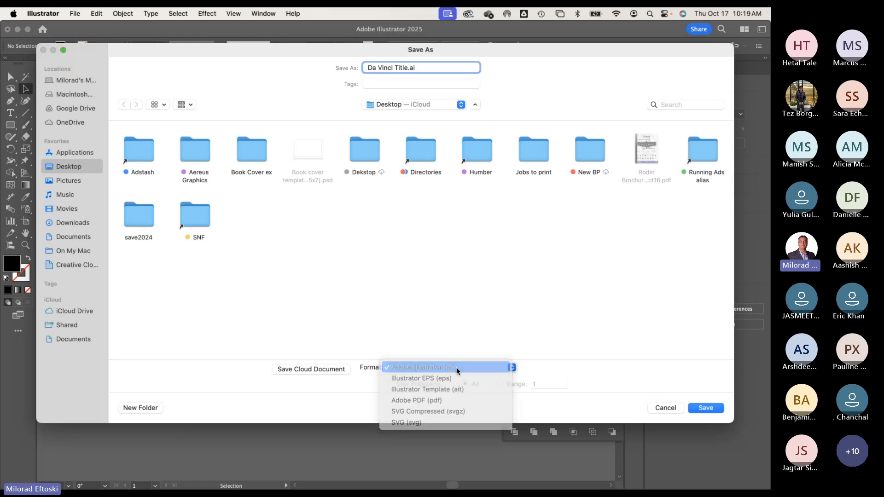
click(458, 368)
click(705, 408)
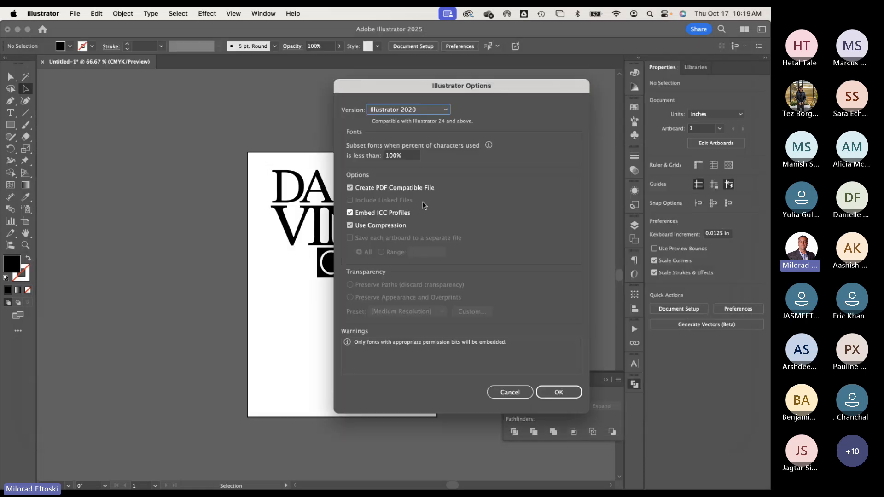
key(Return)
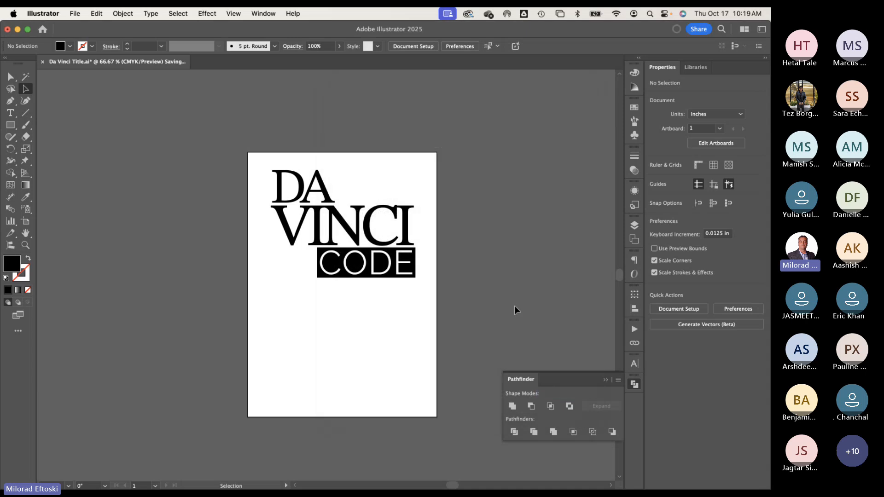
Step: Select the complete DA VINCI CODE title artwork and switch to the Photoshop book cover template
click(302, 199)
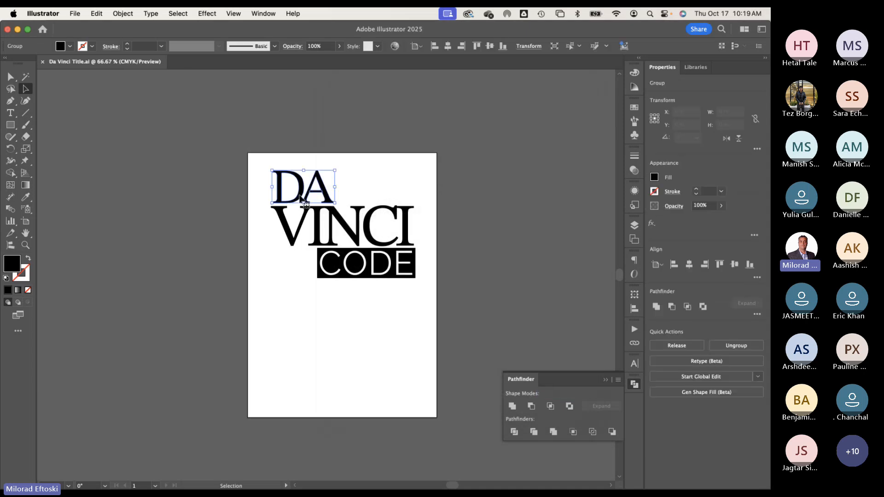
click(250, 155)
drag(320, 215, 423, 291)
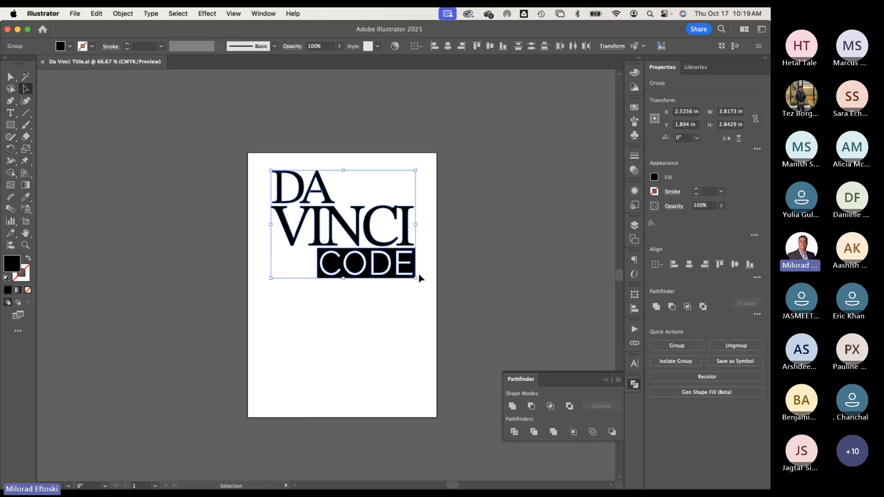
key(super+Tab)
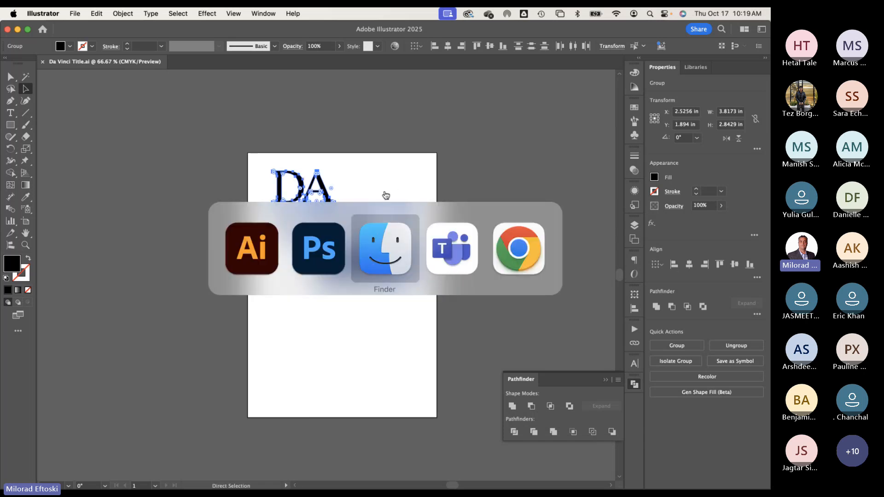
click(328, 249)
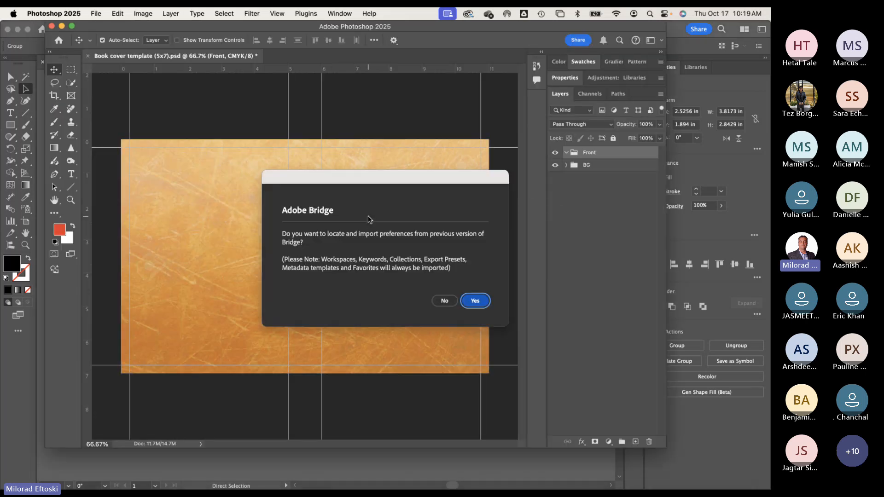
Step: Decline importing the previous Adobe Bridge preferences, dismiss the What's new window and close Bridge to return to the book cover template
click(445, 301)
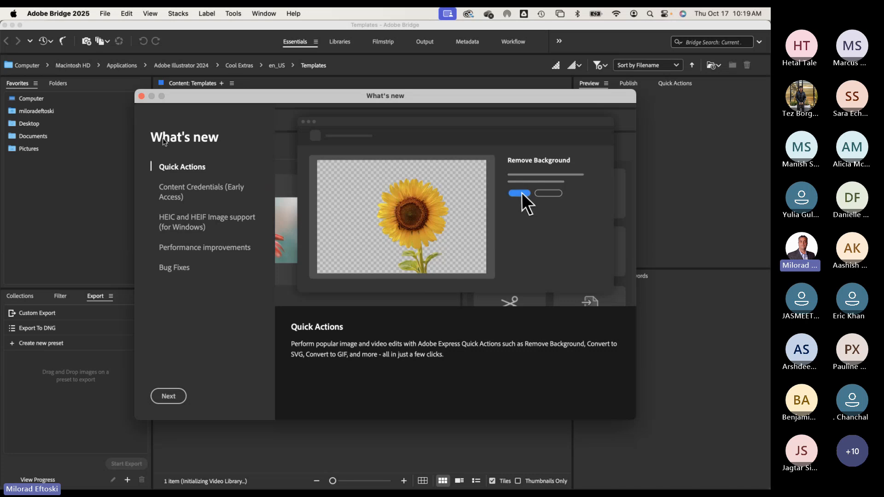
drag(252, 95, 272, 110)
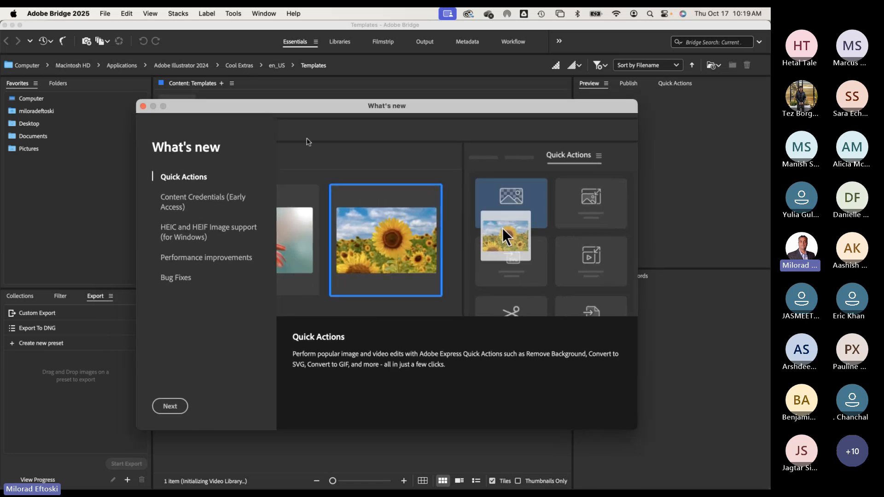
click(142, 106)
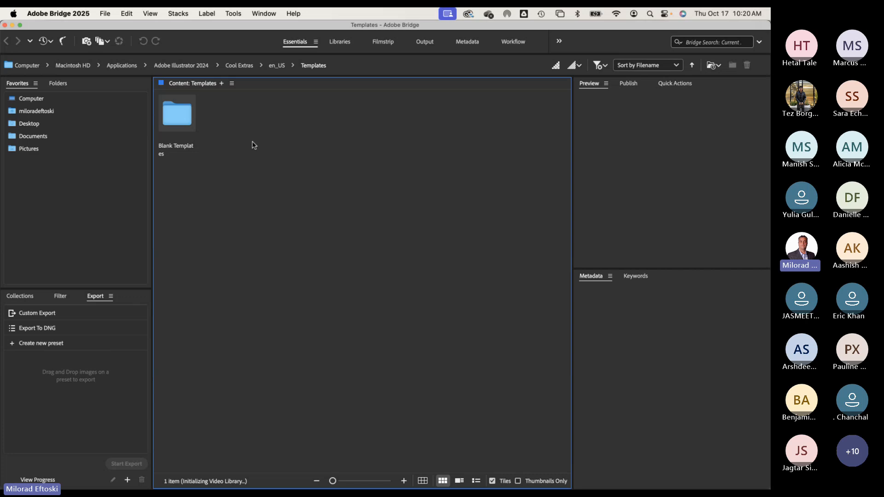
click(61, 12)
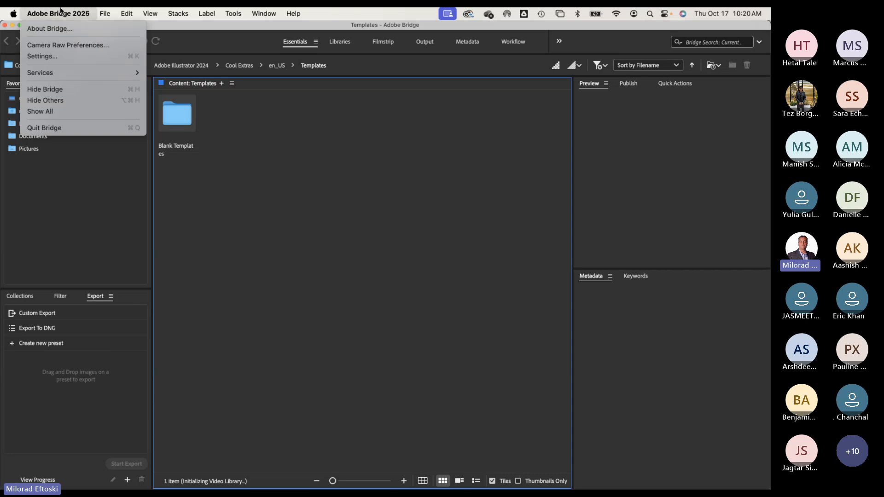
click(35, 30)
click(5, 25)
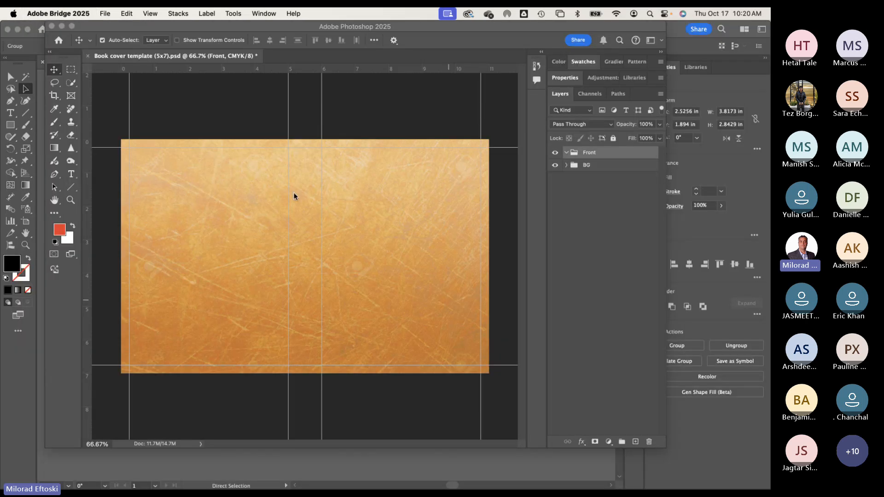
Step: Paste the DA VINCI CODE title into the Front group as a shape layer and place it in the upper part of the front cover
click(217, 118)
click(247, 184)
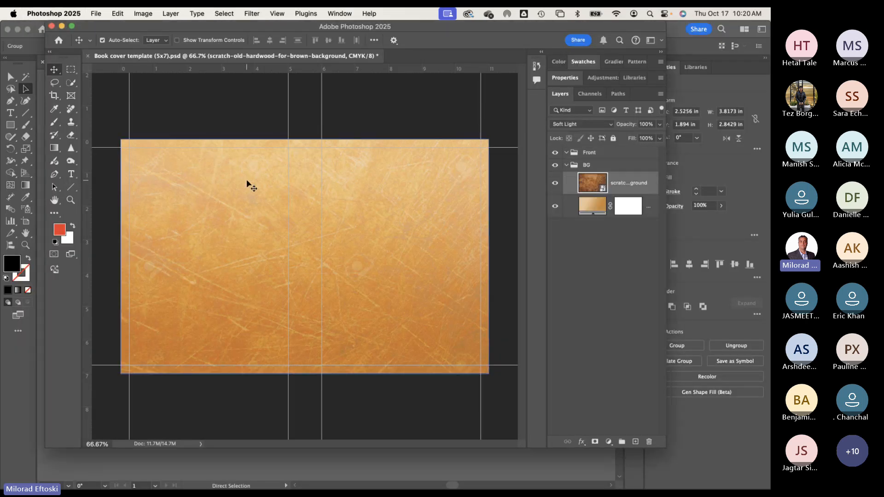
click(618, 153)
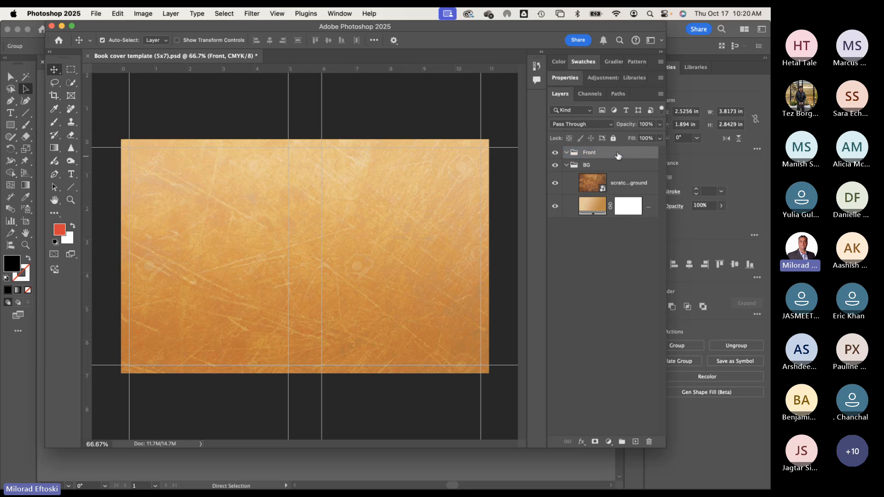
key(super+v)
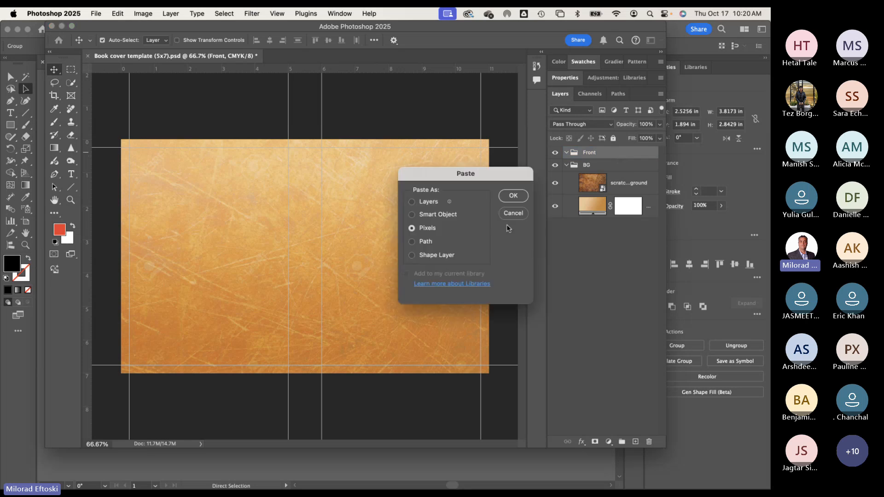
click(437, 216)
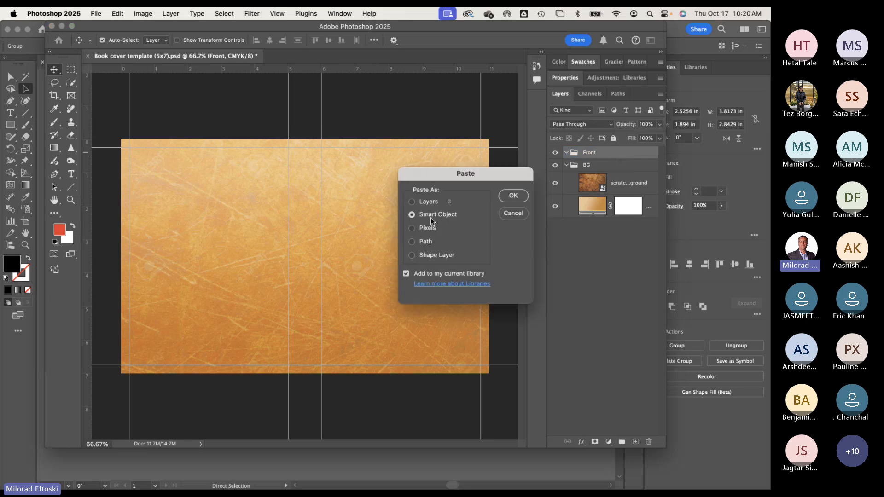
click(427, 242)
click(519, 198)
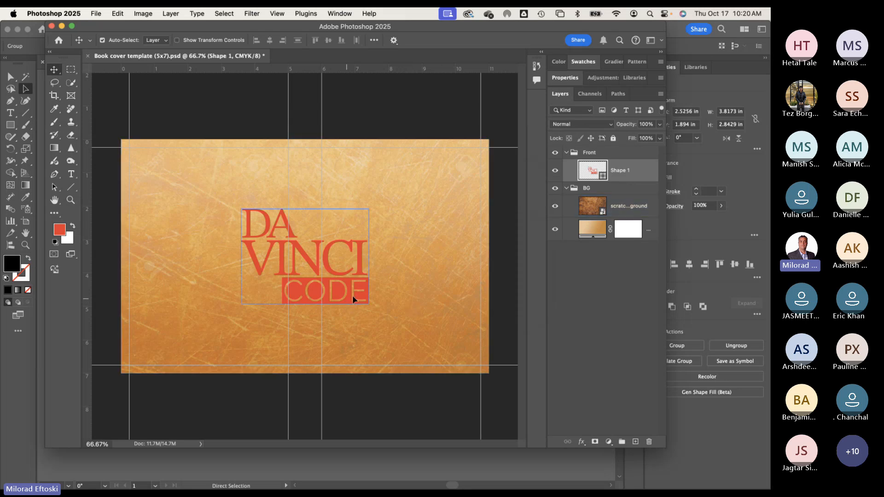
drag(353, 299, 424, 245)
click(485, 317)
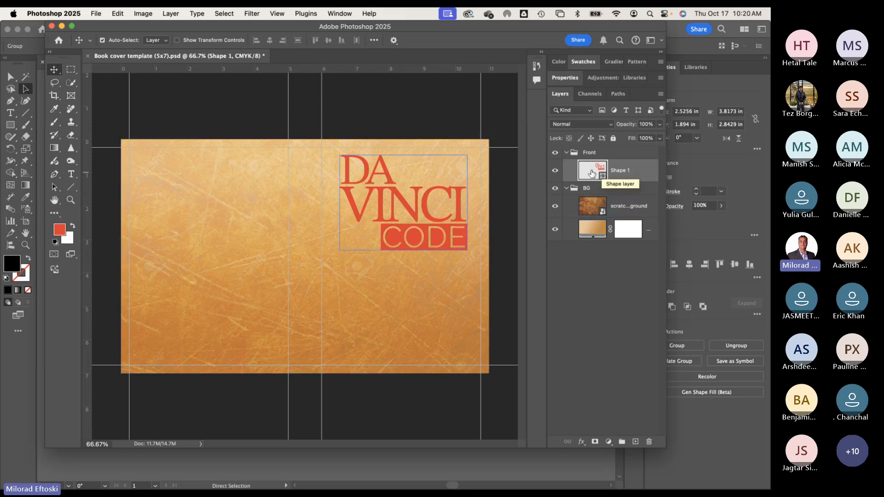
Step: Set the foreground color to a dark maroon red and return to the Move tool
click(59, 233)
drag(537, 286, 557, 319)
click(654, 218)
key(v)
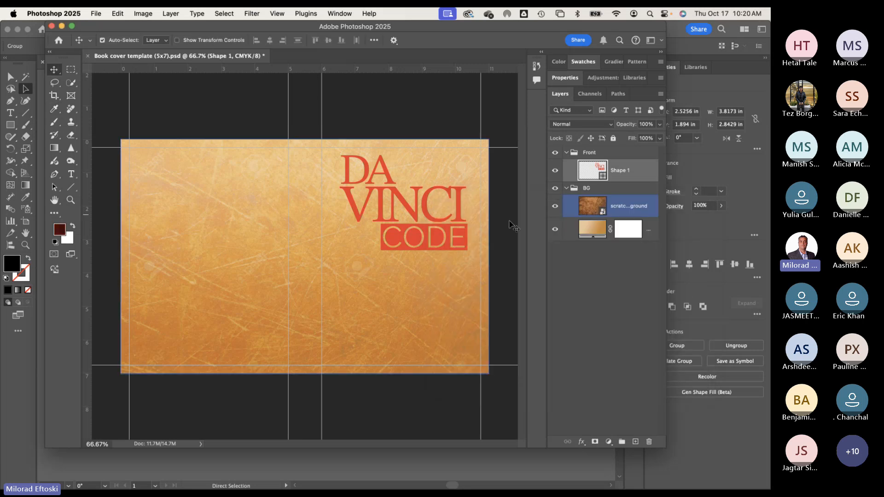
double_click(598, 171)
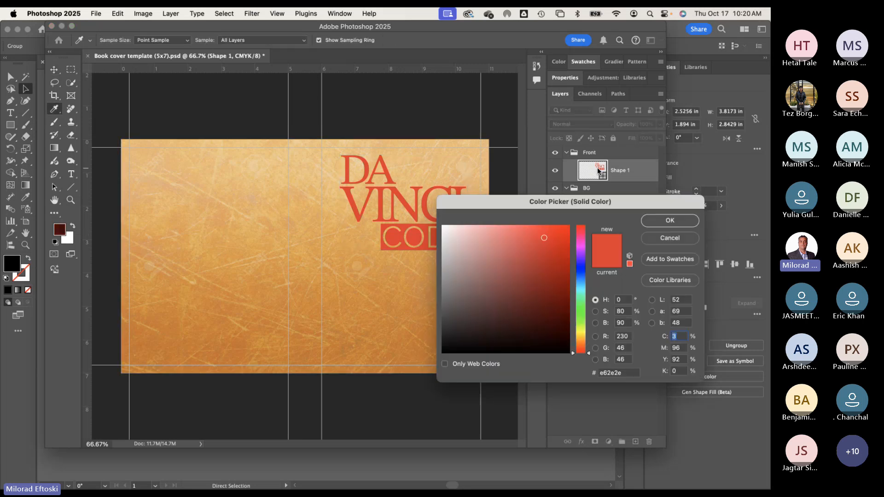
drag(565, 285, 547, 290)
click(654, 239)
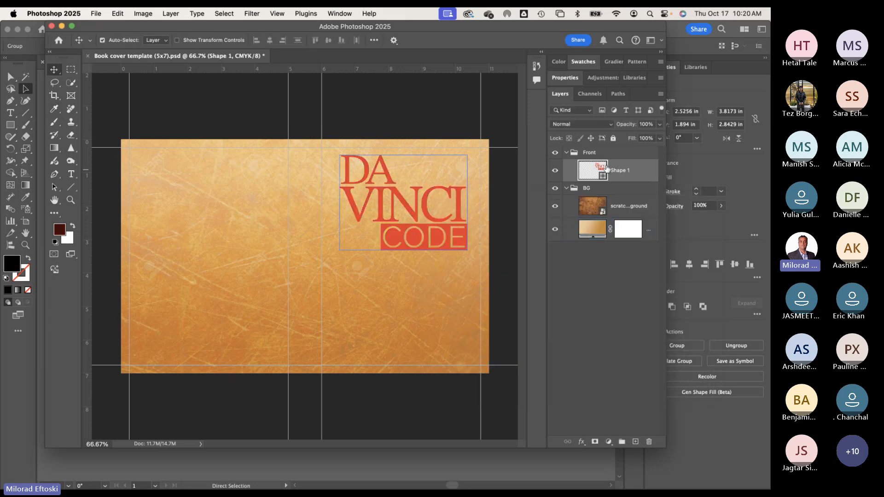
Step: Open the fill color of the DA VINCI CODE title shape for editing
double_click(595, 170)
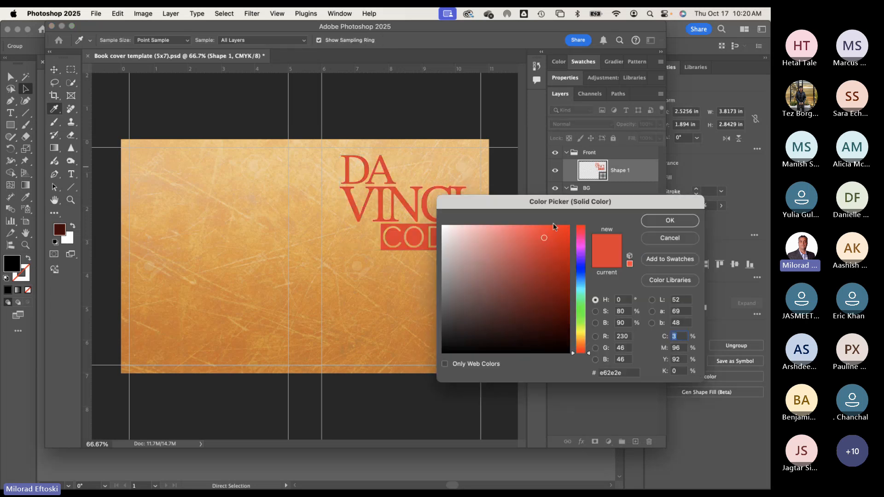
drag(519, 197, 529, 224)
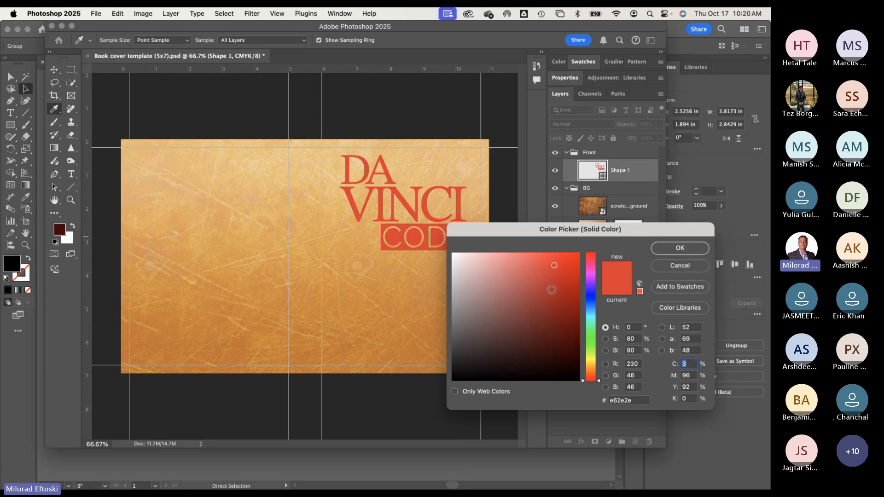
click(404, 297)
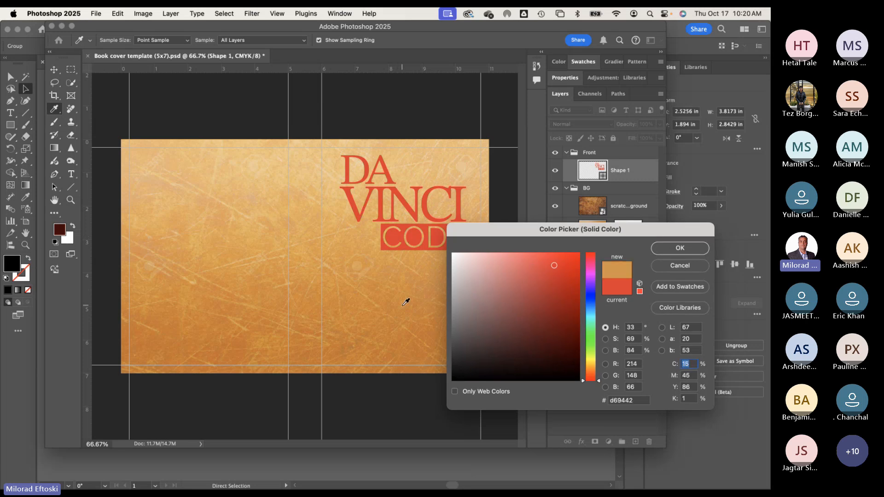
click(572, 328)
click(579, 306)
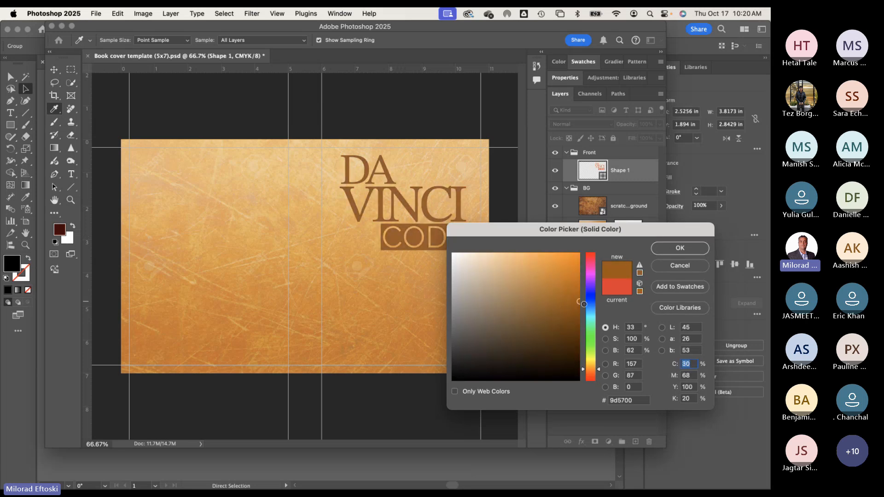
click(593, 376)
drag(592, 376, 593, 370)
mouse_move(565, 304)
mouse_down()
mouse_move(563, 314)
mouse_move(583, 270)
mouse_move(580, 341)
mouse_move(585, 311)
mouse_up()
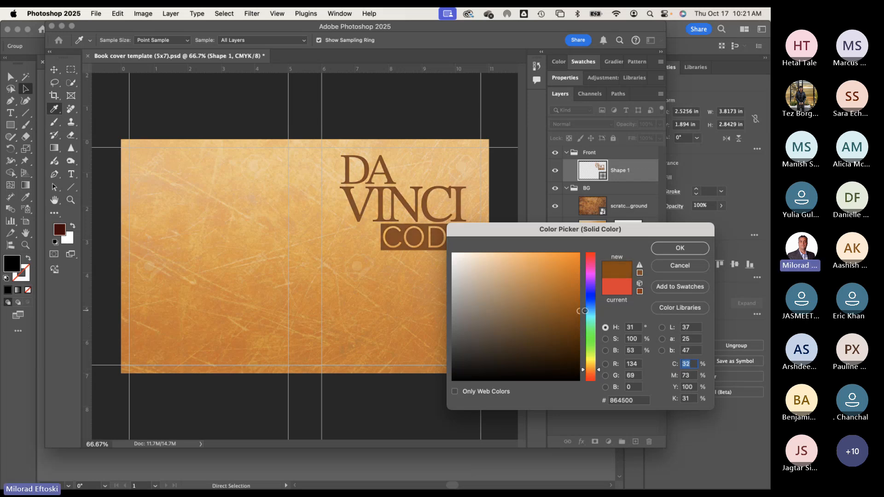
click(662, 263)
click(430, 260)
Step: Recolour the Shape 1 title with a dark brown fill of #a14501
click(595, 171)
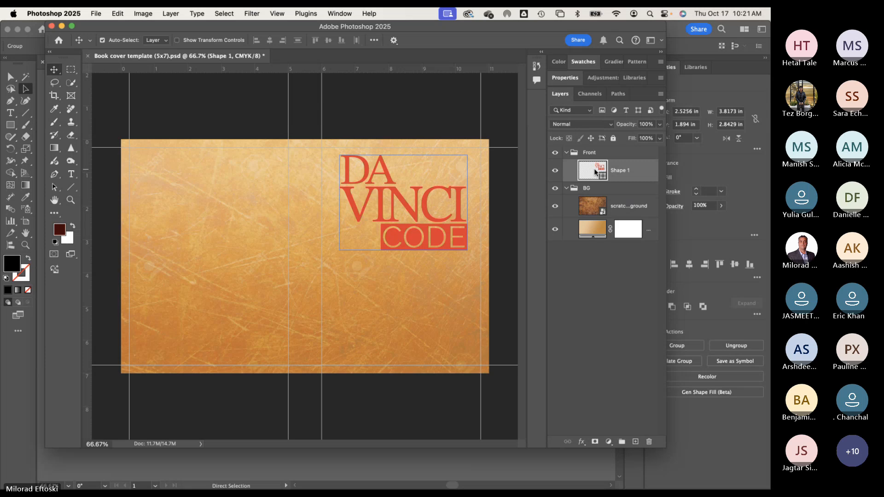
double_click(594, 170)
mouse_move(592, 377)
mouse_down()
mouse_move(593, 368)
mouse_move(593, 377)
mouse_up()
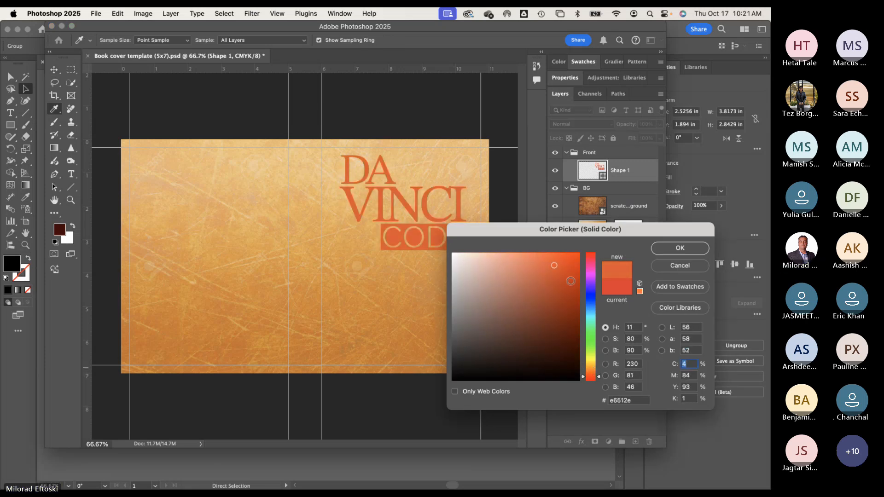
drag(571, 281, 575, 273)
drag(591, 376, 591, 372)
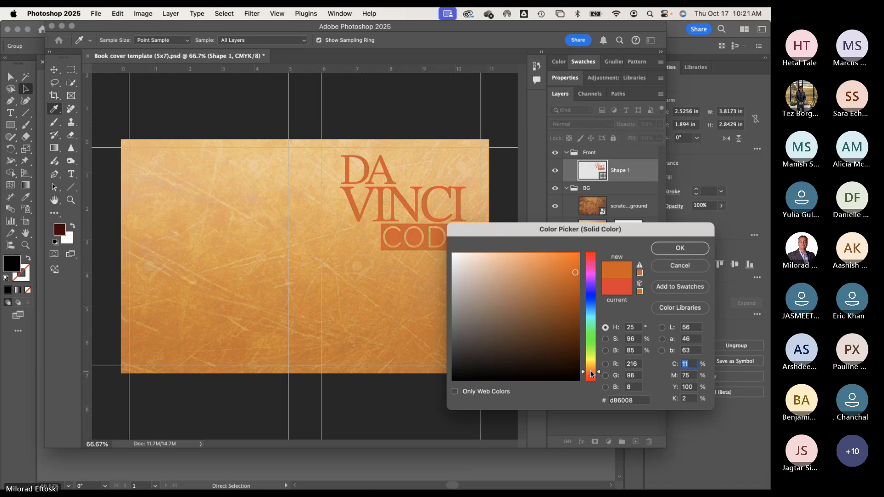
drag(578, 283, 579, 300)
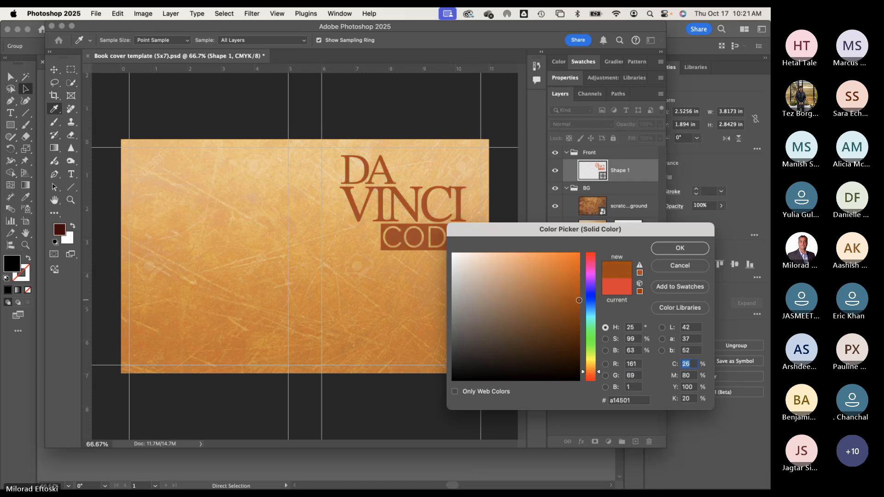
click(679, 248)
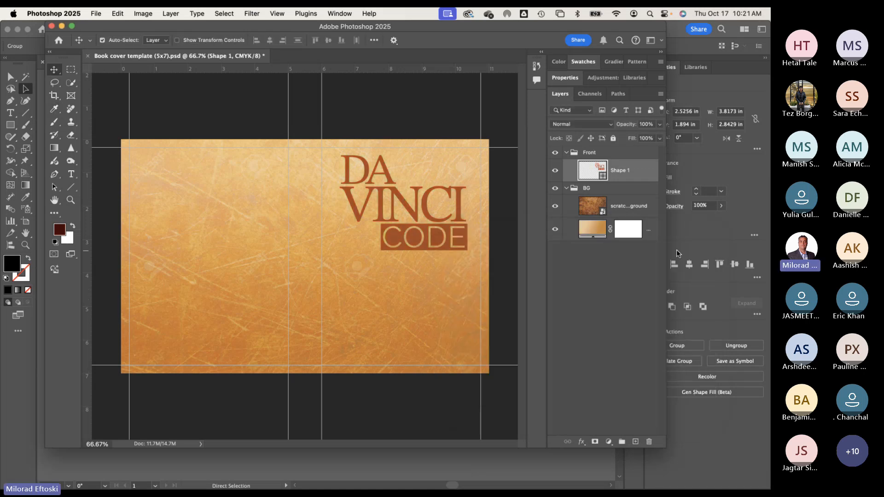
click(488, 242)
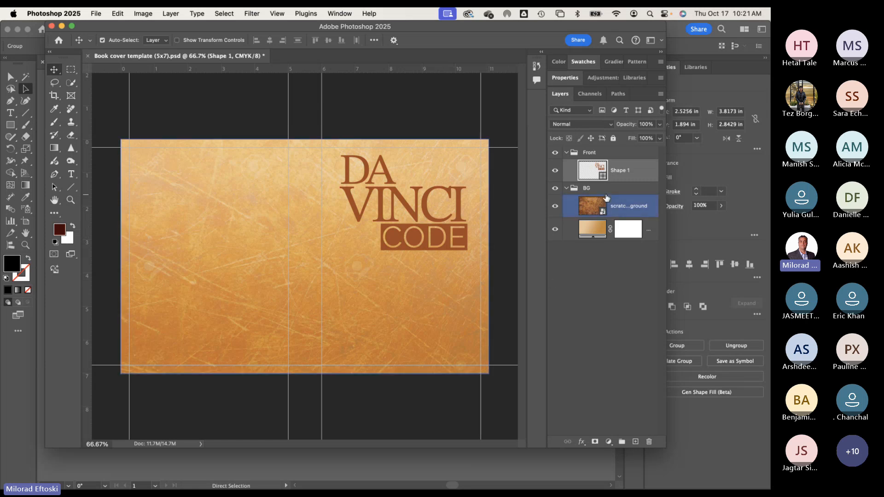
Step: Collapse the Front and BG groups and hide and reshow each one to check its contents
mouse_move(606, 198)
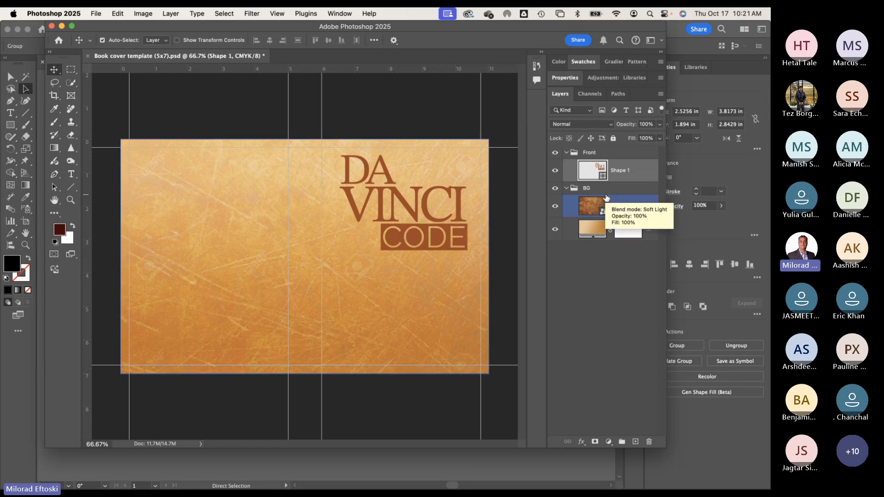
click(607, 171)
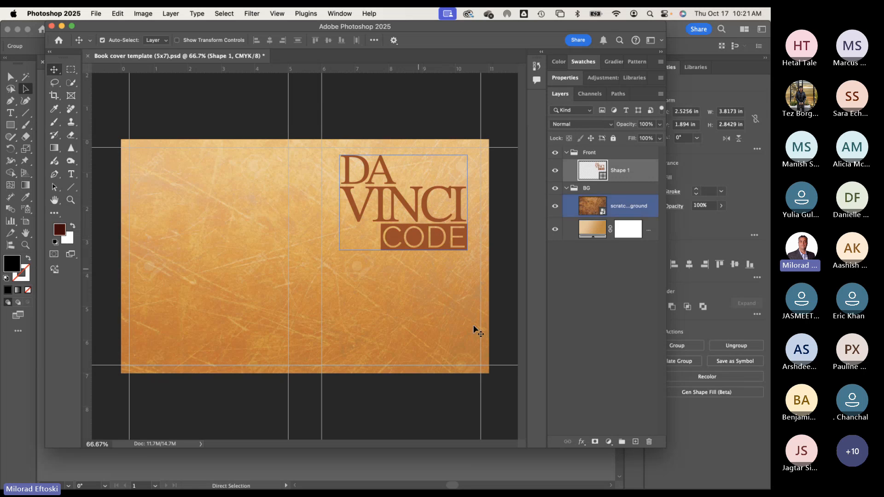
click(567, 153)
click(556, 153)
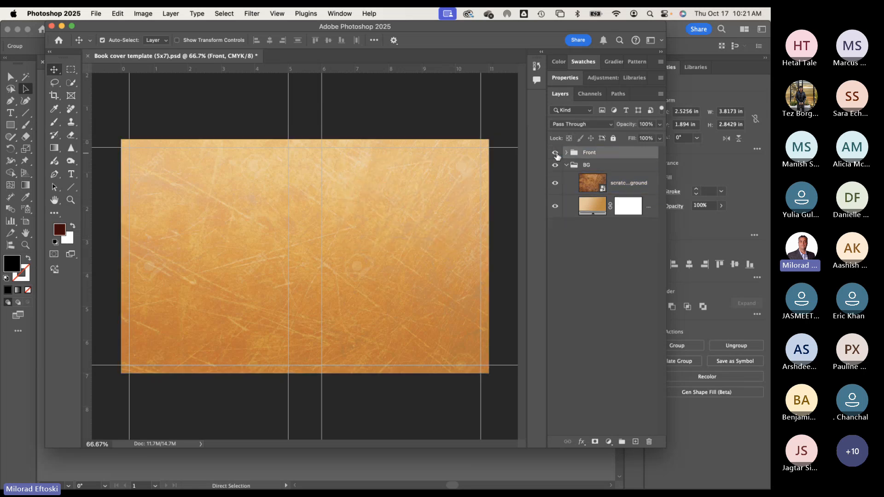
click(556, 153)
click(571, 165)
click(567, 165)
click(555, 166)
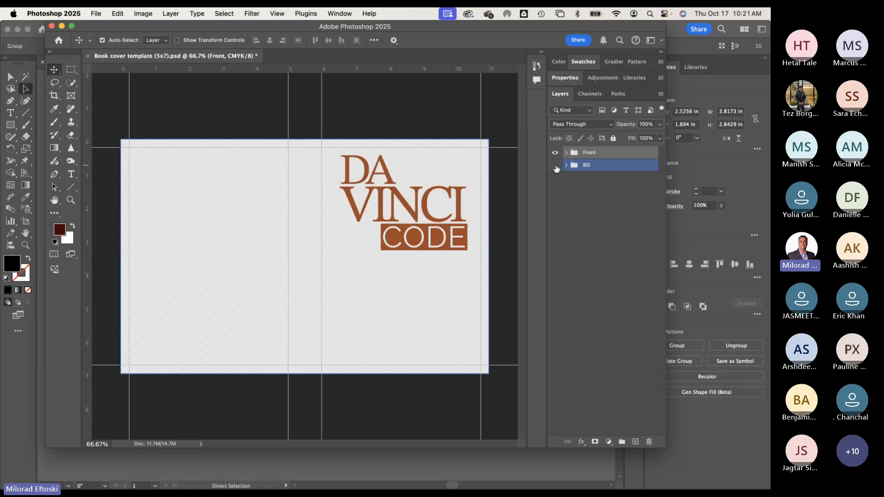
click(555, 166)
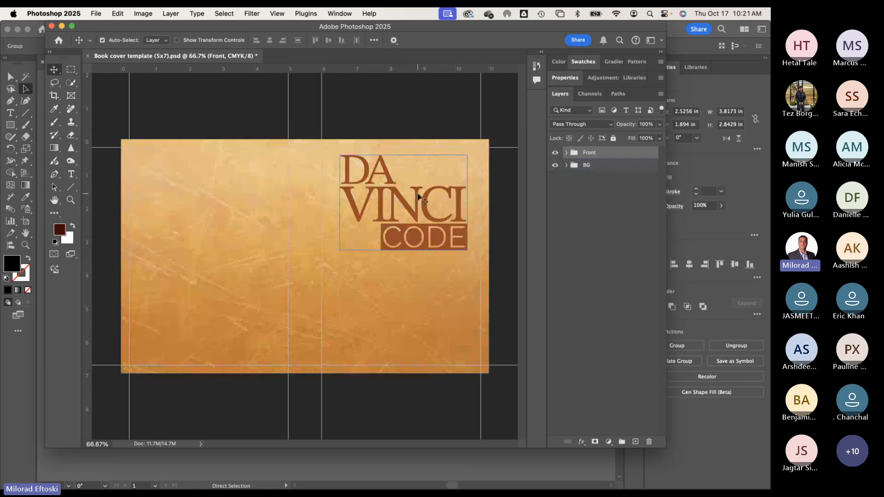
Step: Switch to Illustrator and try to move the VIN letters of the title with the Group Selection tool
click(308, 463)
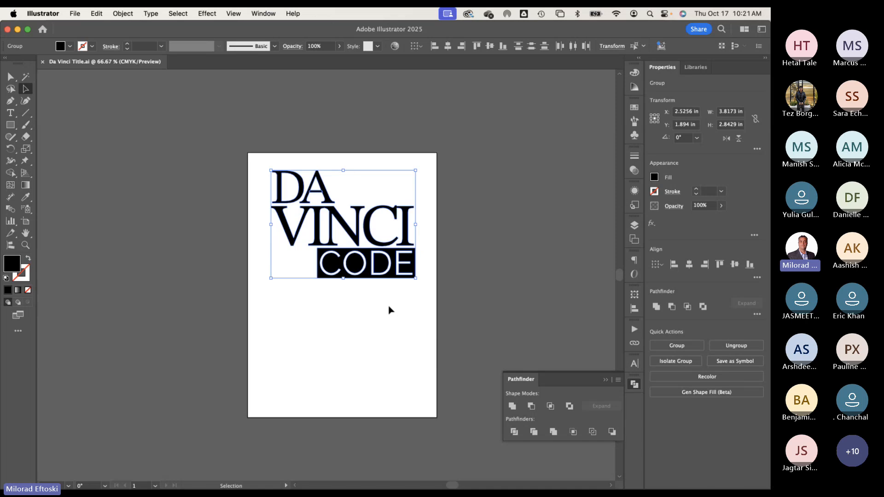
key(super+Tab)
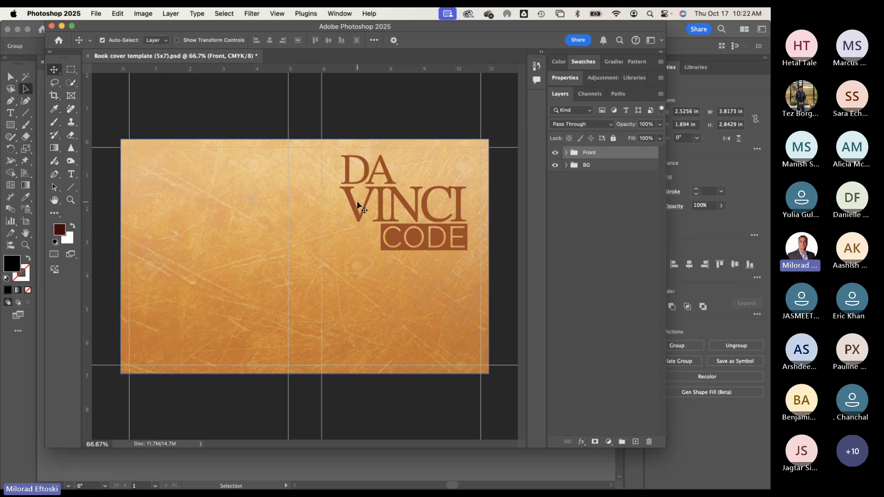
key(super+Tab)
click(250, 223)
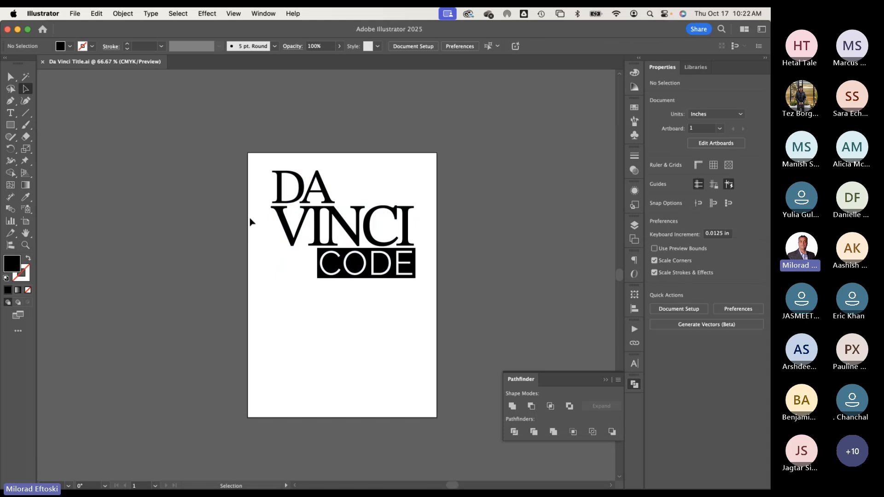
click(25, 89)
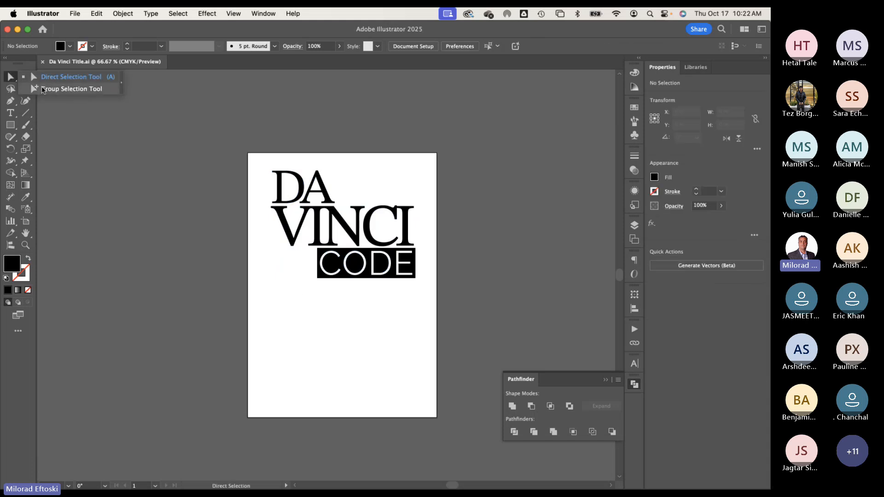
click(43, 89)
click(295, 239)
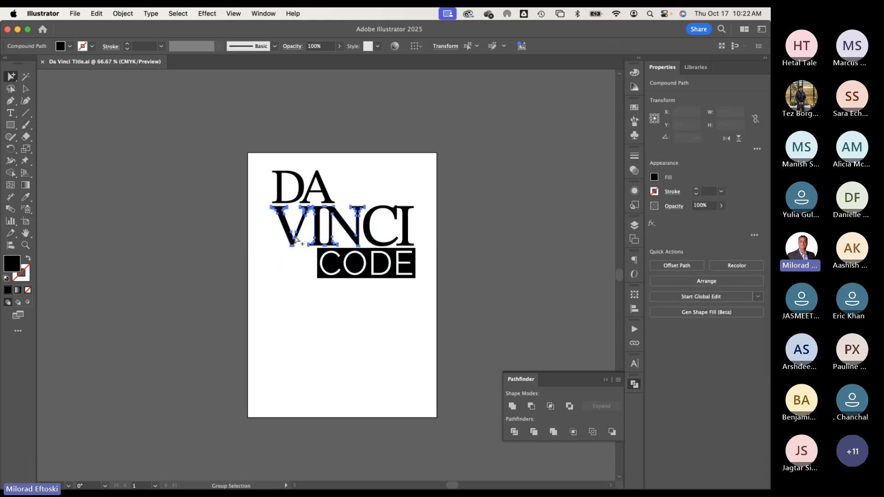
click(279, 244)
drag(296, 242, 277, 251)
key(super+z)
click(347, 325)
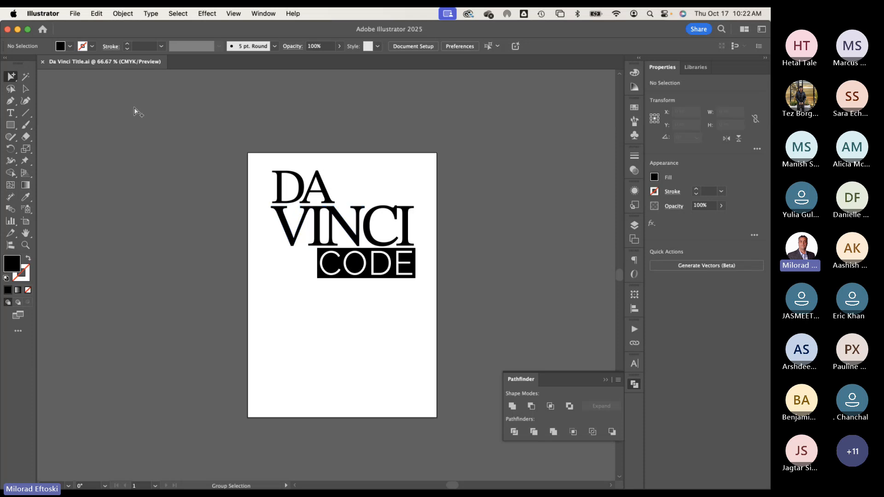
Step: Close the Da Vinci Title.ai document and minimize the Illustrator window
click(26, 89)
click(42, 61)
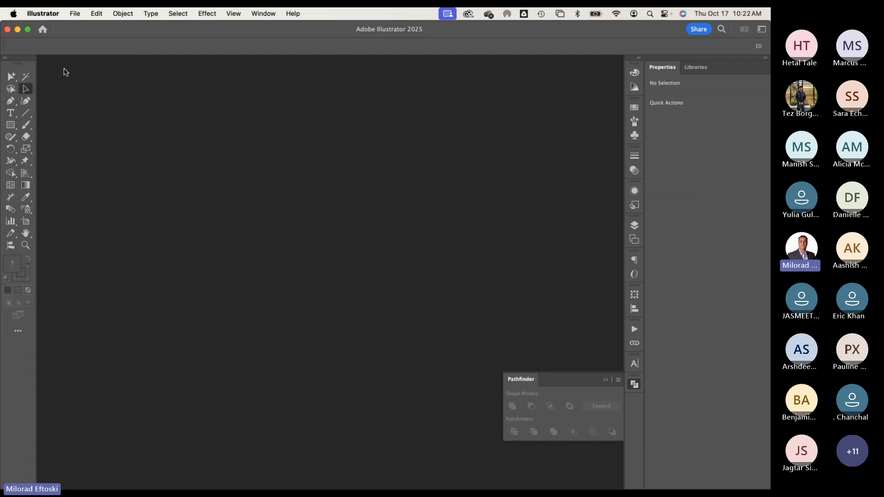
click(18, 29)
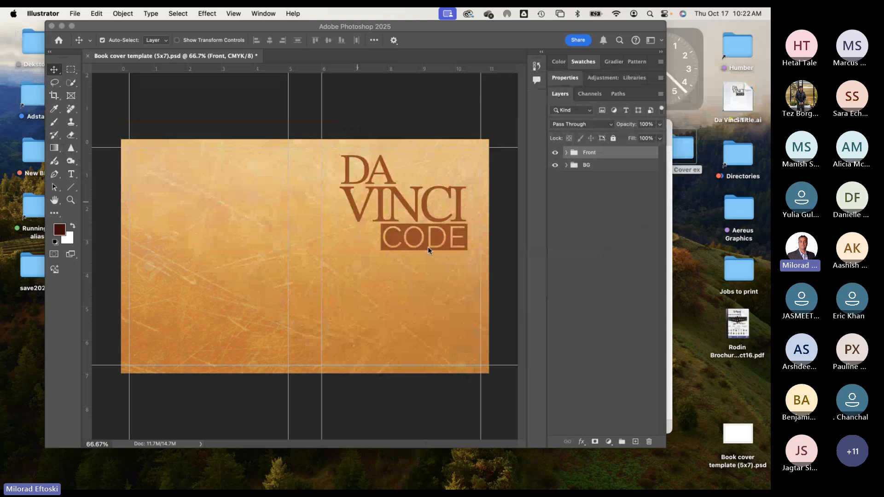
Step: Switch back to Photoshop and move the title shape slightly down and to the left on the front cover
click(416, 238)
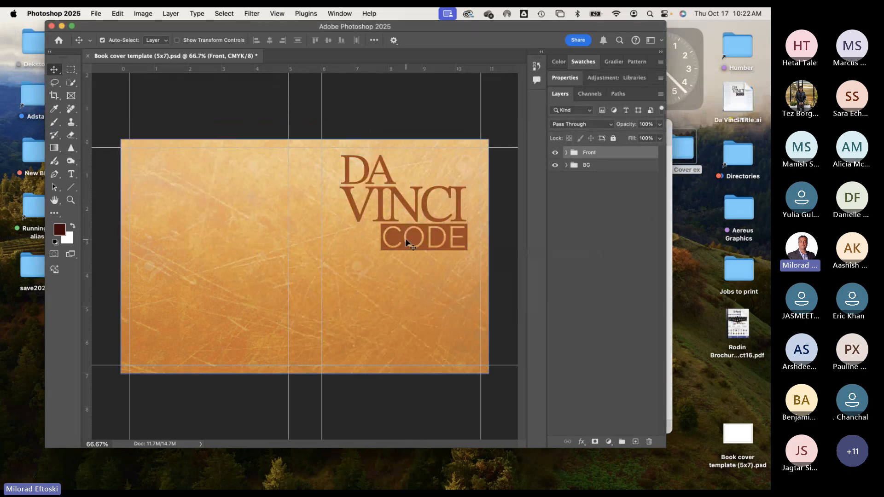
drag(400, 210, 400, 249)
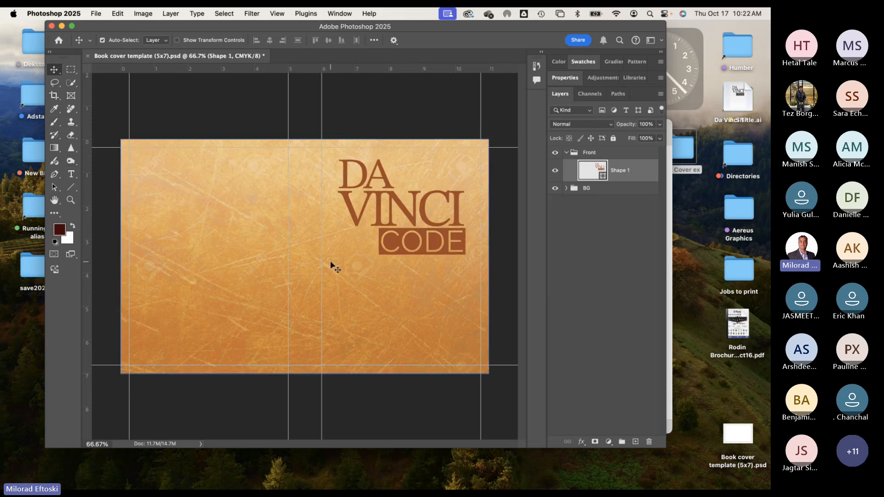
Step: Add the point text "DAV BROWN" near the lower edge of the front cover
click(71, 174)
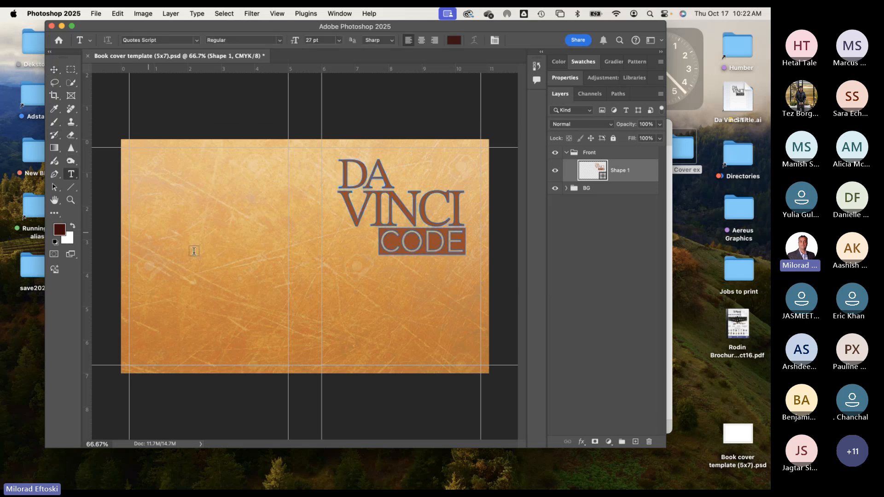
click(348, 340)
text(DA)
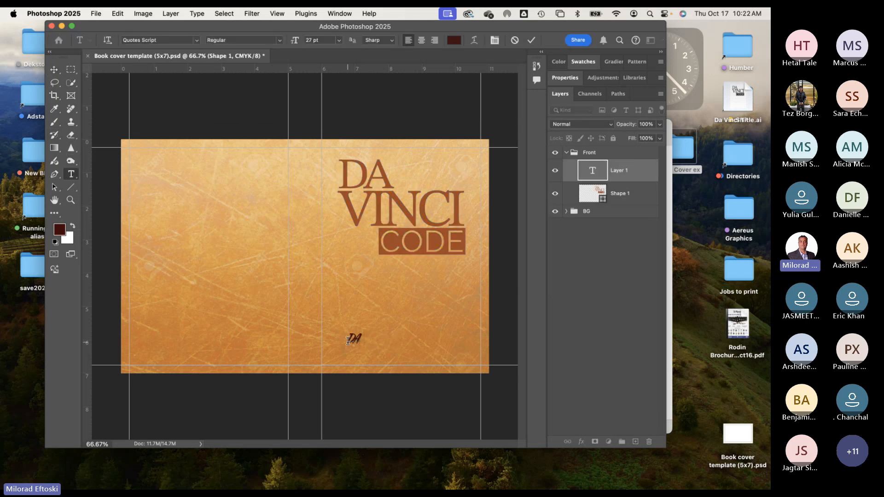
text(VBROWN)
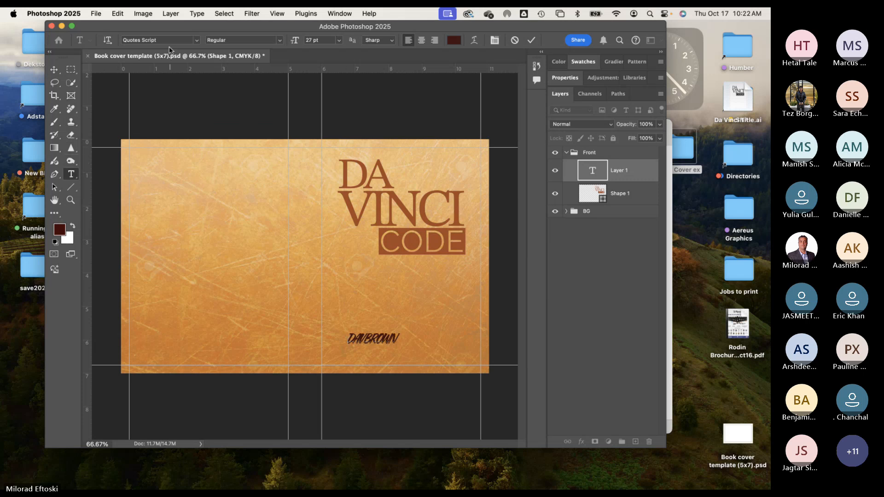
Step: Change the font of the whole author text to Raleway
drag(398, 338, 347, 339)
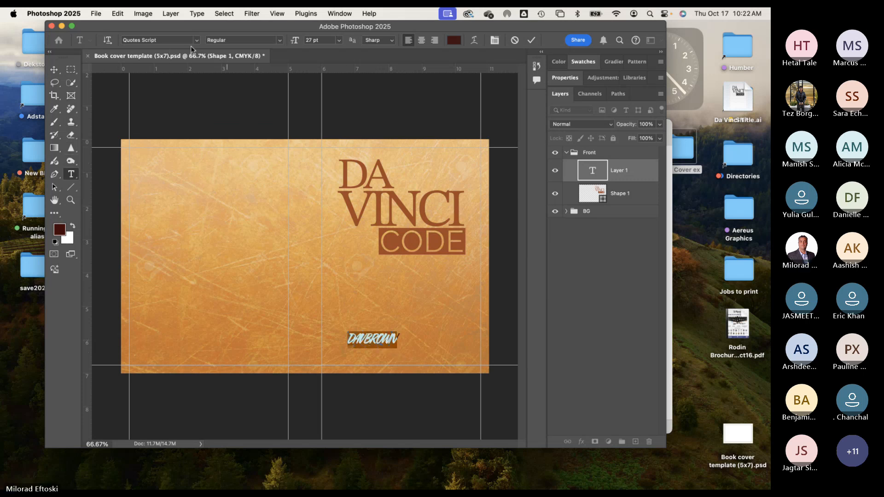
click(154, 40)
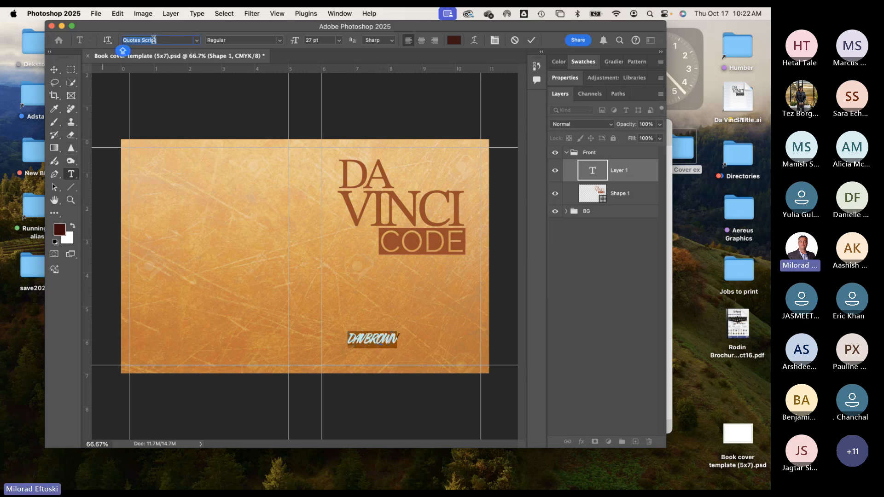
click(197, 41)
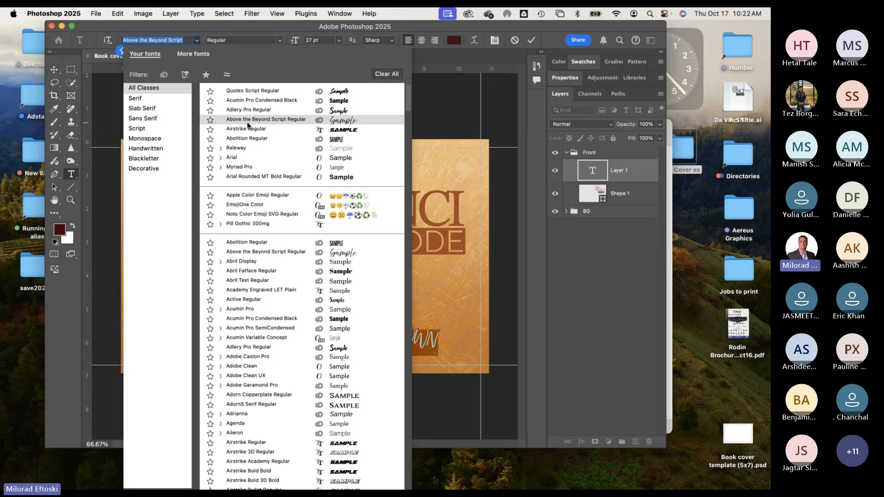
click(245, 149)
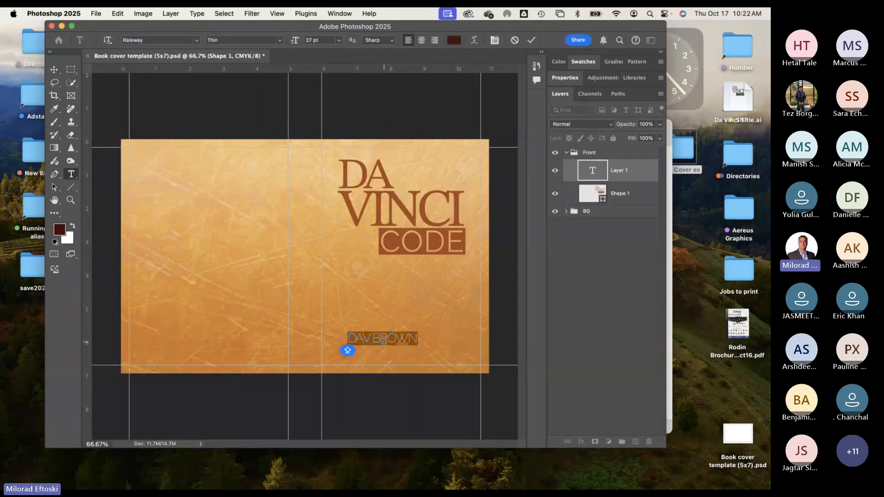
Step: Correct the author text to "DAN BROWN" by replacing the letter V with N
click(374, 338)
key(shift+Right)
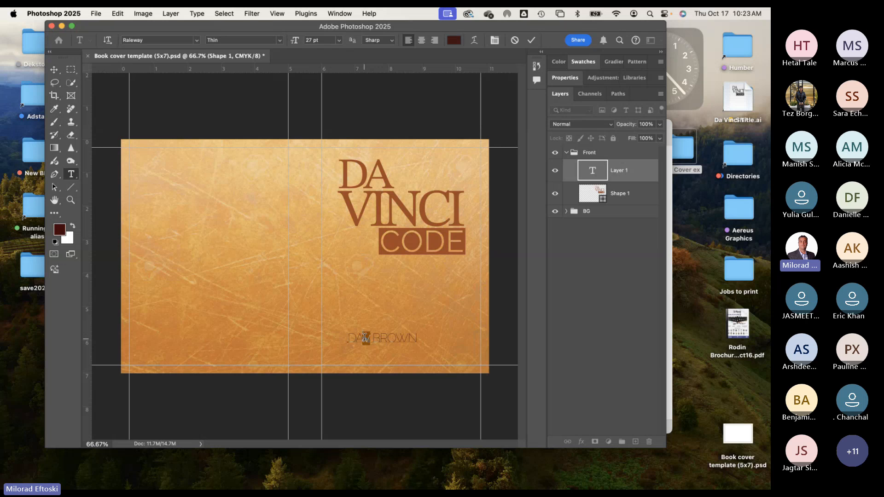
text(N)
Step: Set the whole author text to the Medium weight and enlarge it to 31 pt
key(super+a)
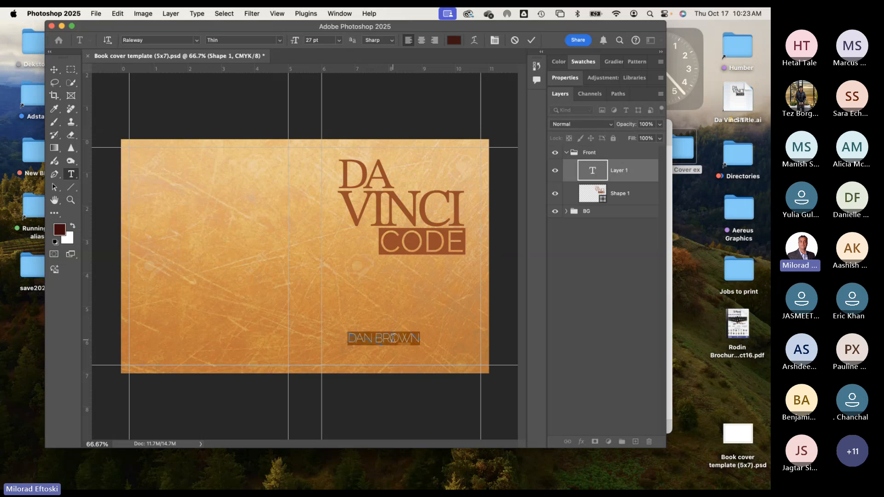
click(279, 41)
key(Escape)
key(super+shift+period)
key(super+shift+period)
key(super+shift+period)
key(super+shift+period)
key(super+shift+period)
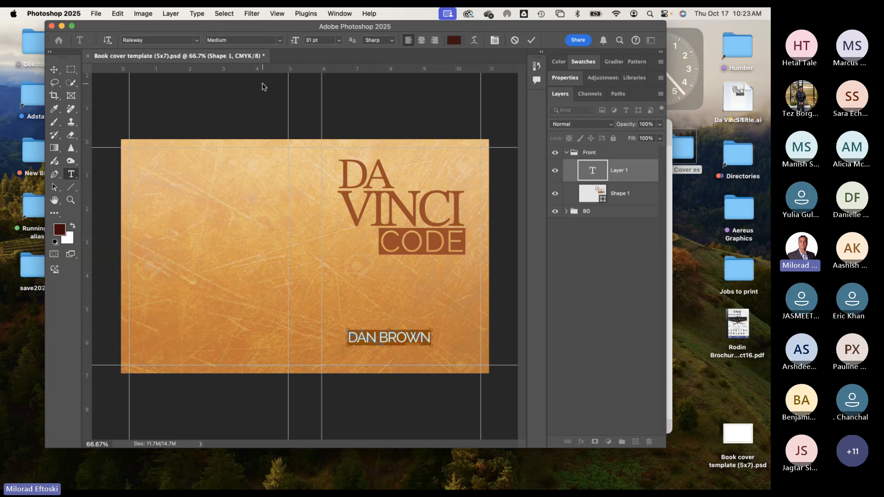
Step: Enlarge the selected author text to 32 pt and set its tracking to 0
drag(261, 28, 266, 32)
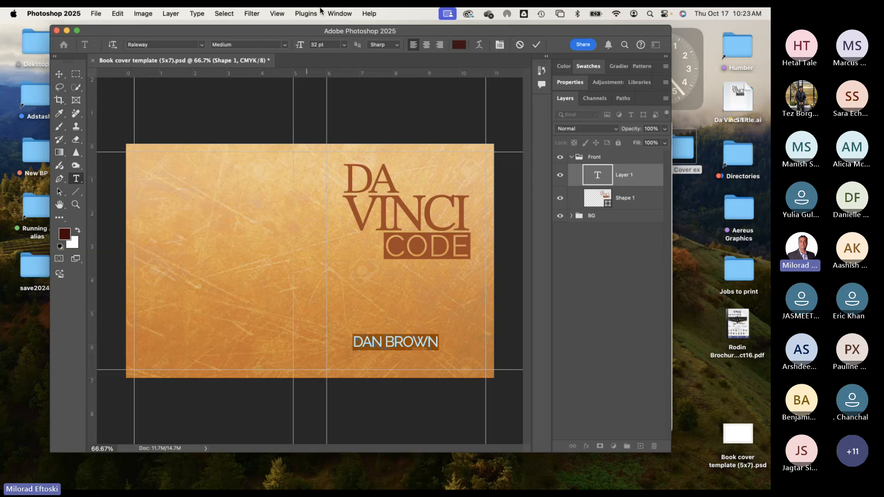
click(339, 14)
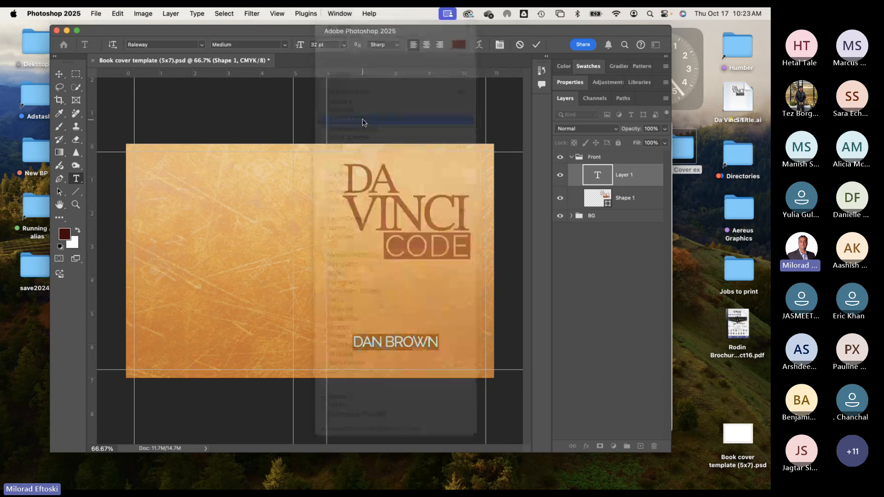
click(467, 102)
click(441, 101)
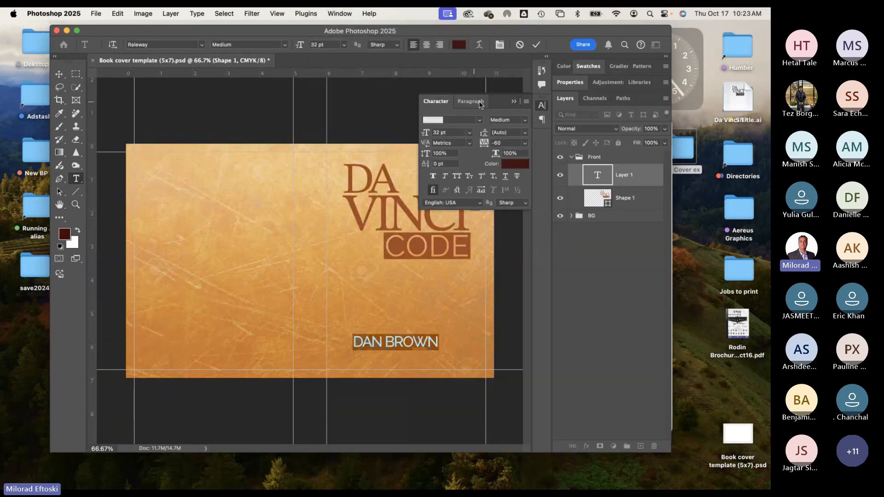
click(478, 104)
click(435, 102)
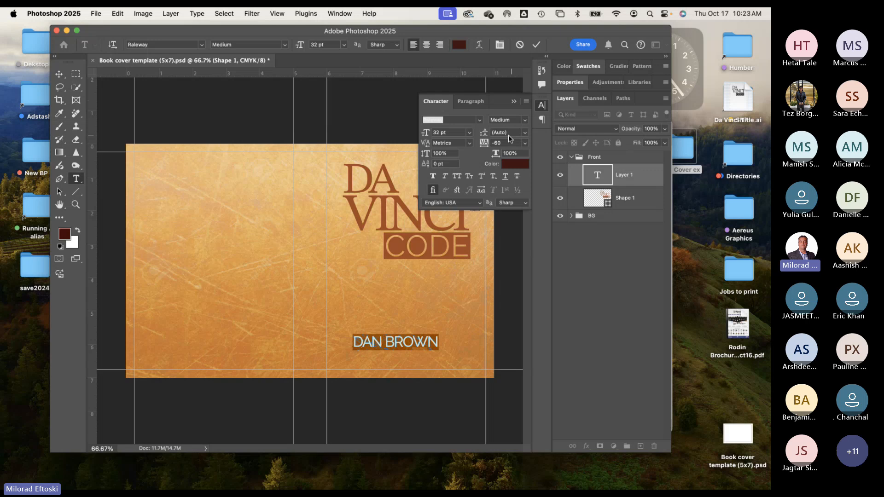
click(528, 144)
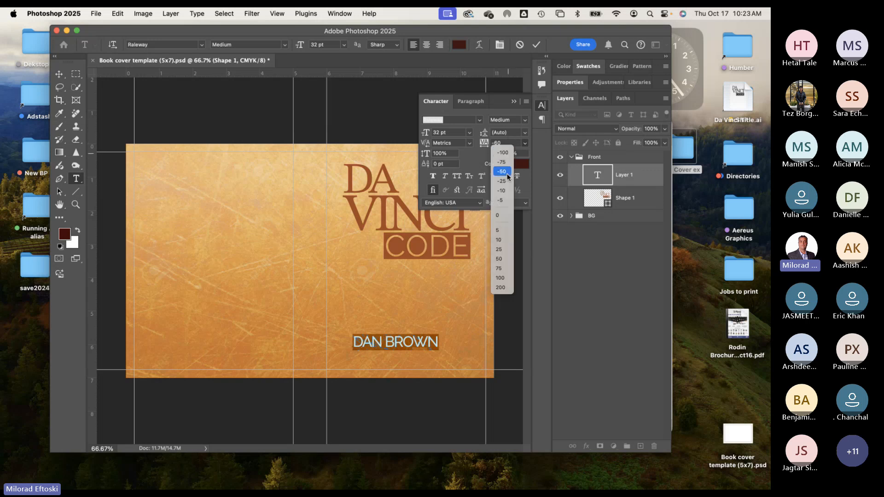
click(503, 216)
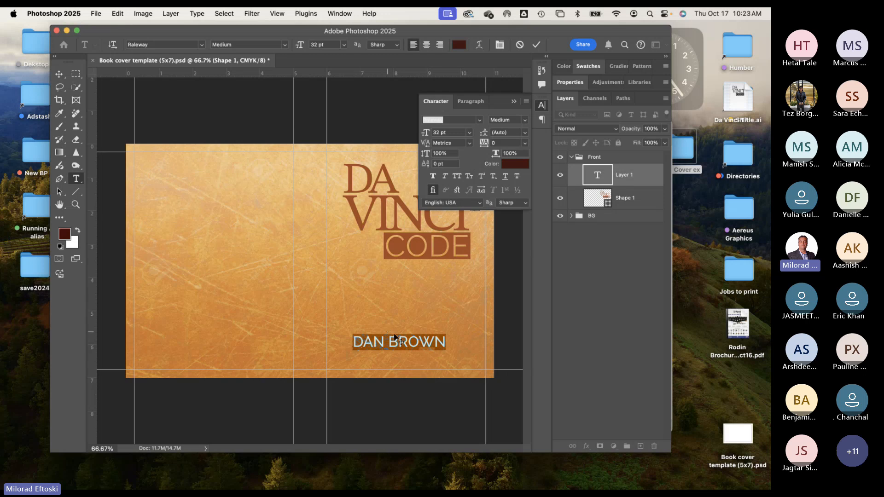
Step: Move the author name slightly down and to the right on the front cover, and recolour it dark brown 6b2609
click(59, 74)
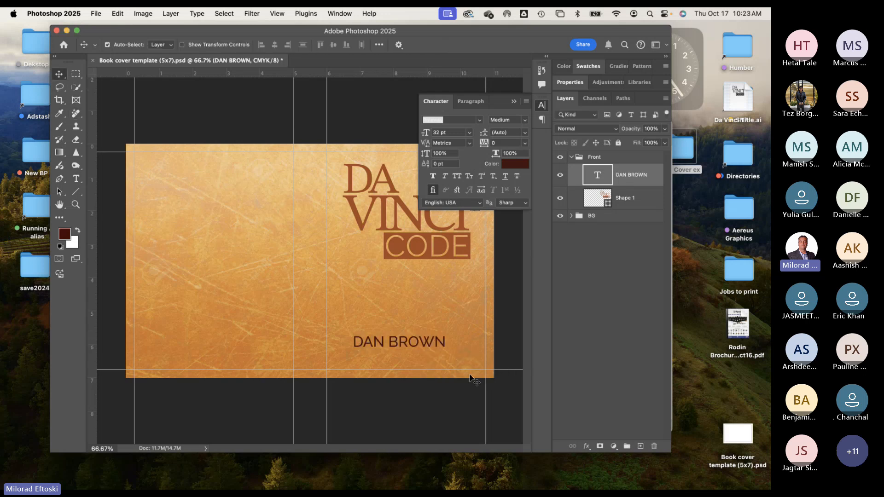
mouse_move(405, 344)
mouse_down()
mouse_move(429, 350)
mouse_move(421, 352)
mouse_up()
double_click(420, 351)
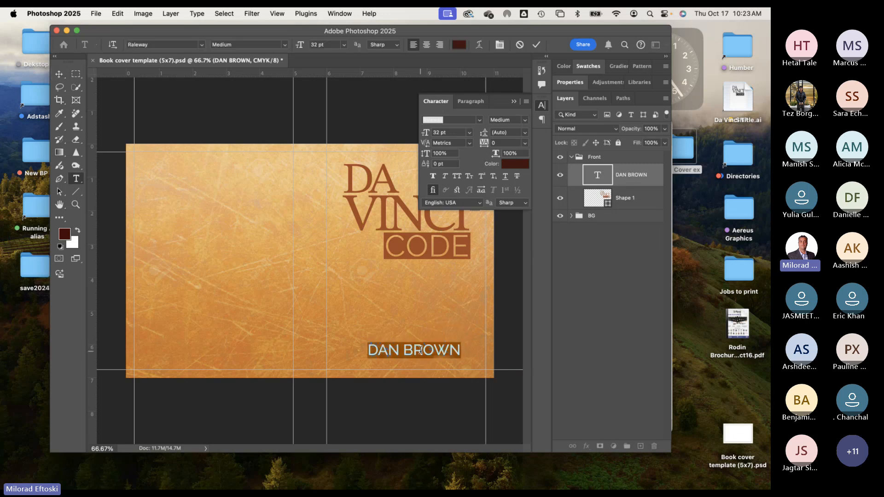
click(514, 164)
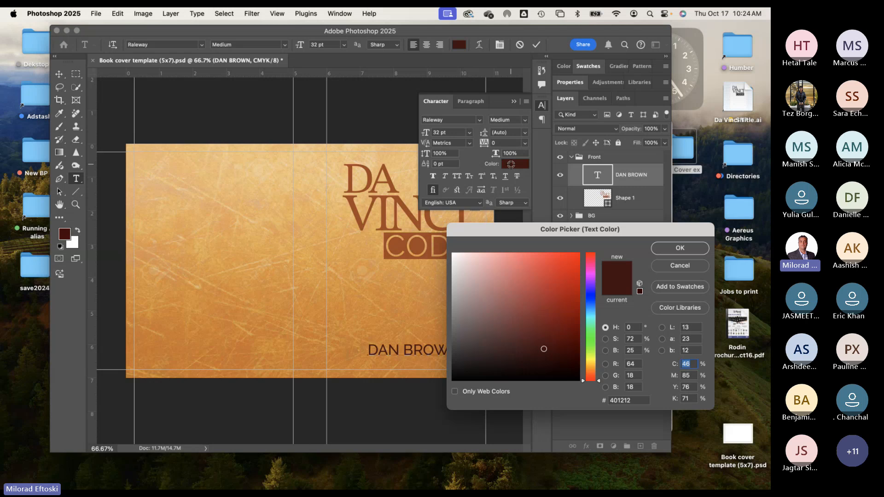
click(398, 243)
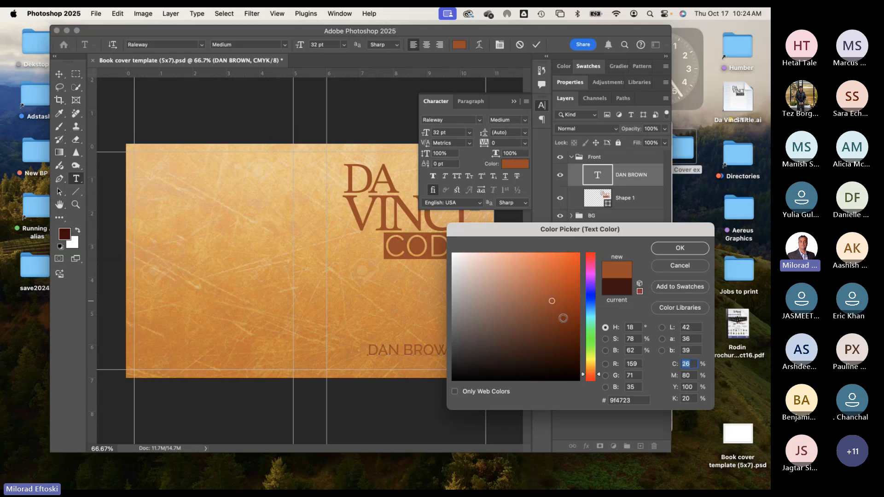
click(575, 334)
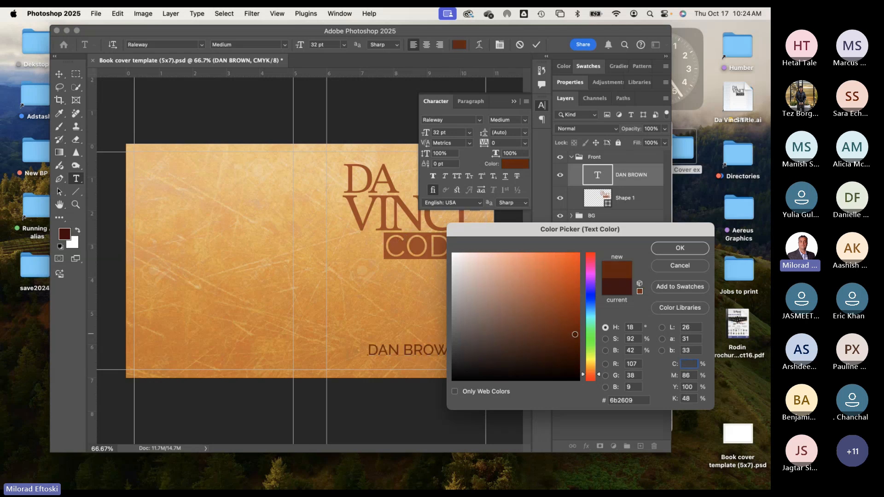
click(669, 249)
click(59, 74)
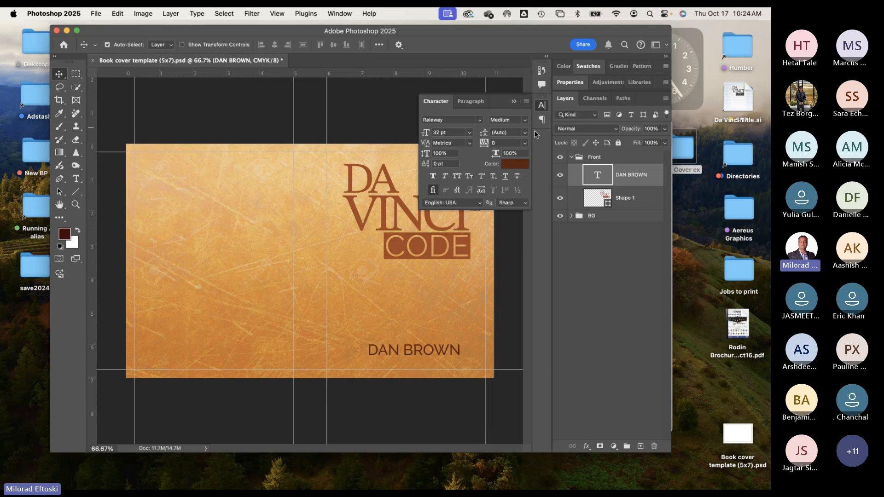
click(542, 118)
Step: Shift the title slightly left and align the horizontal centres of the title and author name layers
drag(394, 250, 393, 256)
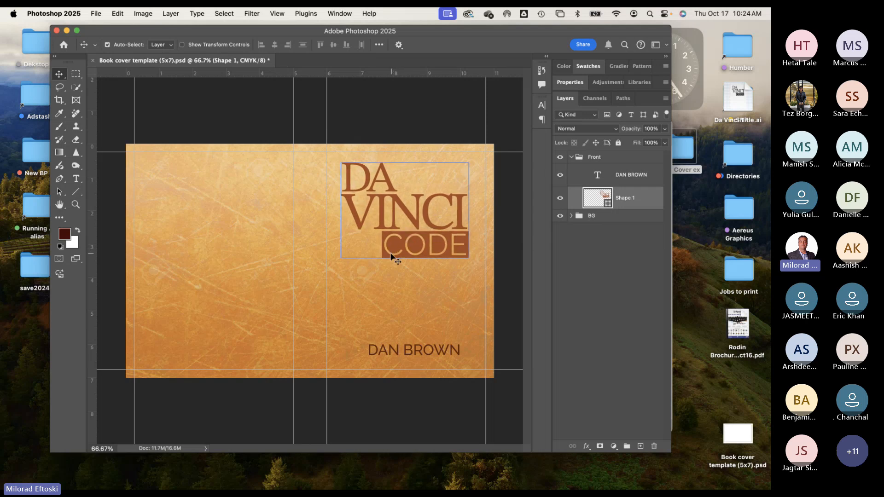
click(390, 256)
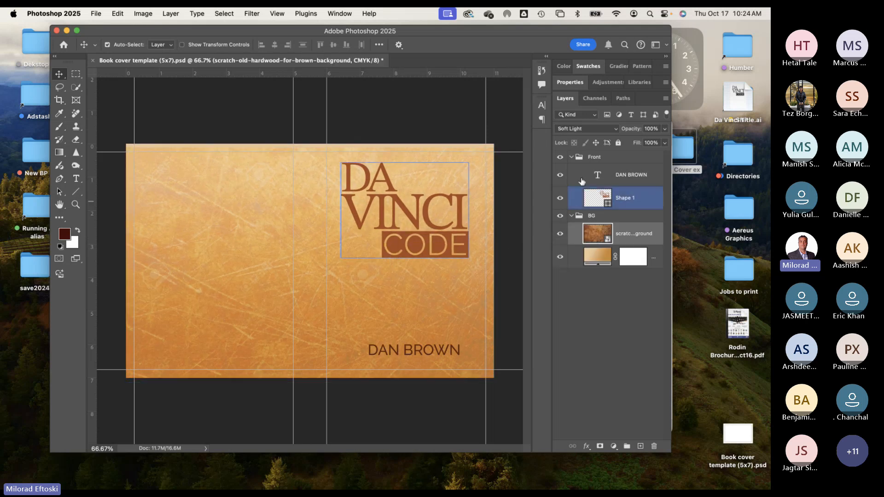
click(571, 216)
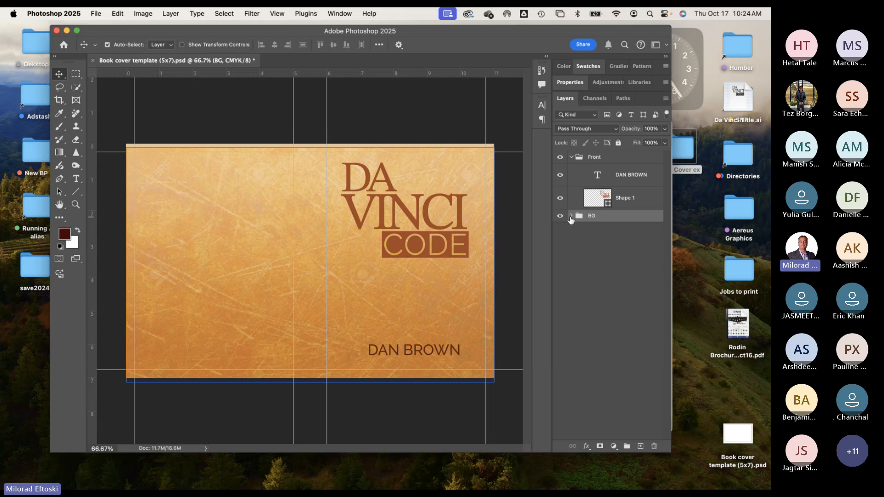
click(614, 183)
shift+click(619, 198)
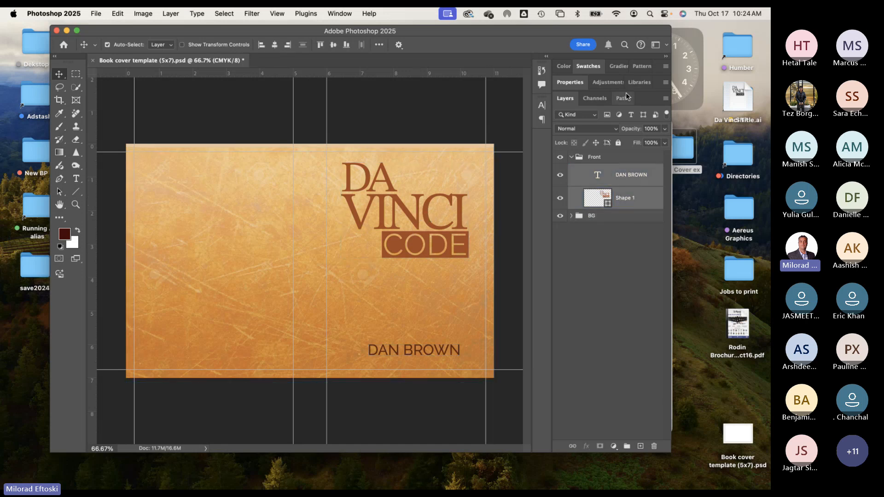
click(275, 46)
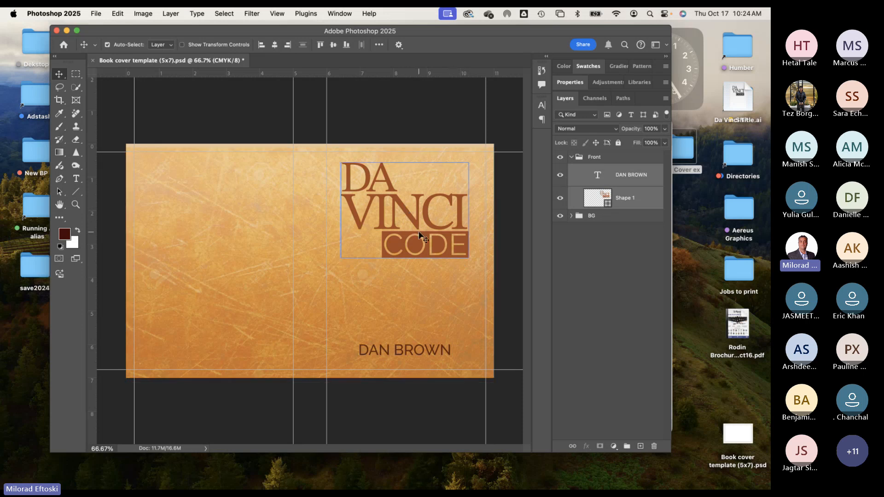
Step: Nudge the title and author name together to the right and back left to balance them by eye between the front cover guides
key(Right)
key(Right)
key(Right)
key(Right)
key(Right)
key(Right)
key(Right)
key(Right)
key(Right)
key(Right)
key(Right)
key(Right)
key(Right)
key(Right)
key(Right)
key(Right)
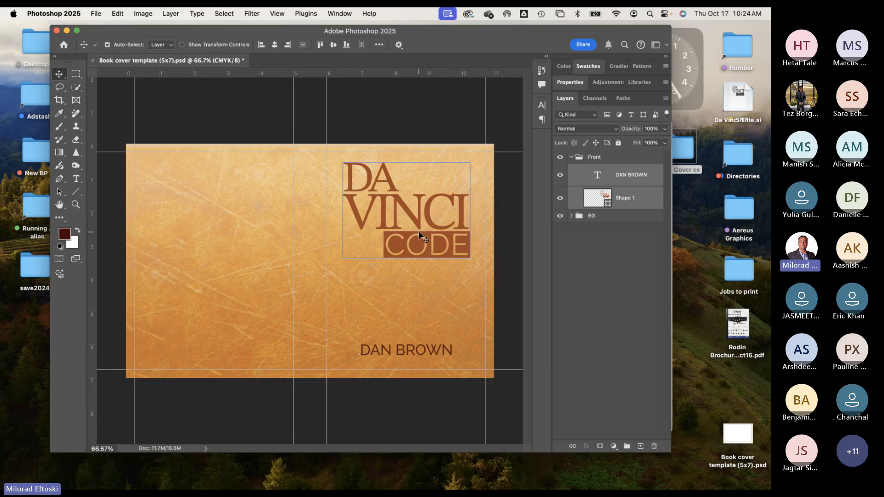
key(Left)
key(Left)
key(Left)
key(Left)
key(Left)
key(Left)
key(Left)
key(Left)
key(Left)
key(Left)
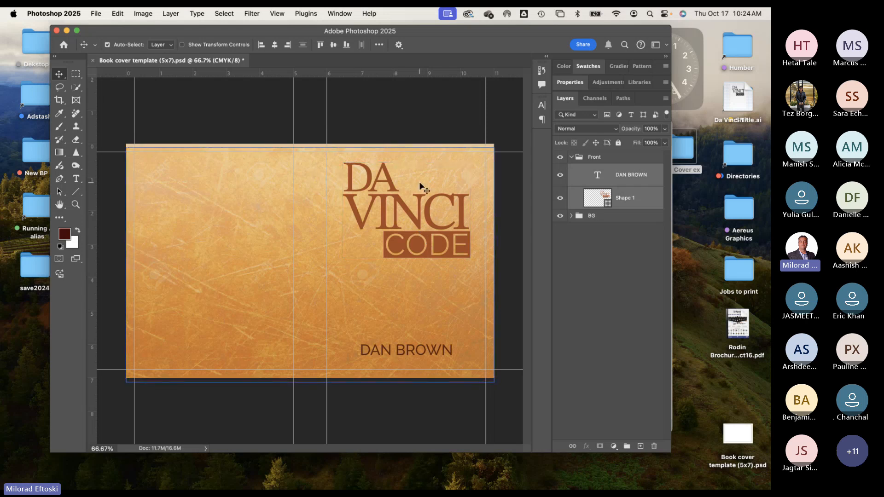
key(Left)
key(Left)
key(Left)
key(Left)
key(Left)
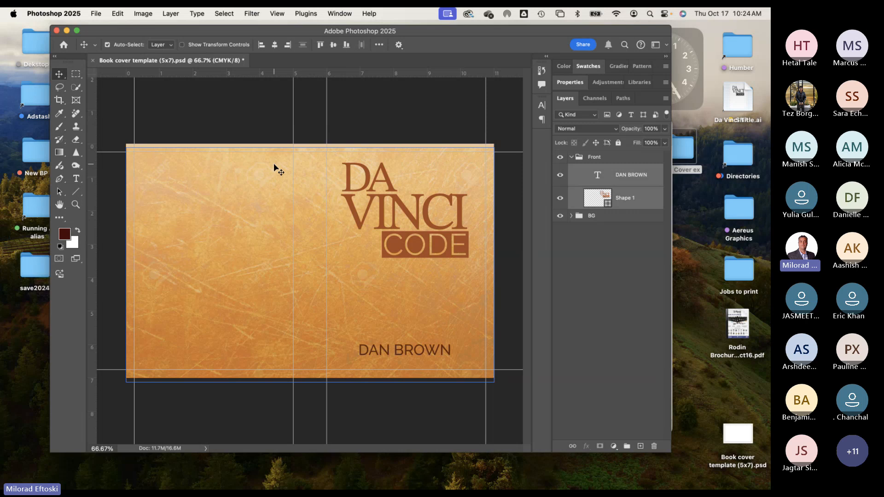
Step: Centre the title and author name horizontally on a rectangular selection spanning the front cover guides, and remove the selection
click(76, 75)
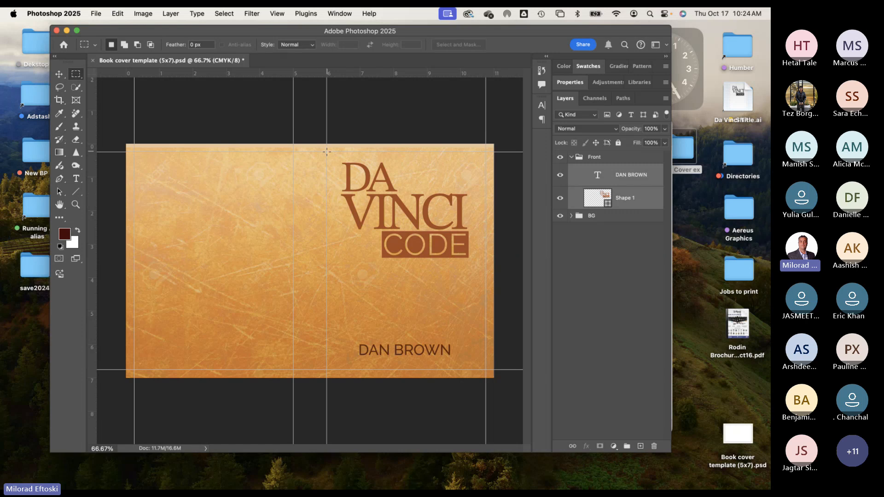
drag(327, 151, 486, 369)
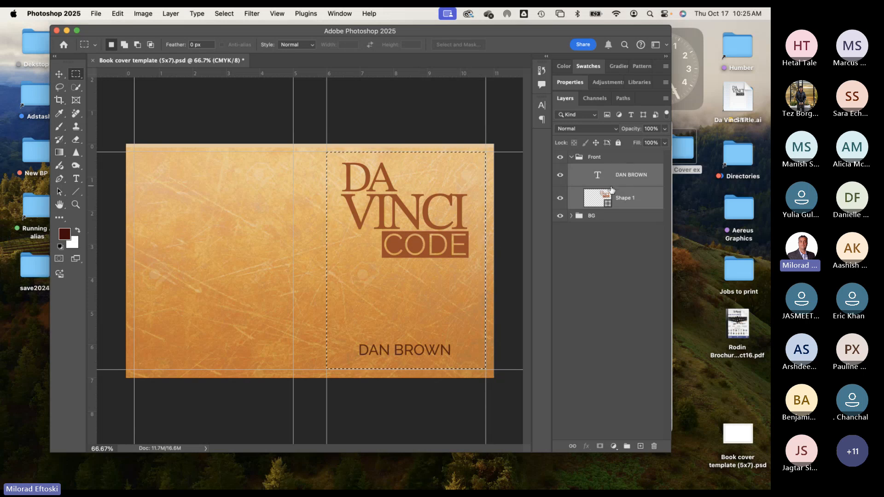
click(59, 75)
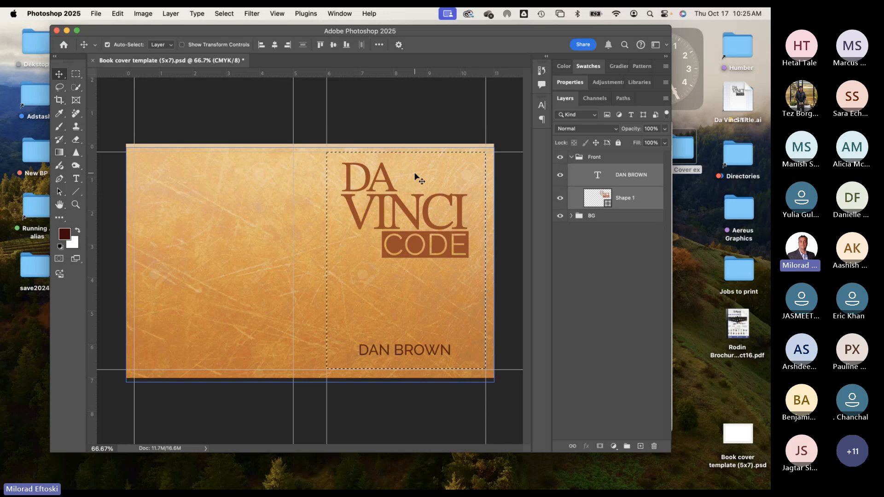
click(261, 44)
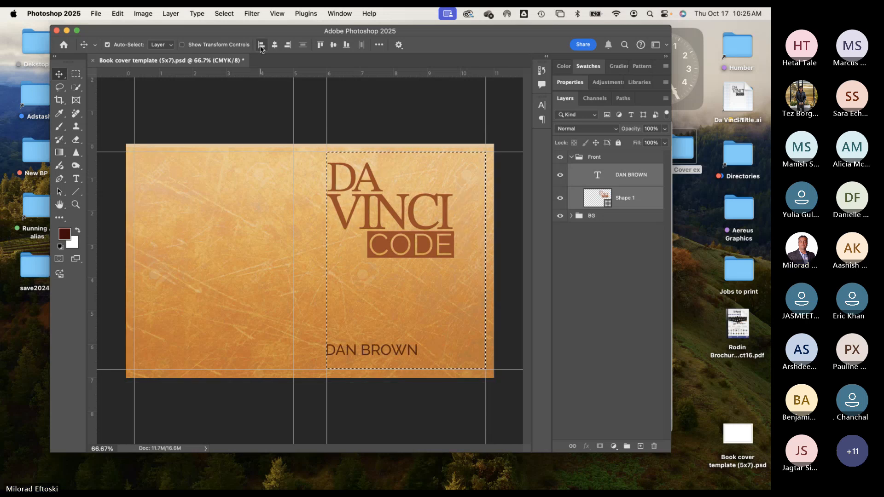
click(288, 45)
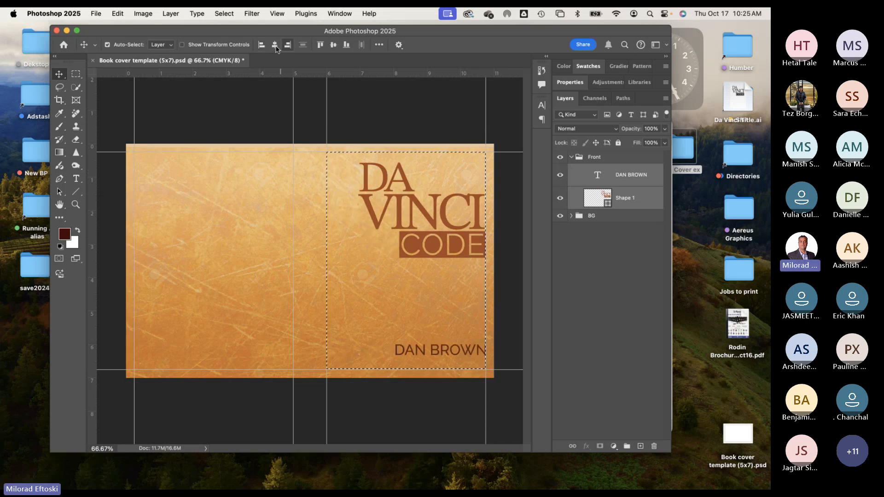
click(275, 45)
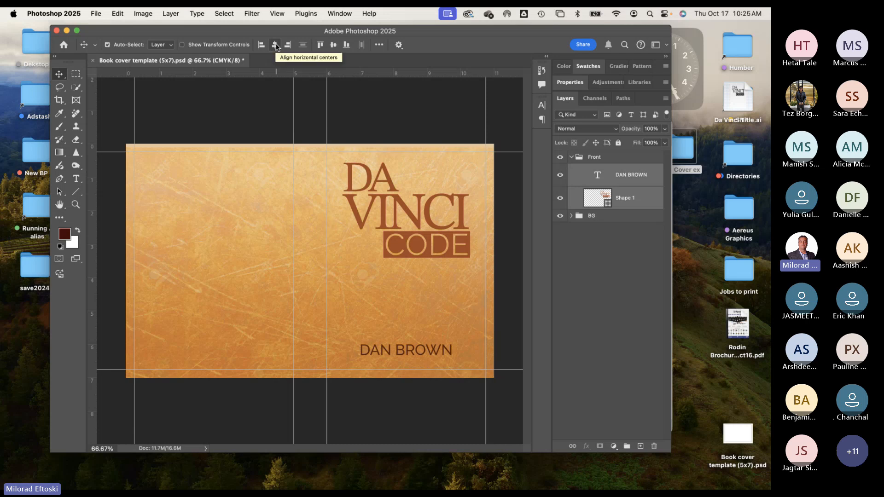
key(super+d)
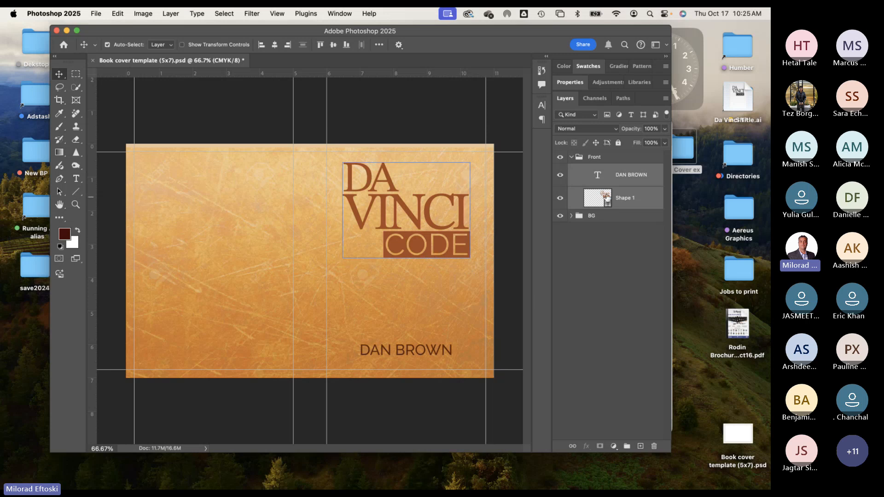
Step: Nudge only the title slightly down on the front cover and leave no layer selected
click(621, 198)
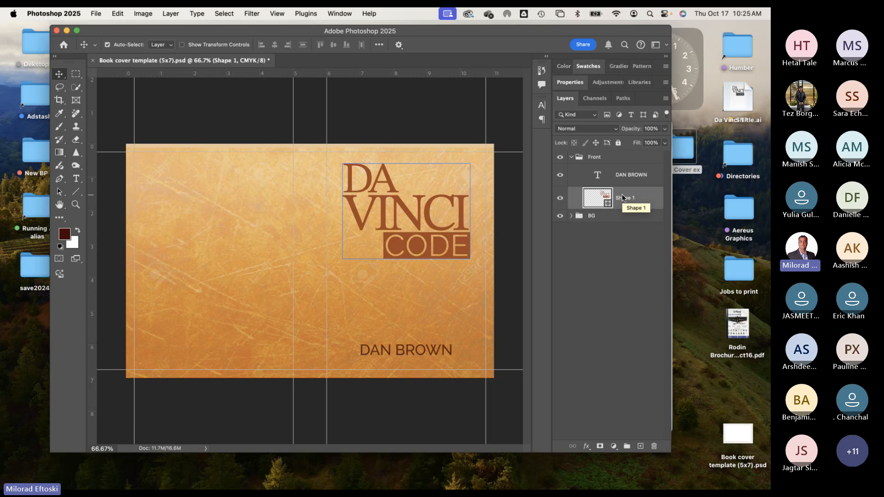
key(shift+Down)
click(593, 297)
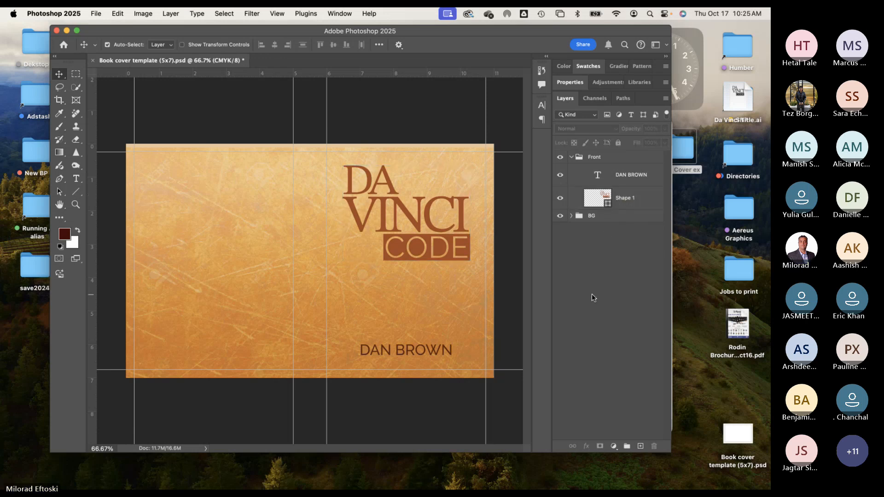
click(420, 257)
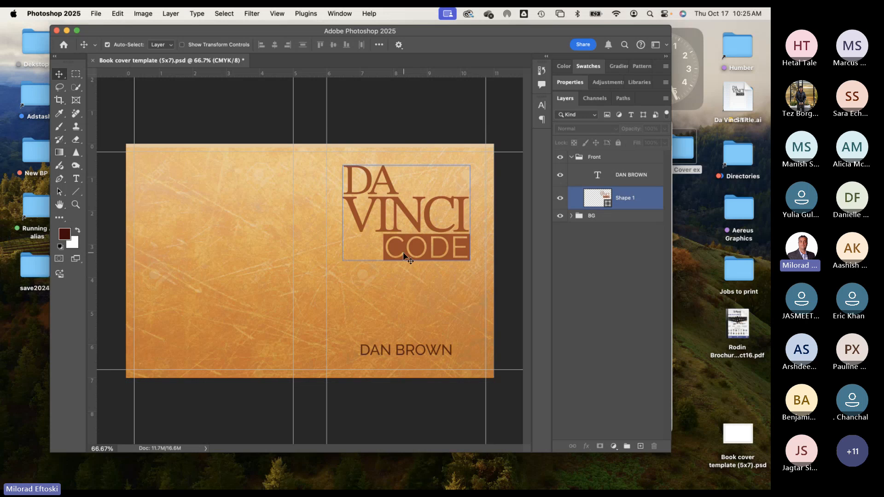
click(409, 232)
click(606, 304)
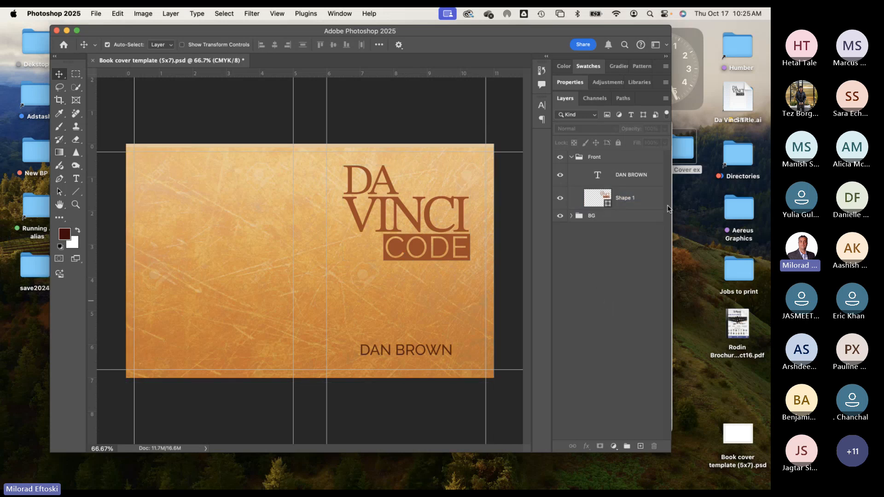
Step: Switch to Finder, open the Book Cover ex folder and preview the reference cover the-davinci-code.jpg
click(685, 151)
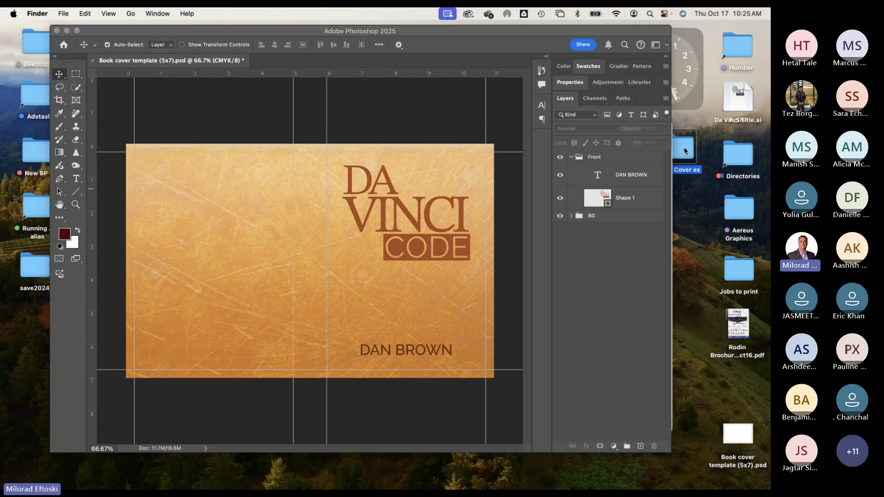
double_click(685, 150)
drag(377, 141, 476, 144)
click(347, 238)
key(space)
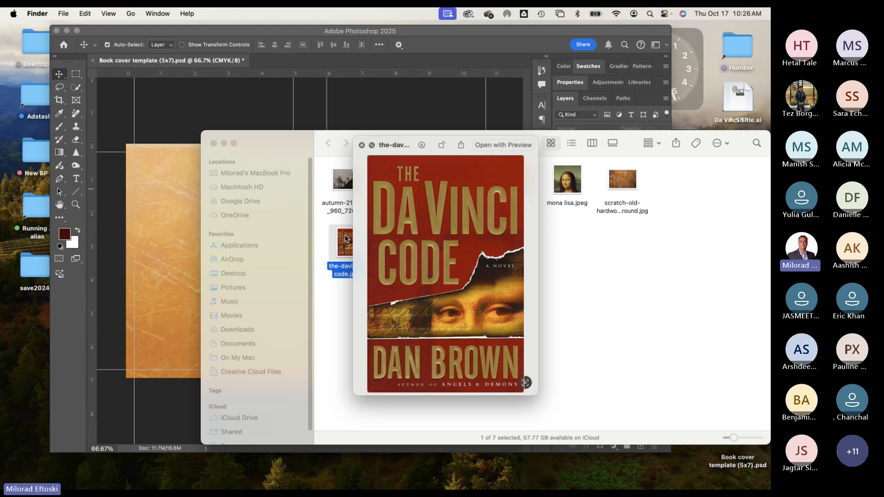
key(space)
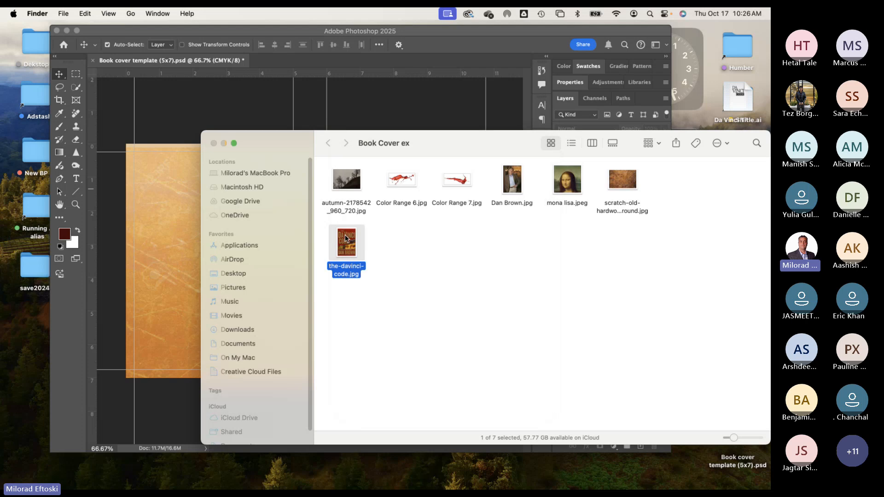
Step: Preview the mona lisa.jpeg image in the Book Cover ex folder and close the preview
click(559, 184)
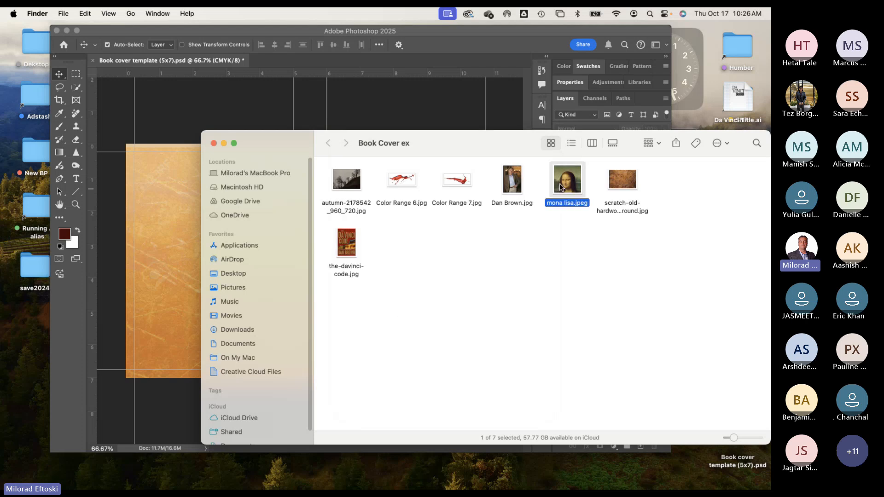
key(space)
key(space)
key(space)
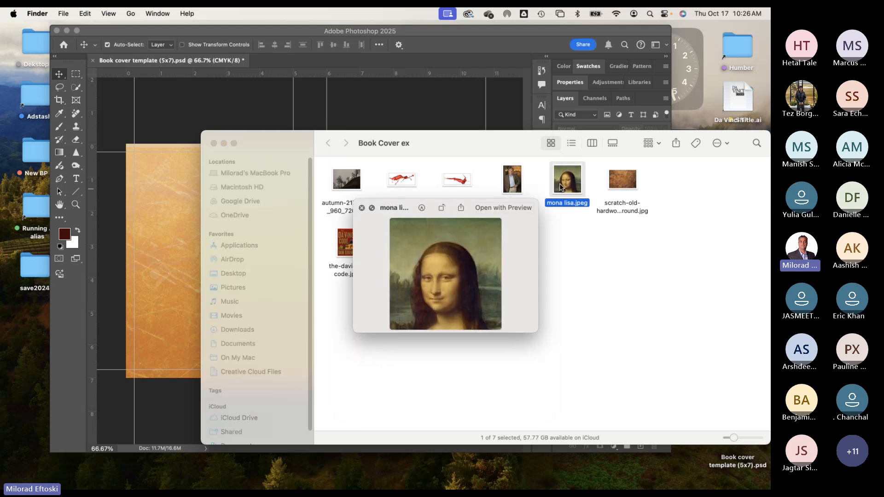
key(space)
Step: Place mona lisa.jpeg in the Photoshop cover document, scaled to about 86% and positioned on the front cover between title and author name
drag(458, 155, 524, 158)
drag(628, 183, 201, 203)
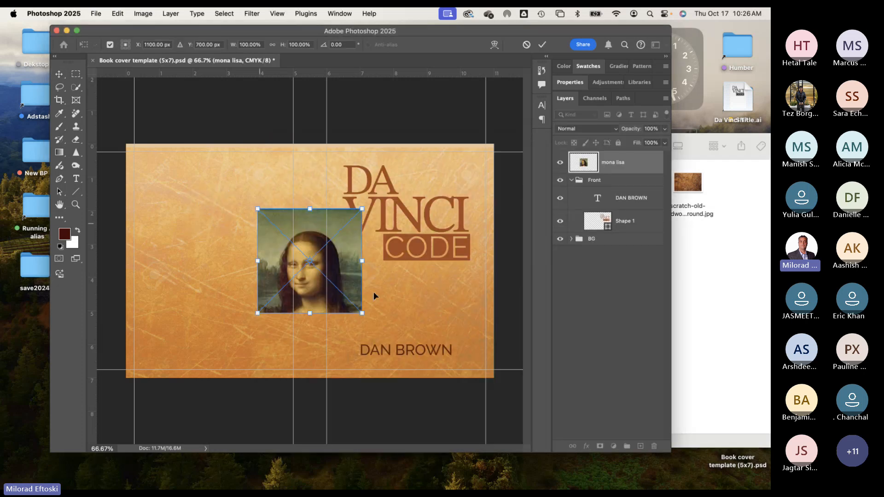
drag(341, 271, 467, 315)
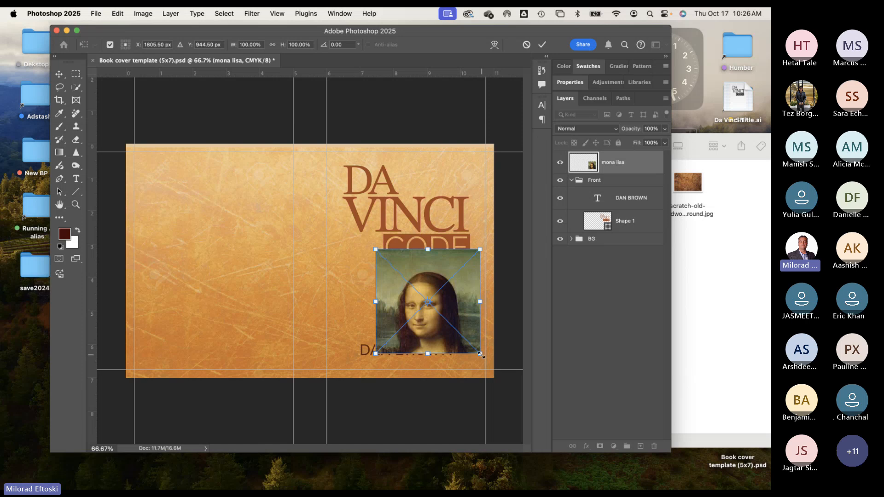
drag(480, 354, 451, 327)
key(Return)
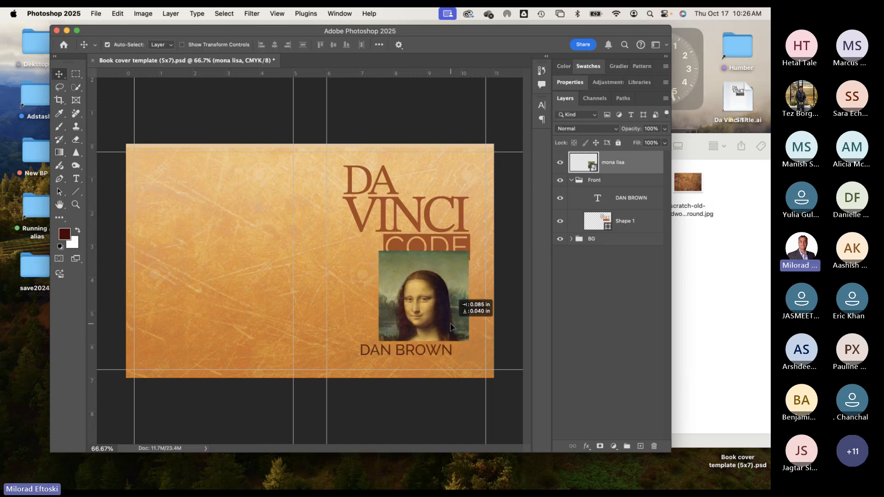
Step: Move the title up on the front cover and scale it down proportionally to leave space above the Mona Lisa image
click(385, 228)
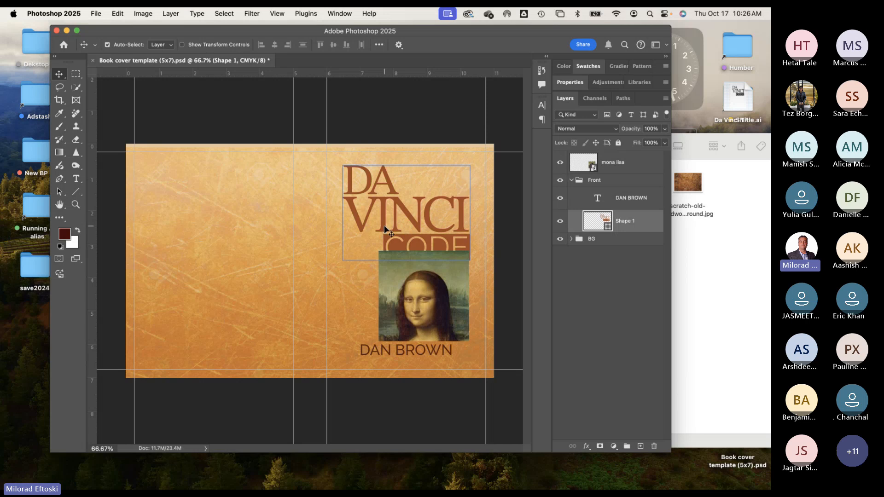
drag(385, 229, 385, 218)
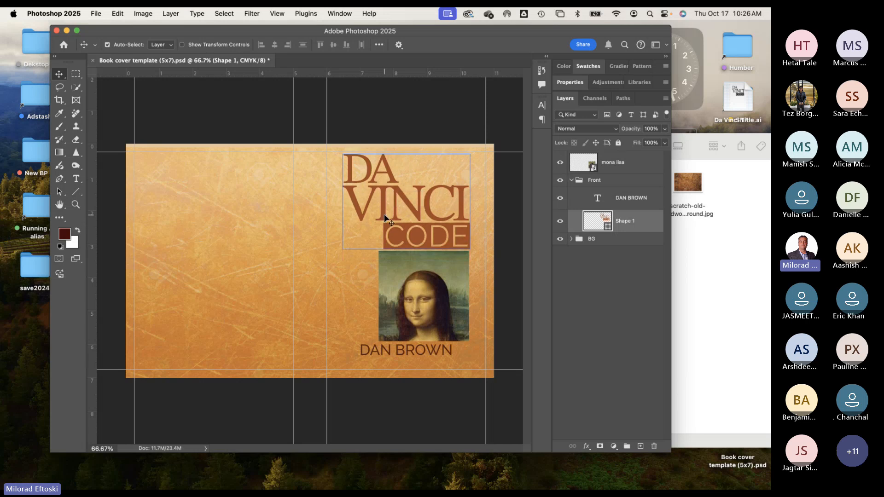
key(ctrl+t)
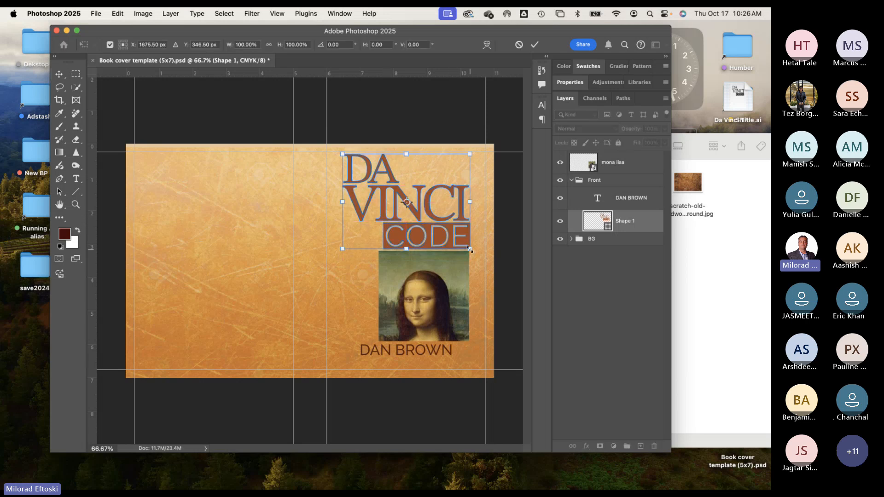
drag(470, 249, 424, 233)
key(Return)
Step: Align the author name and the title to each other by their horizontal centres
click(412, 355)
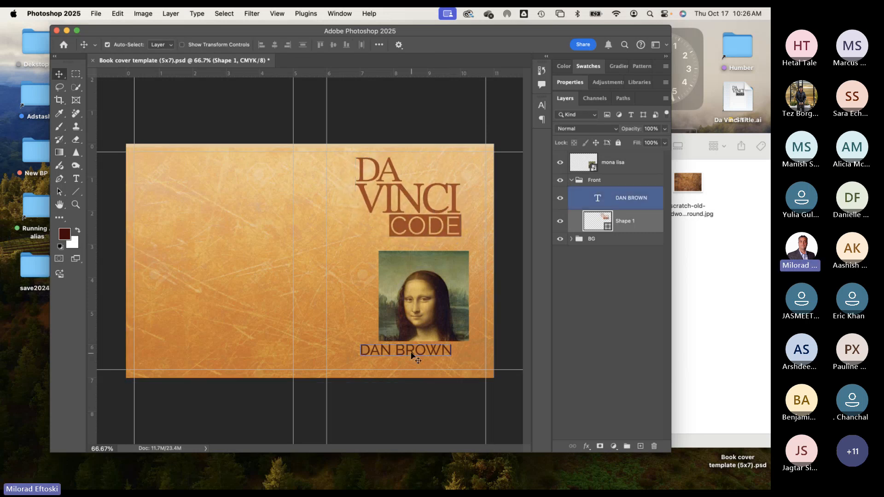
shift+click(411, 355)
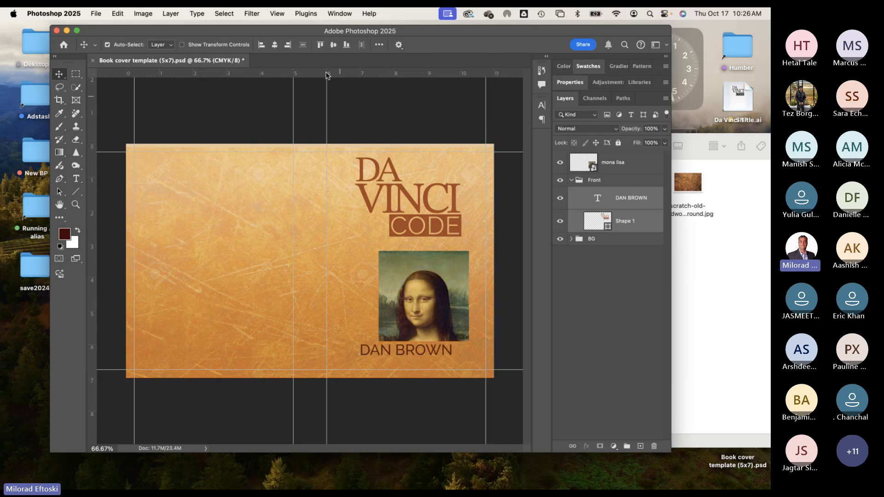
click(275, 45)
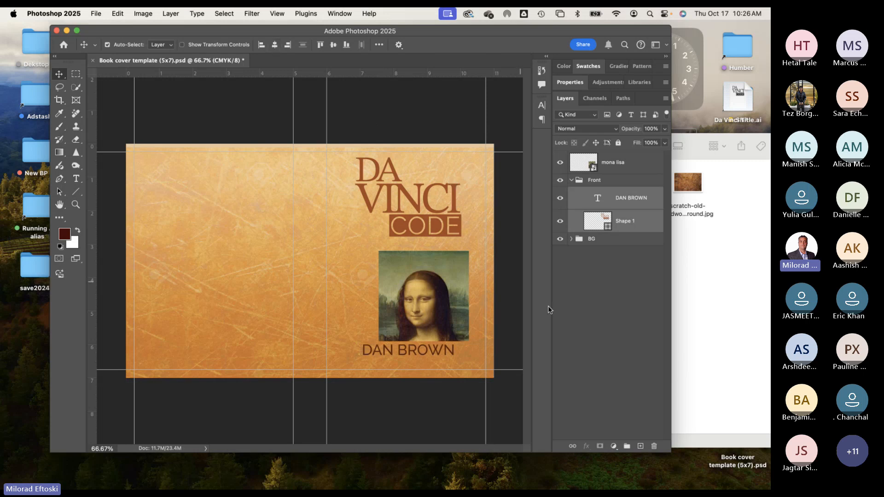
Step: Move the Mona Lisa image right to the cover's outer edge and enlarge it to about 96%
drag(451, 316, 476, 307)
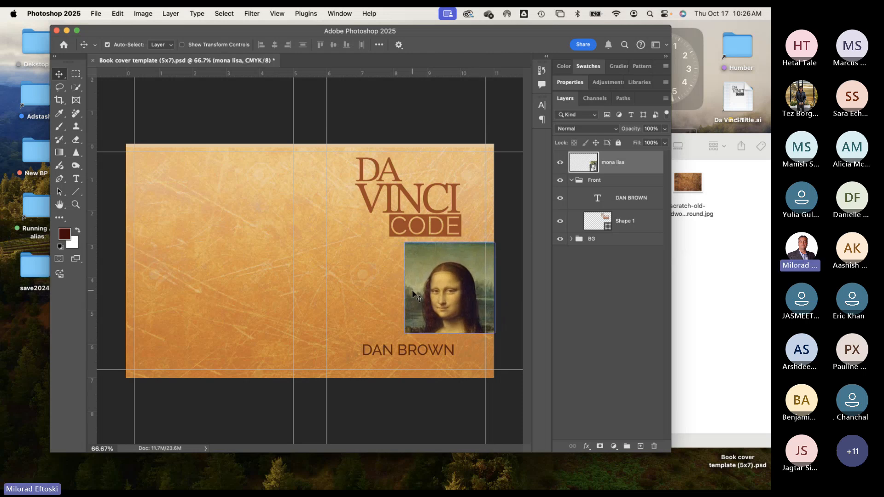
key(super+t)
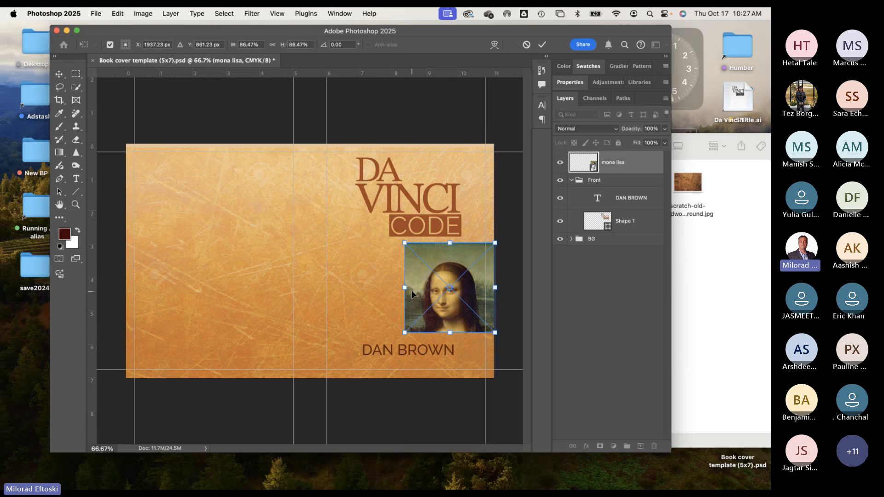
drag(406, 289, 397, 291)
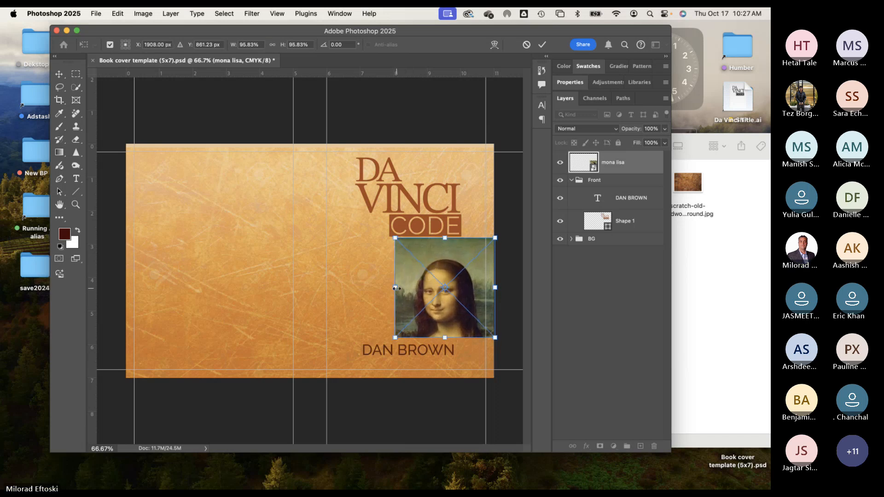
key(Return)
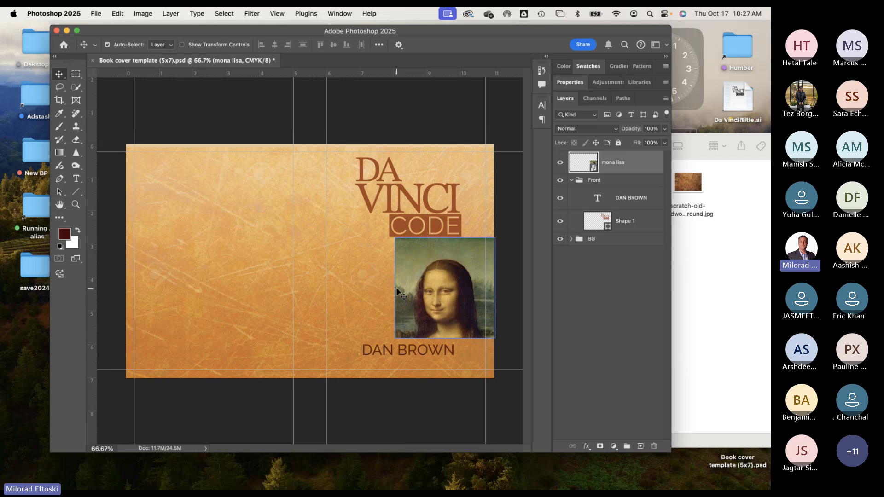
Step: Set the mona lisa layer's blend mode to Hard Light and move the image left to meet the outer margin guide
click(586, 129)
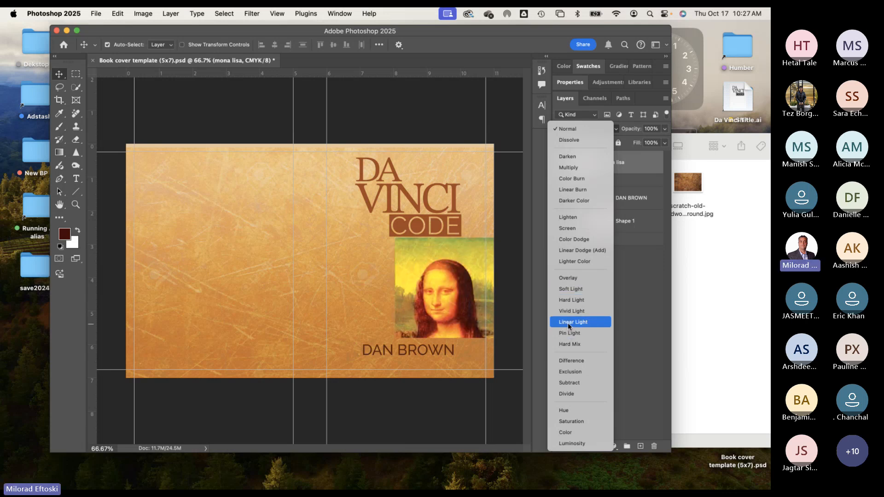
click(571, 300)
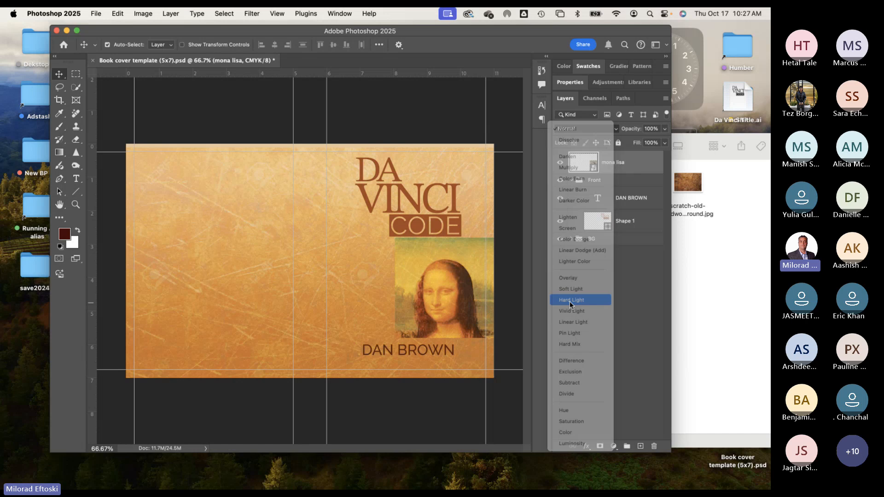
drag(422, 306, 418, 308)
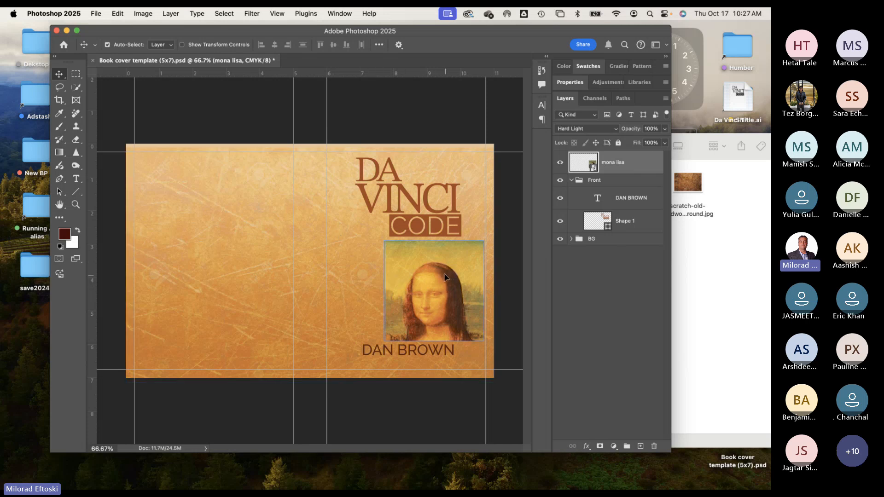
drag(445, 277, 445, 278)
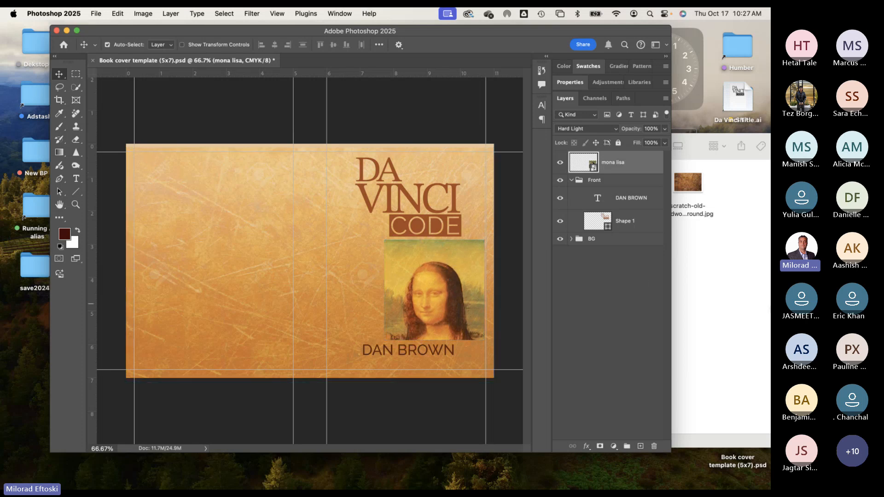
Step: Preview the reference cover the-davinci-code.jpg in Finder and return to the Photoshop document
click(740, 314)
click(416, 258)
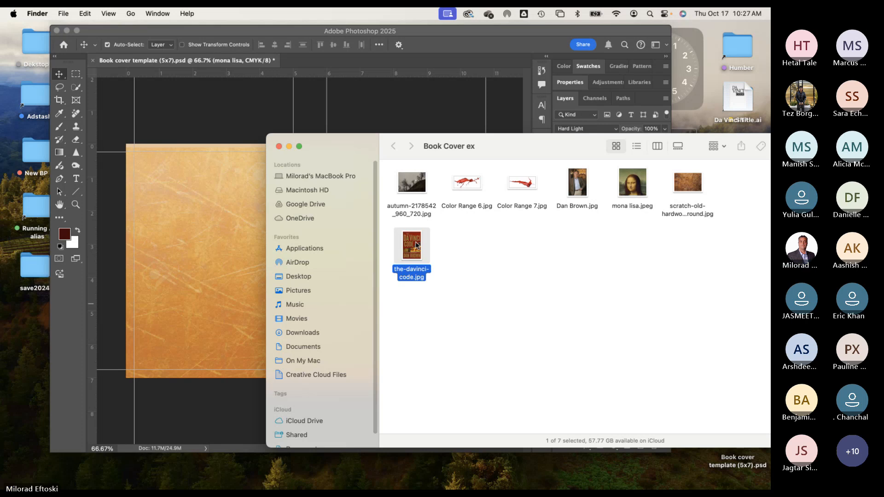
key(space)
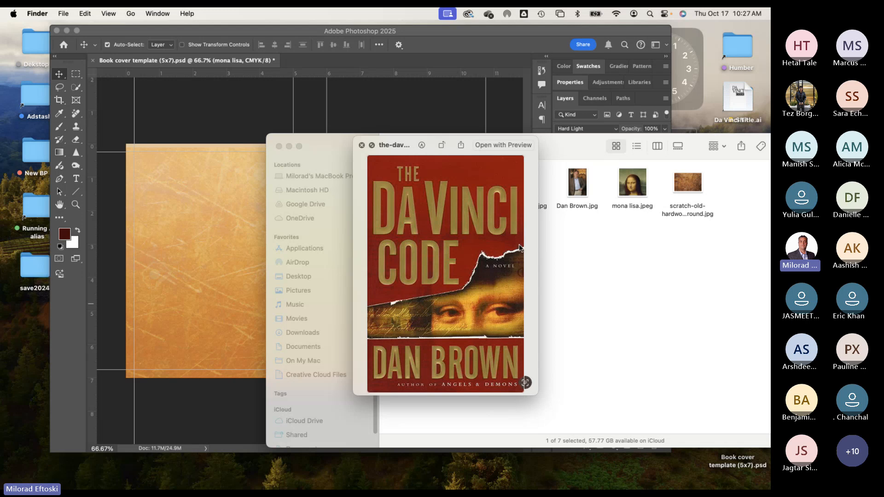
click(224, 268)
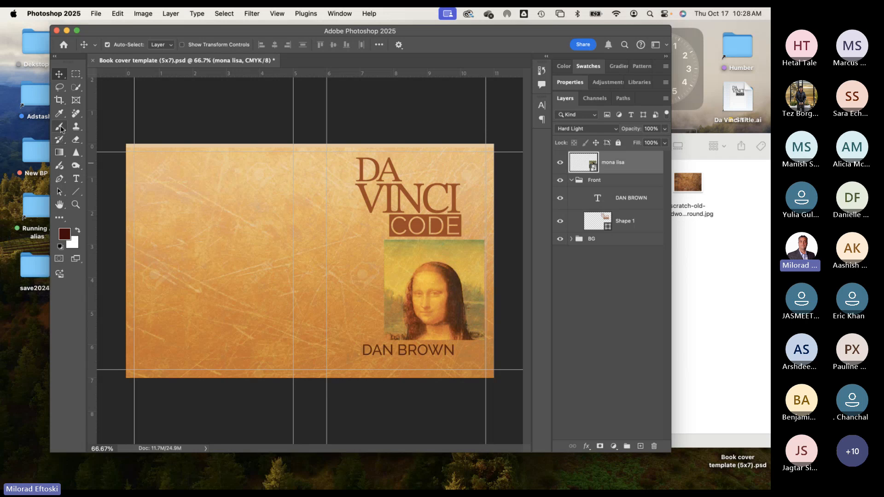
click(61, 180)
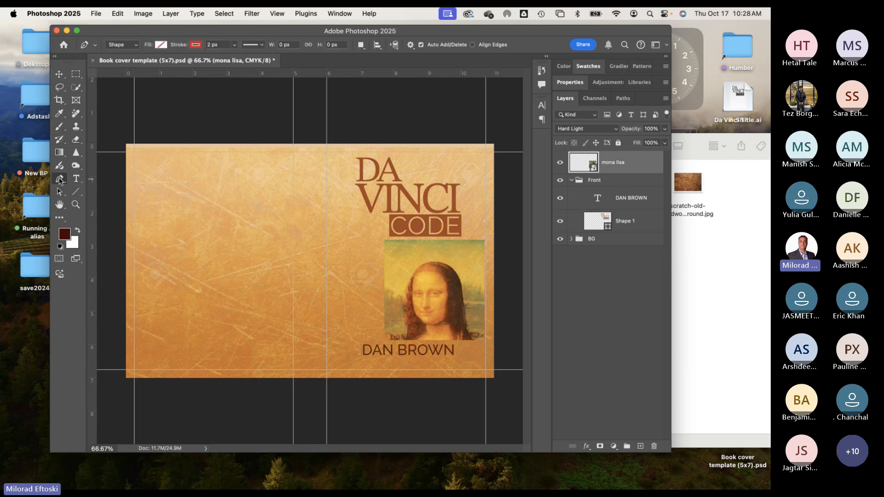
right_click(61, 180)
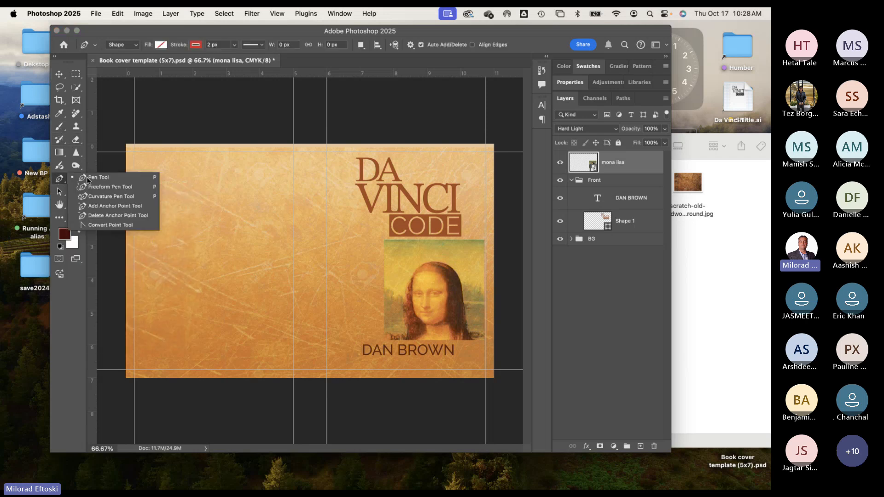
click(115, 178)
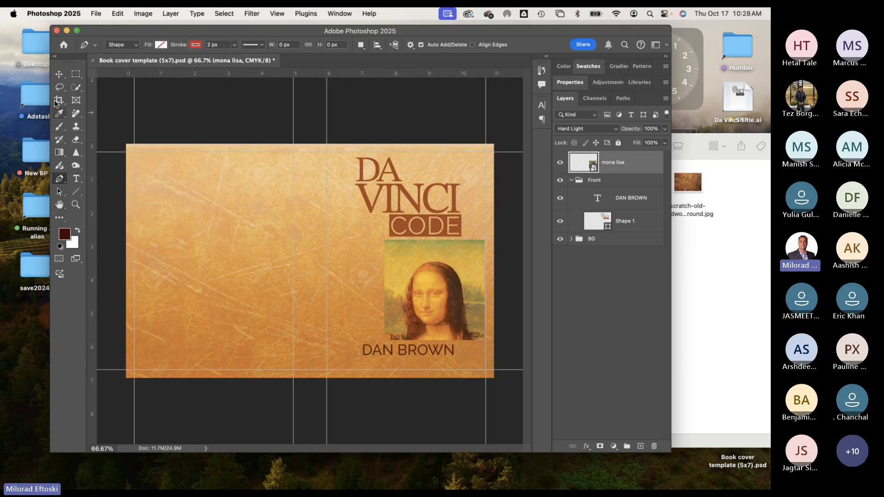
Step: Use the Move tool to shift the author name slightly down and the title slightly up, and select the Mona Lisa image
click(59, 74)
drag(398, 350, 400, 357)
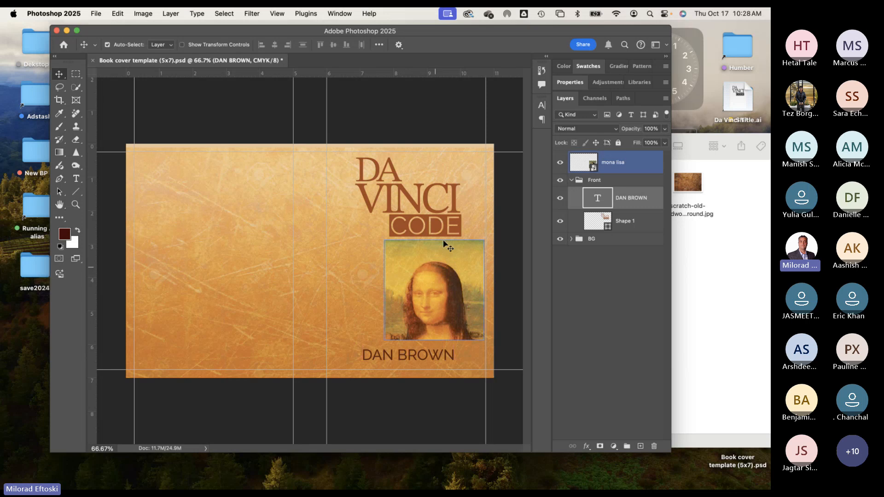
drag(409, 232, 407, 229)
click(442, 294)
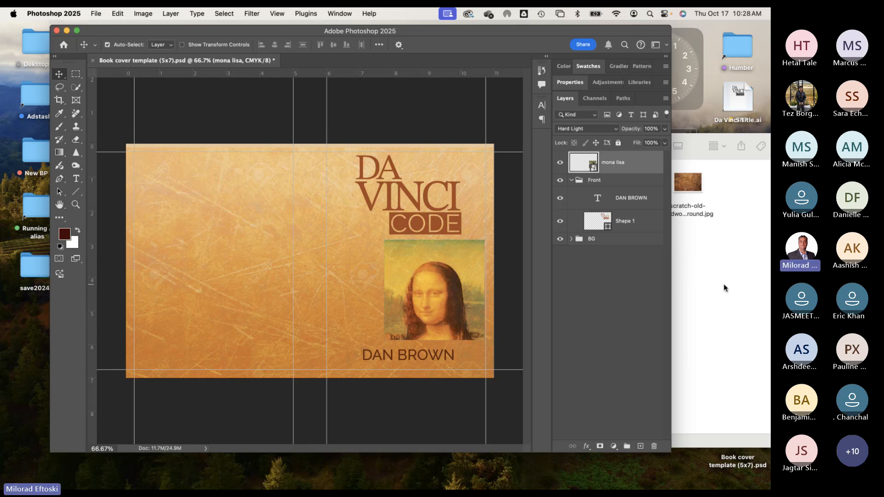
Step: Switch to Finder, close the open file preview and return to the cover document in Photoshop
click(708, 272)
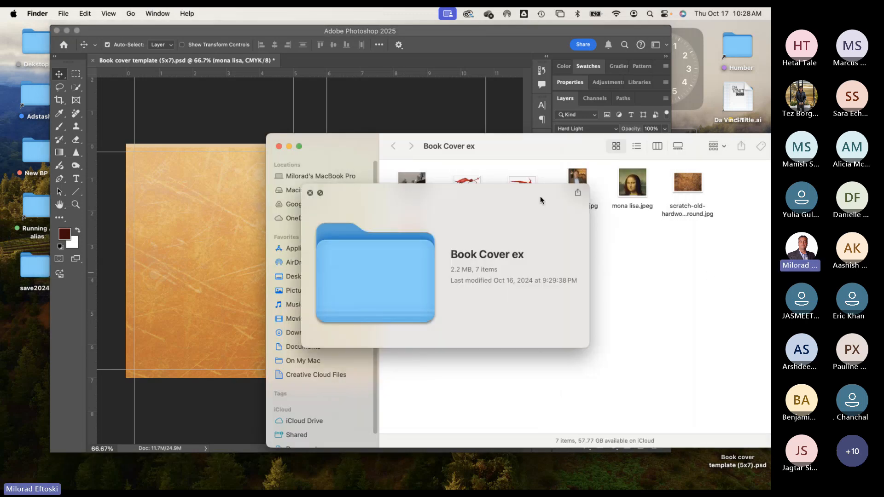
click(310, 193)
click(262, 140)
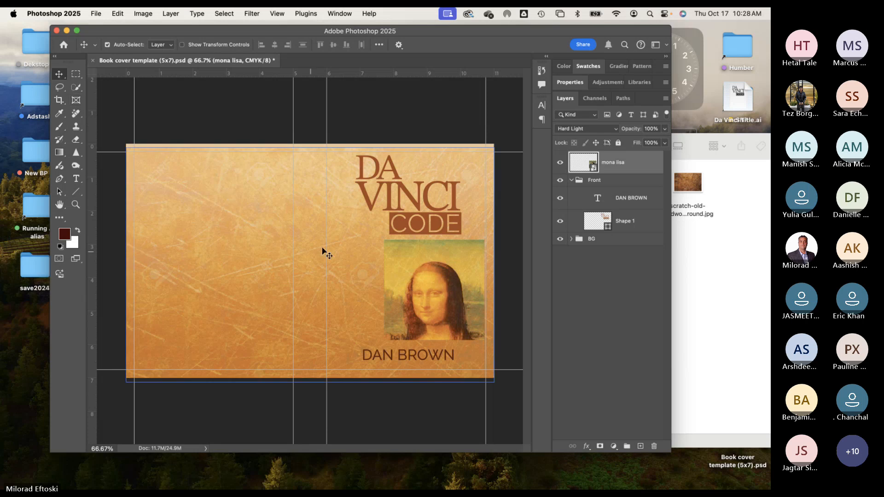
Step: Enlarge the Mona Lisa image to about 159% across the front cover's width and move it down to the bottom edge
key(super+t)
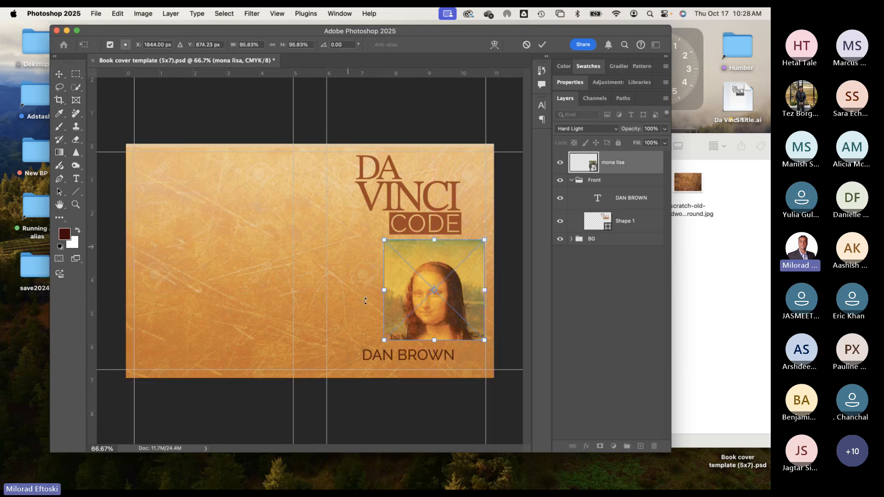
drag(386, 291, 330, 291)
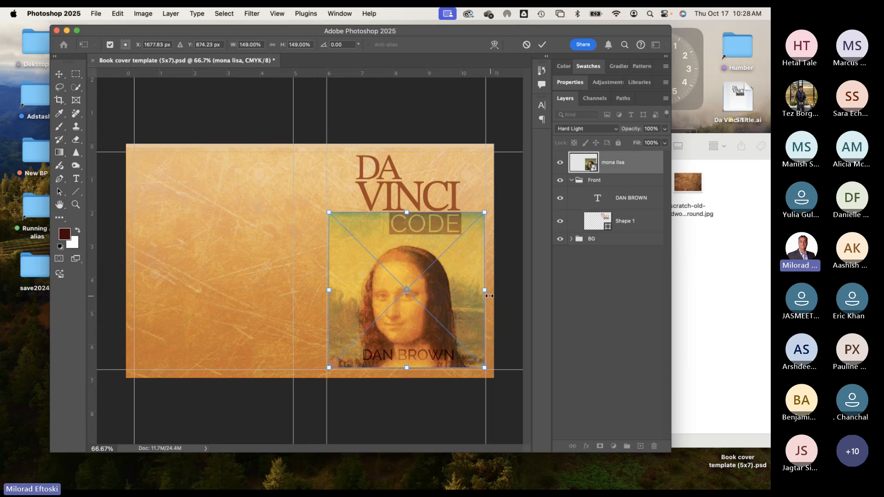
drag(489, 296, 496, 294)
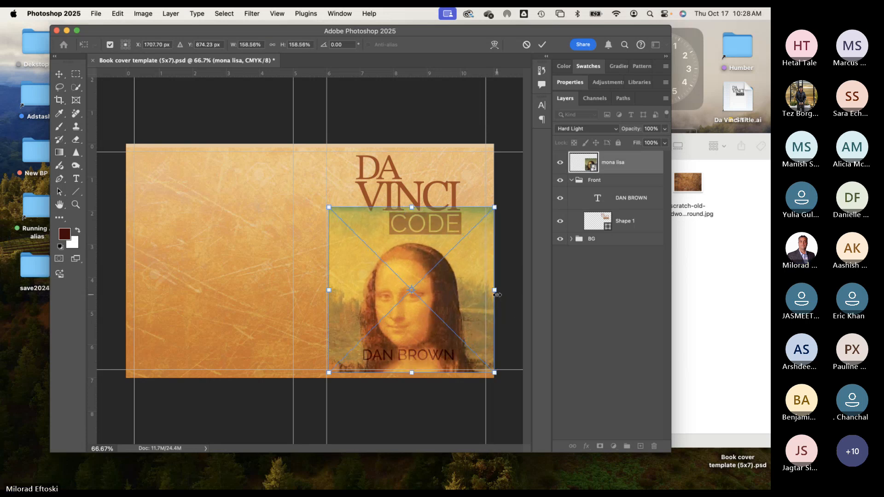
key(shift+Down)
key(shift+Down)
key(shift+Down)
key(Return)
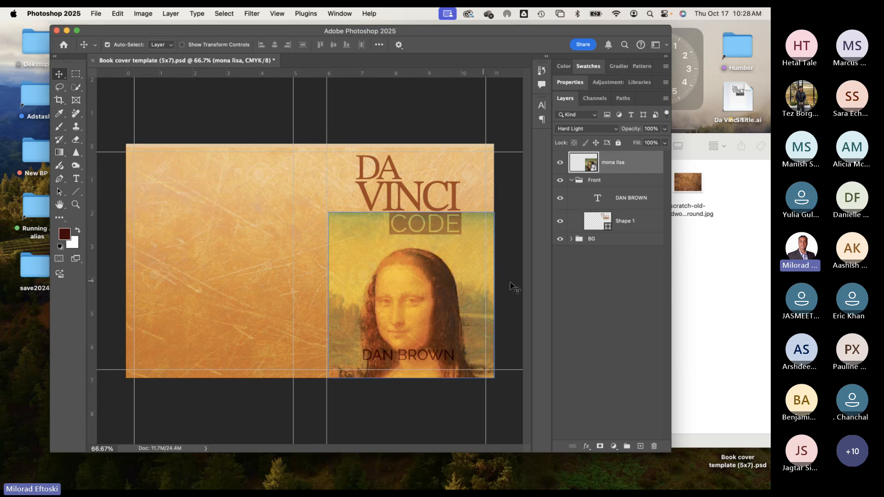
Step: Draw a wavy freehand Lasso selection across the Mona Lisa's face and extend it to the image's right edge
click(60, 114)
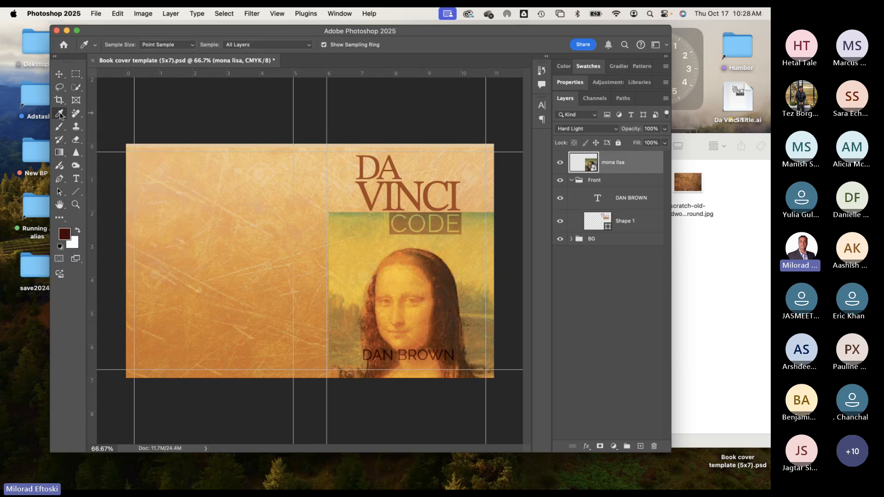
click(59, 179)
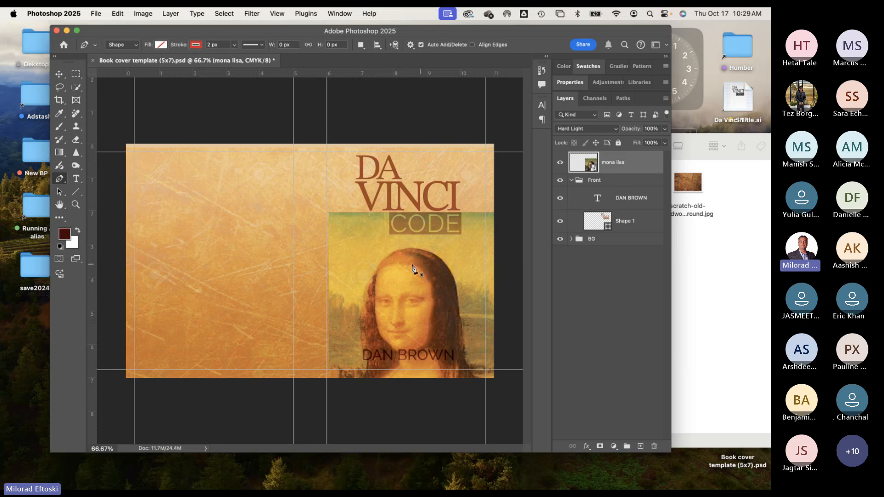
click(59, 87)
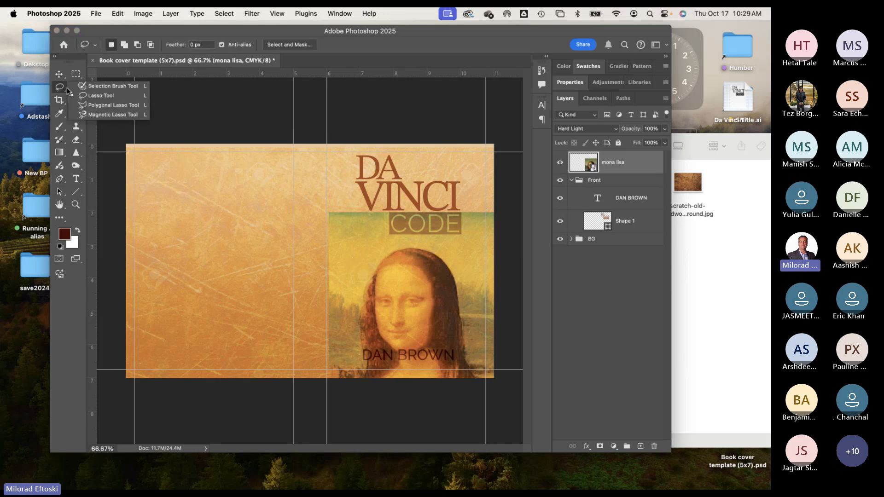
click(94, 97)
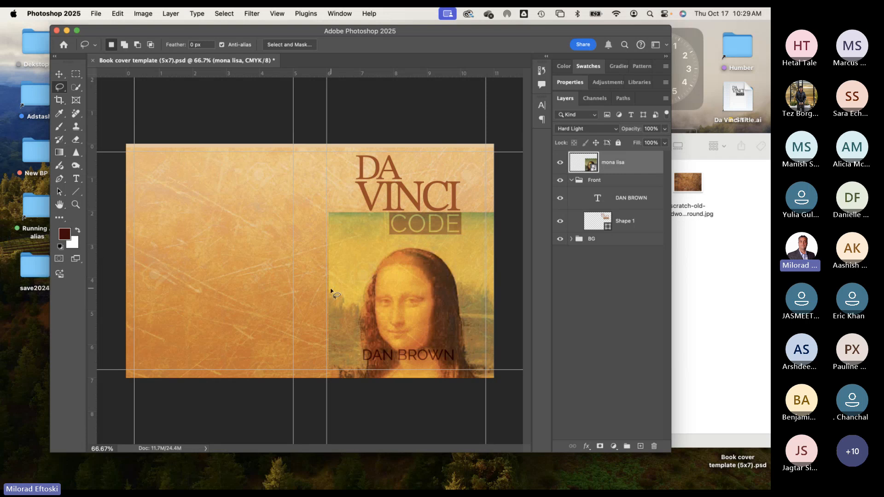
mouse_move(328, 291)
mouse_down()
mouse_move(491, 261)
mouse_move(492, 331)
mouse_move(421, 339)
mouse_move(350, 326)
mouse_move(327, 319)
mouse_move(329, 288)
mouse_up()
key(shift)
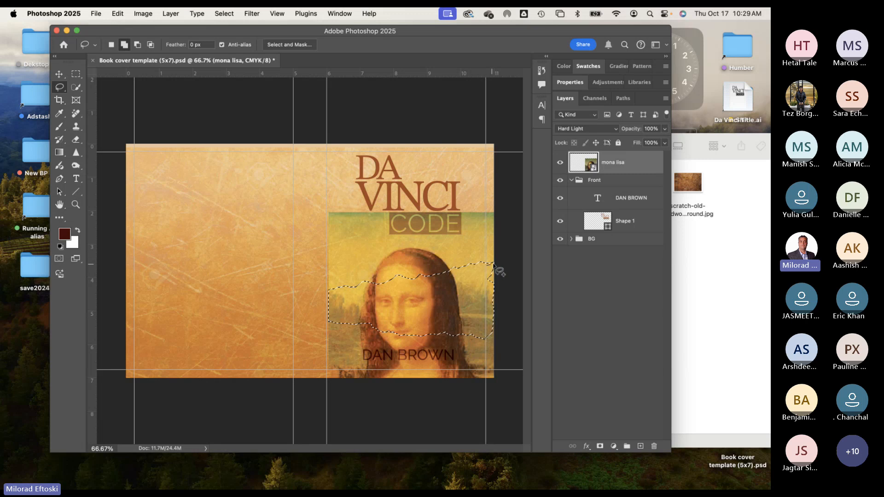
drag(489, 334, 484, 270)
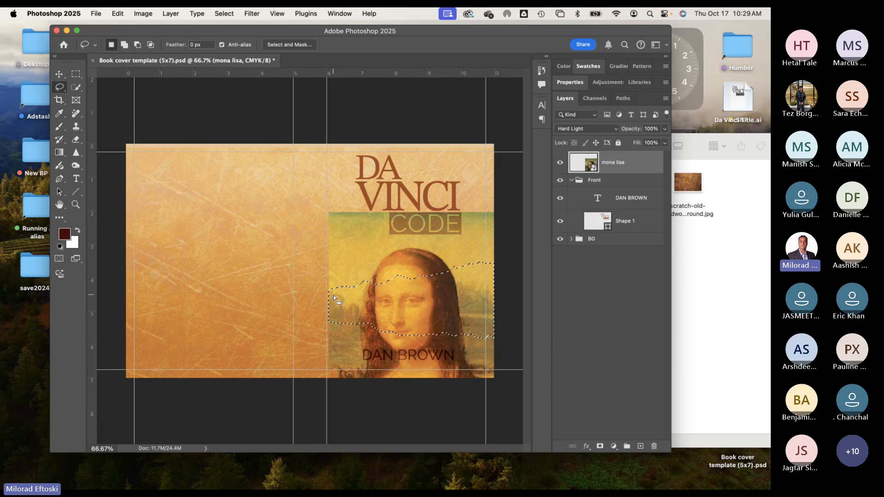
Step: Add a narrow Rectangular Marquee area to square off the selection along the Mona Lisa image's left edge
scroll(334, 295, up, 4)
scroll(331, 294, up, 1)
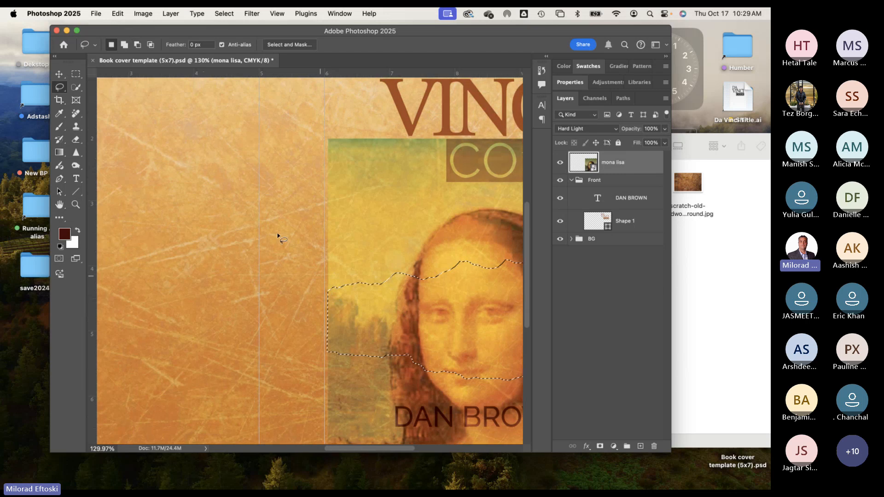
click(76, 74)
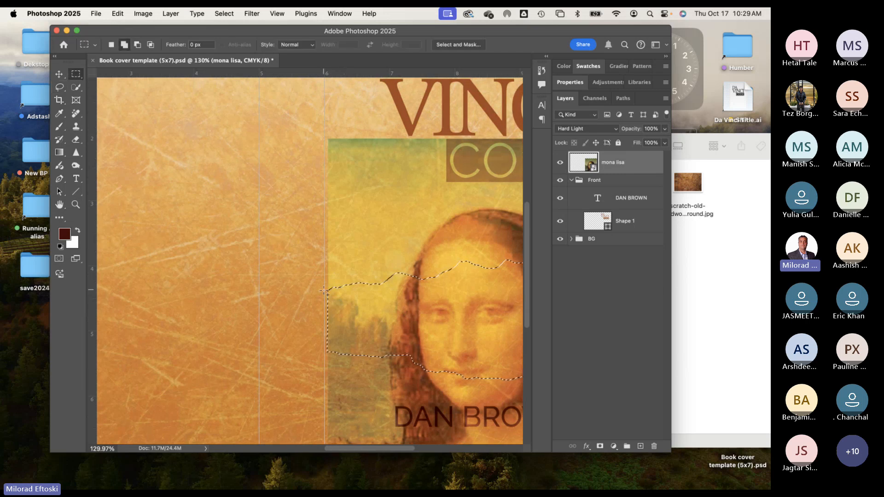
drag(324, 290, 337, 354)
scroll(395, 327, down, 15)
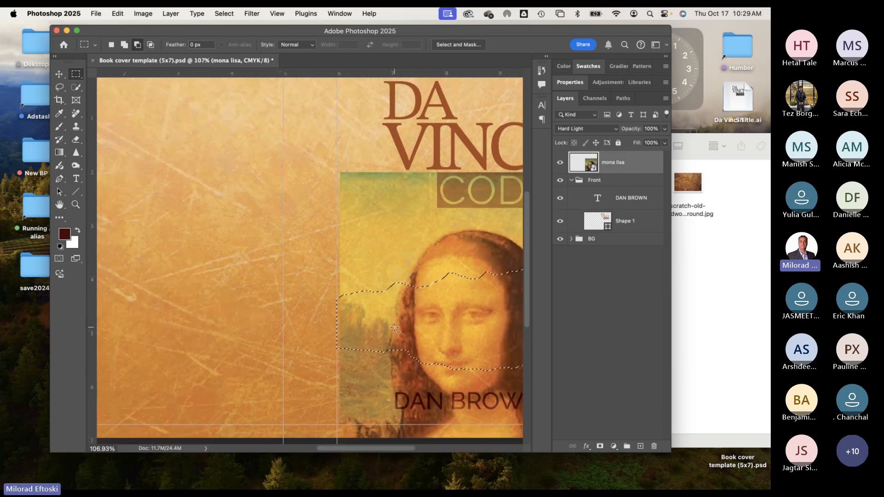
scroll(395, 328, up, 4)
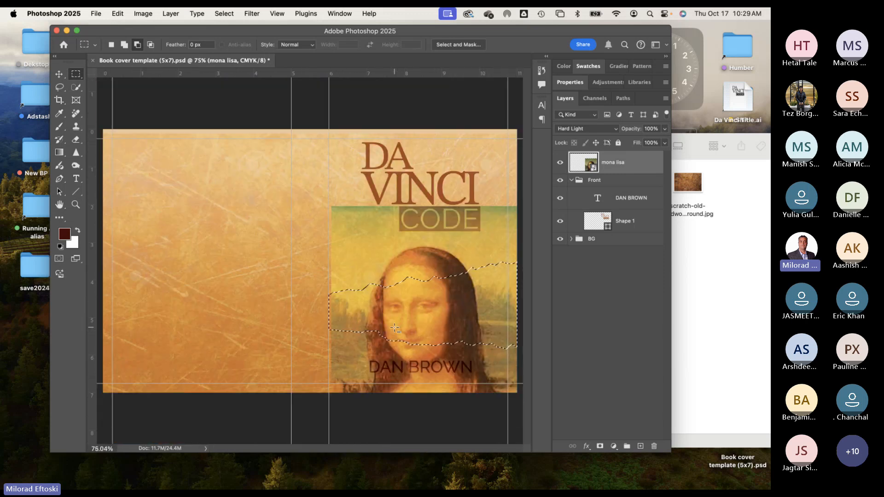
scroll(358, 257, down, 3)
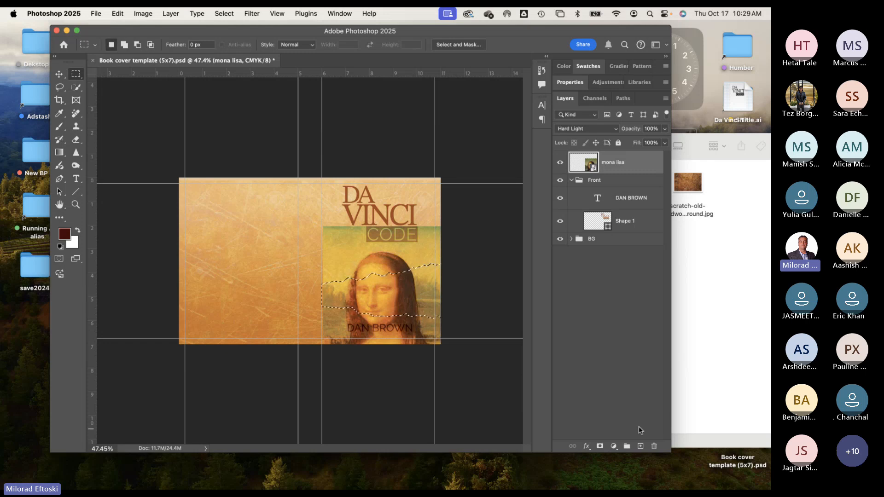
Step: Try selection-based, Reveal All and Hide All layer masks on the Mona Lisa layer, undoing each one
click(601, 446)
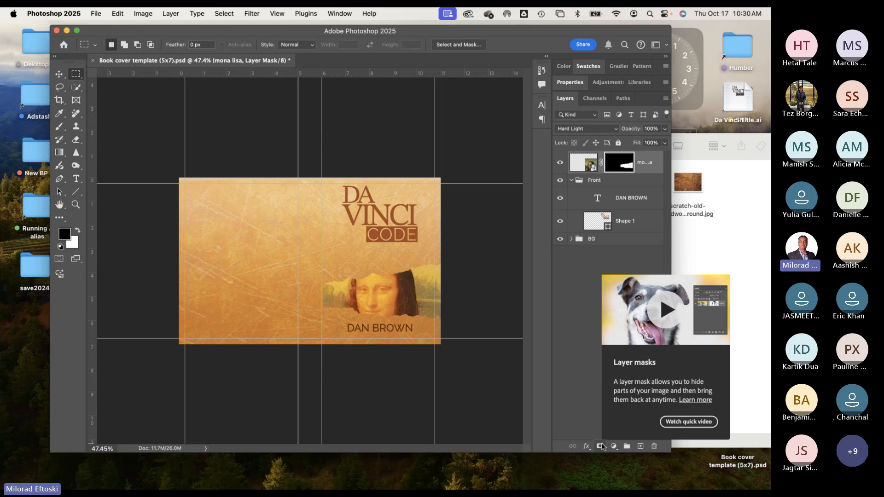
key(super+z)
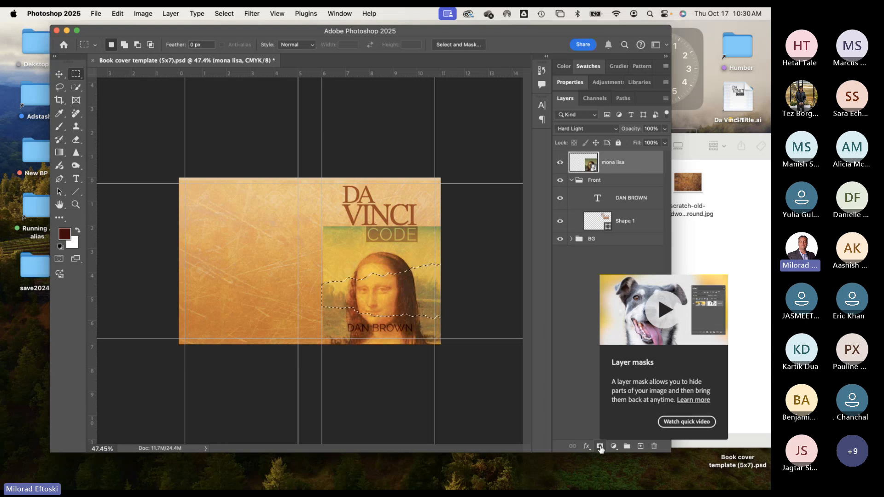
click(171, 11)
mouse_move(190, 166)
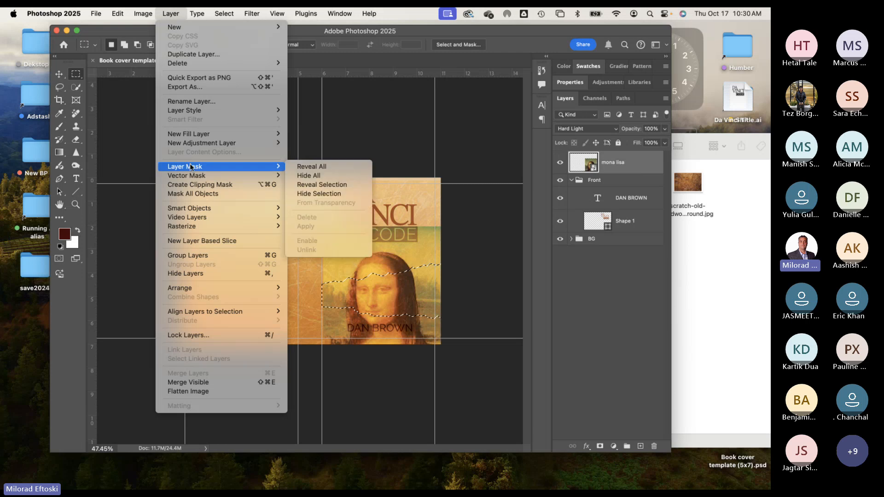
click(315, 167)
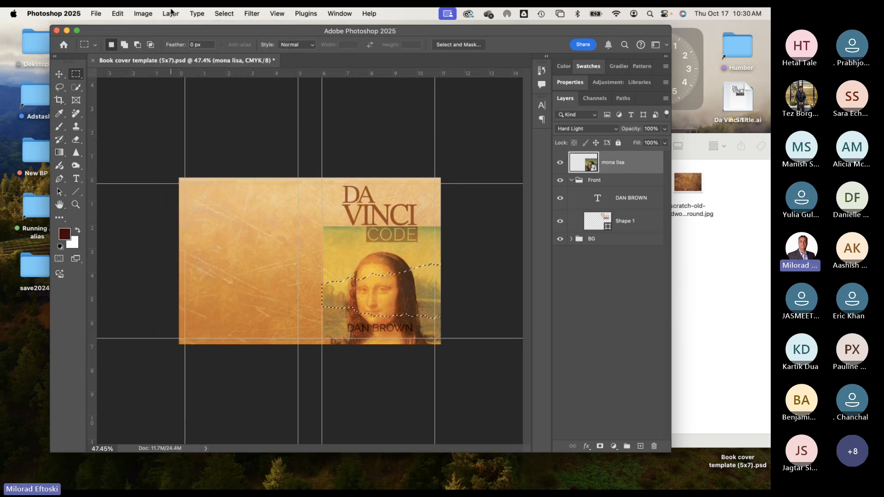
click(171, 12)
mouse_move(206, 168)
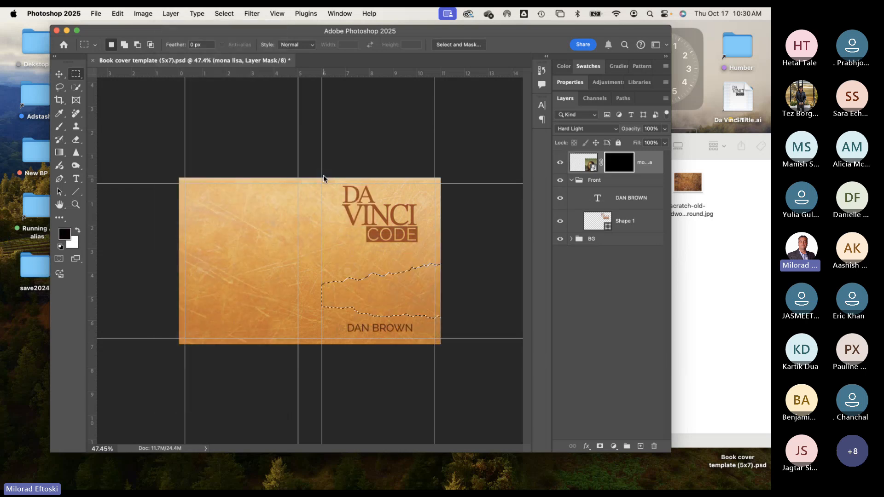
key(super+z)
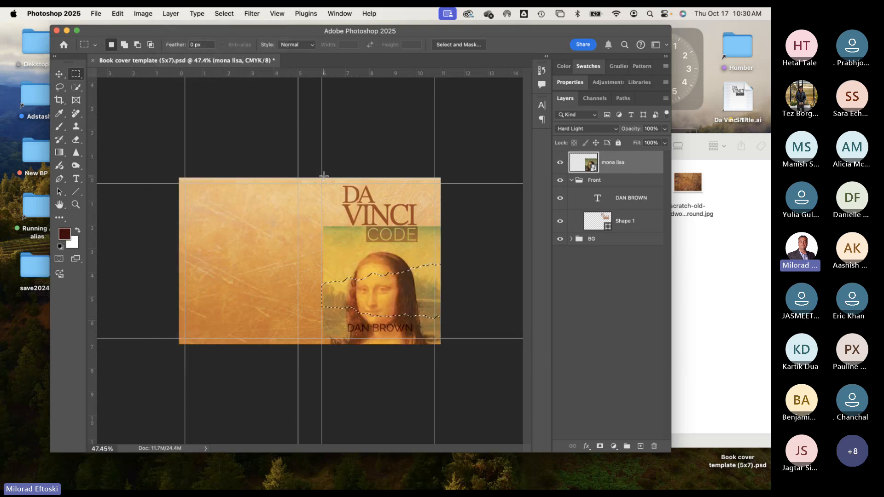
click(170, 13)
mouse_move(214, 167)
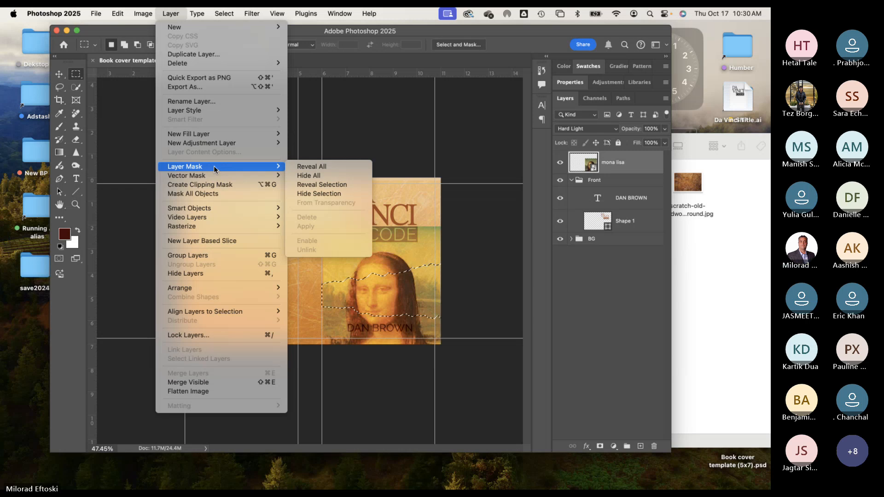
click(345, 185)
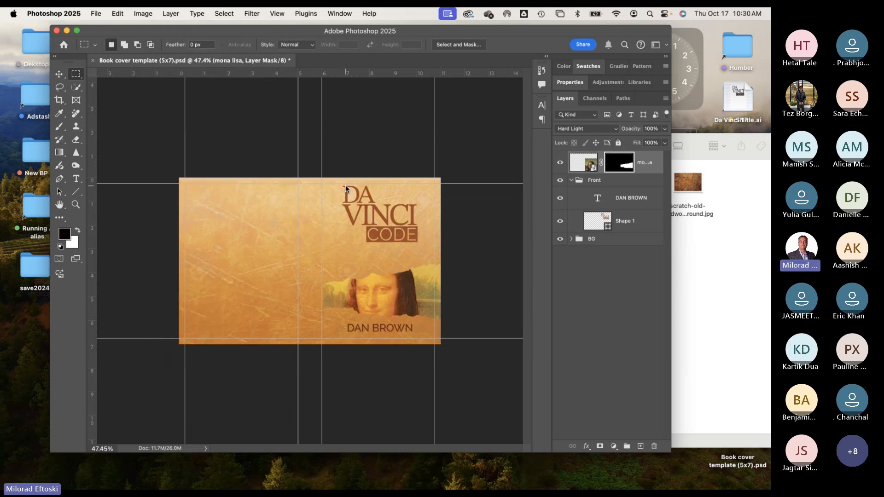
key(super+z)
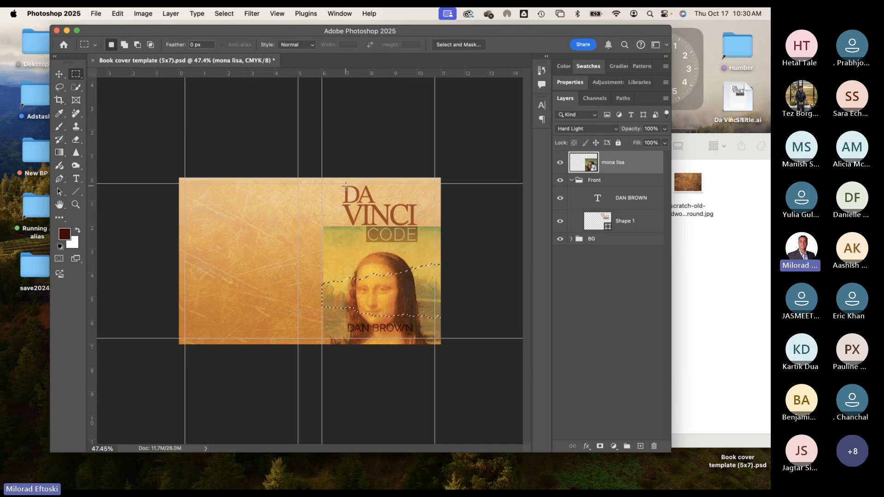
Step: Mask the Mona Lisa layer with Reveal Selection to keep only the wavy strip across the face
click(170, 13)
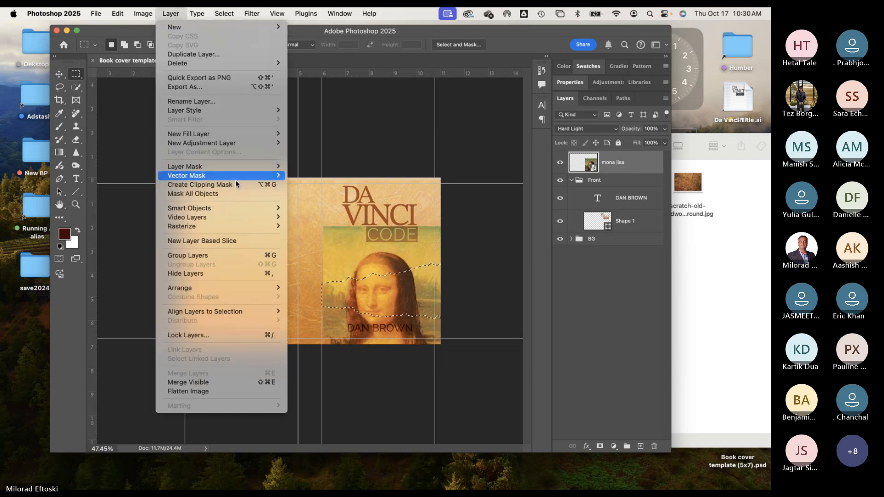
mouse_move(236, 166)
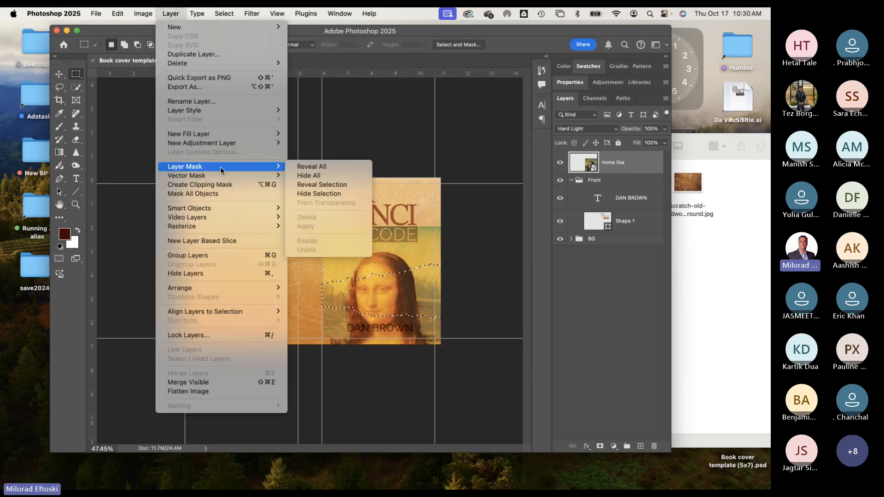
click(341, 186)
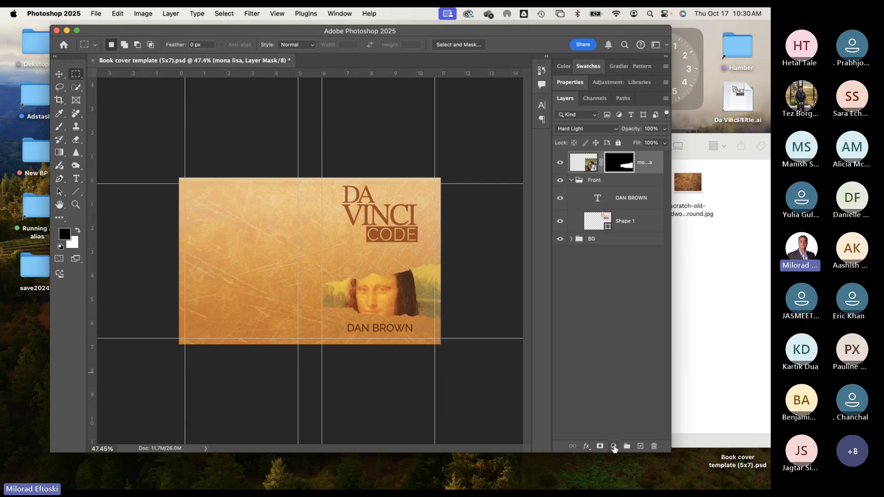
Step: Move the masked Mona Lisa strip slightly up and the Da Vinci Code title slightly down on the front cover
click(586, 164)
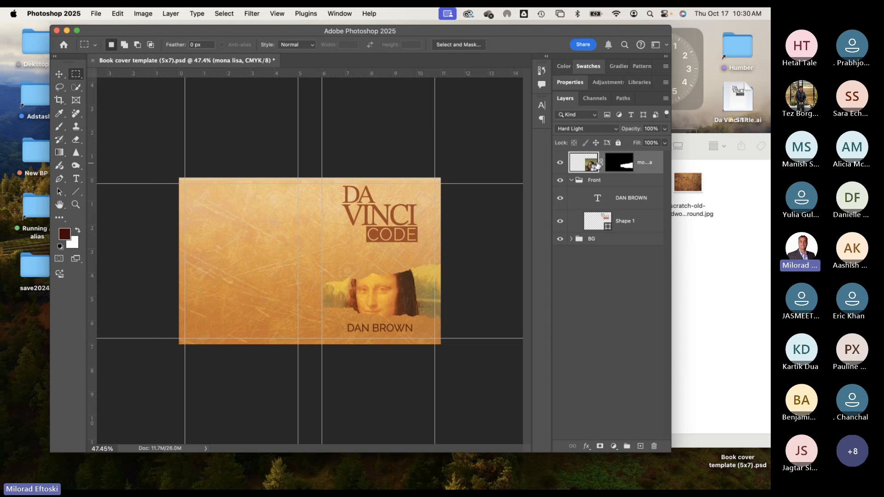
click(636, 302)
click(591, 161)
click(59, 74)
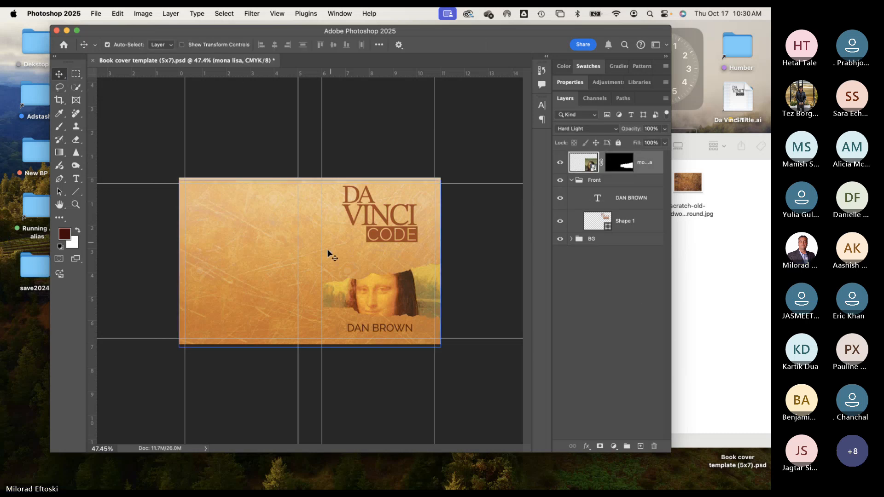
mouse_move(385, 285)
mouse_down()
mouse_move(385, 269)
mouse_move(385, 281)
mouse_up()
click(392, 242)
drag(392, 241, 392, 250)
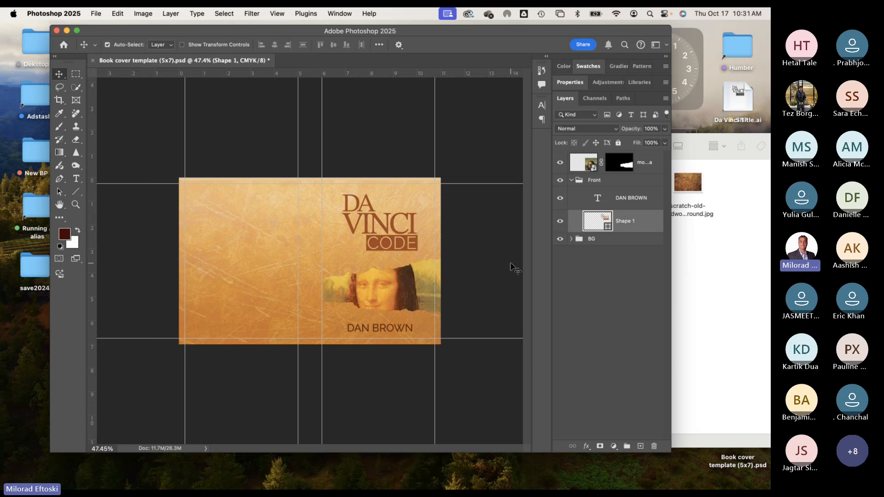
Step: Place the masked Mona Lisa layer inside the Front group and collapse the group
click(576, 164)
drag(576, 164, 583, 186)
click(570, 157)
Step: Compare the cover with and without the front artwork by toggling the Front group's visibility
click(560, 157)
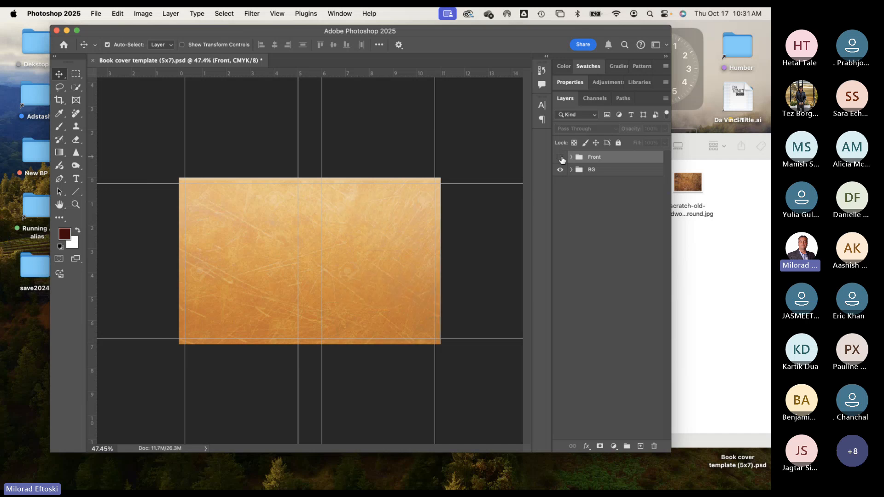
click(561, 158)
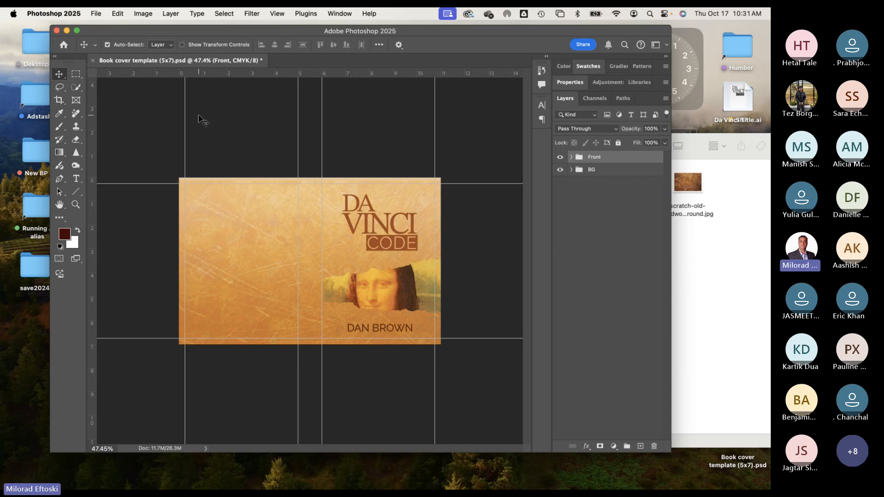
key(super+equal)
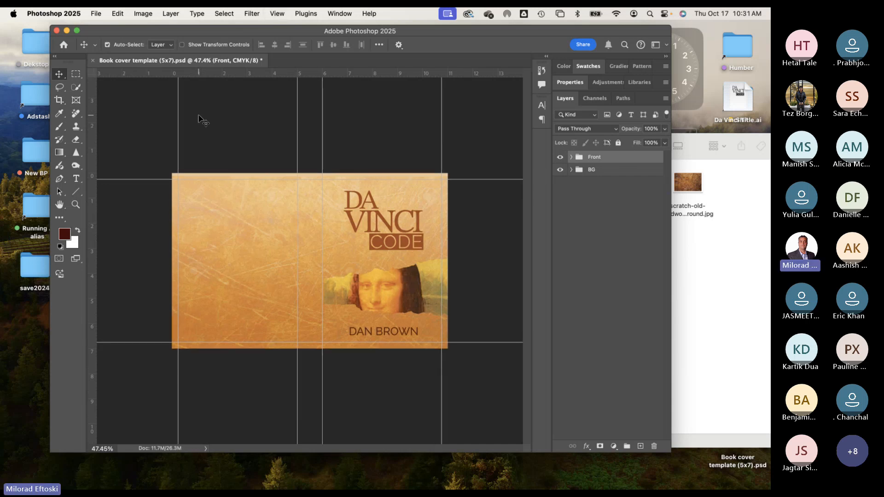
key(super+equal)
key(super+equal)
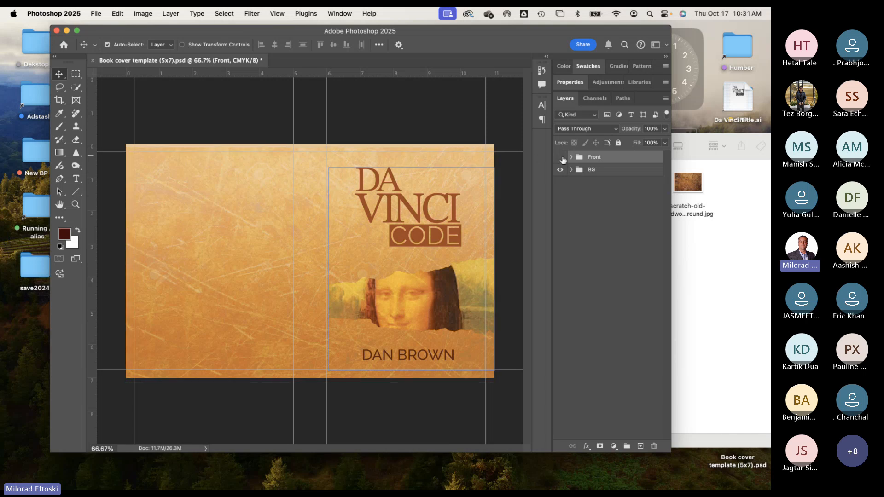
click(562, 160)
click(563, 159)
click(563, 159)
click(562, 160)
click(563, 160)
click(563, 160)
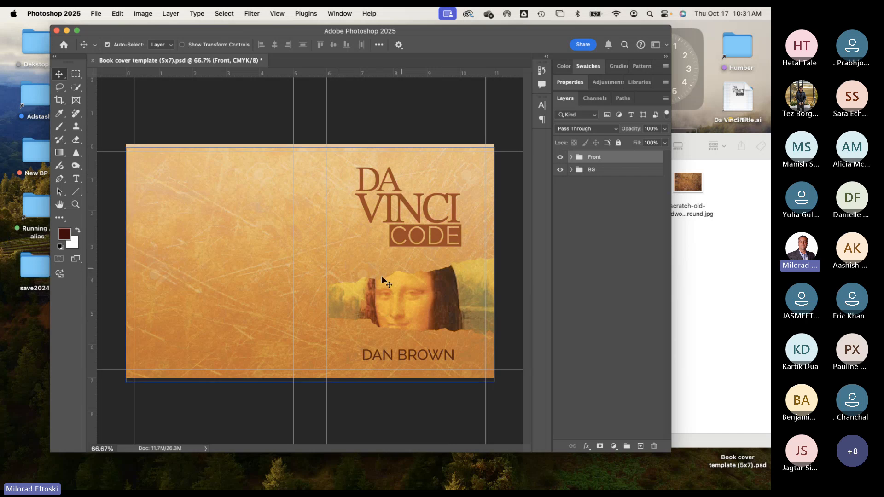
Step: Expand the Front group and open the layer style settings of the masked Mona Lisa layer
click(570, 157)
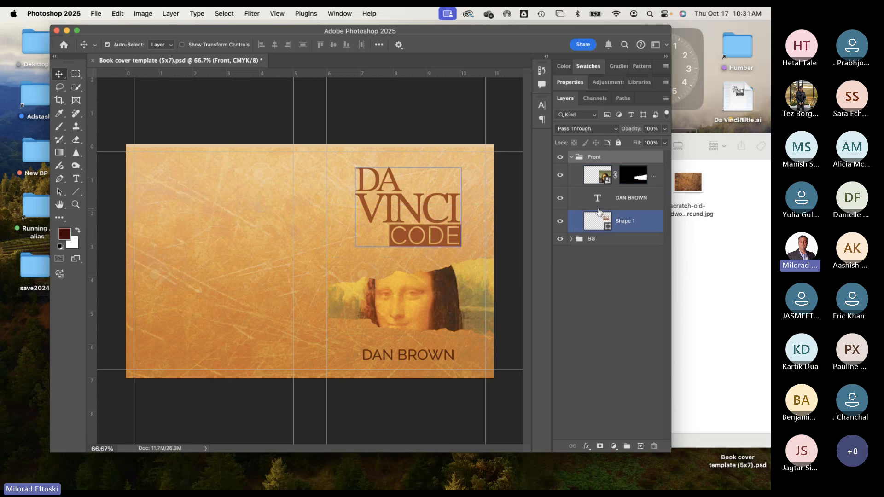
double_click(575, 180)
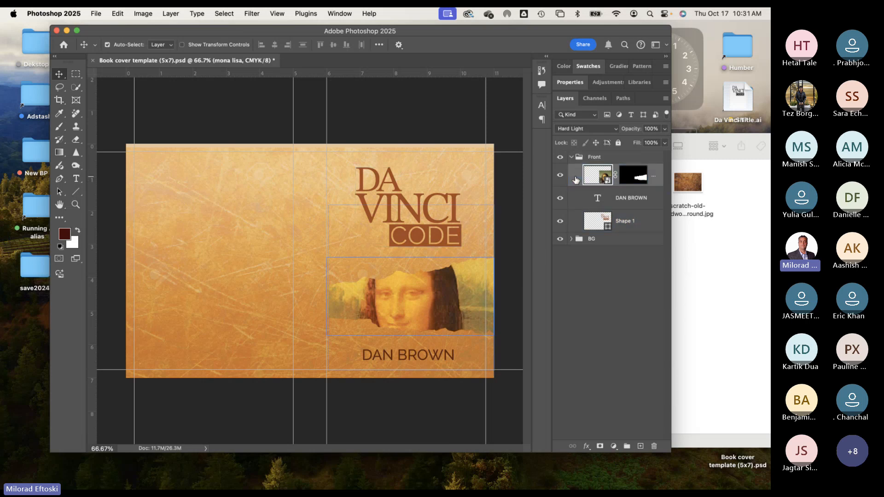
drag(463, 119, 547, 114)
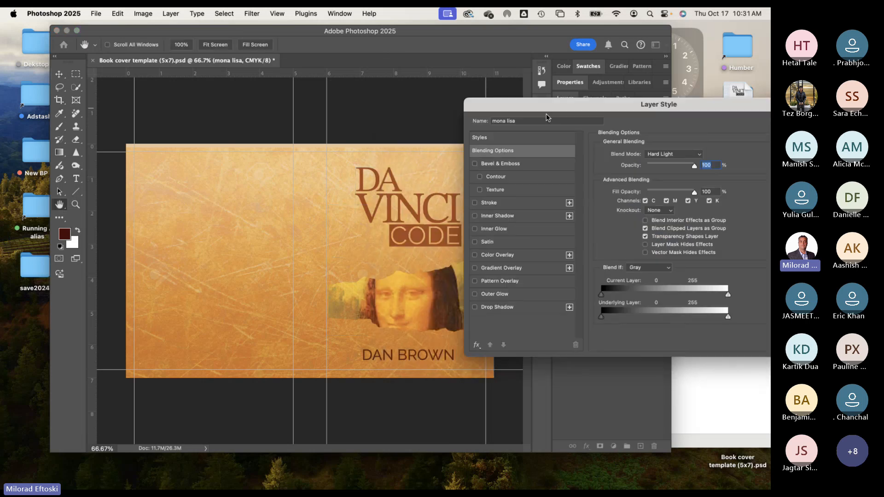
Step: Try an Inner Glow on the Mona Lisa strip with 18% choke and 16 px size, and switch it off
click(506, 230)
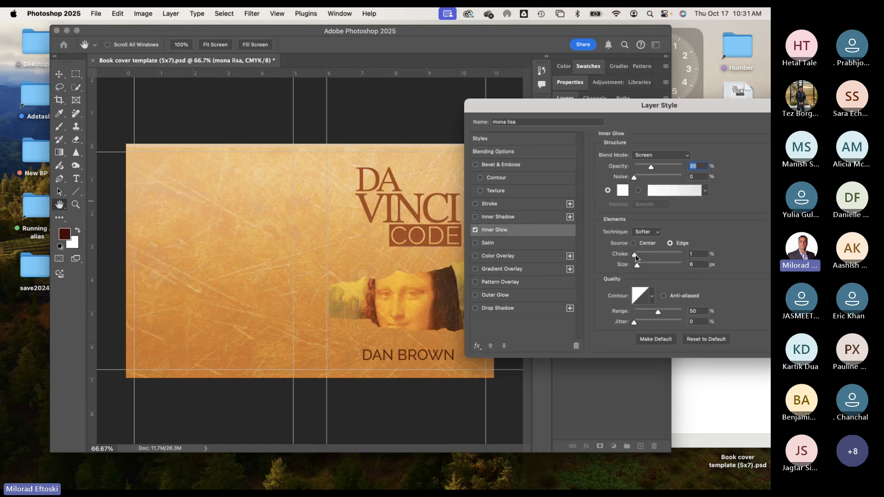
mouse_move(635, 256)
mouse_down()
mouse_move(647, 257)
mouse_move(637, 269)
mouse_move(650, 266)
mouse_move(631, 262)
mouse_move(660, 254)
mouse_move(643, 263)
mouse_up()
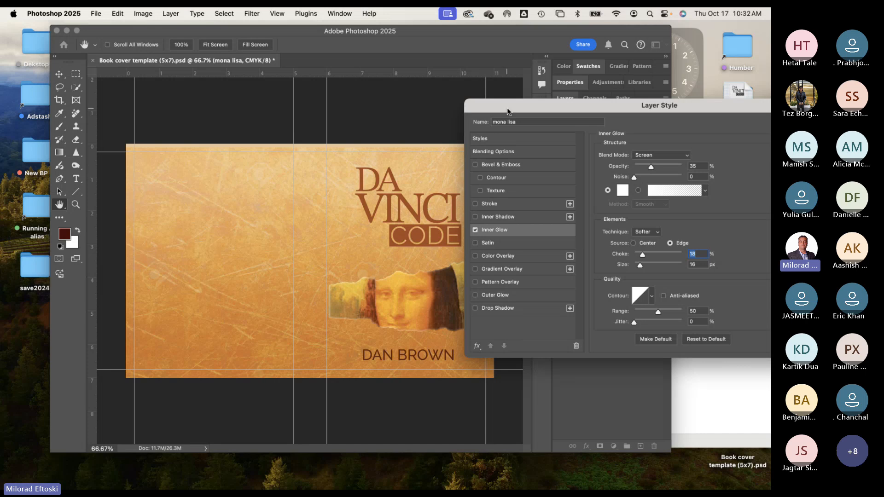
drag(509, 111, 597, 115)
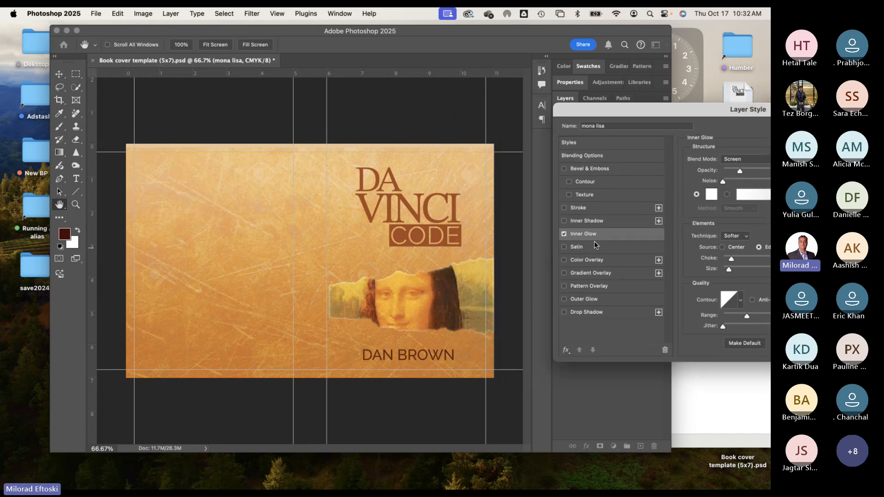
click(564, 234)
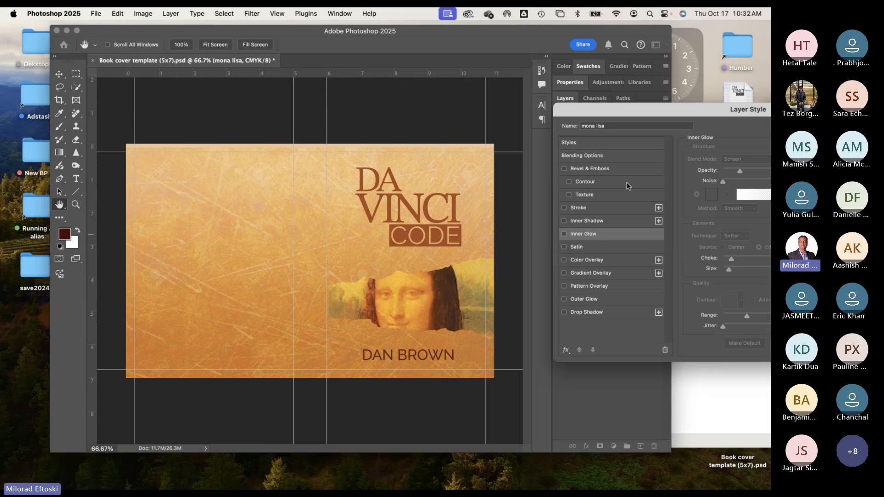
Step: Apply Bevel & Emboss to the Mona Lisa strip as a Chisel Hard Outer Bevel softened to 8 px, and collapse the Front group
click(609, 171)
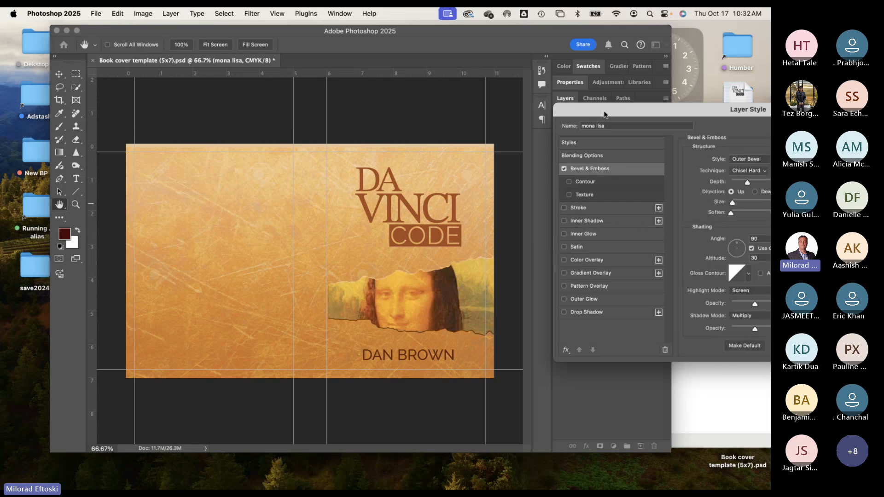
drag(606, 115, 561, 116)
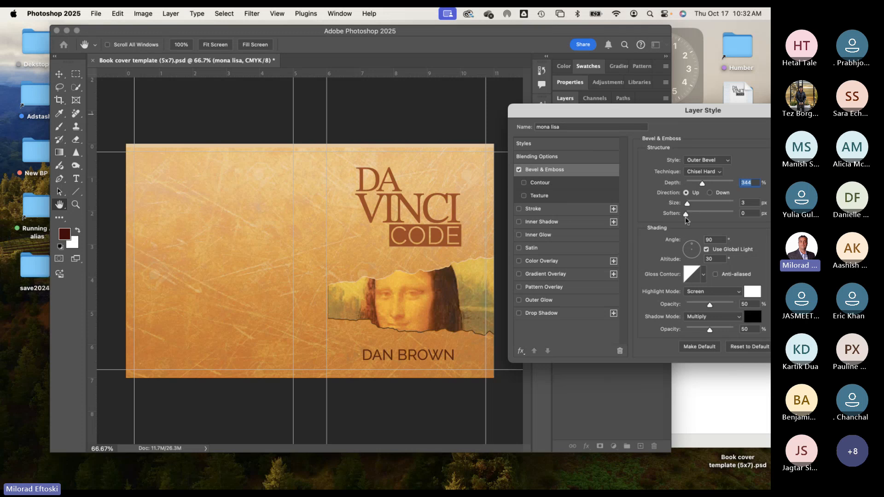
mouse_move(706, 217)
mouse_down()
mouse_move(698, 216)
mouse_move(709, 215)
mouse_up()
drag(577, 115, 527, 119)
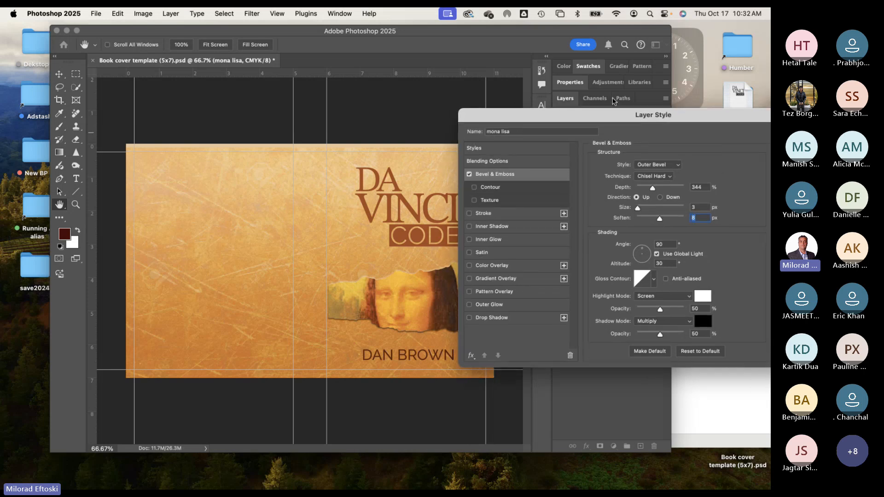
drag(582, 117, 512, 119)
click(758, 139)
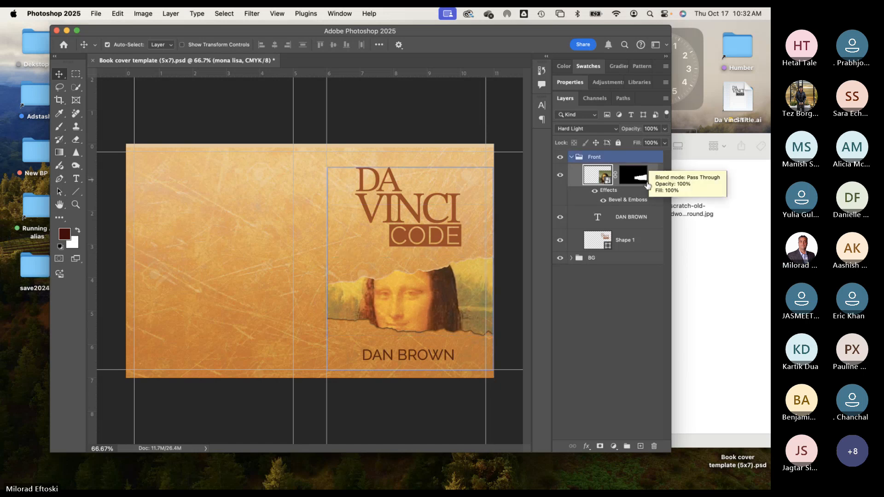
click(604, 316)
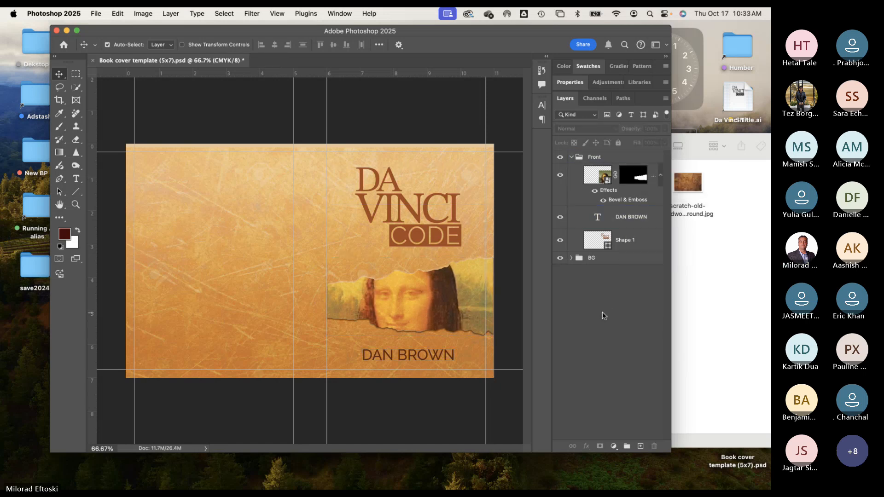
click(572, 157)
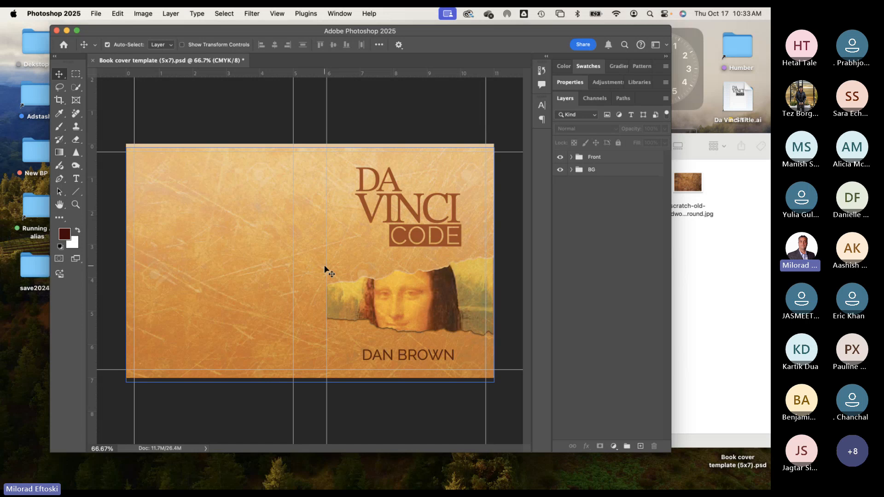
Step: Duplicate the DAN BROWN text onto the back cover, placing the copy's layer above the collapsed Front group
click(403, 362)
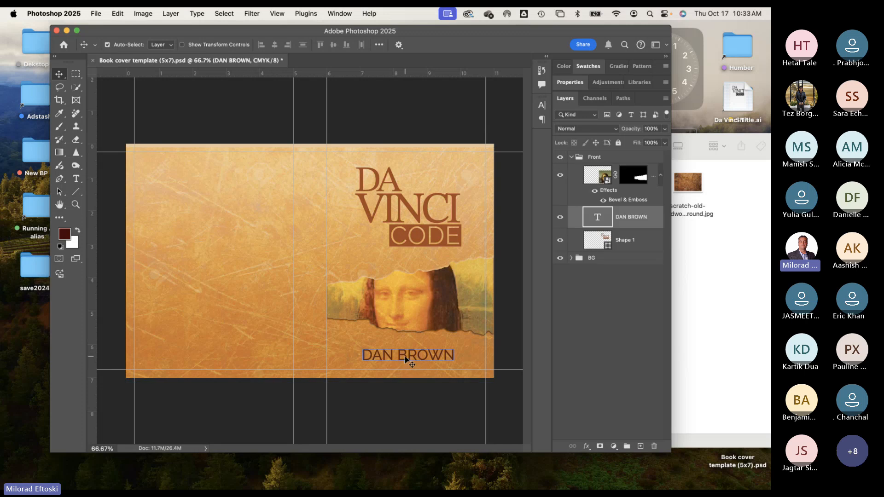
drag(405, 358, 239, 221)
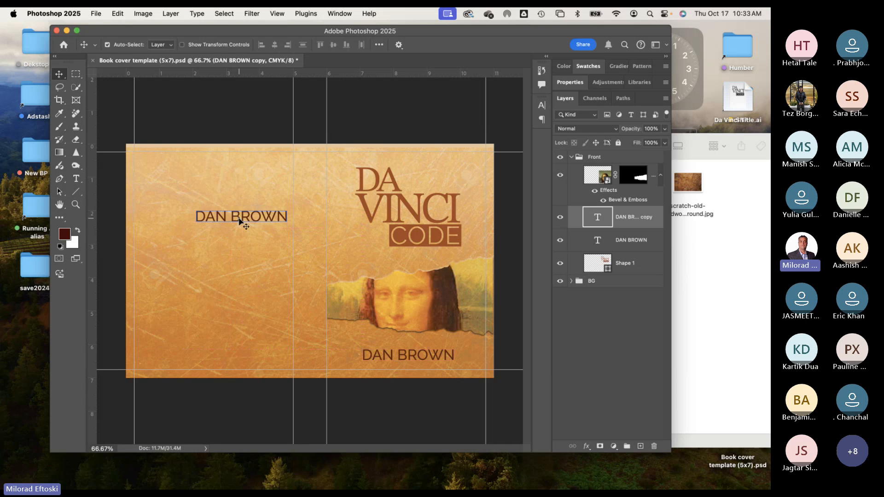
click(593, 166)
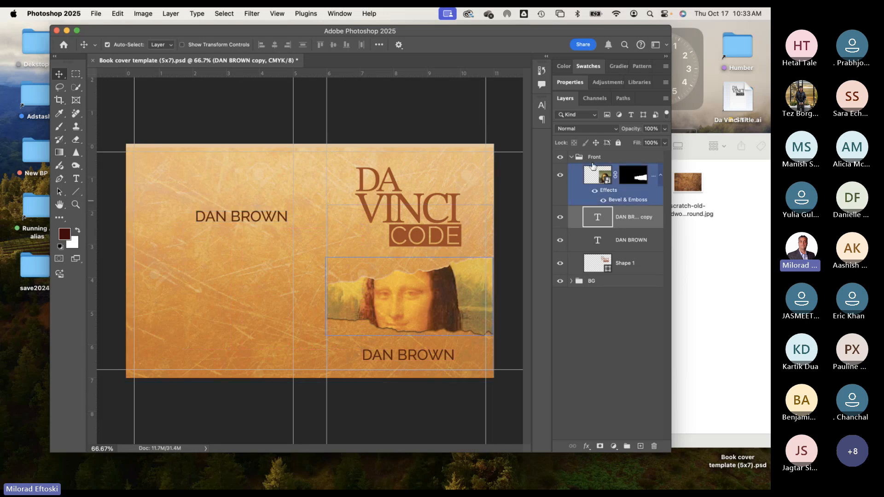
click(605, 218)
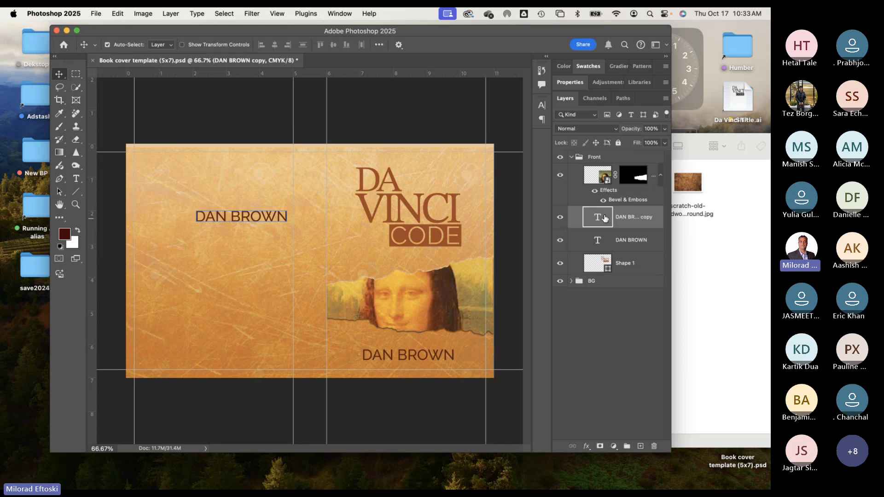
drag(605, 218, 610, 155)
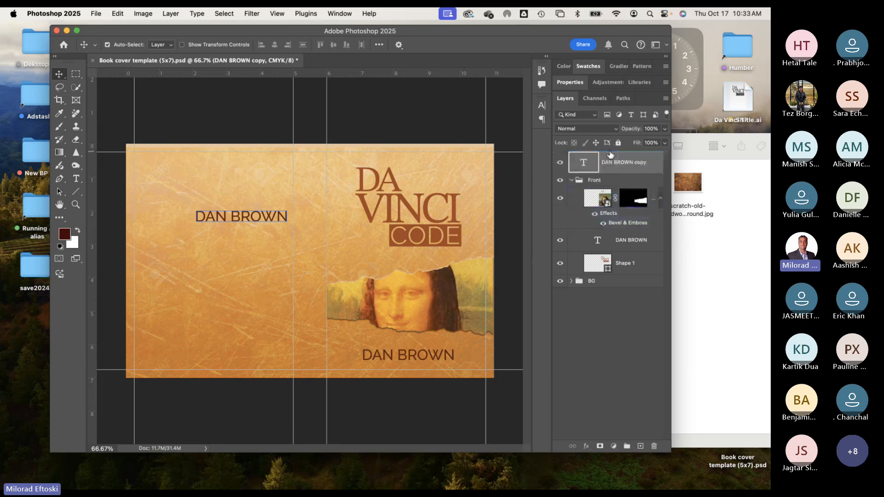
click(571, 181)
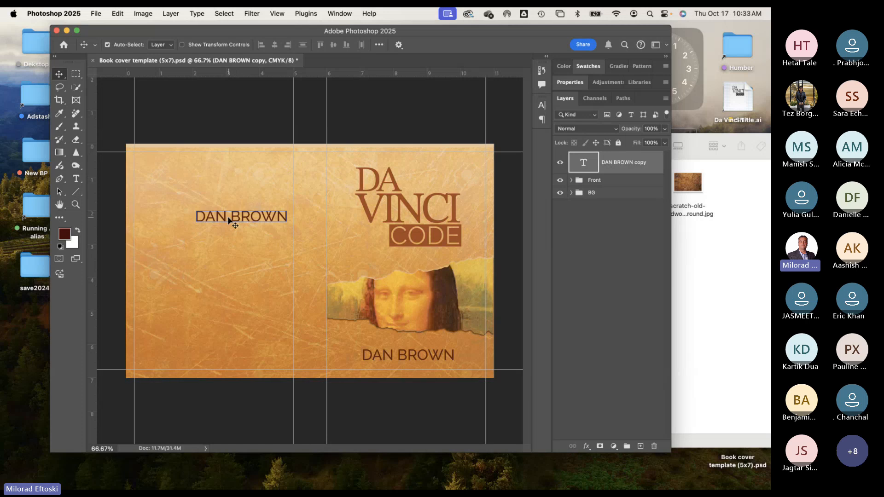
Step: Rotate the copied author name 90°, scale it to 78.32% and place it on the lower part of the spine
drag(223, 218, 218, 245)
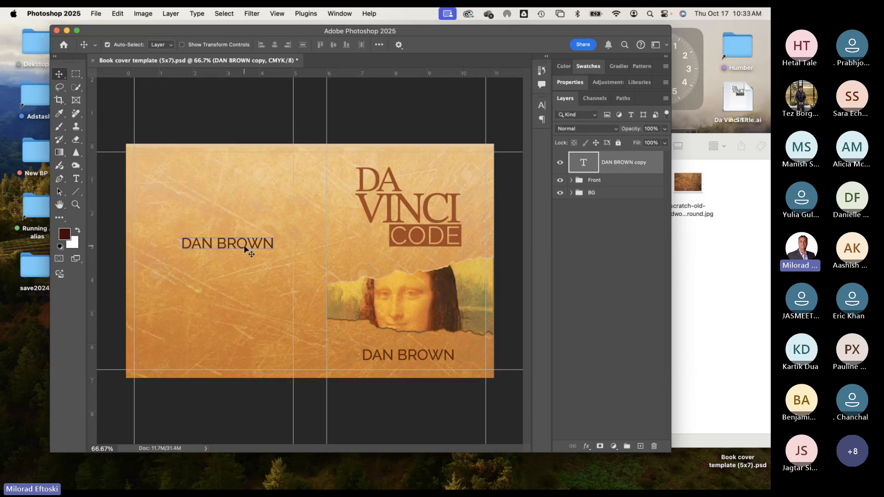
click(118, 13)
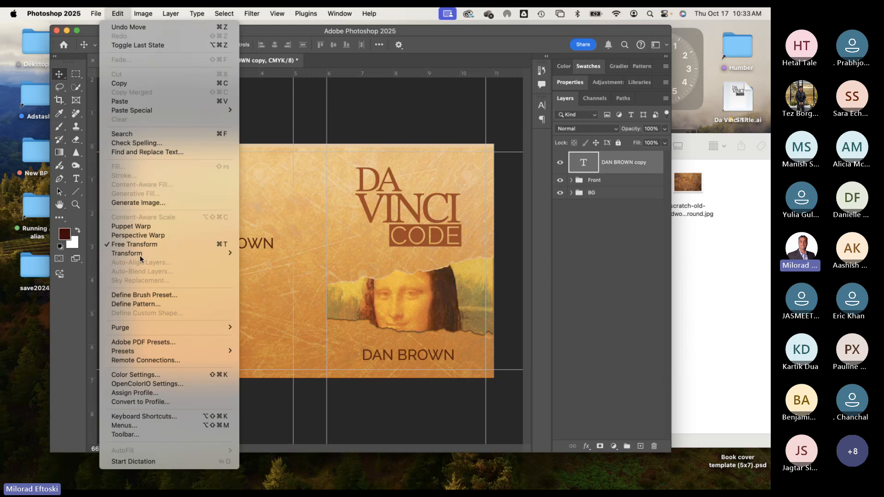
click(156, 244)
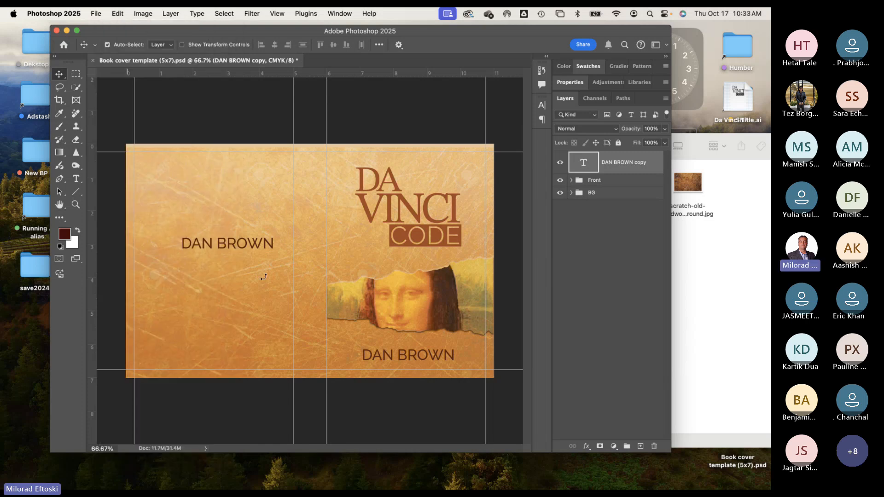
drag(276, 275, 199, 323)
drag(278, 295, 314, 342)
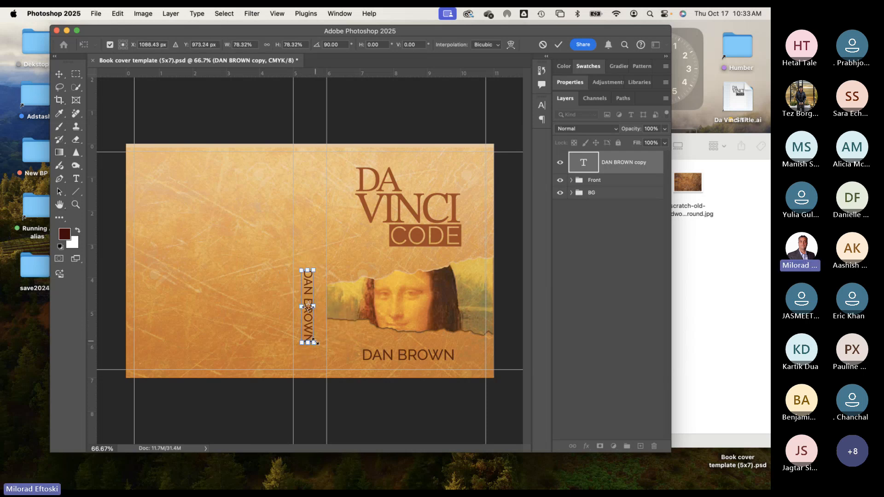
key(Return)
Step: Nudge the rotated author name slightly toward the front cover and further down the spine
key(shift+Right)
key(shift+Down)
key(shift+Down)
key(shift+Down)
key(shift+Down)
key(shift+Down)
key(shift+Down)
key(shift+Down)
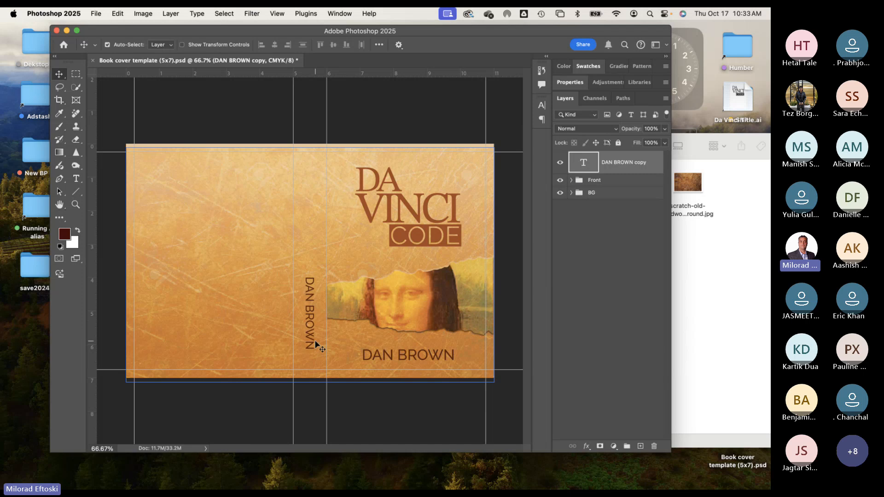
key(shift+Down)
key(shift+Down)
key(shift+Down)
Step: Centre the author name horizontally within a rectangular selection of the spine area, and clear the selection
click(76, 74)
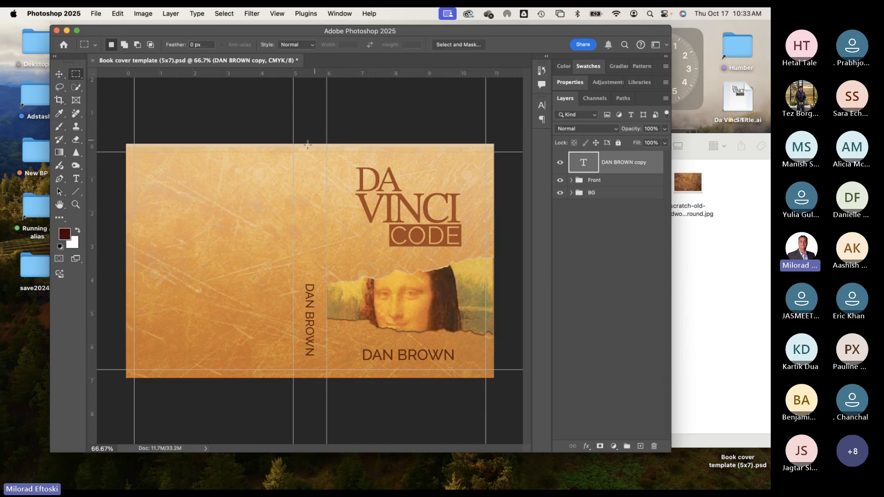
drag(293, 152, 327, 370)
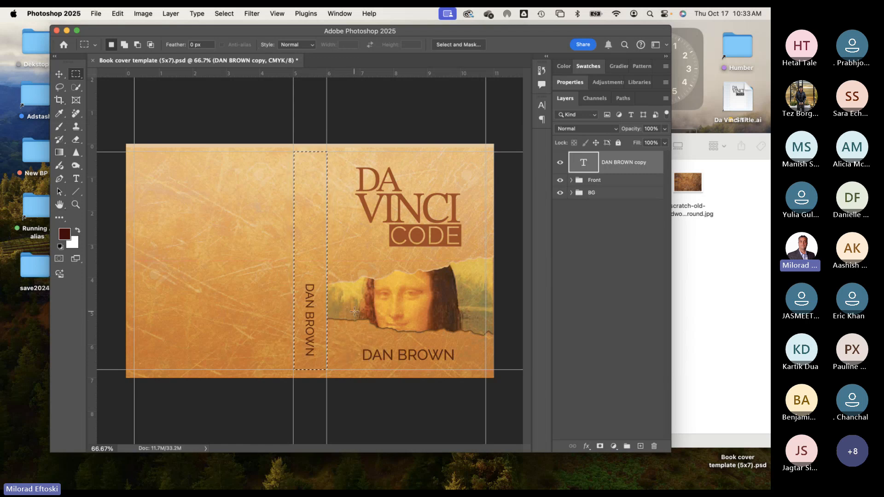
click(59, 75)
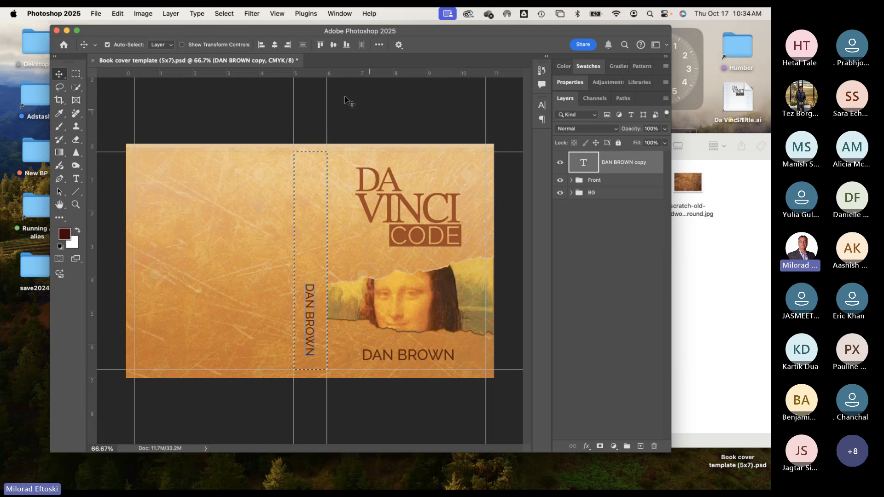
click(262, 45)
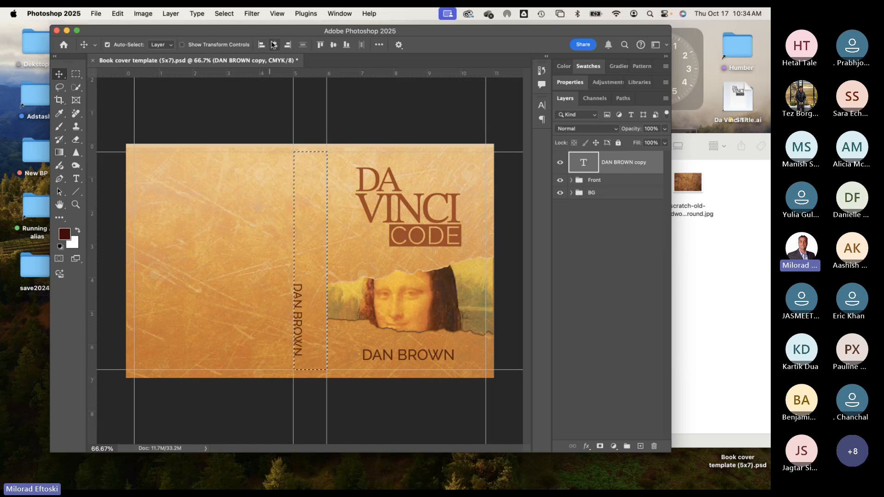
click(275, 45)
click(287, 45)
click(275, 45)
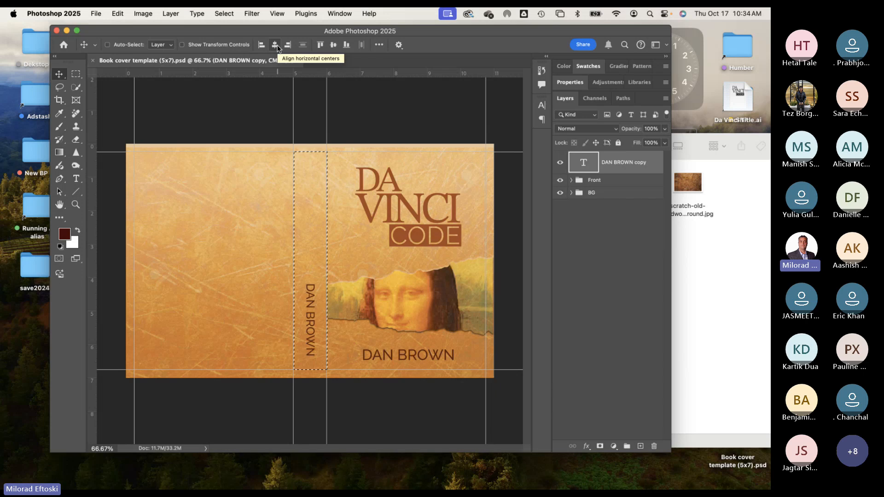
key(super+d)
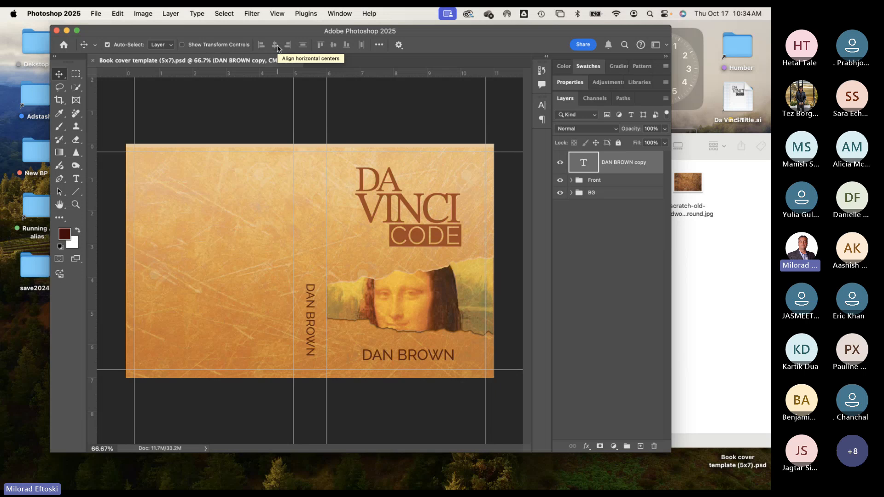
Step: Nudge the centred author name slightly closer to the spine's lower guide
key(Down)
key(Down)
key(Down)
key(Down)
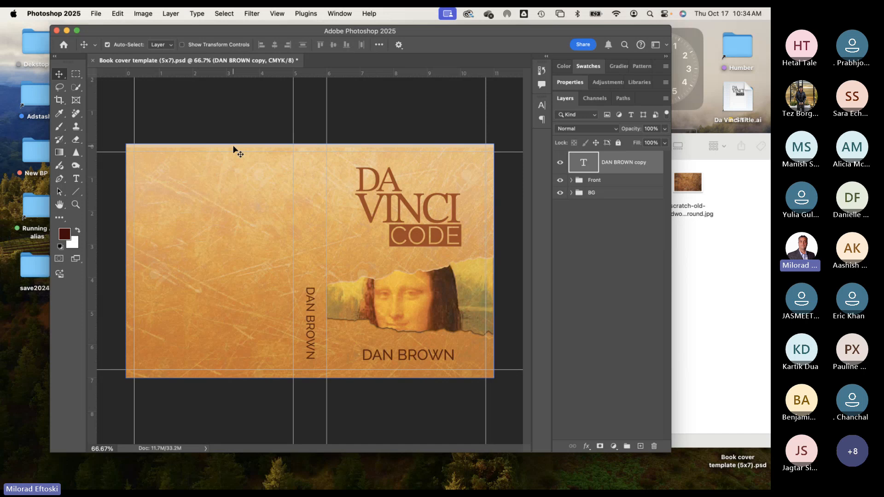
Step: Place a horizontal line of sample text on the back cover with the Horizontal Type tool, and delete it
click(76, 179)
right_click(75, 179)
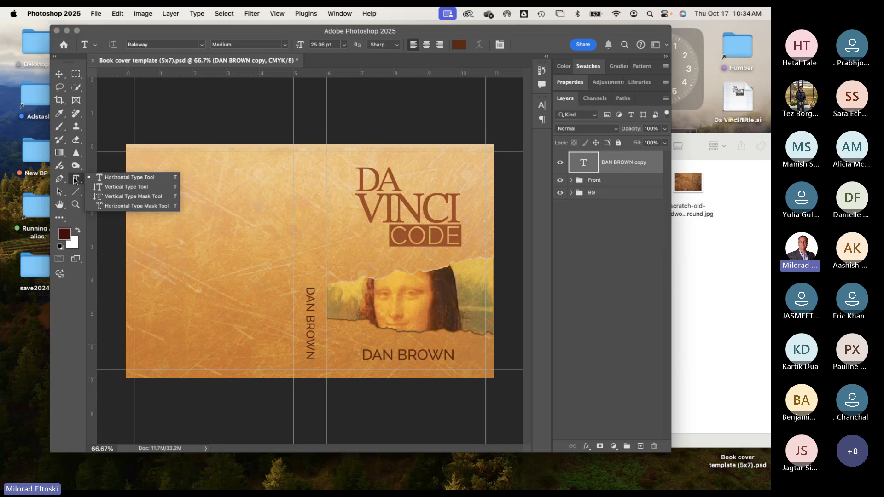
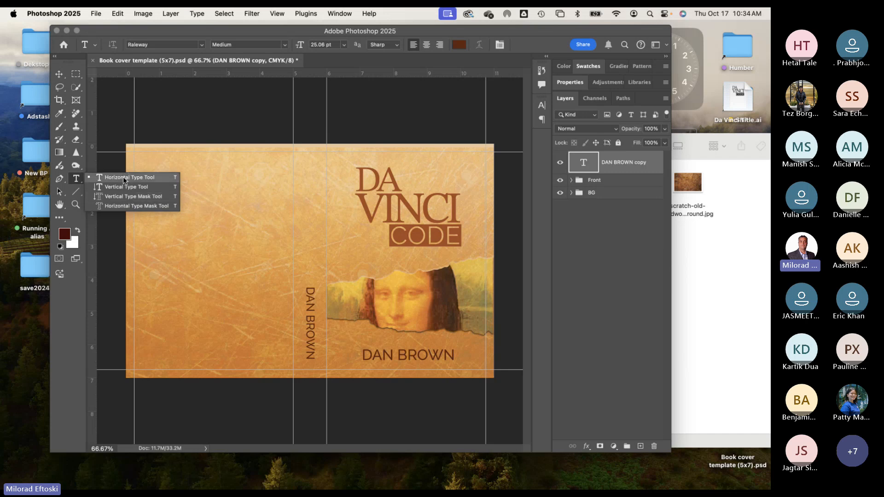
click(124, 180)
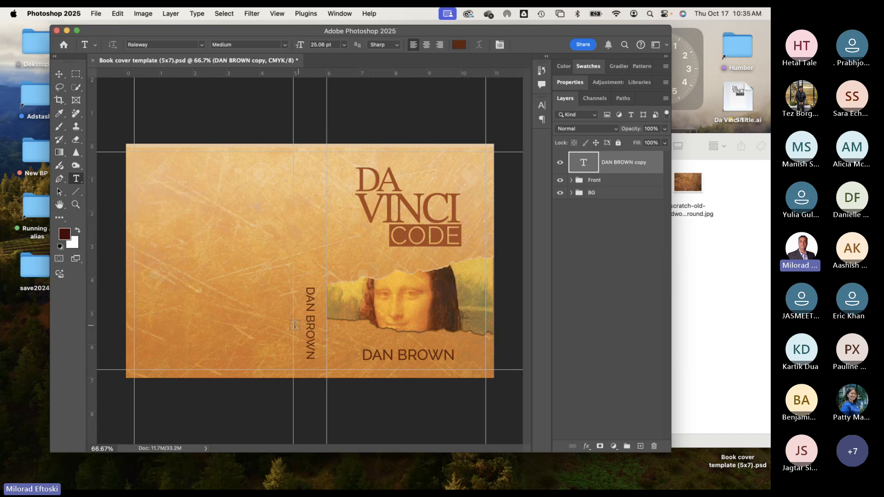
click(173, 207)
text(kl:sdflk:jsfd)
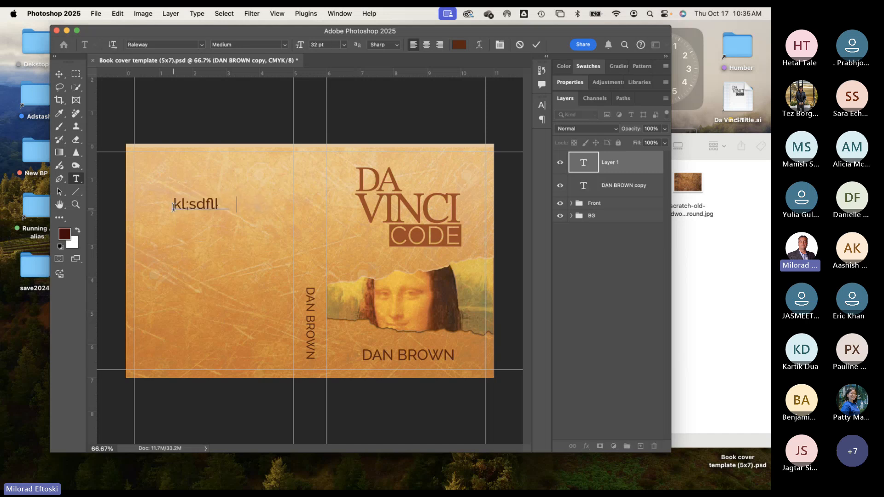
click(59, 74)
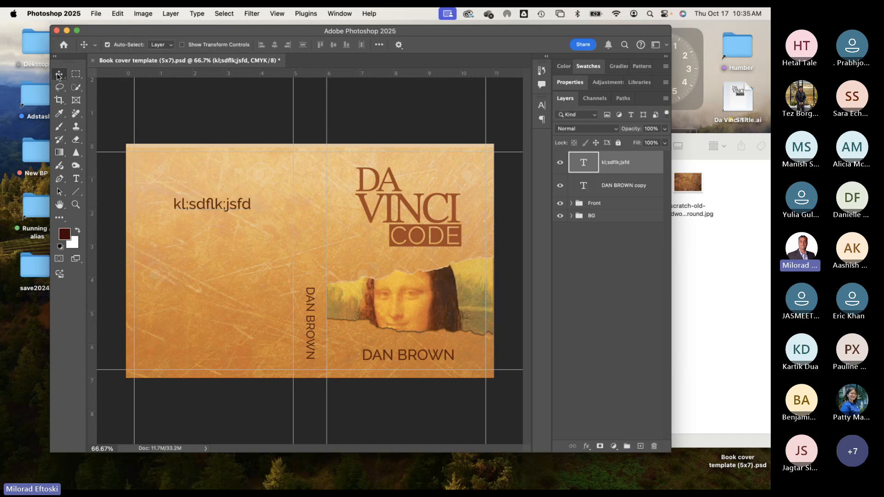
key(BackSpace)
Step: Draw a horizontal paragraph text box with placeholder text on the back cover, and delete it
key(t)
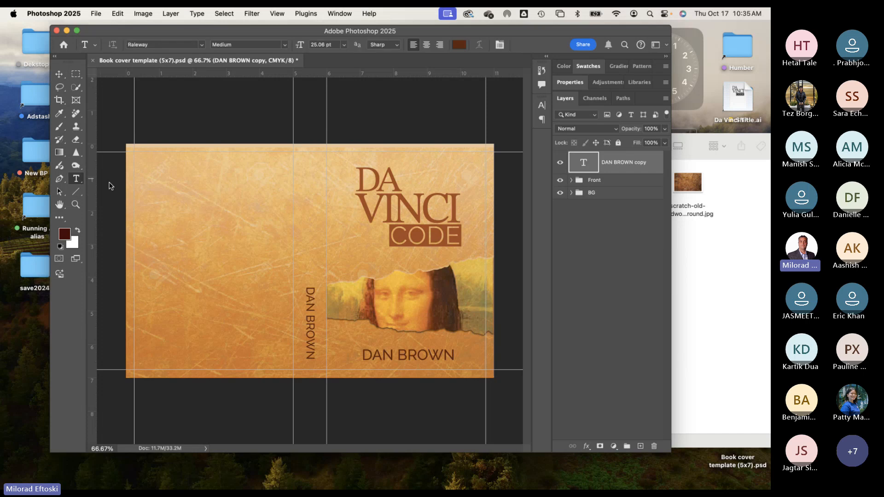
drag(159, 177, 267, 292)
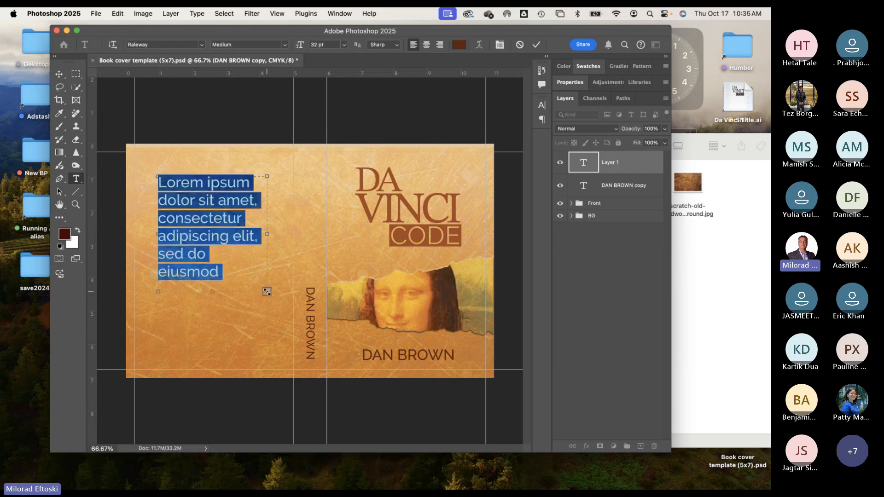
click(59, 75)
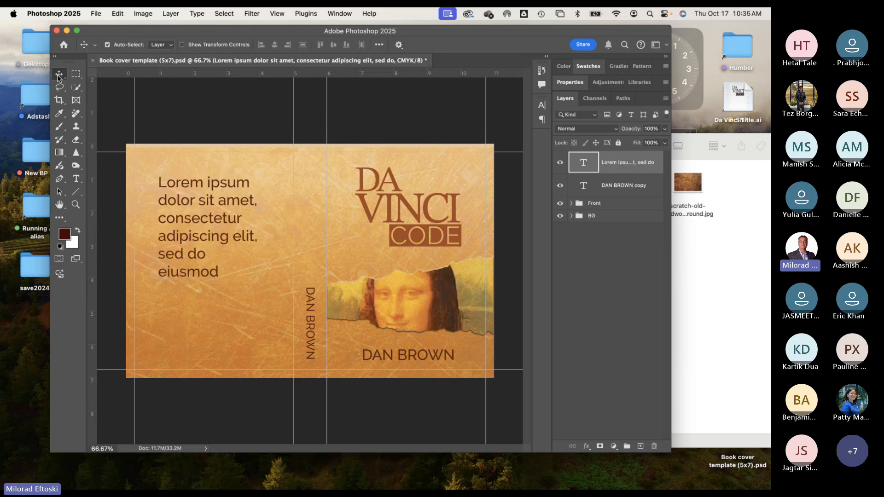
key(BackSpace)
Step: Draw a vertical paragraph text box with placeholder text on the back cover, and delete it
drag(76, 178, 256, 295)
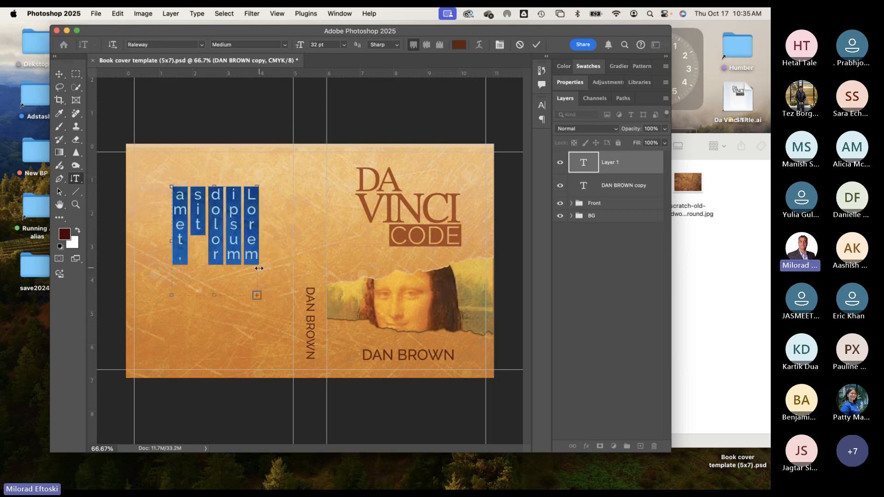
click(60, 74)
key(Delete)
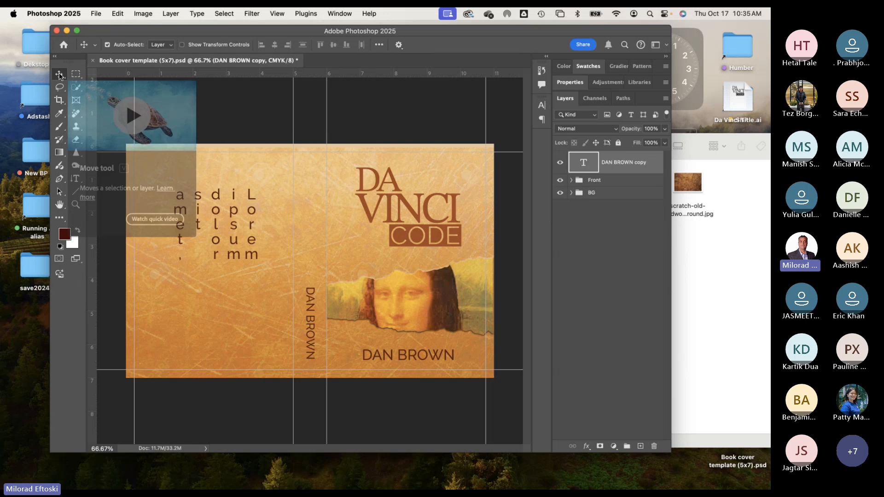
Step: Add the vertical text DAVINCICODE with the Vertical Type tool and move it onto the upper part of the spine
click(75, 179)
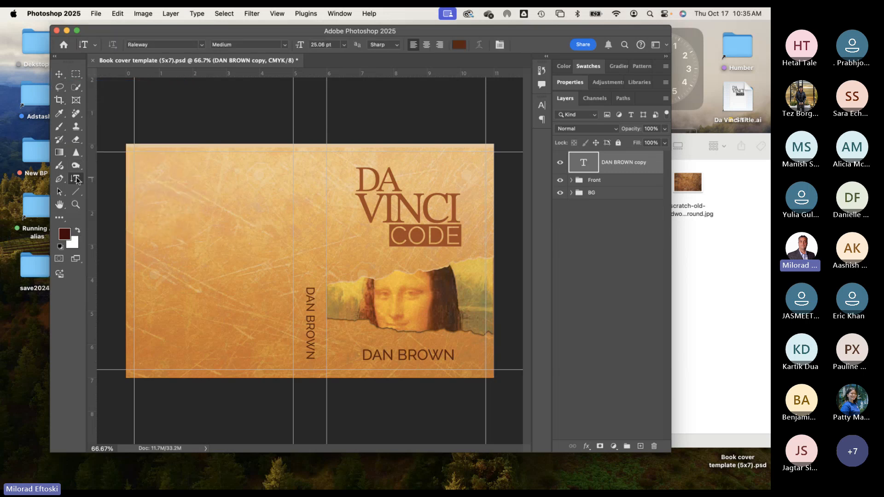
click(179, 177)
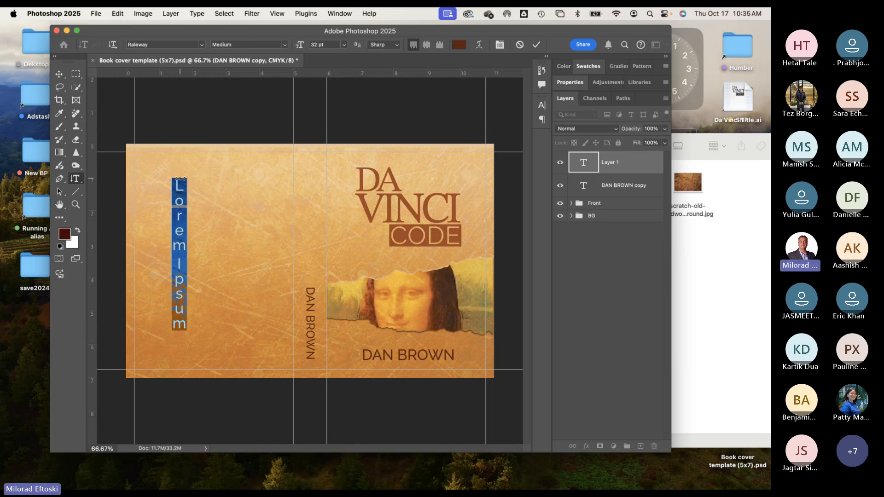
text(DA)
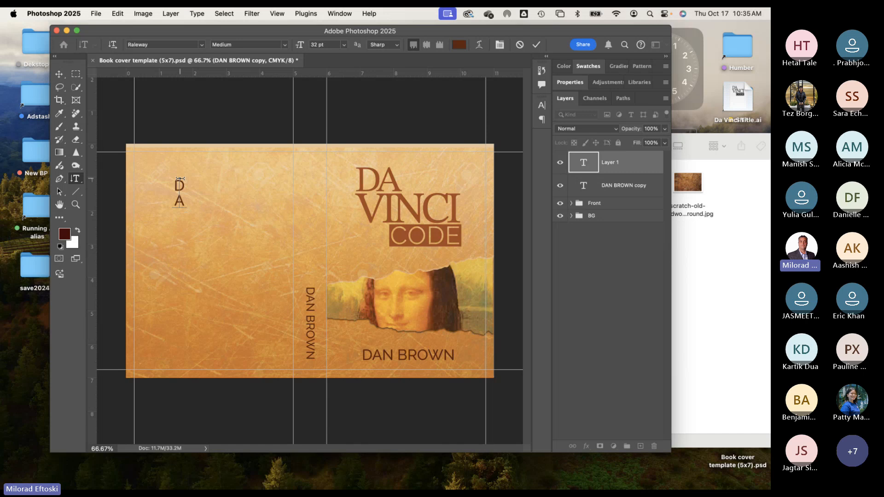
text(VINCICODE)
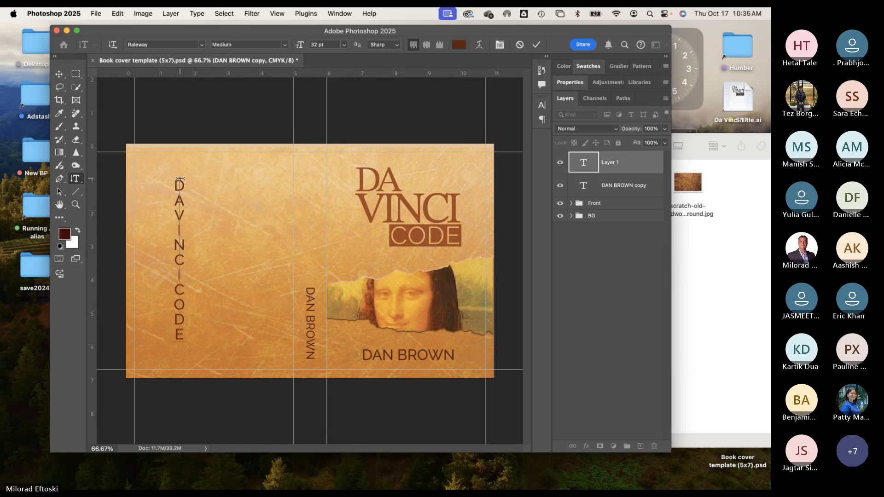
click(59, 74)
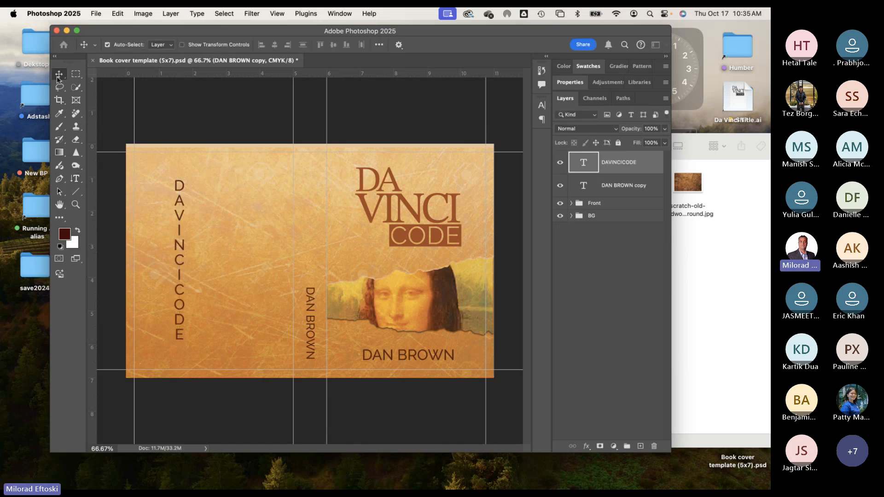
drag(178, 217, 311, 196)
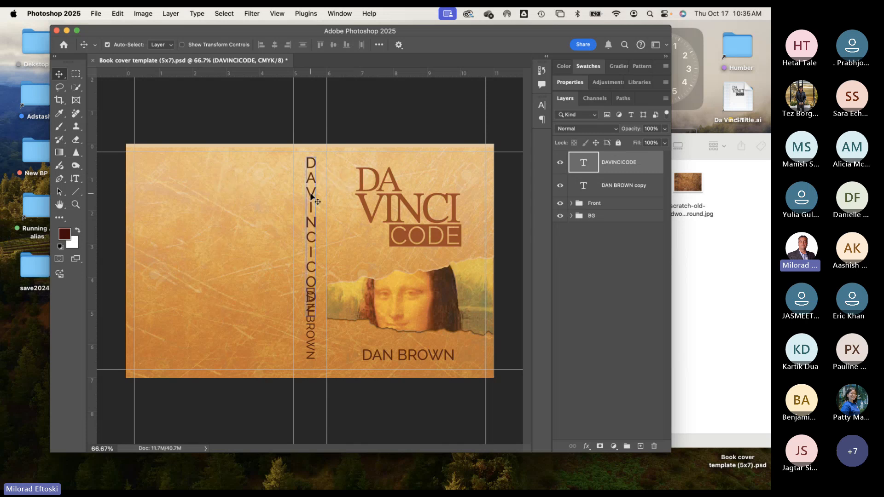
Step: Set the font of the vertical DAVINCICODE text to Akaya Kanadaka Regular
double_click(311, 197)
click(201, 45)
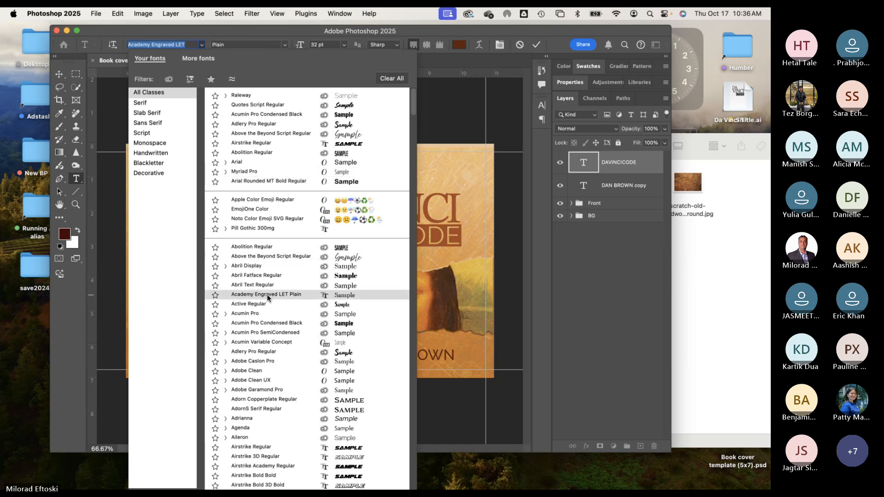
scroll(267, 299, down, 4)
scroll(267, 298, down, 2)
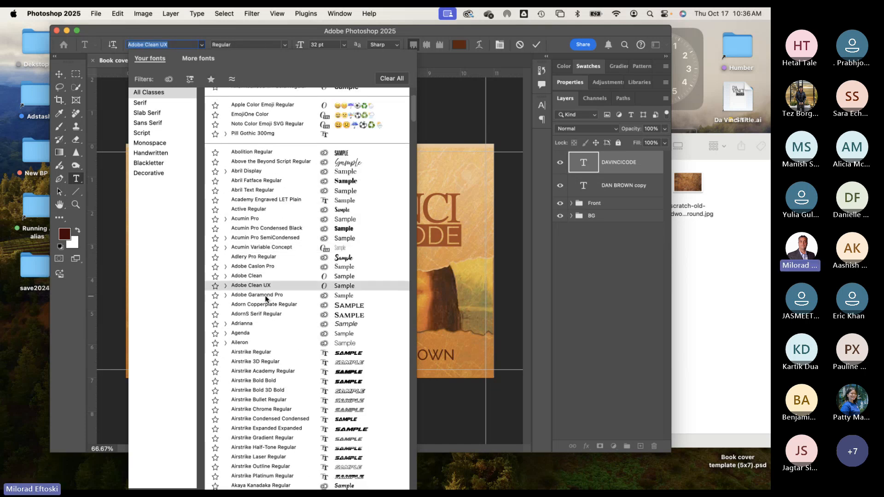
scroll(267, 300, down, 4)
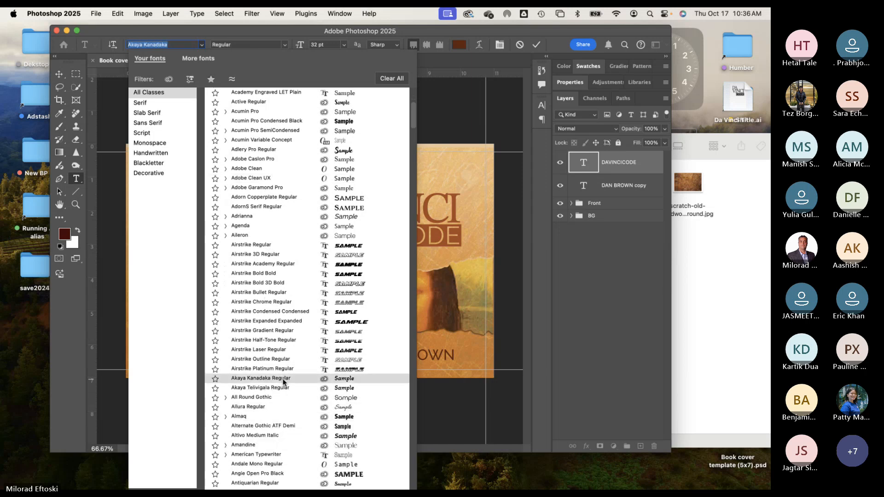
click(267, 379)
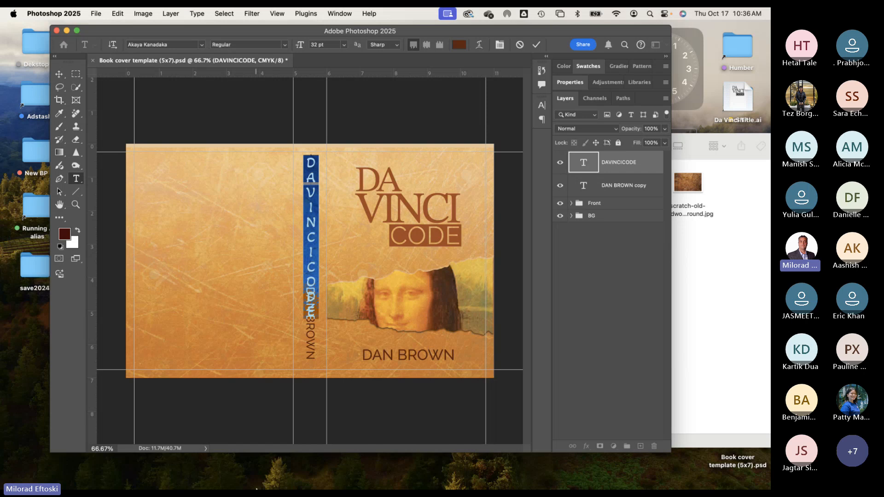
Step: Switch to Illustrator and open the recent file Da Vinci Title.ai
mouse_move(248, 466)
click(406, 474)
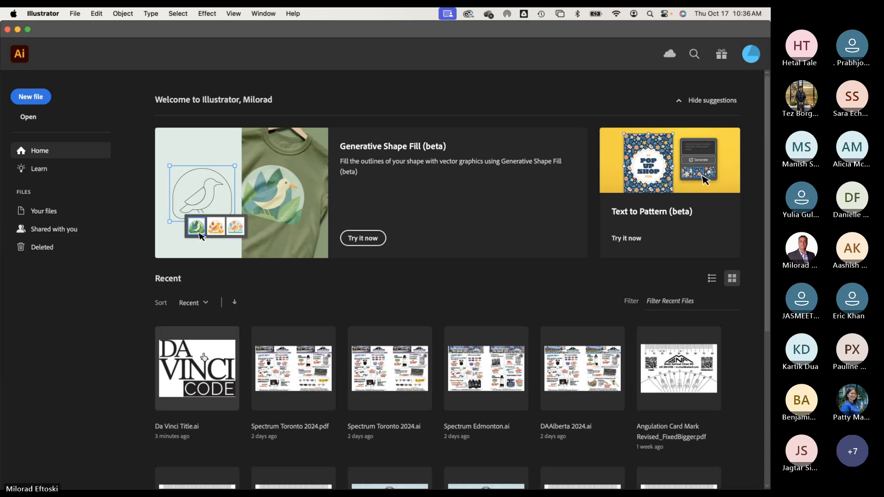
click(205, 358)
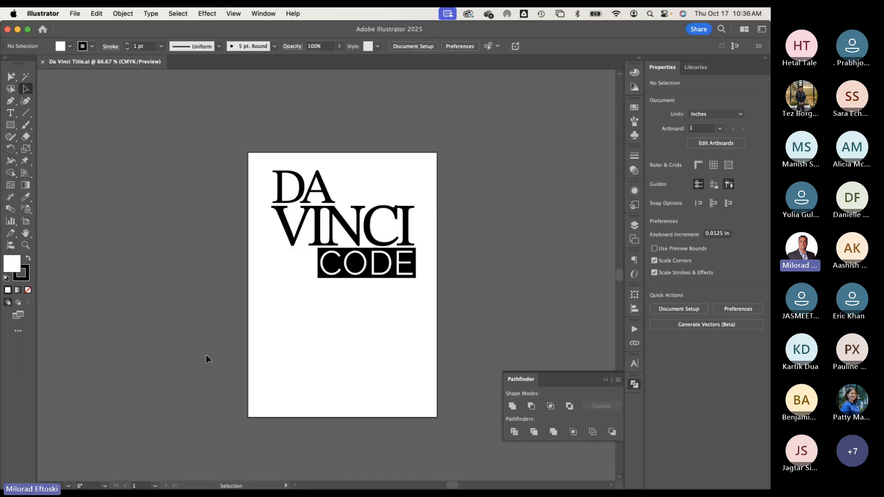
Step: Add the text DA below the title artwork on the artboard and enlarge it to about 93 pt
key(t)
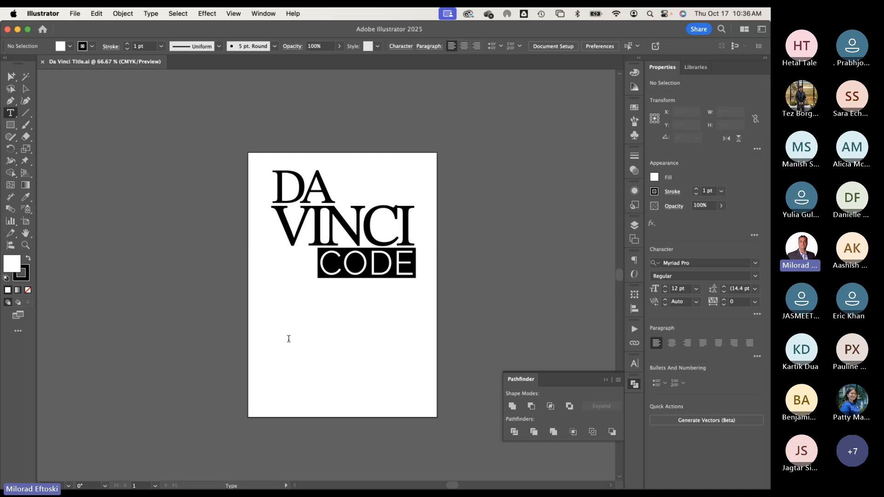
click(290, 338)
text(DA)
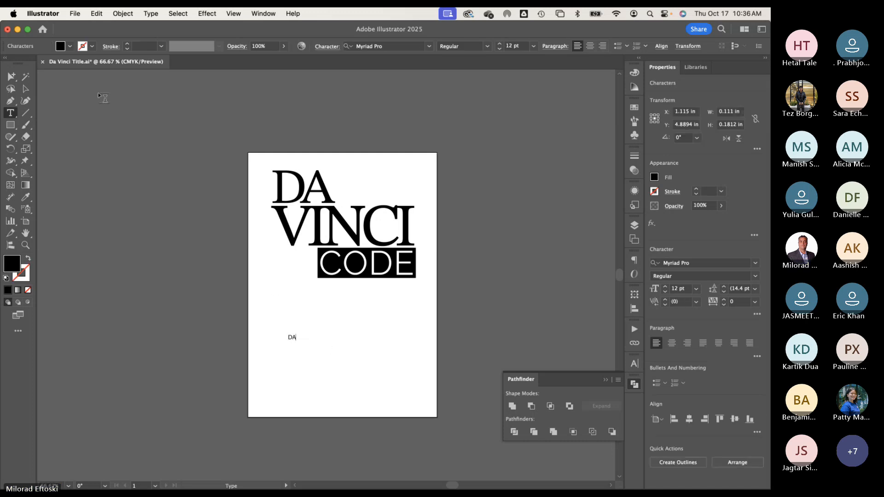
click(25, 89)
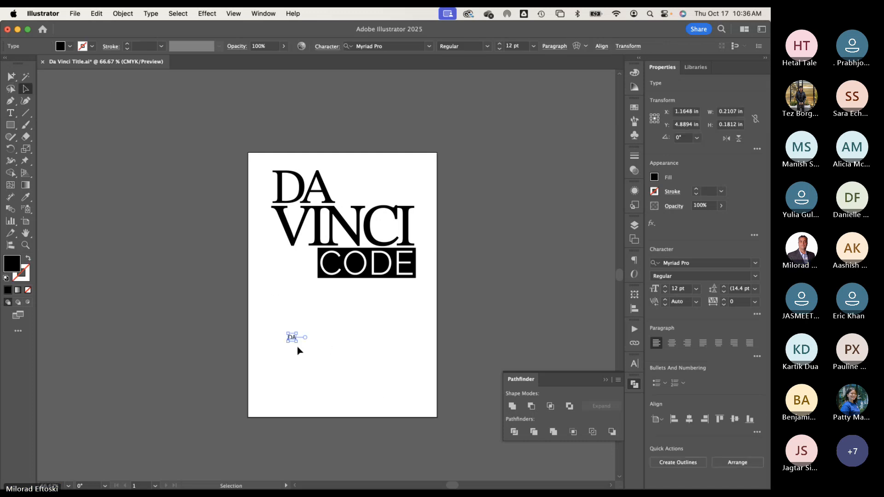
drag(297, 343, 363, 373)
key(super+z)
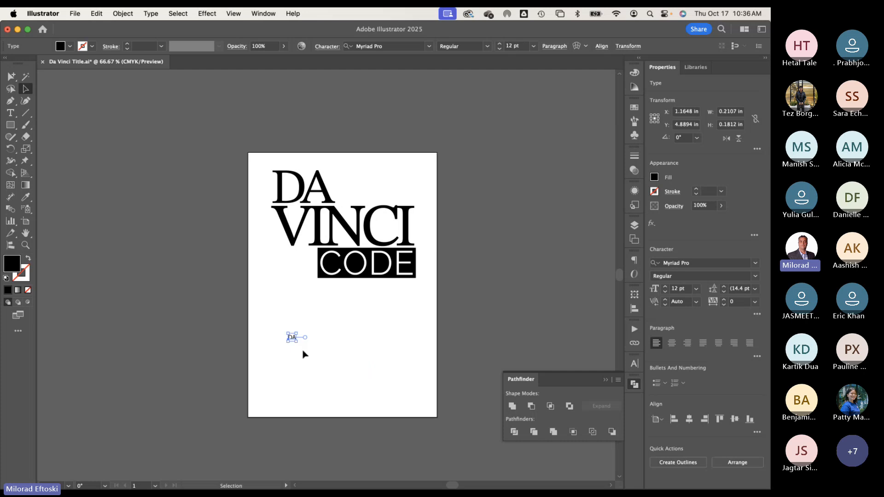
key(super+shift+z)
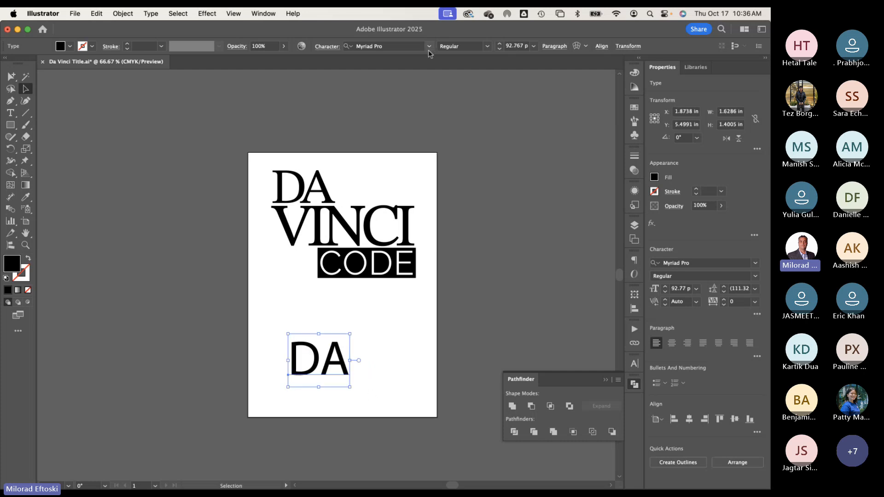
Step: Change the font of the new DA text to STIX Two Text and deselect it
click(429, 47)
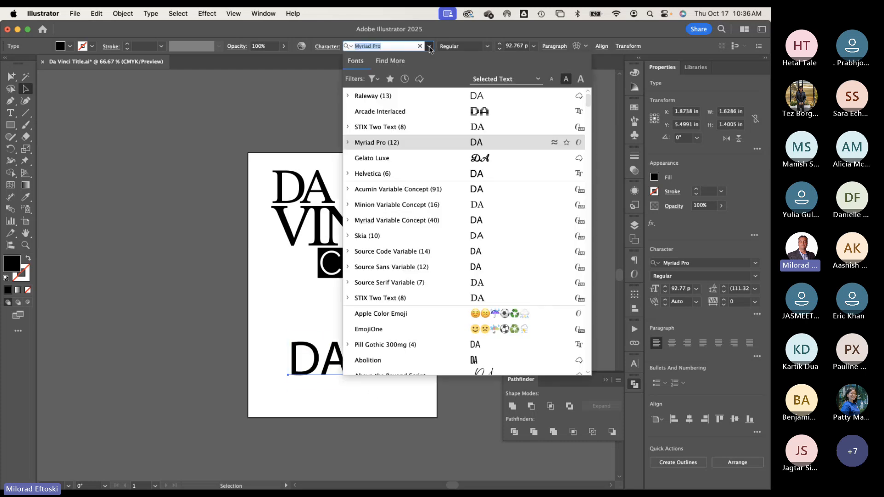
click(389, 127)
click(379, 365)
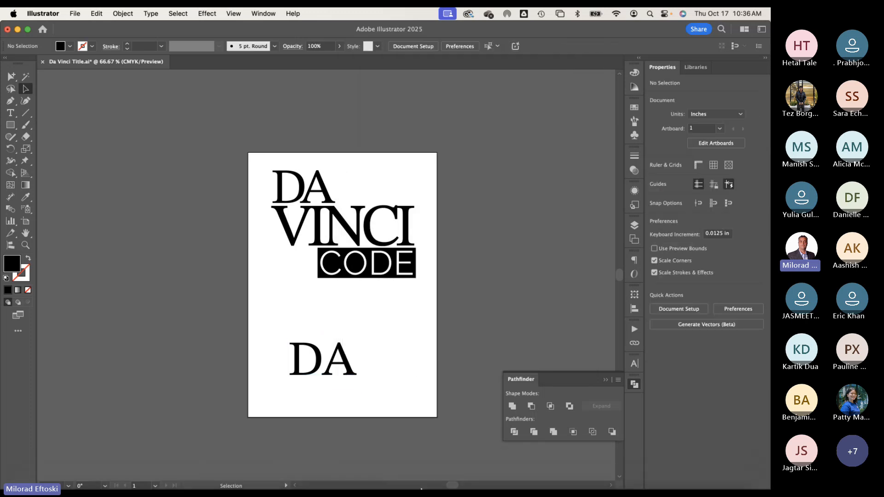
Step: Switch to Photoshop, set the vertical DAVINCICODE text's font to STIX Two Math, and move it off the spine onto the back cover
click(387, 474)
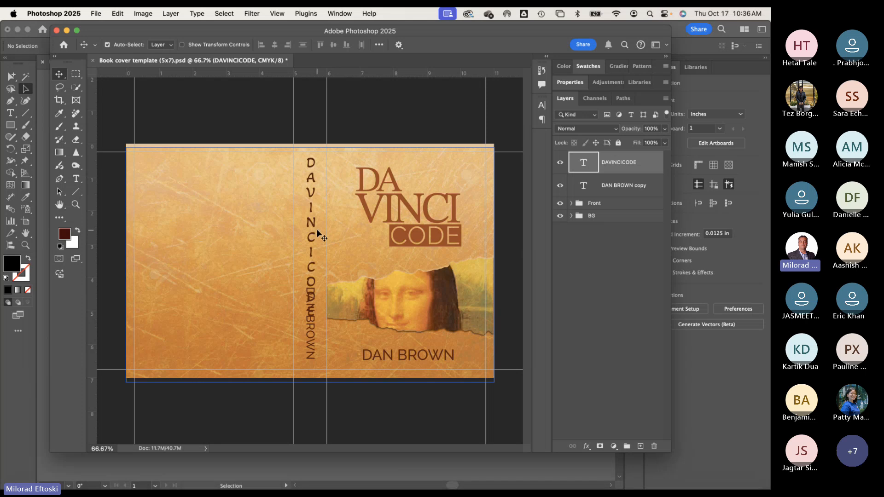
double_click(312, 233)
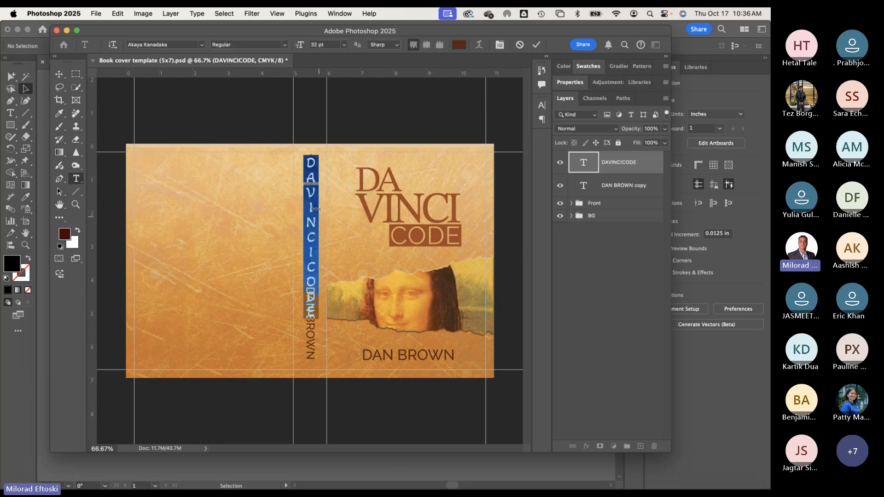
drag(173, 44, 127, 43)
text(stix)
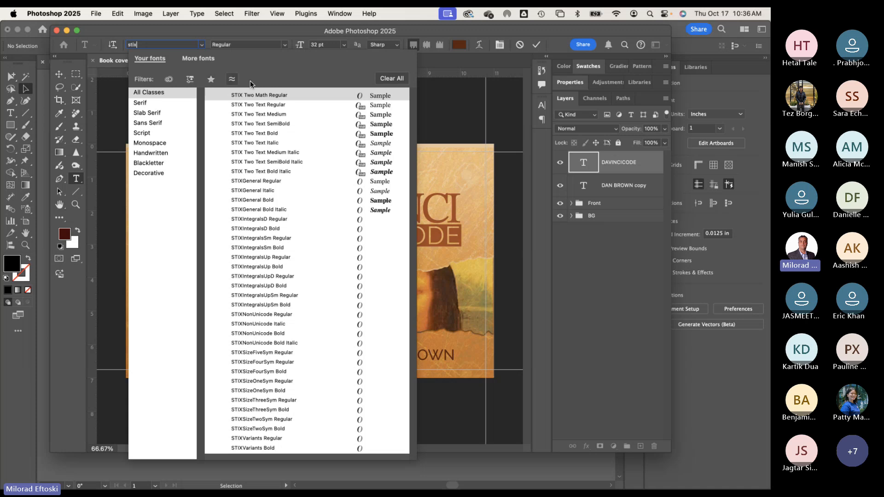
click(278, 96)
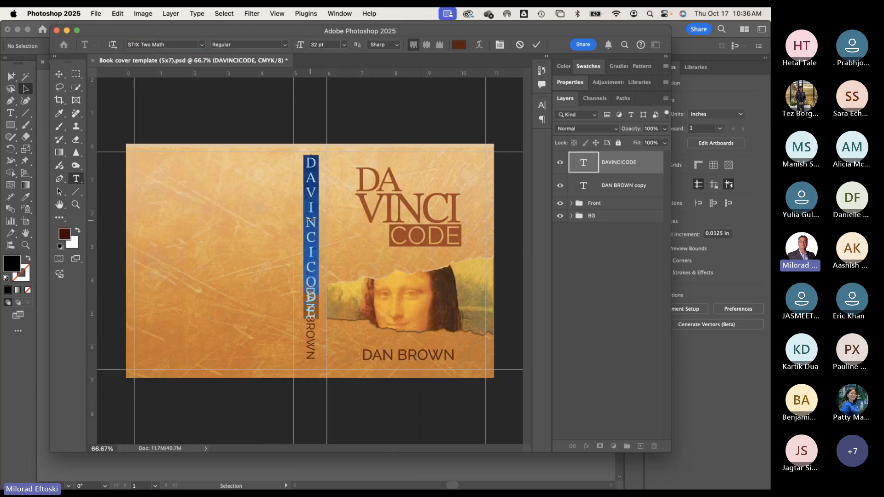
click(311, 220)
click(59, 74)
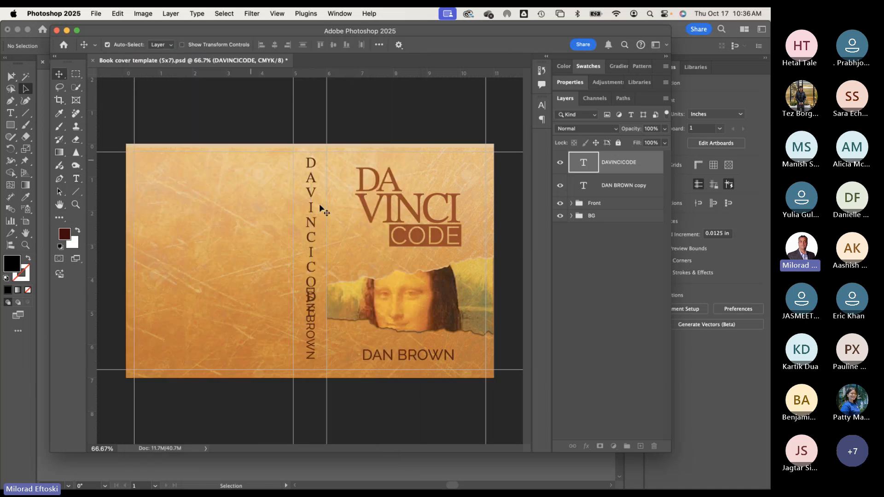
drag(321, 208, 249, 185)
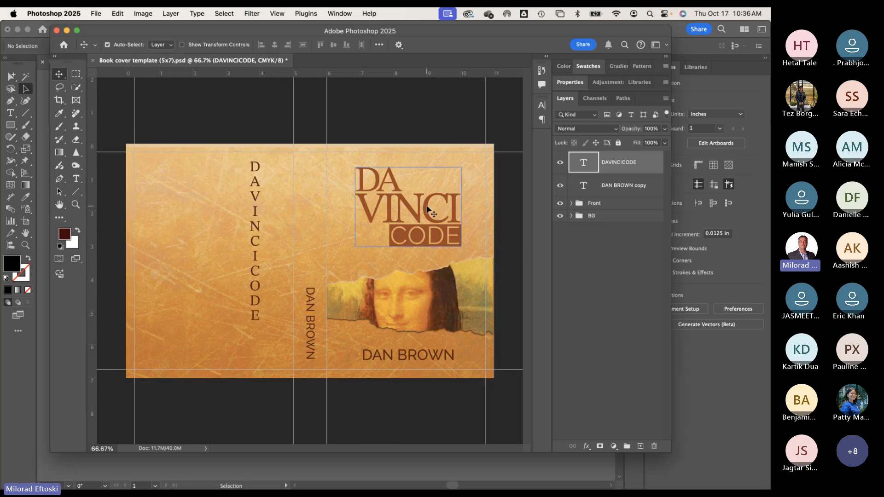
Step: Insert spaces into the vertical DAVINCICODE text on the back cover so it reads DA VINCI CODE
double_click(258, 230)
click(254, 189)
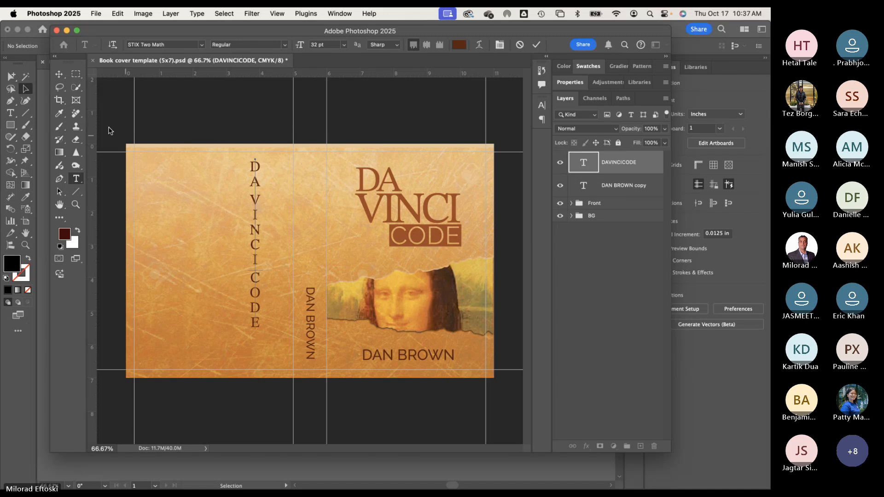
click(63, 76)
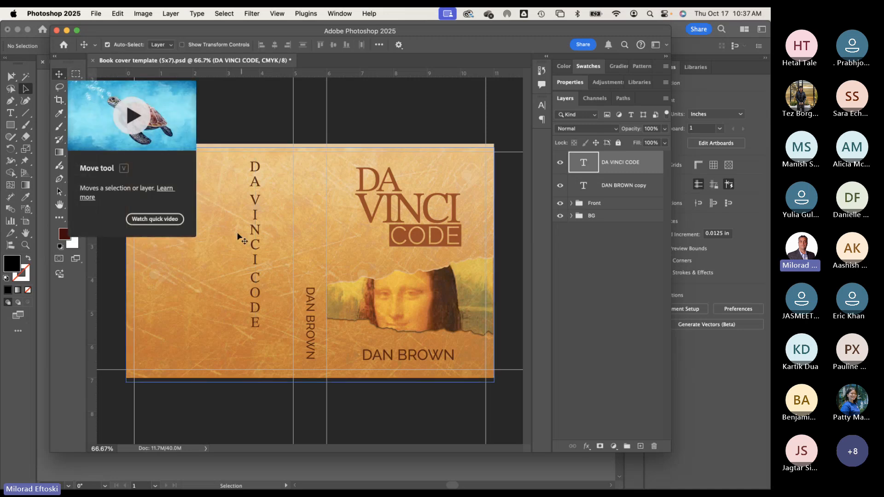
Step: Recolour only the word VINCI in the vertical title to burnt orange #c74210
double_click(256, 246)
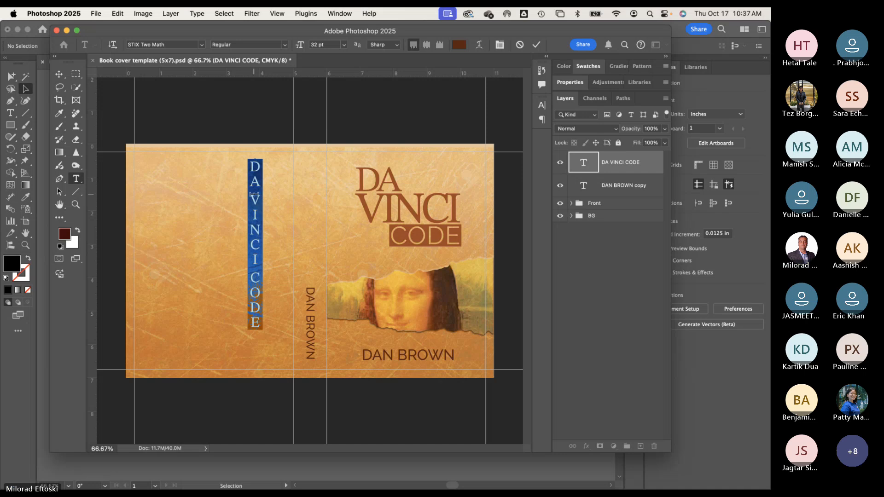
drag(254, 193, 255, 264)
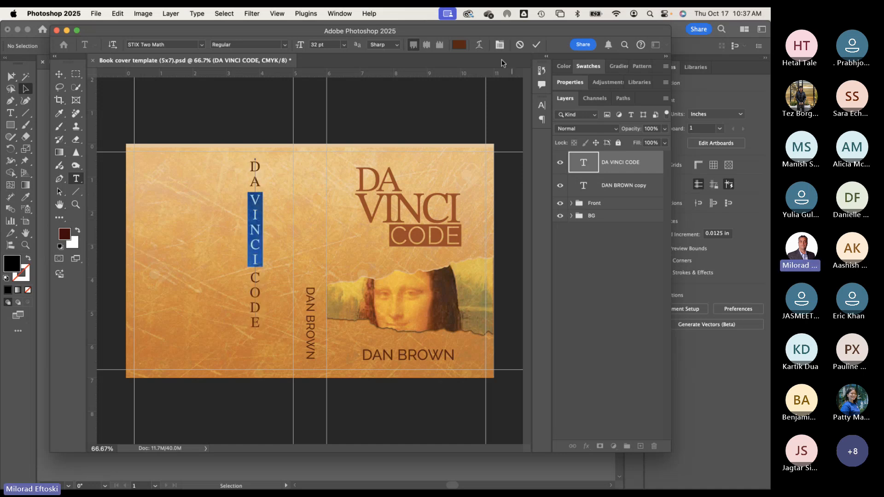
click(459, 44)
click(565, 283)
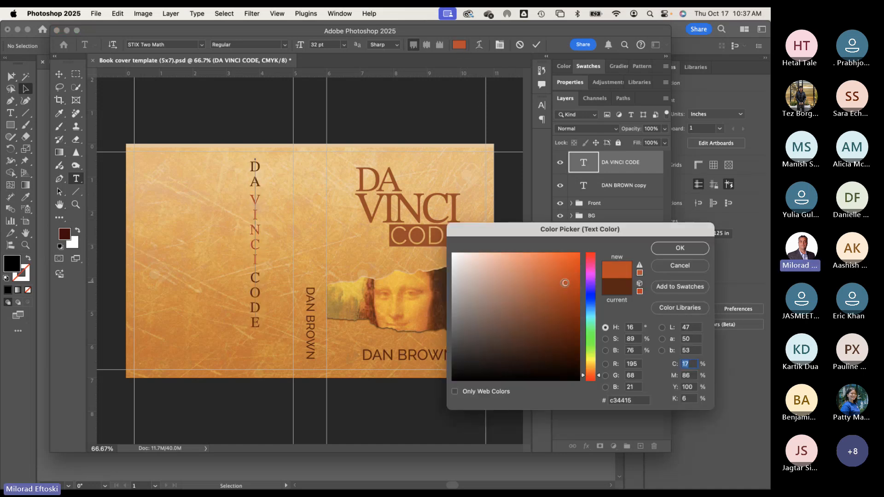
click(571, 276)
drag(571, 277, 569, 281)
click(672, 251)
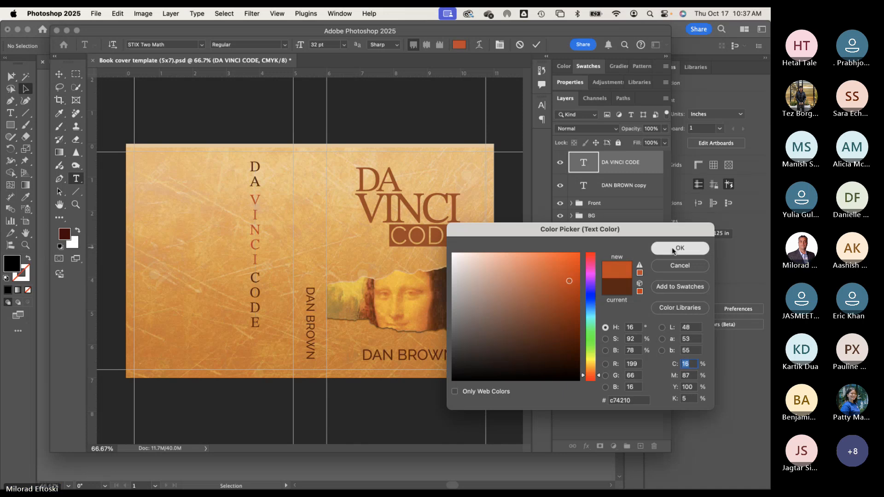
click(59, 74)
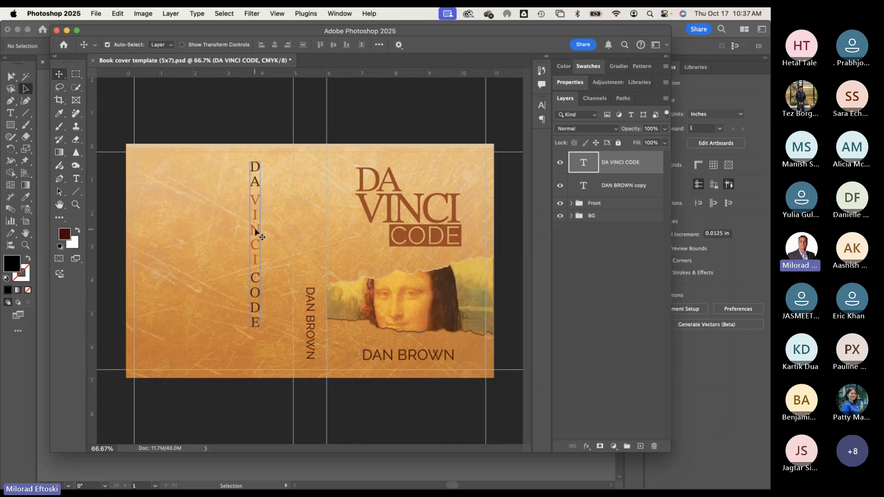
Step: Move the vertical DA VINCI CODE title onto the spine and shift the vertical DAN BROWN text off it onto the back cover
drag(247, 225, 217, 223)
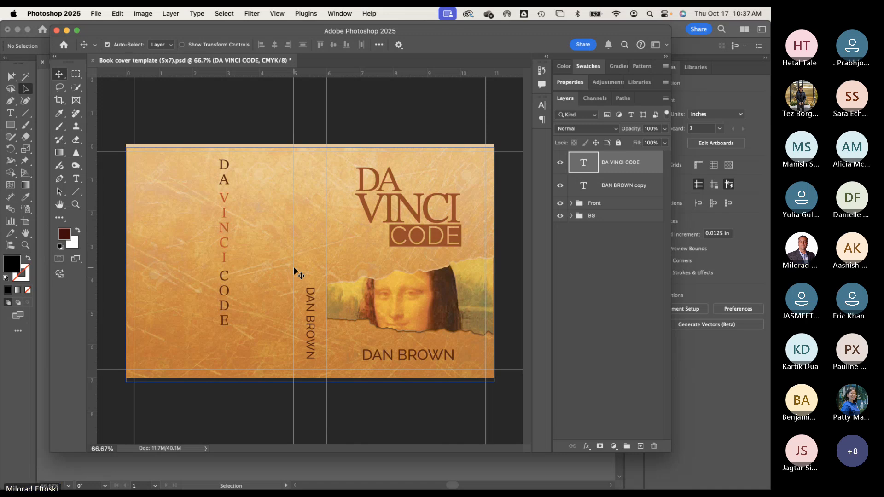
click(313, 322)
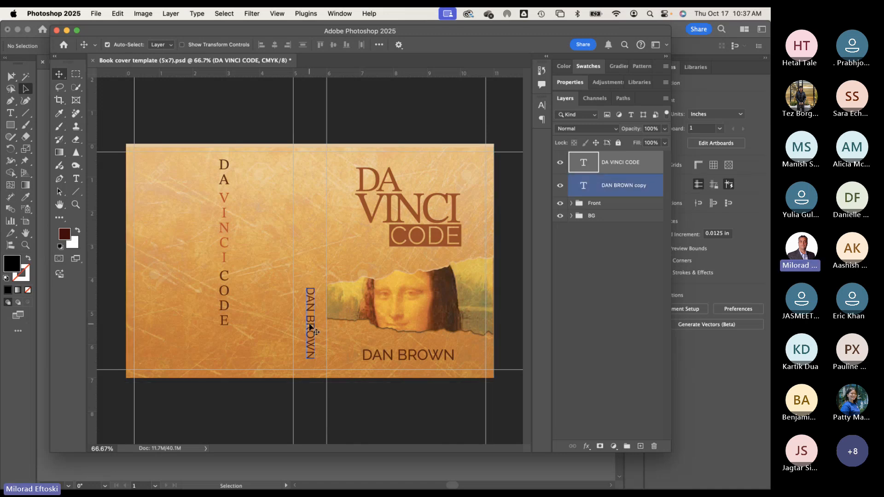
drag(226, 313, 311, 316)
drag(320, 359, 251, 351)
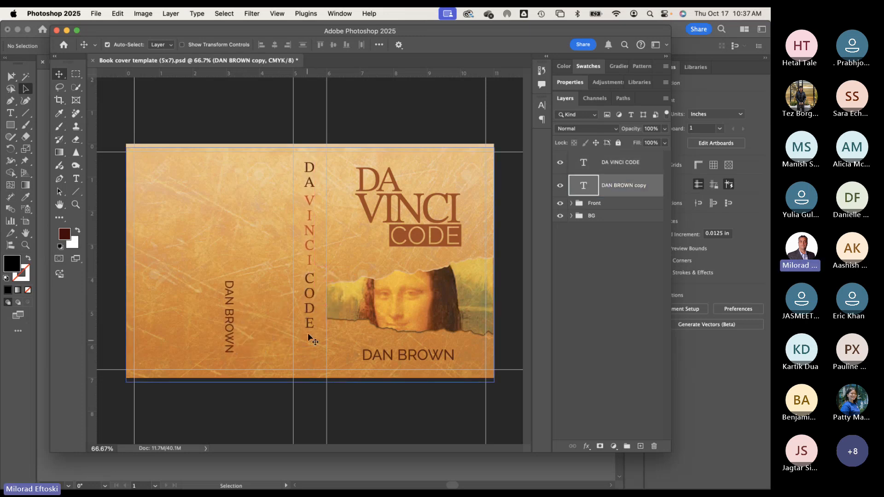
drag(310, 327, 311, 330)
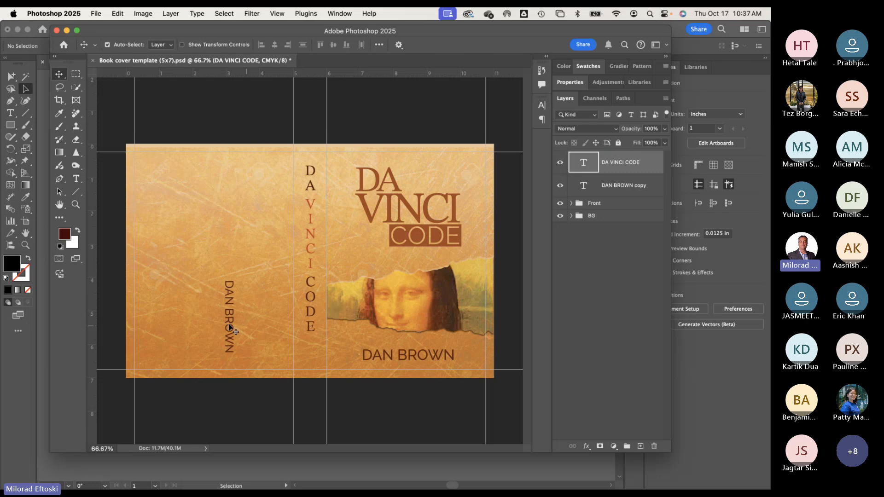
Step: Delete the vertical DAN BROWN text from the back cover and nudge the title into place on the spine
drag(230, 319, 220, 318)
key(BackSpace)
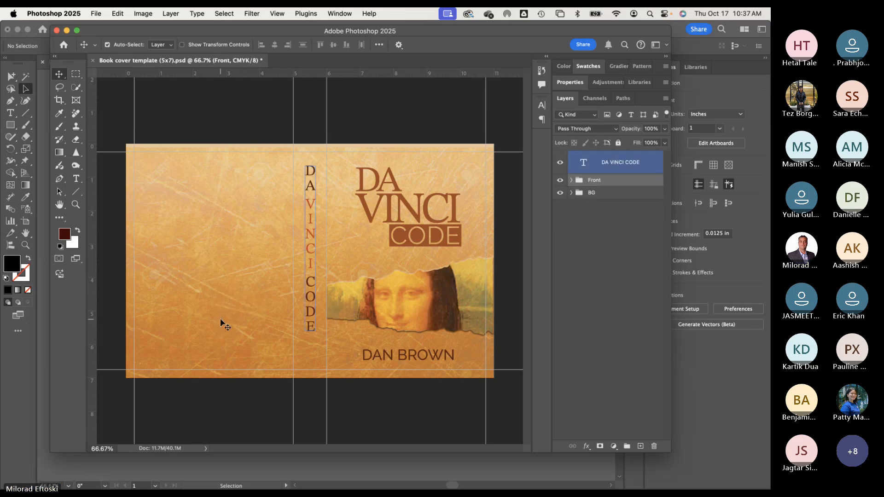
click(230, 325)
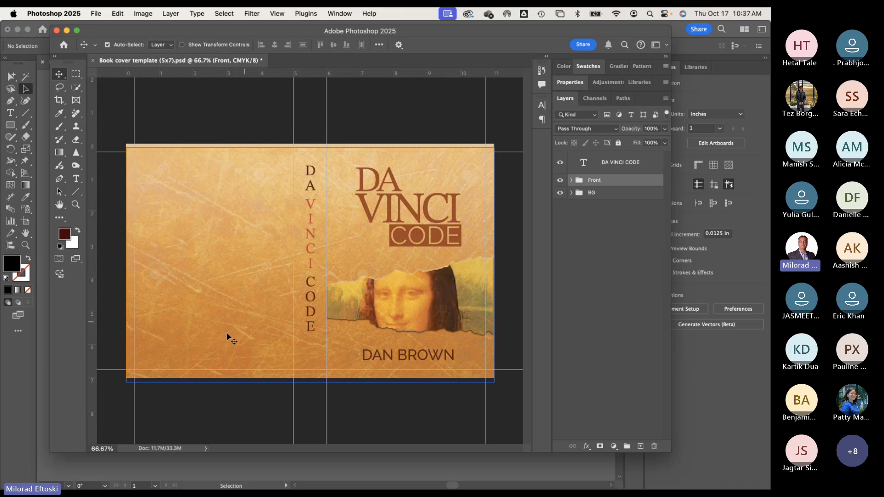
click(312, 327)
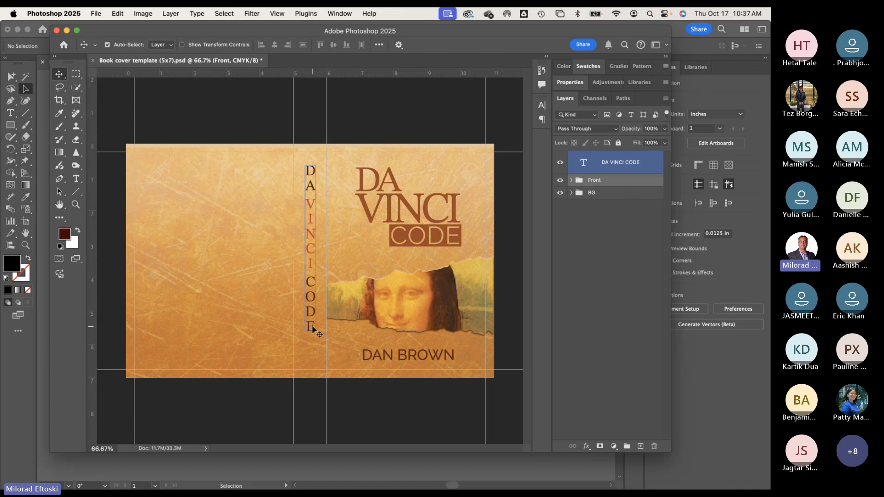
click(363, 408)
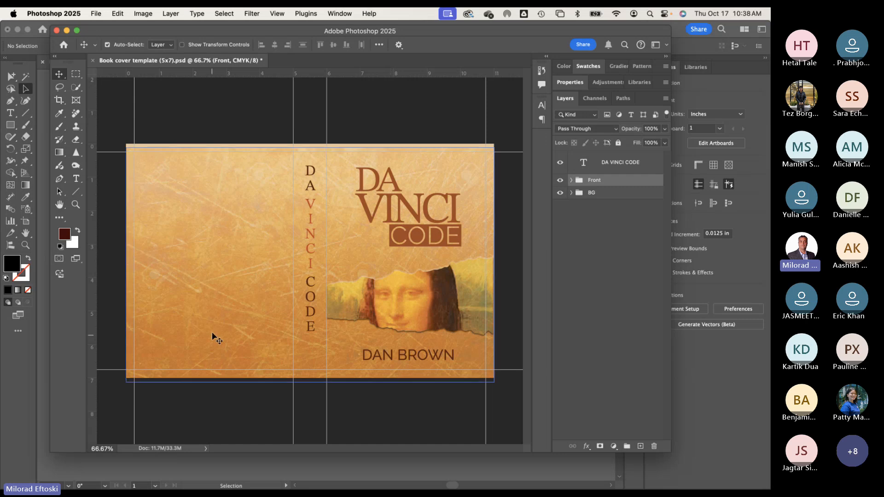
click(312, 289)
drag(312, 289, 311, 289)
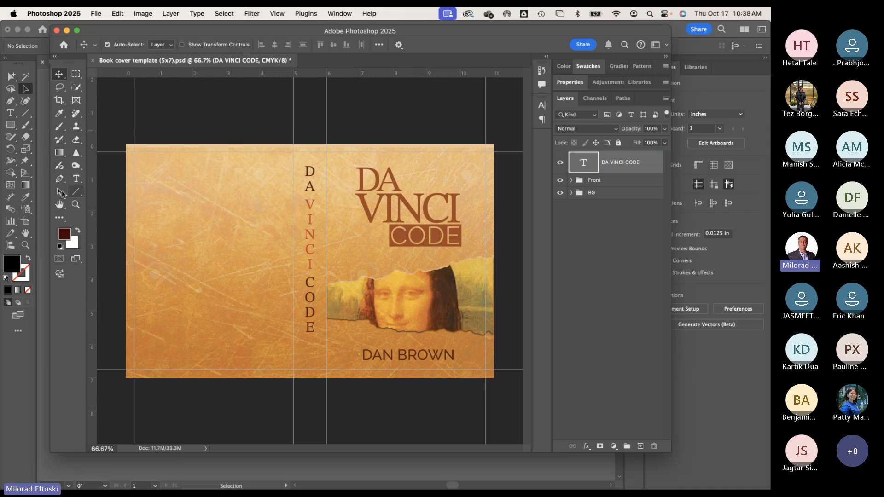
click(58, 153)
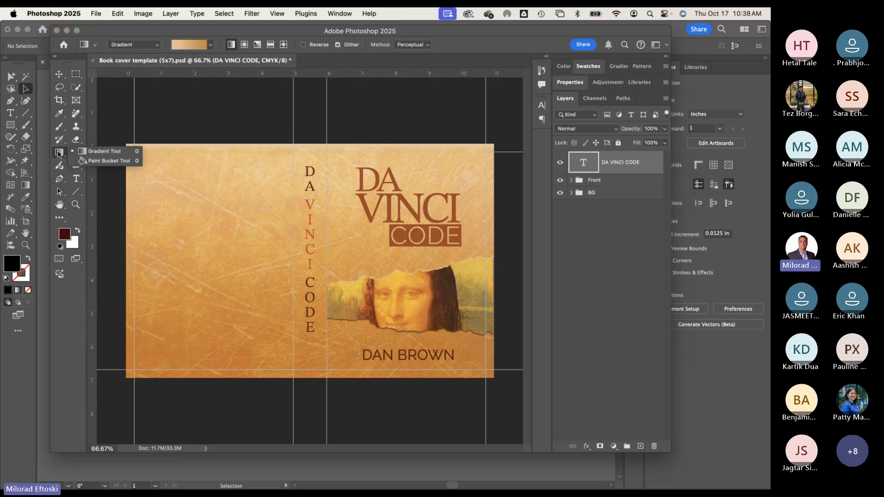
click(76, 191)
click(76, 192)
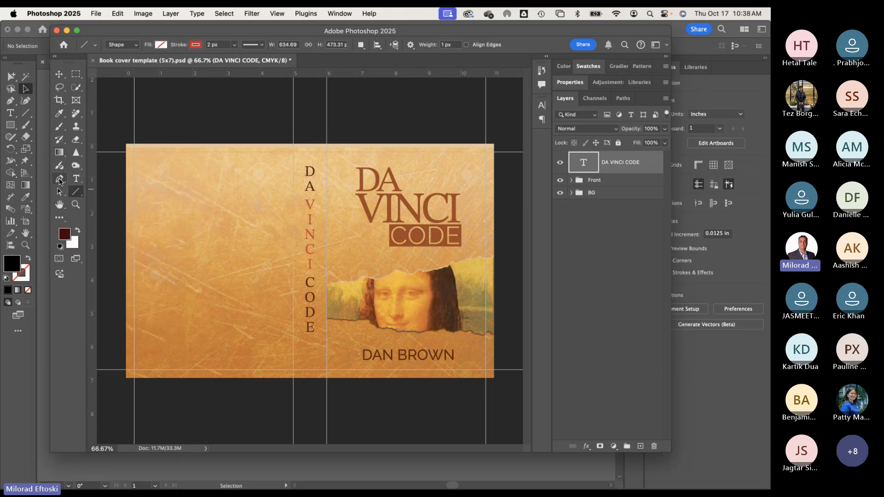
click(60, 180)
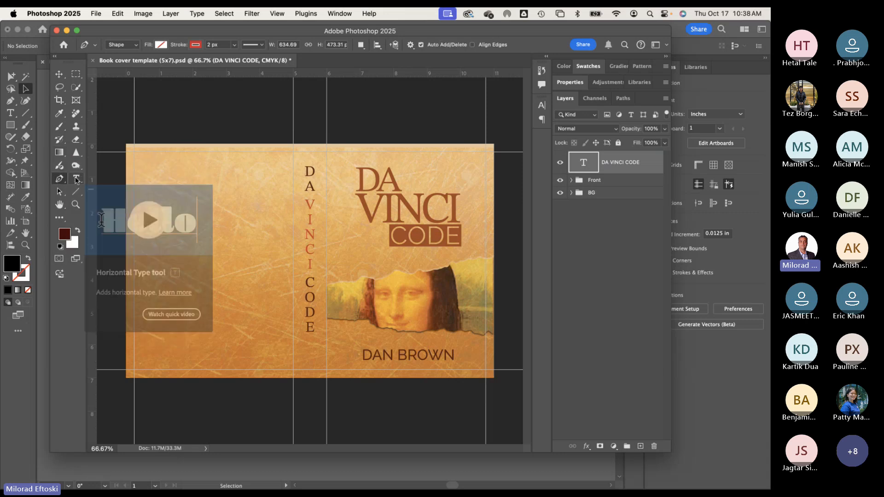
click(59, 192)
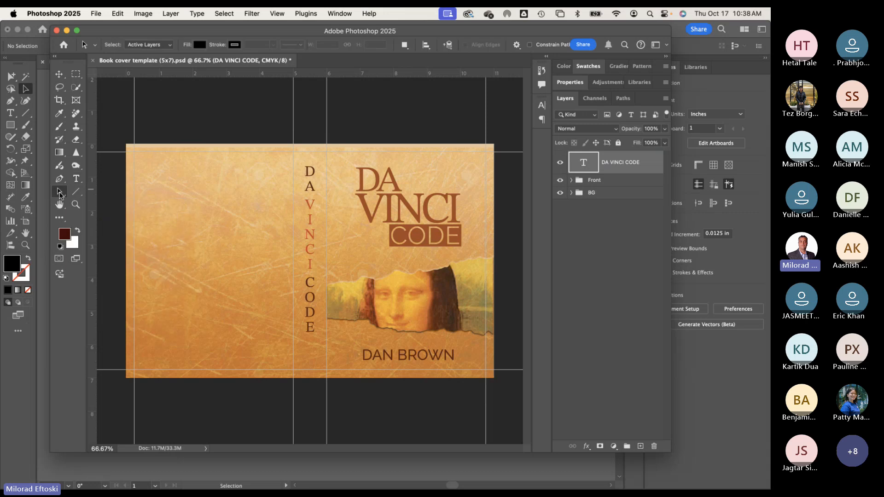
Step: Draw a rectangle about 1 in wide and 7.01 in high with the Rectangle tool, covering the full spine between the guides
click(76, 192)
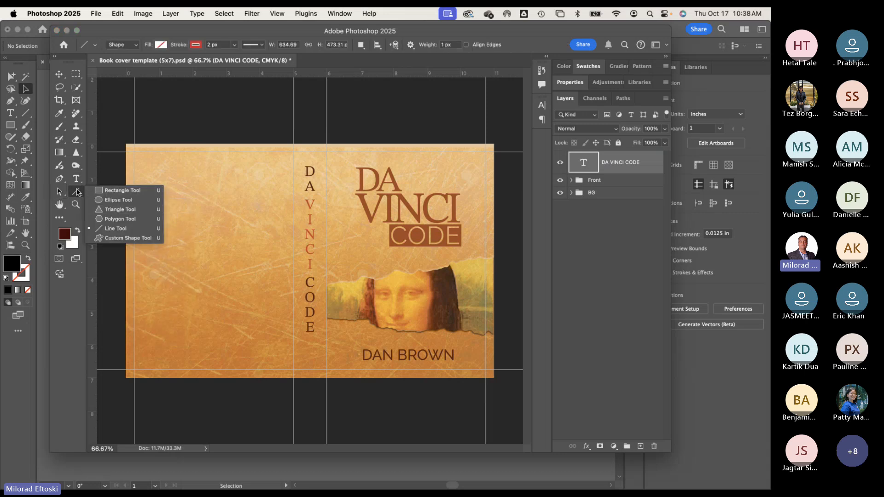
click(77, 192)
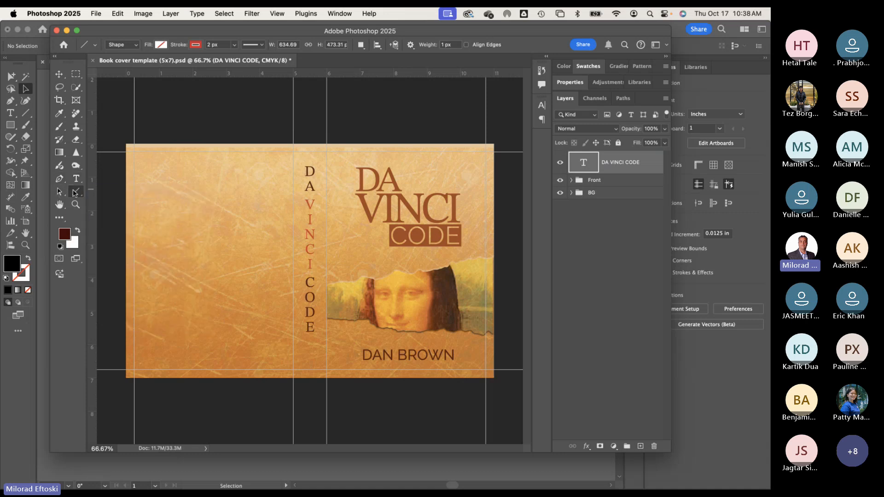
right_click(75, 193)
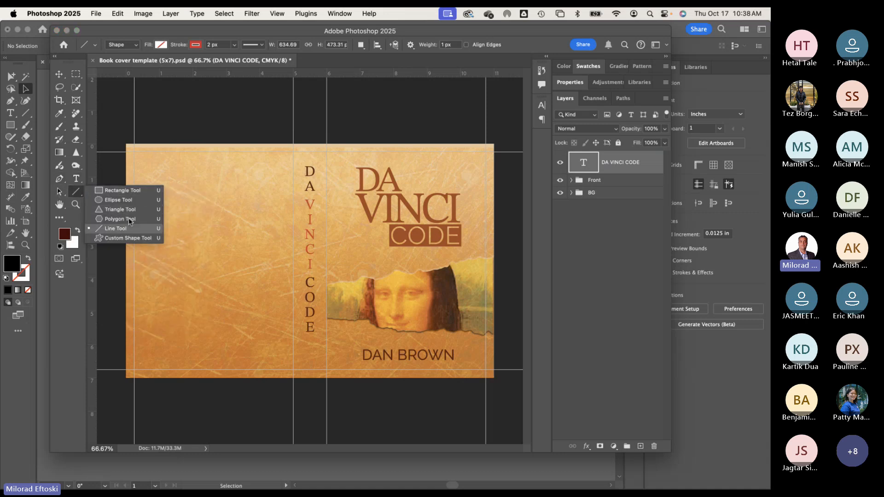
click(120, 191)
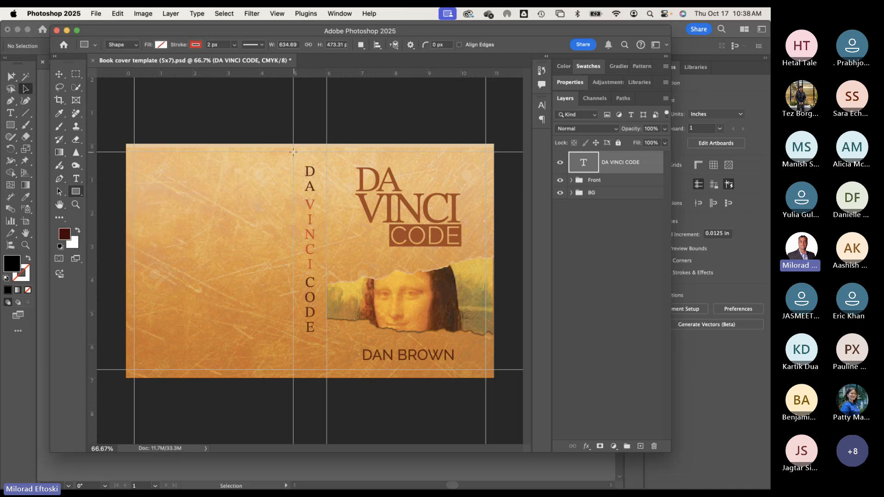
drag(294, 144, 328, 377)
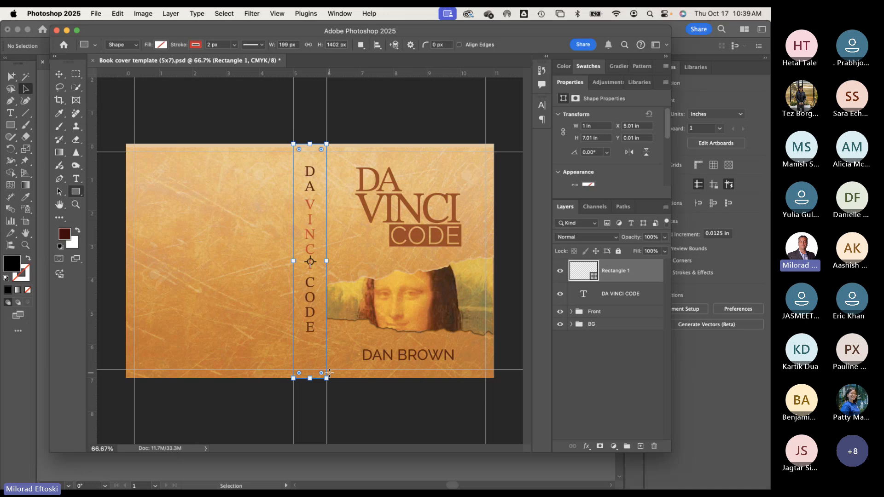
Step: Fill the spine rectangle with a recently used orange-brown and set its stroke to none
click(160, 44)
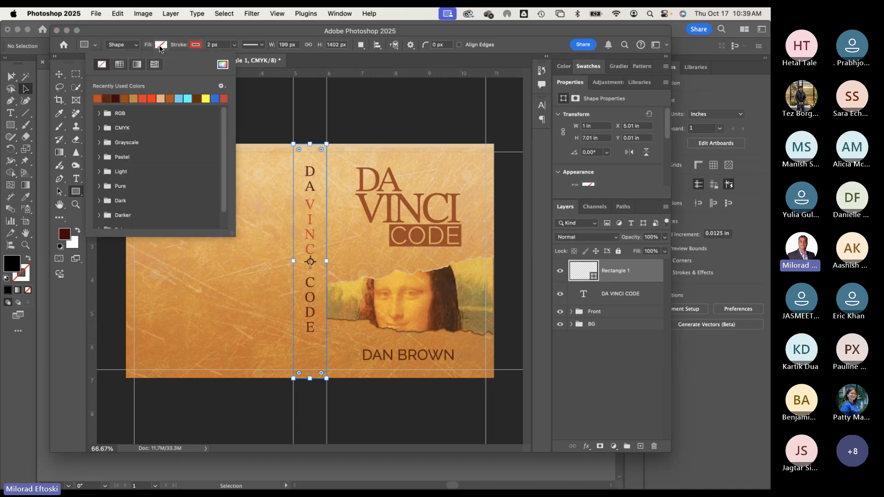
click(171, 98)
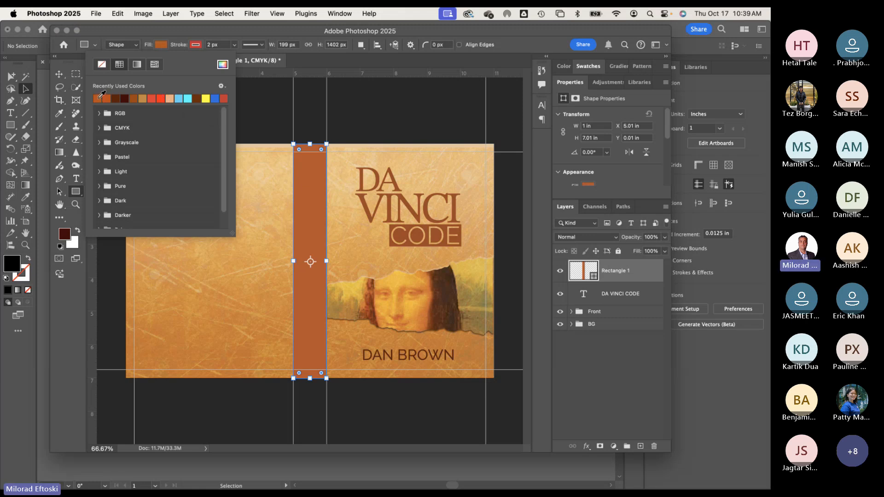
click(224, 27)
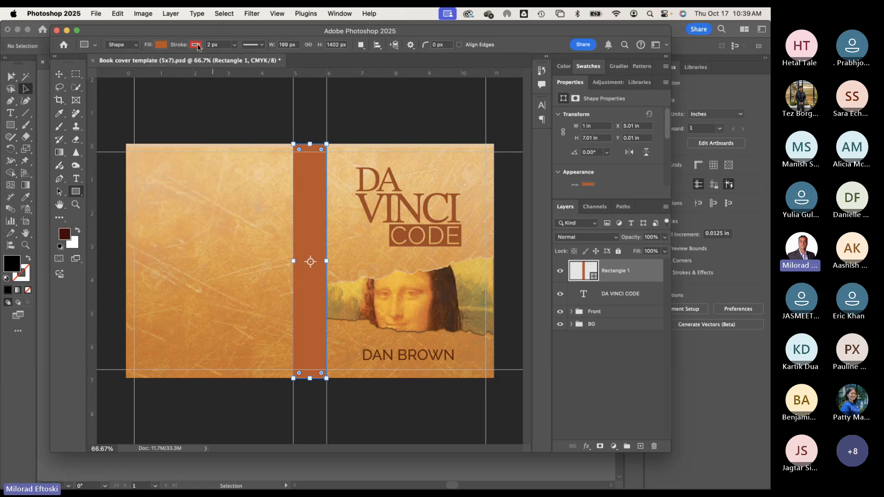
click(195, 45)
click(136, 64)
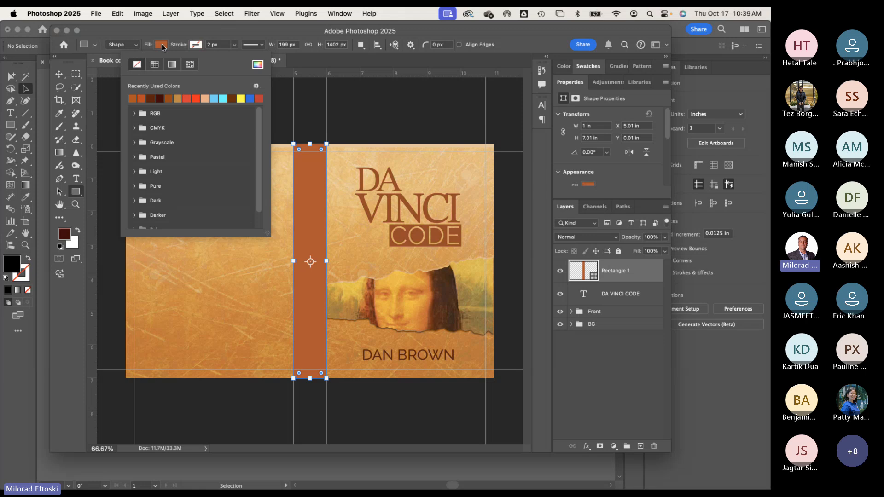
click(180, 27)
click(59, 74)
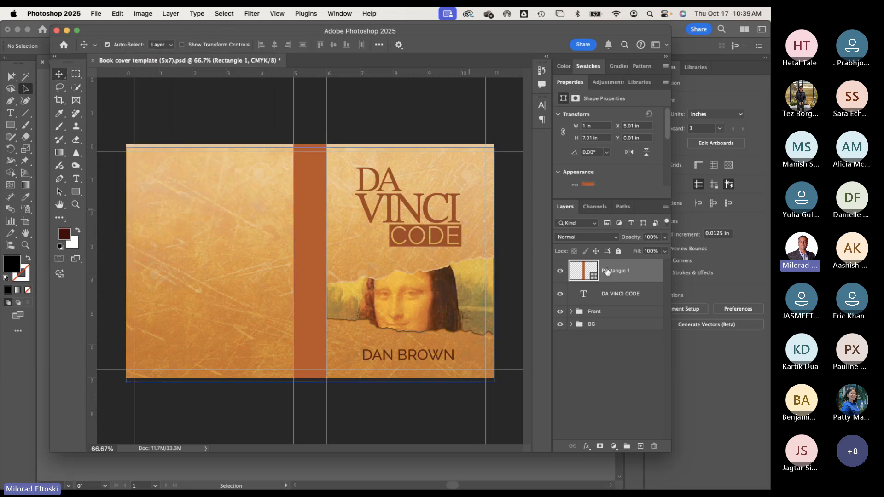
Step: Place the rectangle layer below the DA VINCI CODE text and recolour it to #9f4723, sampled from the front cover's CODE box
drag(605, 284, 608, 302)
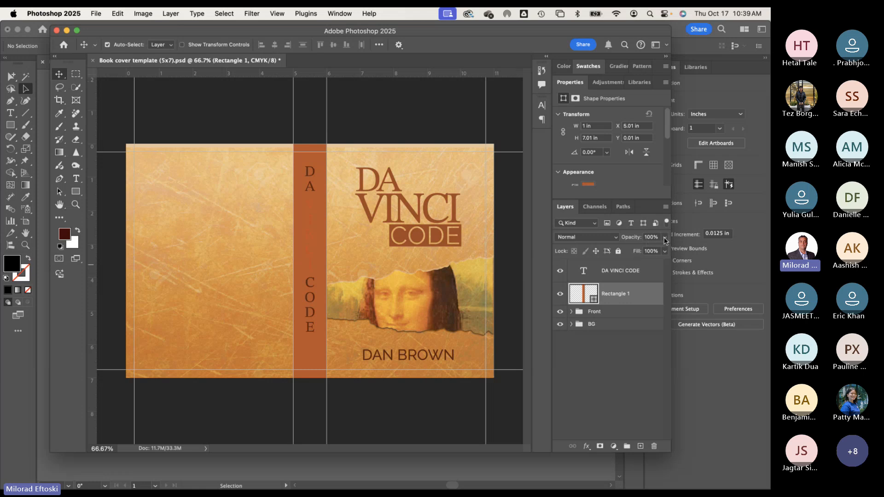
double_click(587, 293)
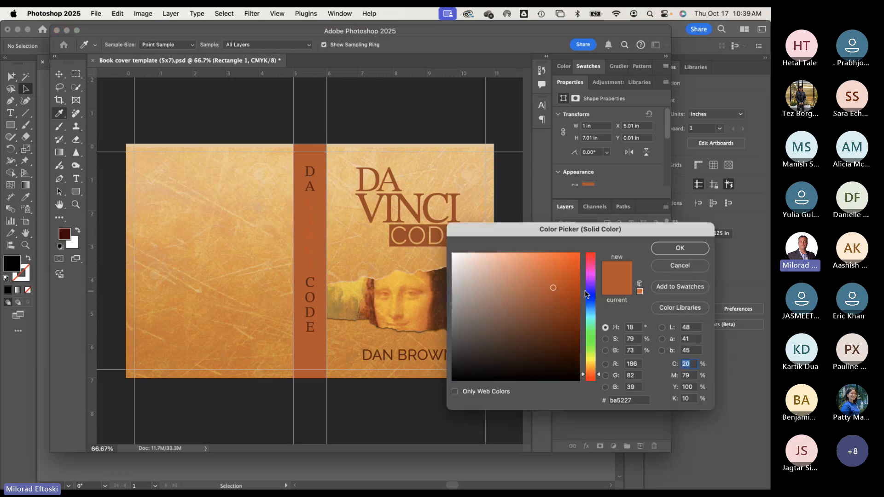
click(406, 233)
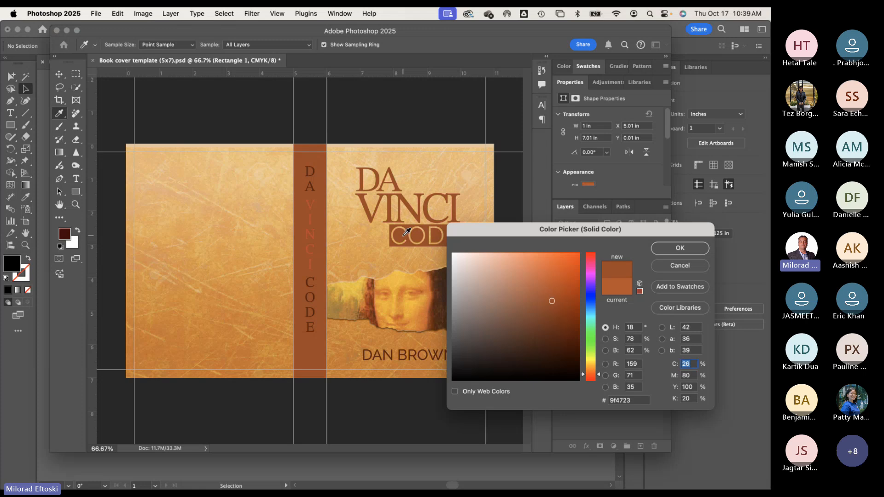
click(664, 251)
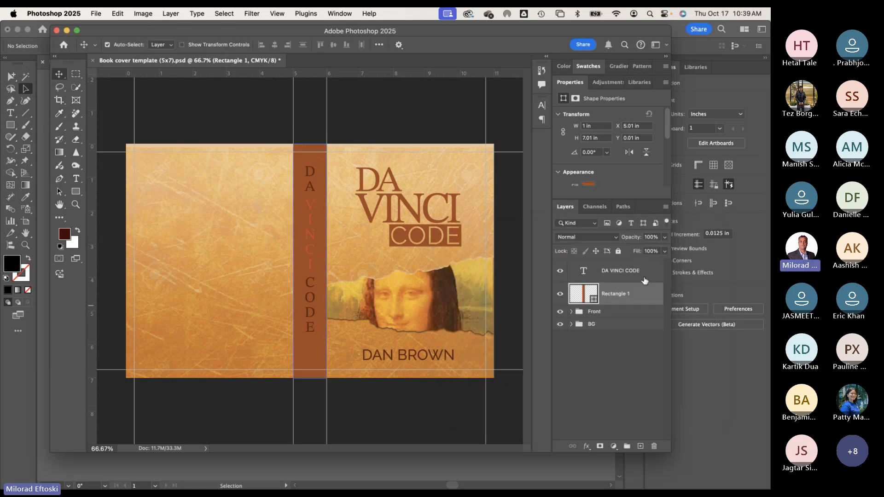
Step: Lower the opacity of the spine's rectangle layer to 25%
click(665, 238)
drag(666, 249, 640, 250)
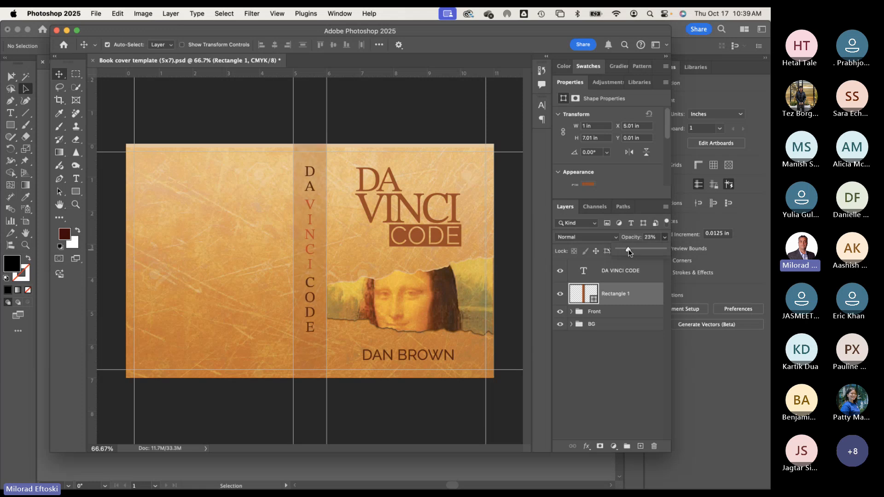
click(651, 238)
click(609, 380)
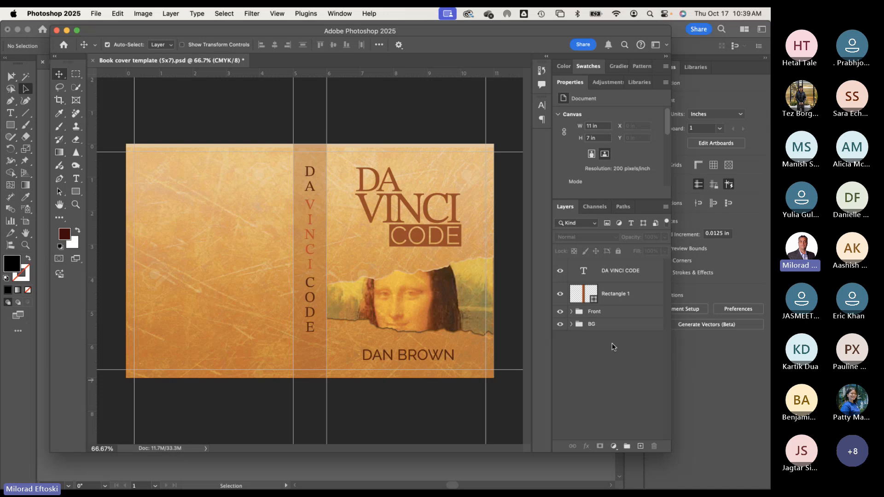
Step: Nudge the vertical DA VINCI CODE title slightly down the spine
click(613, 294)
click(617, 270)
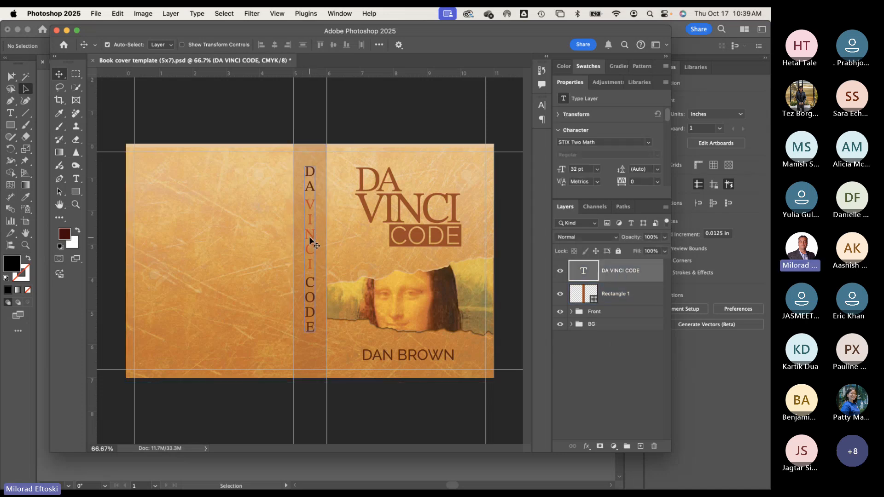
key(shift+Down)
key(shift+Down)
key(shift+Down)
key(shift+Down)
key(shift+Down)
key(shift+Down)
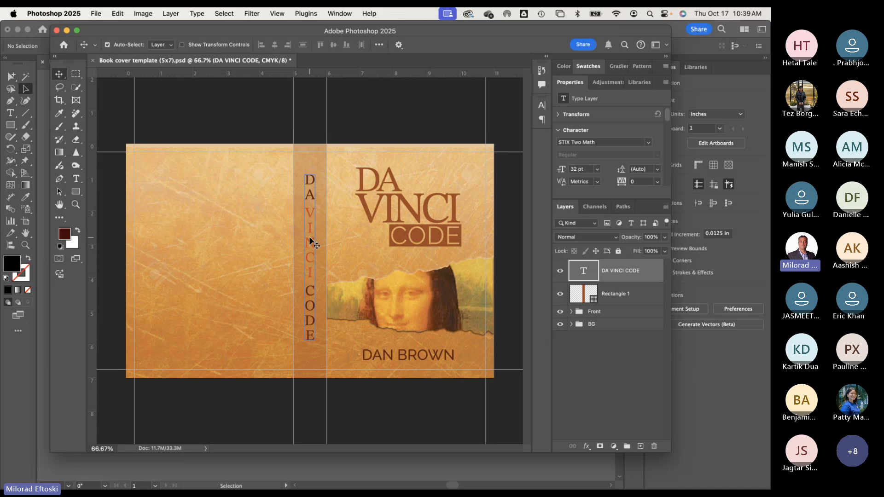
click(614, 334)
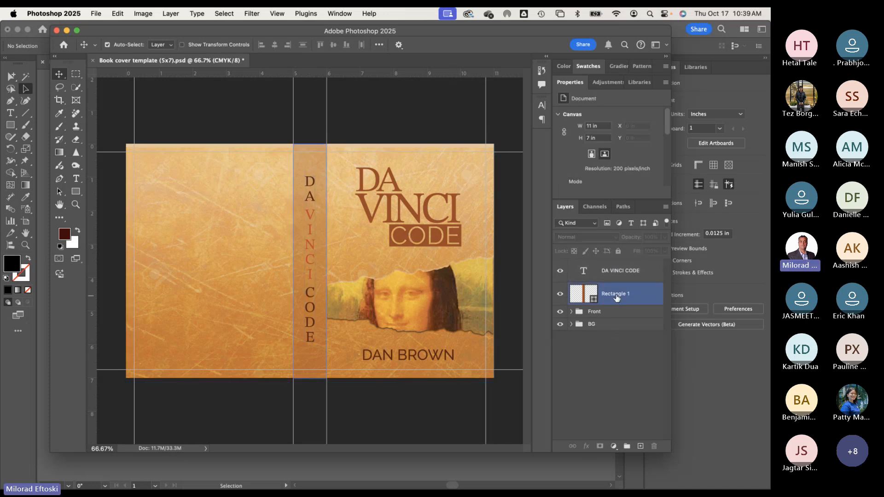
Step: Try to stretch the spine rectangle across the back cover to 2.99 in wide with the Path Selection tool
click(593, 296)
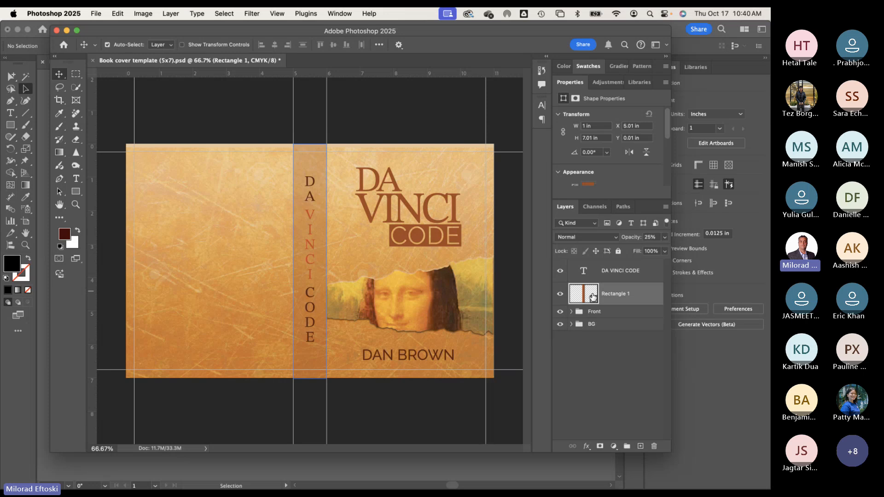
click(60, 193)
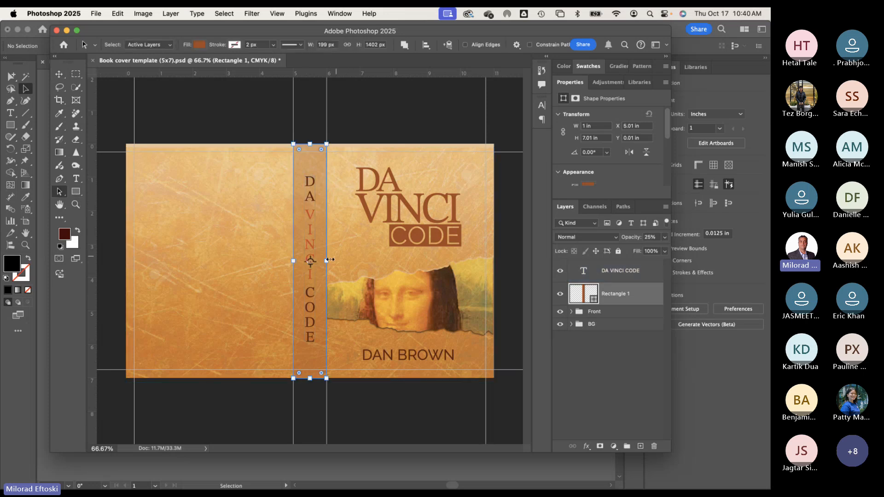
drag(294, 260, 226, 259)
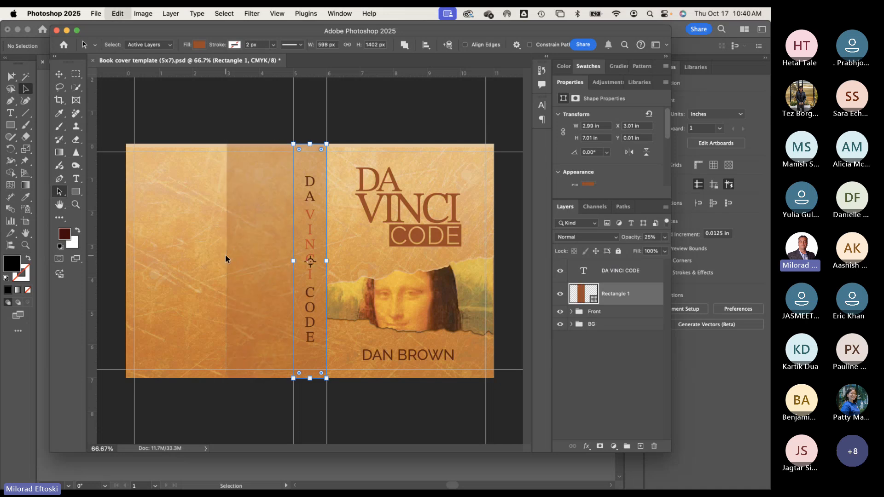
key(super+z)
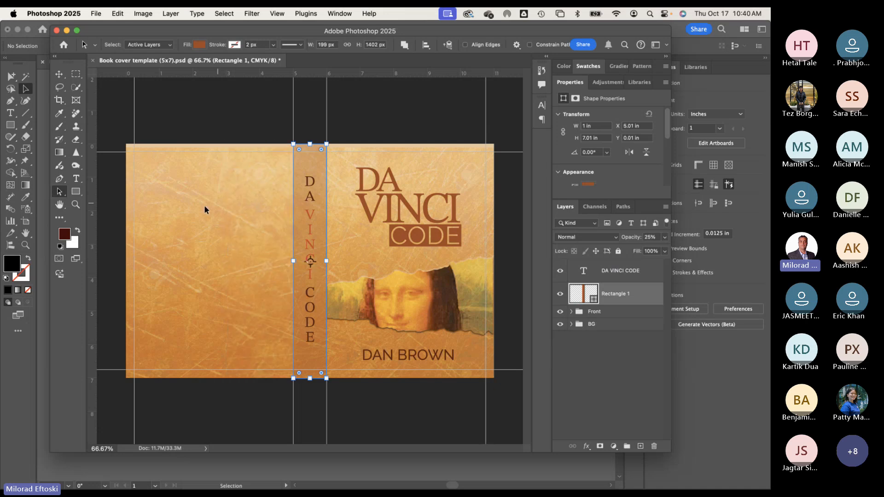
Step: Try to pull the spine rectangle's upper-left corner out over the back cover with the Direct Selection tool
click(60, 191)
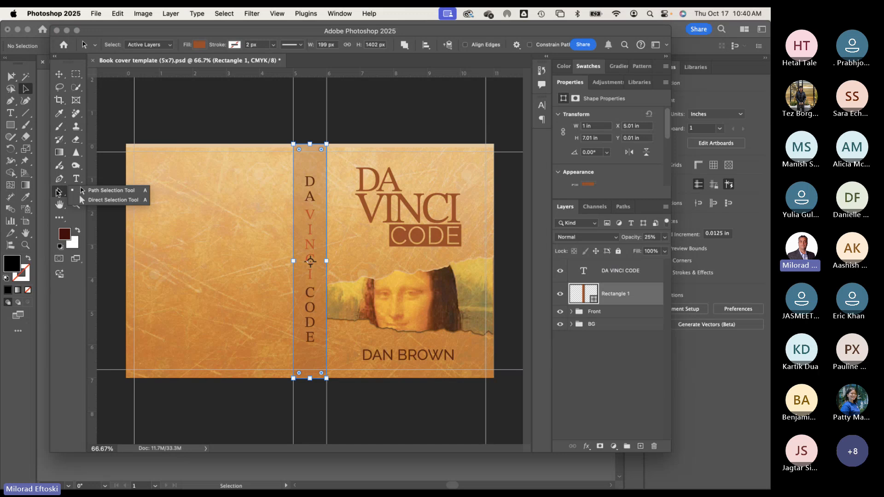
click(111, 199)
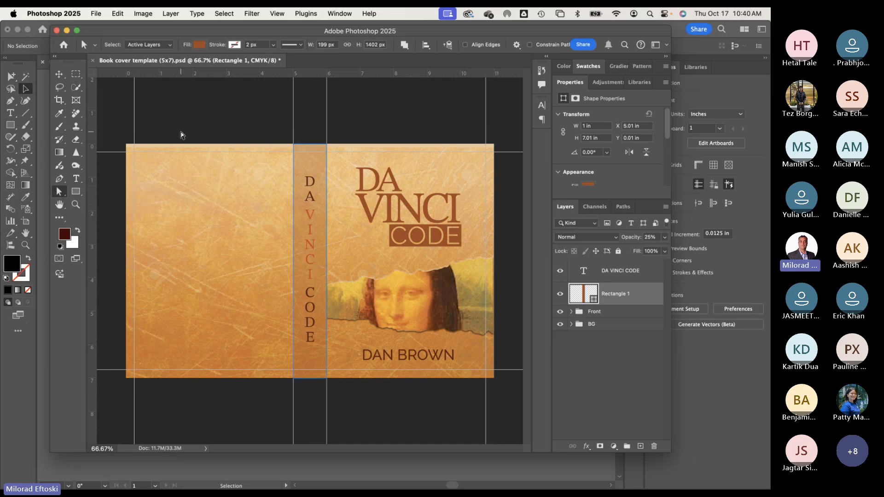
click(294, 167)
drag(293, 144, 224, 179)
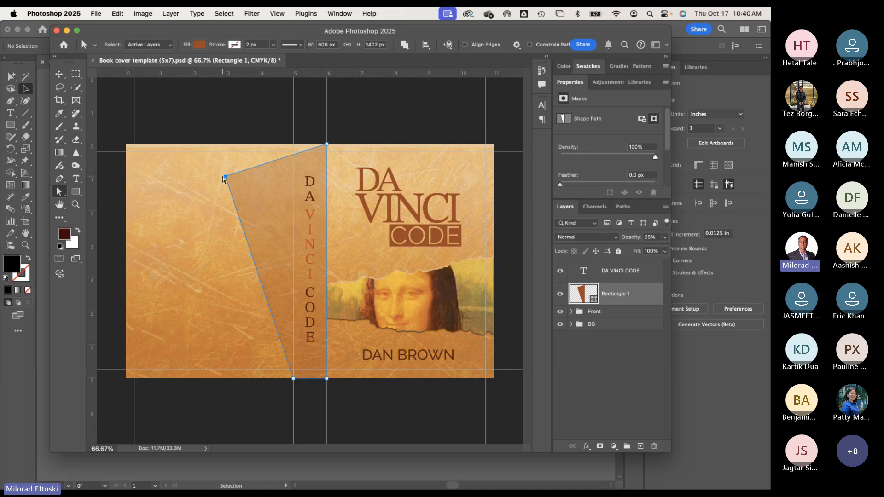
key(super+z)
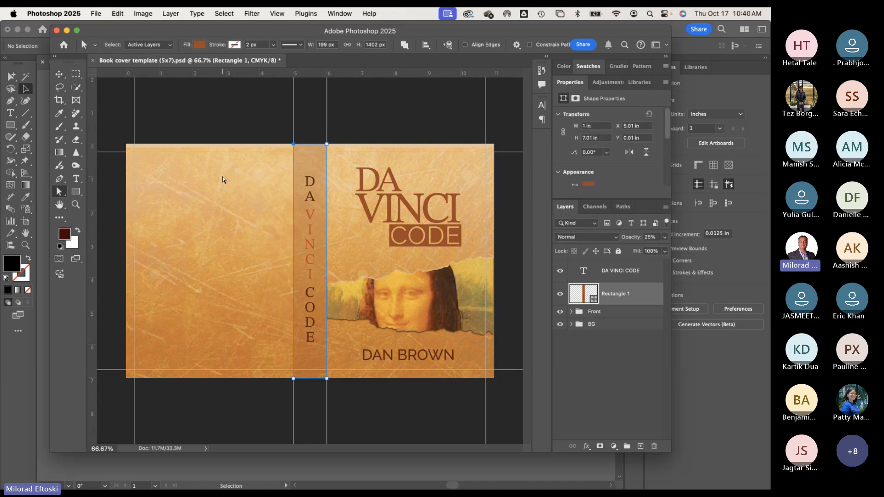
key(v)
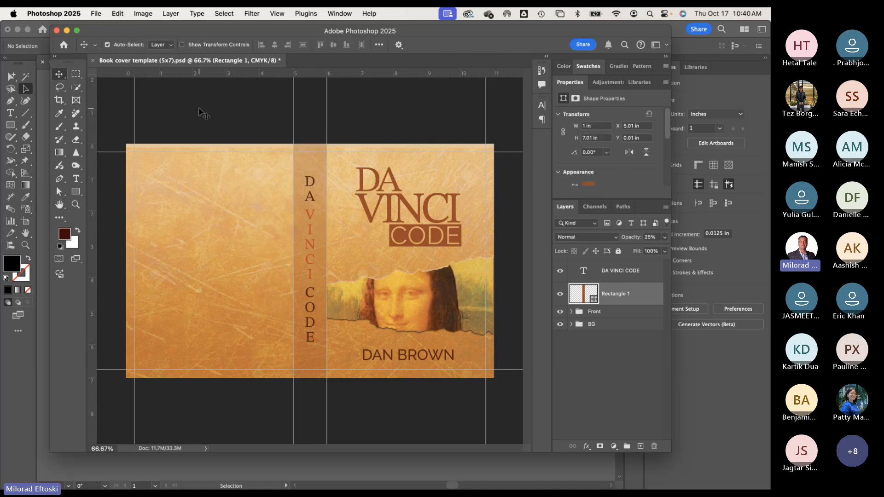
click(199, 111)
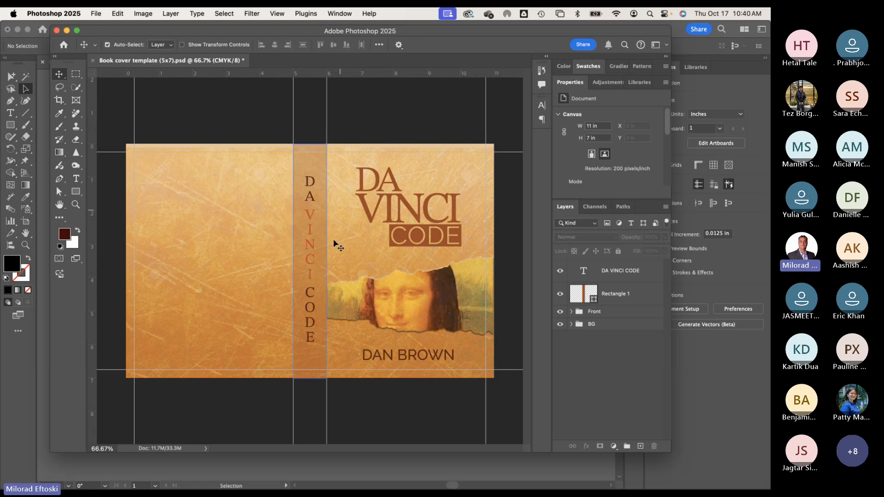
Step: Move the spine title up slightly and place a horizontal guide level with the top of the front cover title
drag(311, 242, 313, 231)
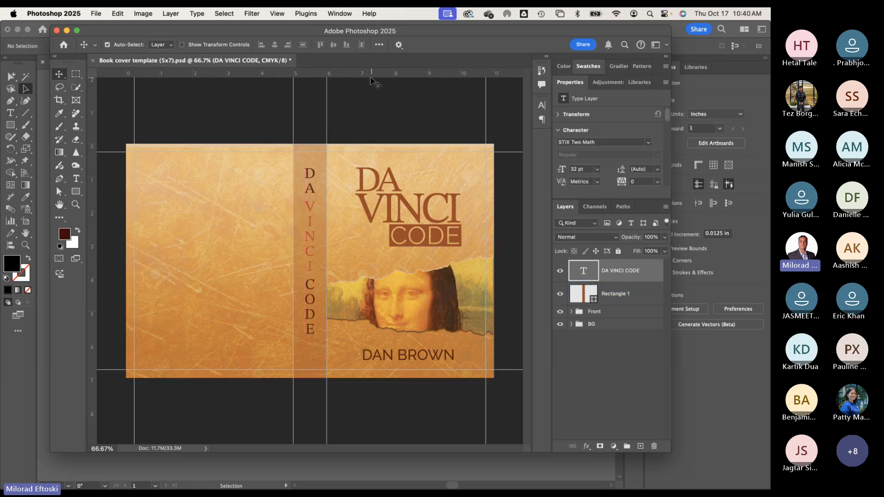
drag(371, 76, 363, 168)
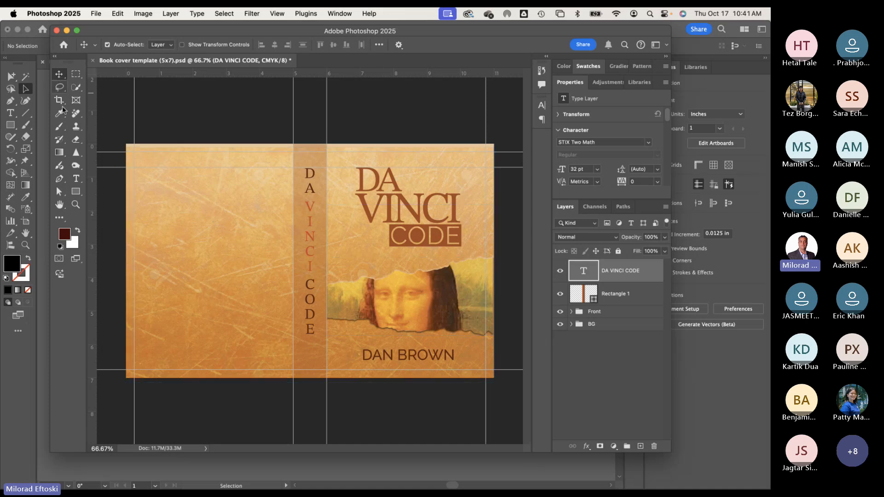
click(96, 14)
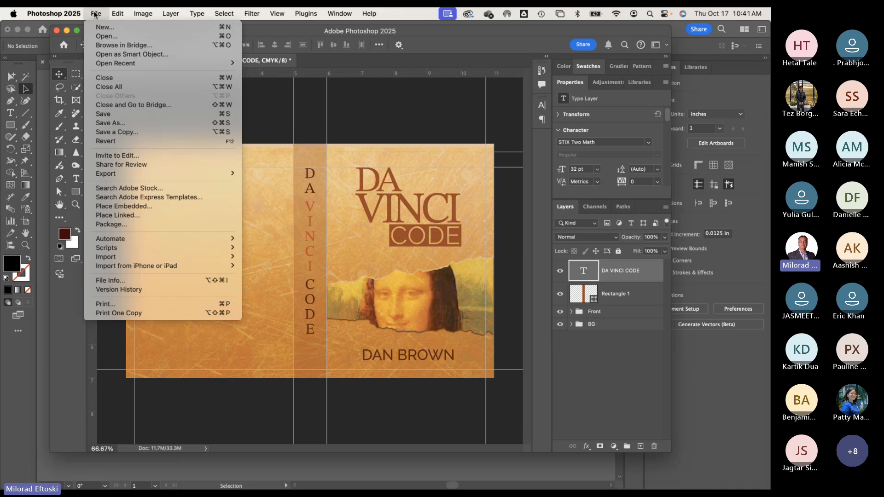
click(400, 122)
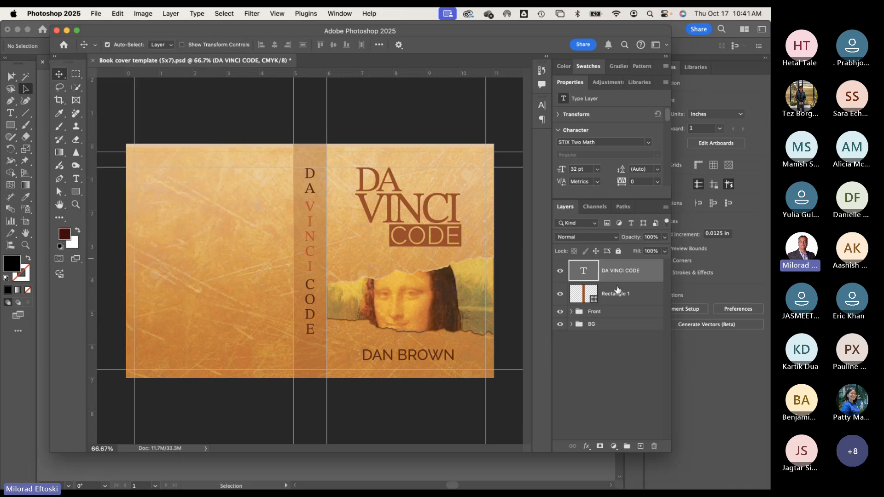
Step: Group the DA VINCI CODE text and rectangle layers and name the group Spine
click(619, 295)
shift+click(626, 275)
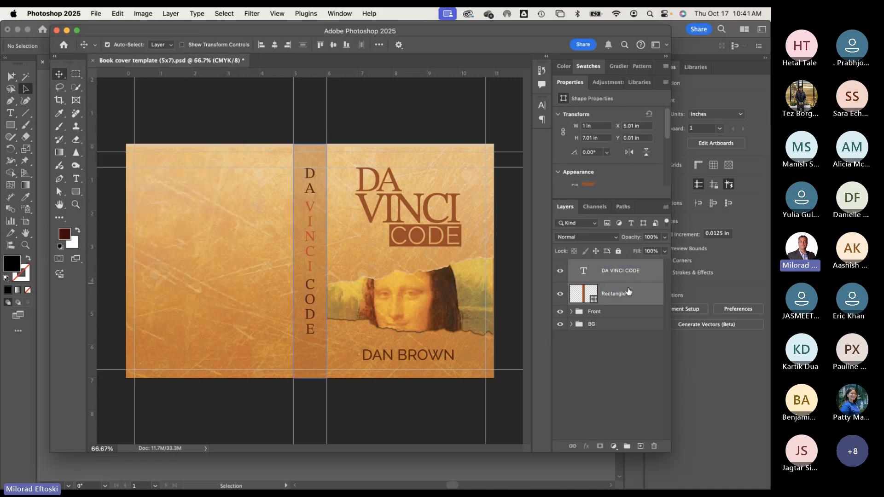
key(super+g)
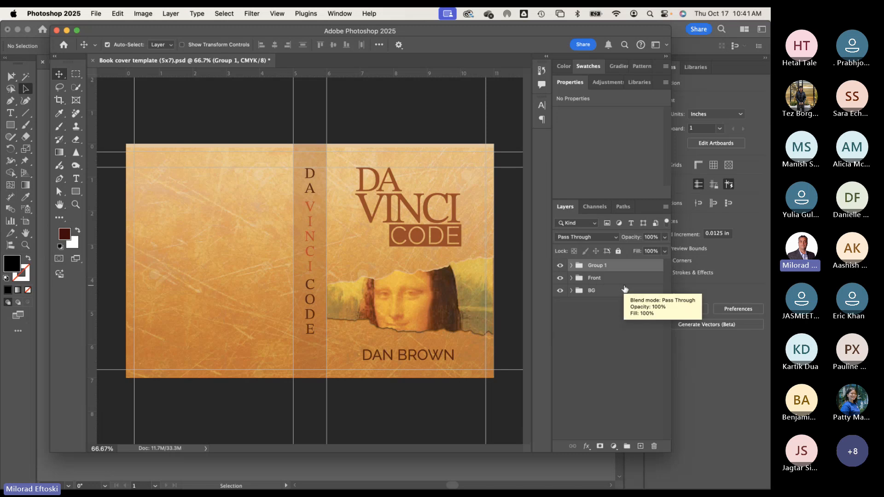
double_click(596, 265)
text(Spine)
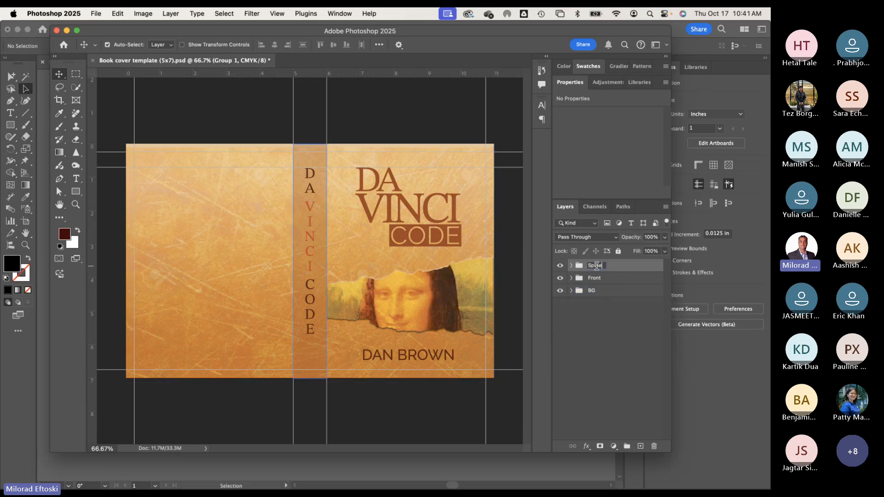
key(super+Tab)
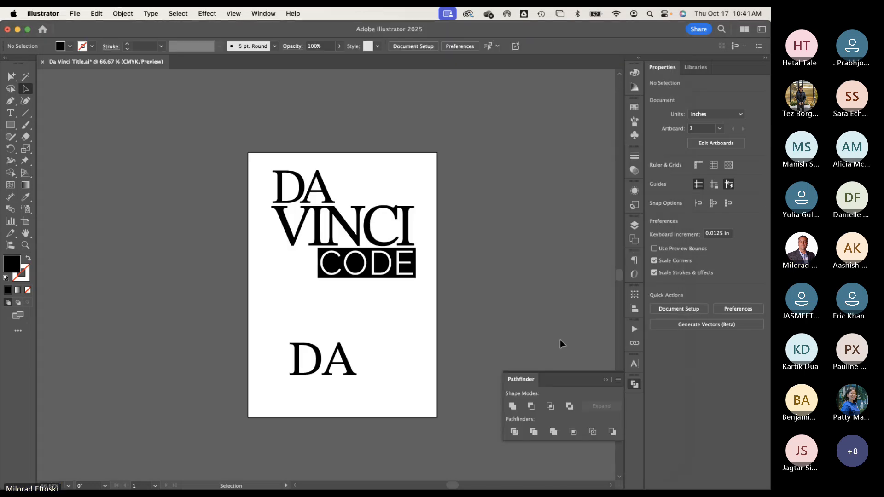
key(super+Tab)
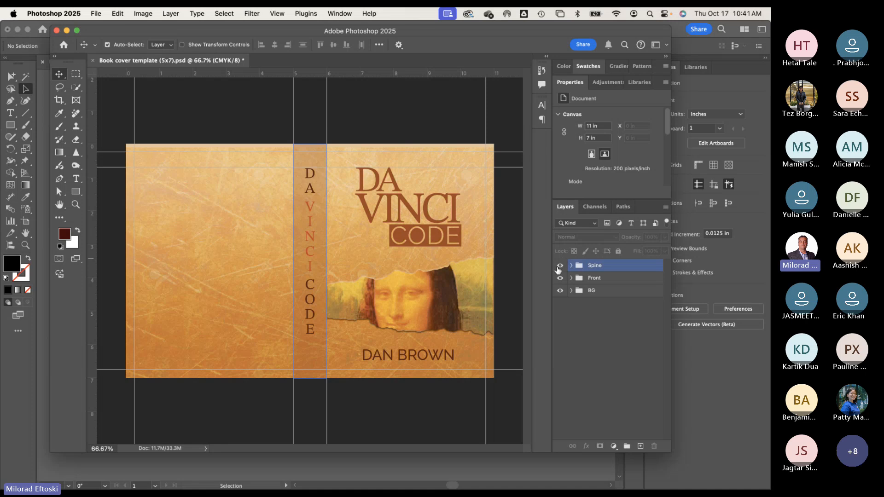
Step: Hide and show the Spine and Front groups to check which artwork each one holds
click(560, 266)
click(560, 265)
click(559, 266)
click(560, 278)
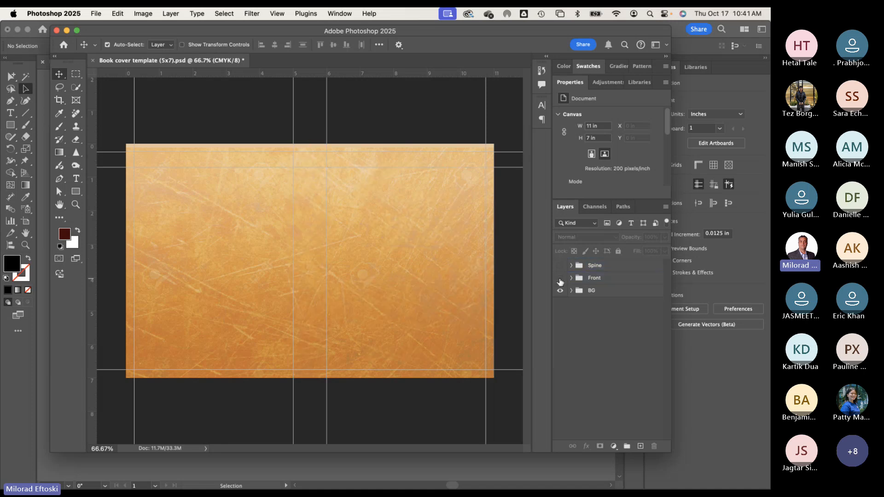
click(560, 278)
click(560, 265)
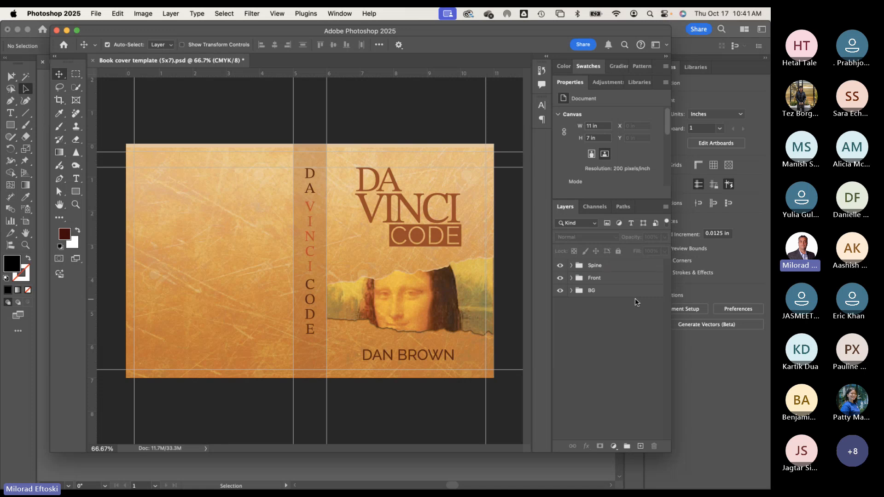
Step: Create a new layer group above Spine and name it Back
click(627, 447)
double_click(598, 265)
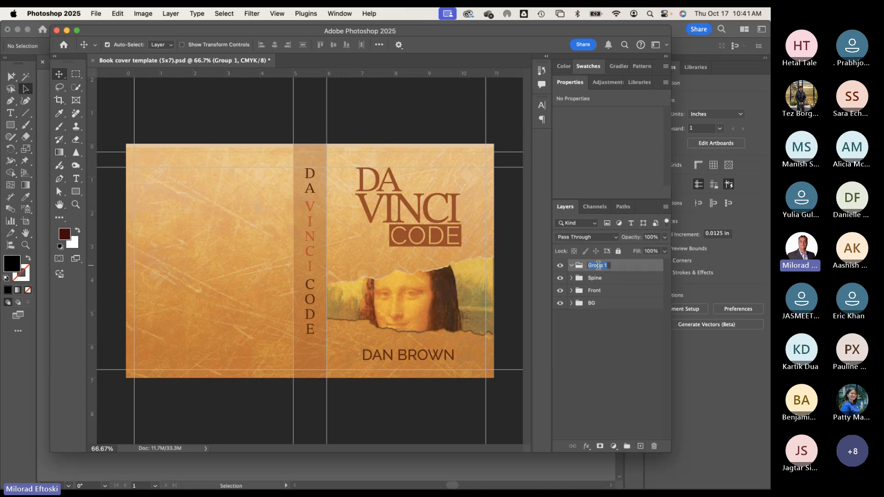
text(Back)
key(Return)
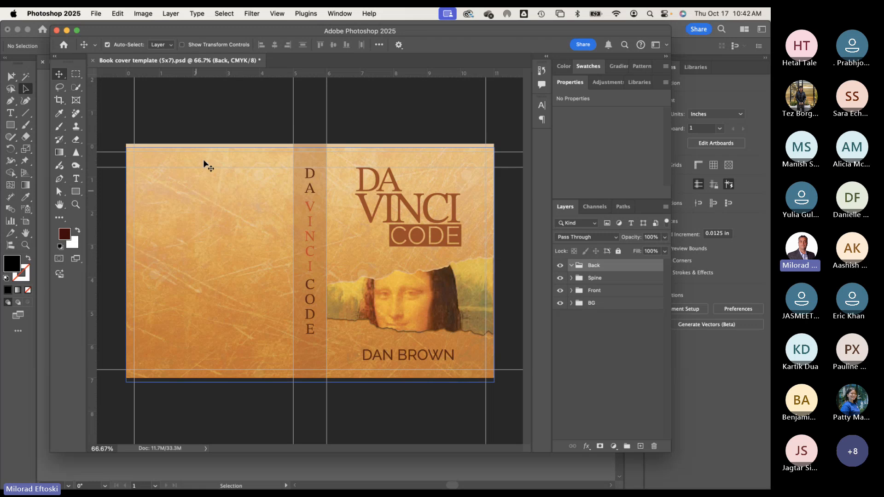
Step: Lock the BG group against accidental moves and collapse it
drag(199, 177, 191, 206)
click(171, 117)
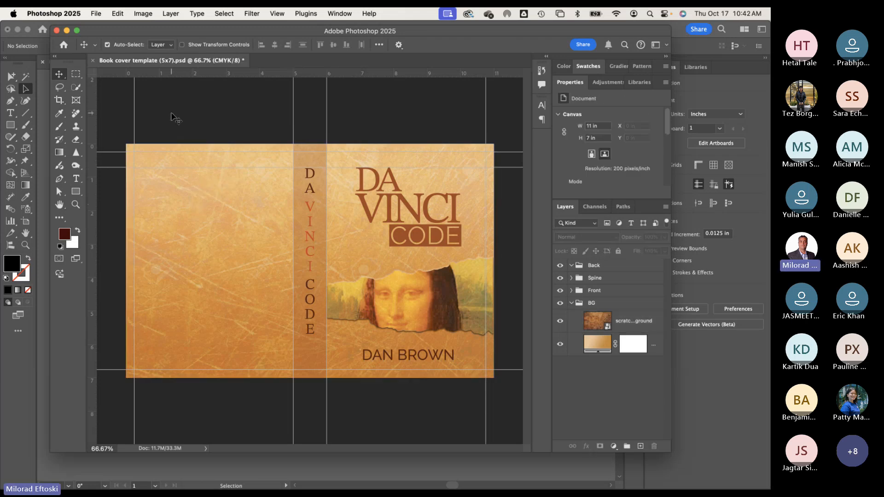
click(569, 305)
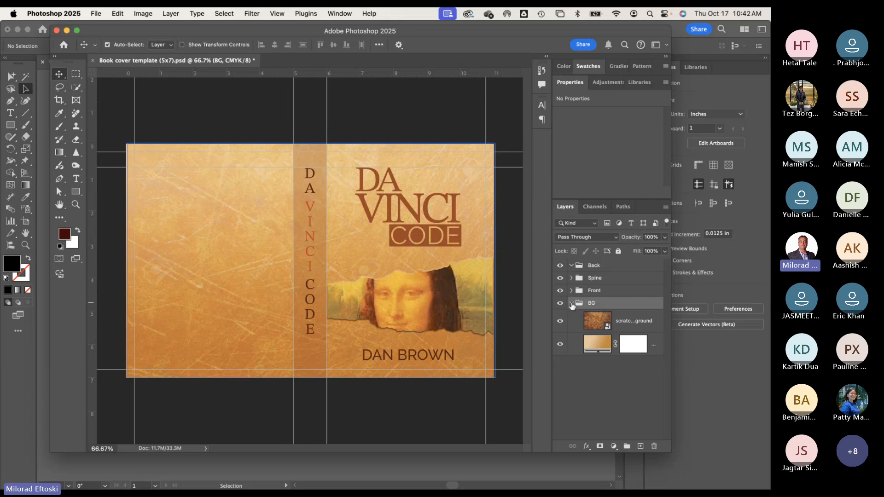
click(571, 303)
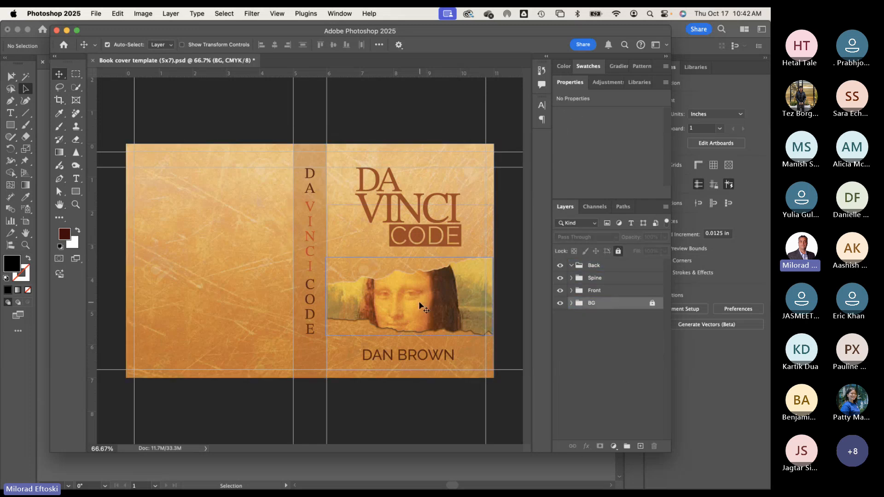
Step: Collapse the Front group and lock both the Front and Spine groups
click(368, 295)
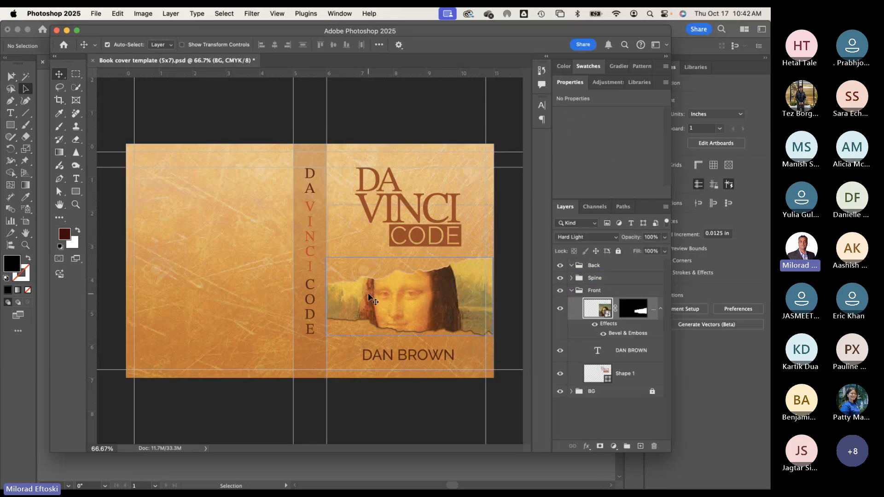
click(571, 291)
click(611, 306)
click(603, 290)
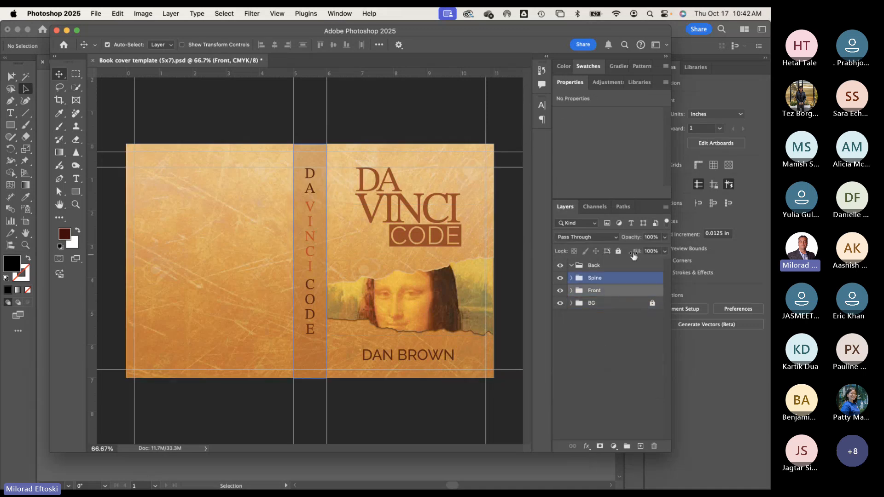
click(619, 252)
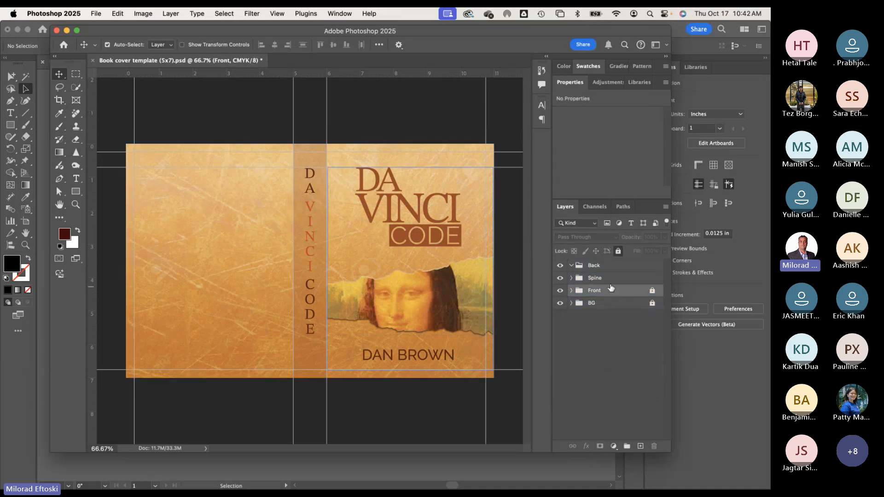
click(609, 278)
click(619, 251)
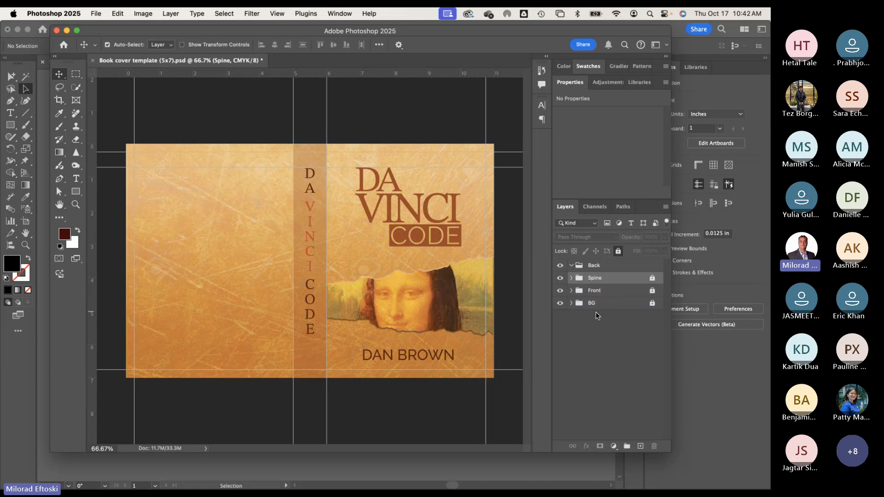
Step: Place the Dan Brown.jpg author photo into the cover document as an embedded image
click(603, 265)
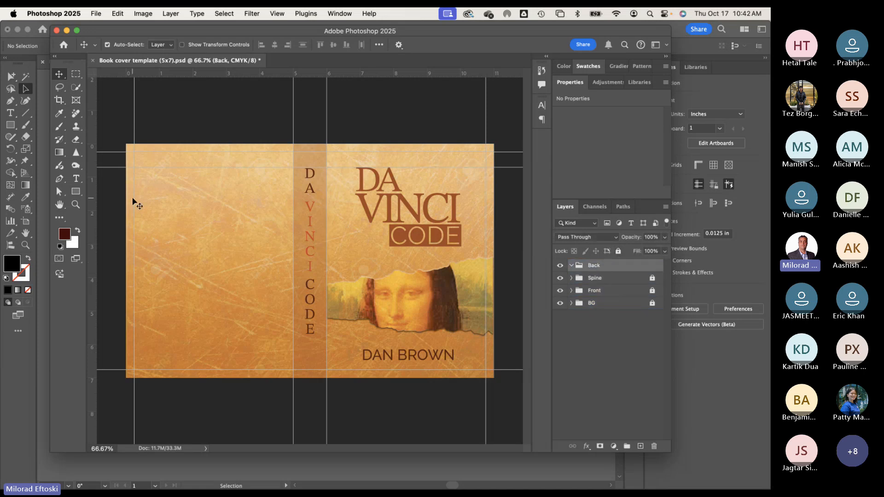
click(175, 214)
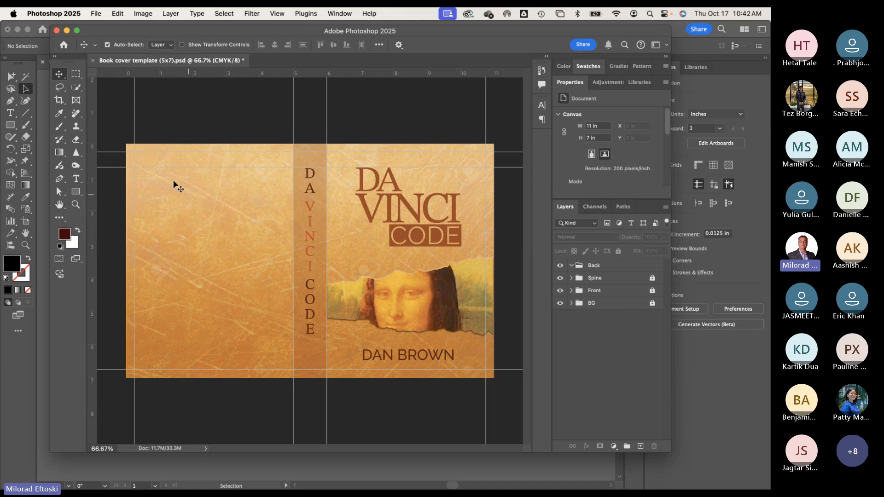
click(96, 14)
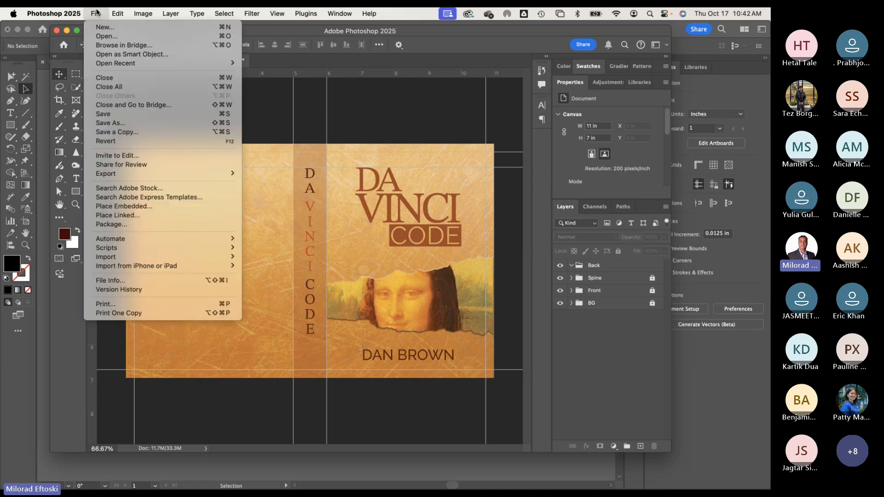
click(143, 207)
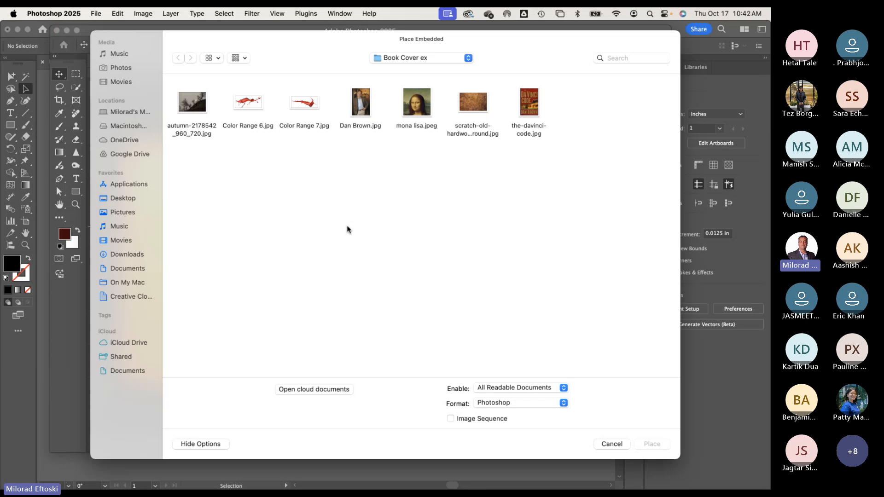
click(361, 109)
double_click(360, 109)
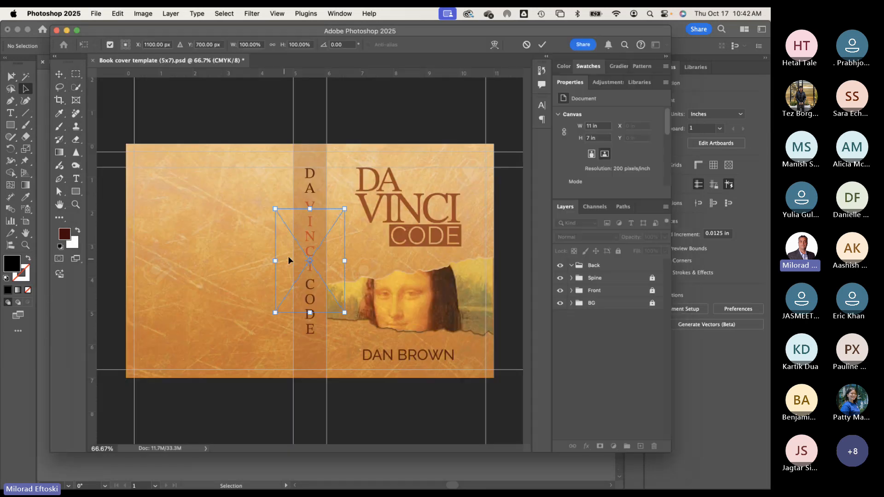
Step: Move the author photo to the back cover's upper-left margin and scale it to about 1.92 by 2.88 in
drag(291, 244, 148, 193)
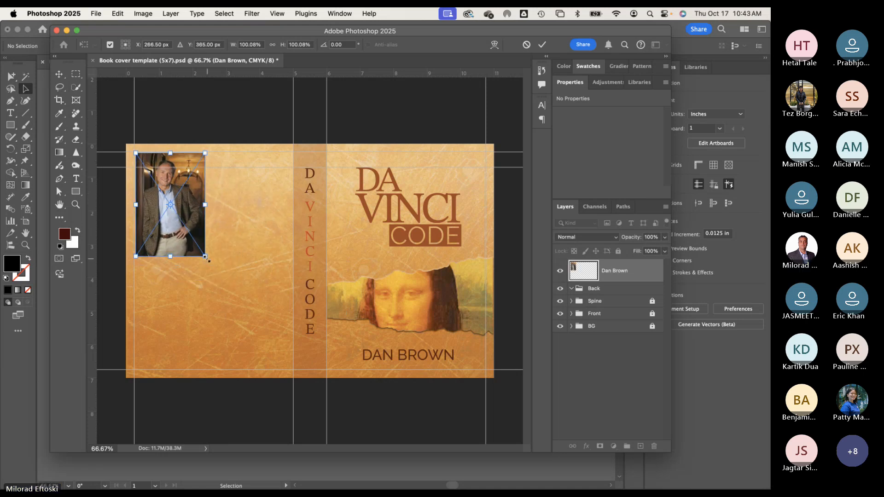
drag(205, 259, 200, 249)
key(Return)
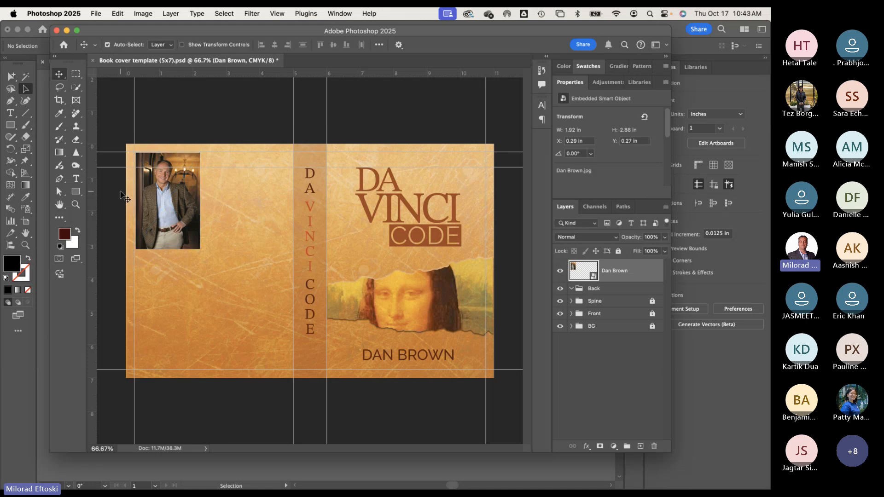
Step: Toggle the guides and the grid on and off, ending with both hidden
key(super+semicolon)
key(super+semicolon)
key(super+apostrophe)
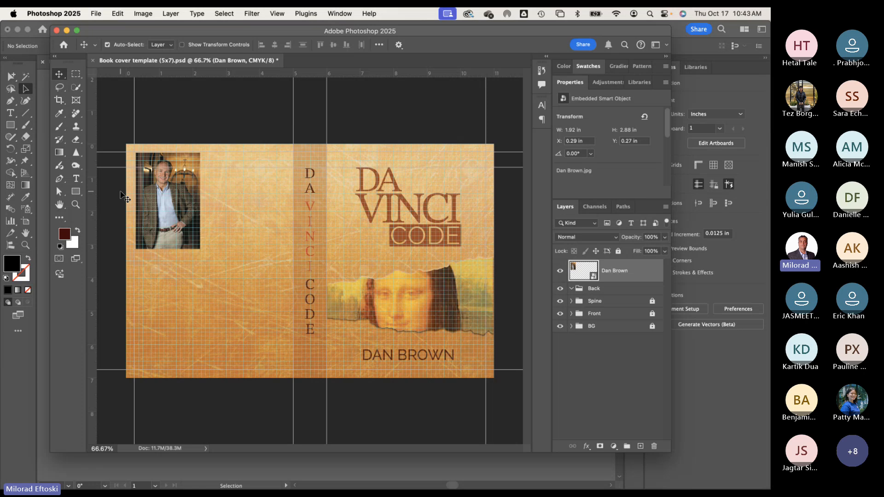
key(super+apostrophe)
key(super+apostrophe)
key(super+apostrophe)
key(super+apostrophe)
key(super+apostrophe)
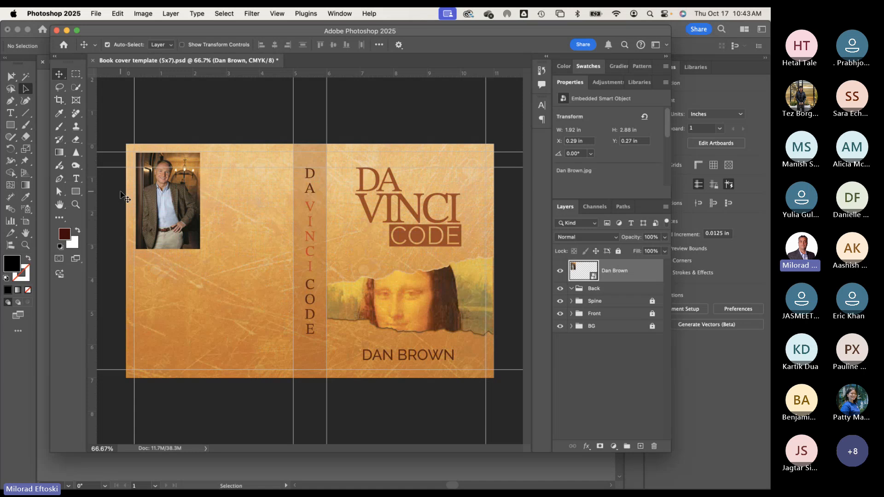
key(super+semicolon)
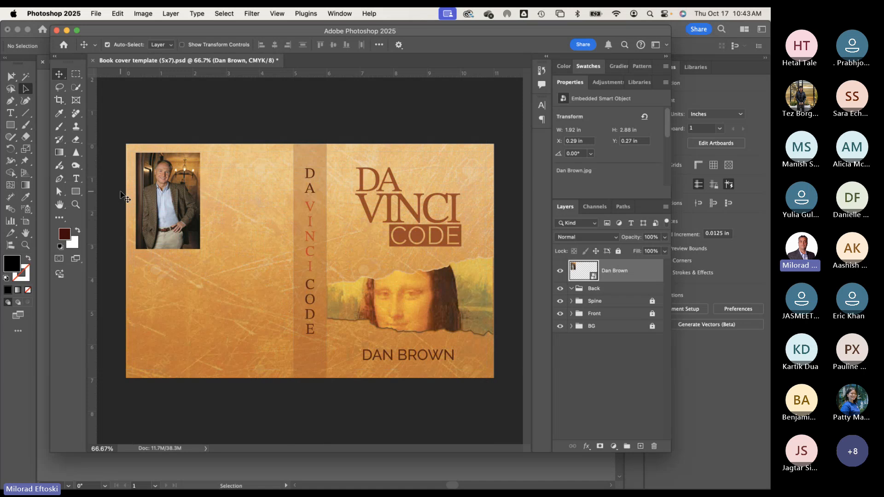
Step: Show the grid over the cover and hide it again
click(278, 14)
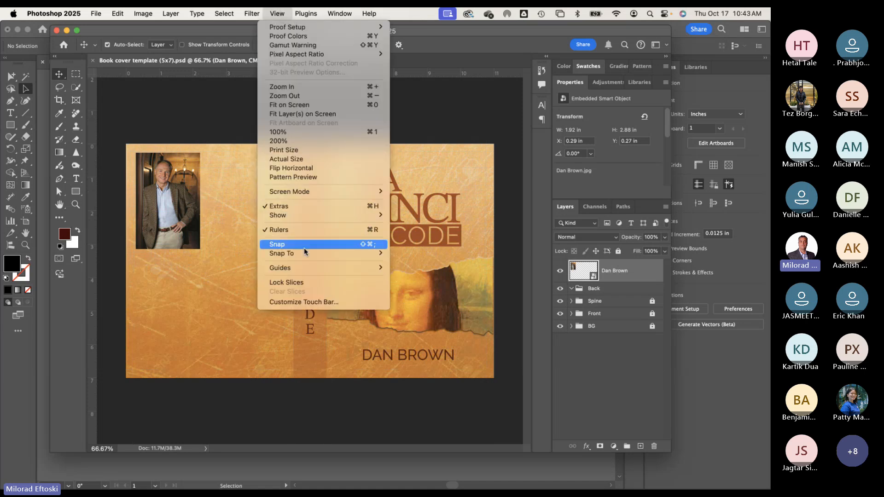
mouse_move(296, 216)
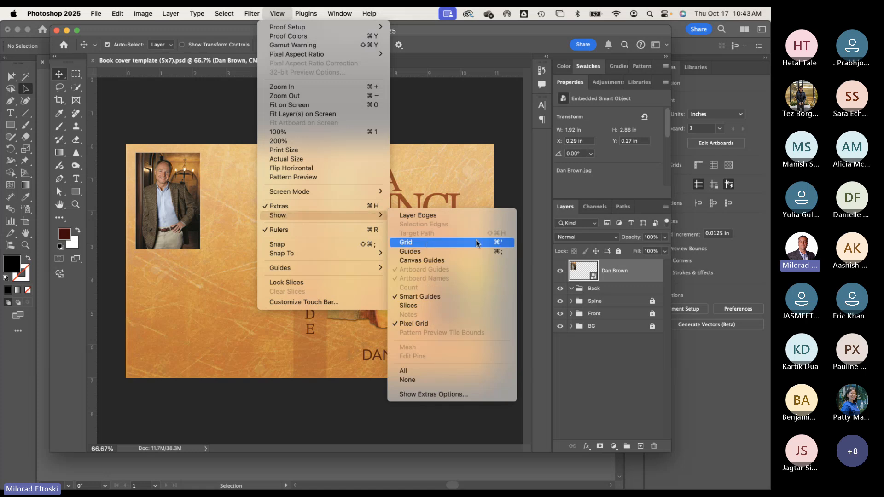
click(458, 243)
click(277, 14)
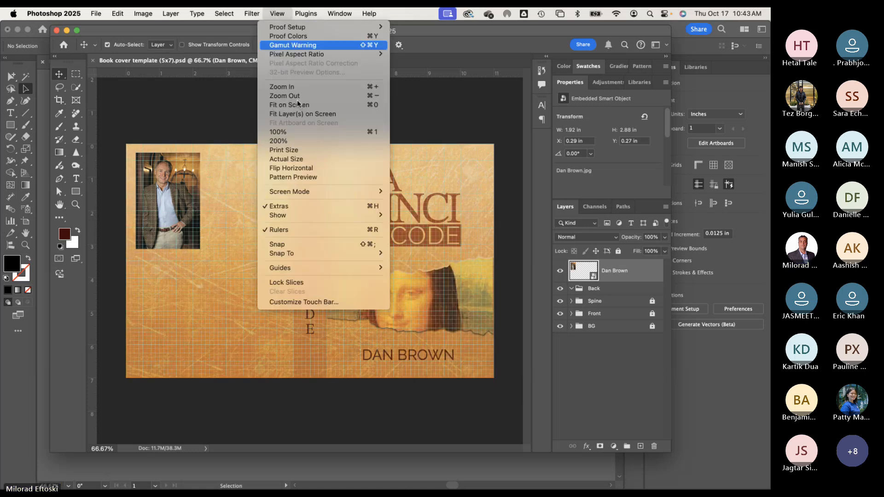
mouse_move(312, 217)
click(417, 244)
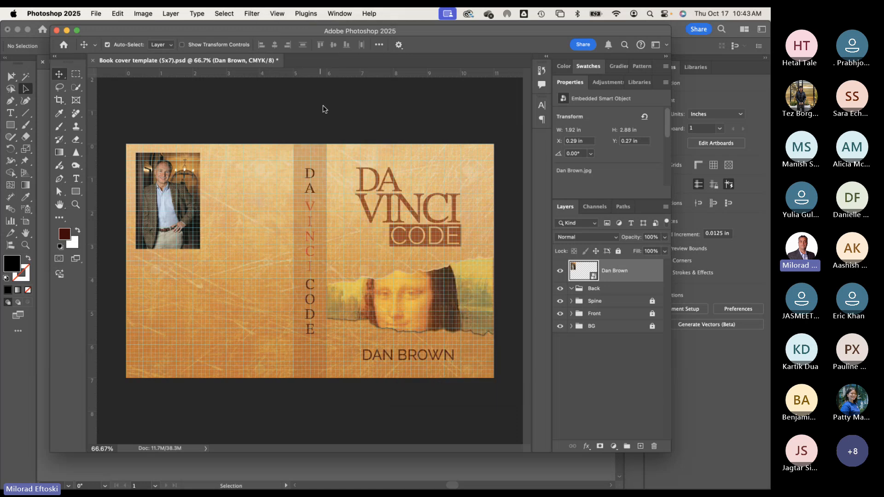
Step: Show the guides over the cover and hide them again
click(277, 13)
mouse_move(299, 214)
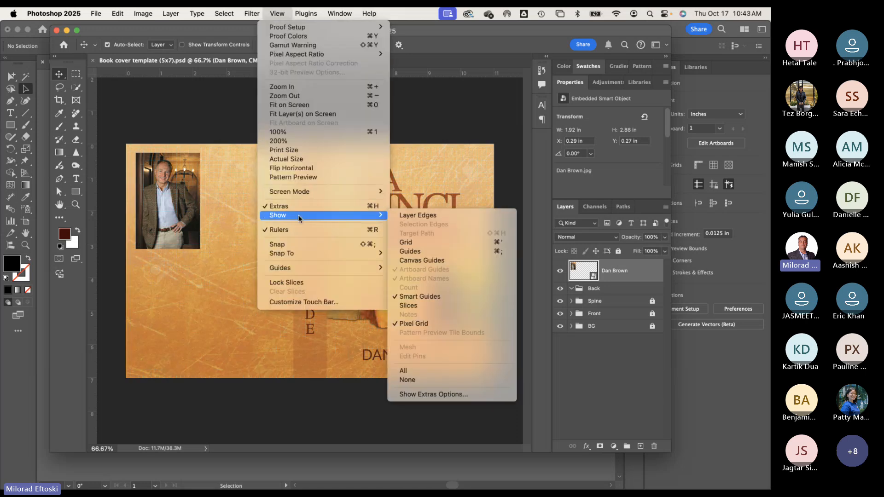
click(427, 251)
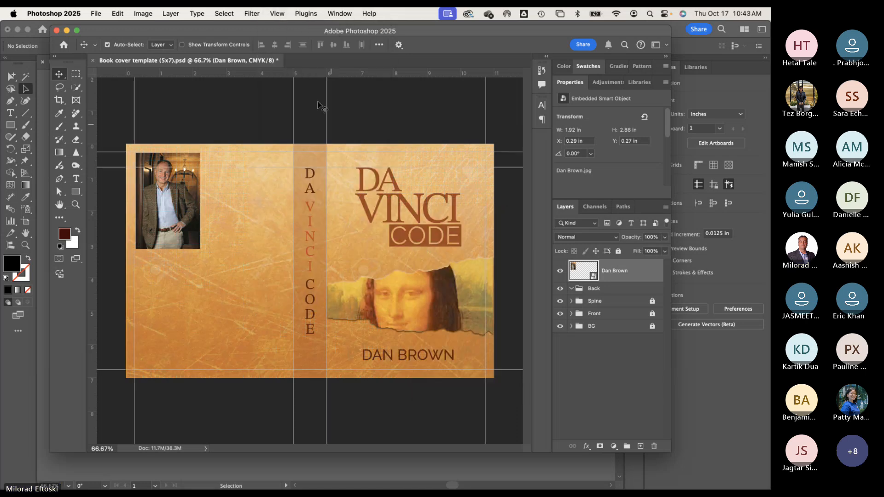
click(277, 13)
mouse_move(318, 215)
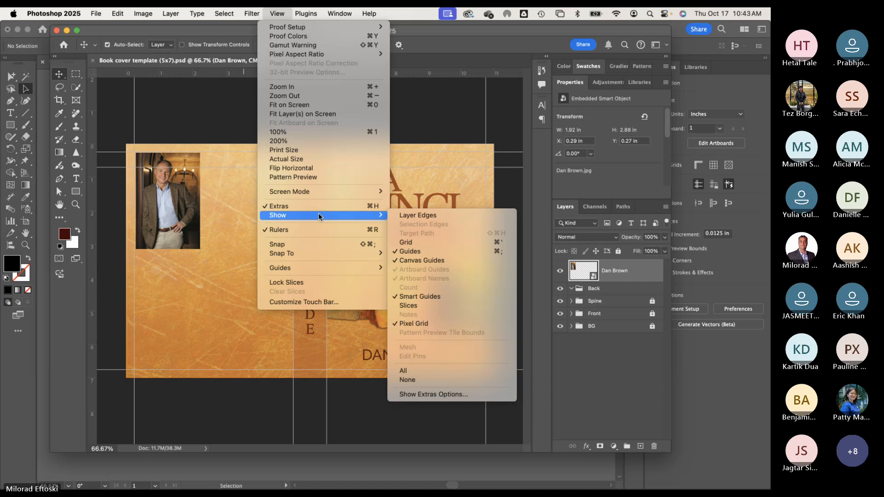
click(420, 251)
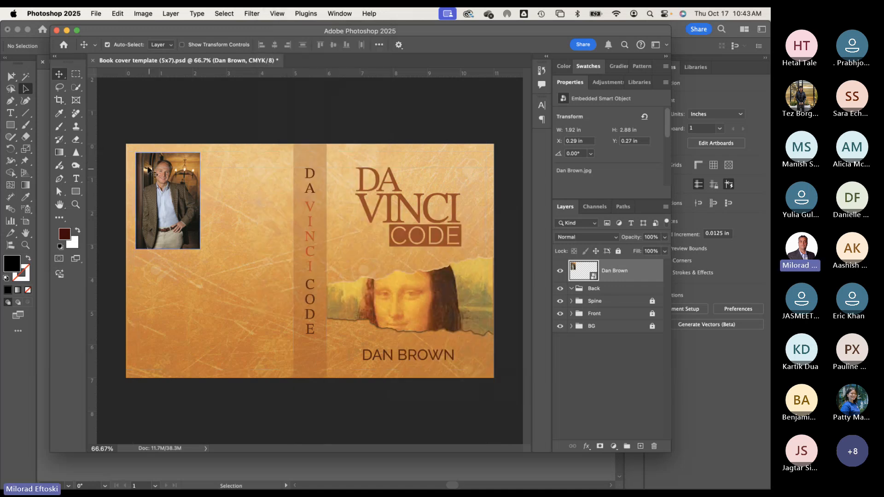
Step: Move the Dan Brown photo layer into the Back group and clear the layer selection
click(201, 143)
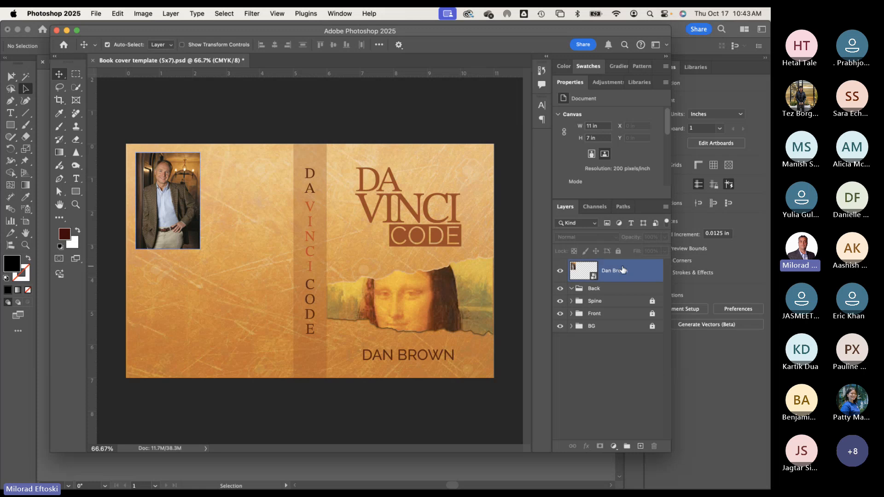
click(586, 278)
drag(587, 278, 569, 269)
click(561, 267)
click(560, 267)
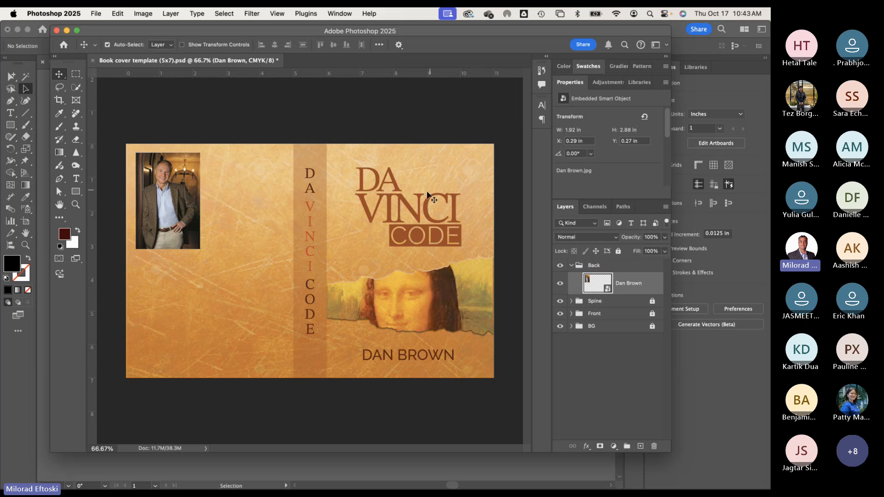
click(220, 107)
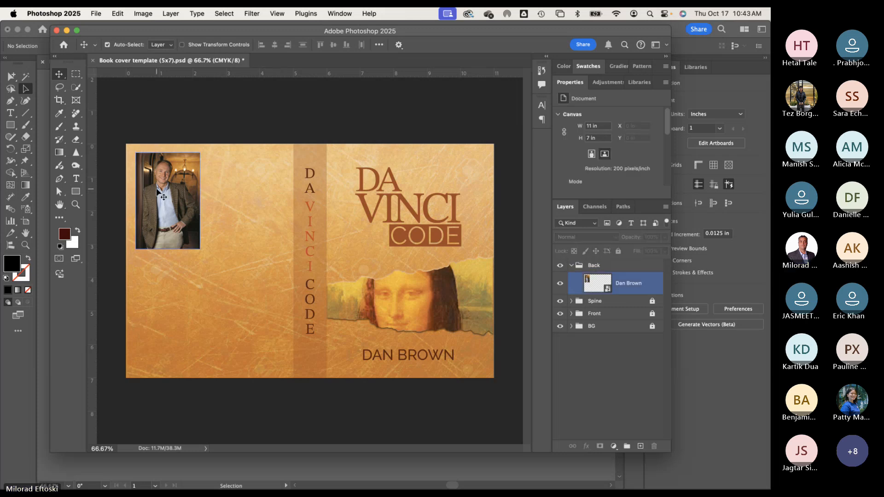
Step: Activate the Custom Shape tool and choose its Starburst Color Target tool preset
click(75, 192)
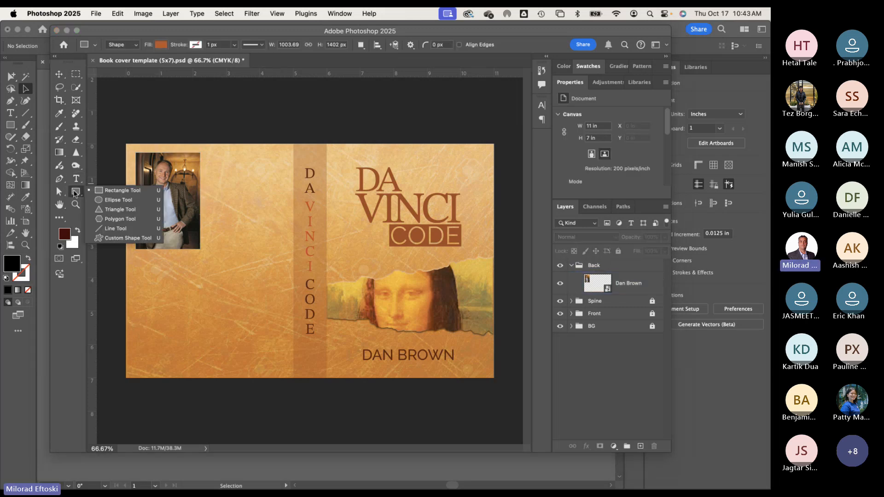
click(126, 238)
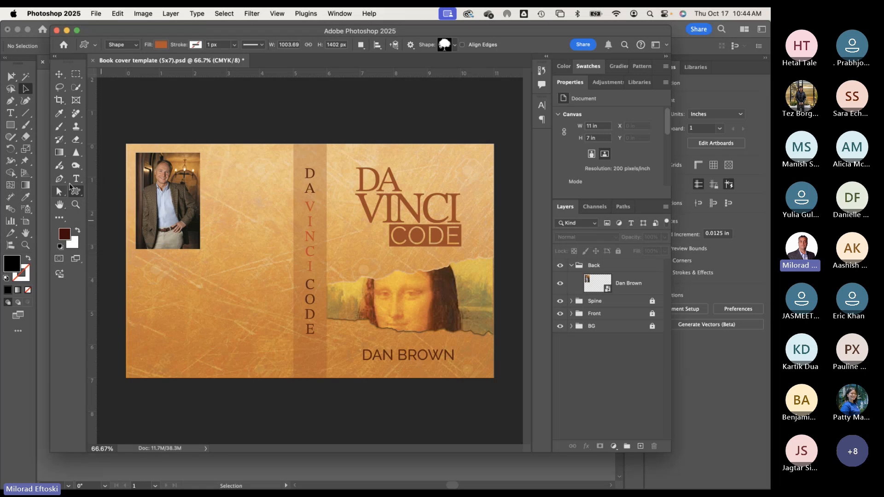
click(94, 45)
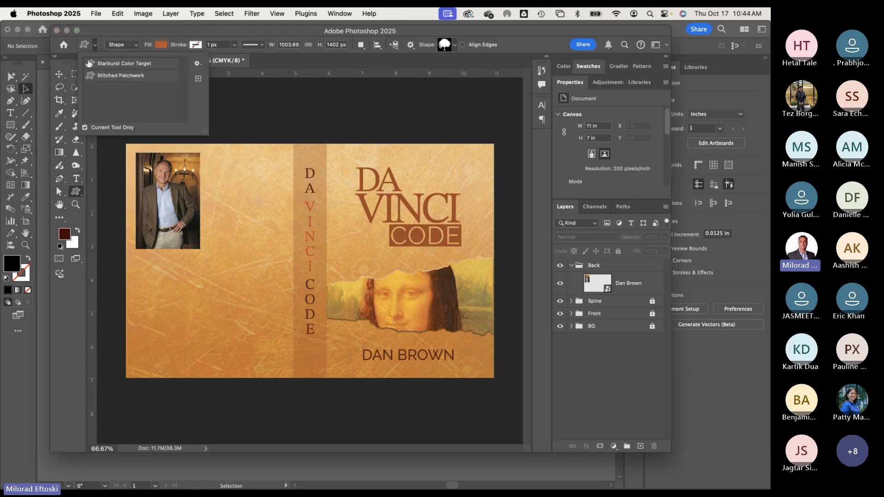
click(199, 63)
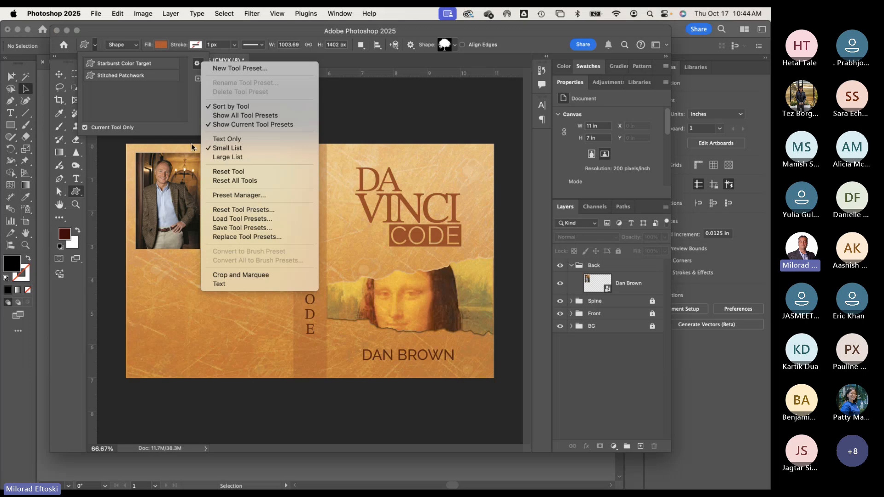
click(132, 78)
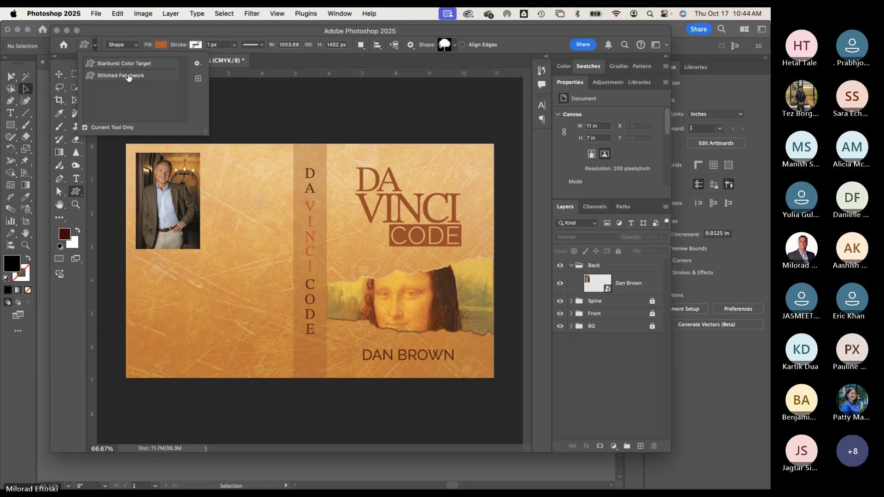
click(122, 64)
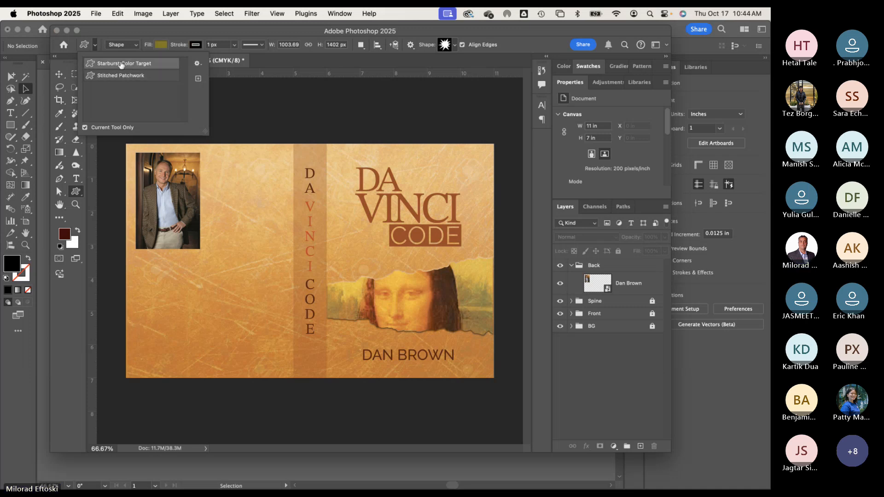
click(199, 79)
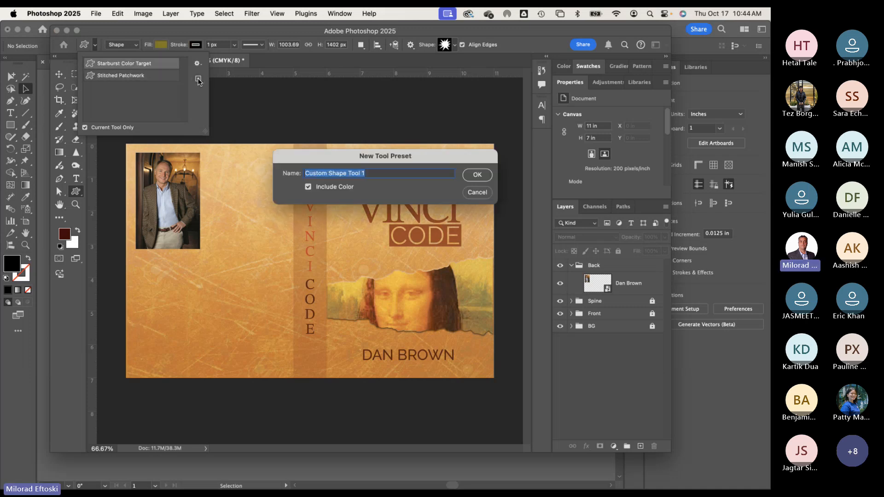
click(478, 193)
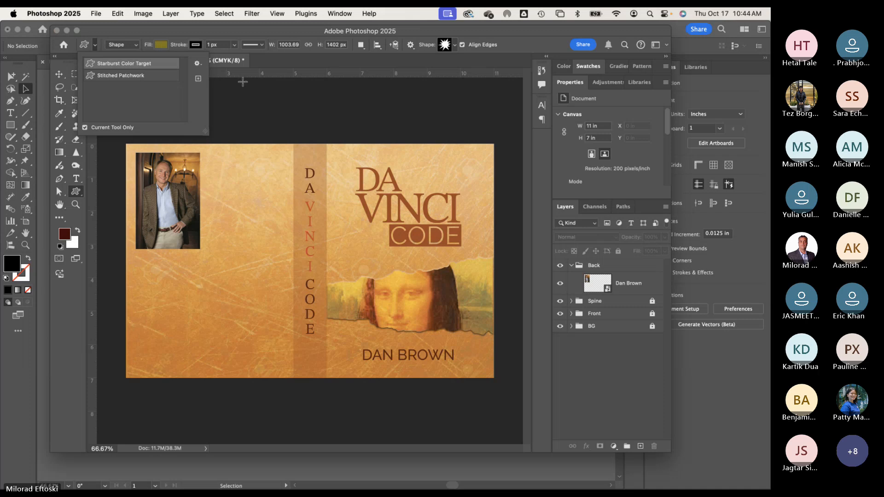
click(198, 65)
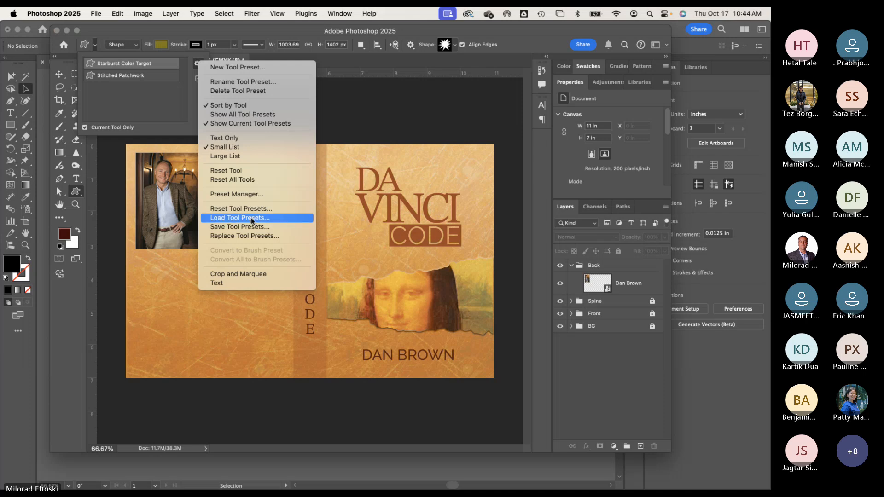
click(188, 33)
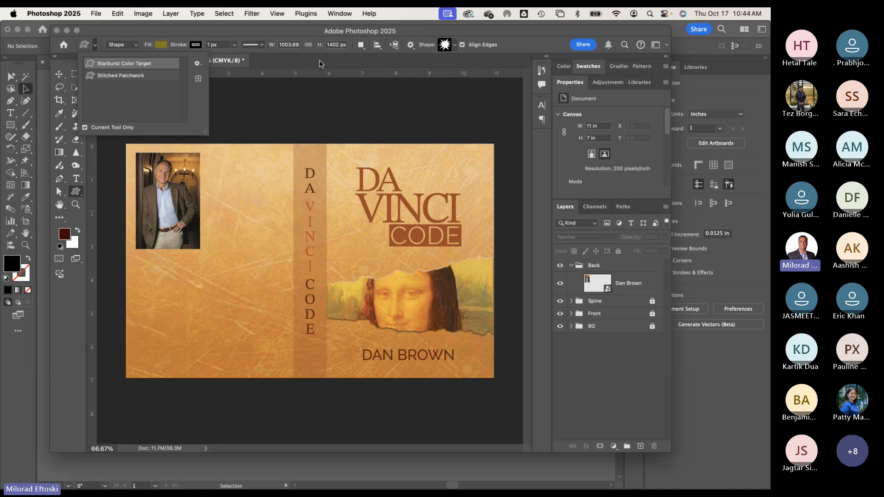
Step: Examine the available custom shapes in the Leaf Trees, Wild Animals, Boats and Flowers groups, including the repeated groups
click(454, 47)
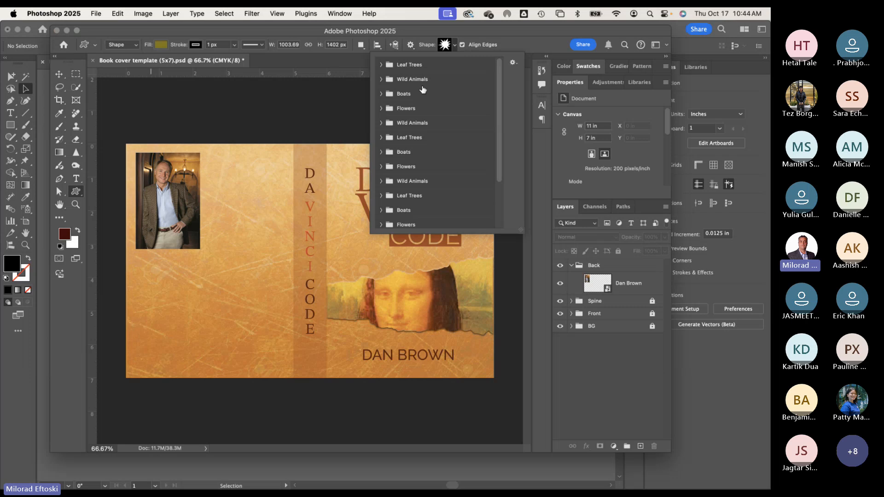
click(381, 64)
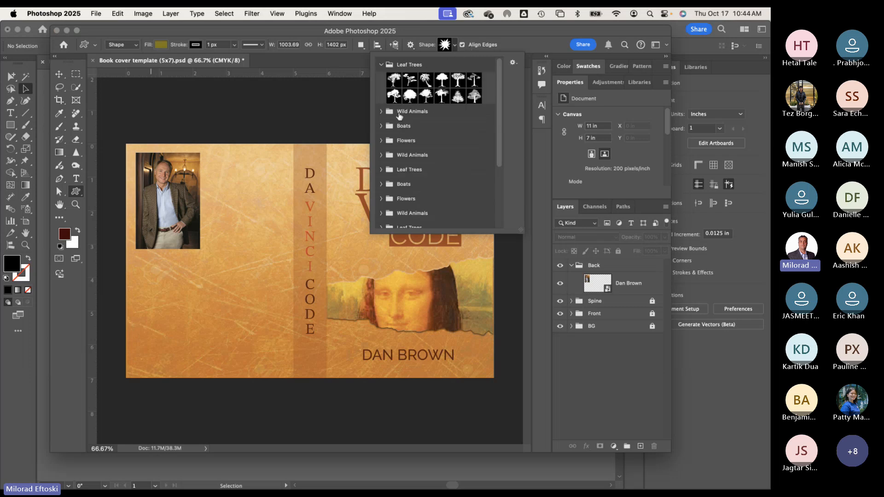
click(381, 112)
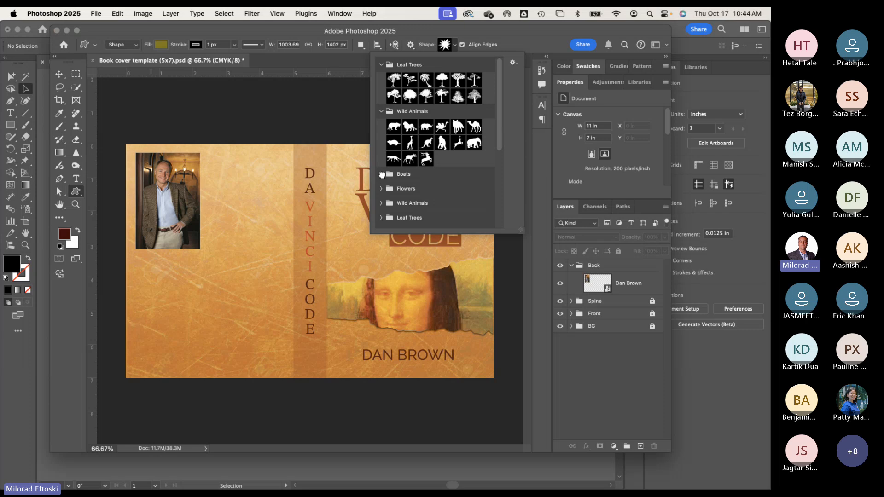
click(382, 174)
scroll(401, 186, down, 5)
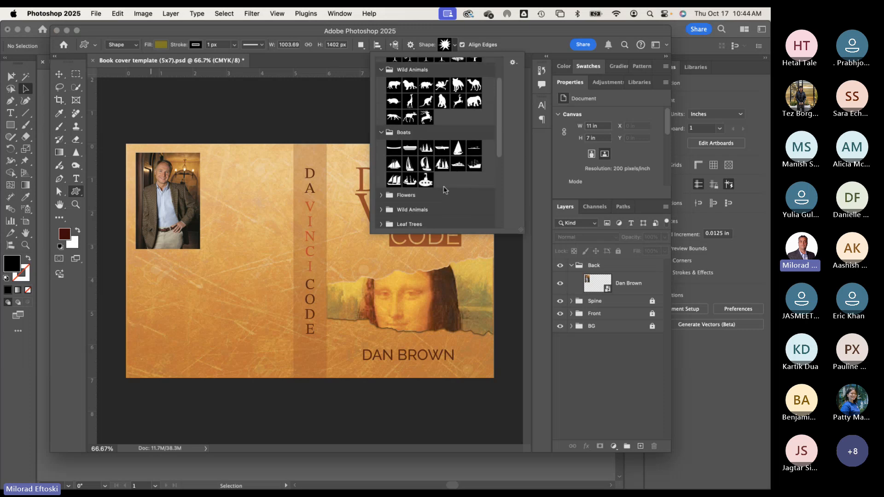
click(387, 143)
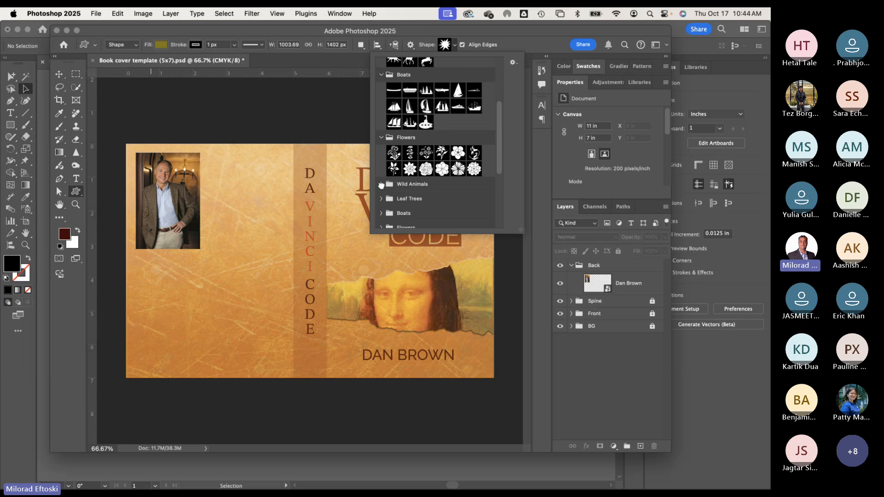
click(381, 189)
scroll(383, 190, down, 2)
scroll(420, 172, down, 3)
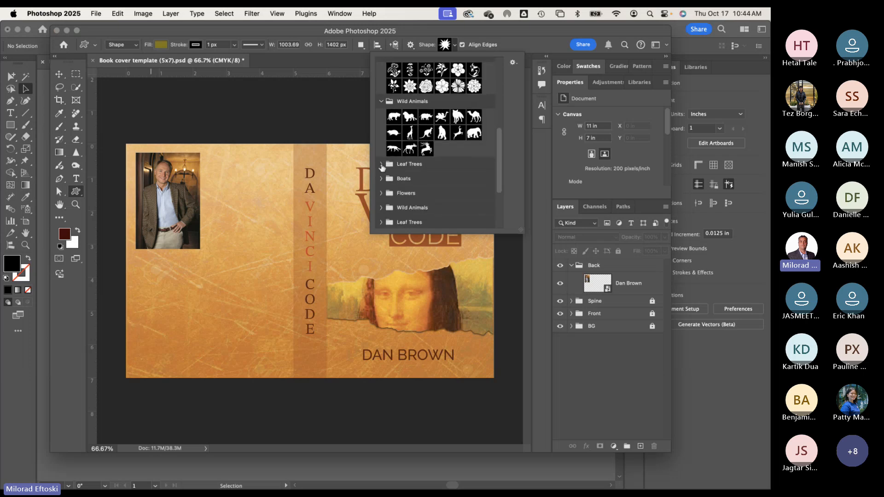
click(380, 165)
scroll(407, 170, down, 2)
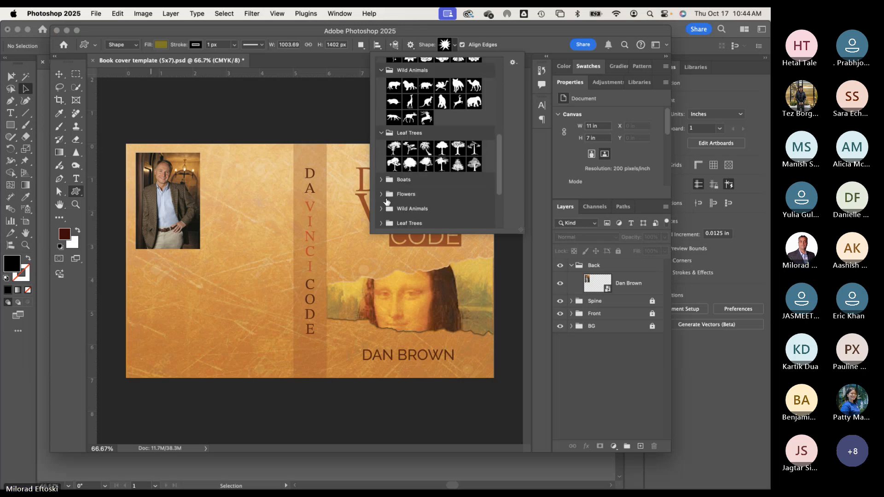
scroll(411, 188, down, 4)
scroll(401, 193, down, 2)
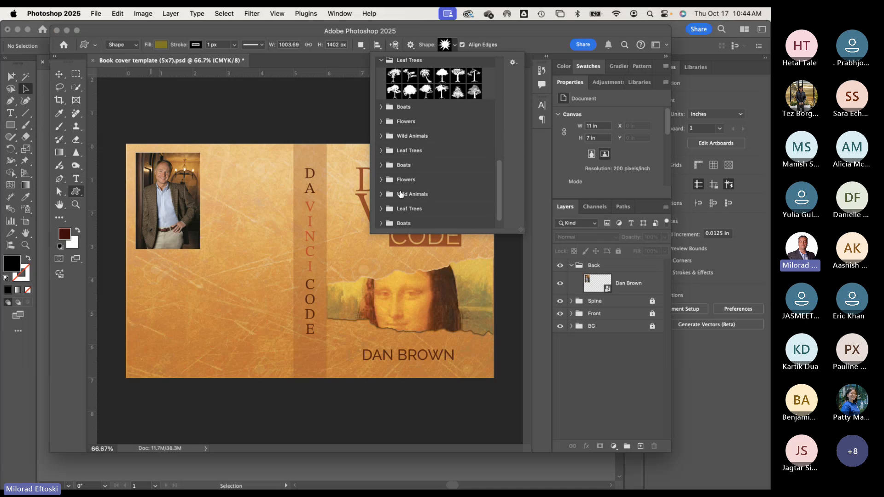
scroll(400, 193, up, 15)
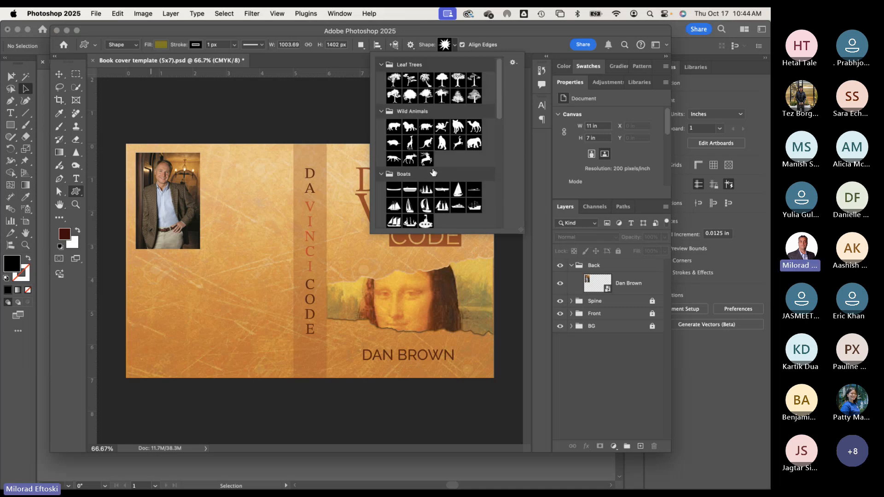
click(328, 119)
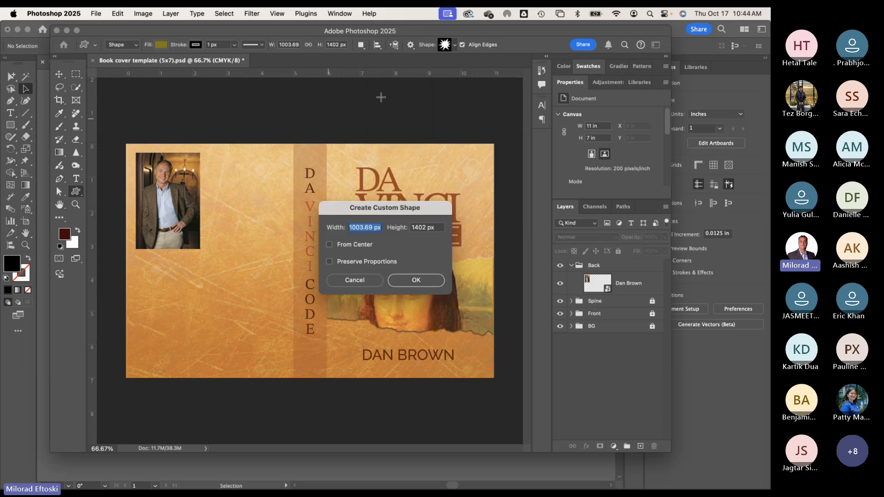
Step: Draw a rectangle about 1.88 in wide and 2.35 in high over the author photo on the back cover
click(355, 280)
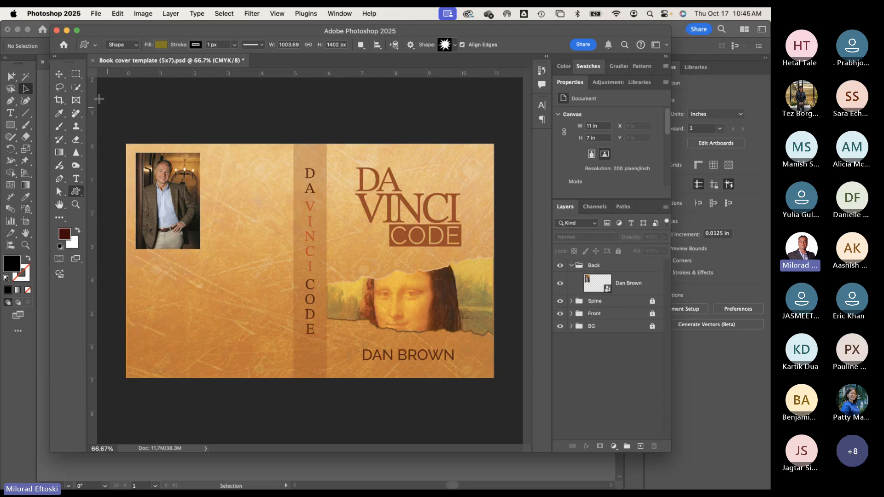
click(76, 194)
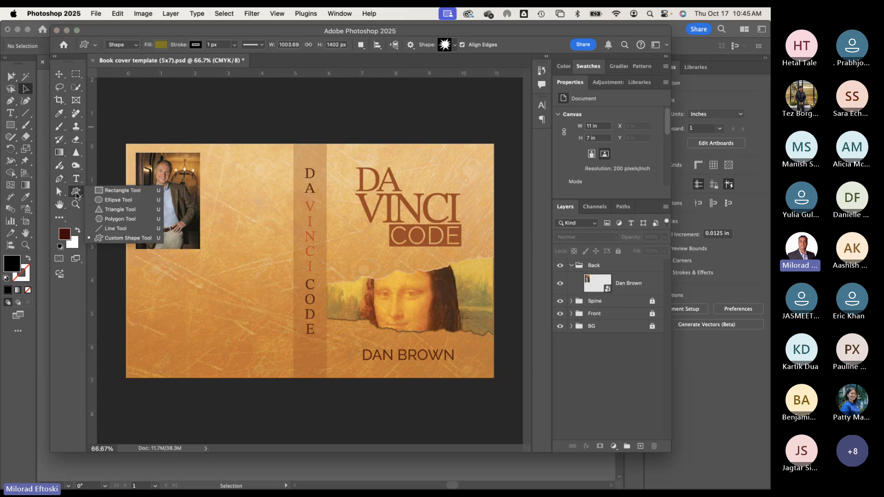
click(125, 193)
drag(137, 159, 199, 236)
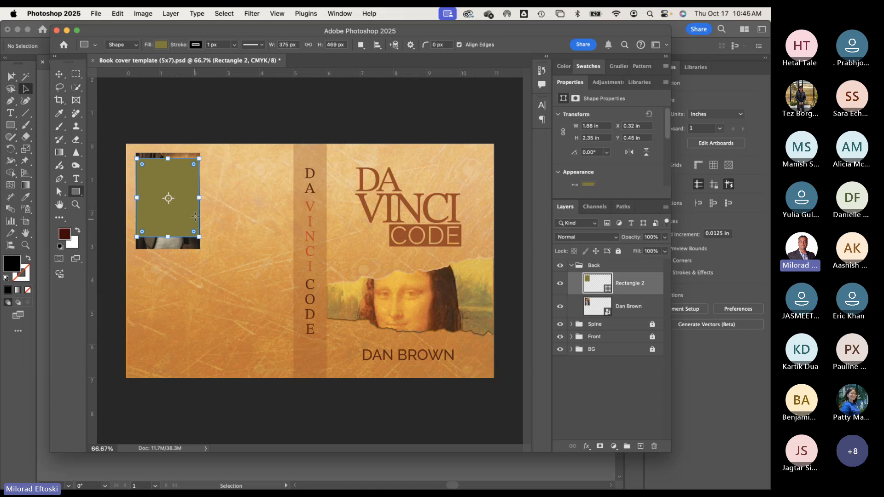
mouse_move(142, 165)
mouse_down()
mouse_move(148, 172)
mouse_move(134, 157)
mouse_up()
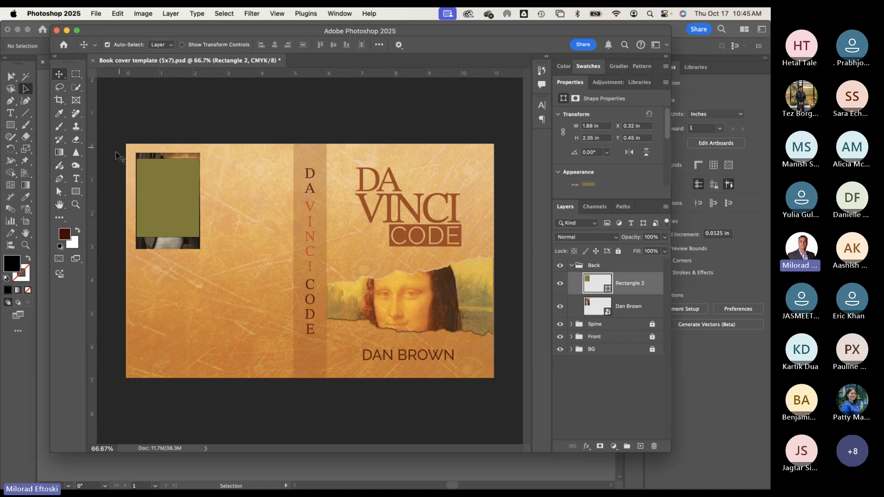
Step: Slant the rectangle by lowering its upper-left corner point and raising its lower-right corner point
click(59, 191)
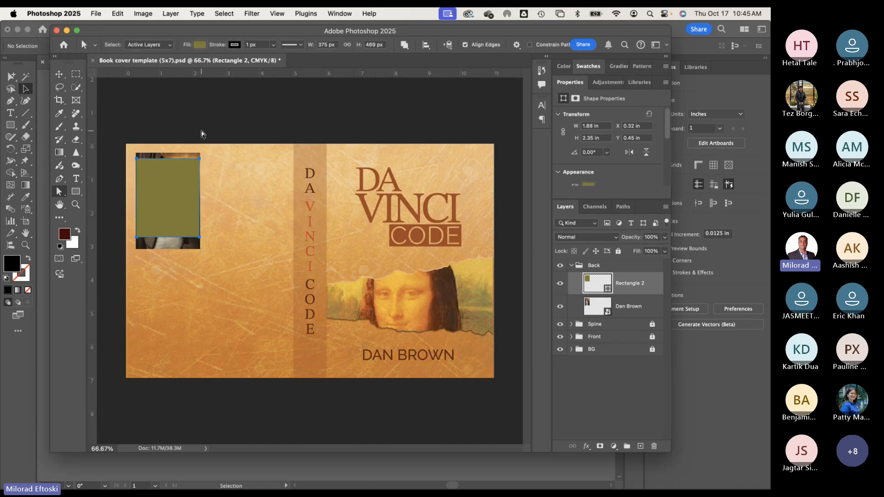
click(198, 162)
click(199, 159)
drag(136, 159, 137, 166)
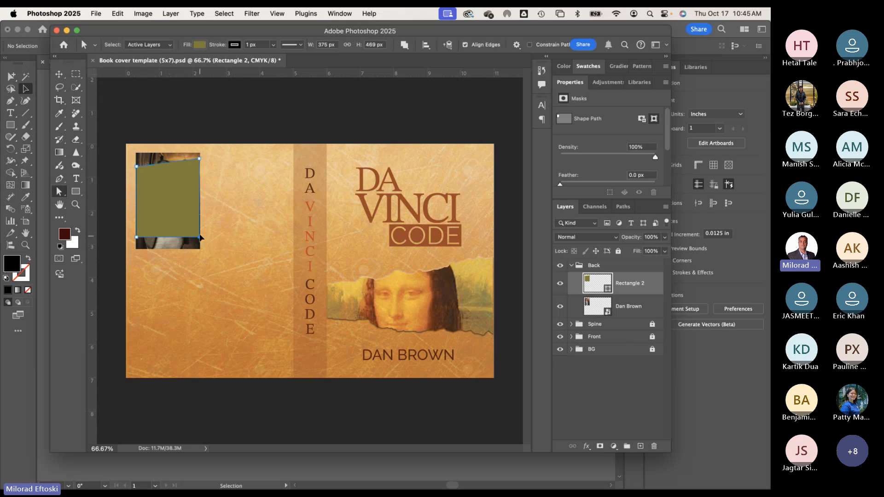
drag(199, 237, 200, 228)
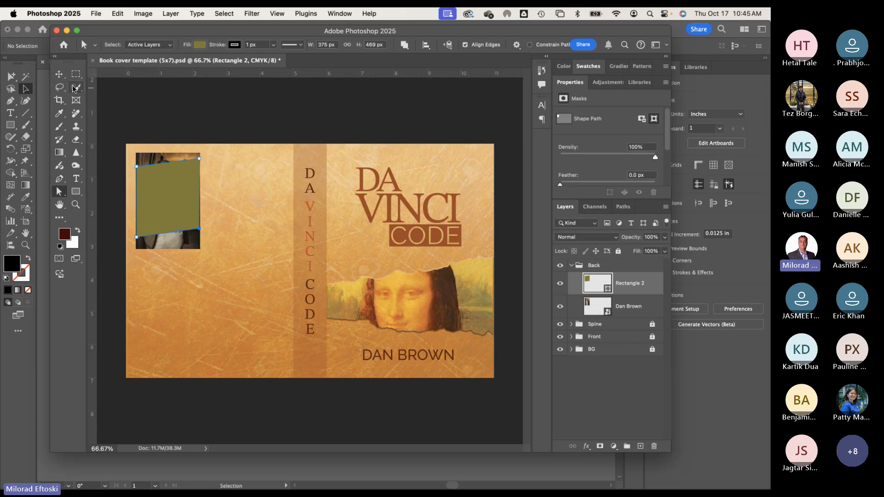
Step: Move the Rectangle 2 layer below the Dan Brown photo layer in the Back group
click(59, 74)
click(181, 154)
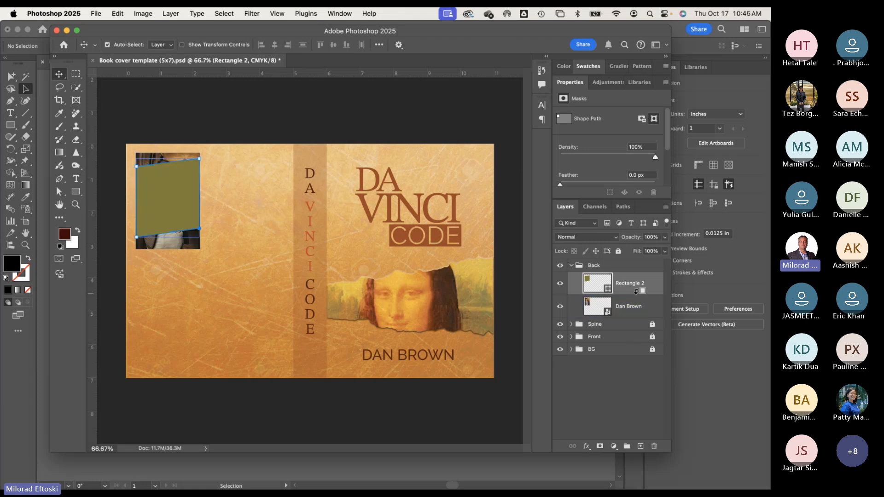
alt+click(635, 294)
drag(636, 292, 605, 308)
Step: Toggle the Dan Brown photo layer's visibility to compare the photo with the shape beneath it
click(561, 284)
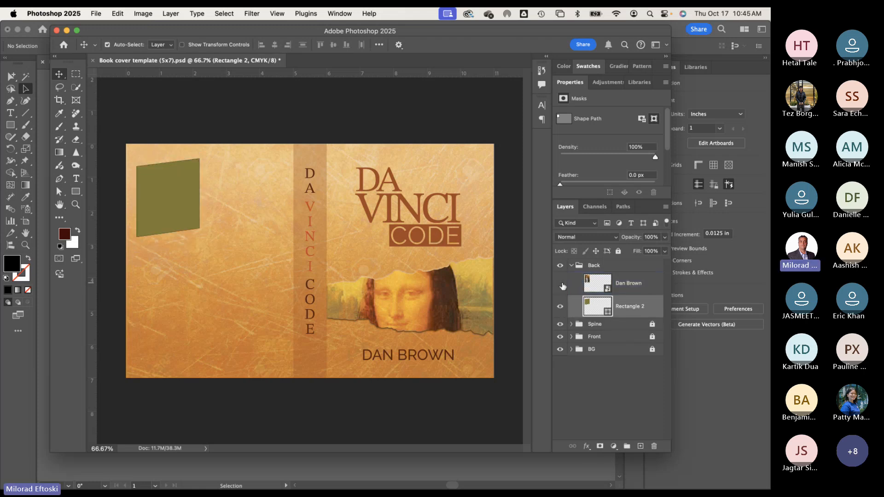
click(561, 284)
click(561, 284)
click(561, 285)
click(562, 285)
click(559, 286)
click(559, 285)
click(559, 286)
click(559, 287)
click(559, 286)
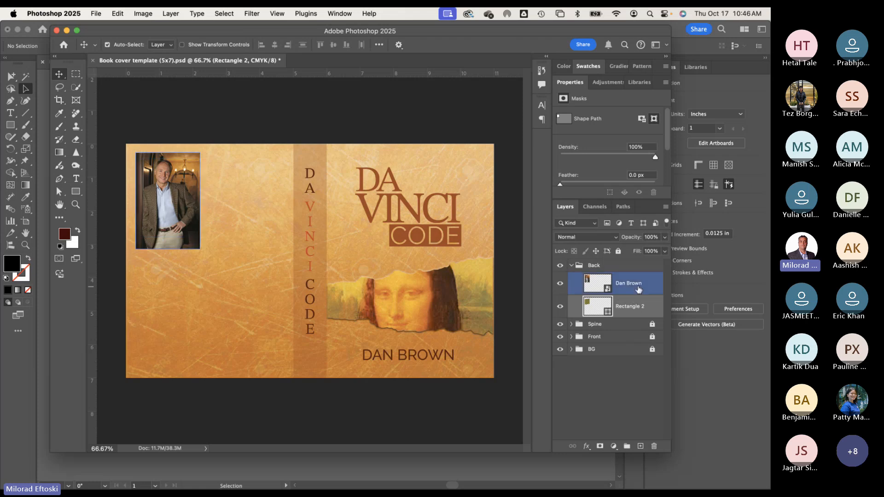
Step: Clip the Dan Brown photo layer to the slanted Rectangle 2 shape with a clipping mask
drag(639, 290, 637, 291)
alt+click(638, 291)
click(637, 292)
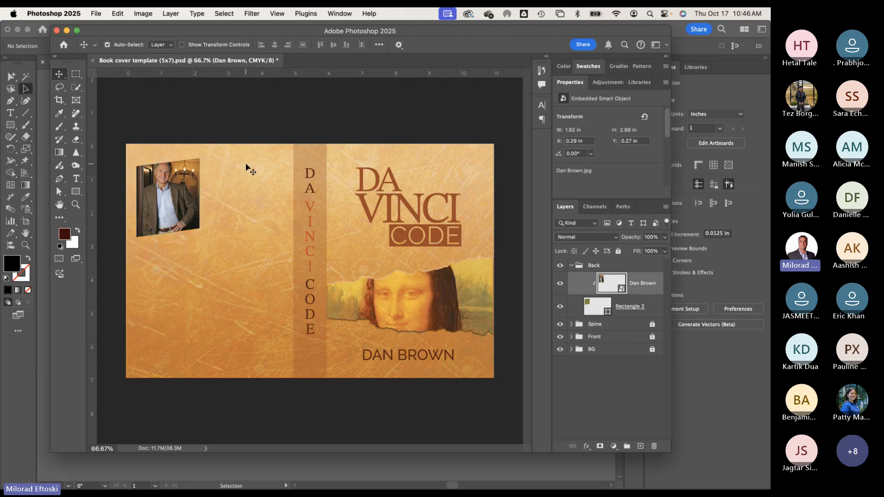
Step: Nudge the clipped author photo vertically inside the slanted shape to Y 0.42 in
key(shift+Down)
key(shift+Down)
key(shift+Up)
key(shift+Up)
key(shift+Up)
key(shift+Down)
key(shift+Down)
key(shift+Down)
key(shift+Down)
key(shift+Down)
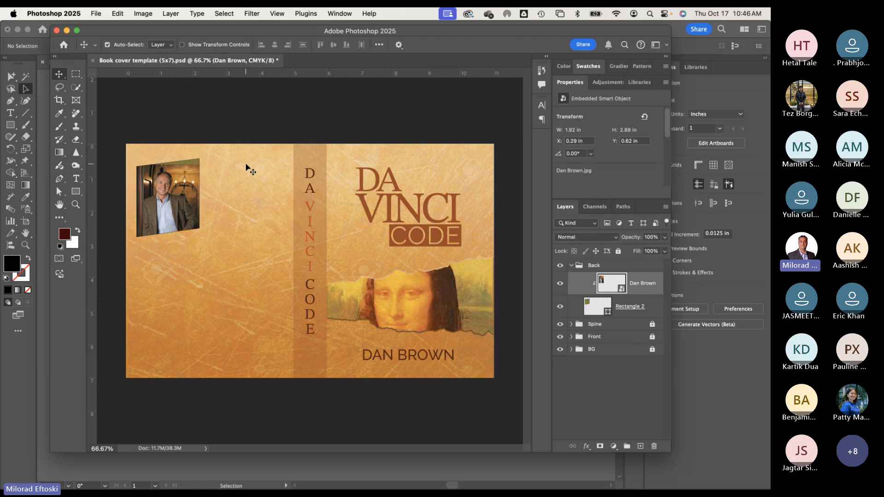
key(shift+Down)
key(shift+Down)
key(shift+Down)
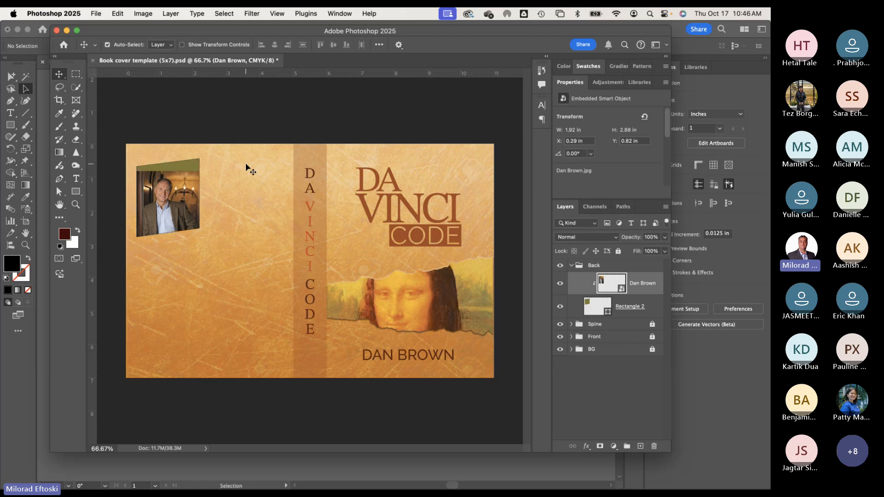
key(shift+Up)
key(shift+Up)
key(shift+Up)
key(shift+Up)
key(shift+Up)
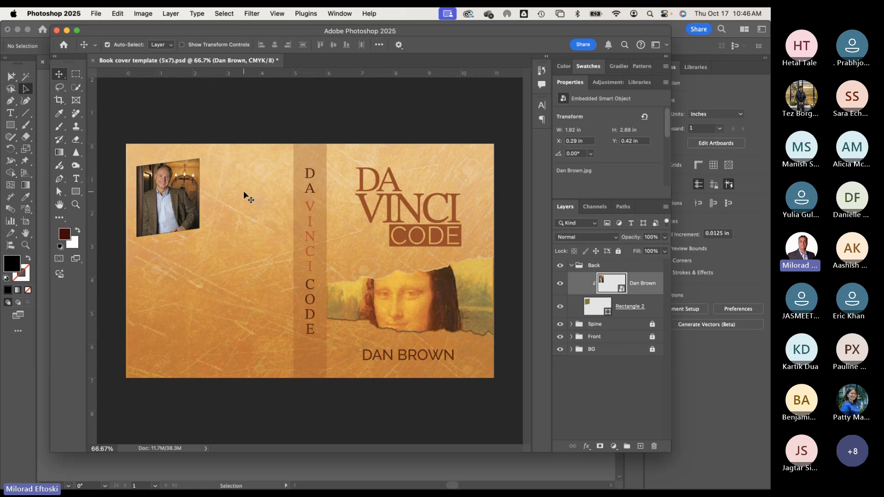
click(78, 178)
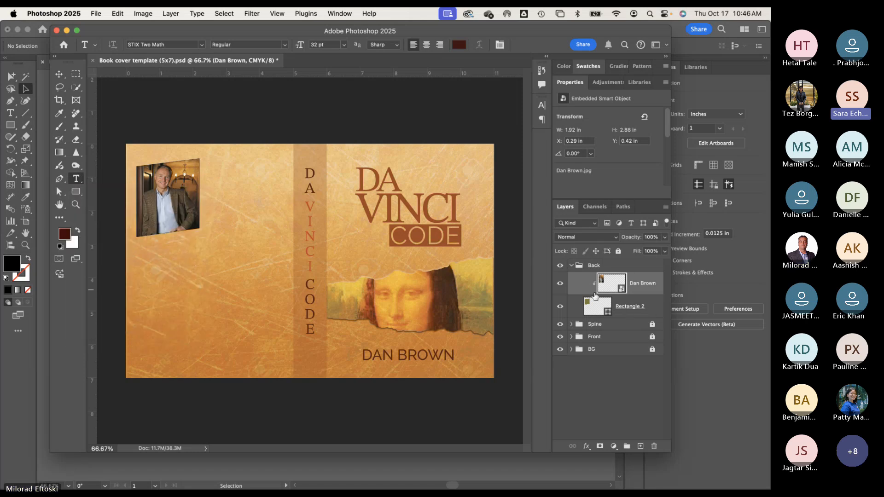
click(572, 269)
click(571, 269)
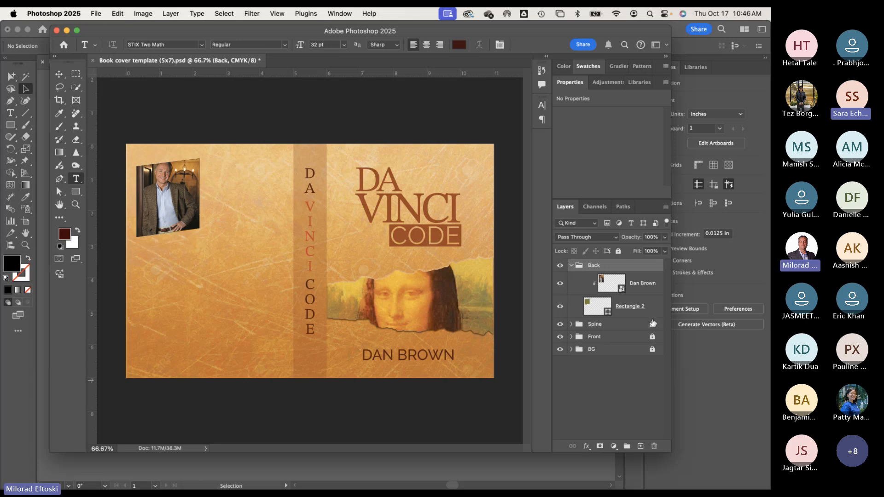
click(639, 285)
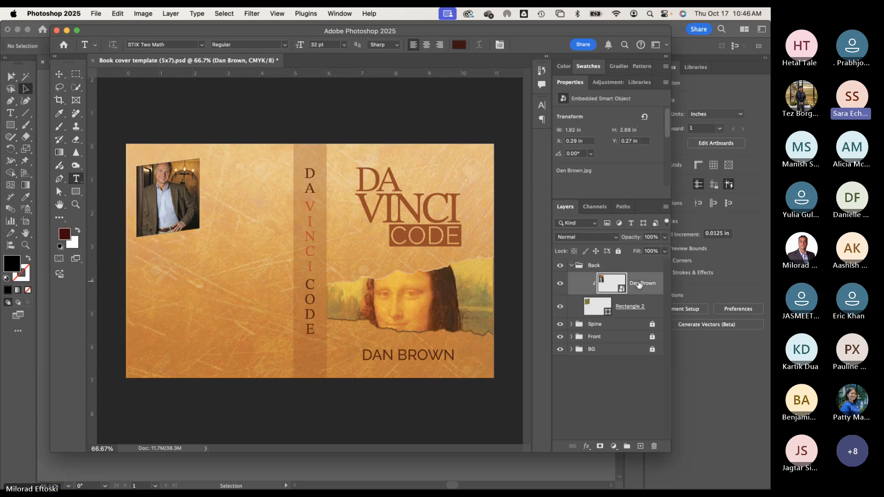
click(591, 382)
click(609, 286)
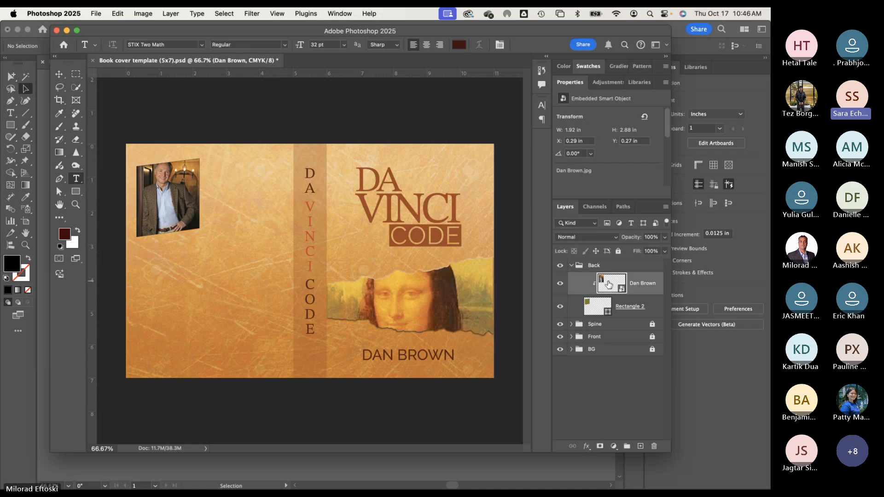
Step: Release the Dan Brown layer's clipping mask and create it again over Rectangle 2
alt+click(641, 296)
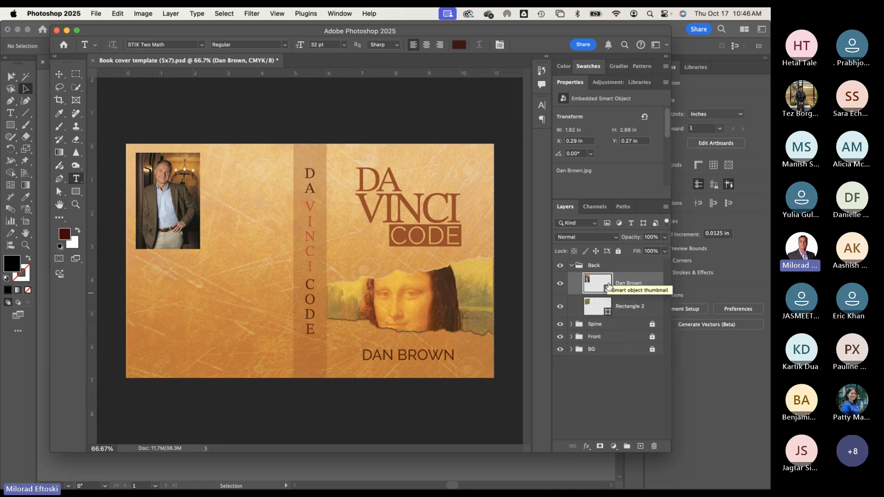
right_click(651, 290)
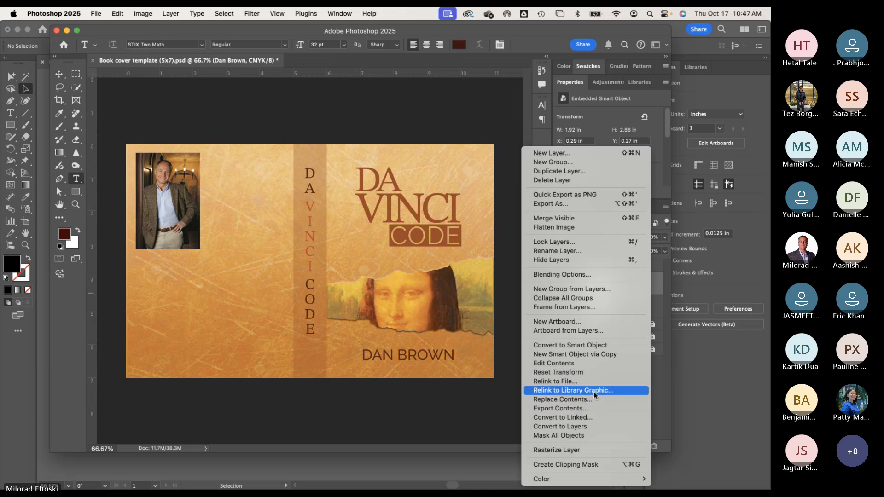
click(579, 466)
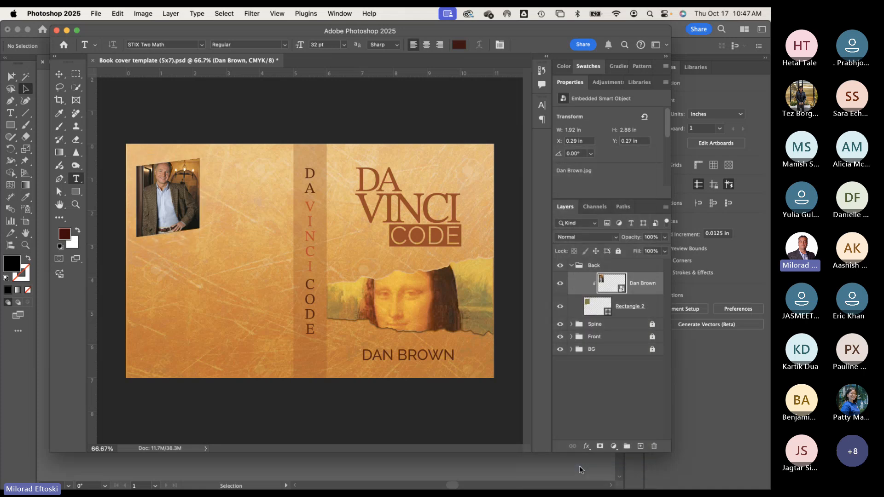
Step: Release and reapply the author photo's clipping mask twice more, ending with the photo clipped to the shape
right_click(610, 282)
click(598, 404)
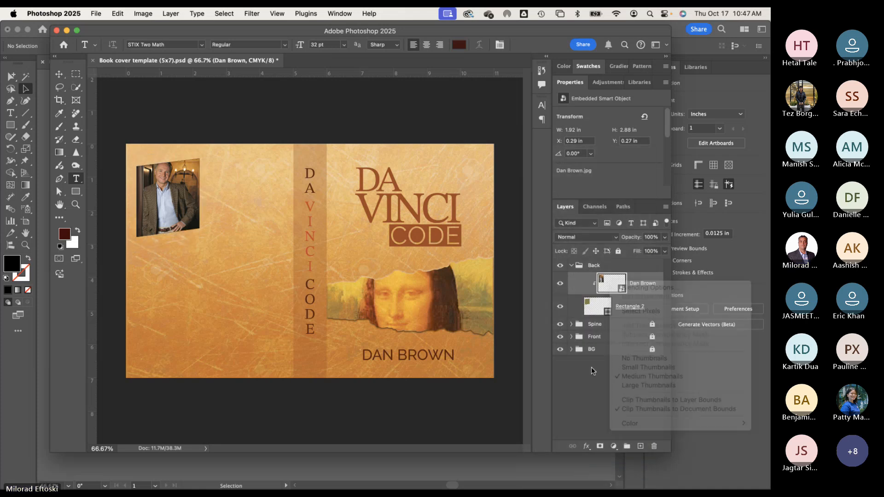
right_click(580, 278)
click(626, 464)
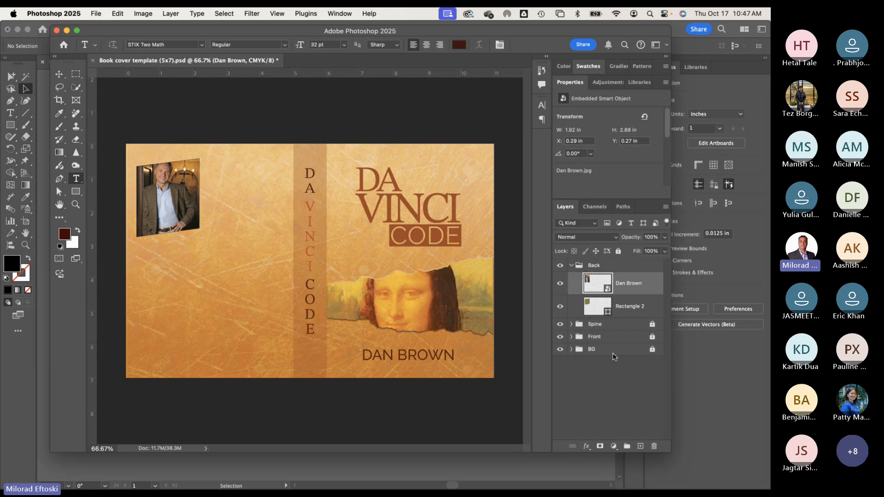
right_click(656, 289)
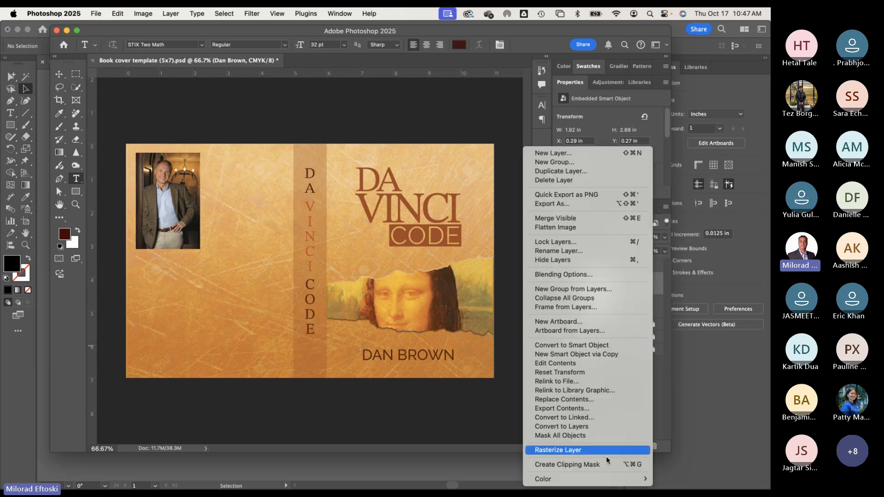
click(589, 465)
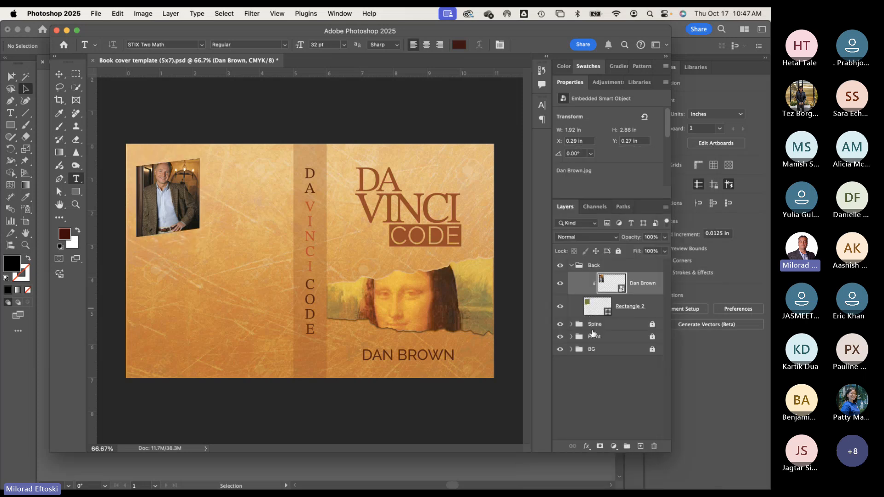
alt+click(635, 292)
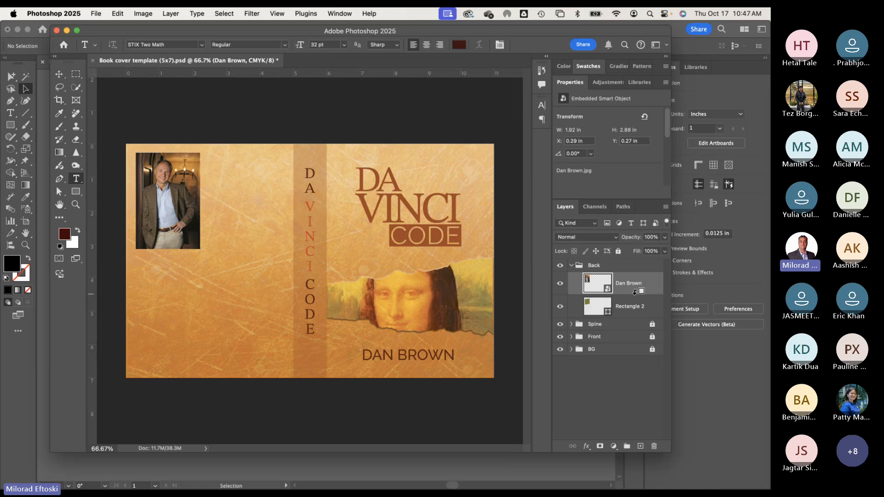
alt+click(636, 292)
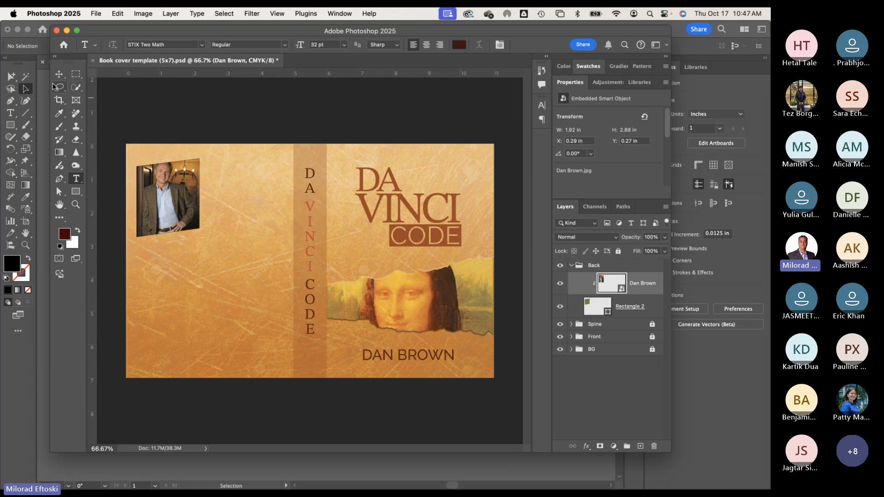
Step: Nudge the clipped author photo down within the slanted shape to Y 0.46 in
key(v)
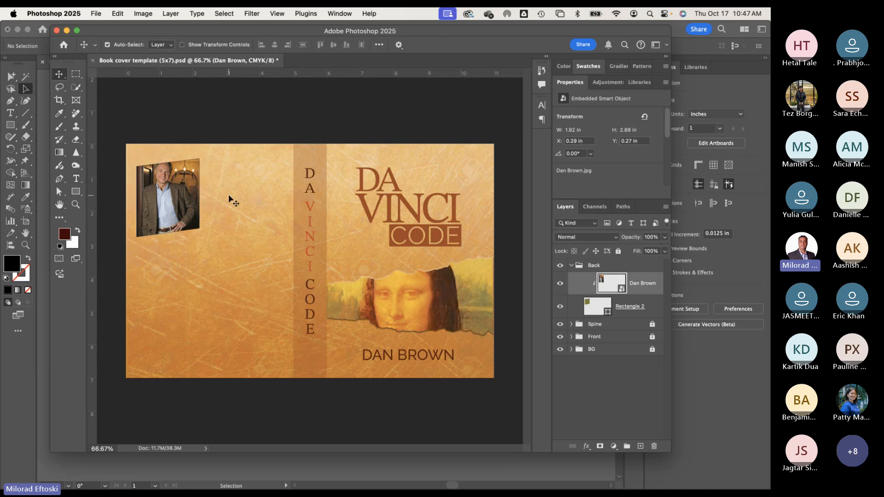
key(Down)
key(Down)
key(Down)
key(Down)
key(Down)
key(Down)
key(Down)
key(Down)
key(Down)
key(Down)
key(Down)
key(Down)
key(Down)
key(Down)
key(Down)
key(Down)
key(Down)
key(Down)
key(Down)
key(Down)
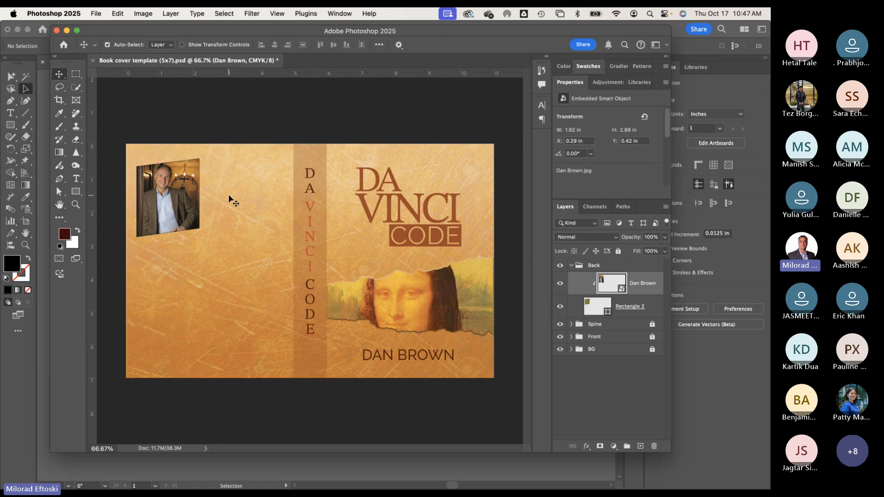
key(Up)
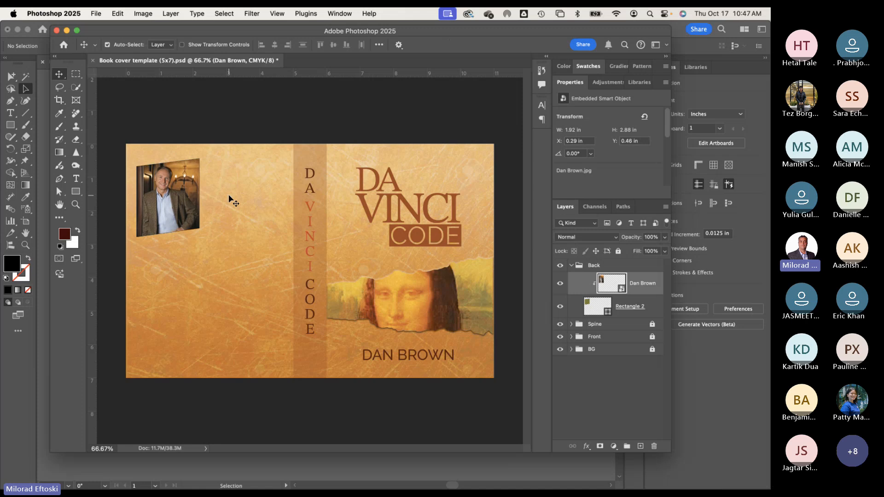
Step: Reshape Rectangle 2 around the photo by pulling its lower-right corner point inward and raising its upper-left corner point slightly
click(59, 190)
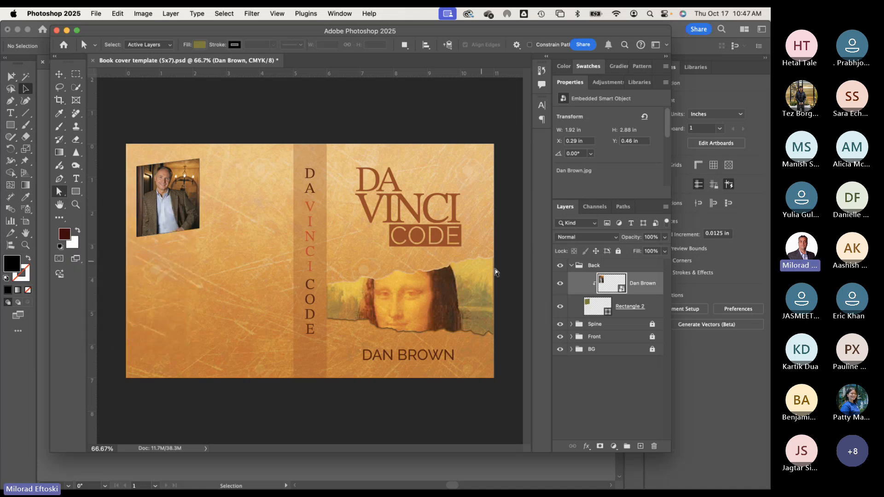
click(582, 304)
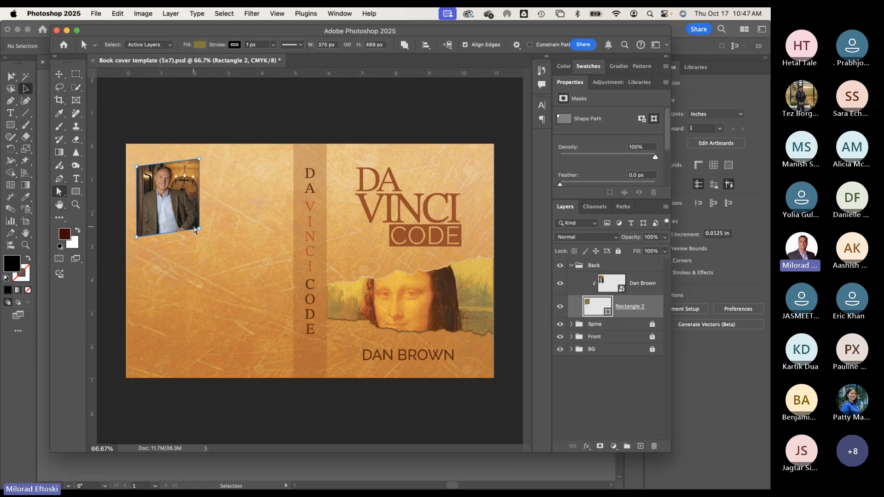
mouse_move(199, 229)
mouse_down()
mouse_move(224, 226)
mouse_move(191, 219)
mouse_up()
click(224, 237)
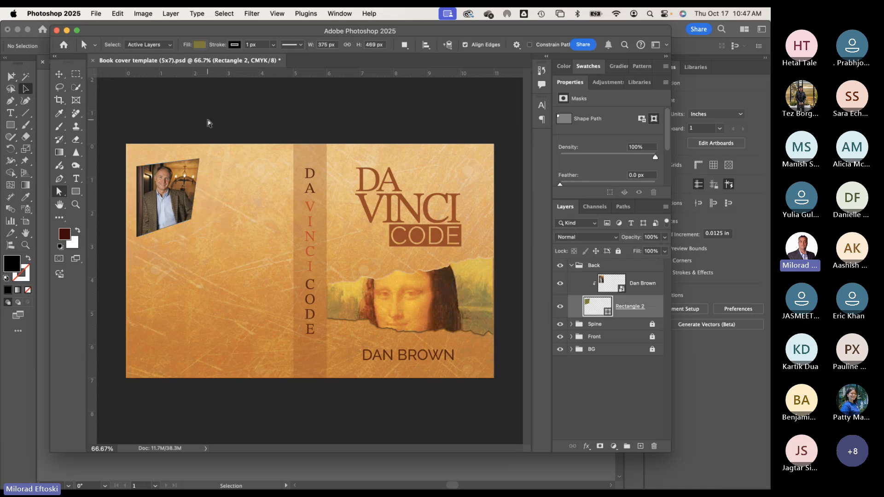
click(191, 221)
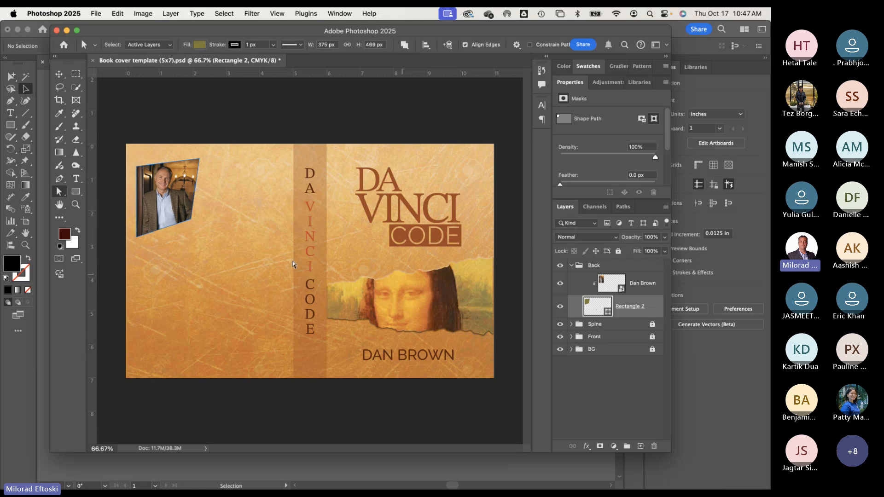
click(194, 225)
drag(194, 223, 193, 223)
drag(136, 166, 137, 163)
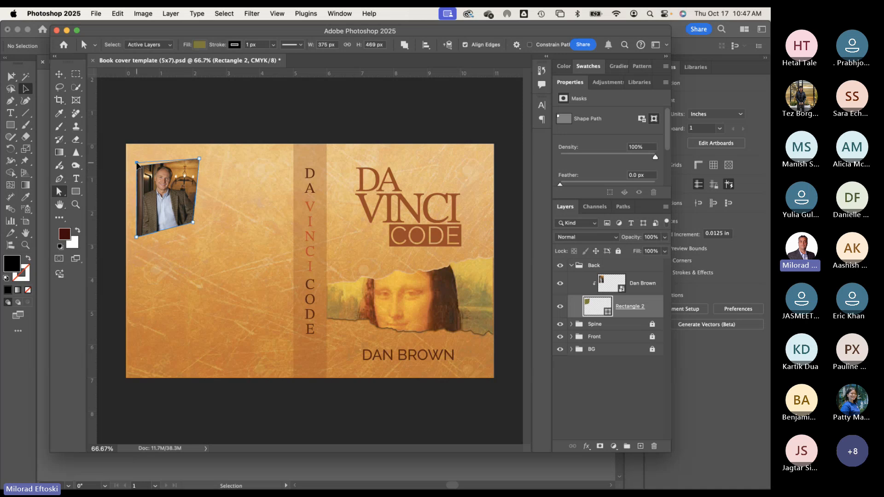
Step: Deselect the photo's shape, switch to Illustrator, and delete the spare "DA" text below the title artwork
click(193, 128)
click(76, 179)
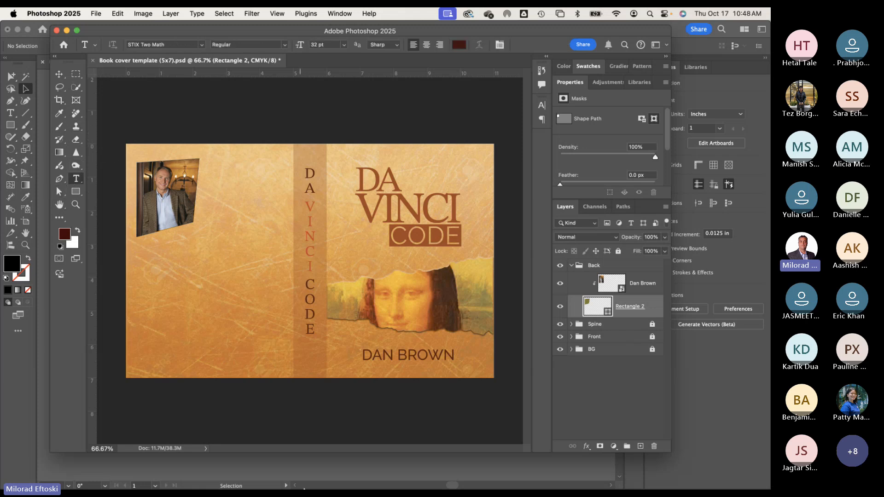
click(409, 482)
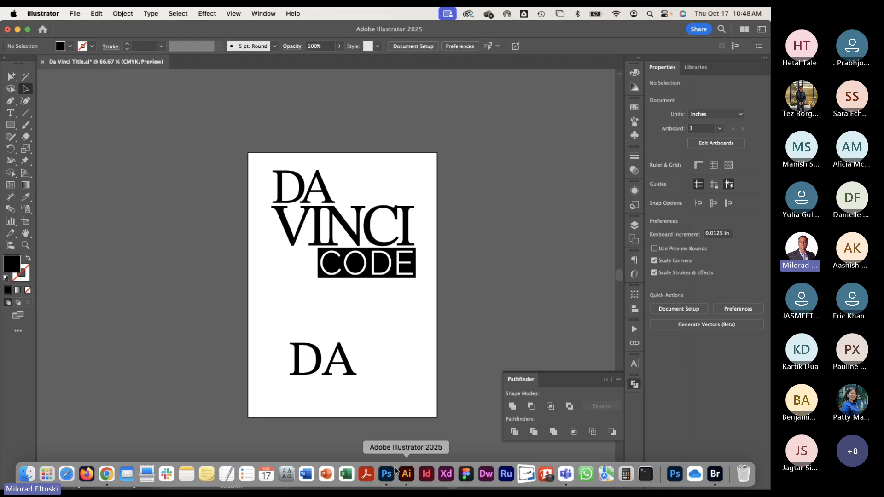
click(304, 353)
key(BackSpace)
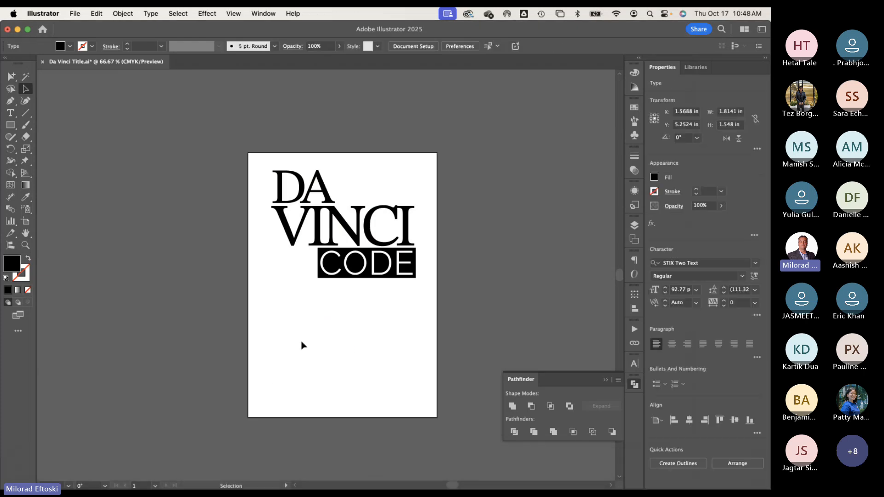
Step: Draw a black rectangle about 1.60 by 1.67 in below the title and shift it slightly up and left
click(10, 125)
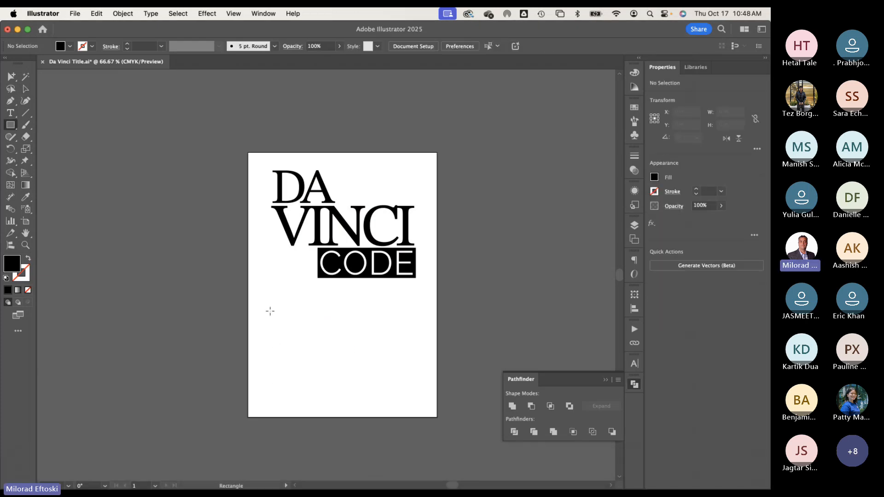
drag(269, 311, 330, 375)
click(26, 89)
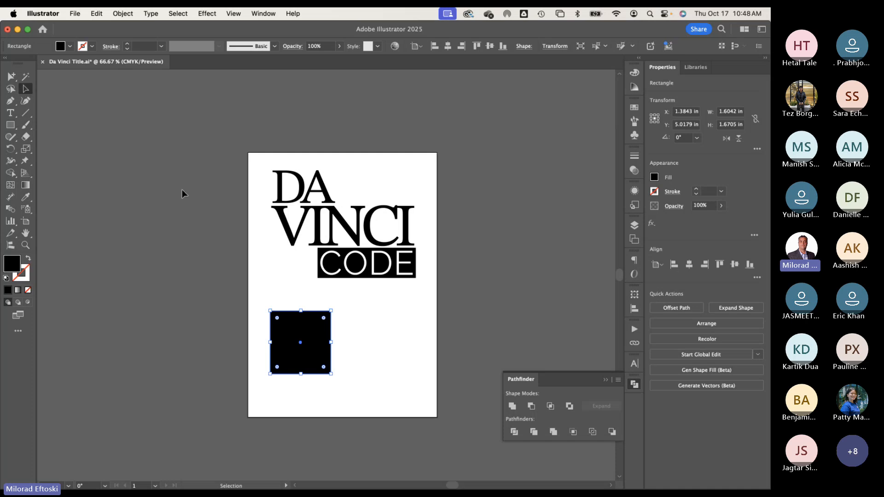
click(184, 194)
drag(313, 337, 305, 325)
click(172, 277)
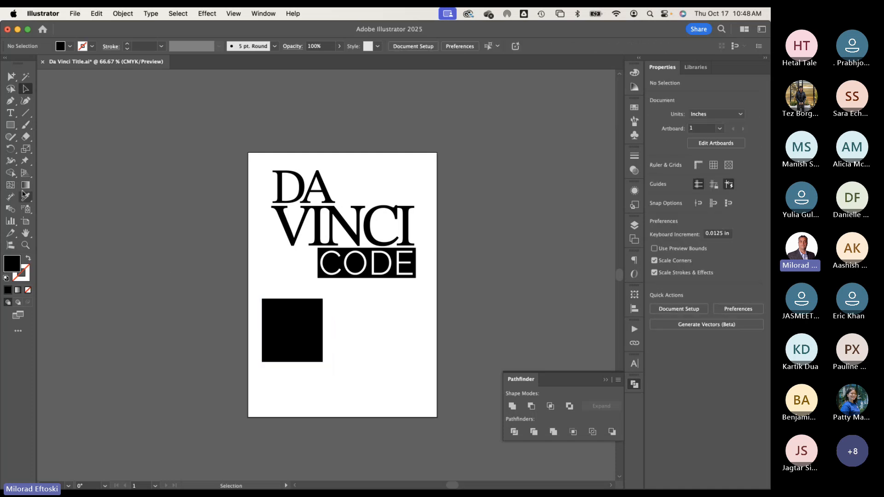
Step: Add an area of placeholder text about 4.48 by 2.97 in across the black rectangle and shift it right
click(10, 113)
drag(251, 291, 422, 404)
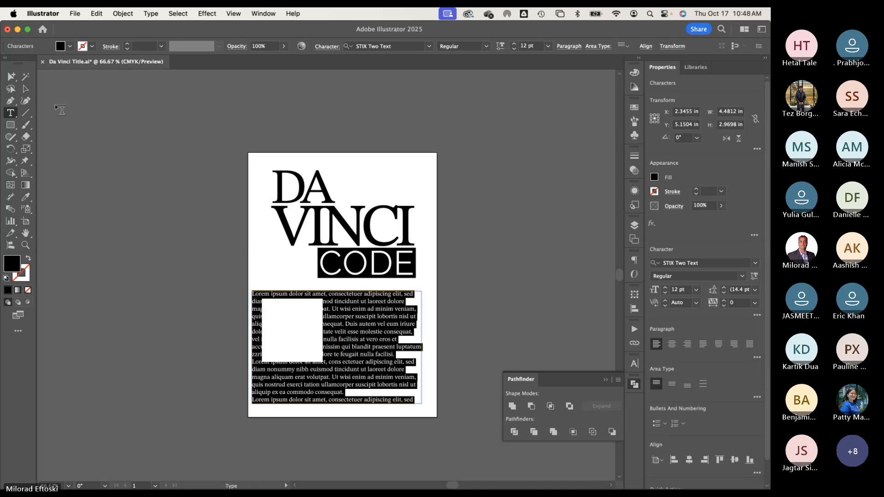
click(26, 89)
click(152, 198)
drag(309, 326, 349, 333)
Step: Fill the rectangle overlapping the placeholder text with red
click(266, 325)
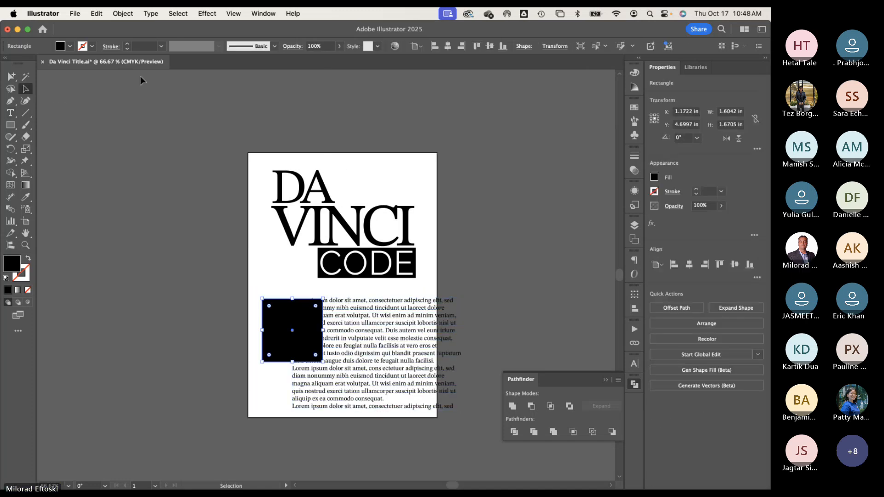
click(69, 46)
click(33, 87)
Step: Bring the red rectangle to the front and arrange it and the text area so it covers the text's upper-left corner
mouse_move(369, 332)
mouse_down()
mouse_move(346, 326)
mouse_move(355, 327)
mouse_up()
click(263, 320)
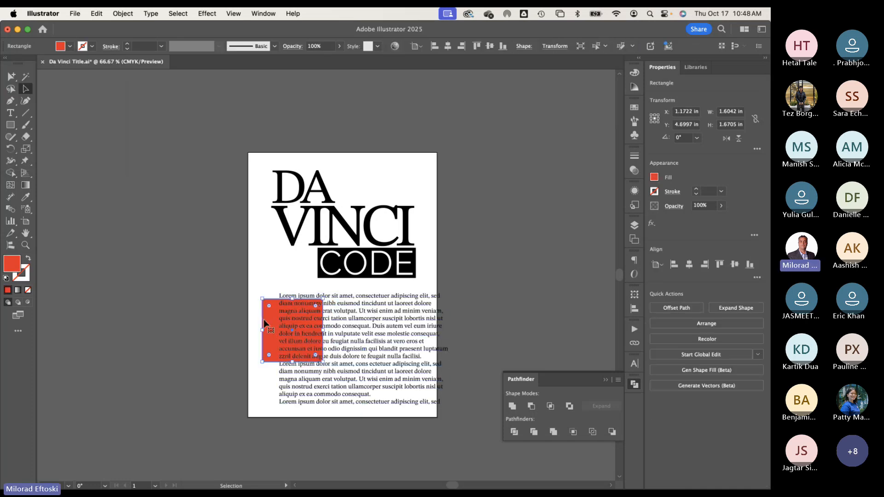
key(super+shift+bracketright)
drag(295, 340, 309, 334)
click(249, 324)
drag(353, 364, 338, 364)
click(483, 353)
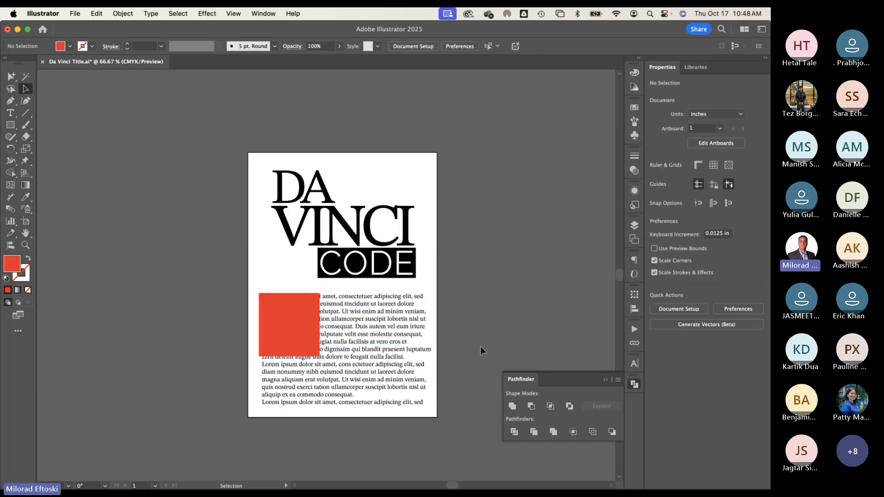
Step: Close the Pathfinder panel and make a text wrap with the red rectangle and the placeholder text area both selected
click(634, 384)
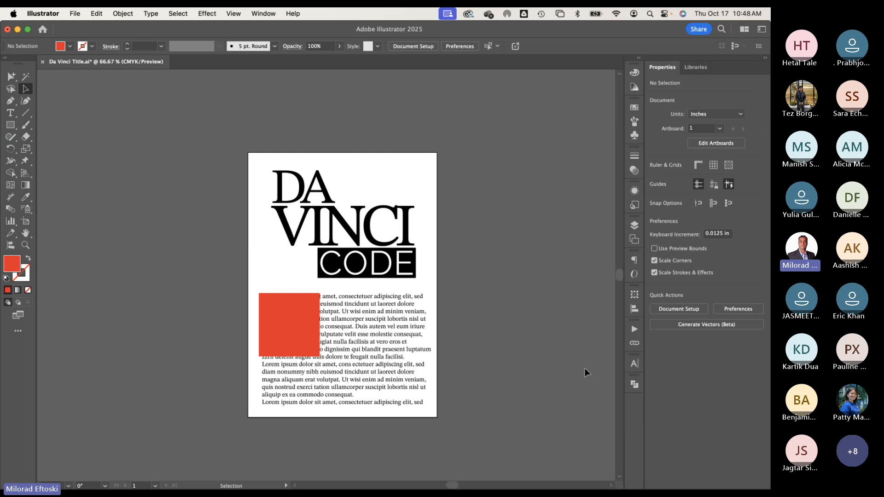
drag(234, 310, 345, 366)
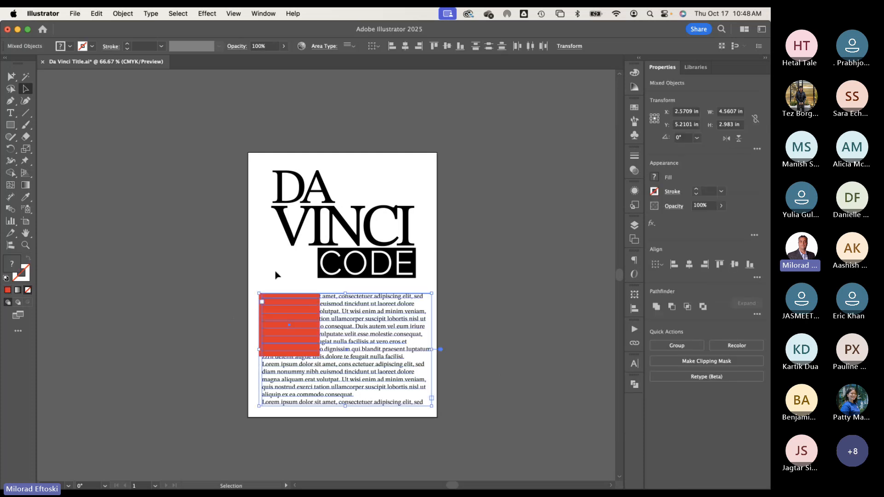
click(123, 13)
mouse_move(151, 13)
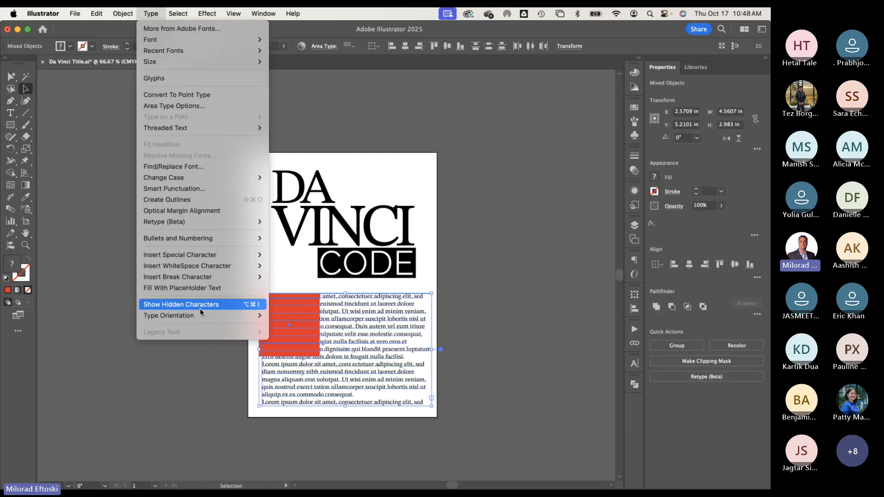
mouse_move(123, 14)
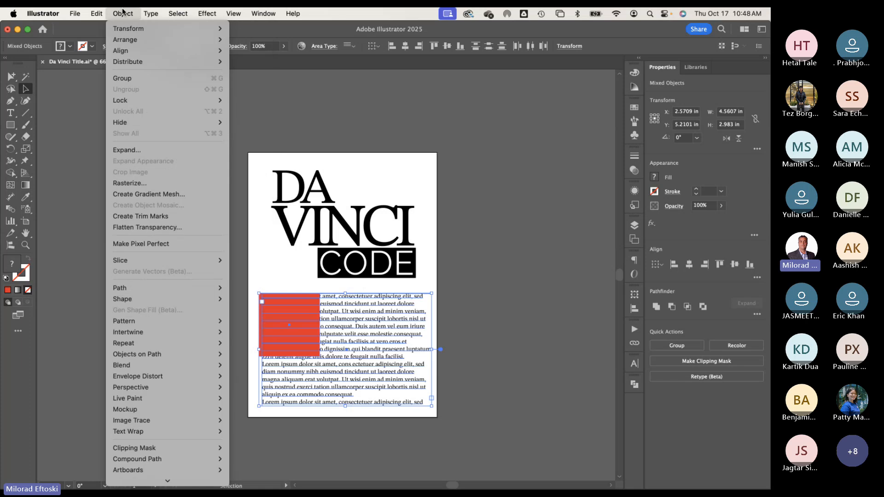
mouse_move(145, 432)
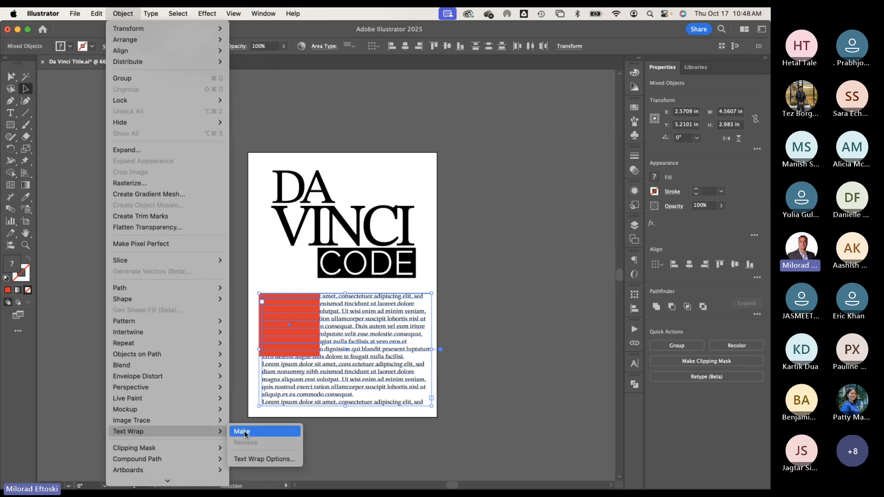
click(240, 433)
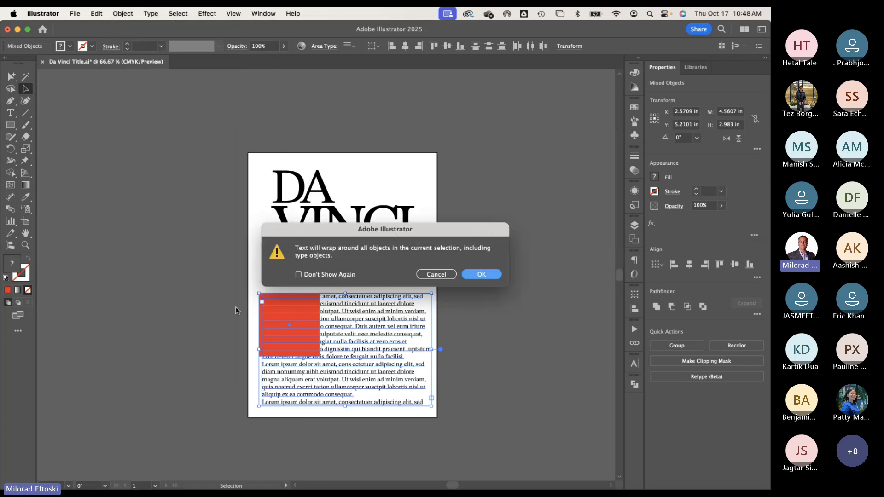
click(480, 274)
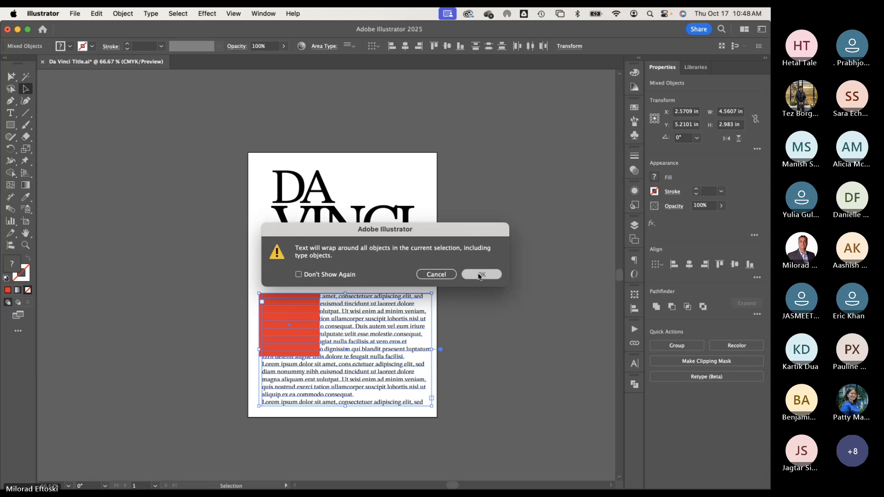
click(490, 292)
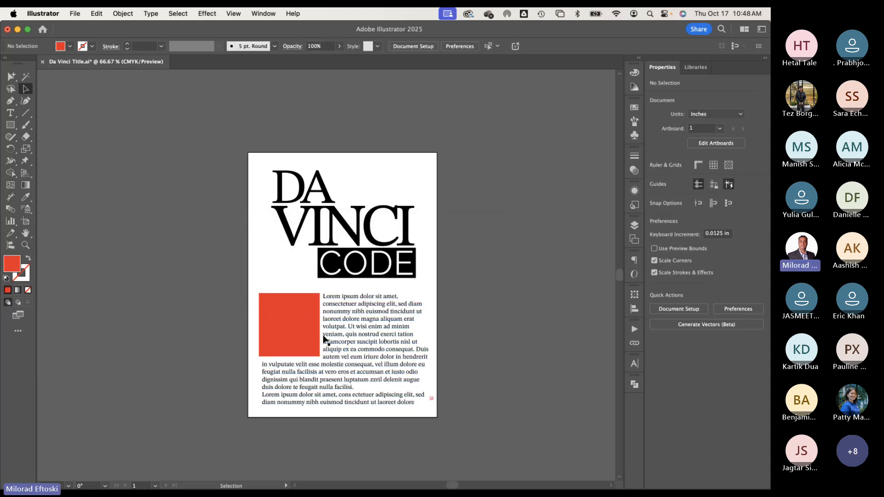
Step: Enlarge the wrapped text area to about 5.38 by 3.37 in by extending its lower-right corner, then deselect everything
click(390, 358)
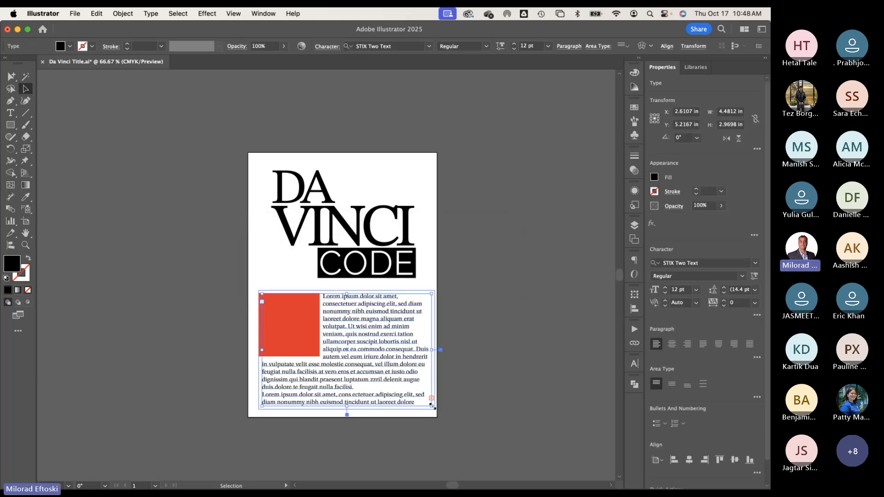
drag(432, 405, 503, 422)
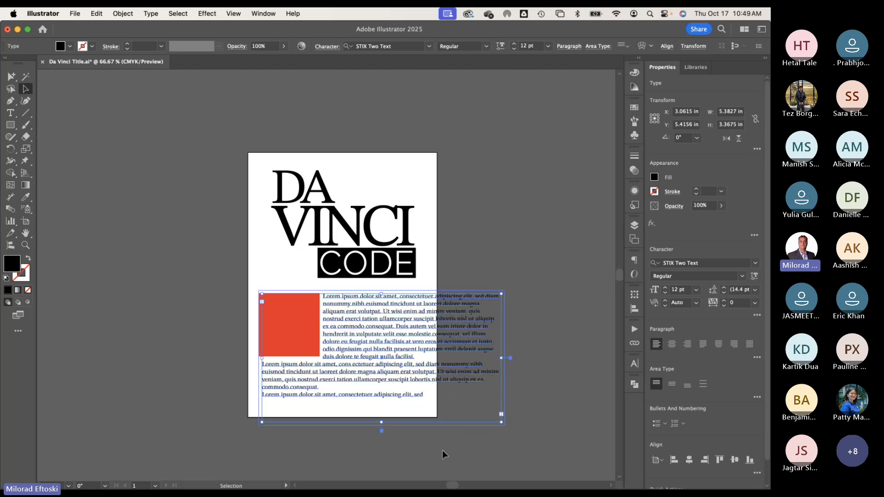
click(443, 451)
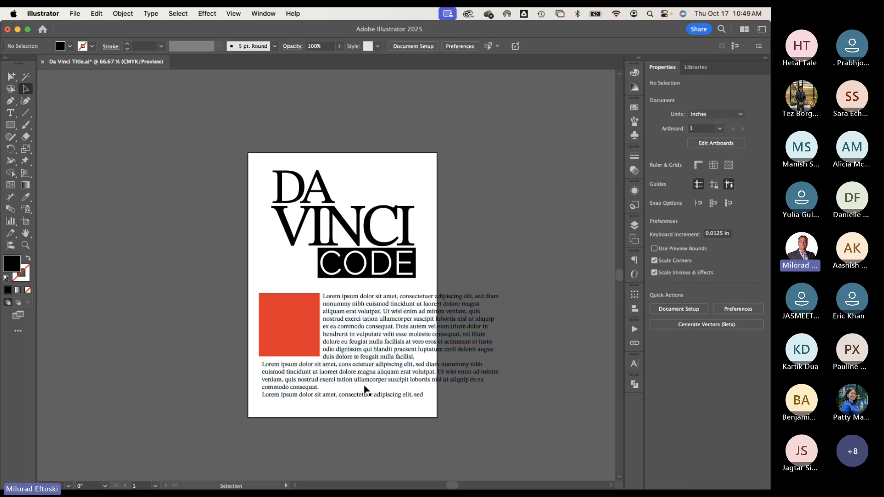
click(301, 297)
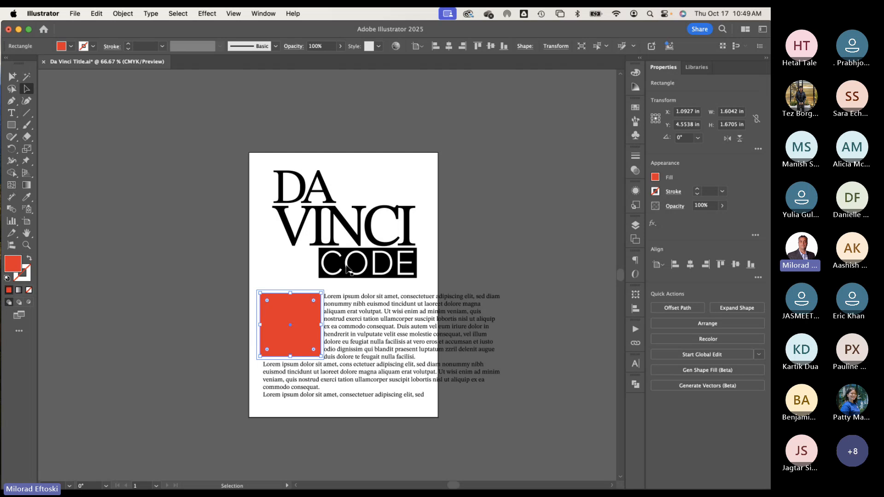
click(219, 283)
Step: Switch to Photoshop and draw a closed six-point Pen shape that follows the photo's slanted edges, extending to its right and below it
mouse_move(167, 481)
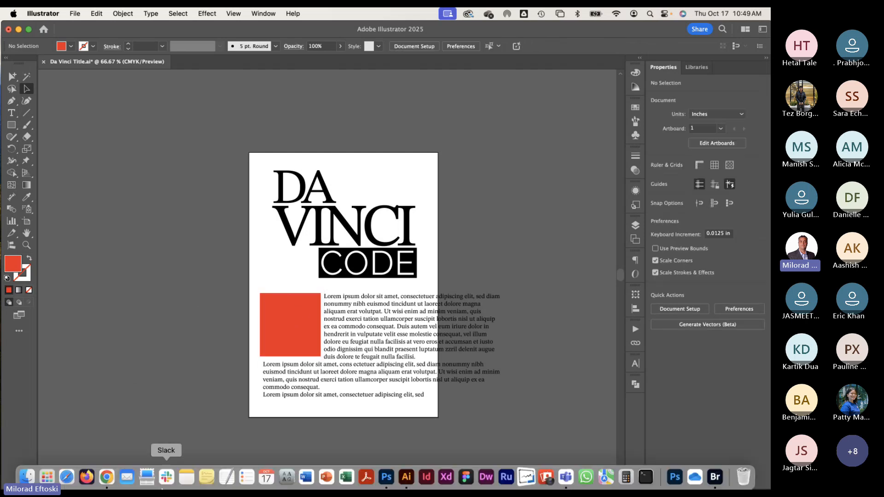
click(386, 474)
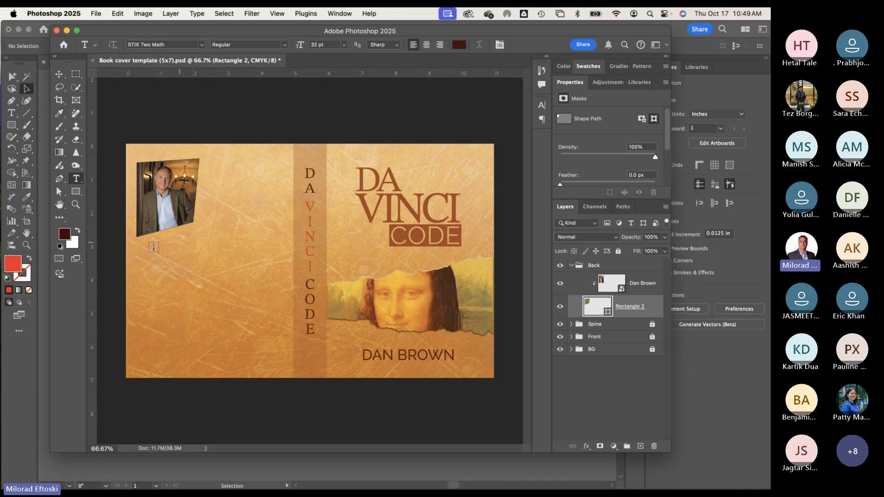
click(59, 179)
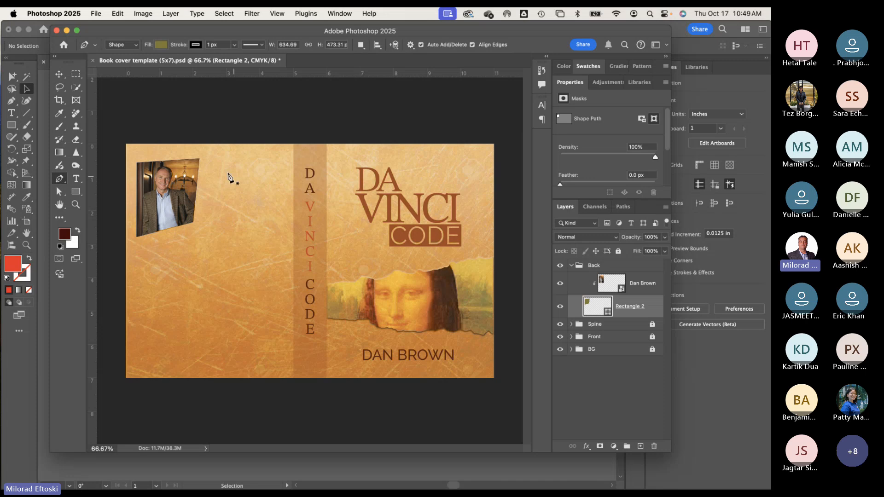
click(205, 159)
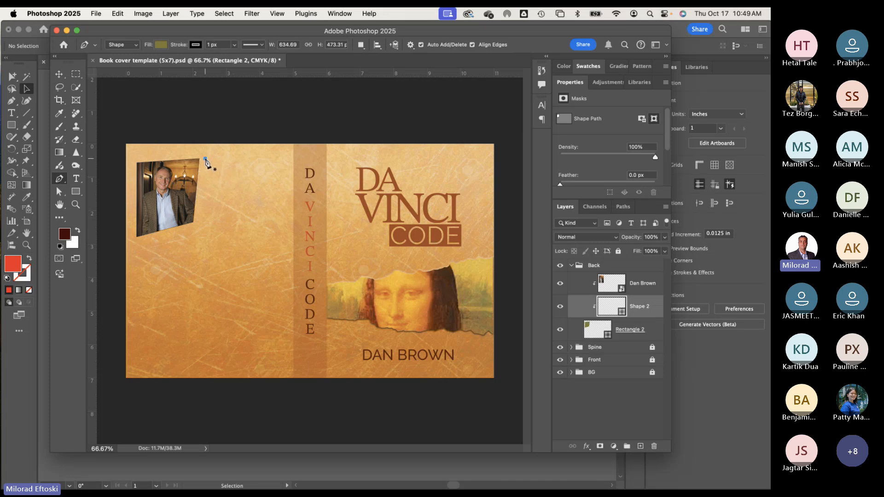
click(200, 223)
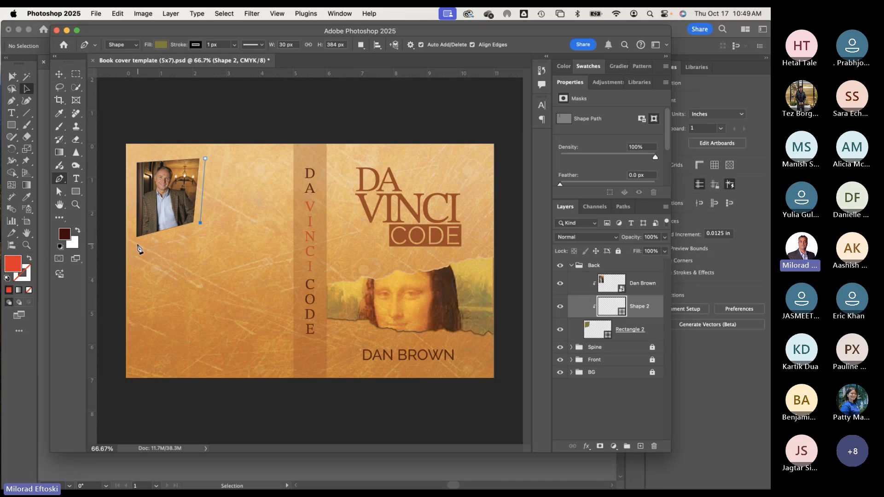
click(138, 244)
click(137, 292)
click(277, 292)
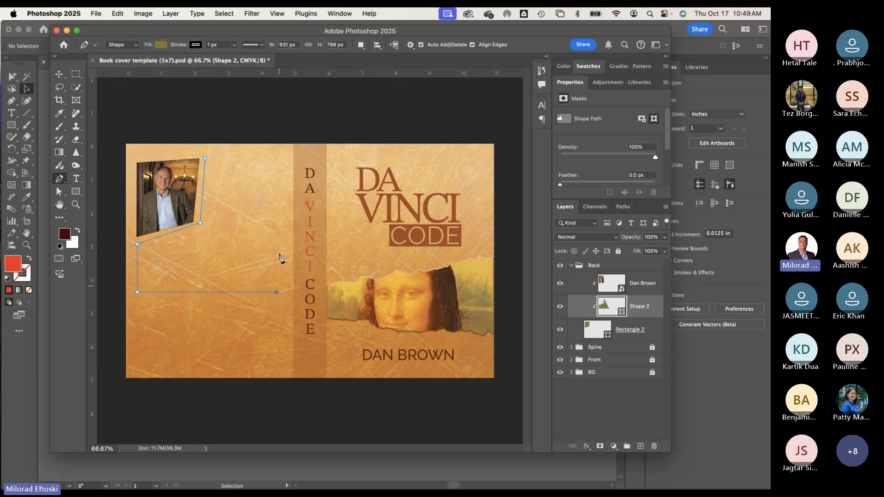
click(277, 159)
click(205, 158)
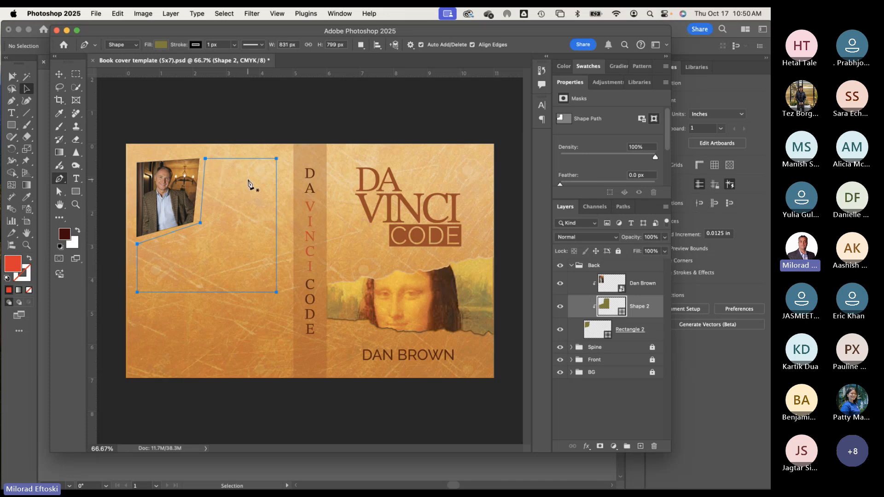
Step: Create a text layer inside the new pen shape, replace its placeholder with pasted text, commit it, and deselect the layer
click(77, 180)
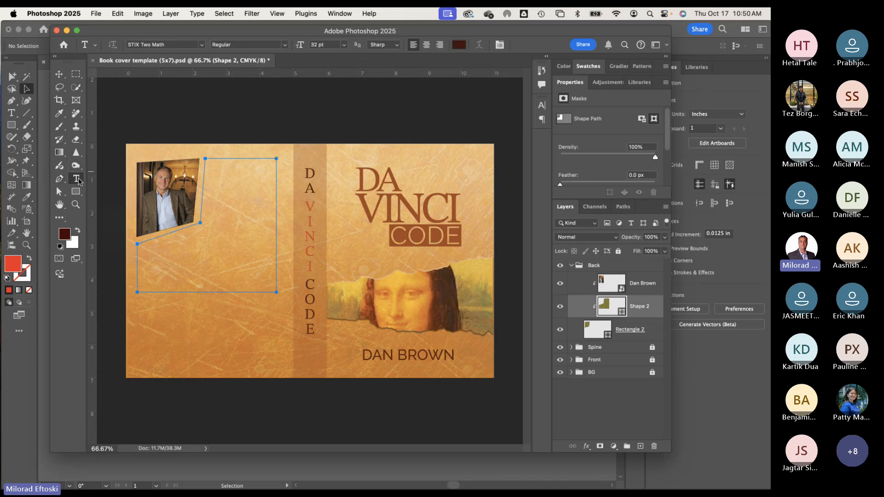
click(213, 166)
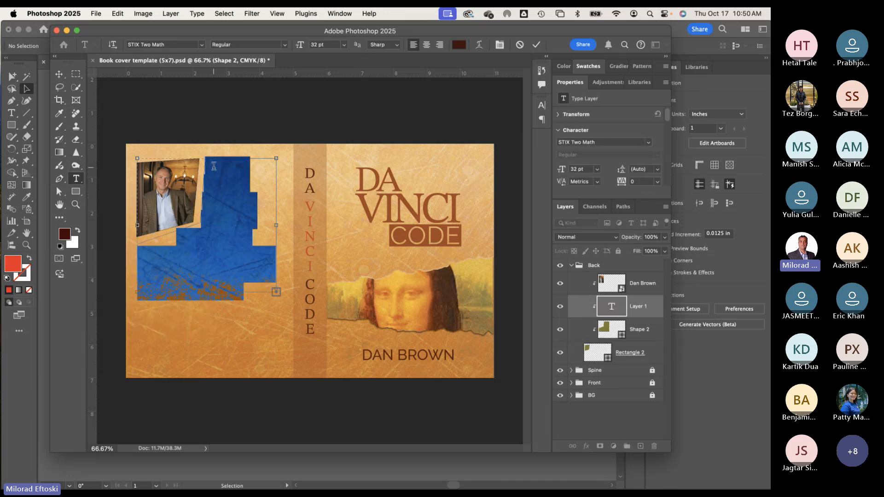
key(BackSpace)
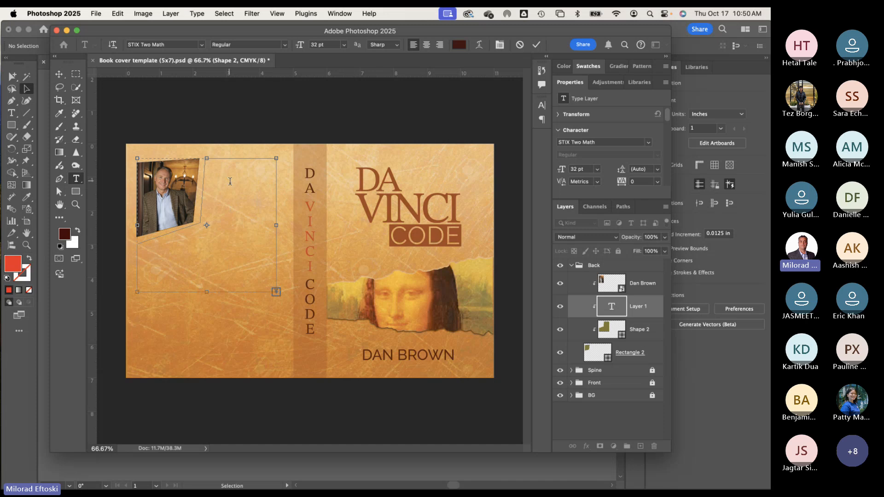
key(super+a)
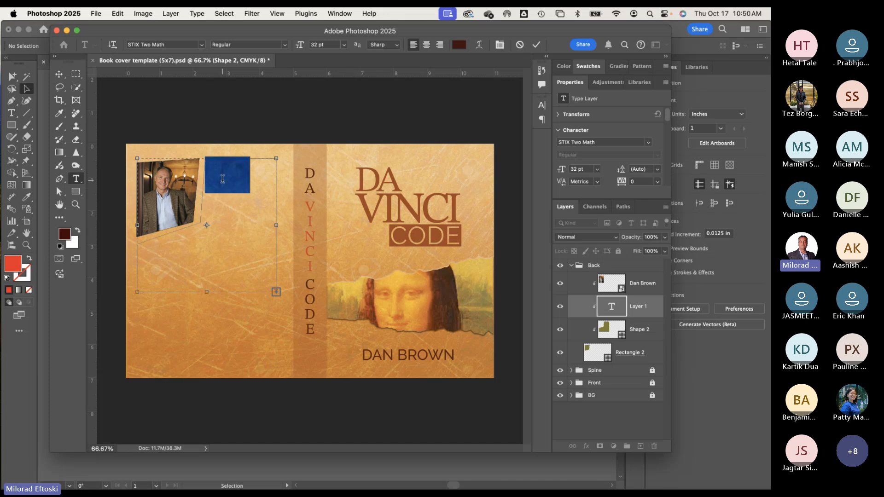
key(super+v)
key(super+Return)
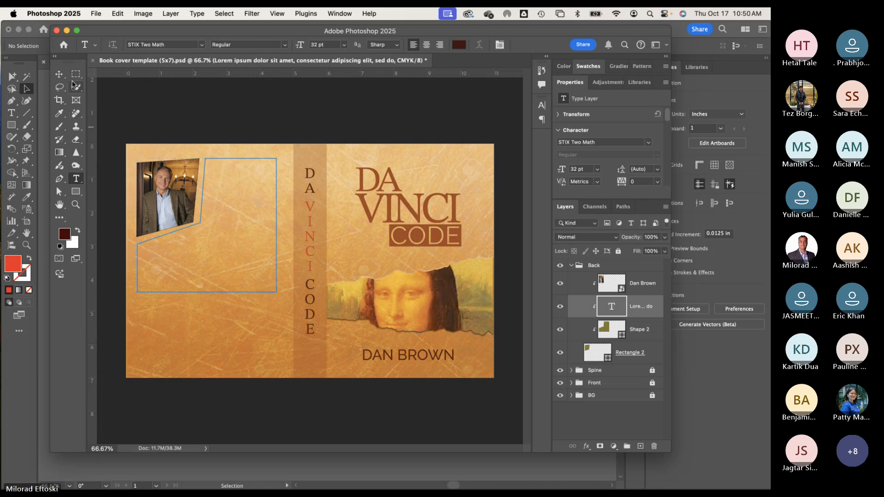
click(58, 74)
click(207, 229)
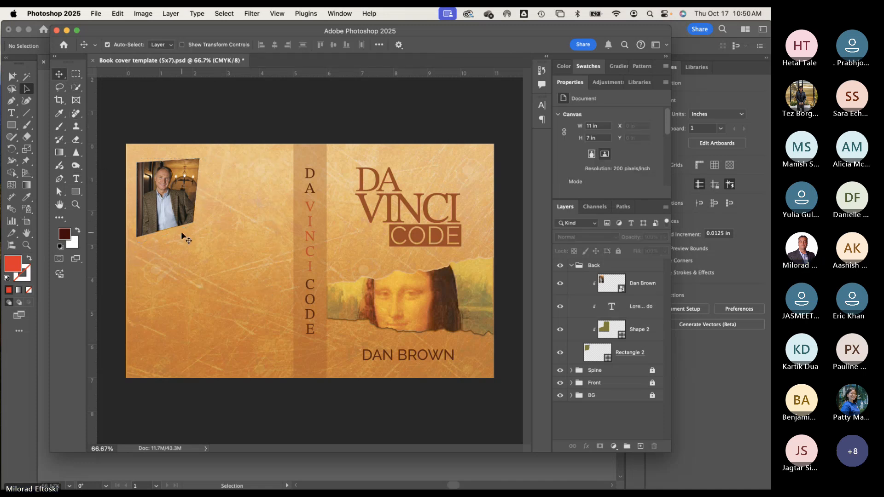
Step: Move the Shape 2 layer above the Dan Brown photo layer, release it from the clipping mask, and deselect it
click(606, 281)
click(613, 331)
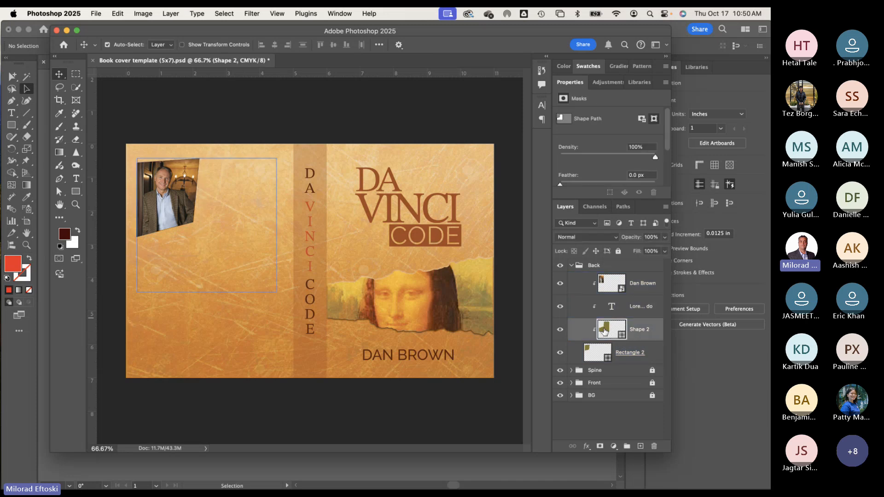
drag(607, 334, 595, 273)
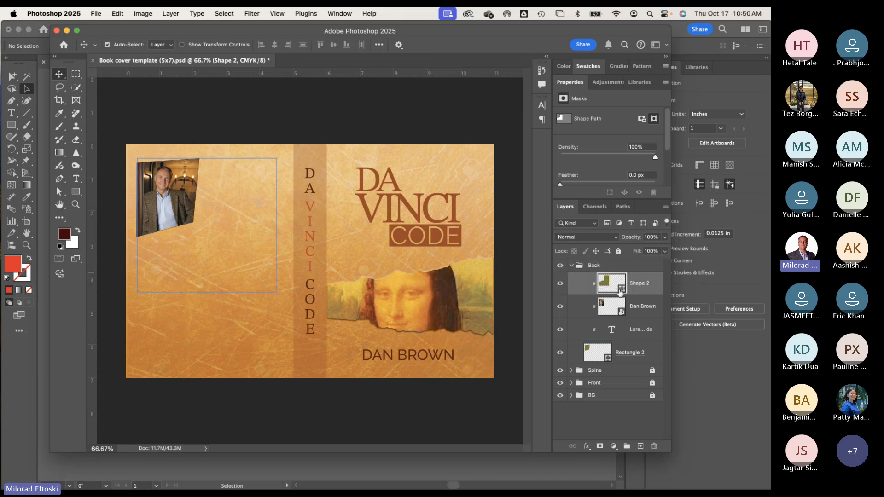
alt+click(621, 295)
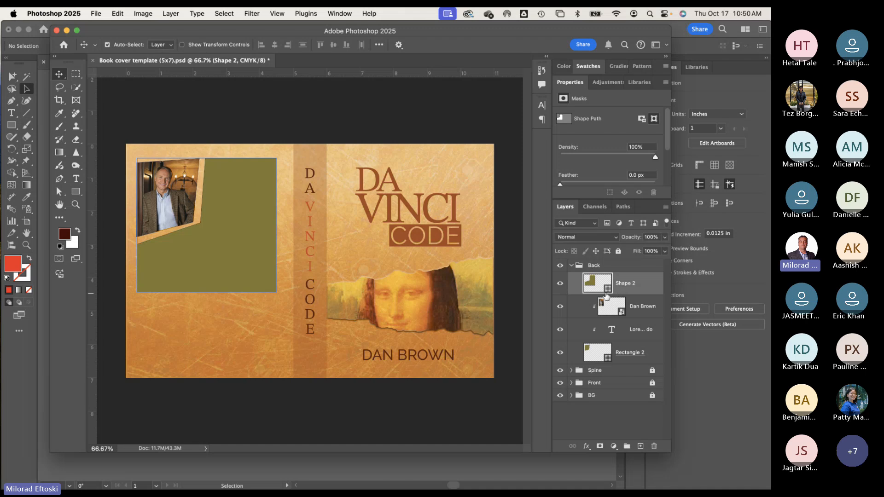
click(560, 283)
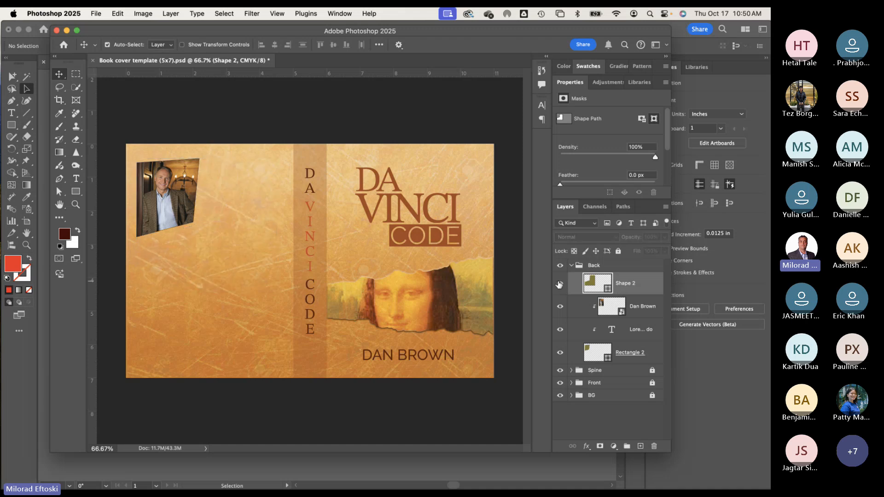
click(560, 284)
click(610, 418)
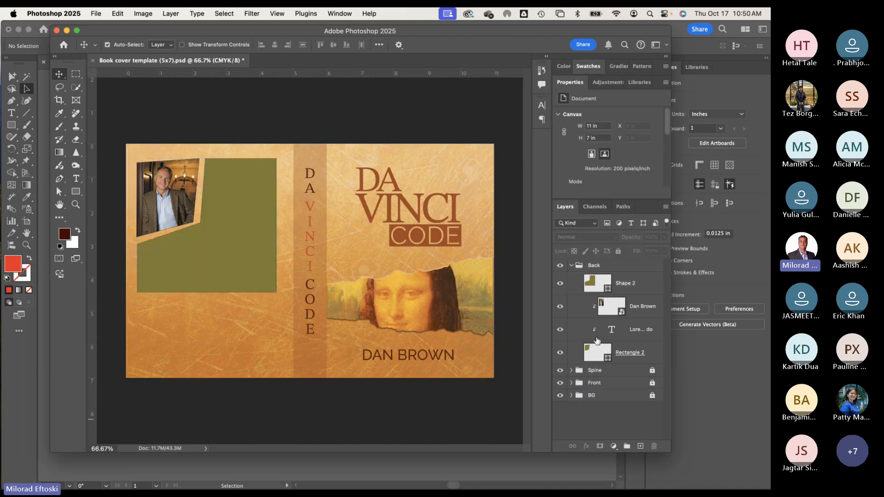
Step: Delete the Lorem ipsum text layer clipped above Rectangle 2
click(560, 306)
click(558, 311)
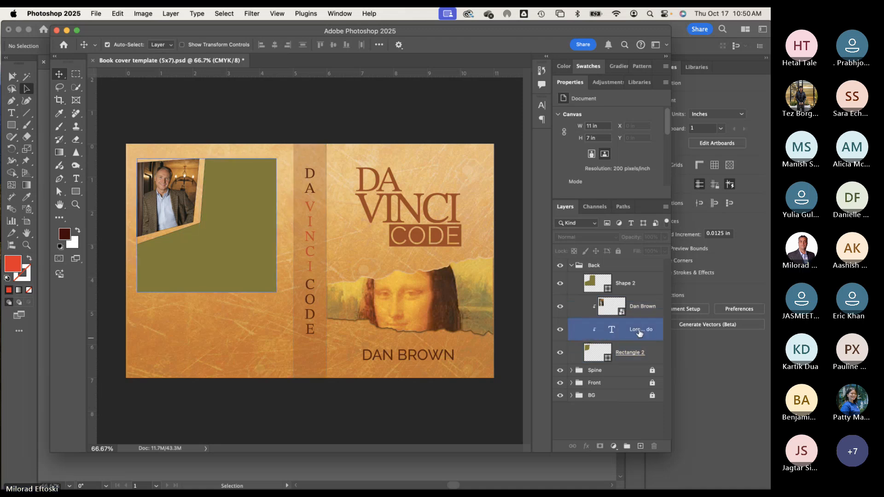
drag(638, 336, 654, 445)
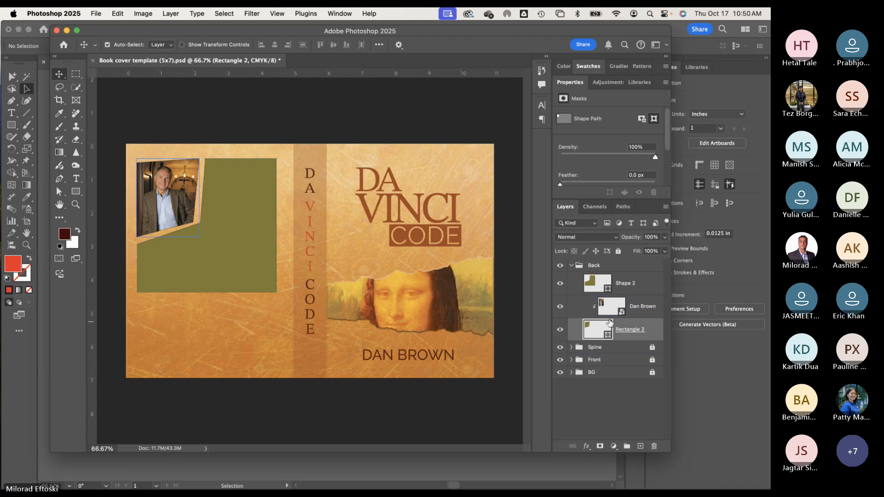
Step: Toggle the visibility of the Dan Brown photo and Rectangle 2 layers to check what each contributes
click(560, 308)
click(561, 308)
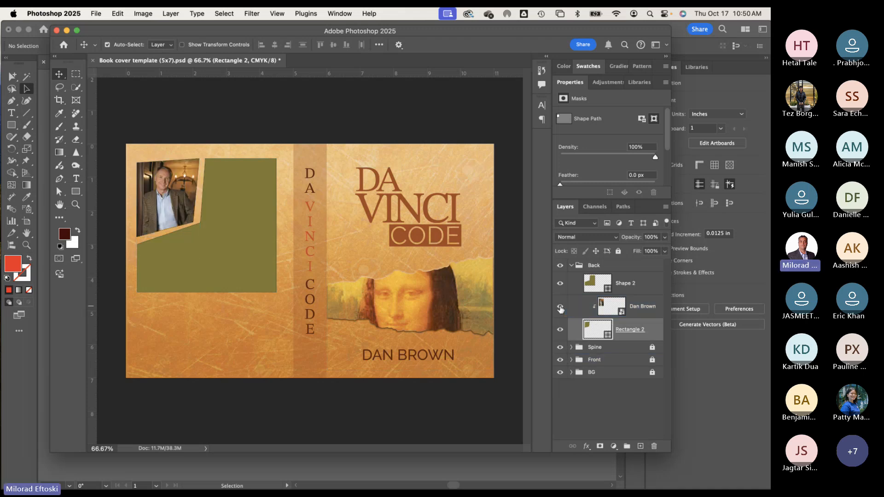
click(560, 308)
click(560, 308)
click(560, 330)
click(561, 329)
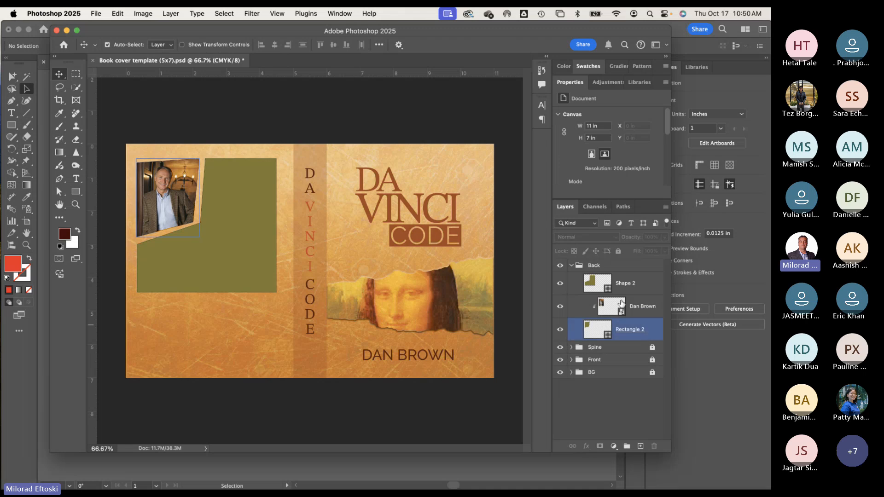
click(631, 285)
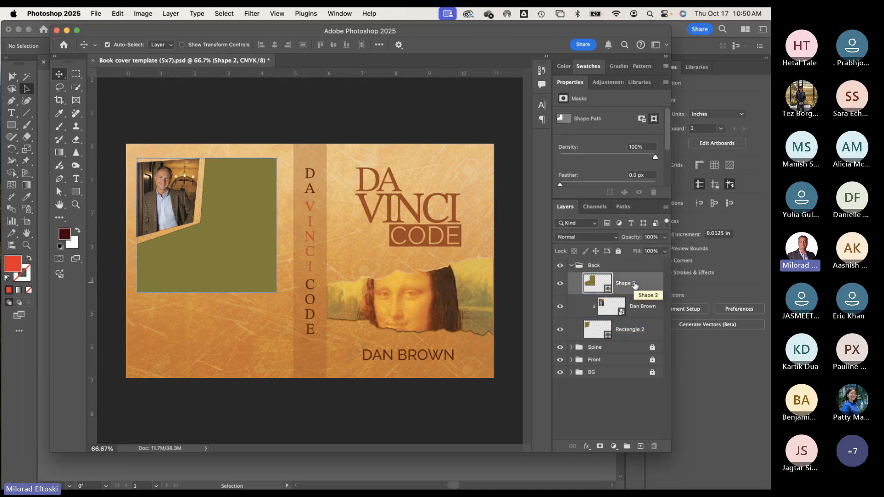
click(620, 396)
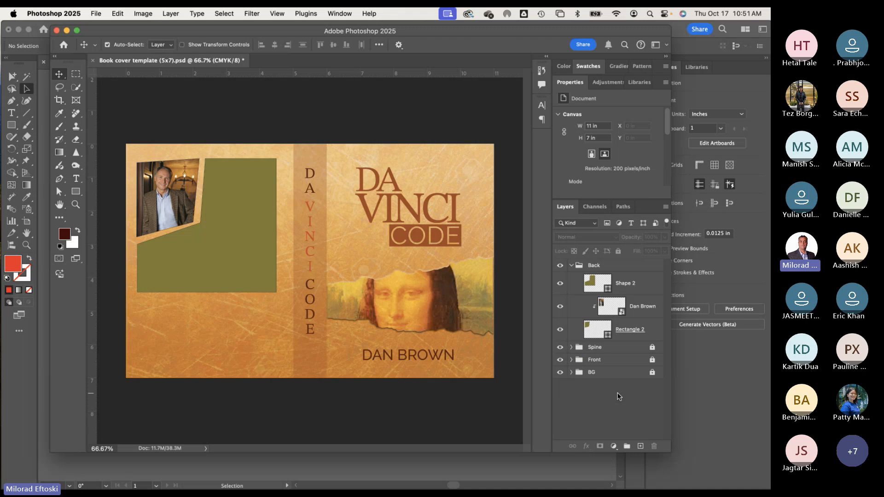
Step: Select Shape 2 and set the Type tool to Raleway Regular at 12 pt
click(236, 232)
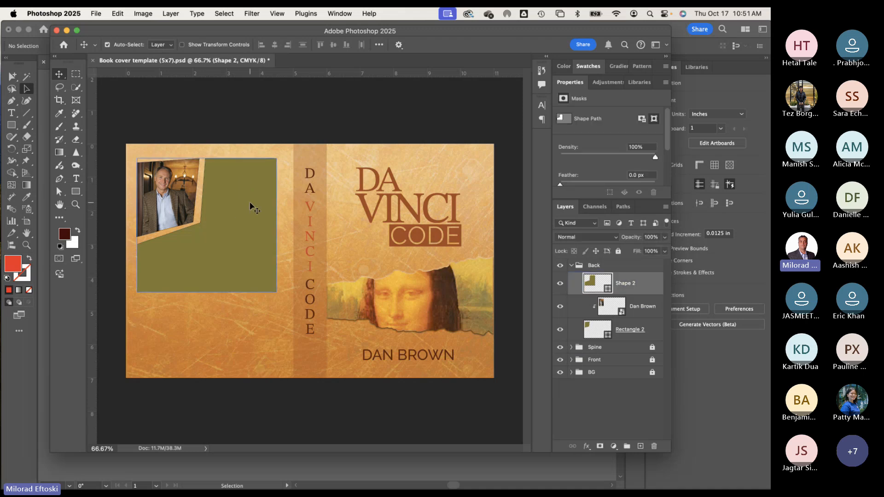
click(76, 179)
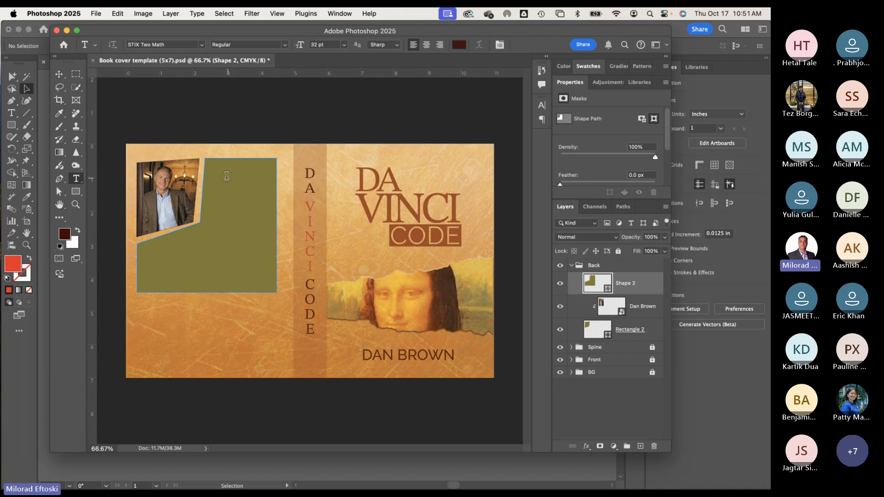
click(344, 45)
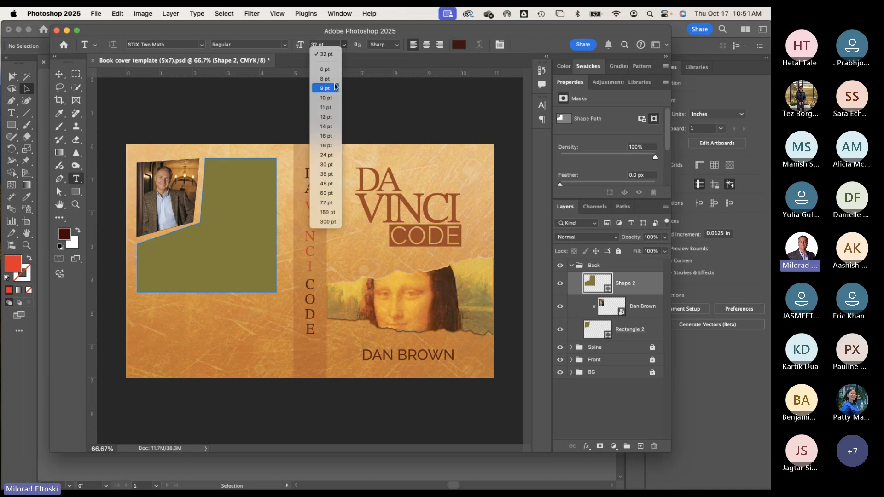
click(326, 117)
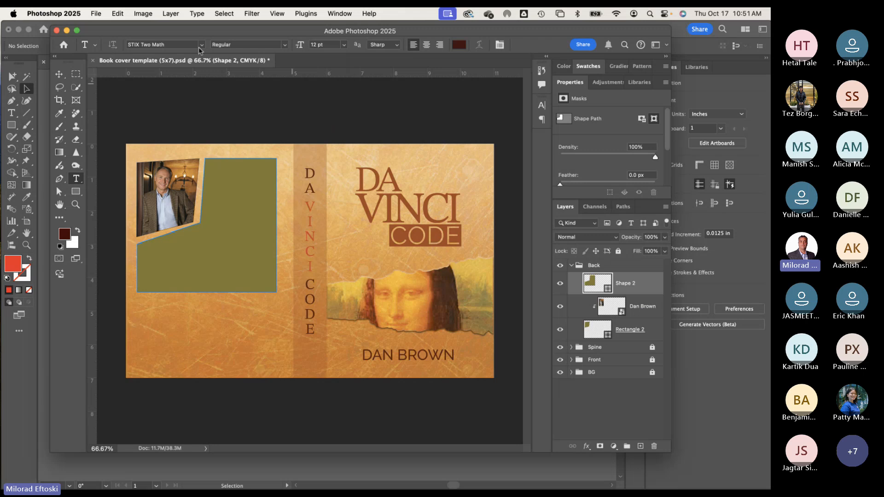
click(173, 43)
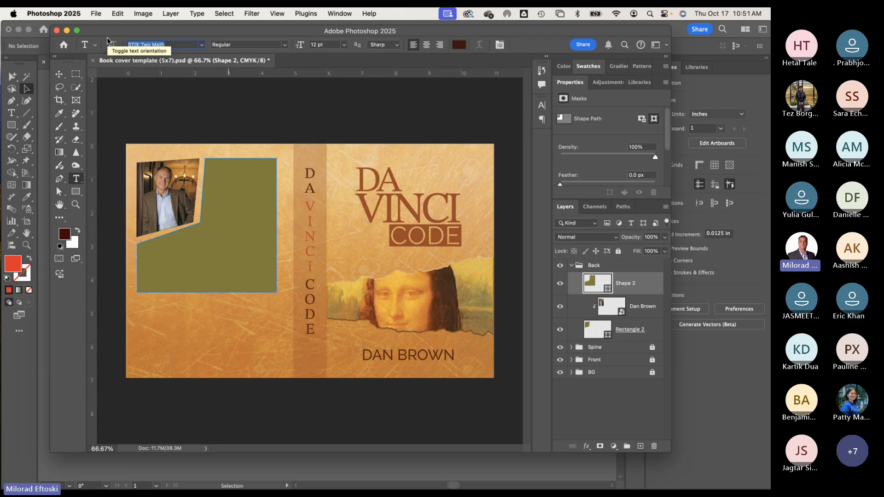
text(ralew)
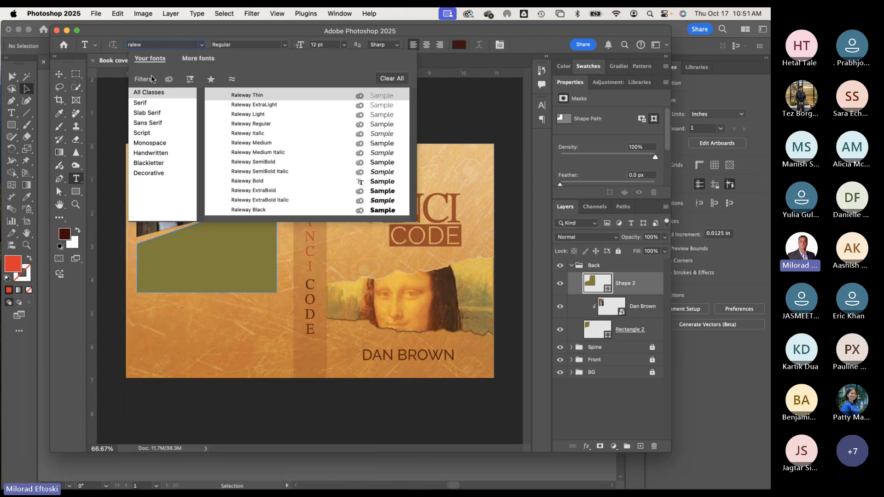
click(251, 123)
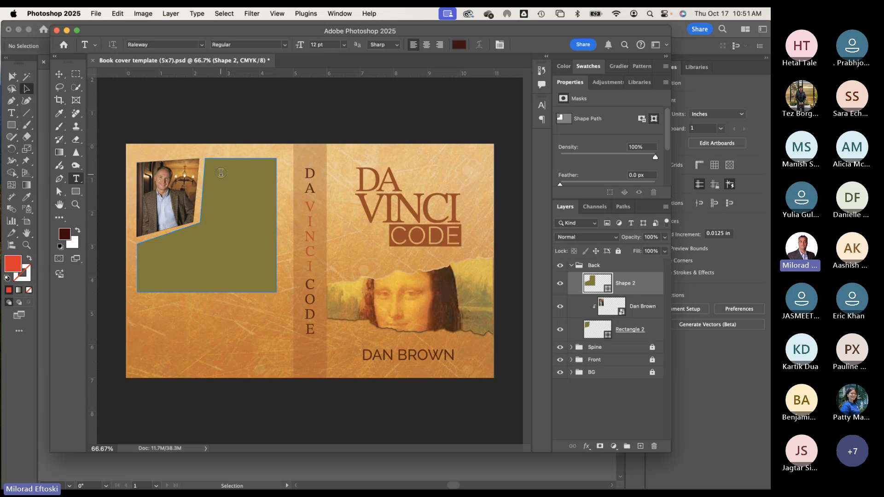
Step: Create a text layer inside Shape 2 and select all of its placeholder text
click(217, 169)
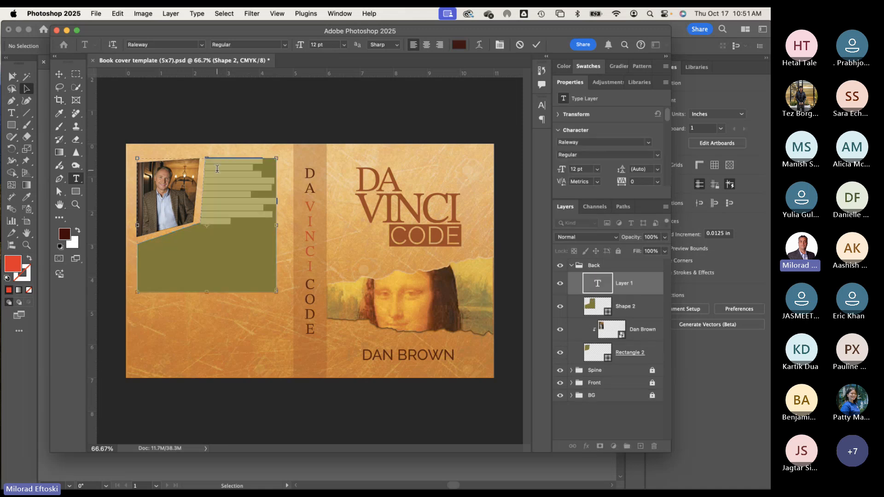
click(236, 199)
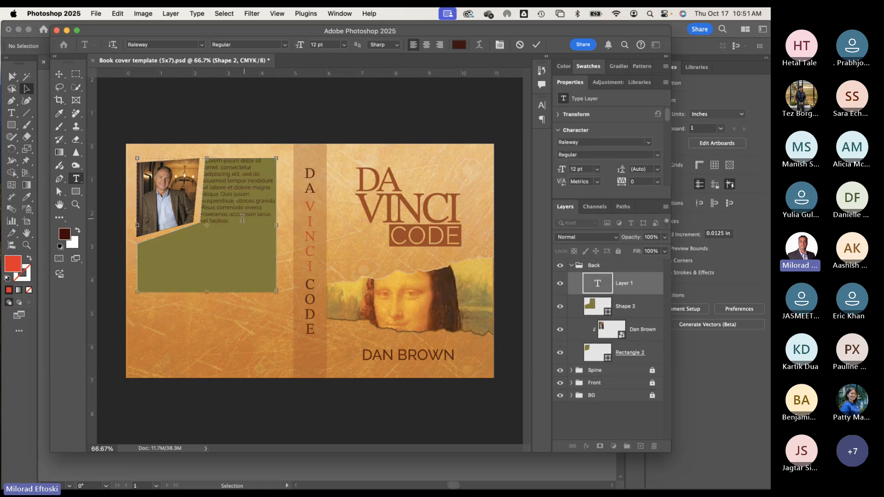
drag(233, 222, 208, 163)
click(243, 200)
drag(238, 226, 187, 147)
Step: Switch to Chrome, search for "dan brown" in a new tab, and open the author's official website
mouse_move(92, 492)
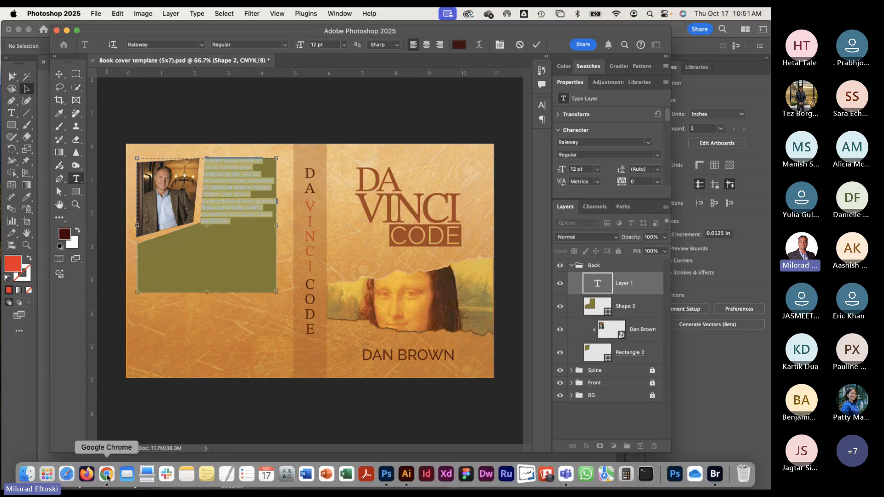
click(108, 474)
click(320, 41)
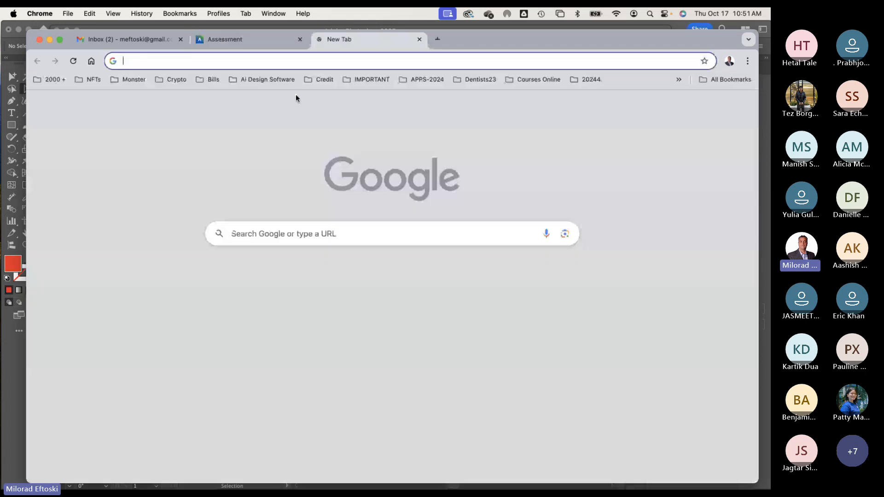
click(267, 63)
text(d)
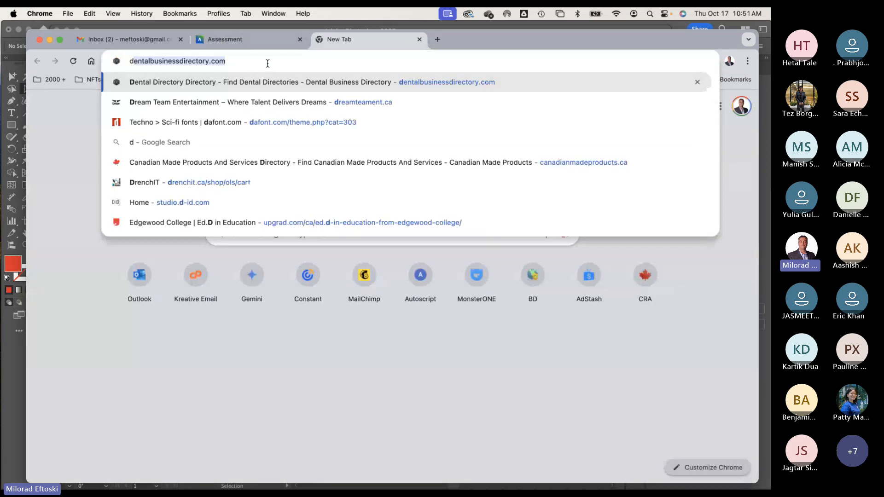
text(an brown)
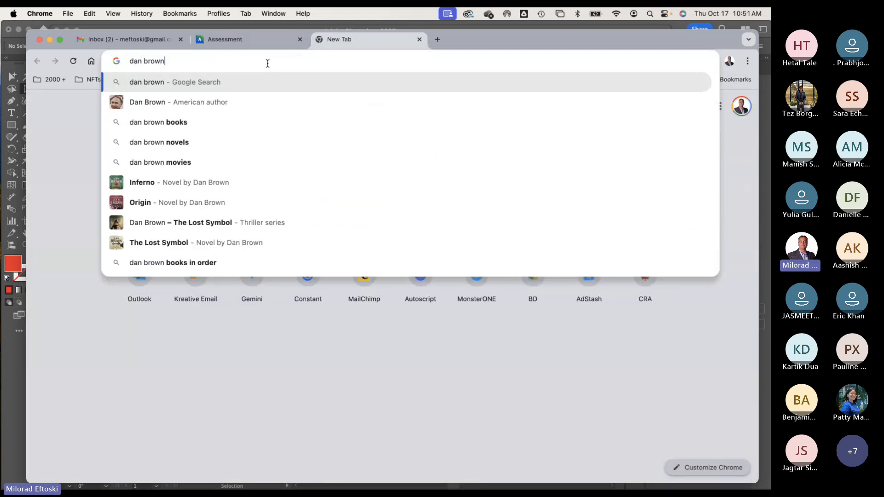
click(237, 105)
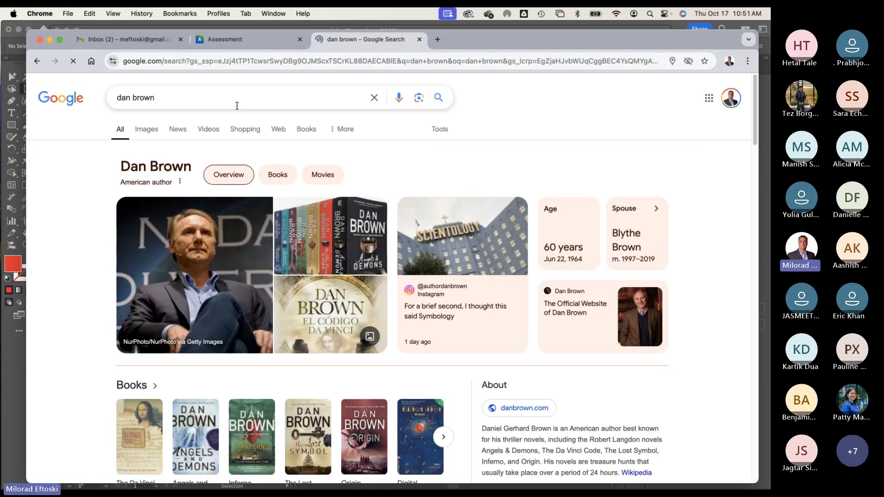
scroll(340, 292, down, 5)
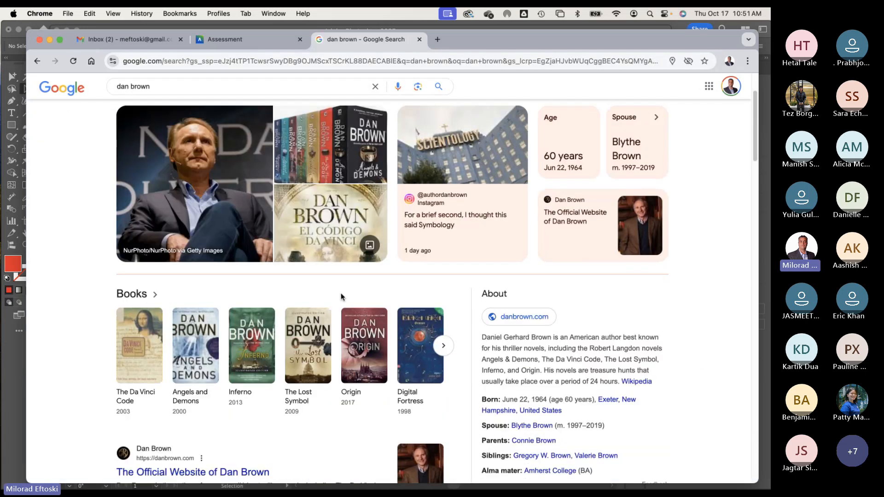
click(519, 216)
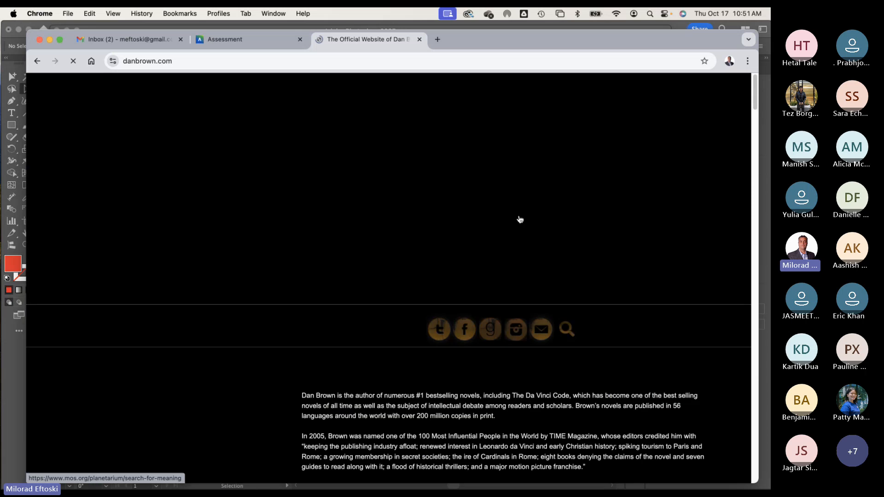
Step: Select and copy the first three paragraphs of the Dan Brown biography on the website
scroll(424, 259, down, 4)
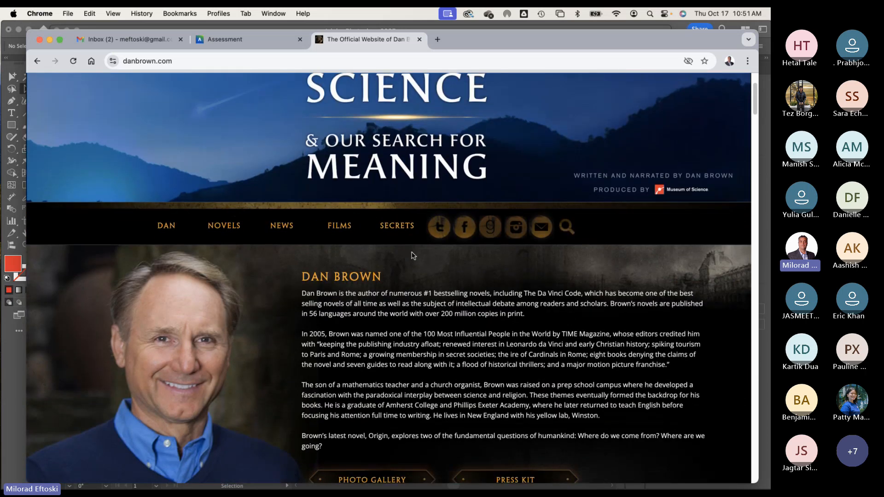
scroll(350, 275, down, 1)
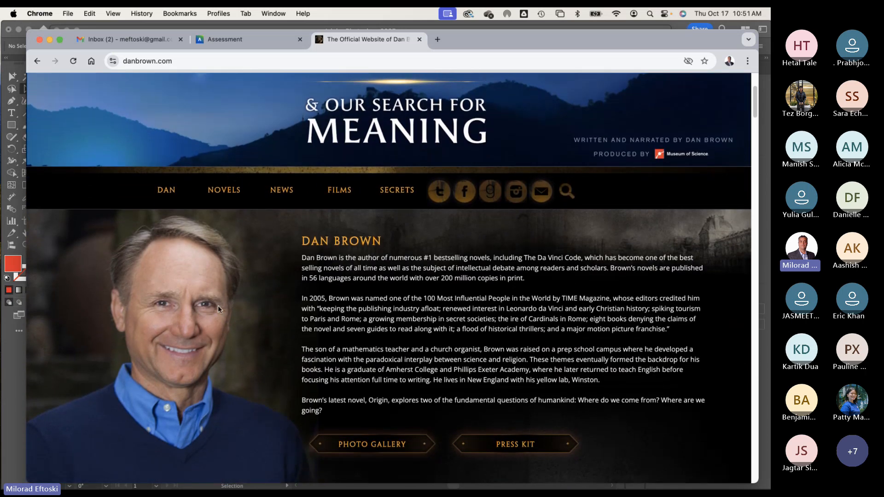
scroll(239, 317, down, 1)
drag(302, 222, 610, 349)
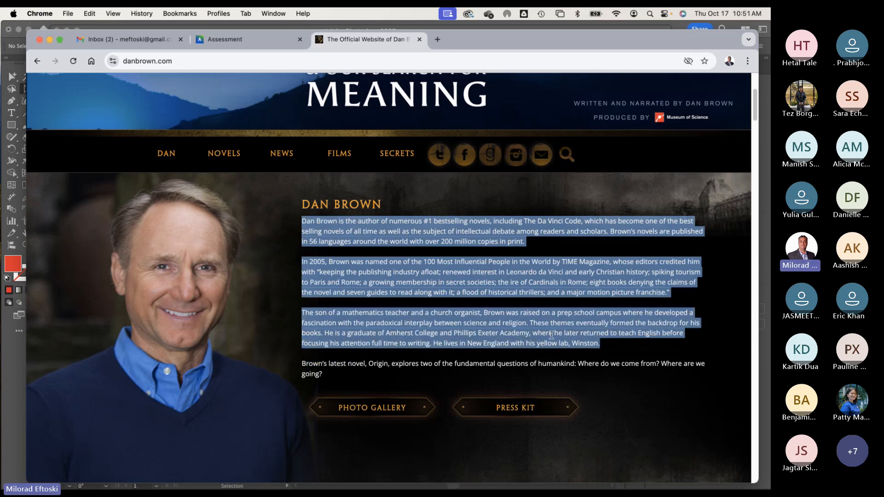
Step: Switch back to Photoshop and replace all the placeholder text inside Shape 2 with the copied biography
key(super+Tab)
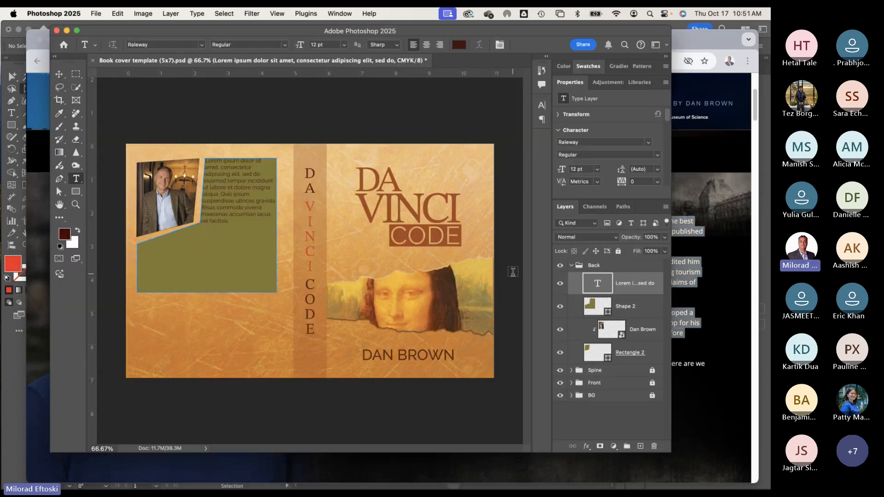
double_click(224, 219)
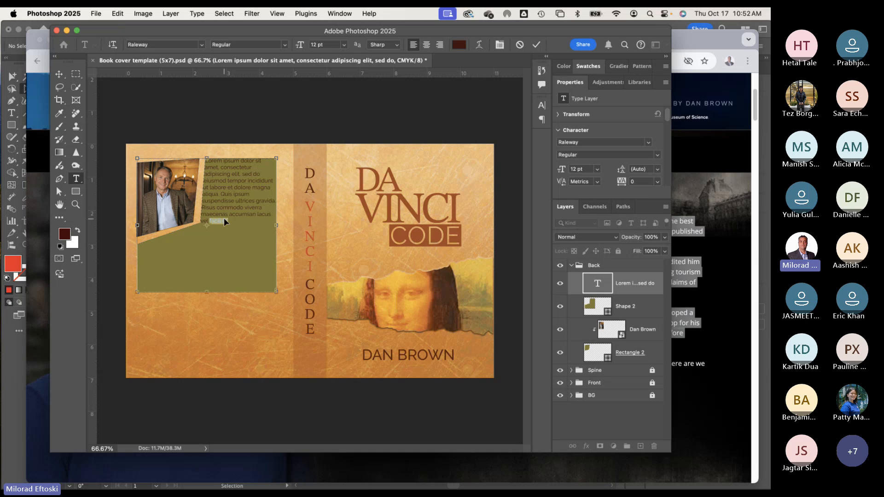
key(ctrl+a)
key(ctrl+v)
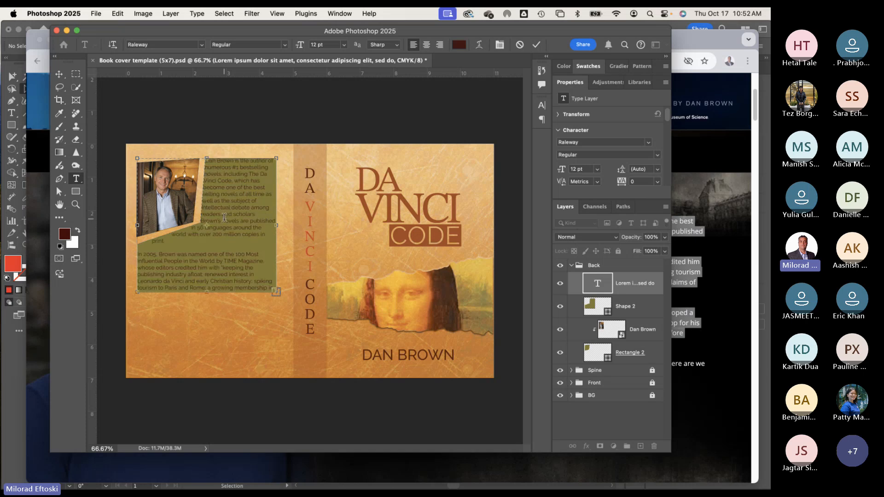
key(ctrl+z)
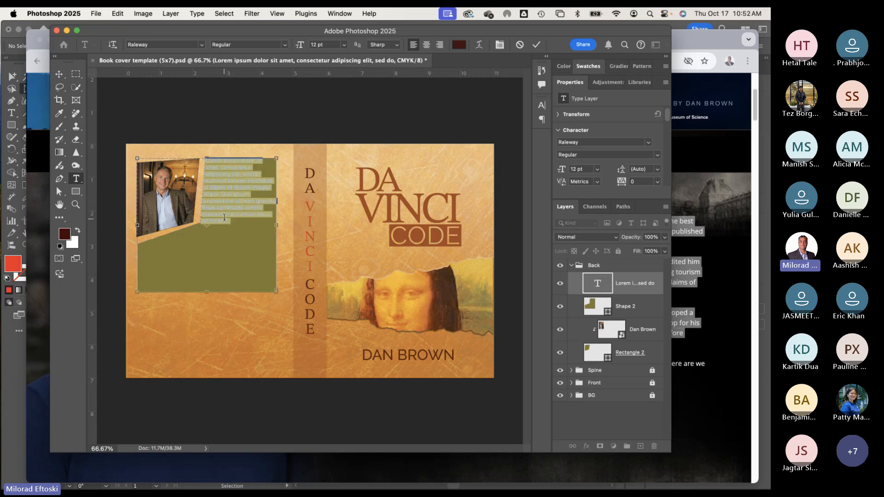
key(super+v)
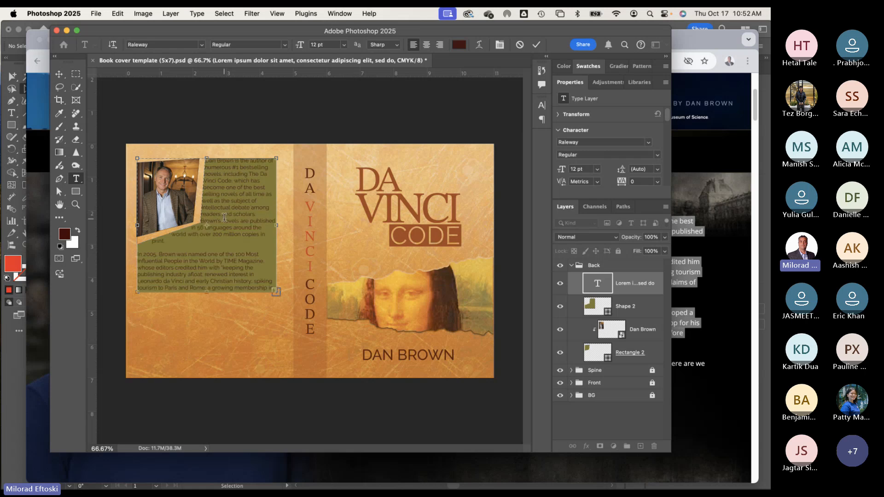
Step: Reduce all the biography text inside Shape 2 to 8 pt and commit the text edit
key(super+a)
key(super+shift+comma)
key(super+shift+comma)
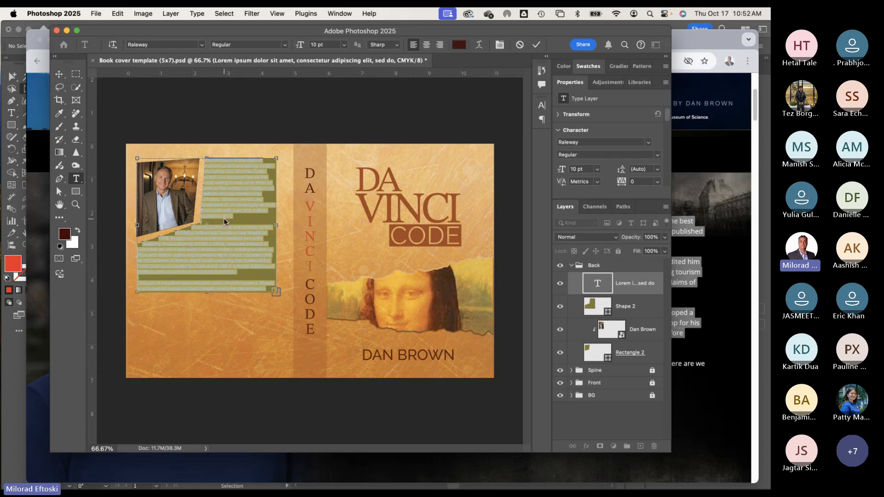
key(super+shift+comma)
key(super+shift+period)
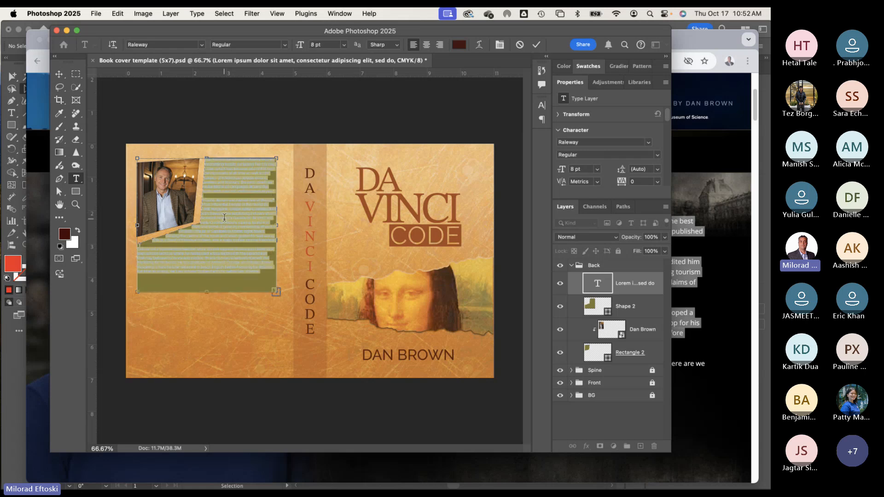
click(59, 74)
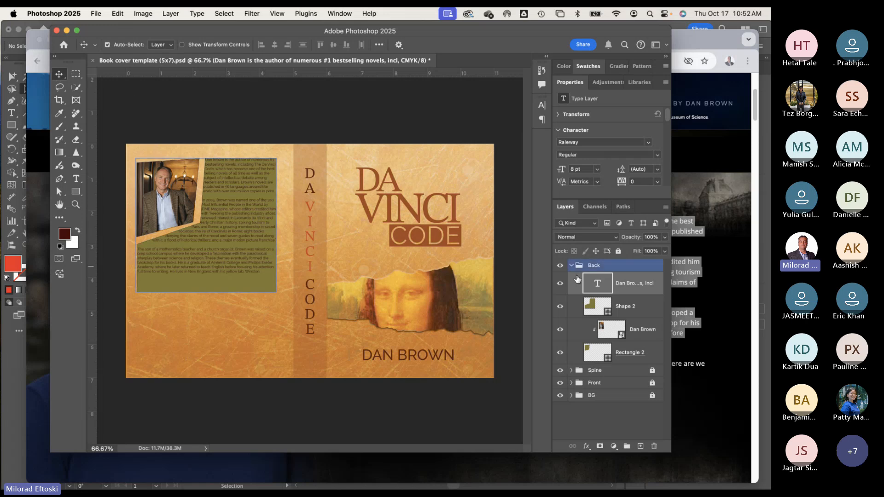
Step: Toggle Shape 2's visibility repeatedly to compare the biography text with and without the green shape behind it
click(591, 308)
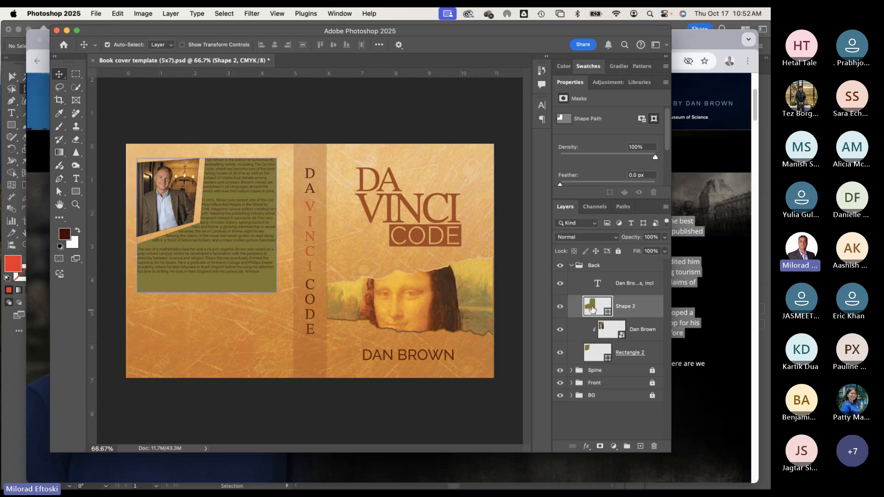
click(560, 307)
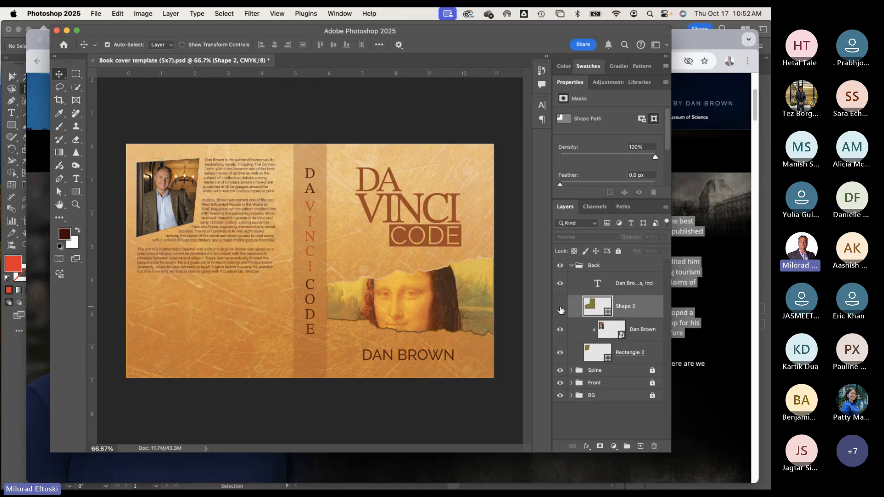
click(560, 307)
click(561, 310)
click(562, 310)
click(563, 310)
click(562, 309)
click(562, 310)
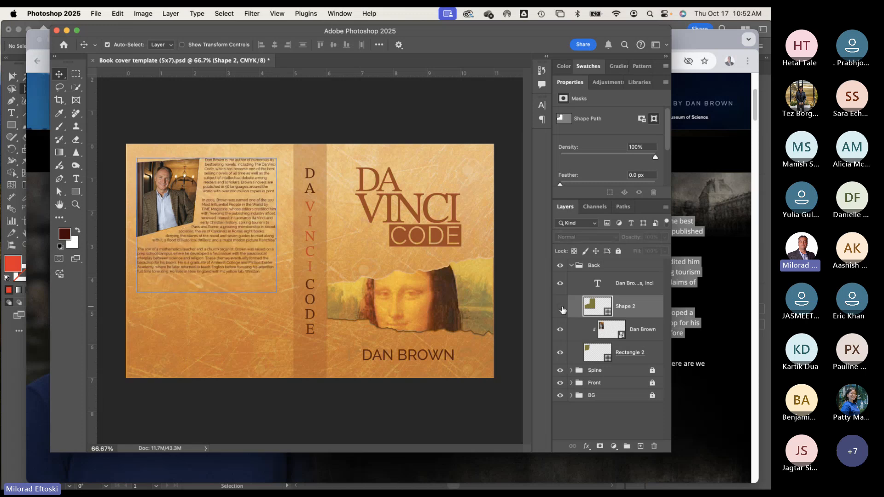
click(604, 288)
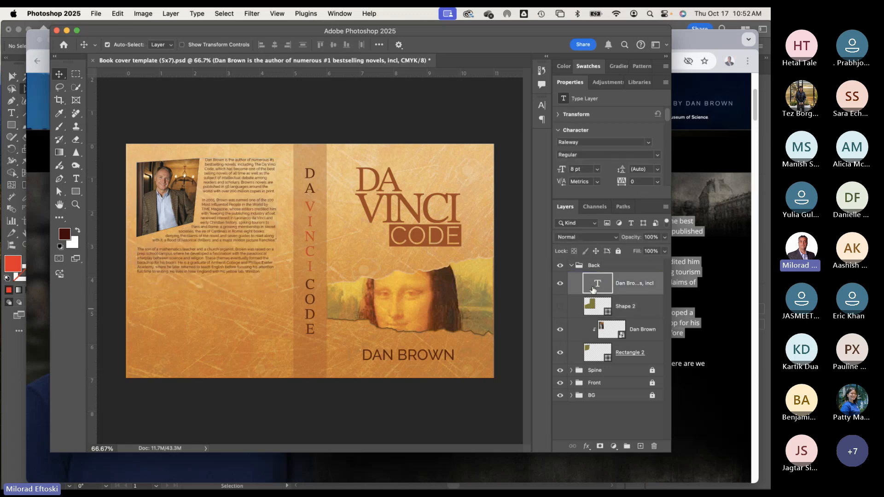
Step: Show the Shape 2 layer again and delete it
click(561, 306)
click(622, 307)
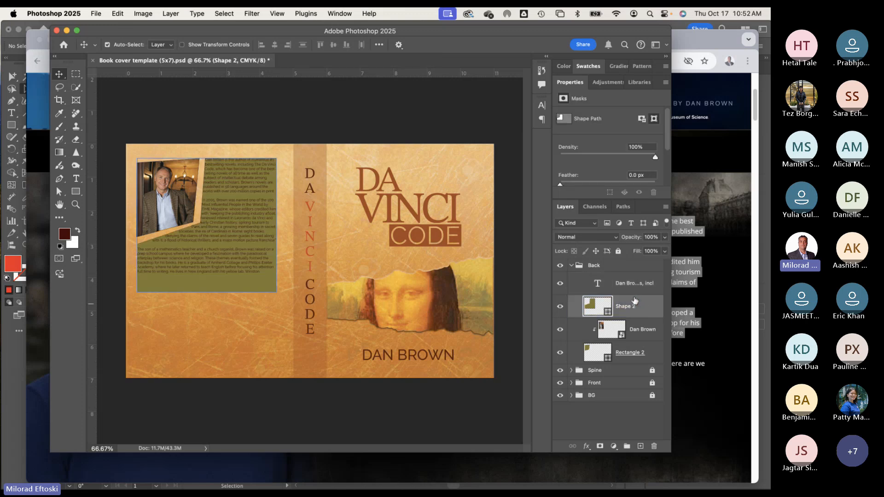
key(Delete)
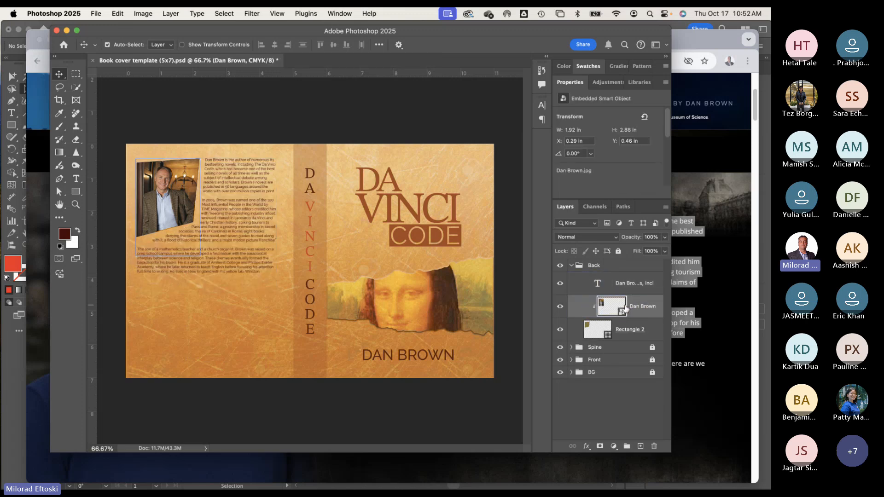
Step: Check the biography text's custom frame outline and examine the back cover text at 100% zoom
double_click(235, 185)
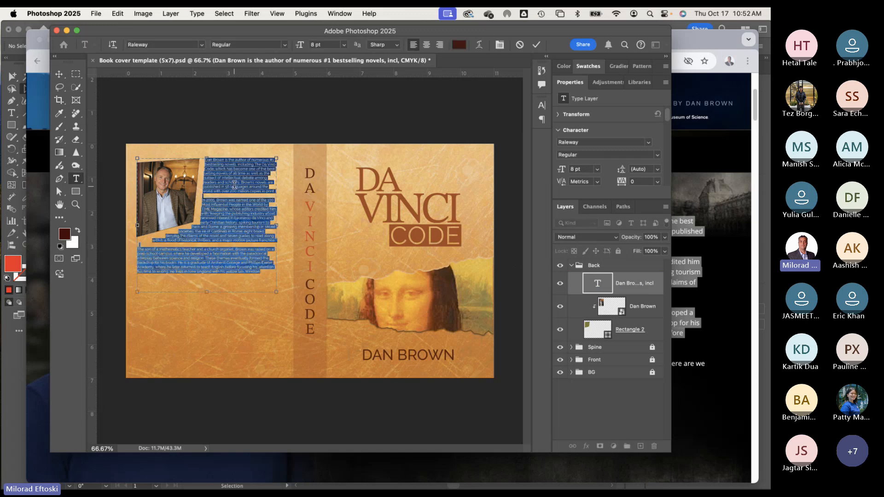
click(59, 74)
click(609, 288)
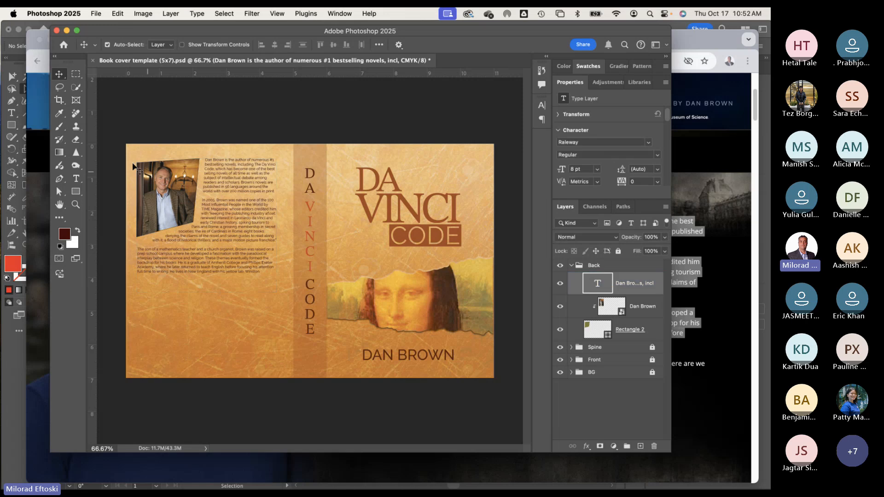
click(58, 192)
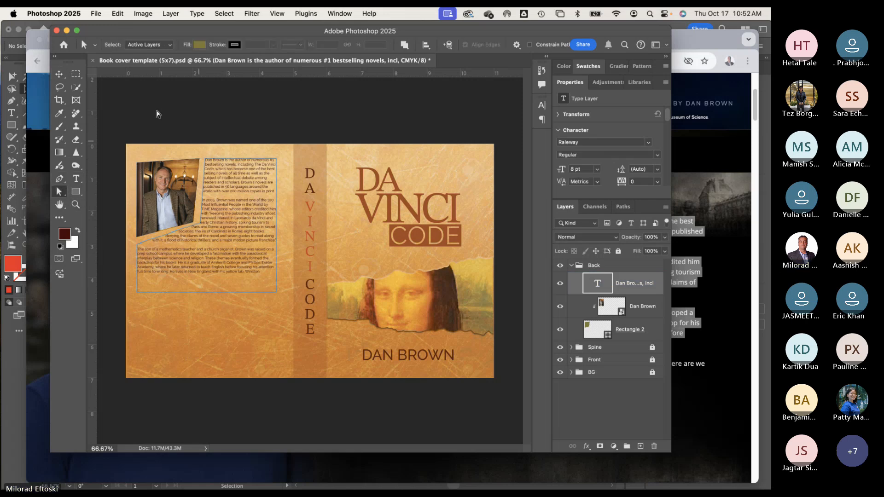
click(228, 124)
click(61, 74)
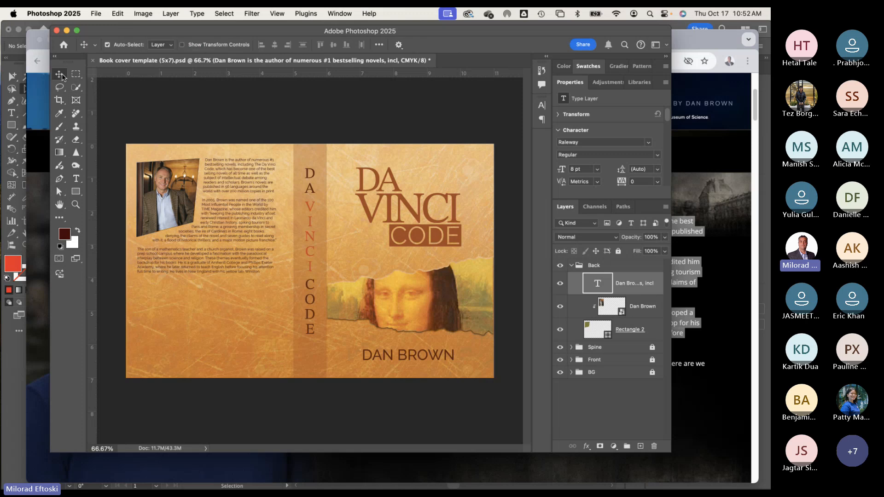
key(super+1)
drag(296, 273, 379, 300)
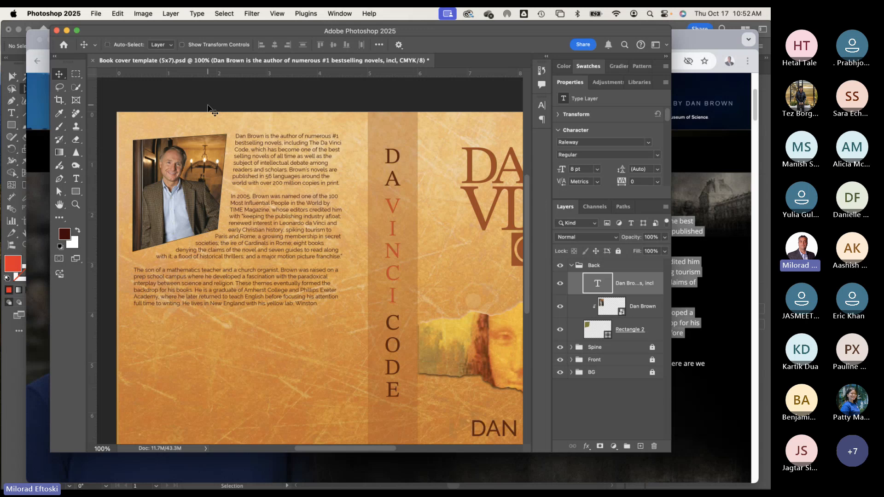
key(super+minus)
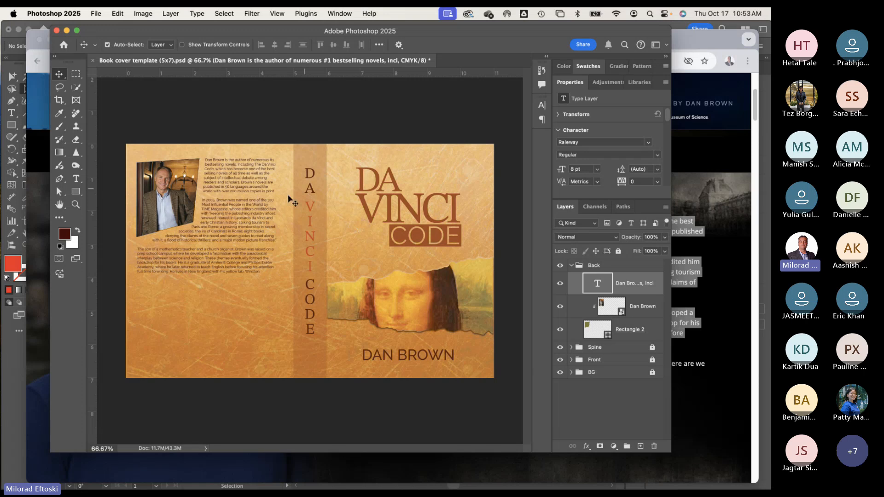
Step: Set the biography text's size to 9 pt
click(76, 178)
click(324, 45)
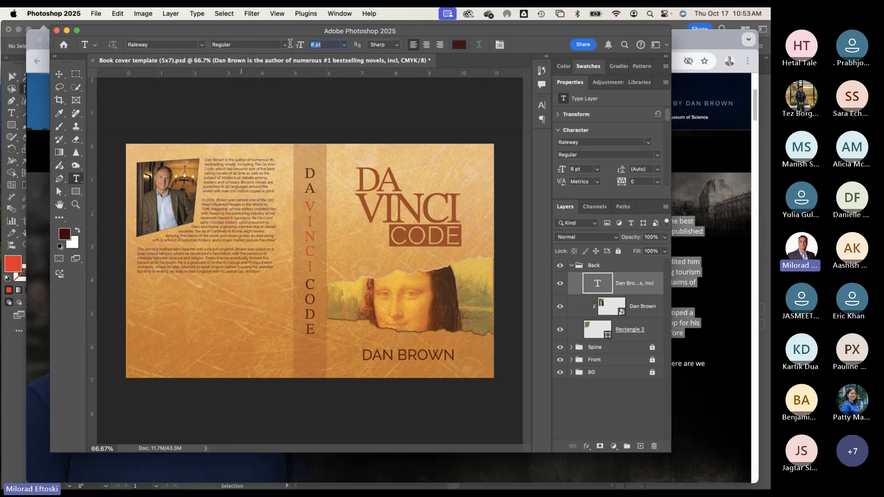
text(9)
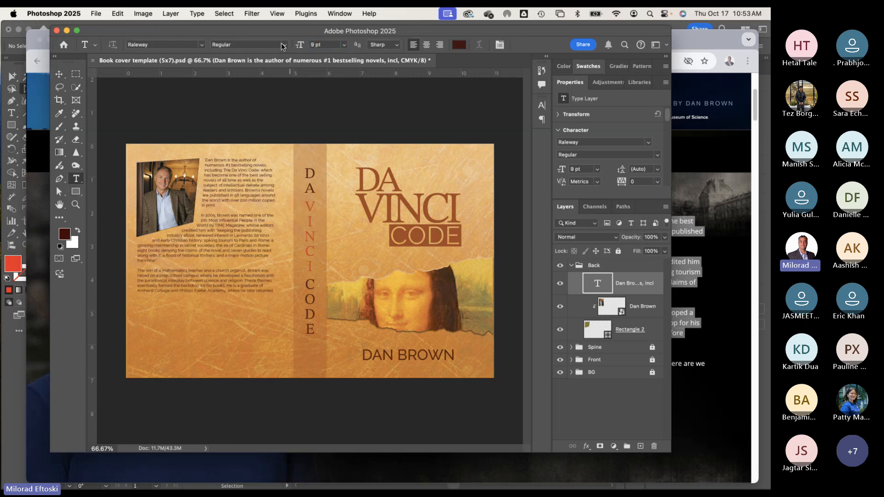
click(59, 74)
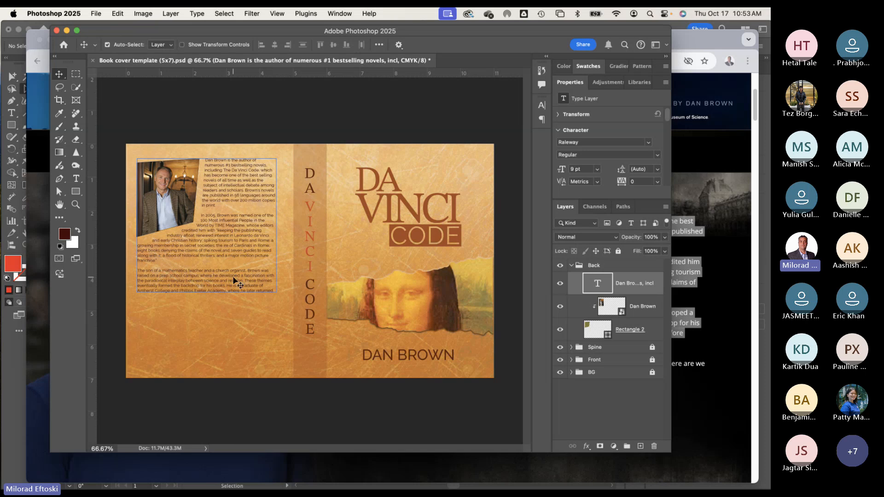
Step: Try extending the biography text frame downward, and undo both the frame change and the last size change
double_click(215, 287)
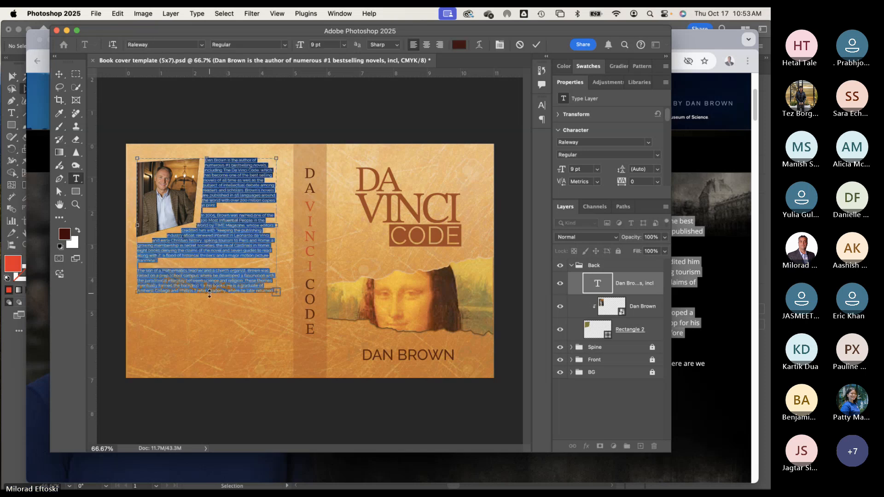
mouse_move(210, 292)
mouse_down()
mouse_move(209, 428)
mouse_move(220, 284)
mouse_up()
key(super+z)
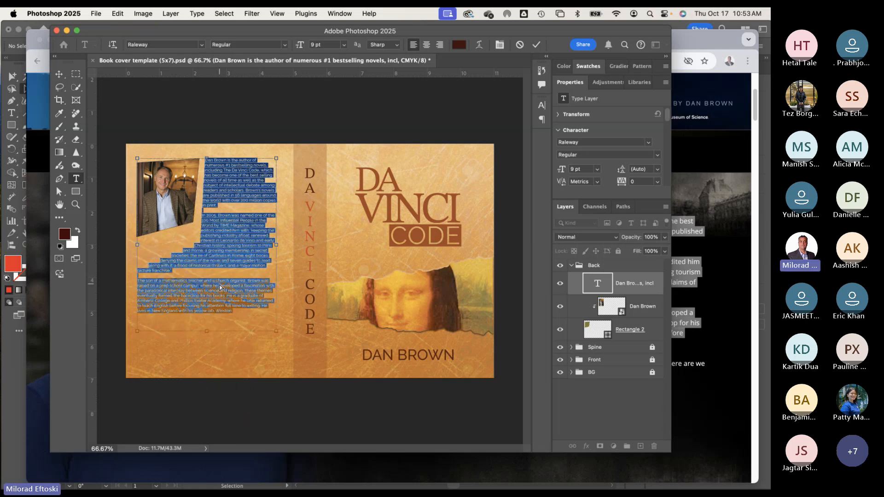
key(super+Return)
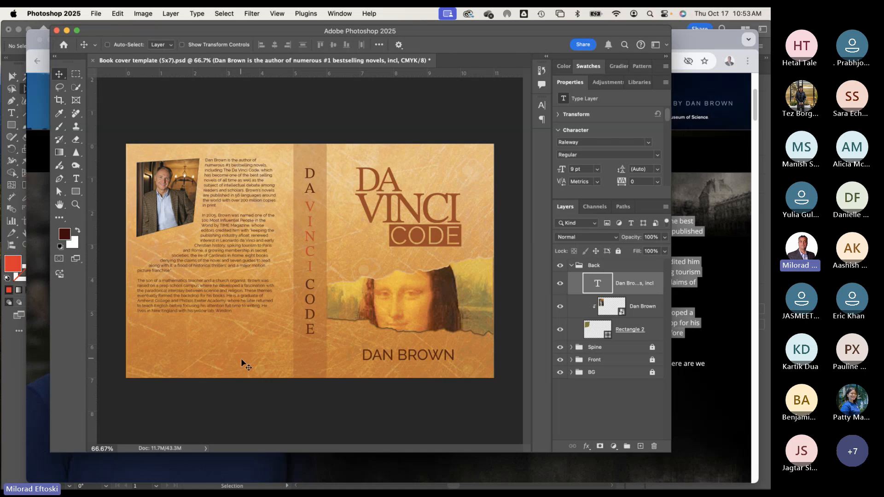
key(super+z)
key(super+z)
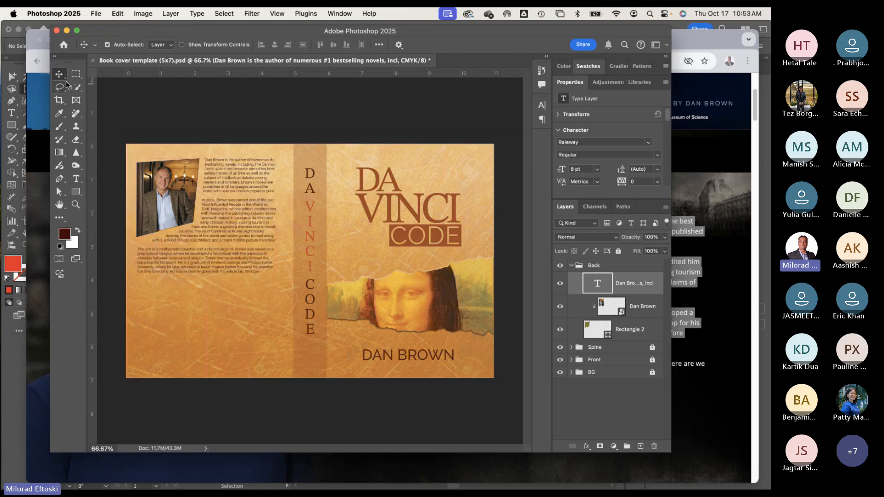
Step: With the biography text layer selected, switch to Chrome and search for "book publishers" in a new tab
click(159, 95)
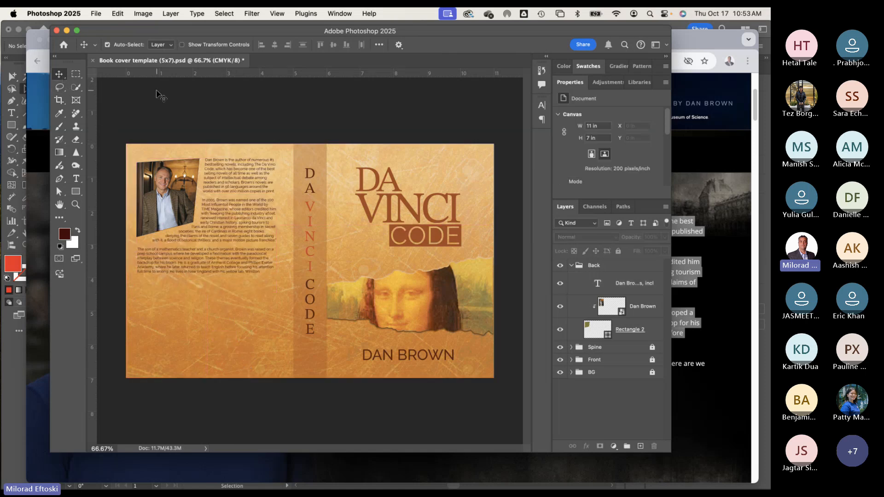
click(253, 269)
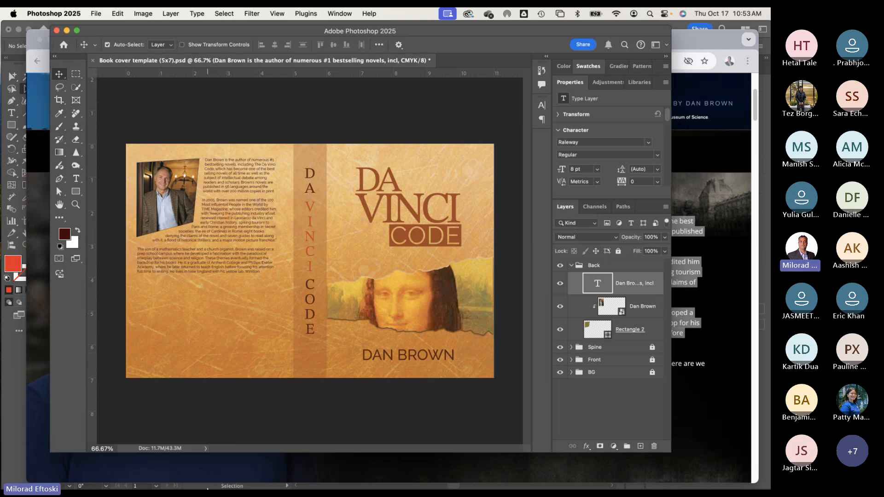
mouse_move(206, 485)
click(108, 478)
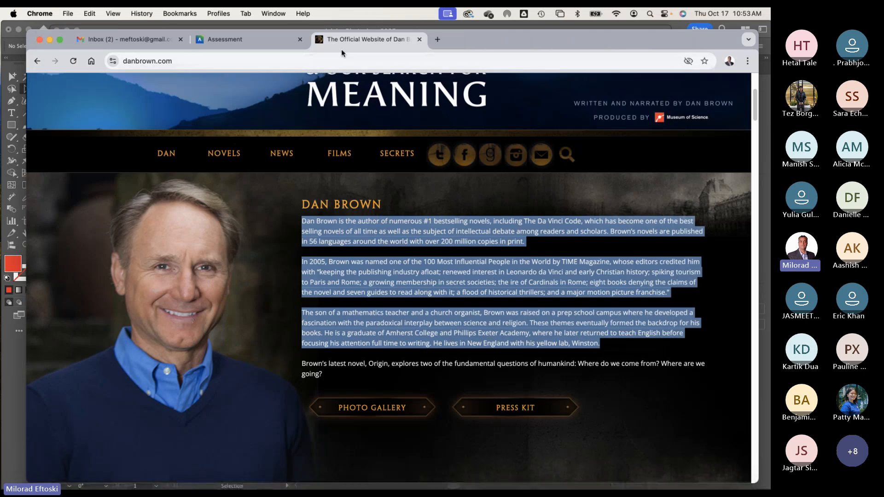
click(437, 39)
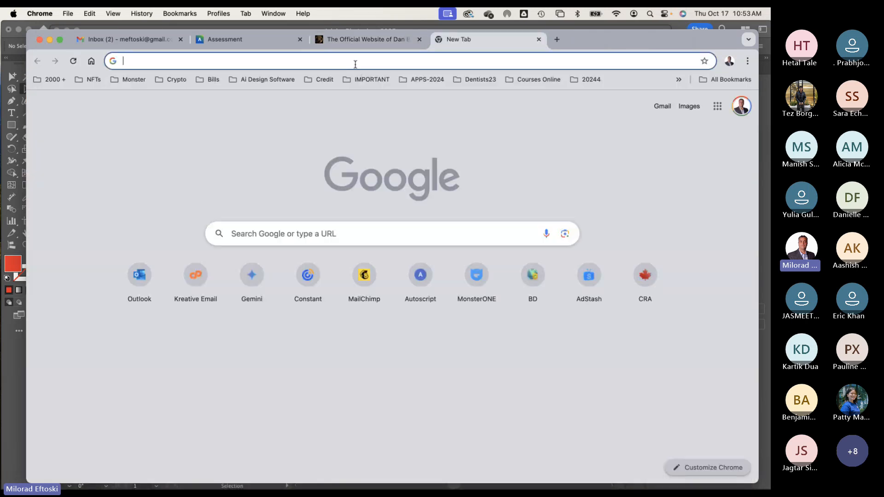
text(book )
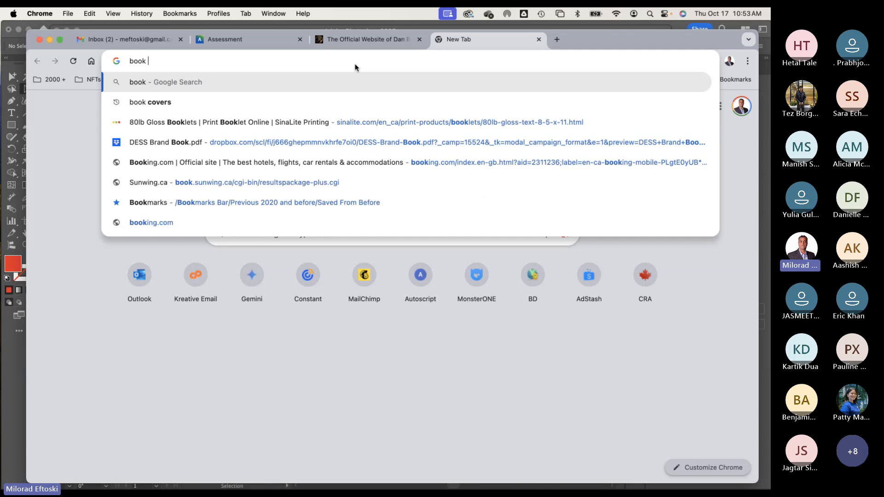
text(publishers)
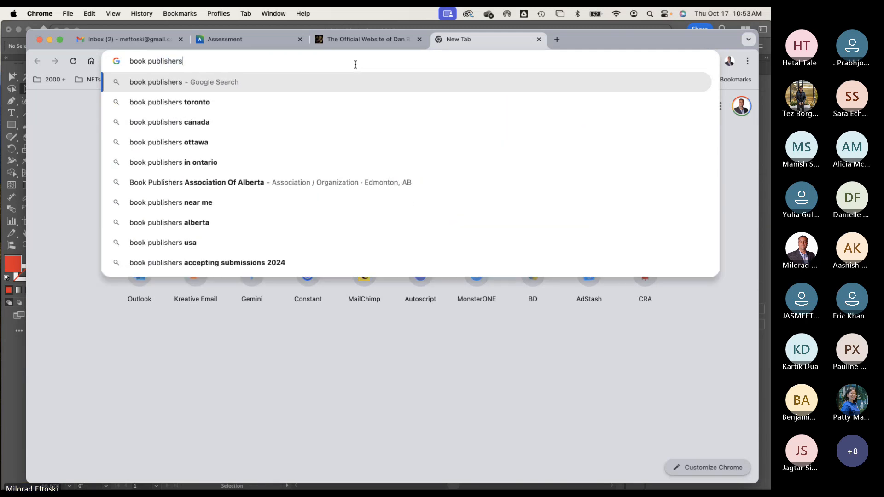
key(Return)
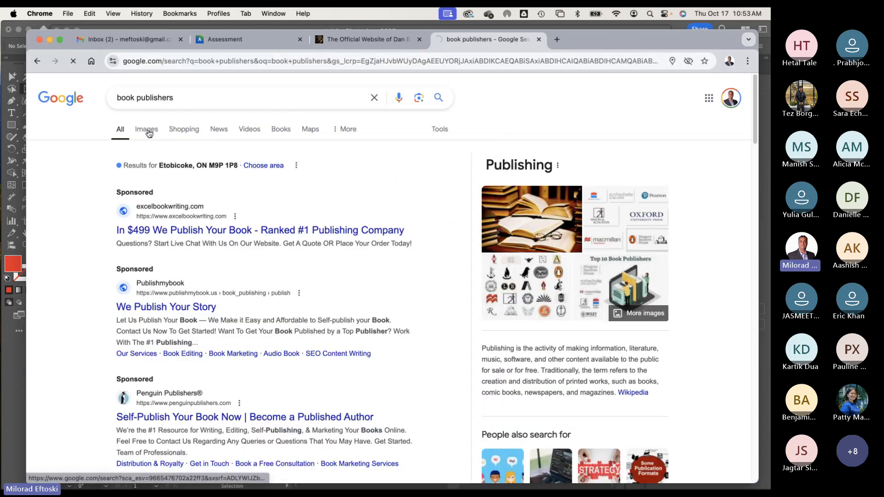
Step: Copy the OpenBook Publishers logo from the image results and paste it into the book cover in Photoshop
click(148, 131)
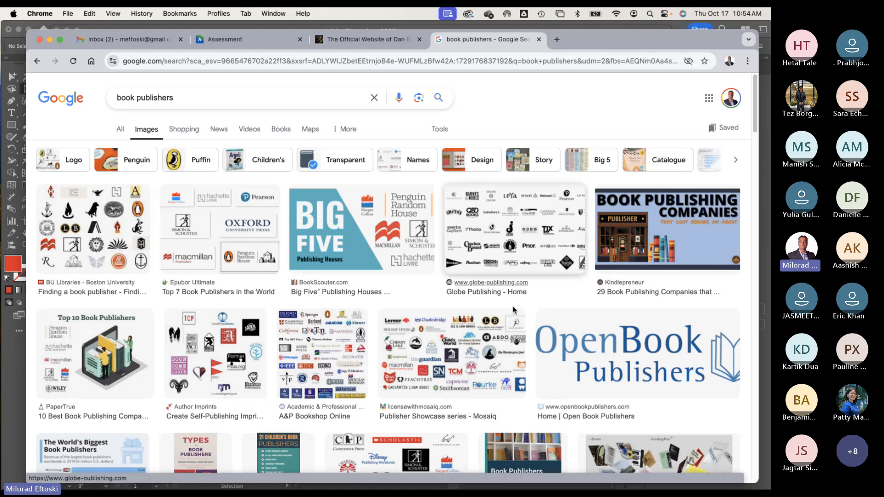
click(595, 340)
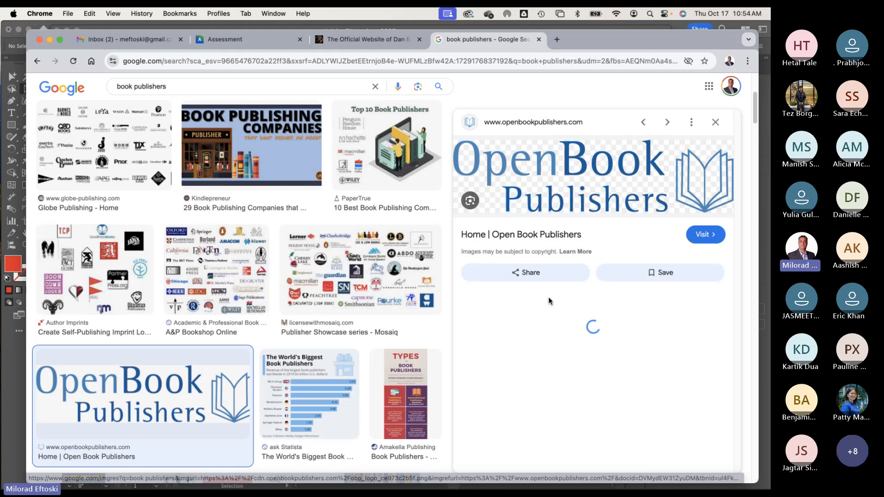
right_click(569, 202)
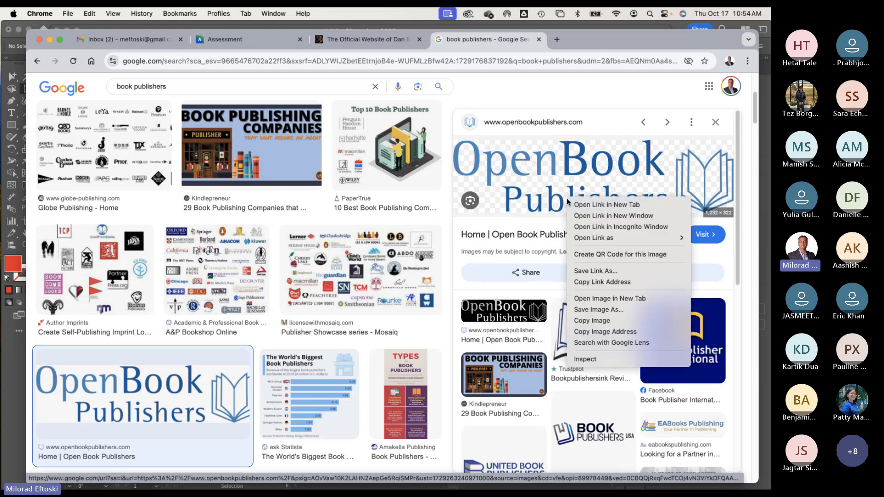
click(584, 321)
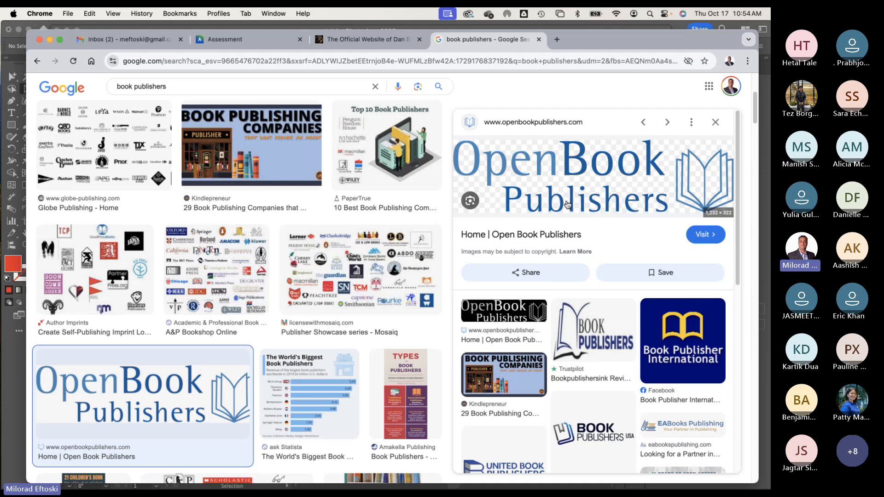
key(super+Tab)
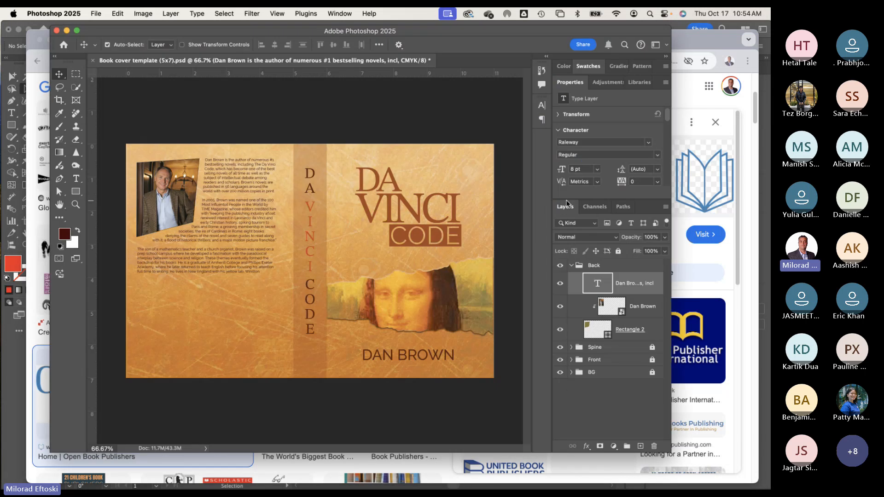
key(super+v)
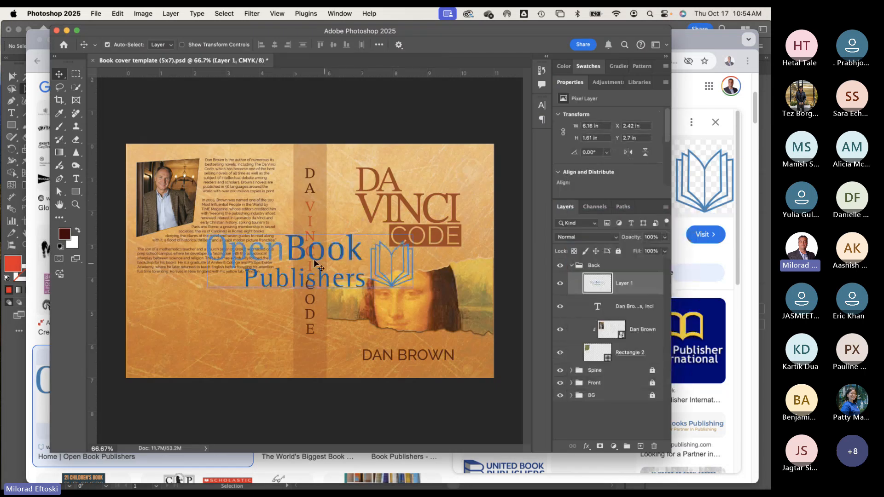
Step: Move the pasted publisher logo toward the back cover's lower edge and scale it down to about 2.1 in wide
drag(305, 252, 249, 328)
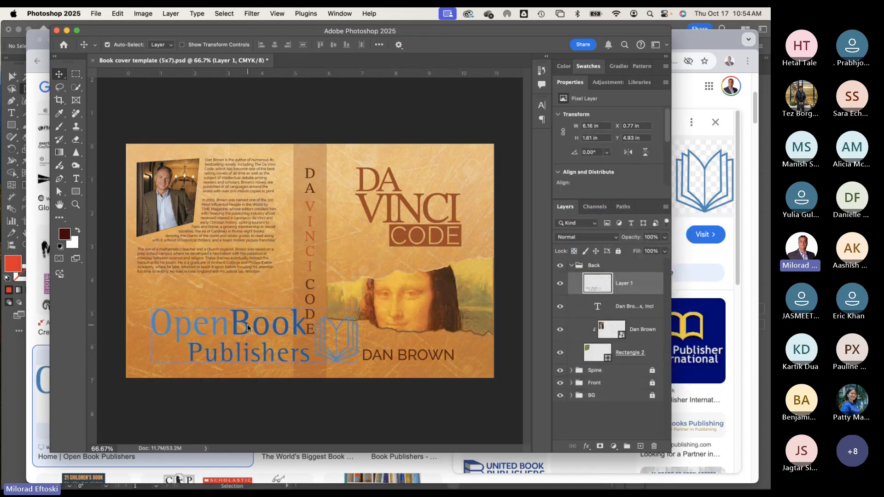
key(super+t)
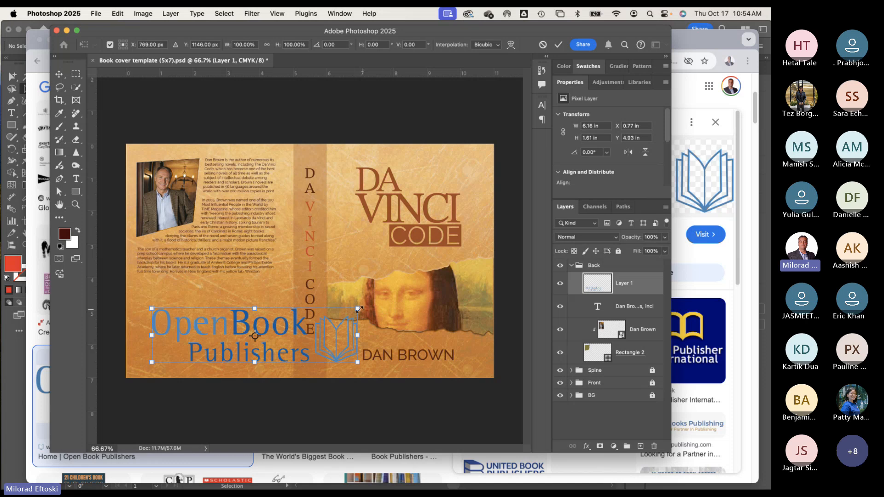
drag(359, 308, 222, 349)
key(Return)
Step: Nudge the publisher logo into the back cover's lower-left corner, at about X 0.37 in and Y 6.09 in
key(shift+Left)
key(shift+Left)
key(shift+Left)
key(shift+Left)
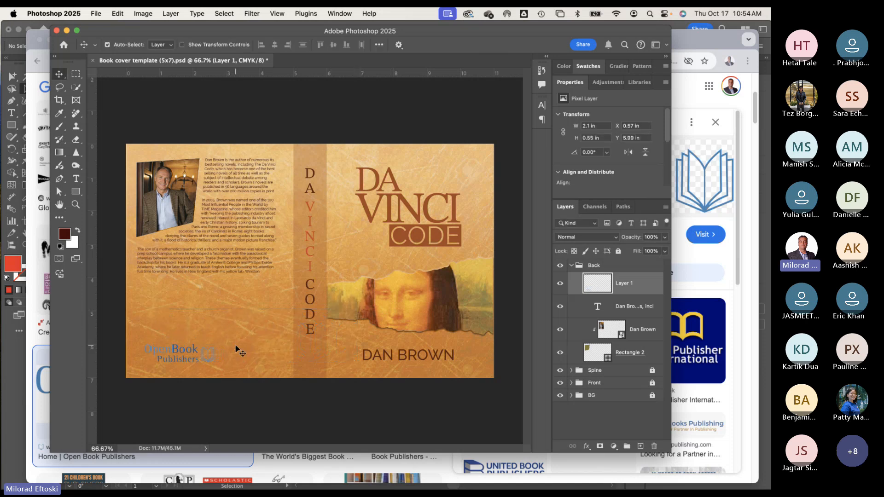
key(shift+Left)
key(shift+Left)
key(shift+Left)
key(shift+Left)
key(shift+Left)
key(shift+Down)
key(shift+Down)
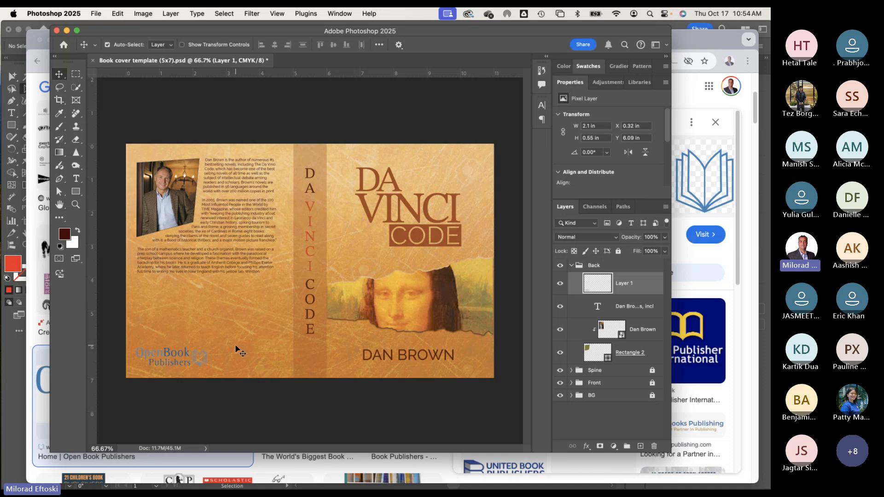
key(shift+Right)
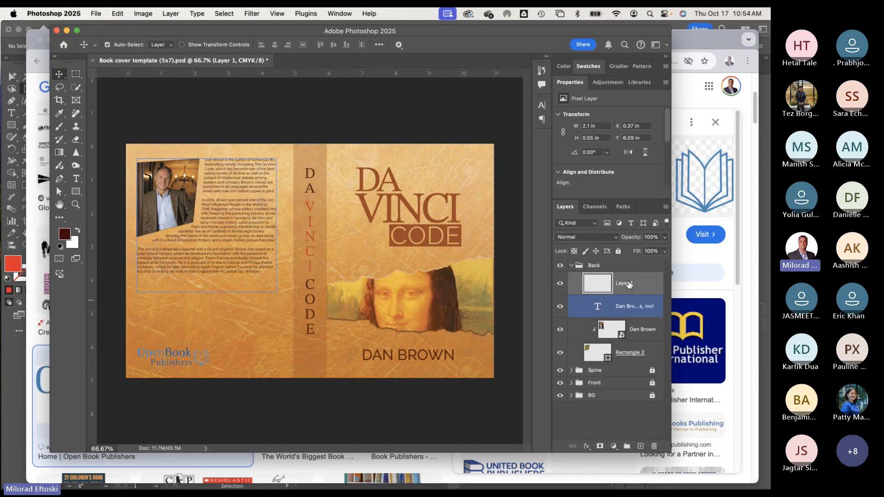
Step: Apply a black Color Overlay layer style to the publisher logo
double_click(649, 287)
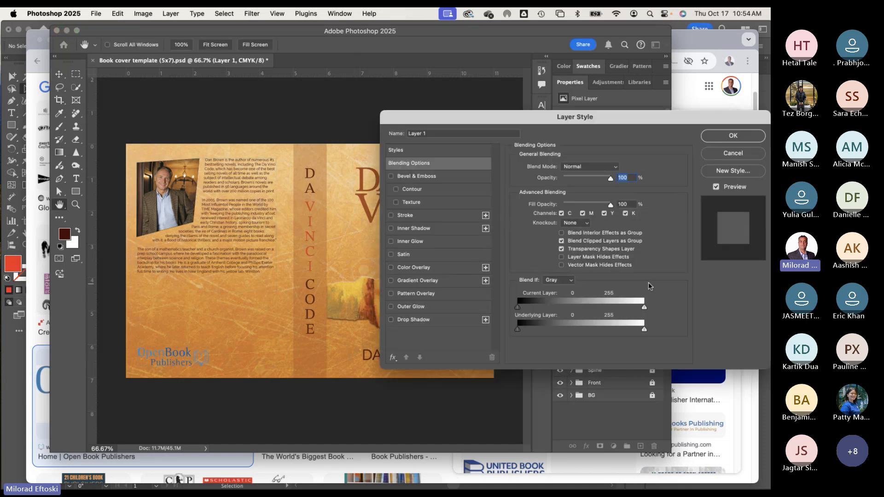
click(436, 268)
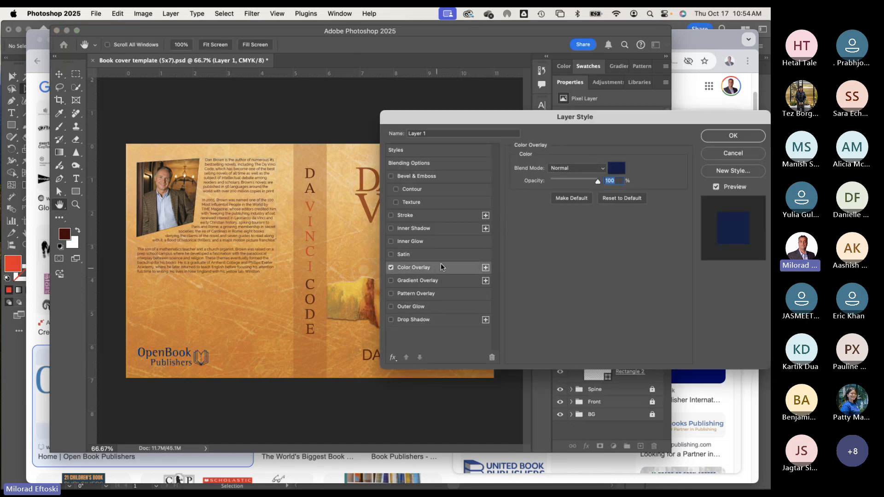
click(614, 171)
mouse_move(547, 345)
mouse_down()
mouse_move(577, 367)
mouse_move(581, 383)
mouse_up()
click(680, 247)
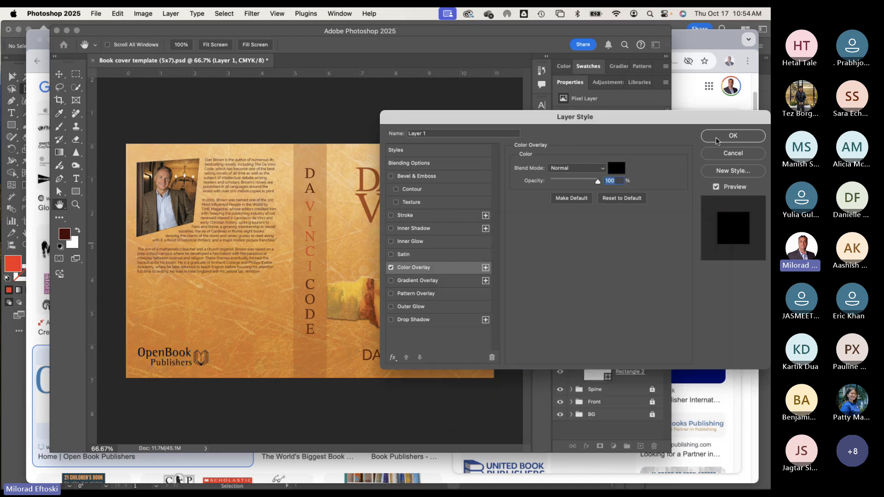
click(732, 136)
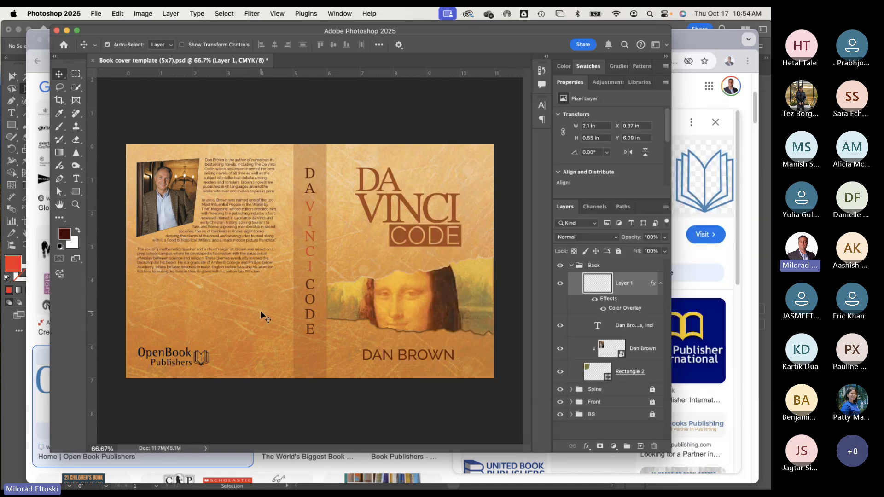
Step: Scale the publisher logo down to about 1.55 in wide, keeping its lower-left corner in place
click(201, 367)
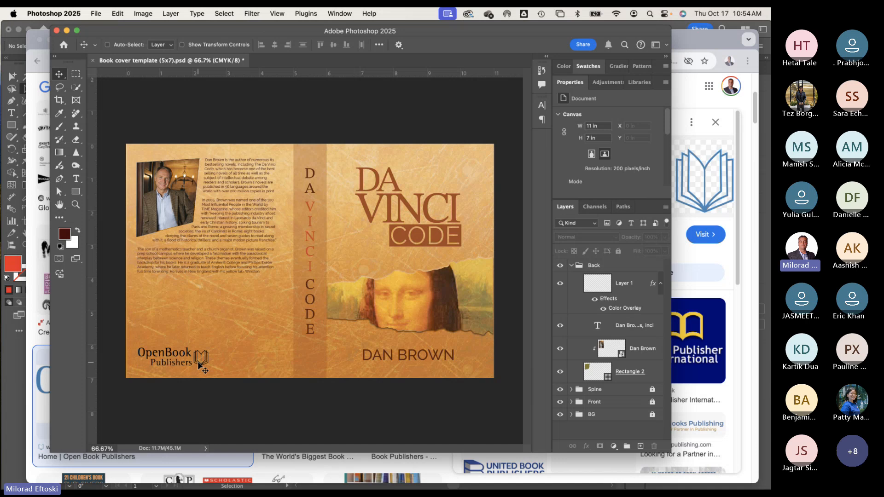
click(594, 284)
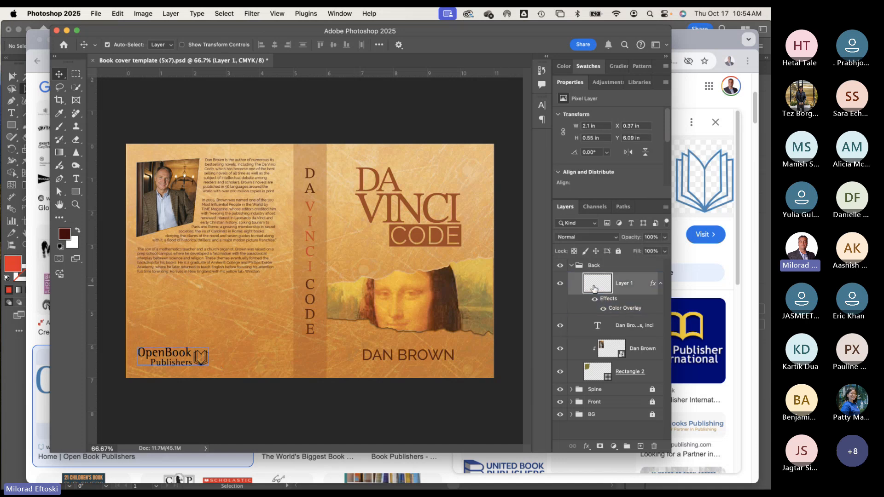
key(super+t)
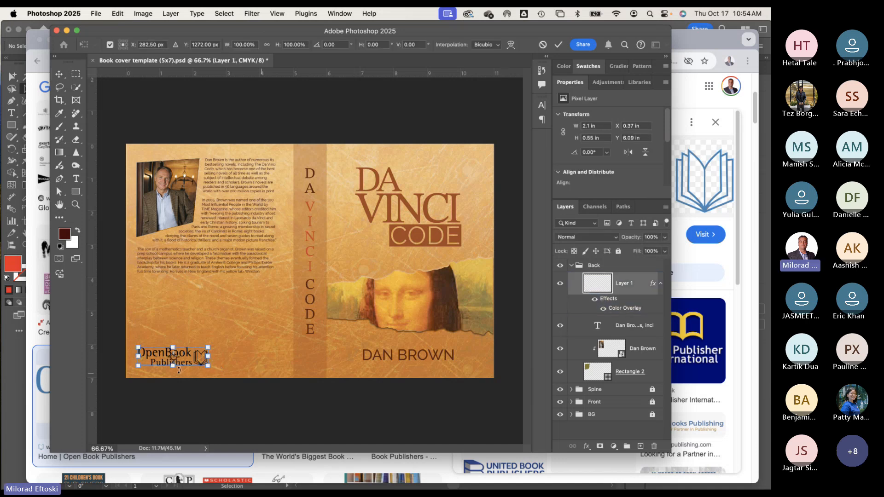
drag(208, 347, 190, 353)
key(Return)
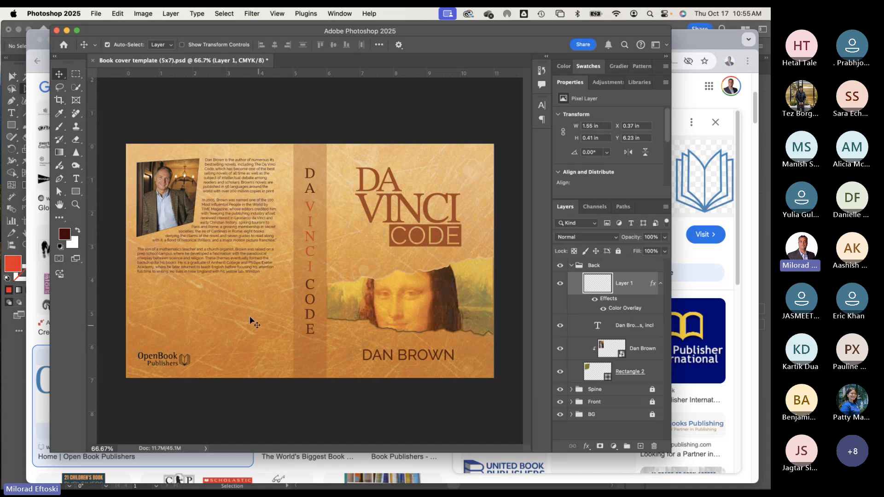
Step: Switch to Illustrator and delete the red square with its wrapped placeholder text below the title
click(265, 471)
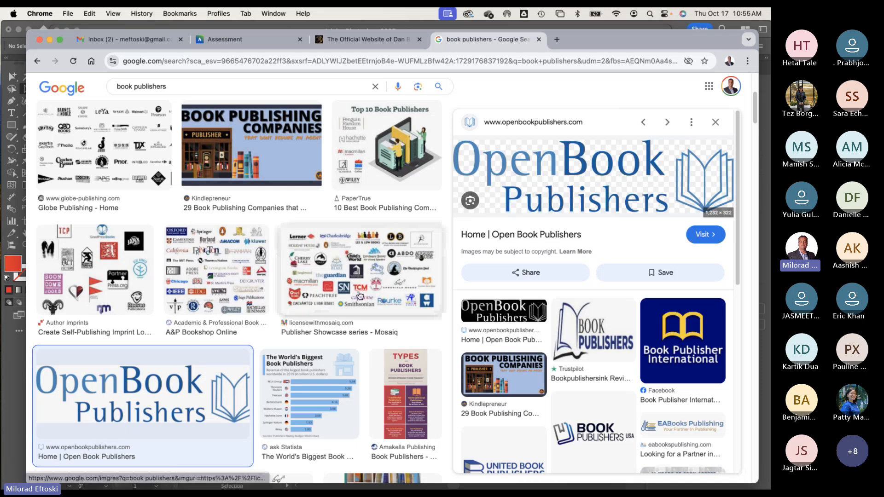
mouse_move(350, 488)
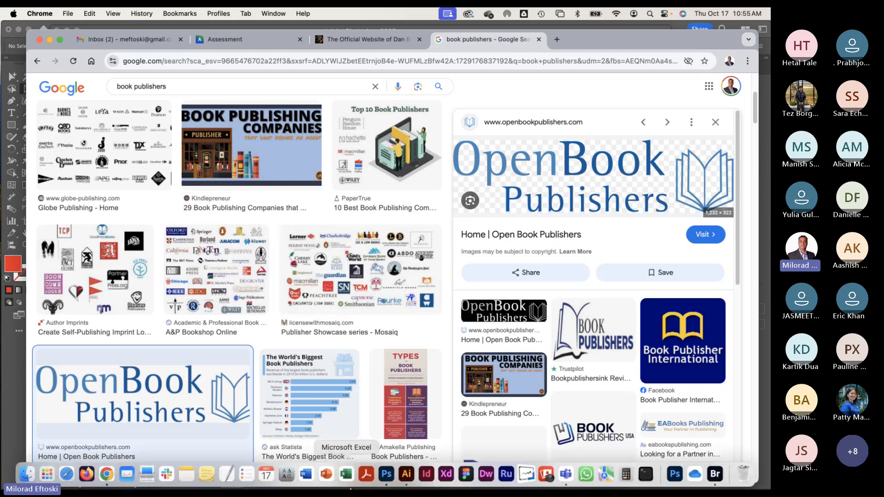
click(407, 474)
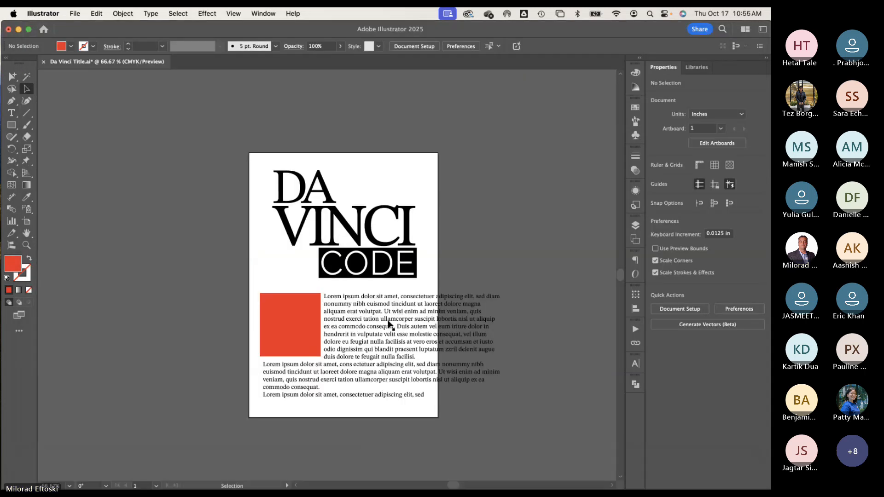
click(346, 393)
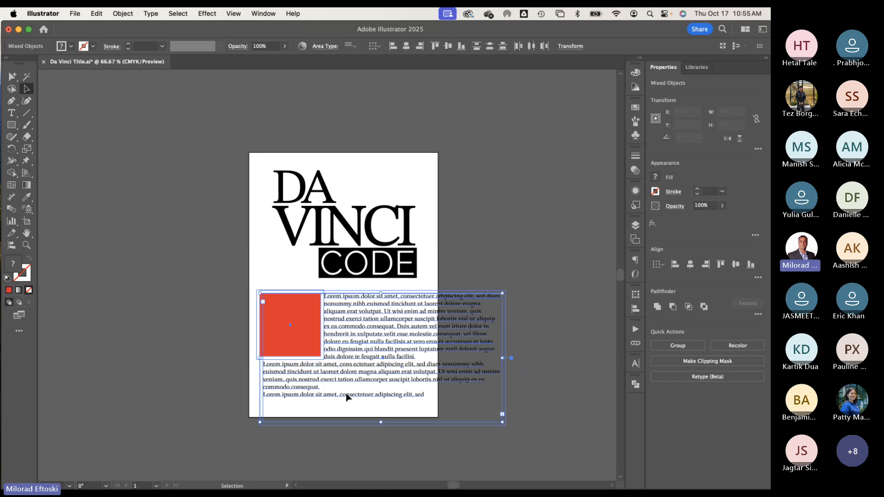
key(Delete)
Step: With a black fill and no stroke, draw a narrow vertical rectangle about 0.13 by 2.03 in below the title
click(11, 126)
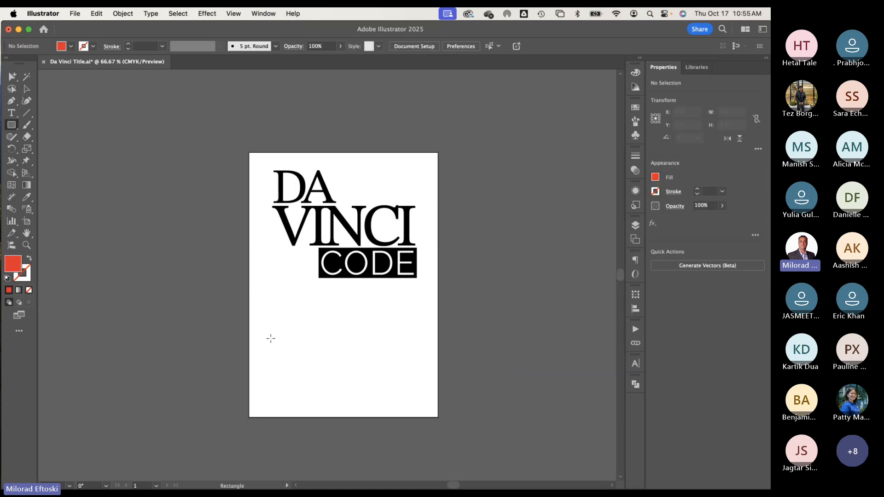
key(d)
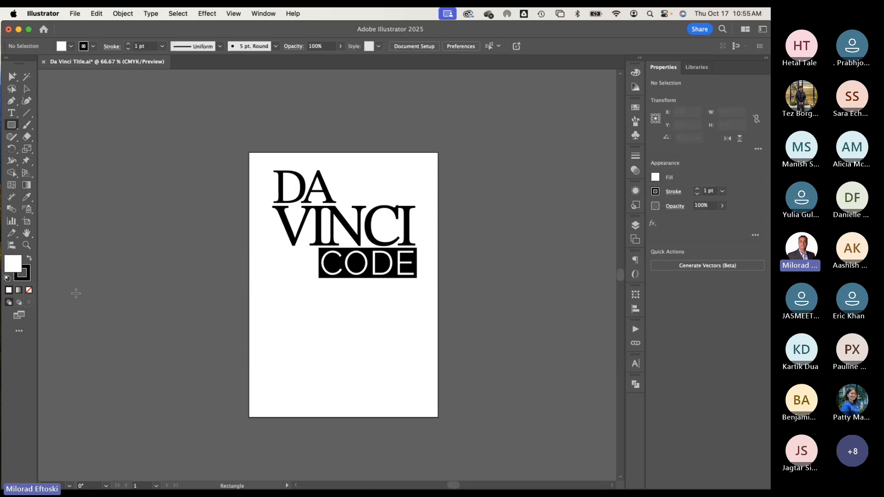
click(29, 259)
click(27, 278)
click(29, 290)
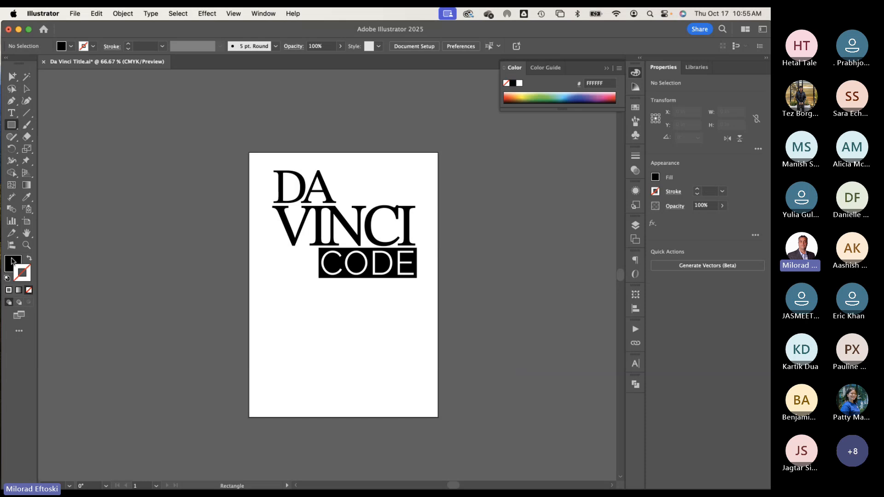
click(12, 261)
drag(274, 314, 278, 392)
click(27, 90)
click(77, 128)
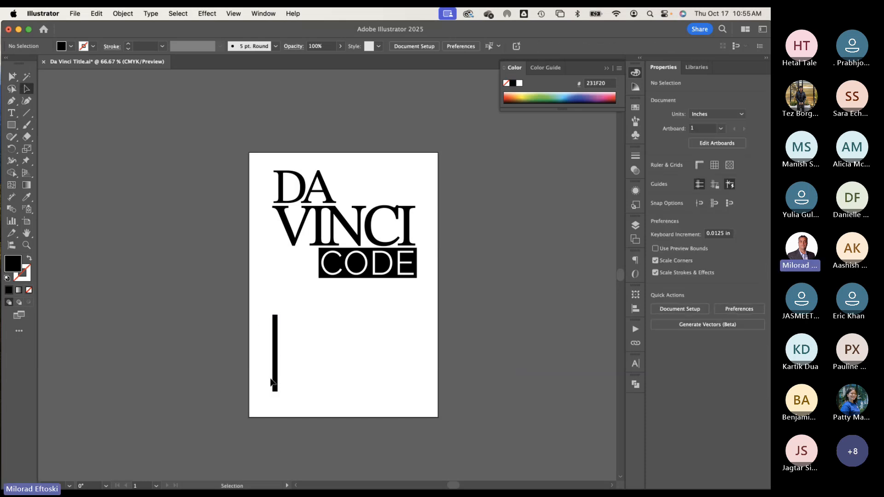
Step: Copy the black bar a short distance to its right and repeat the duplication to build a row of 14 bars
click(274, 385)
drag(274, 385, 284, 385)
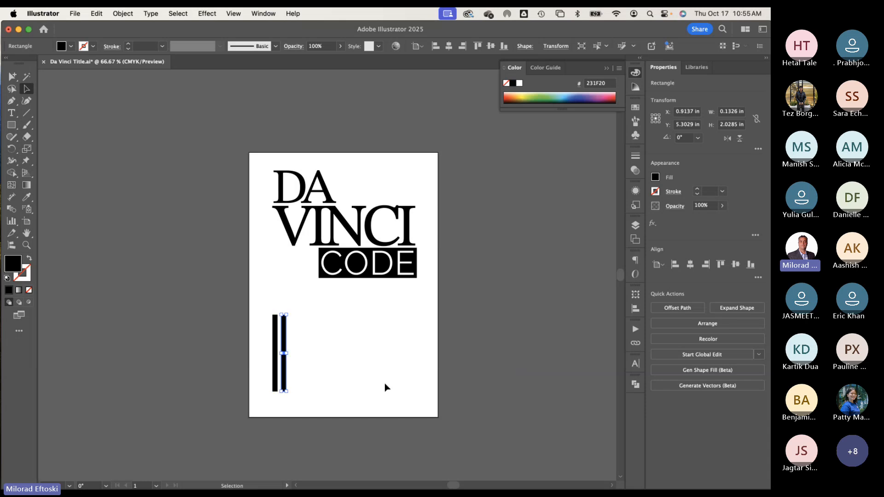
key(super+d)
key(super+d)
key(super+d)
key(super+d)
key(super+d)
key(super+d)
key(super+d)
key(super+d)
key(super+d)
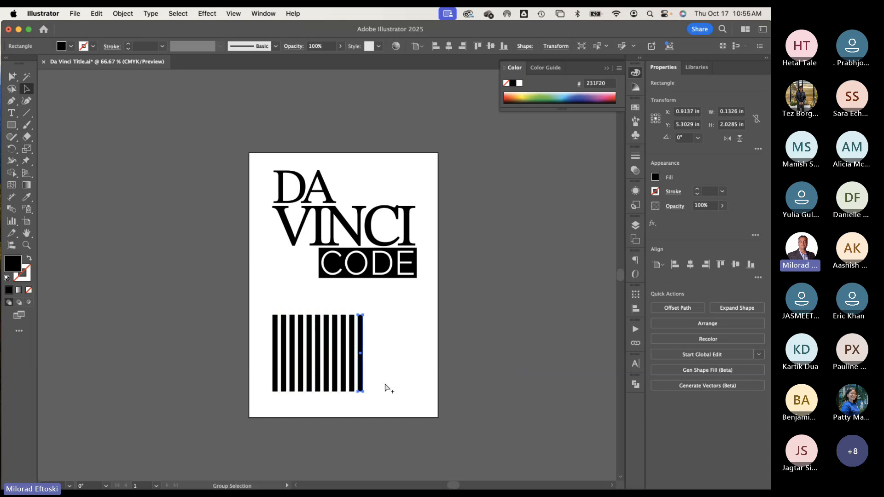
key(super+d)
key(super+d)
key(super+d)
click(401, 385)
Step: Vary the widths of individual bars to resemble a barcode, narrowing several and widening a middle one to about 0.23 in
scroll(393, 381, up, 1)
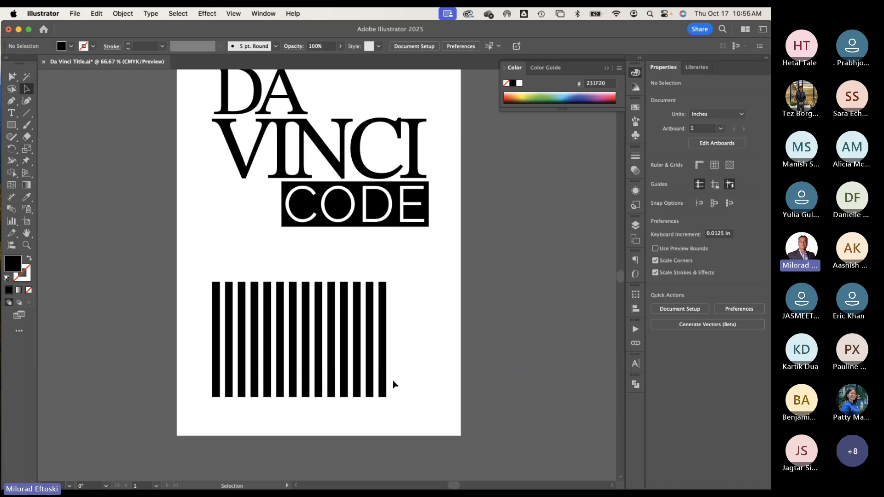
click(370, 348)
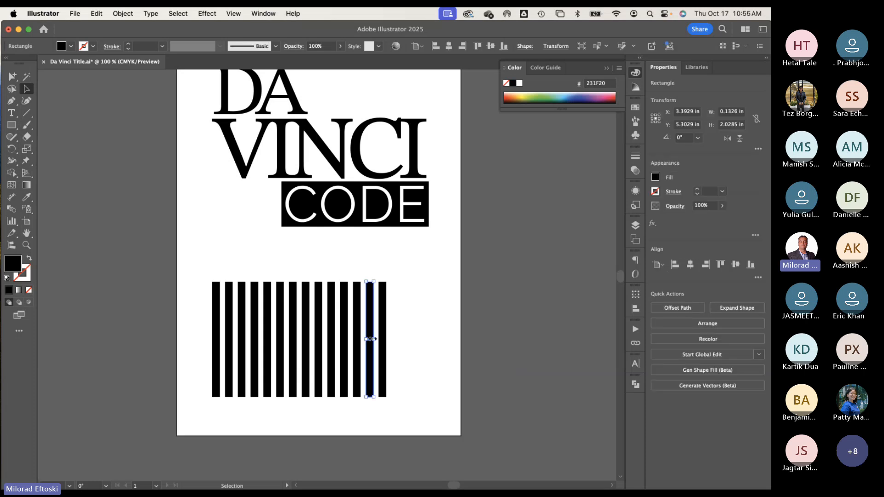
click(344, 341)
drag(348, 339, 254, 340)
click(317, 344)
click(284, 341)
click(254, 341)
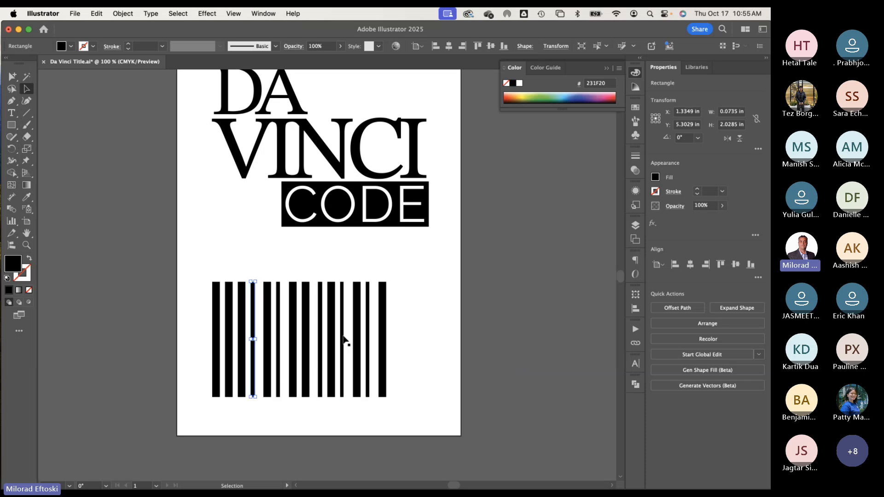
click(305, 341)
drag(309, 339, 315, 340)
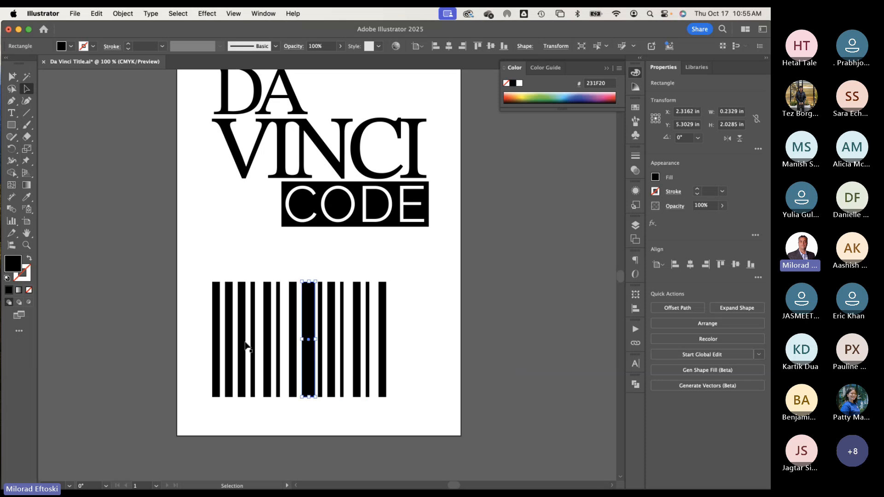
click(243, 342)
drag(244, 339, 247, 353)
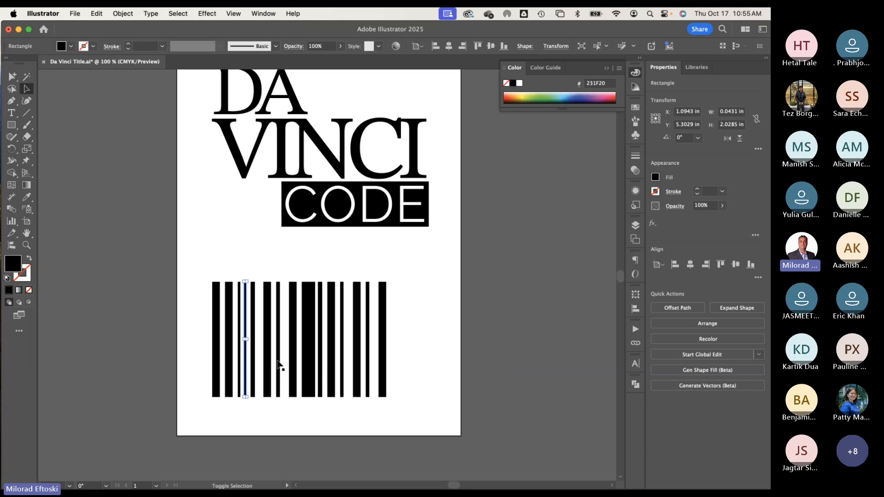
Step: Select all the barcode bars and unite them with Pathfinder
click(357, 423)
drag(389, 414, 207, 375)
click(236, 404)
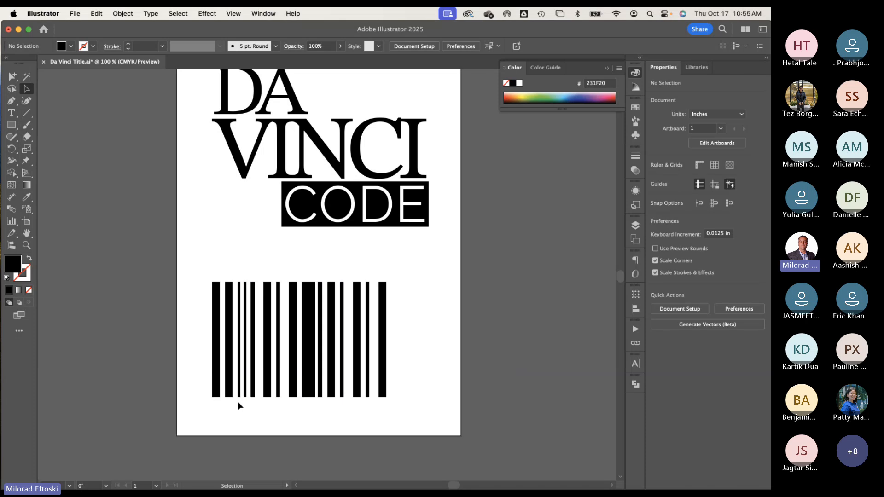
drag(203, 270, 373, 399)
click(635, 385)
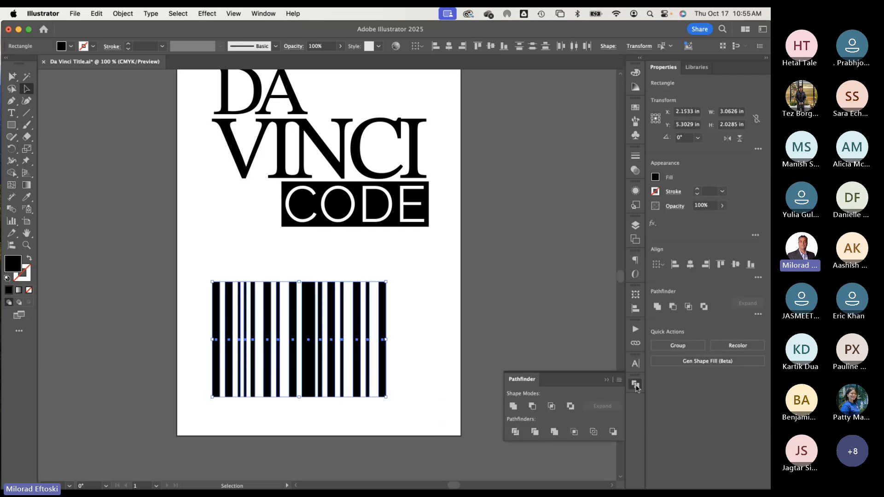
click(512, 407)
click(449, 395)
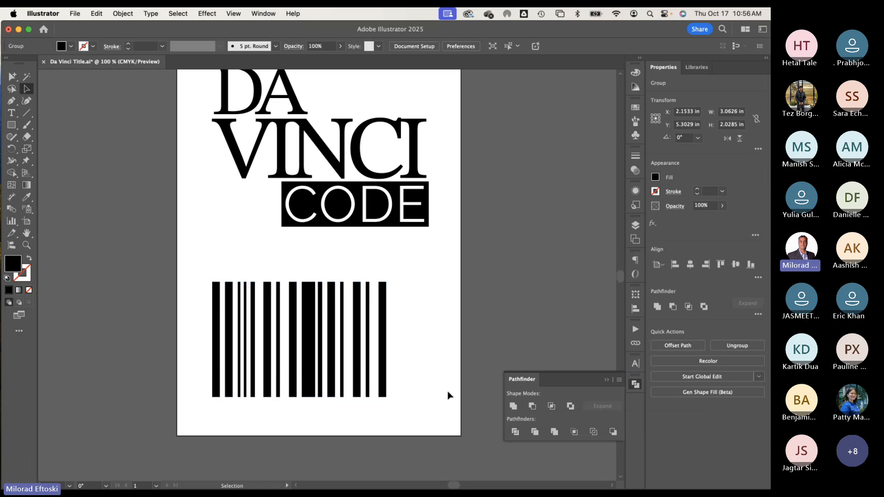
Step: Draw a black rectangle about 2.42 by 0.39 in across the lower ends of the inner barcode bars
click(13, 128)
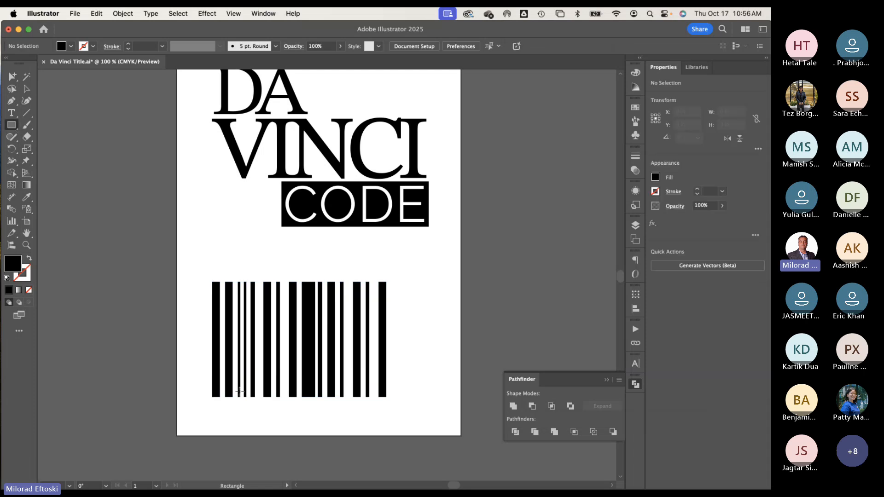
drag(234, 385, 373, 408)
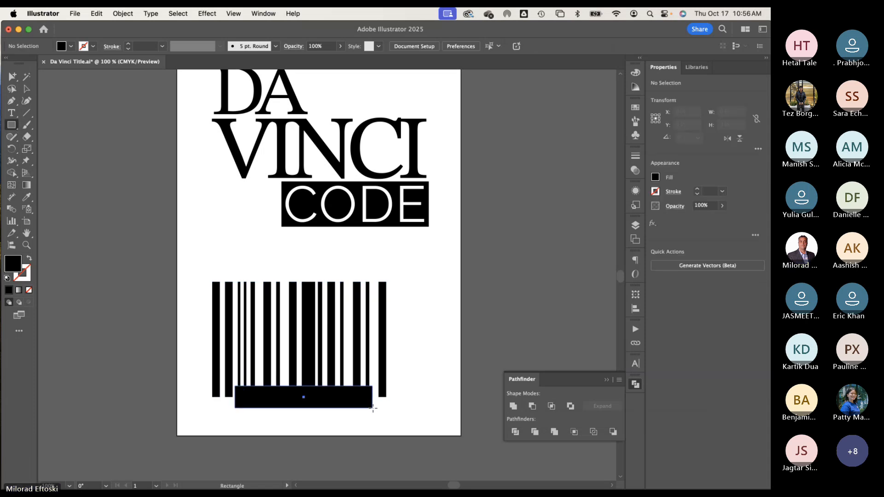
click(27, 89)
click(204, 357)
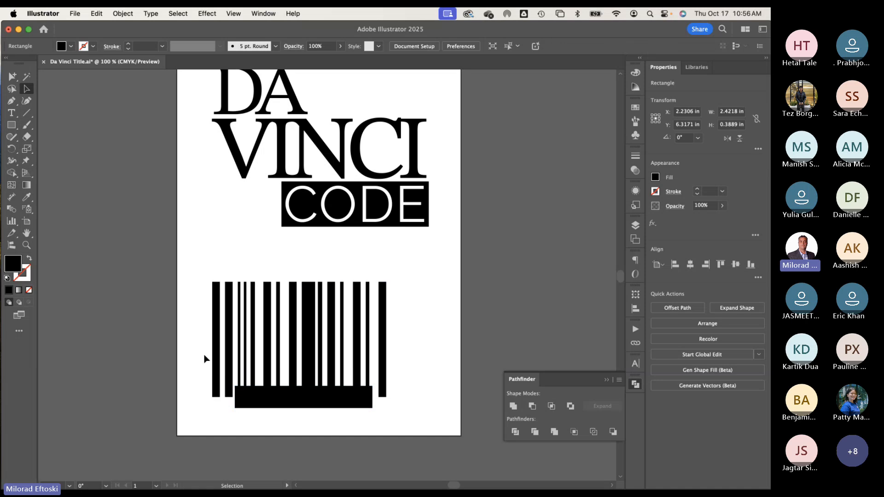
Step: Try to subtract the rectangle from the barcode bars with Minus Front, and undo it
drag(191, 344, 438, 391)
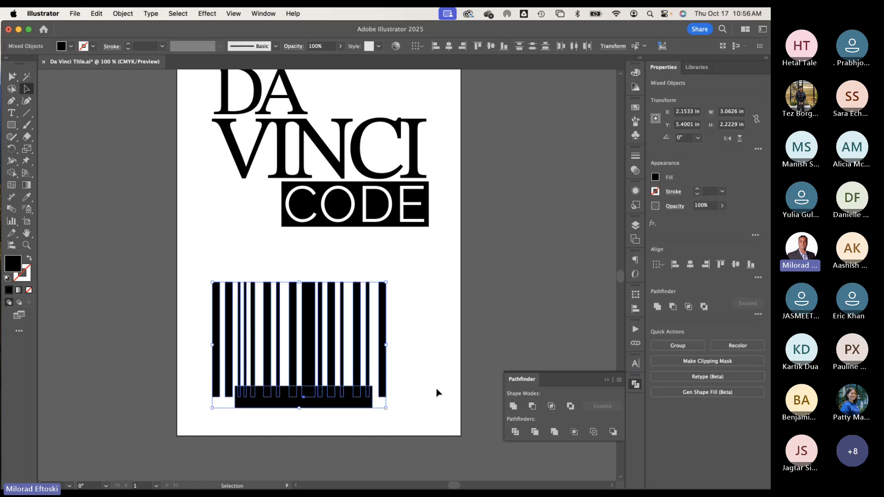
click(532, 406)
click(459, 410)
key(super+z)
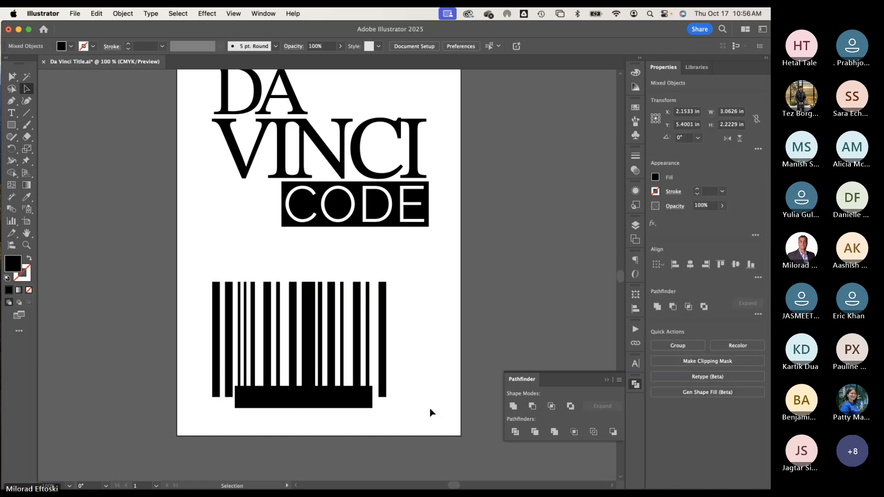
Step: Move the black rectangle slightly up over the lower ends of the barcode bars
click(320, 342)
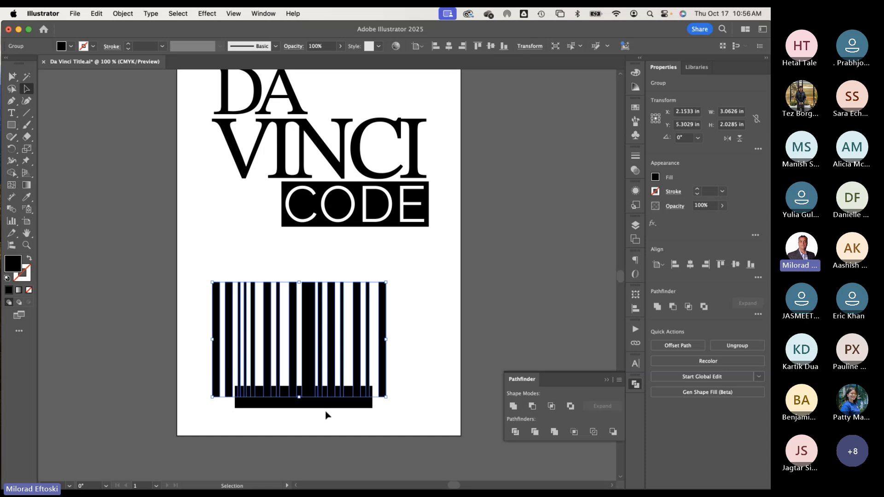
click(318, 404)
click(355, 431)
drag(313, 395, 313, 390)
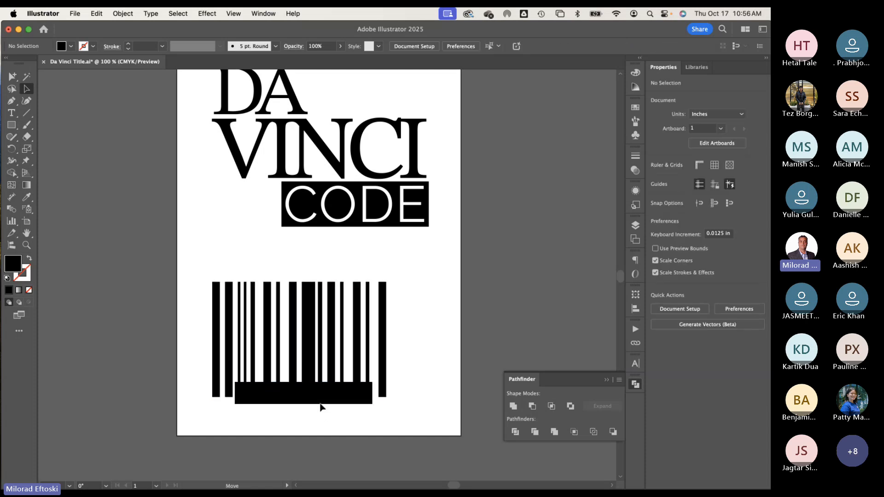
click(320, 406)
click(307, 361)
click(322, 394)
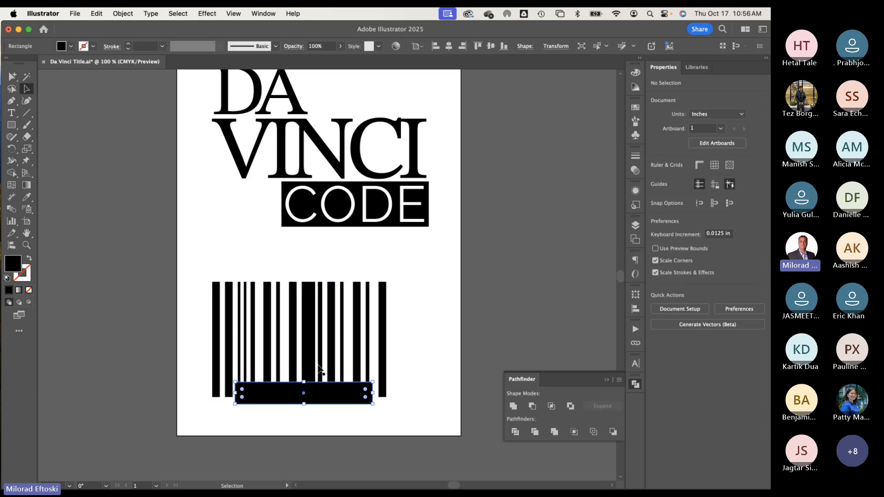
Step: Turn the group of barcode bars into a compound path
click(308, 360)
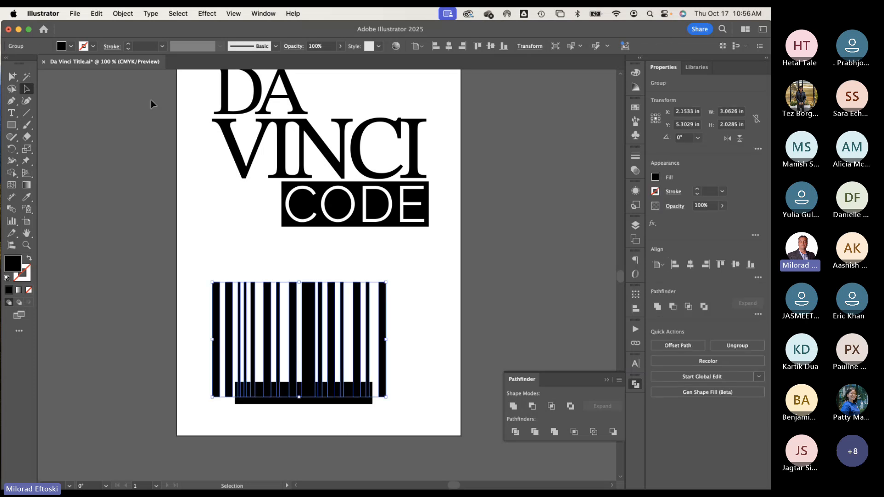
click(119, 10)
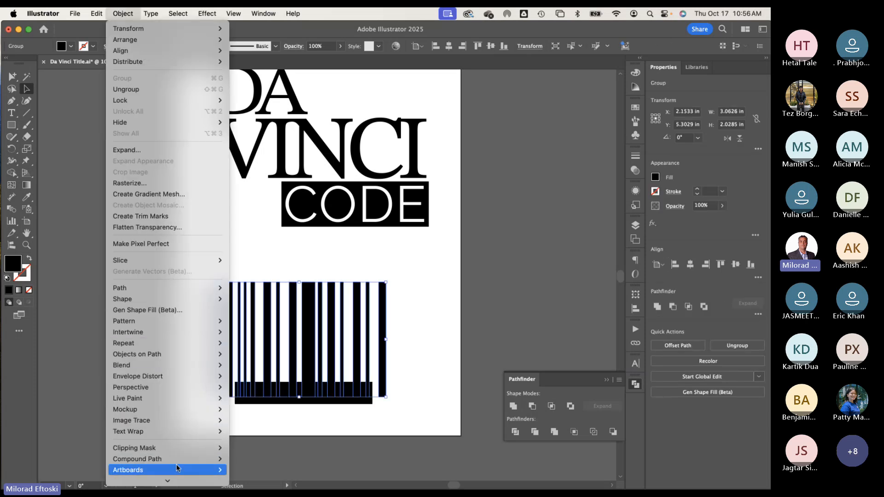
mouse_move(173, 462)
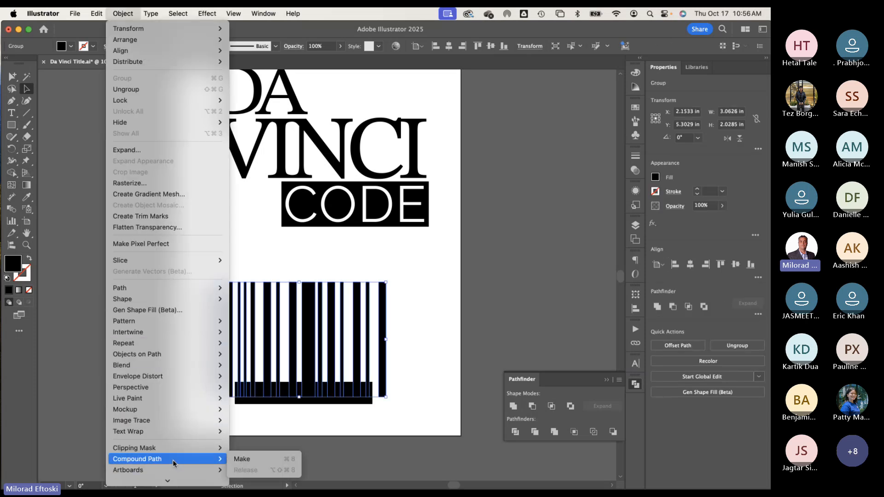
click(257, 459)
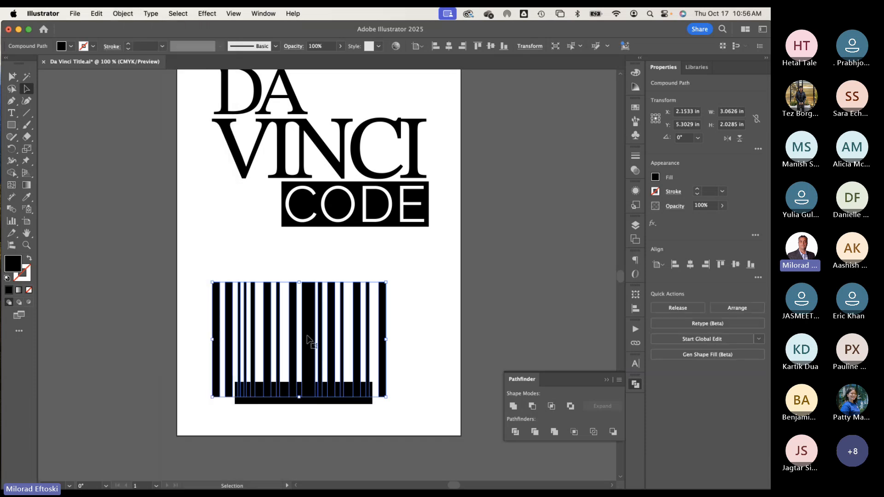
Step: Subtract the rectangle from the barcode with Minus Front to shorten the inner bars
click(327, 399)
drag(407, 426, 365, 378)
click(532, 406)
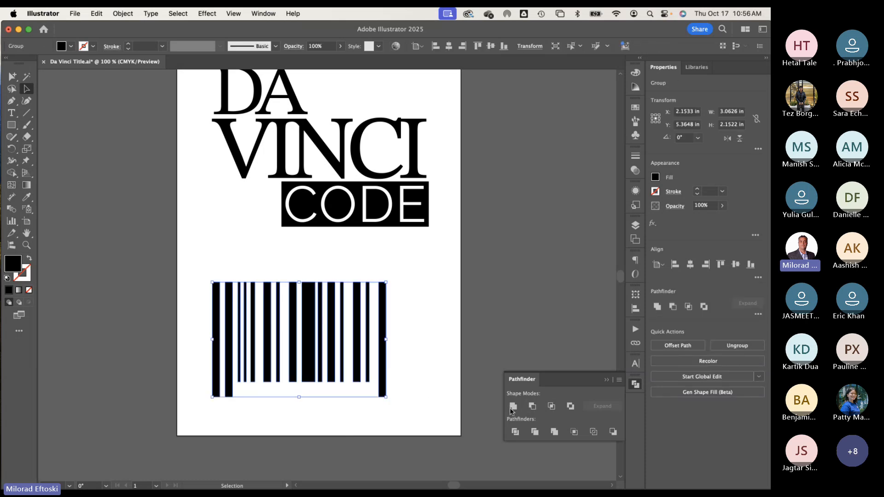
click(439, 409)
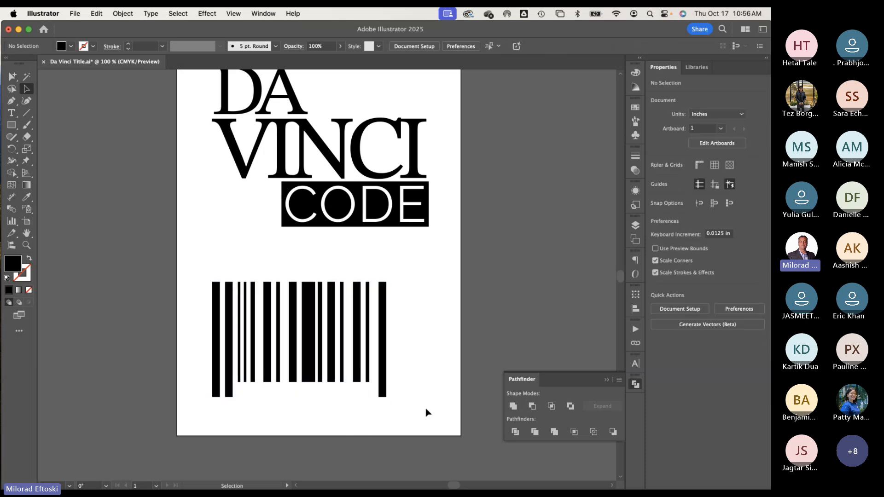
scroll(397, 386, down, 2)
scroll(396, 385, up, 2)
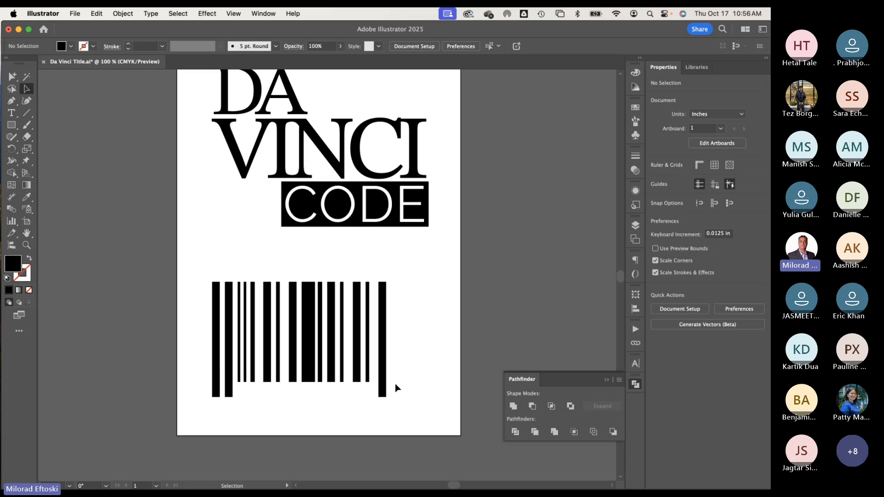
click(13, 112)
click(258, 415)
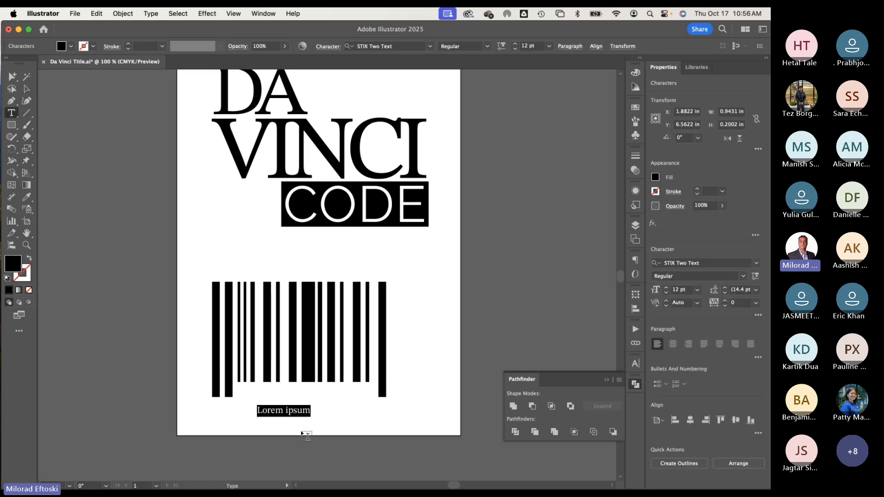
text(007 98 675424)
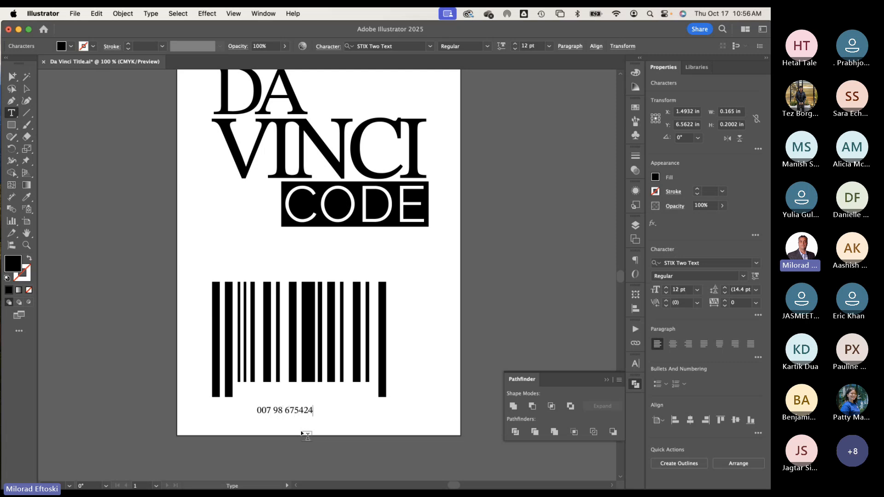
text(- 02)
Step: Move the number line under the shortened bars and enlarge it to about 20.85 pt to fill the gap between the long bars
click(26, 88)
drag(276, 412, 260, 394)
key(super+t)
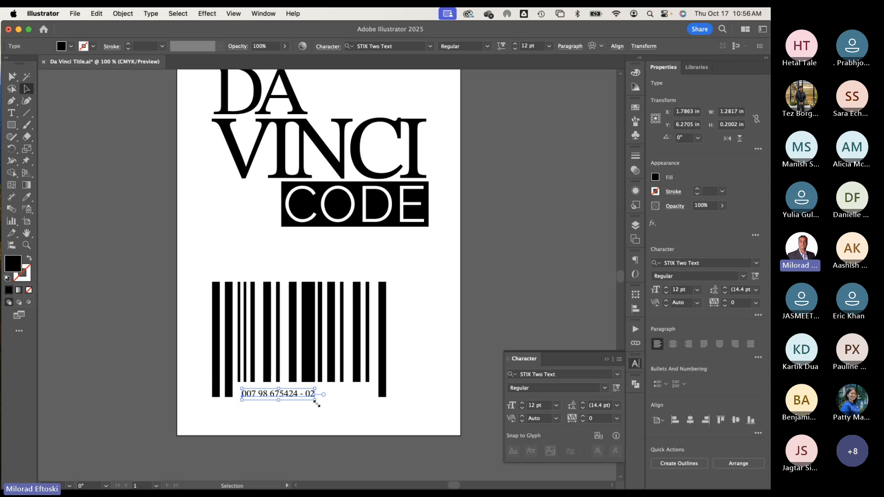
mouse_move(317, 403)
mouse_down()
mouse_move(367, 415)
mouse_move(329, 397)
mouse_up()
click(348, 417)
click(341, 422)
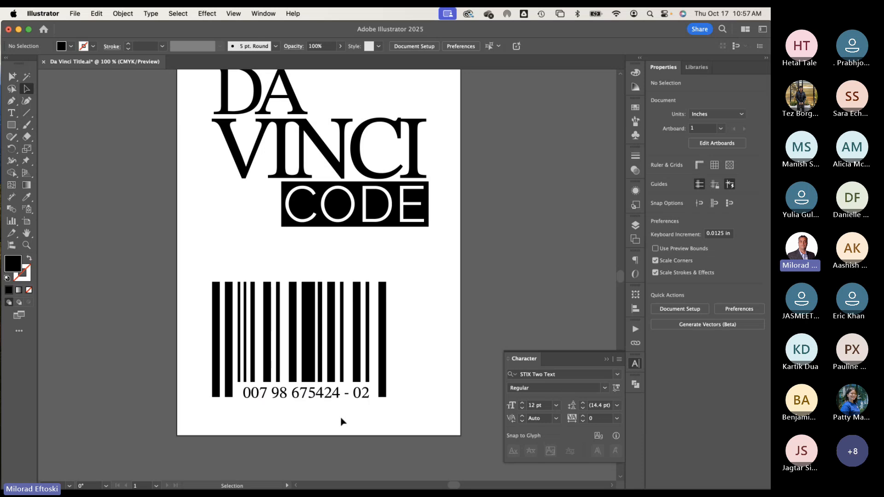
Step: Copy the barcode with its number, switch to the book cover in Photoshop and select the Back layer group
click(268, 346)
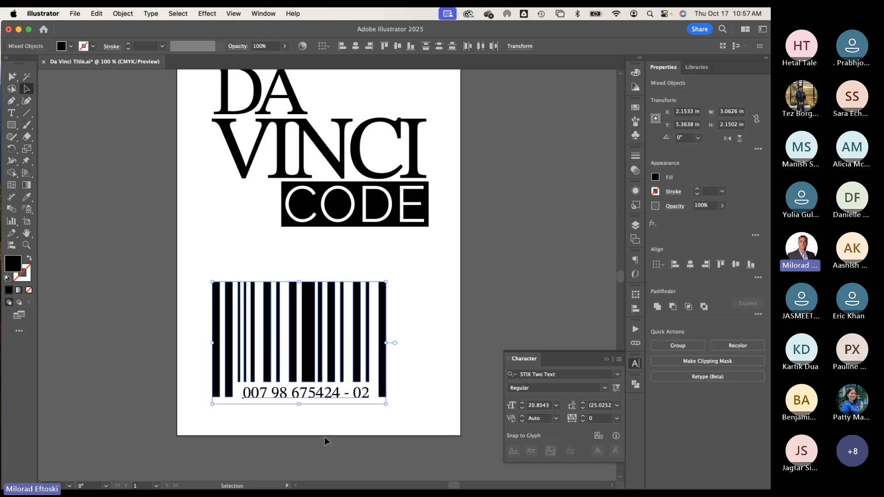
key(super+Tab)
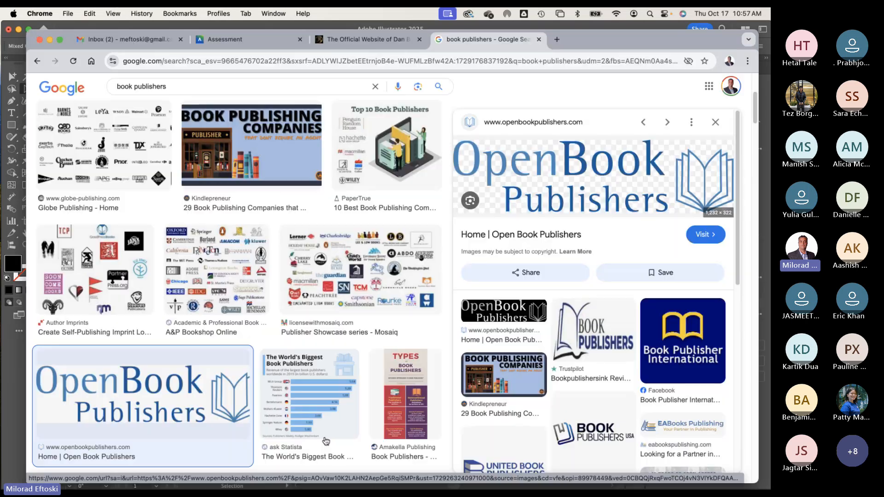
key(super+Tab)
click(349, 241)
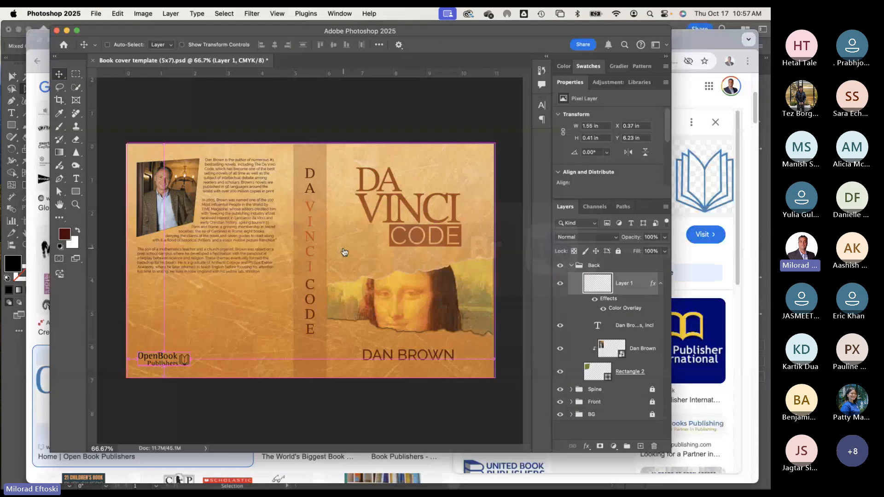
click(577, 343)
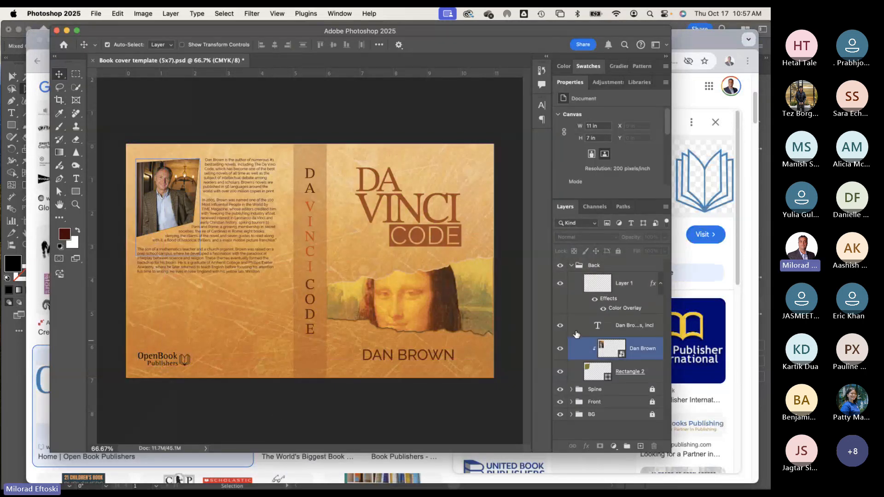
click(617, 266)
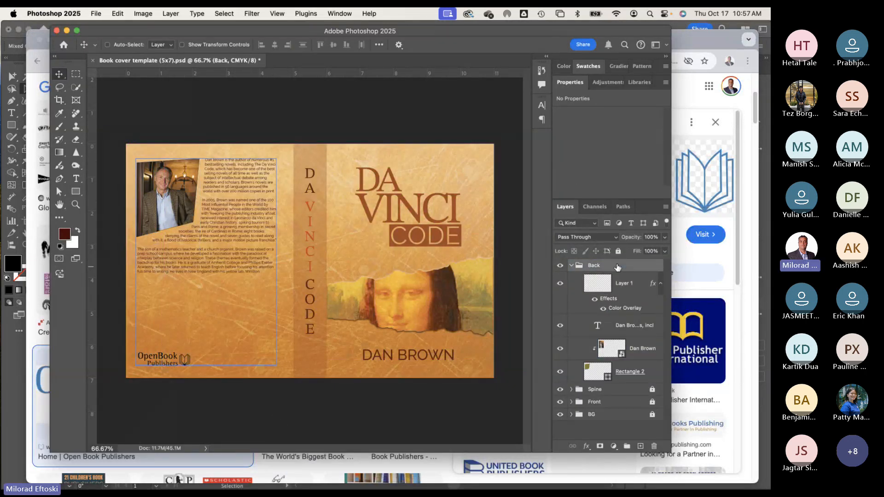
Step: Paste the barcode into the cover as a Smart Object
key(super+v)
click(412, 255)
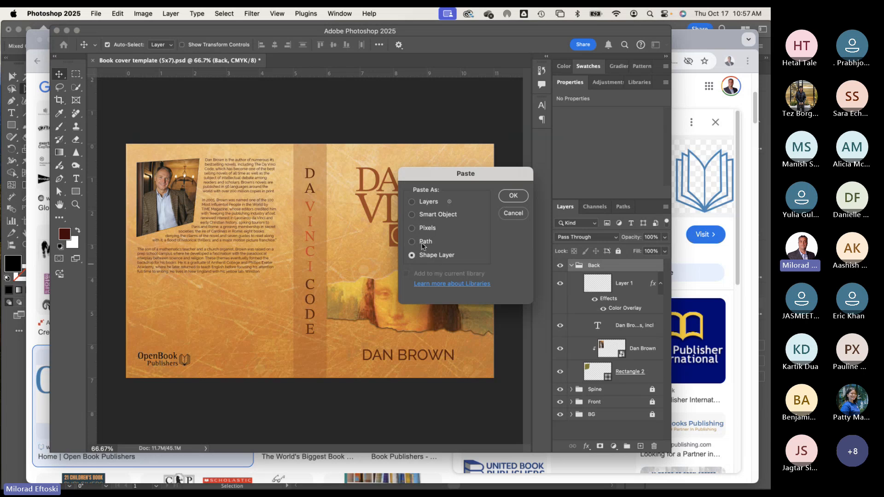
click(428, 214)
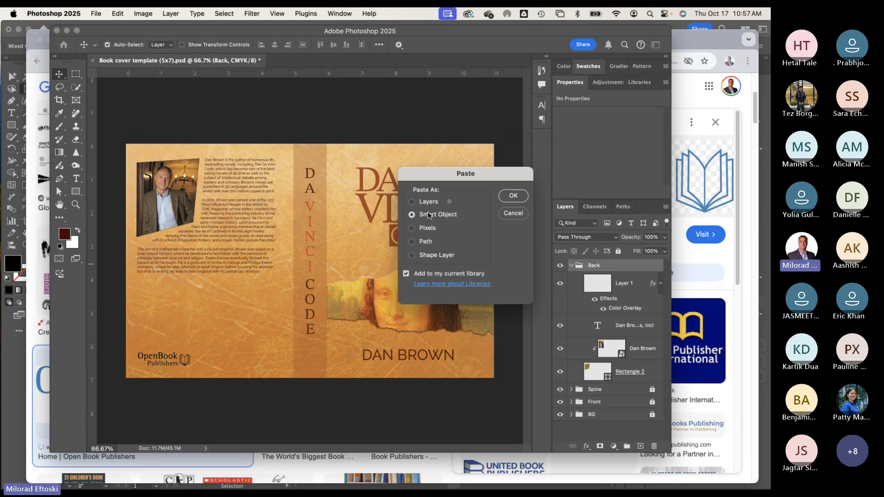
click(513, 197)
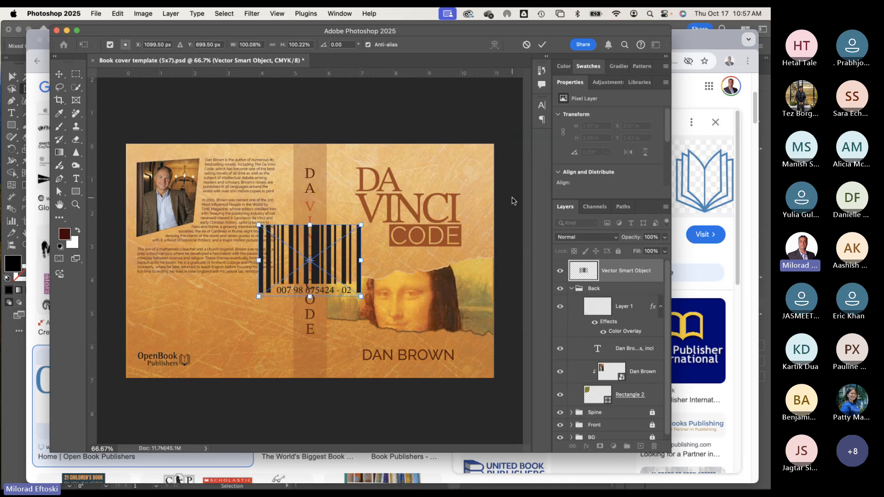
Step: Scale the barcode to about 1.23 by 0.86 in and place it in the back cover's lower corner beside the spine, dismissing the library message
drag(361, 223, 261, 368)
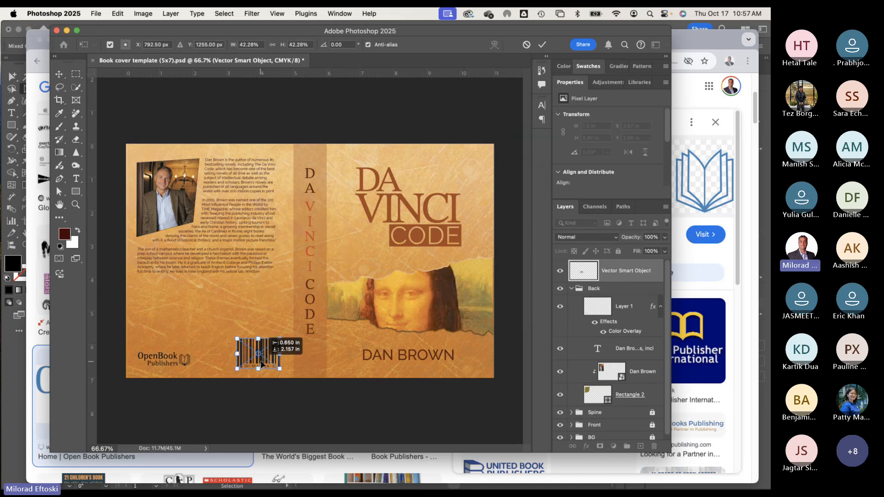
drag(282, 338, 279, 339)
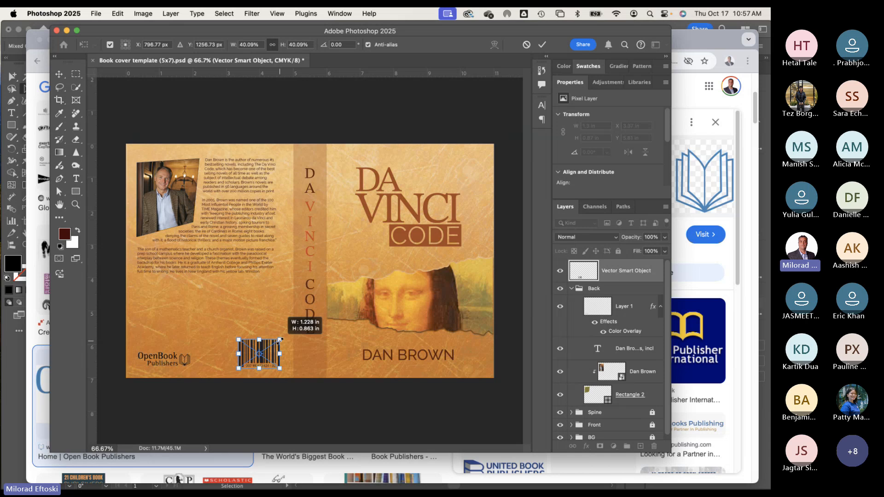
key(Return)
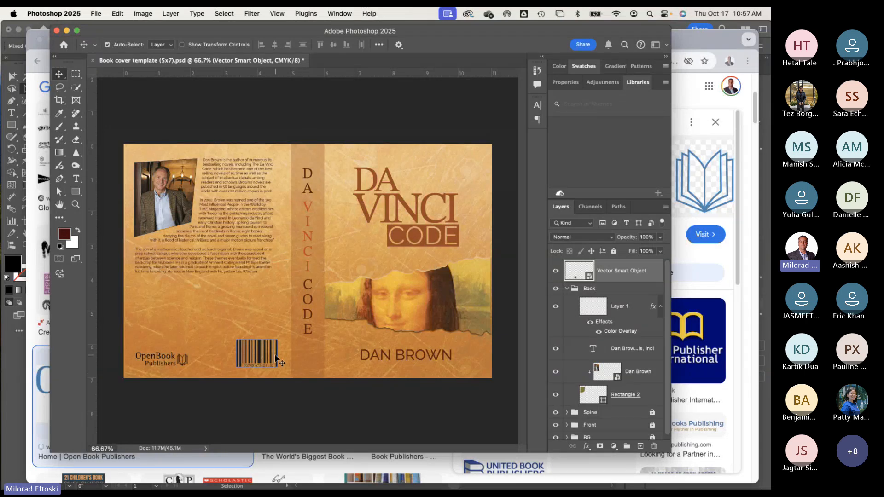
drag(268, 355, 266, 357)
click(308, 413)
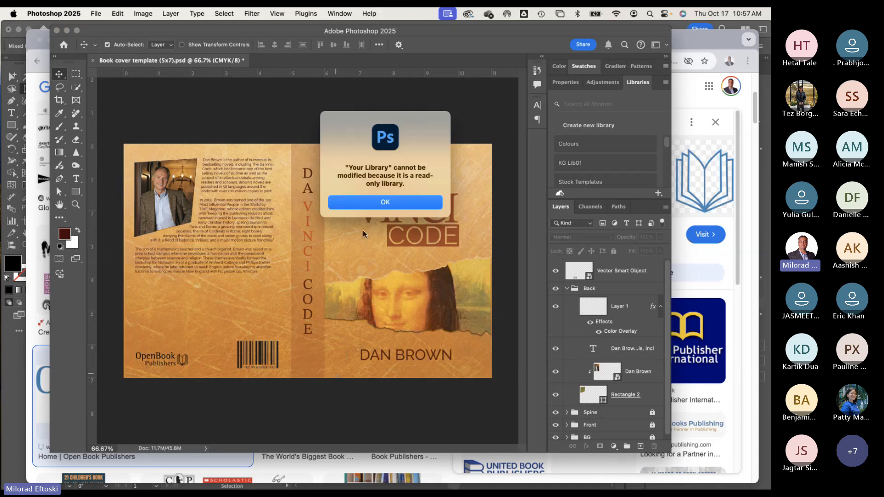
click(362, 205)
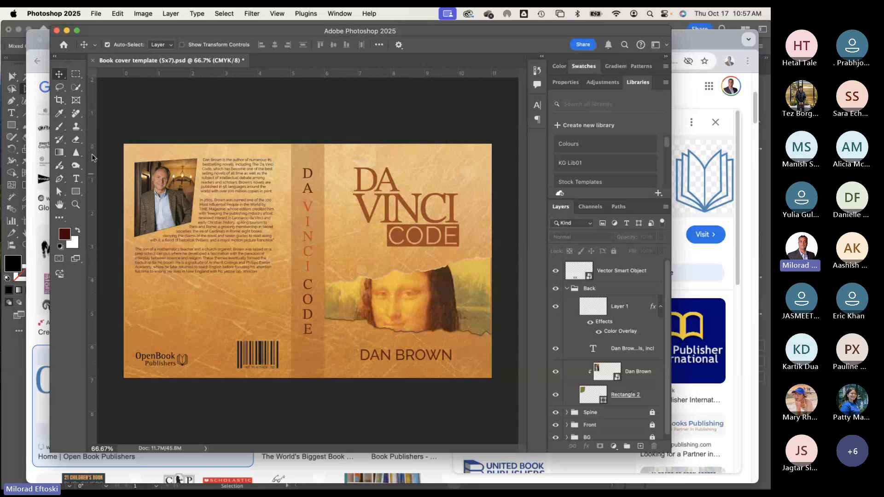
Step: Draw a rectangle about 4.32 by 1.06 in on the back cover below the biography and fill it with a colour sampled from the spine
click(76, 192)
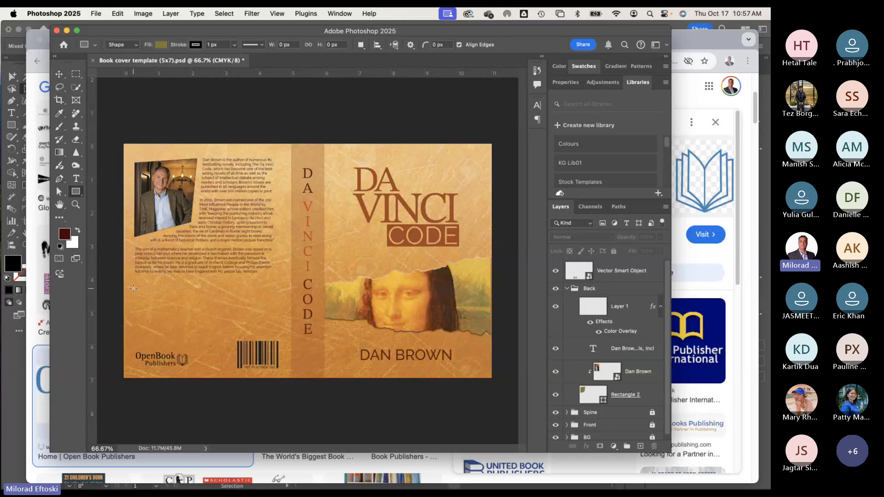
drag(133, 288, 279, 323)
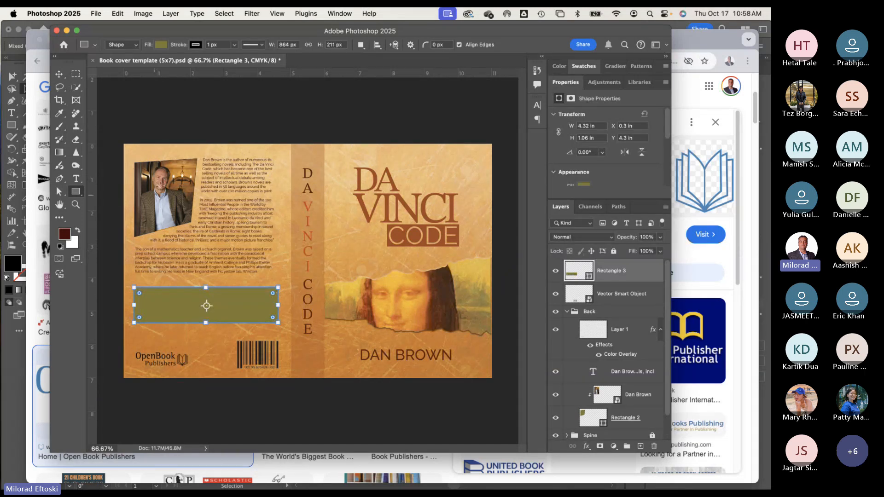
click(59, 112)
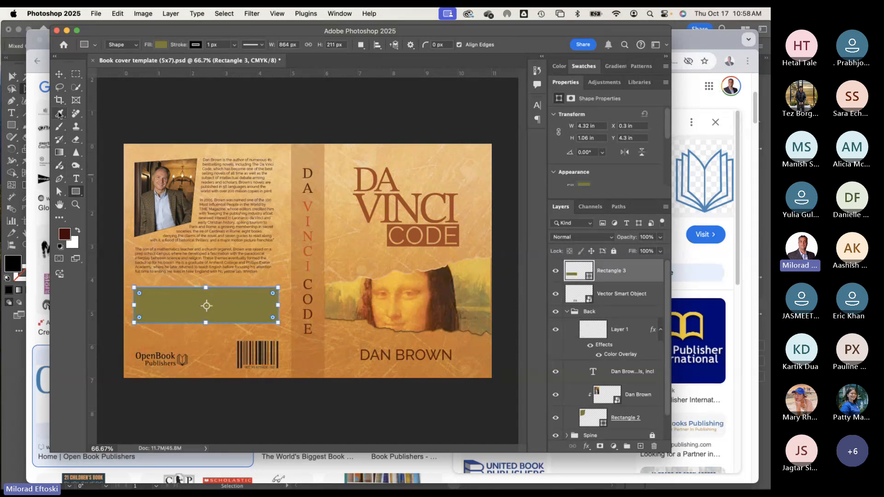
click(301, 155)
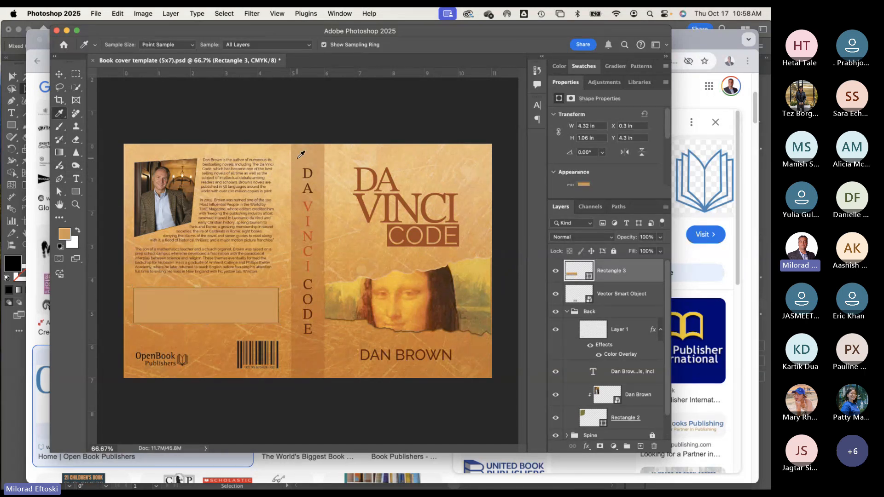
click(59, 74)
click(302, 148)
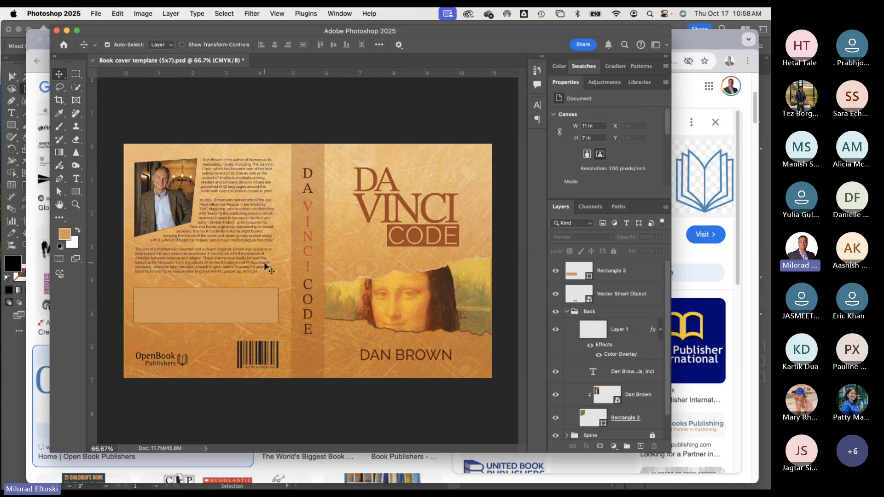
Step: Recolour the rectangle with the rust brown (#9f4723) sampled from the box behind CODE and set its opacity to 50%
click(570, 274)
double_click(570, 274)
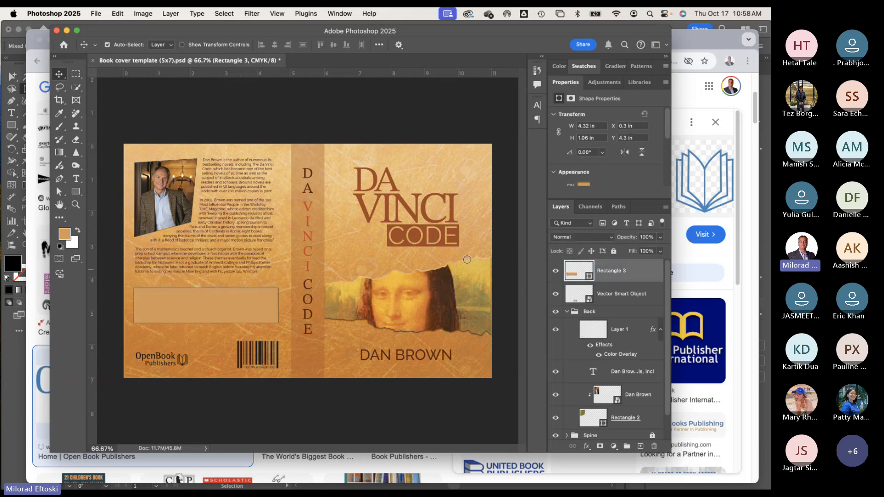
click(415, 237)
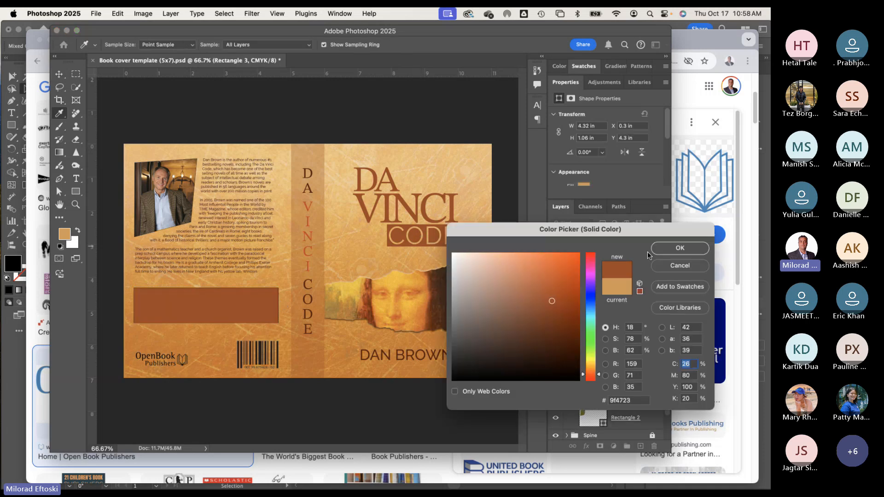
click(678, 249)
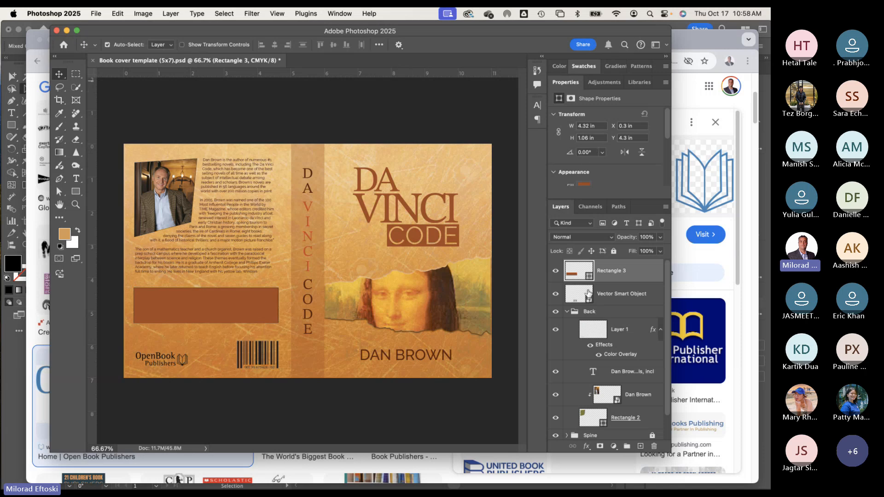
click(645, 237)
text(50)
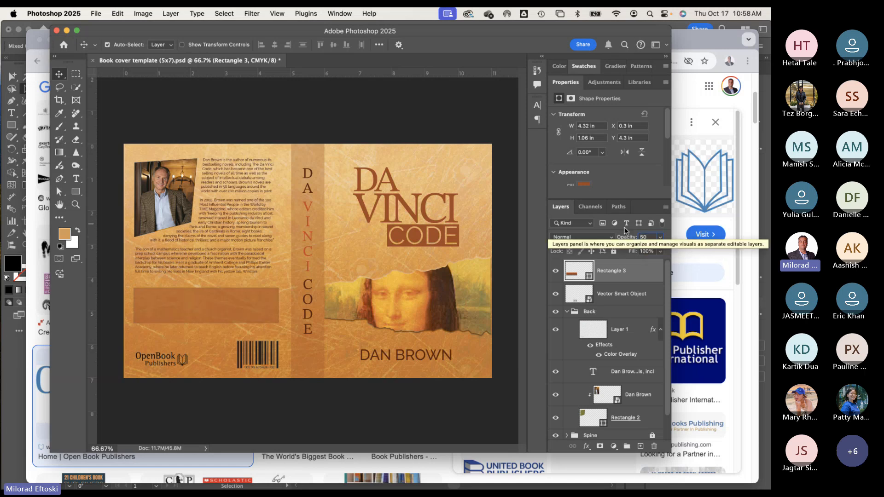
click(231, 283)
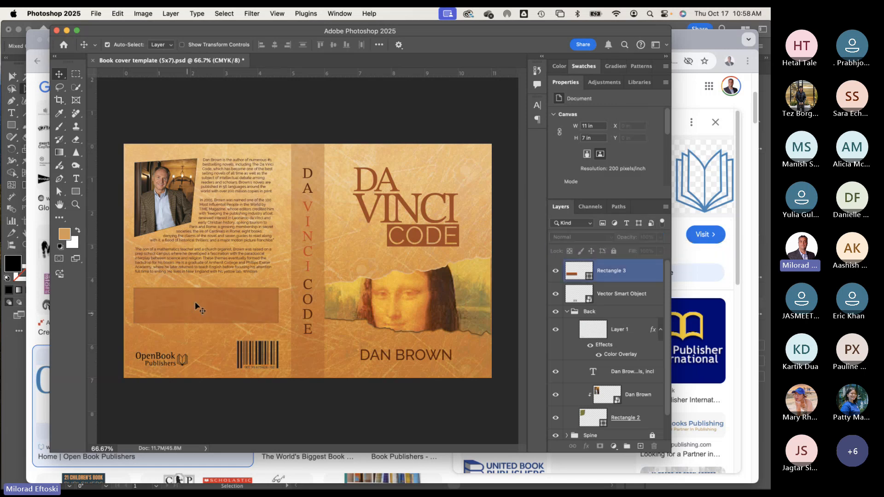
Step: Switch to Chrome and search Google Images for "#1 new york times bestseller"
click(300, 466)
scroll(193, 184, up, 2)
drag(190, 103, 89, 98)
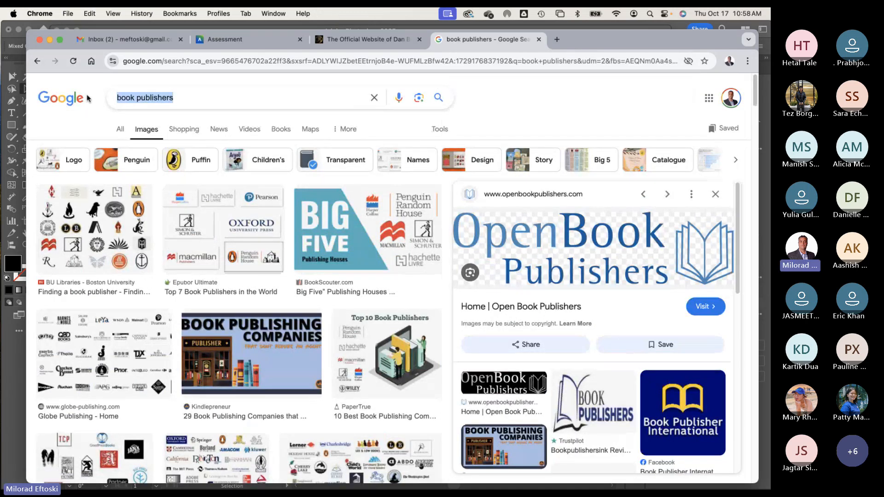
text(#1 new y)
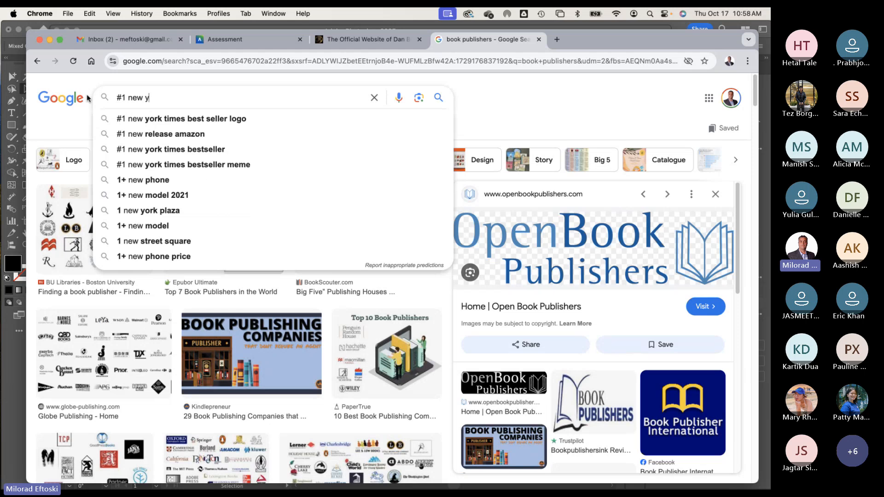
text(o)
click(168, 135)
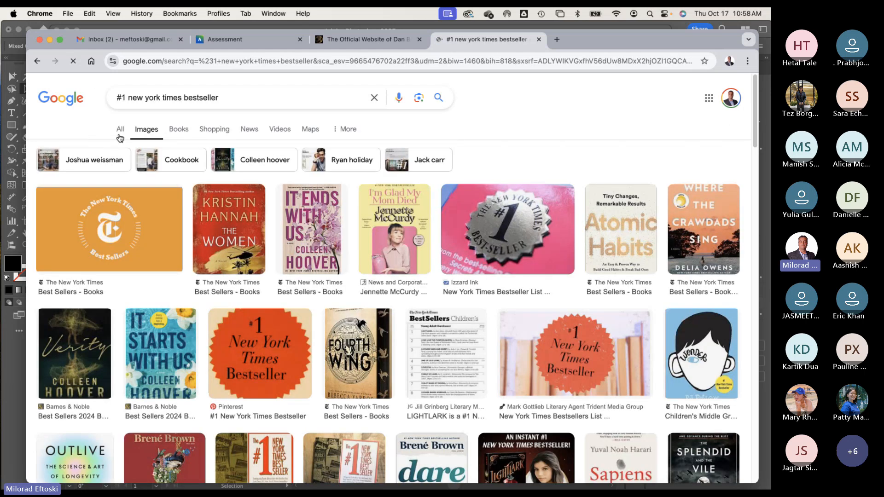
Step: Look through the web and image results for the bestseller query, previewing the Best Sellers Children's list image
click(120, 133)
scroll(286, 318, down, 1)
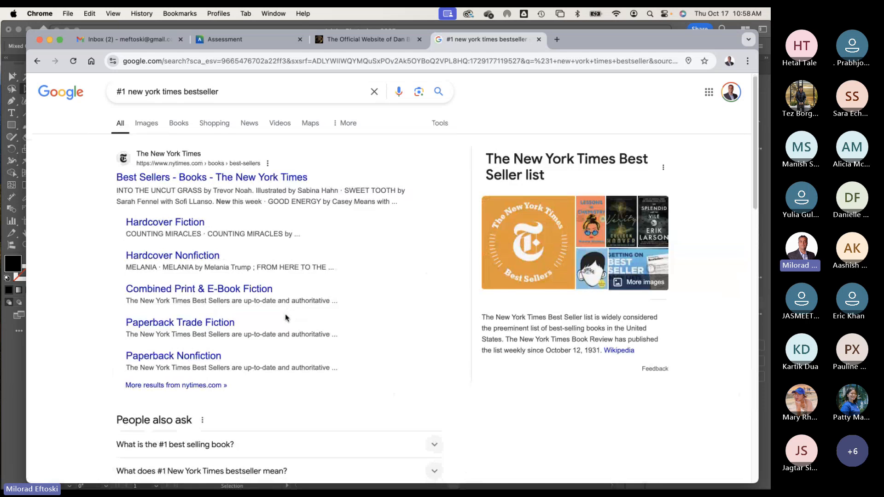
scroll(284, 316, down, 1)
scroll(282, 316, up, 1)
click(143, 127)
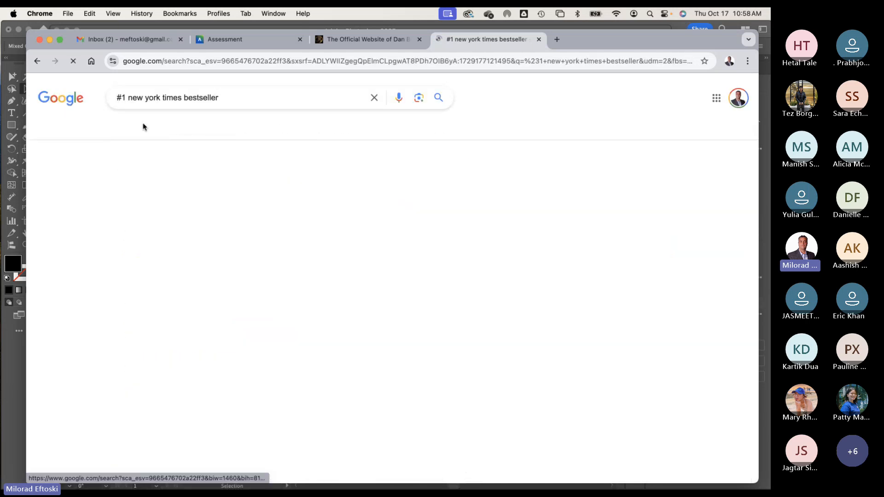
click(444, 350)
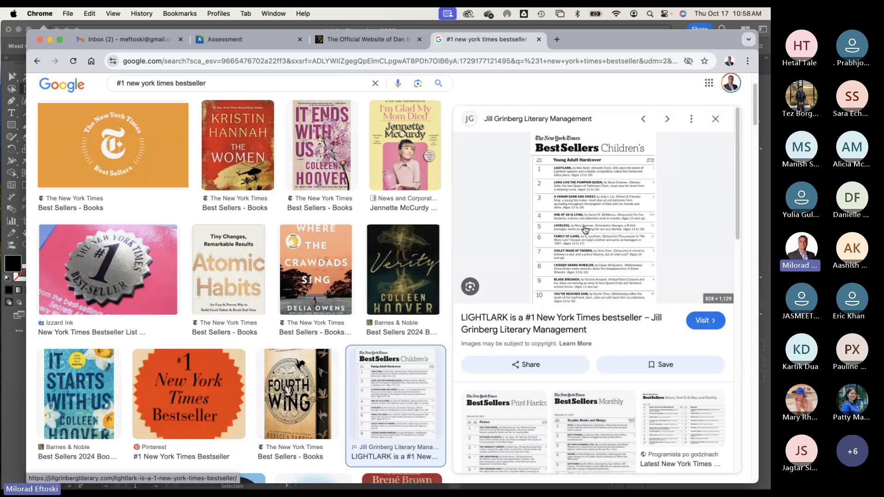
click(40, 63)
click(123, 129)
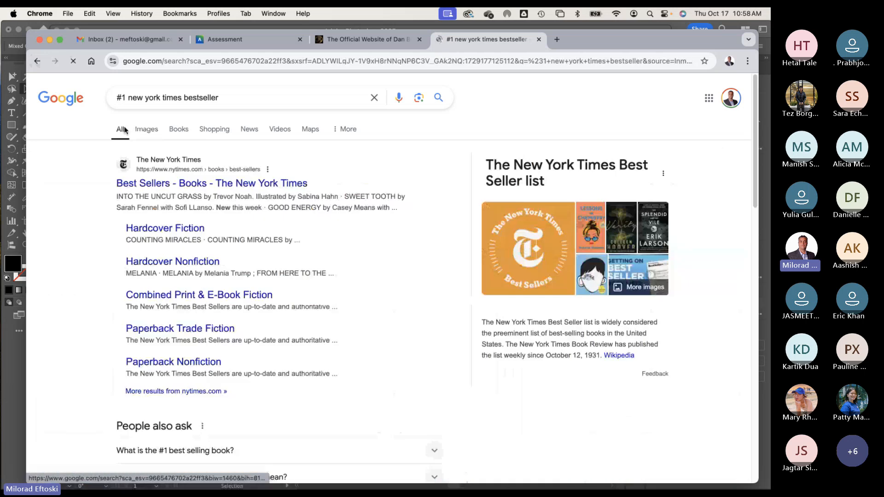
Step: Open Barnes & Noble's The New York Times Best Sellers 2024 Book List and go to the Counting Miracles book page
scroll(337, 288, down, 7)
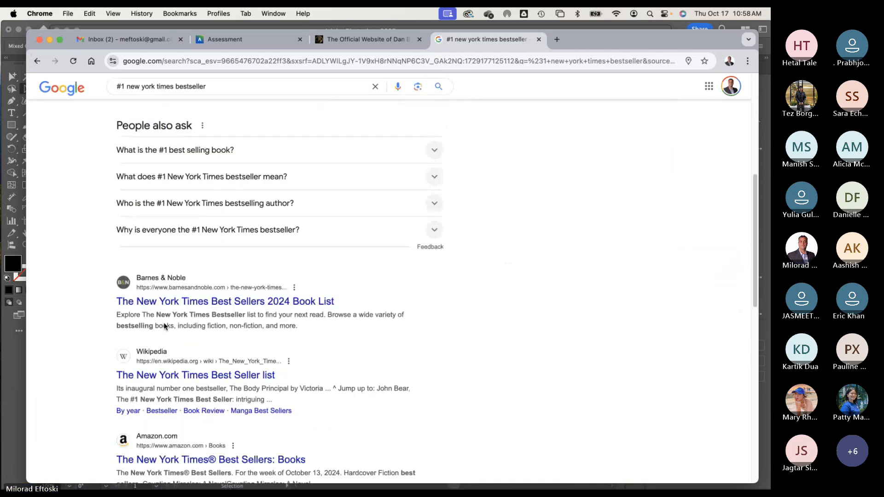
click(212, 302)
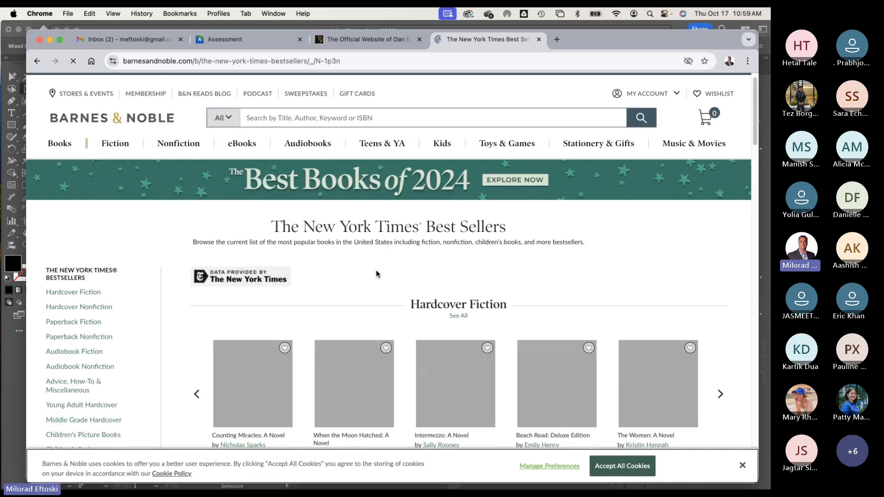
scroll(376, 274, down, 5)
mouse_move(305, 186)
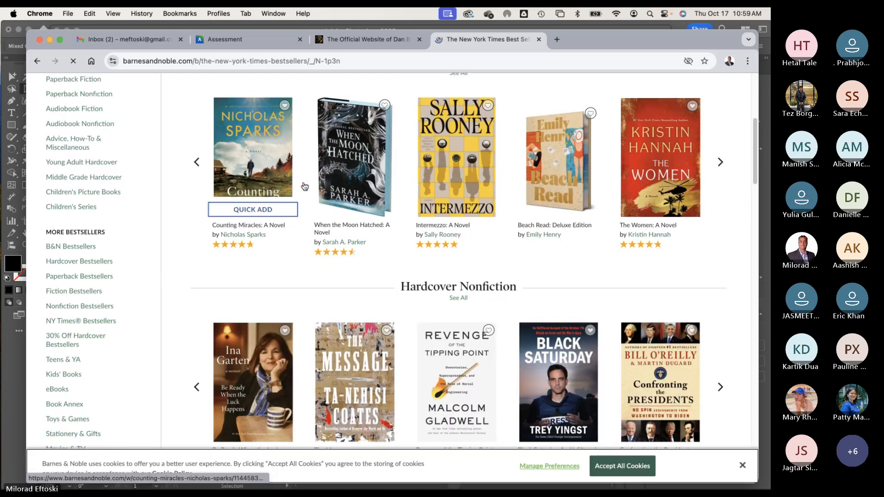
click(264, 171)
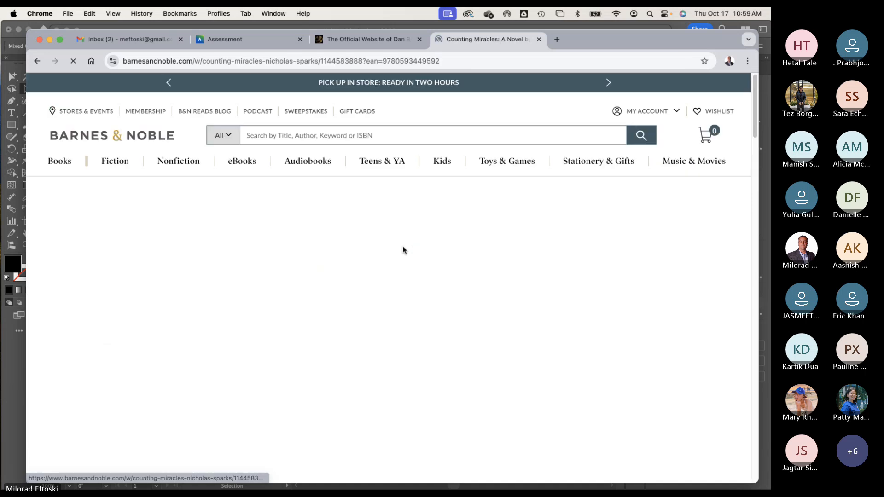
Step: Copy the bold paragraph beginning "#1 New York Times Bestseller" from the book's Overview section
scroll(400, 249, down, 2)
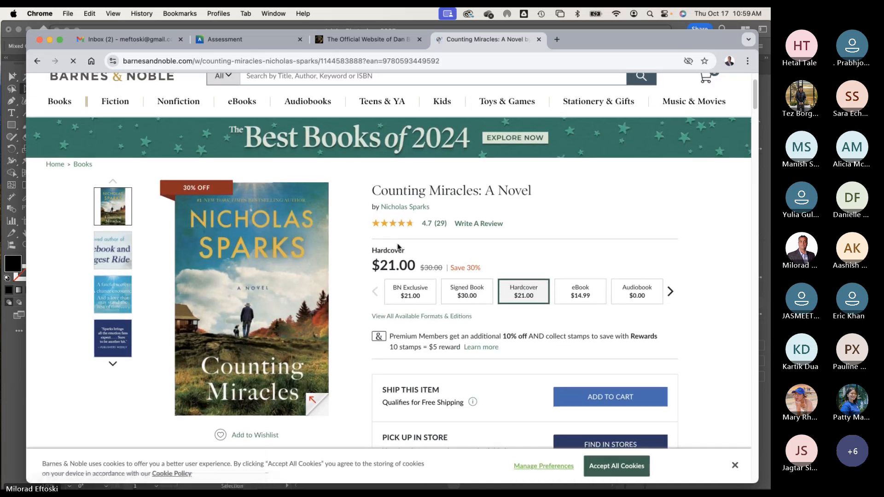
scroll(397, 247, down, 4)
scroll(396, 248, down, 3)
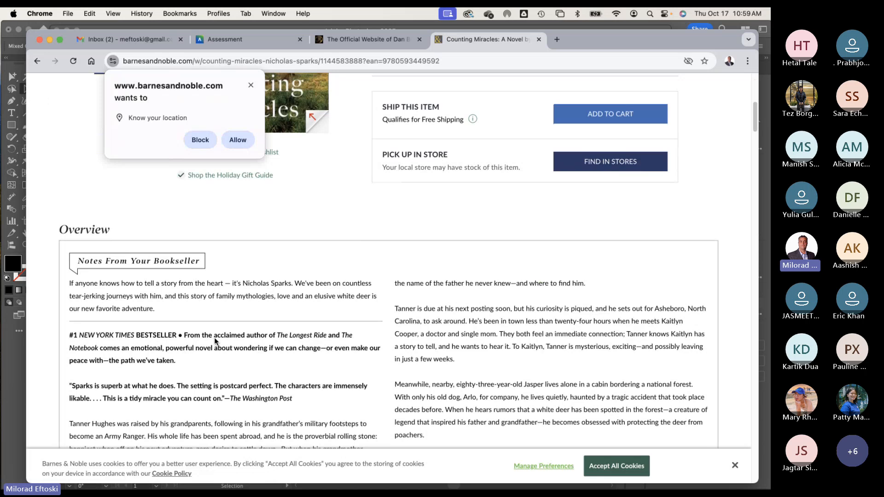
scroll(184, 336, down, 1)
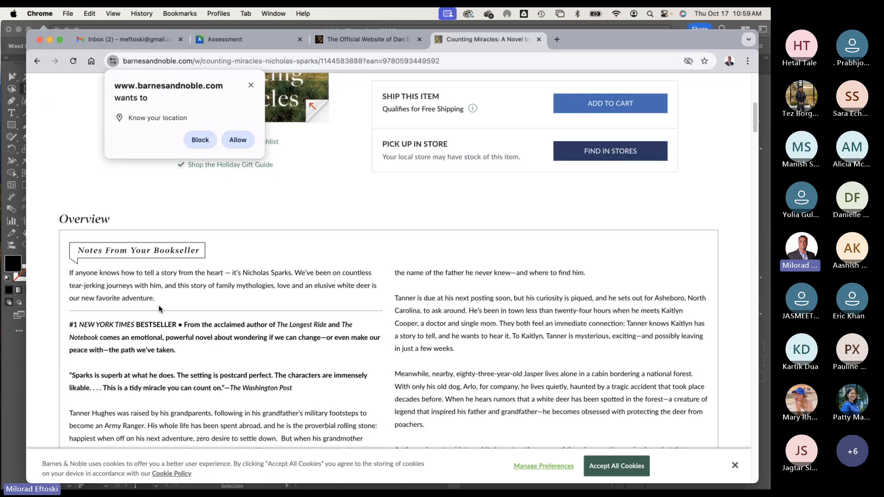
drag(157, 299, 66, 276)
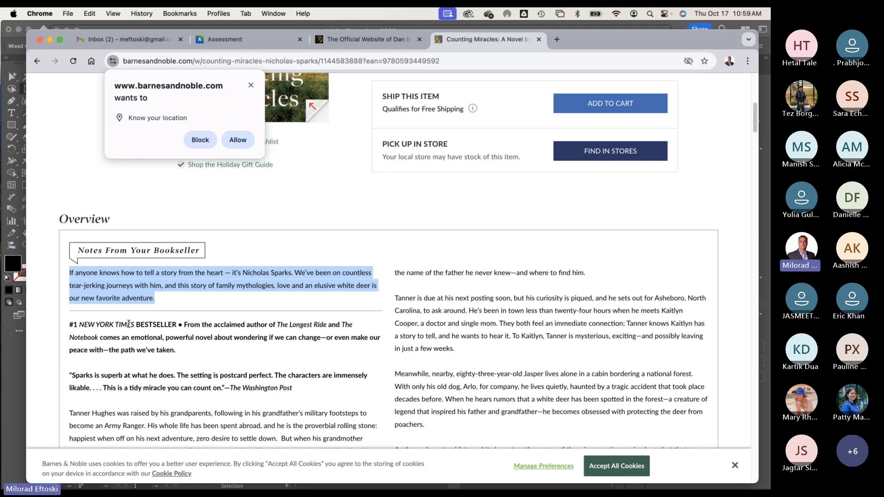
drag(70, 326, 178, 352)
key(super+c)
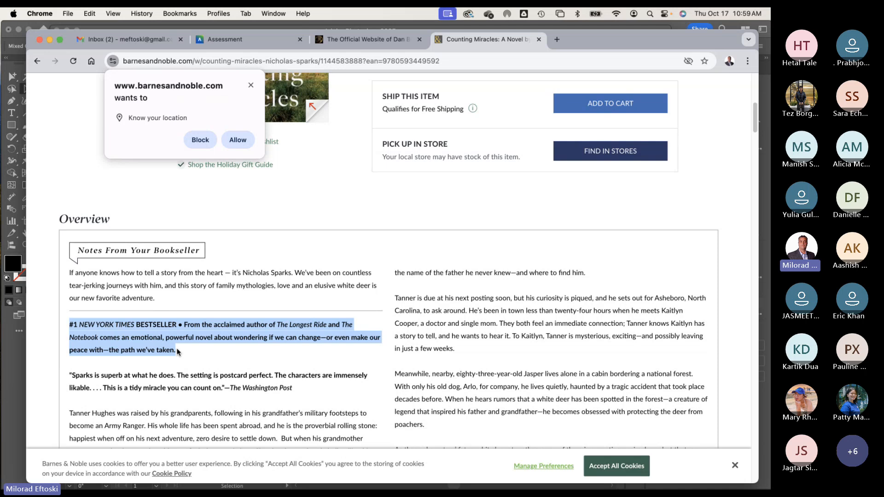
Step: Return to the book cover in Photoshop and create a text area inside the translucent rectangle
key(super+Tab)
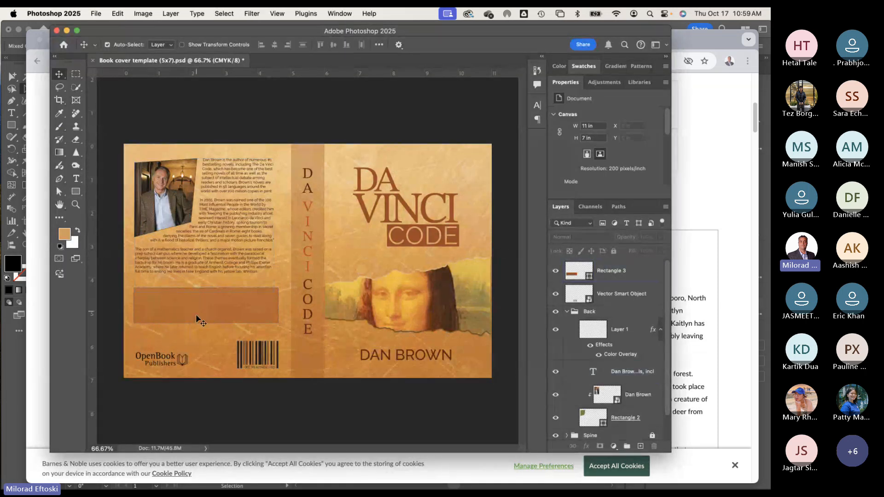
click(206, 297)
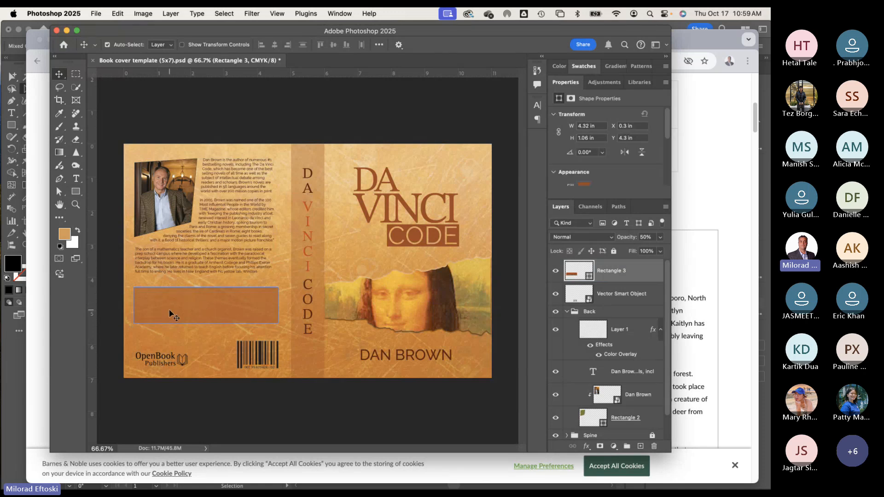
click(76, 179)
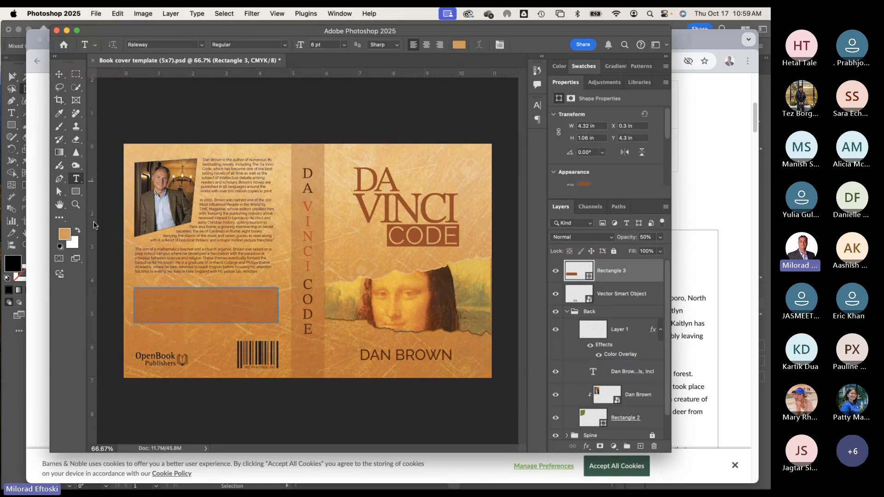
click(154, 304)
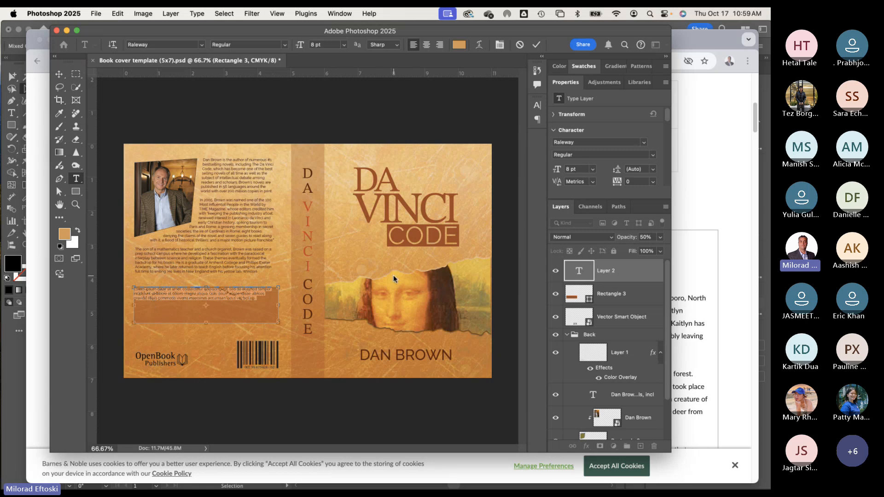
Step: Enlarge the rectangle's placeholder text to 11 pt and set its Raleway style to SemiBold Italic
key(super+shift+period)
key(super+shift+period)
key(super+shift+period)
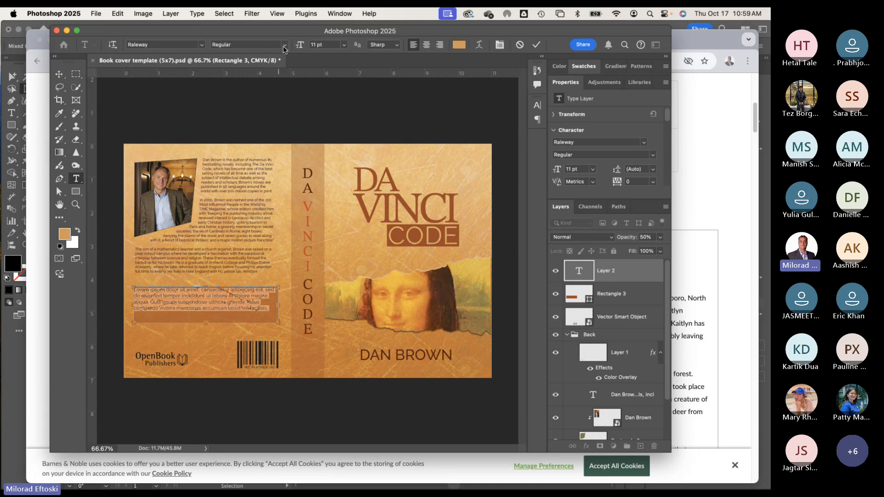
click(286, 49)
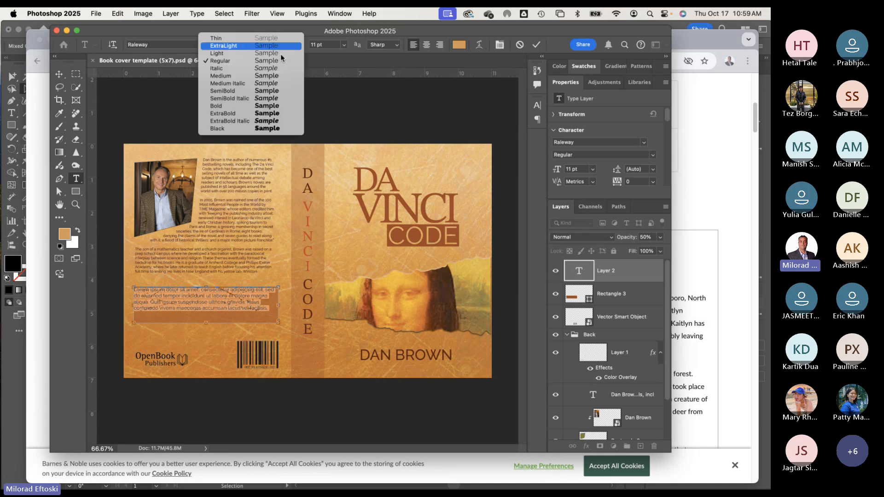
click(260, 100)
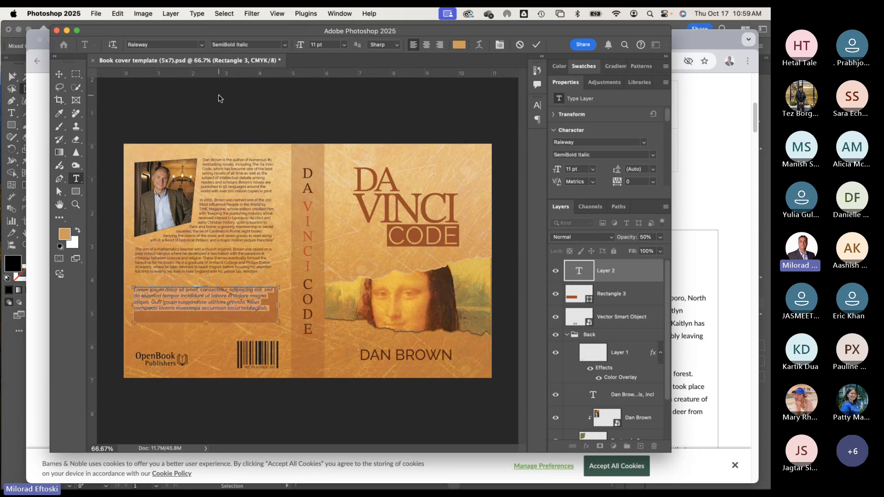
Step: Replace the placeholder text in the translucent rectangle with the copied "#1 NEW YORK TIMES BESTSELLER" blurb
click(146, 297)
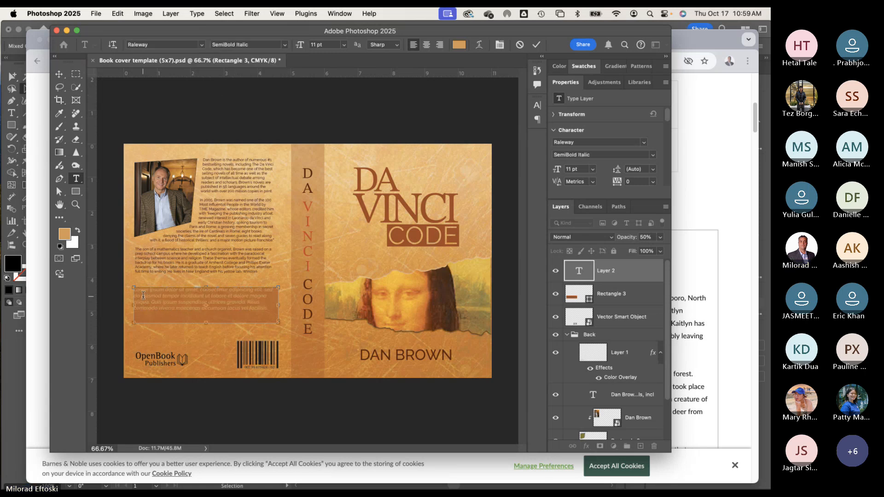
scroll(143, 295, up, 2)
key(super+a)
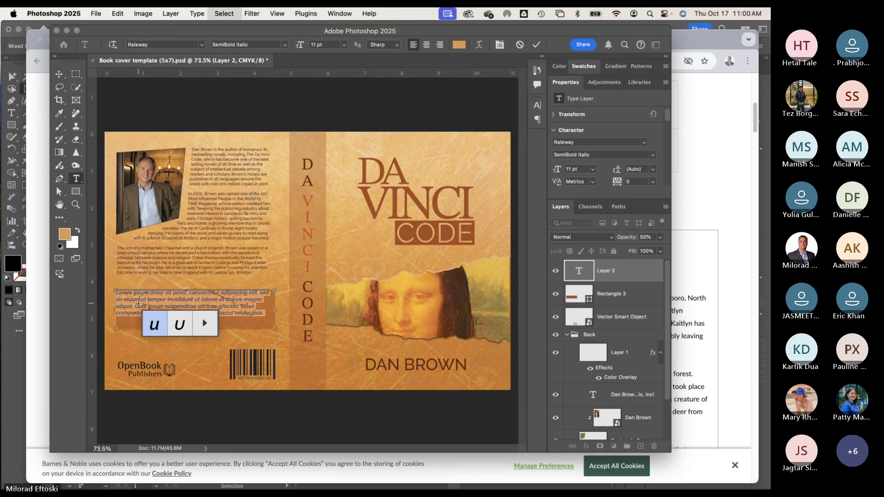
key(super+v)
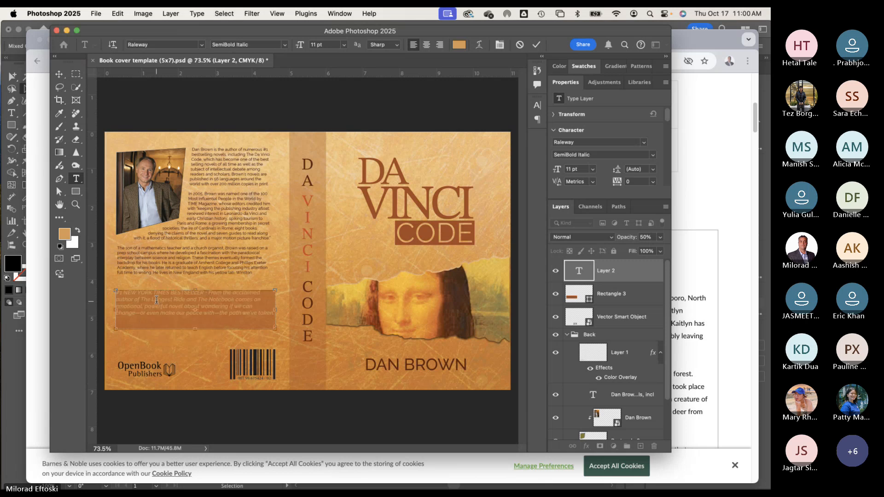
Step: Change the color of the whole bestseller blurb to white (ffffff)
key(super+a)
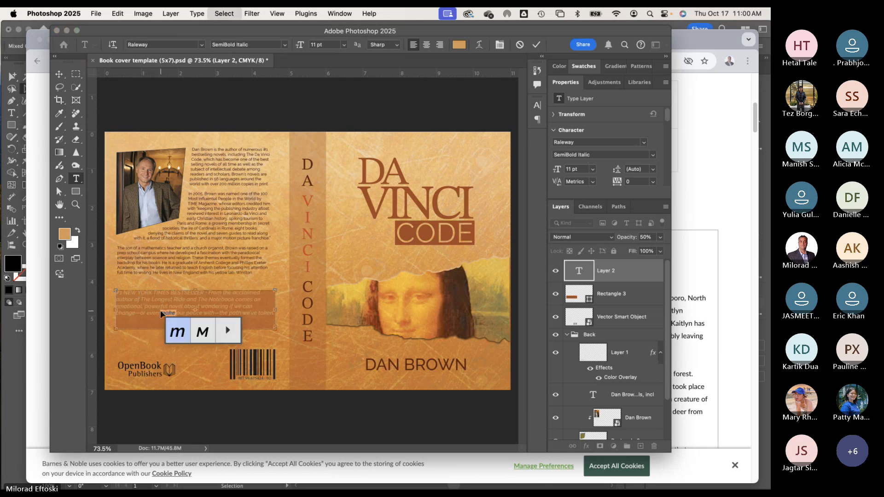
click(459, 45)
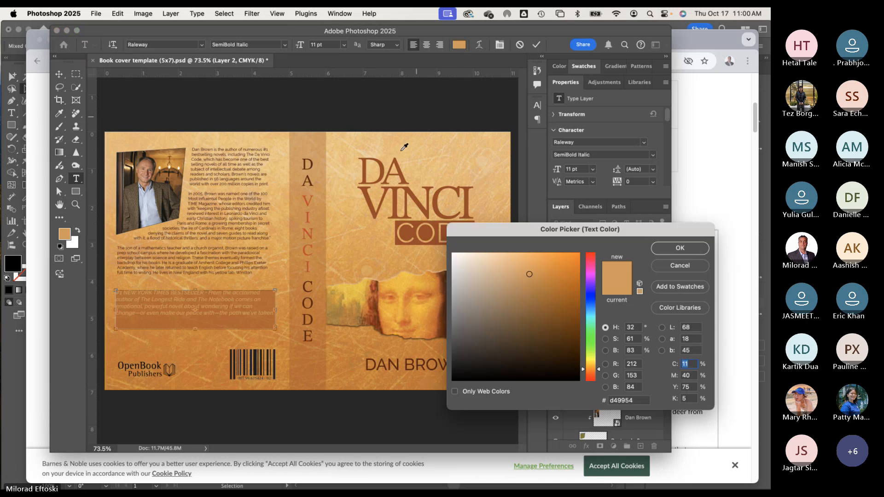
drag(466, 274, 452, 254)
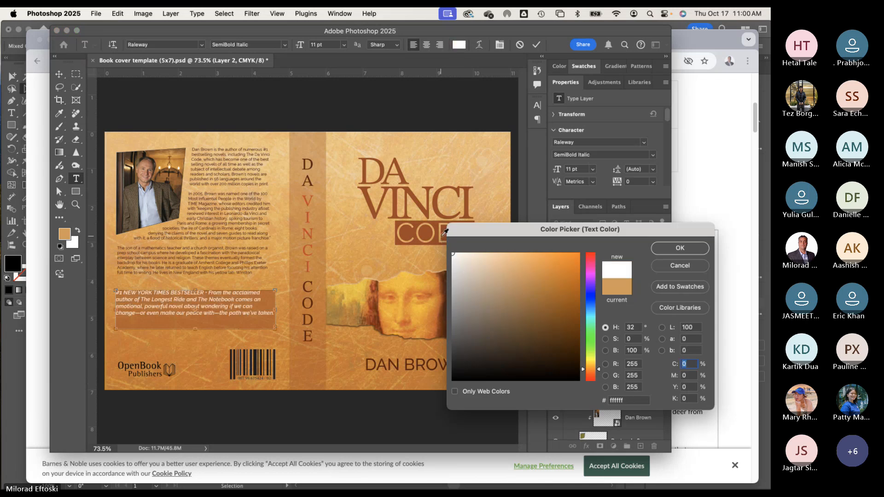
click(673, 248)
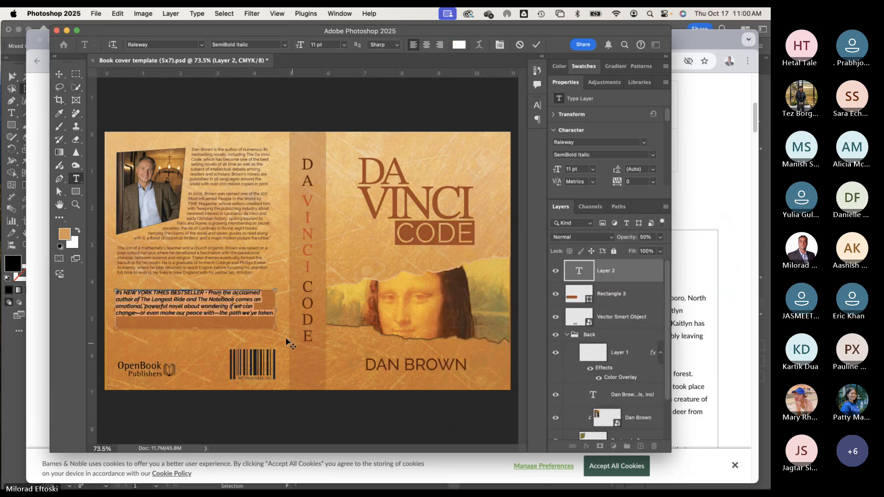
Step: Narrow the blurb's text area to wrap onto five lines and nudge it down and right within the translucent rectangle
drag(265, 328, 254, 323)
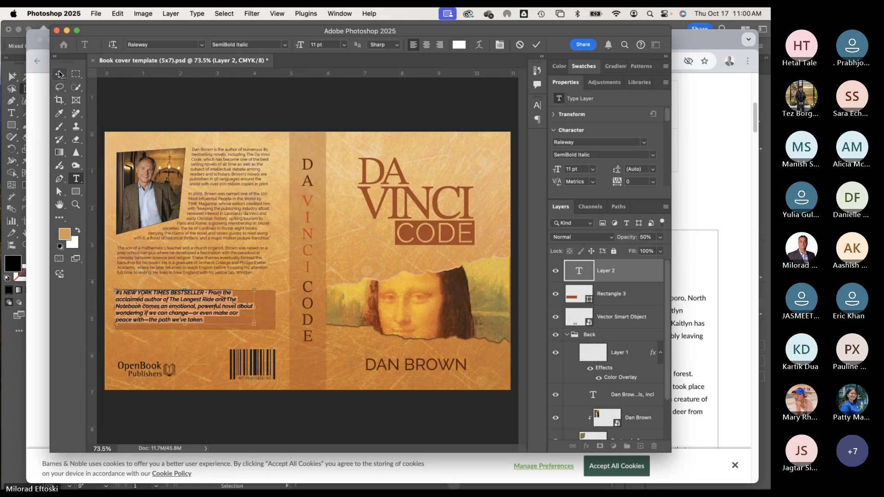
click(60, 75)
key(shift+Down)
key(shift+Down)
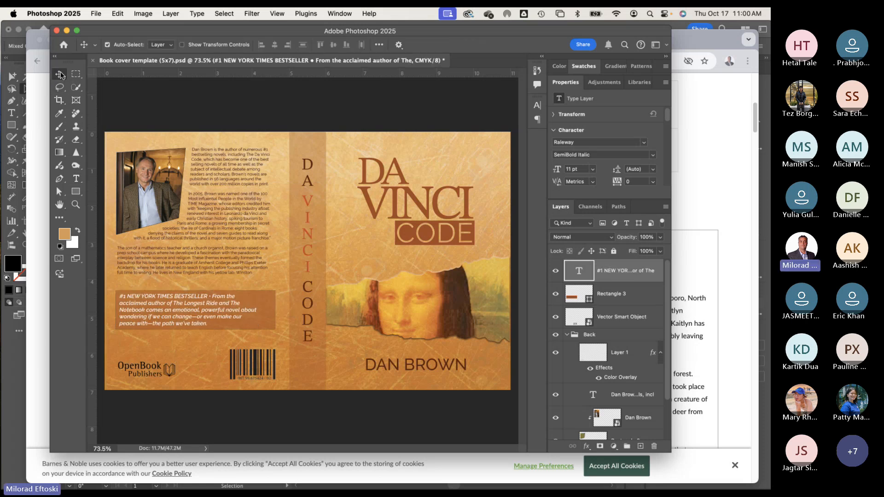
key(shift+Right)
key(Left)
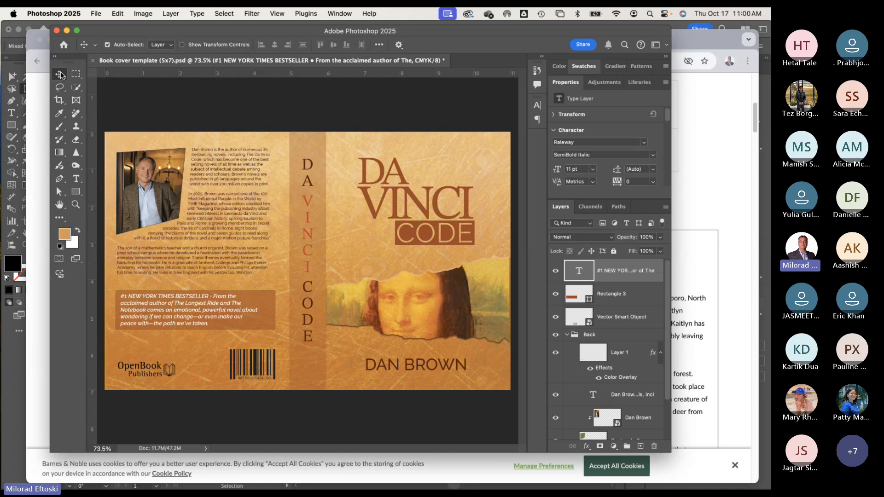
key(Up)
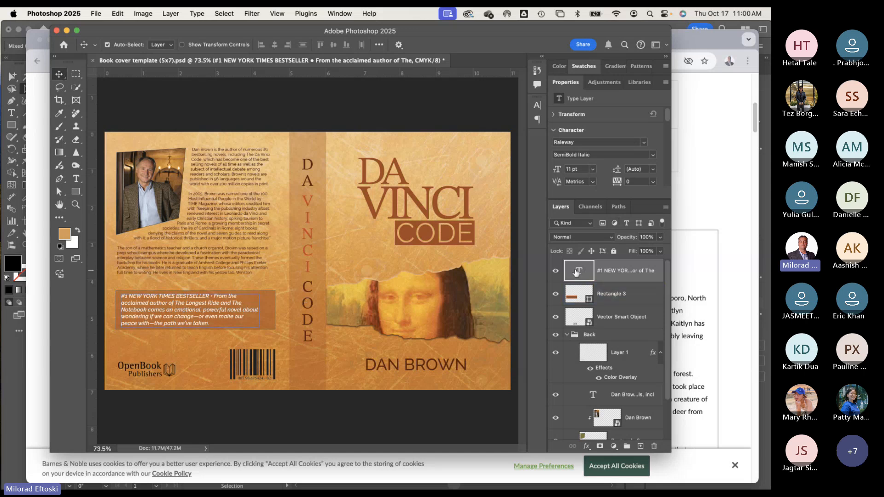
Step: Set the opacity of the blurb's text layer to 90%
click(660, 238)
drag(663, 250, 634, 238)
text(90)
click(145, 95)
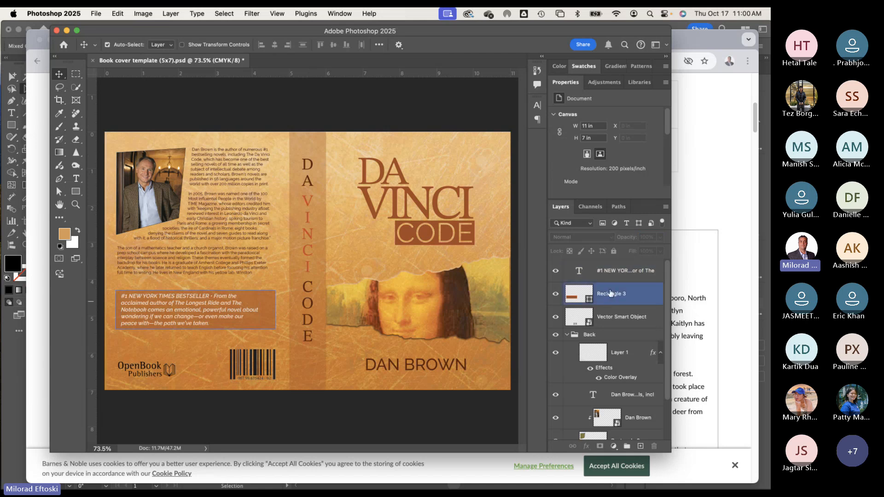
Step: Try a slightly lower position for the blurb text together with Rectangle 3, and move both back up to Y 4.3 in
click(608, 295)
shift+click(611, 273)
key(shift+Down)
key(shift+Down)
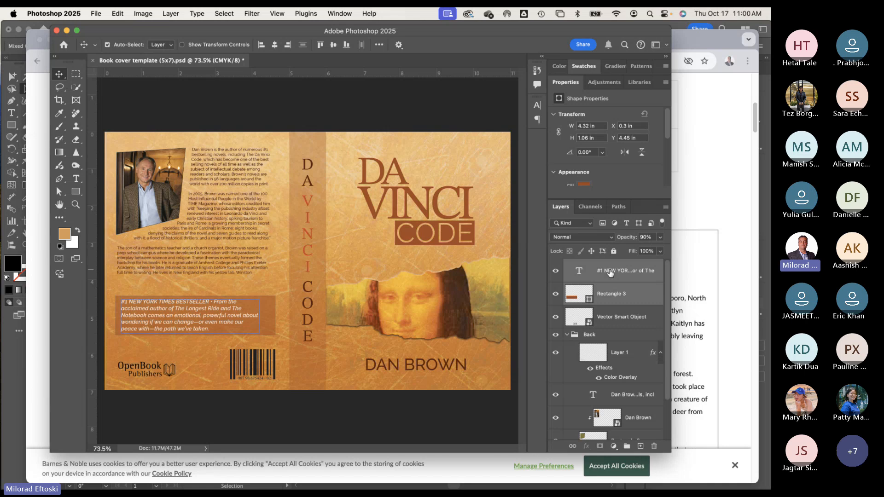
key(shift+Up)
key(shift+Up)
key(shift+Up)
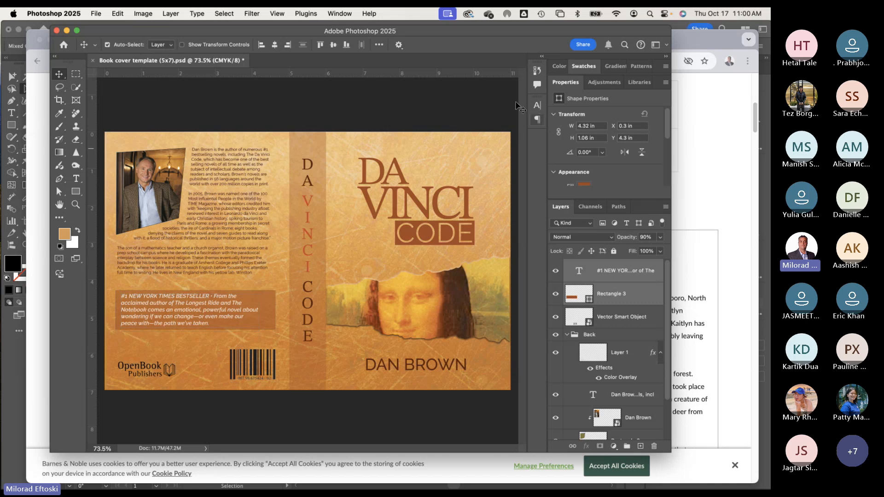
click(487, 117)
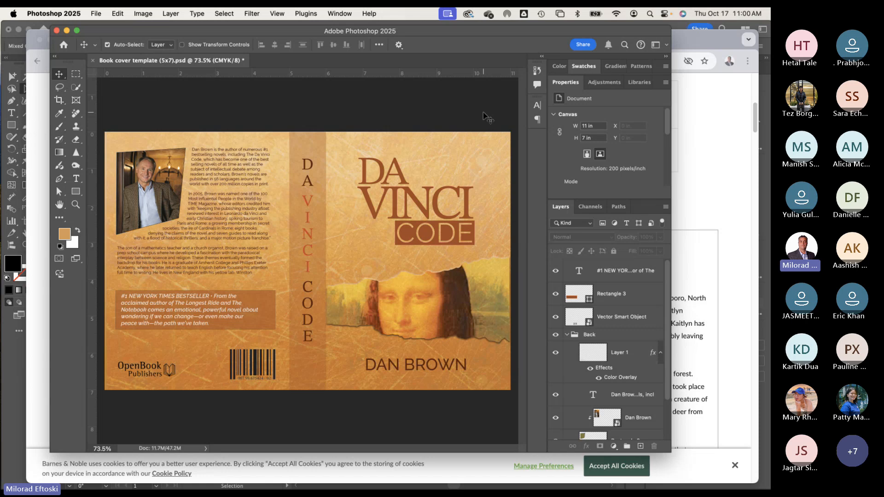
key(super+semicolon)
key(super+semicolon)
key(super+0)
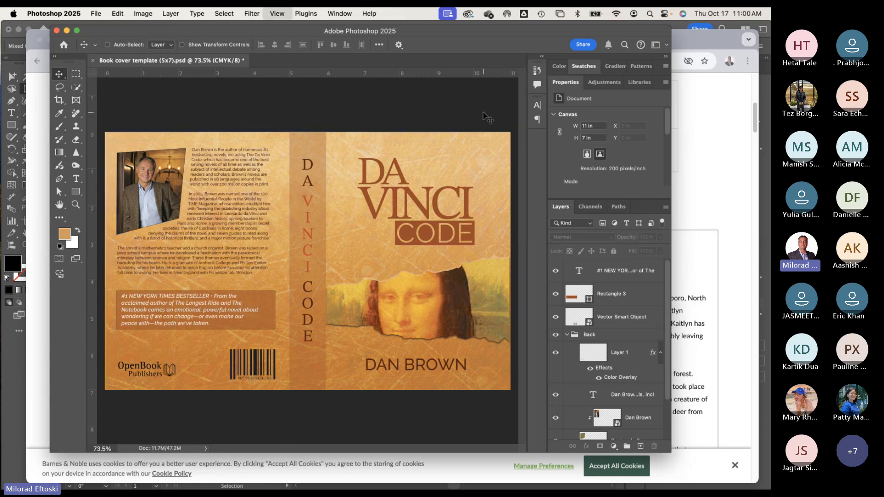
key(super+minus)
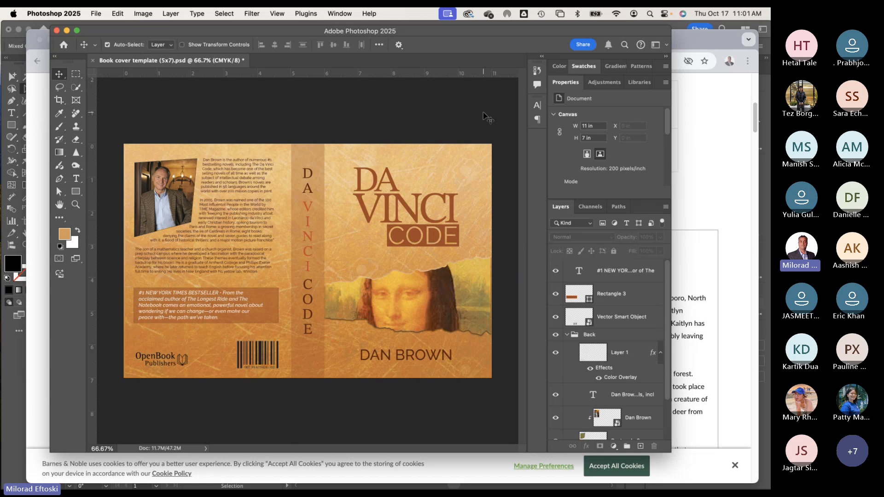
Step: Collapse the Back group and move the blurb text, Rectangle 3 and the barcode's Vector Smart Object into it
click(616, 355)
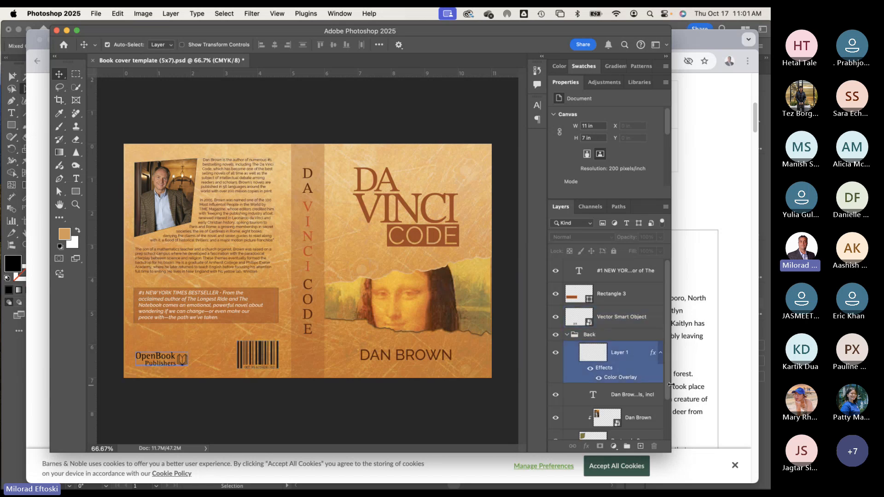
drag(670, 385, 717, 385)
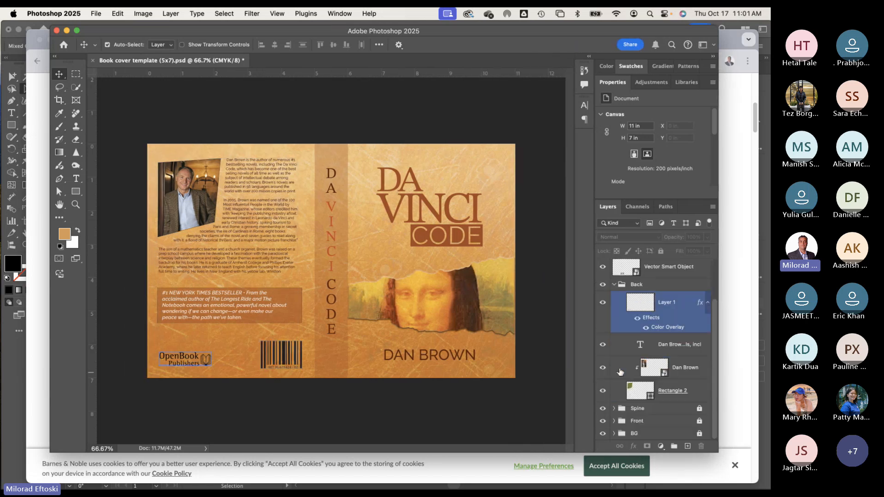
click(621, 372)
scroll(618, 372, up, 3)
click(615, 371)
click(617, 338)
click(614, 336)
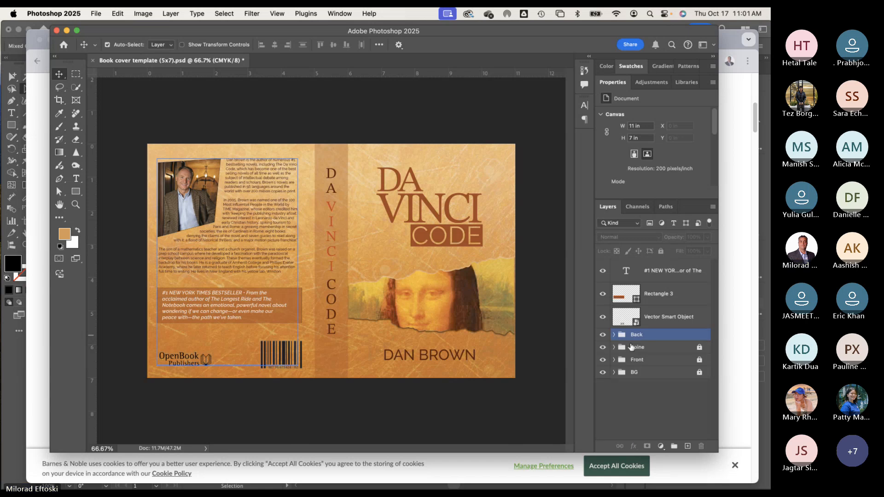
click(661, 324)
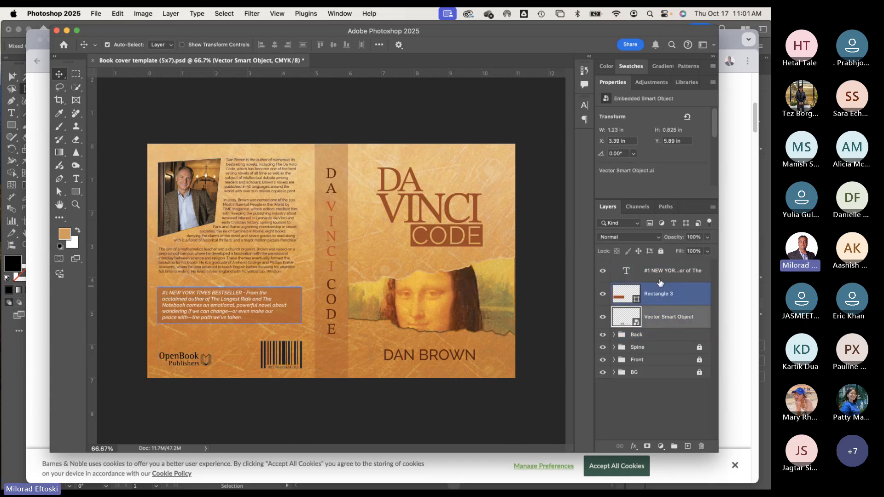
shift+click(656, 277)
drag(626, 321, 622, 334)
Step: Check the contents of the Back, Spine, Front and BG groups by hiding and showing each one in turn
click(603, 266)
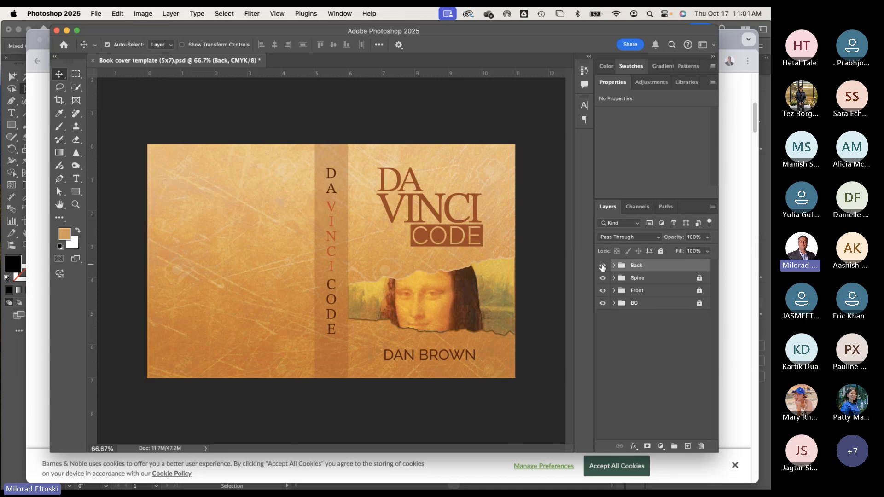
click(602, 265)
click(602, 265)
click(602, 266)
click(603, 278)
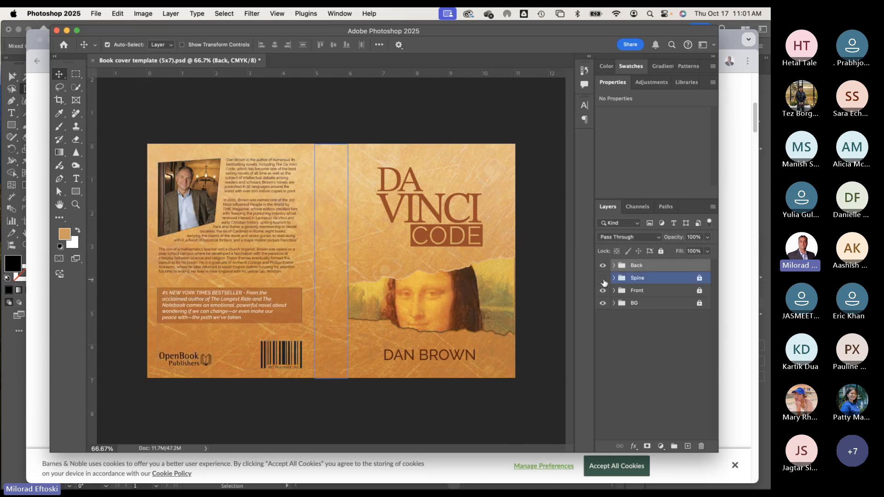
click(603, 278)
click(602, 290)
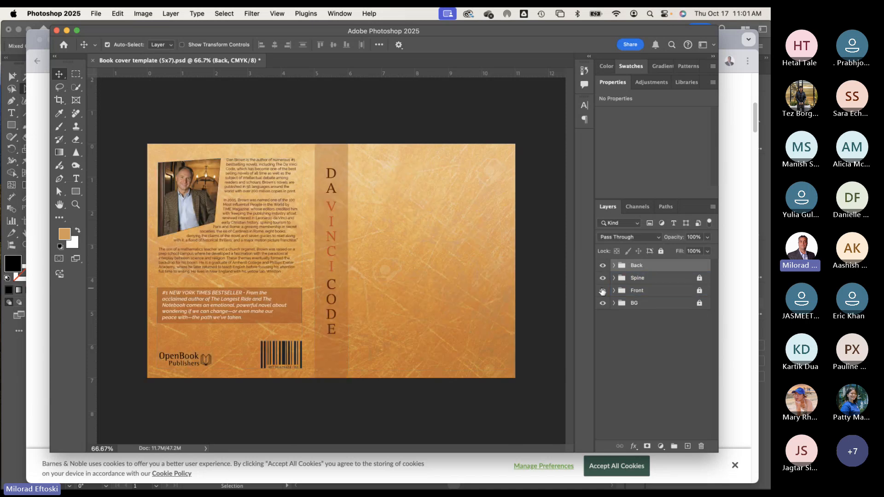
click(603, 291)
click(602, 303)
click(602, 303)
click(626, 352)
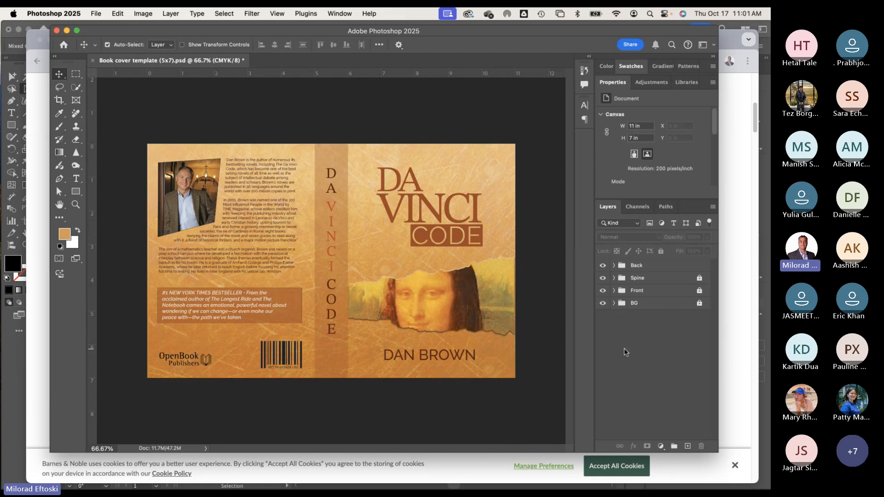
Step: Lock the Back group and save the cover on the Desktop in Photoshop format as Book cover DaVinciCode (5x7).psd
click(655, 265)
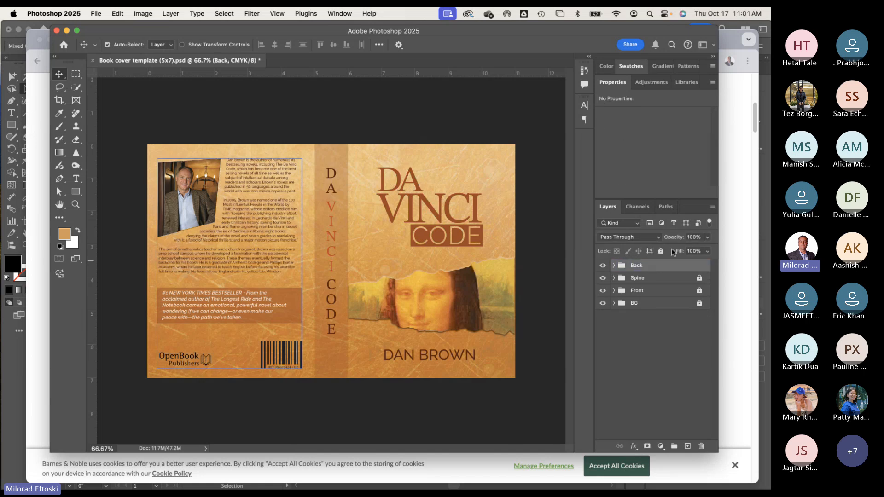
click(661, 251)
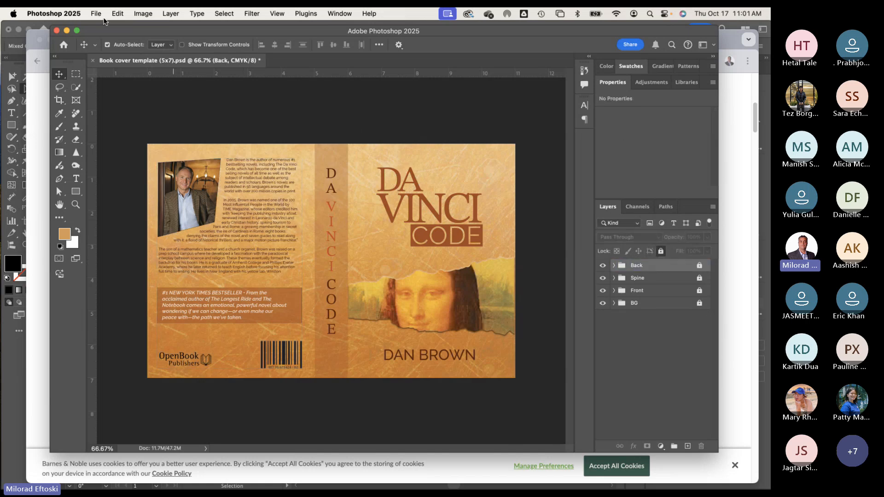
click(96, 13)
click(123, 121)
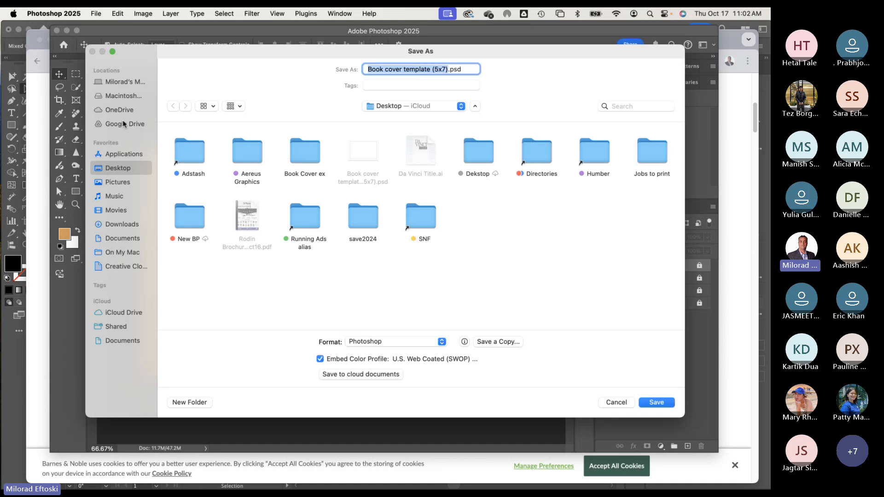
click(421, 69)
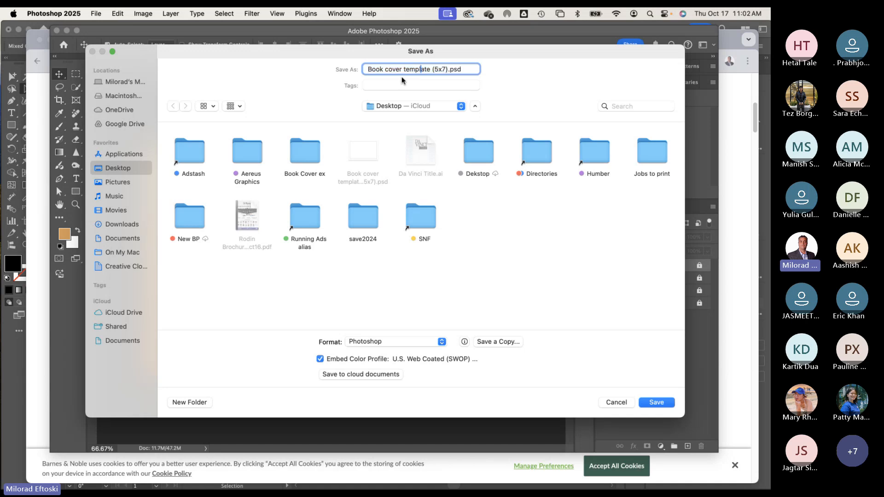
double_click(415, 69)
text(DaVinciCode)
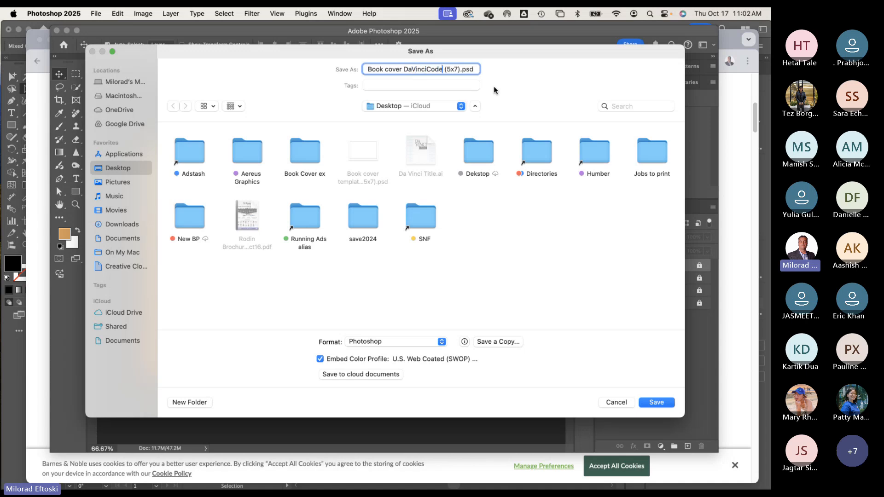
click(395, 341)
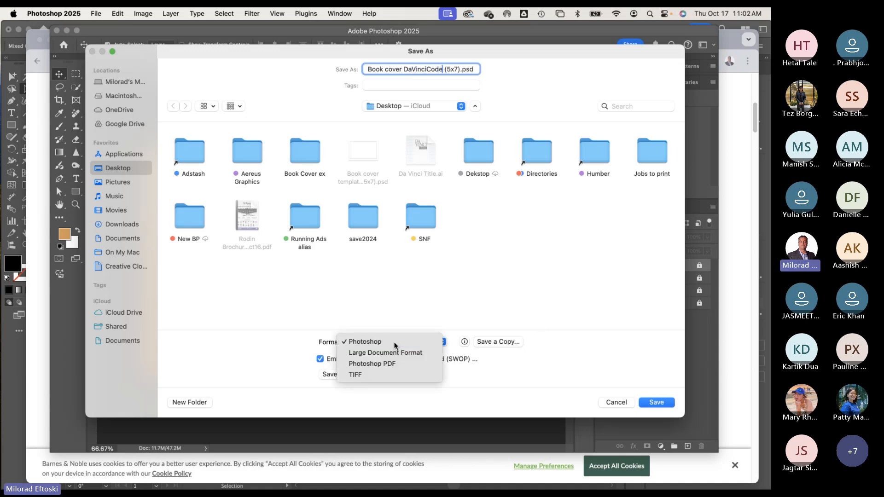
click(395, 343)
click(653, 402)
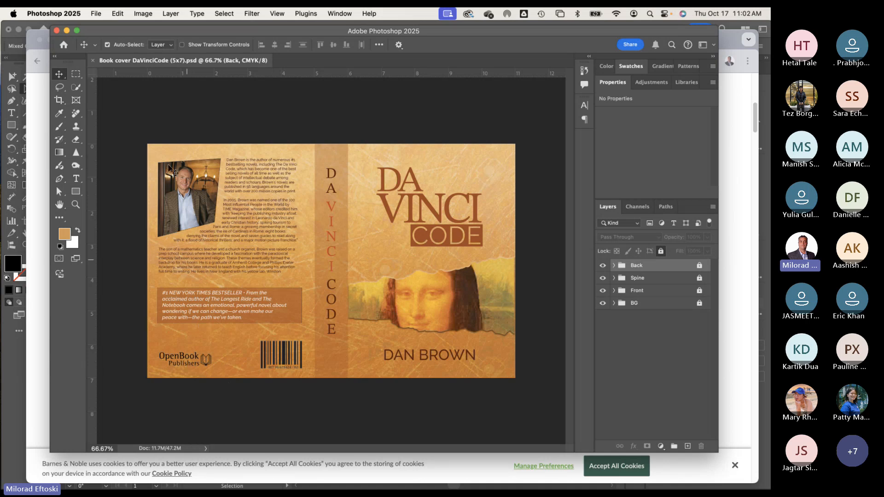
Step: Close the saved cover and switch to Chrome, allowing the Barnes & Noble page to know the location
click(92, 60)
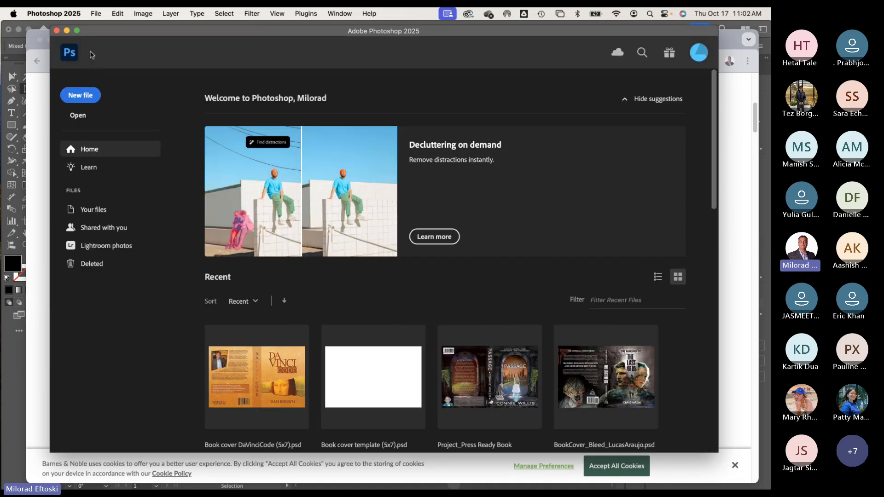
click(66, 30)
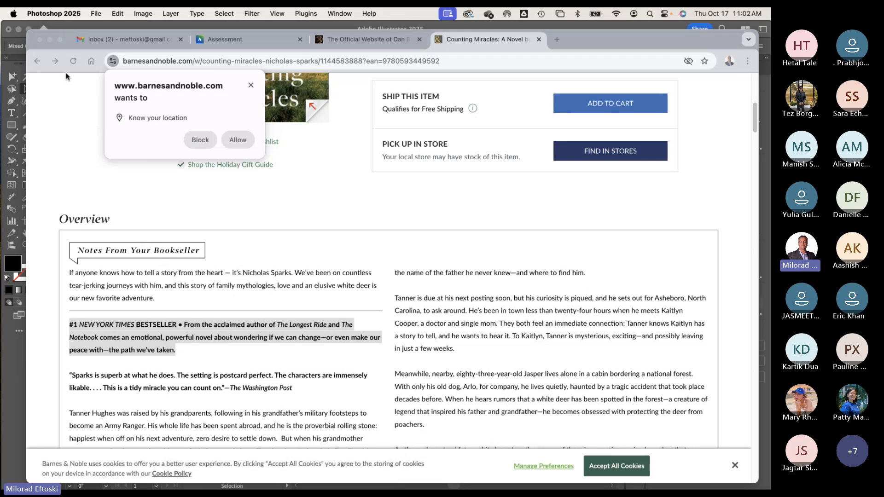
click(239, 140)
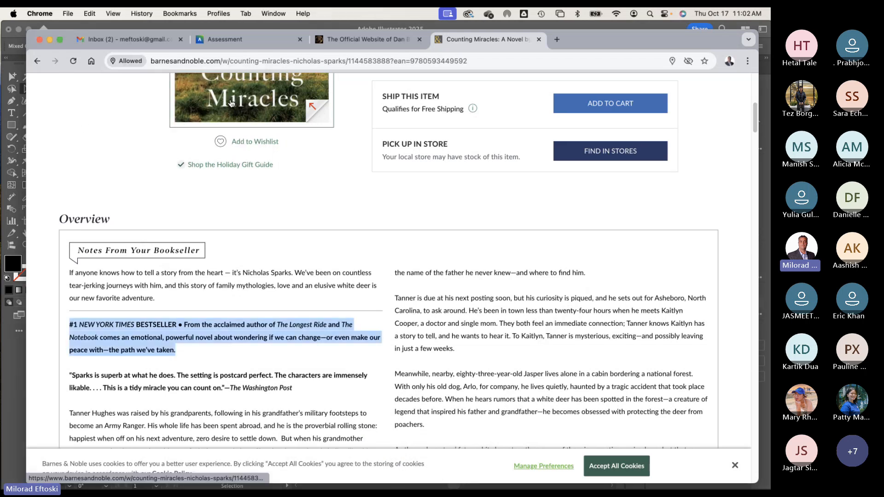
Step: Close the Barnes & Noble and Dan Brown website tabs and minimize the browser window
click(539, 40)
click(419, 39)
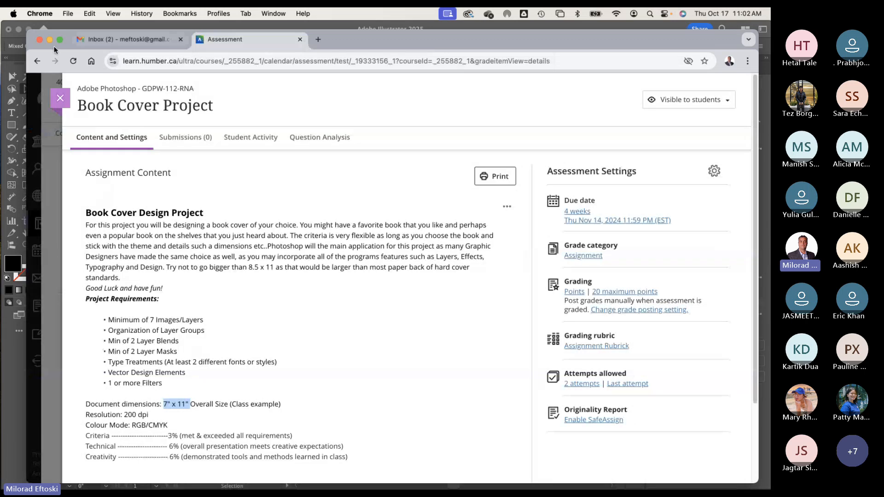
click(50, 40)
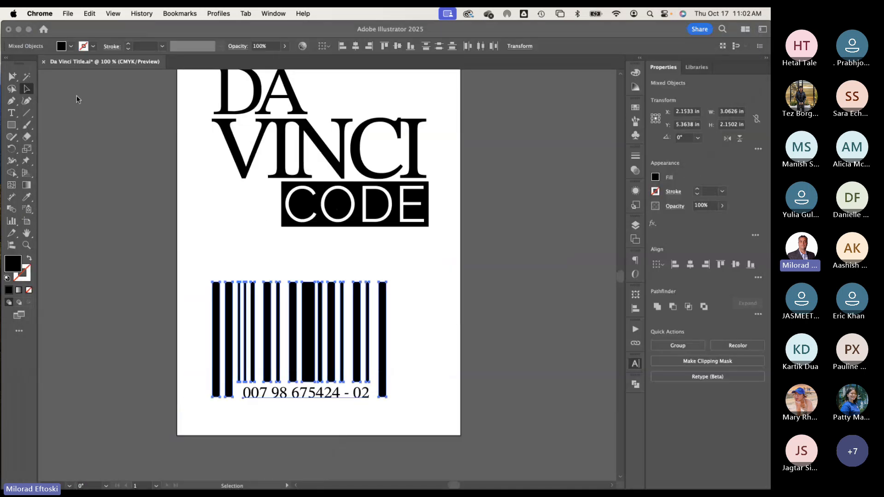
Step: Close Da Vinci Title.ai with its changes saved and minimize the Illustrator window
click(44, 62)
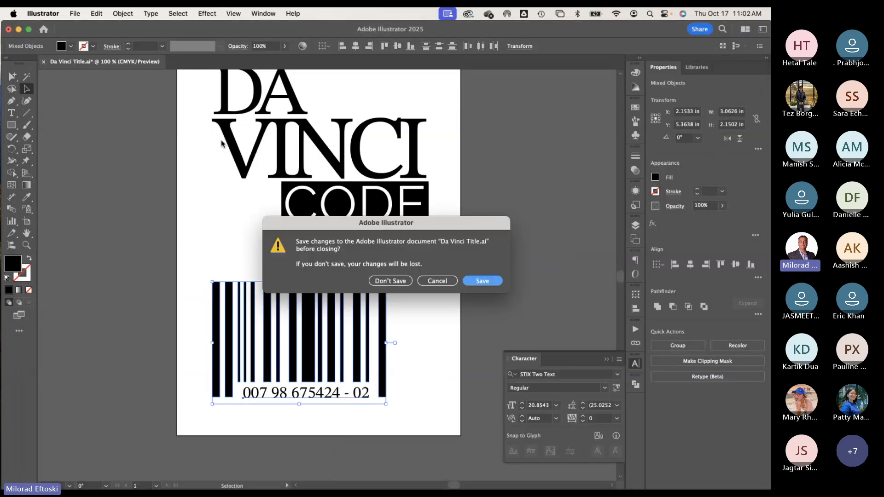
click(484, 279)
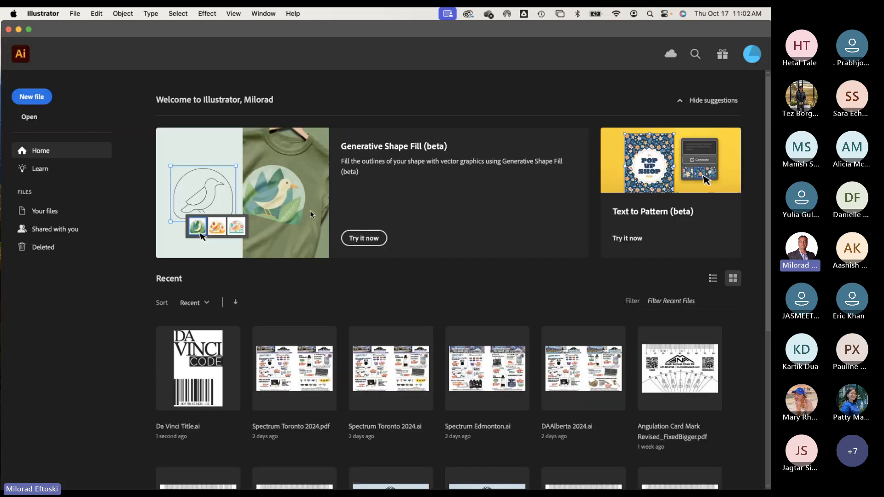
click(18, 29)
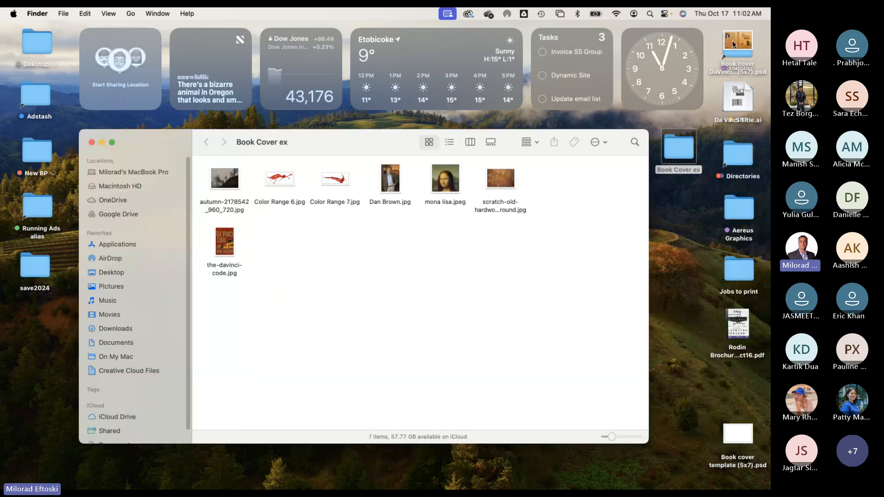
Step: Move Book cover DaVinciCode (5x7).psd from the desktop into the Book Cover ex folder and preview it
drag(738, 44, 287, 236)
key(space)
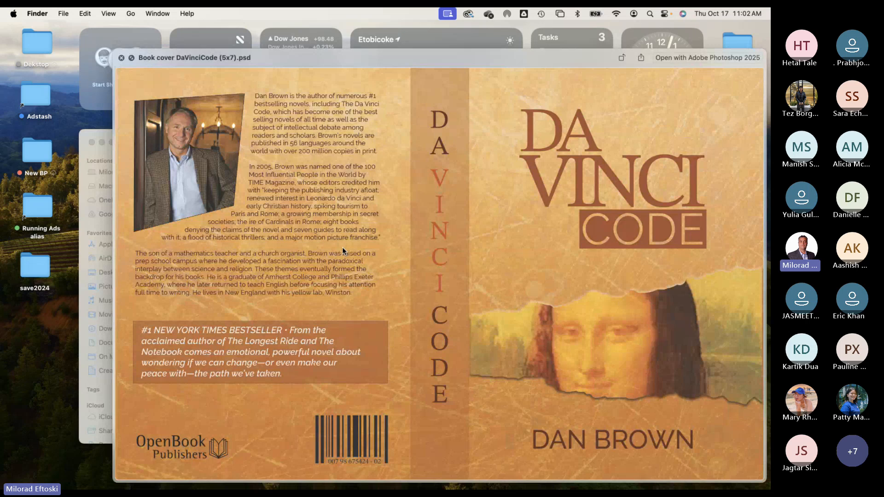
key(space)
Step: Preview Color Range 7.jpg, Color Range 6.jpg and the Da Vinci Code cover in turn
click(326, 174)
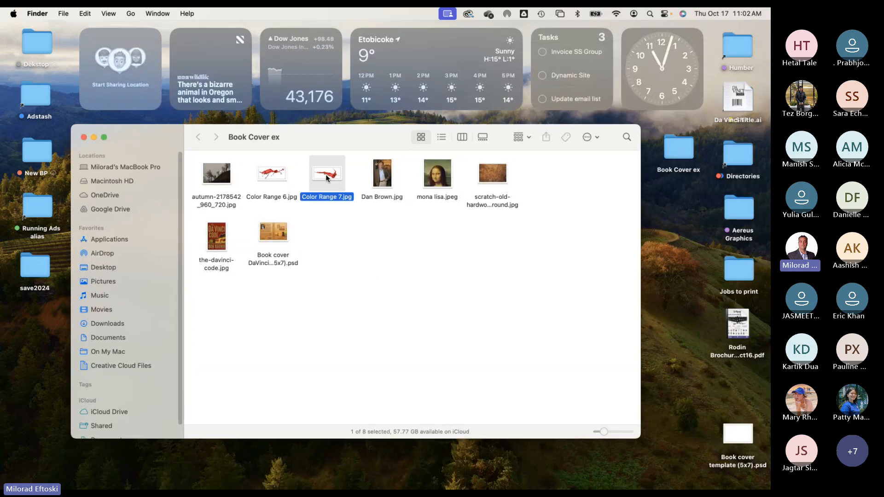
key(space)
key(Left)
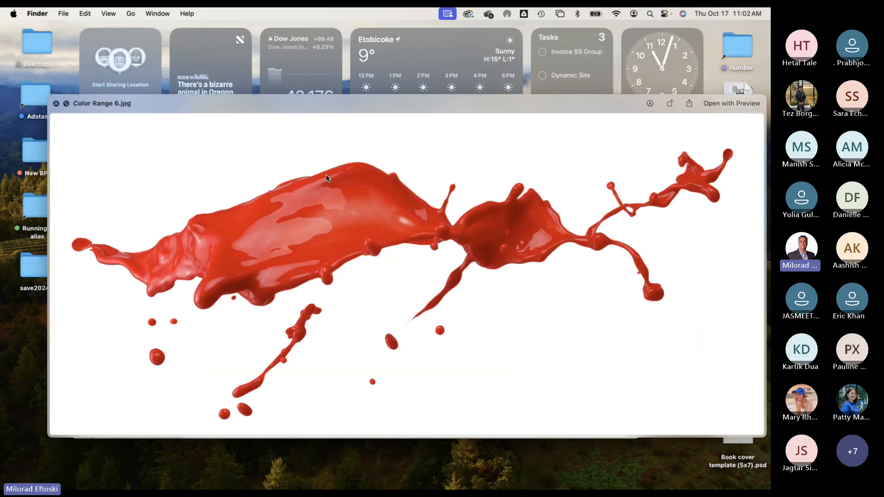
key(space)
click(280, 237)
key(space)
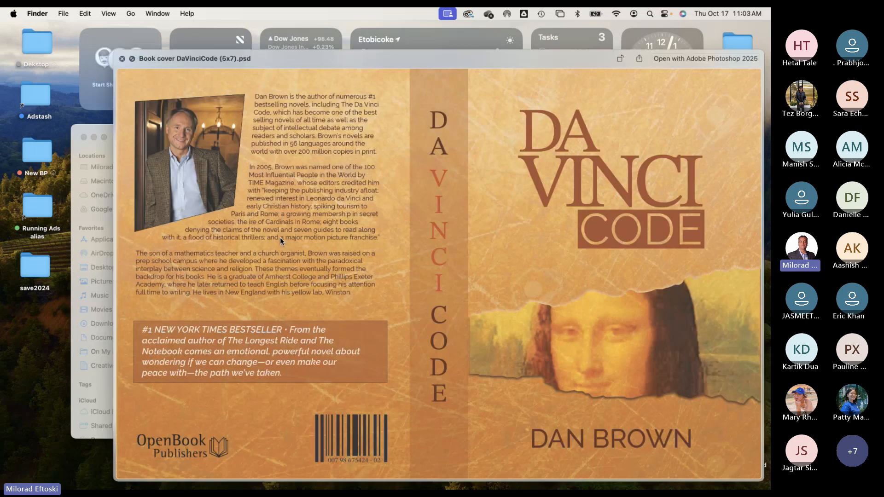
key(space)
click(313, 211)
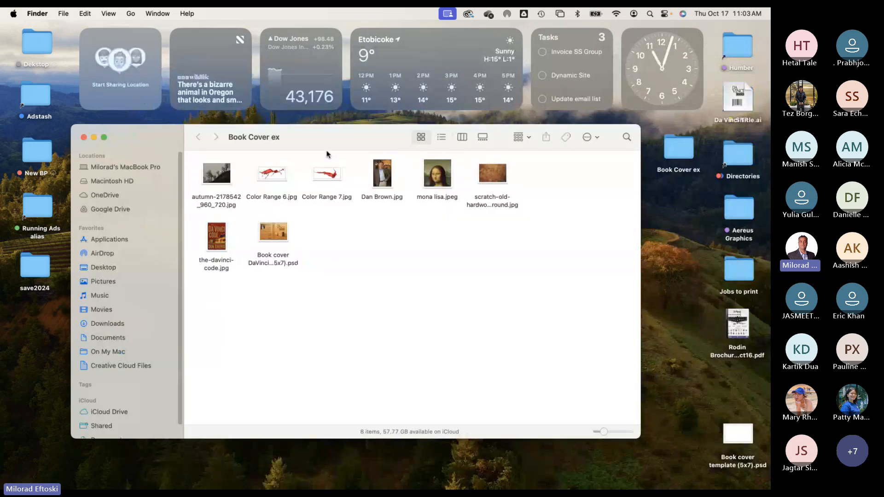
Step: Shrink and reposition the Book Cover ex folder window, and check the file information of the Da Vinci Code cover
drag(336, 138, 354, 145)
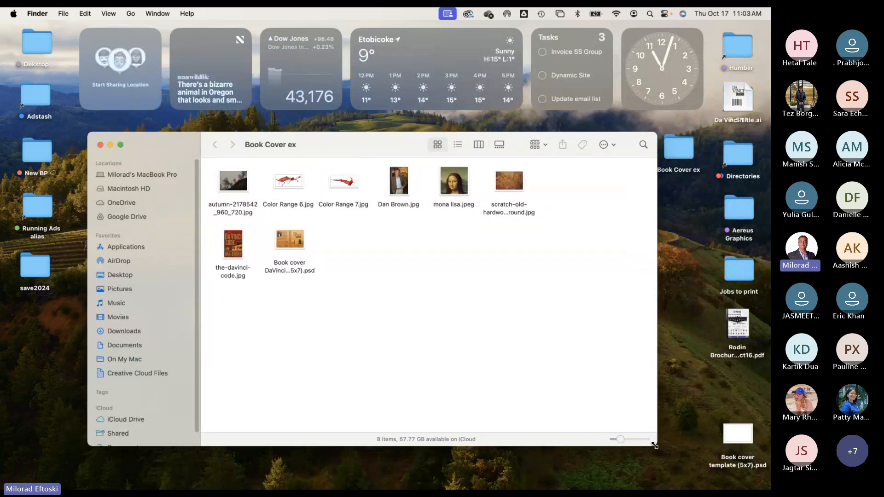
drag(657, 447, 610, 431)
drag(335, 145, 344, 152)
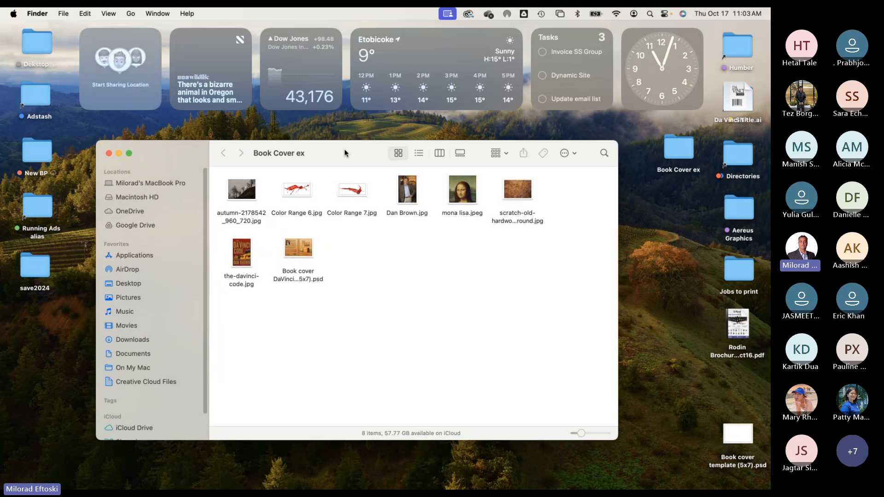
click(302, 244)
key(super+o)
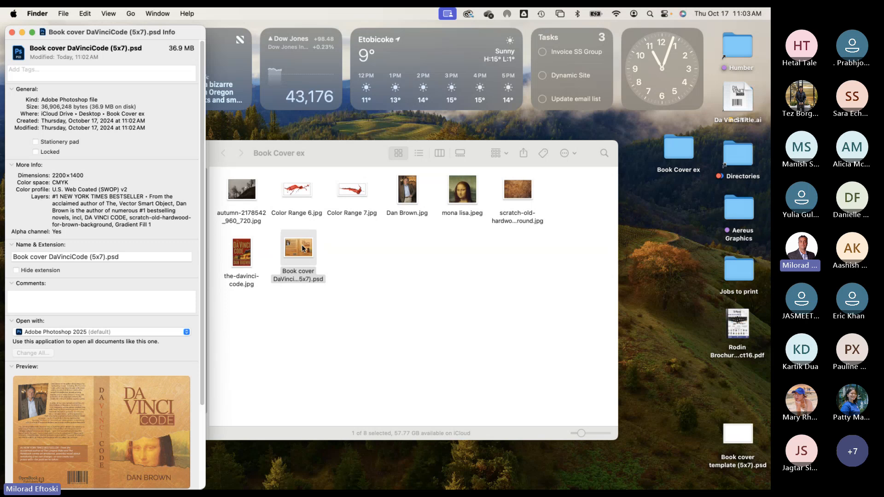
click(12, 32)
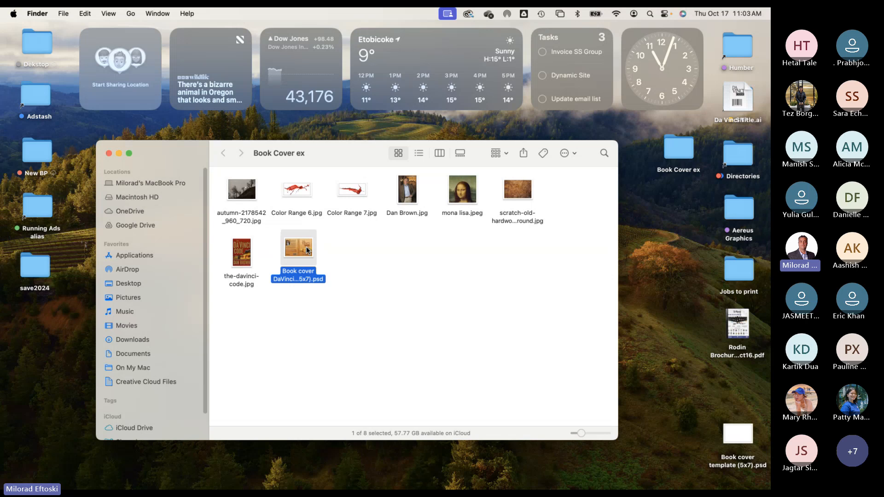
Step: Close the folder window and move Book cover template (5x7).psd and Da Vinci Title.ai from the desktop into the Book Cover ex folder
click(109, 153)
click(736, 405)
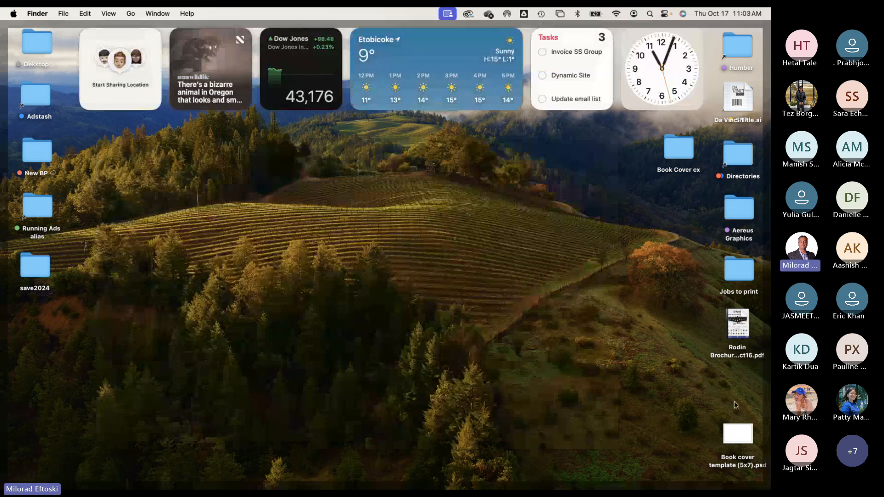
drag(737, 431, 666, 148)
drag(736, 111, 680, 152)
click(673, 154)
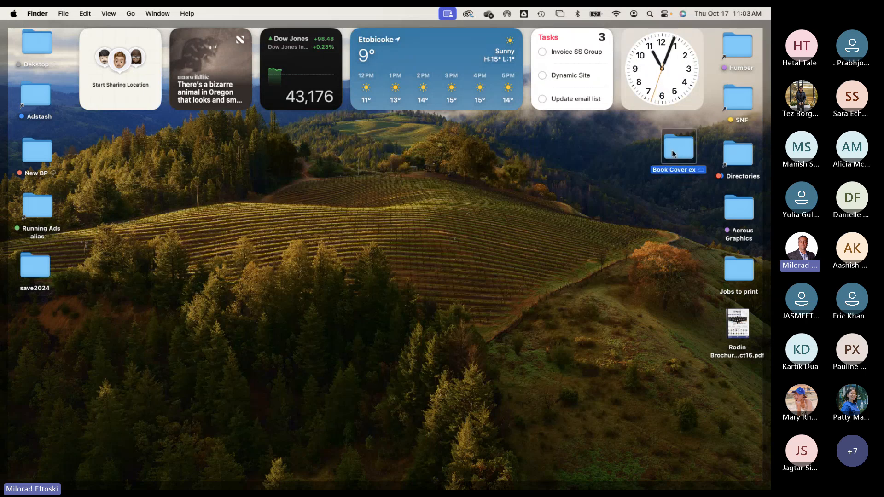
Step: Open the Book Cover ex folder and place the book cover template beside Da Vinci Title.ai
double_click(673, 153)
click(367, 251)
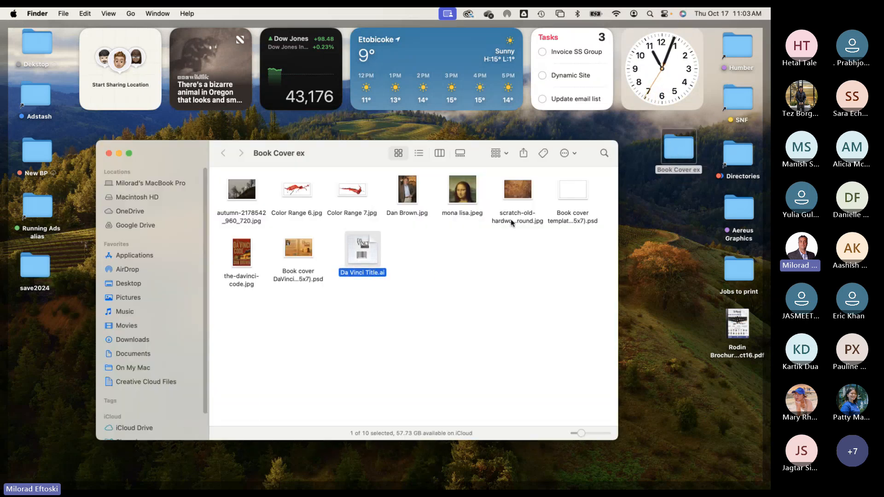
drag(573, 191, 419, 248)
Step: Preview Book cover DaVinciCode (5x7).psd and review the finished back, spine and front design
click(301, 248)
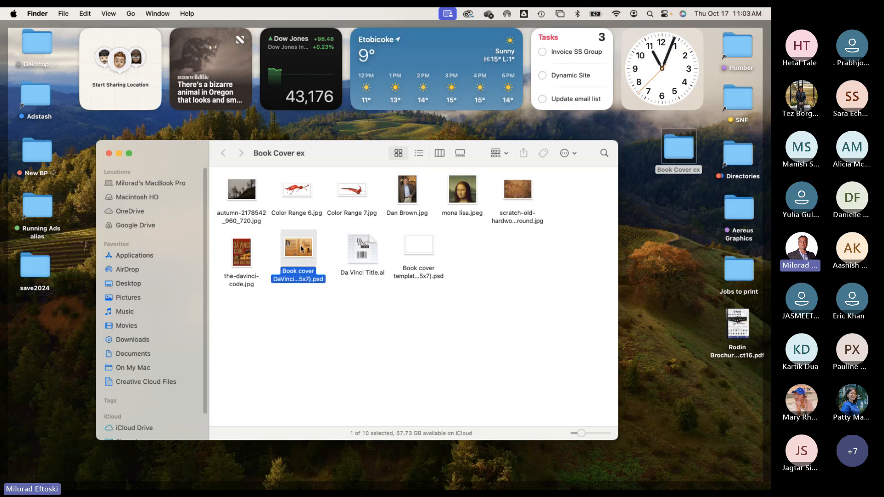
key(space)
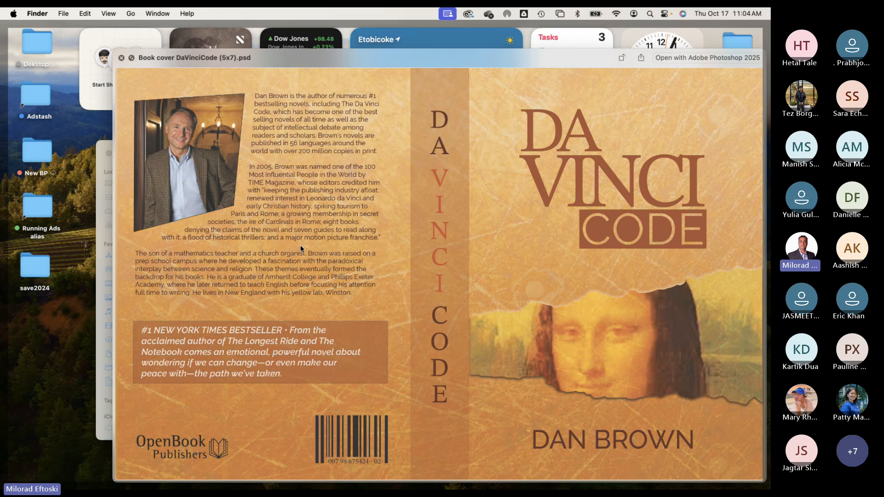
key(space)
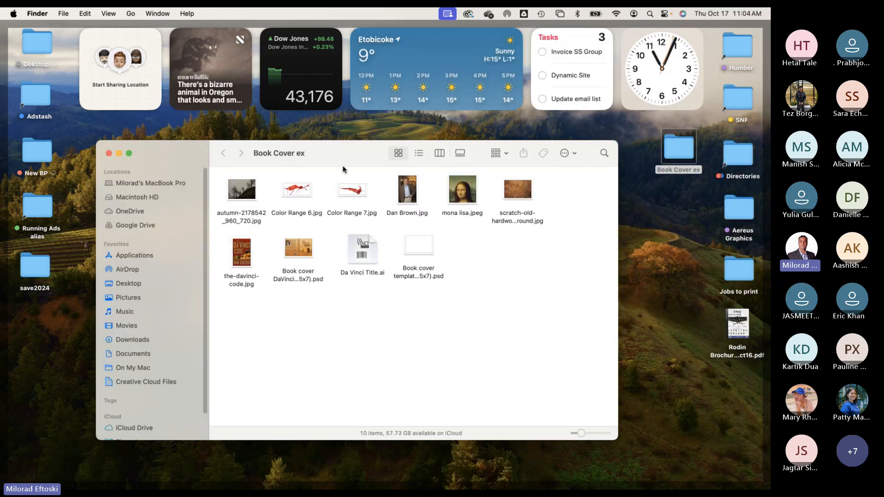
mouse_move(187, 479)
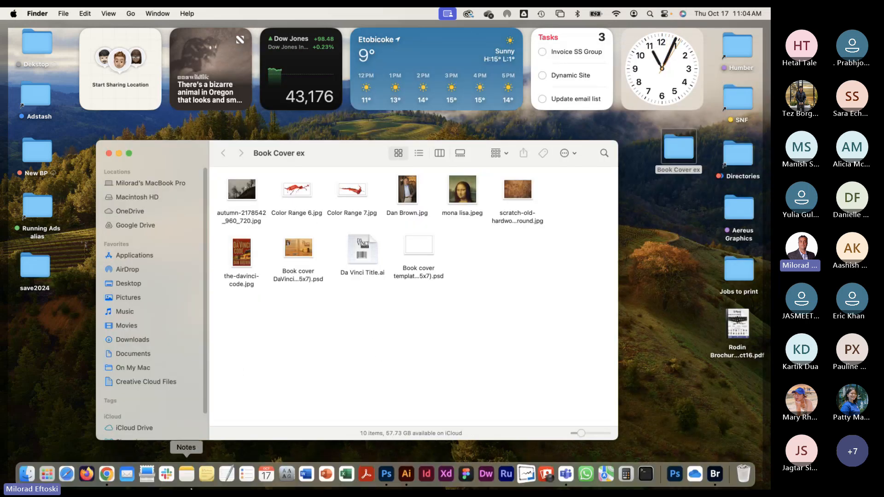
click(297, 252)
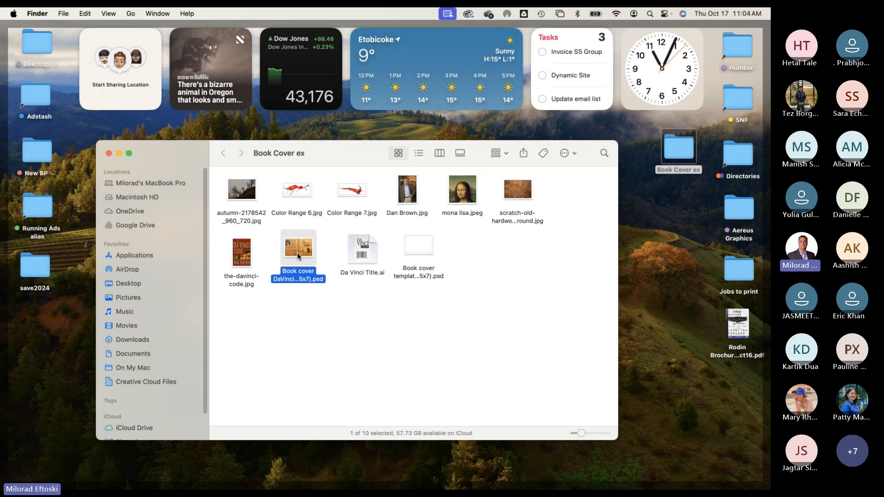
key(space)
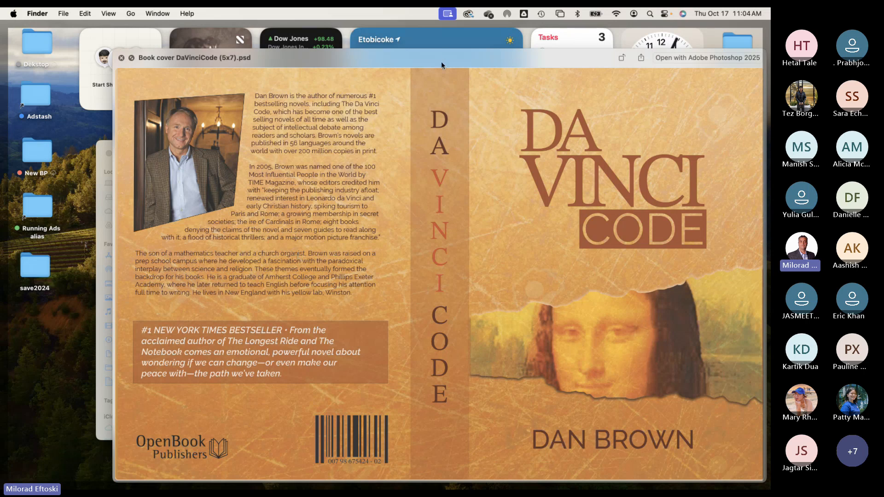
drag(441, 62, 385, 43)
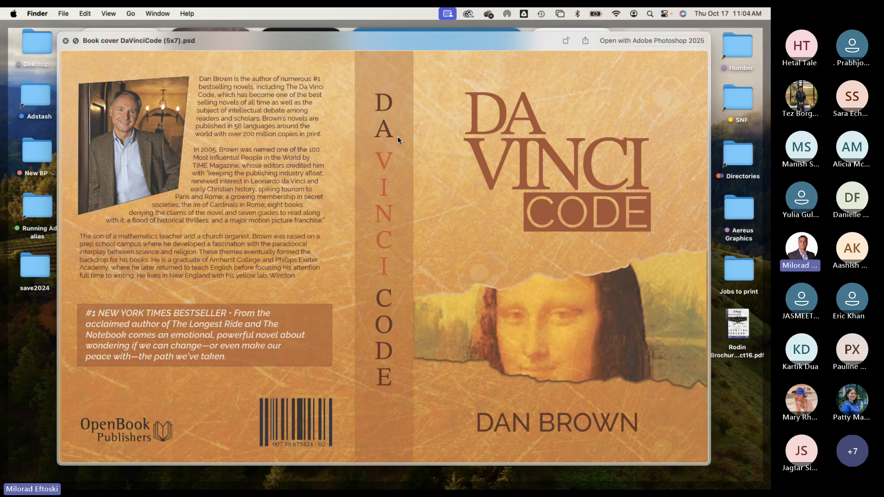
key(space)
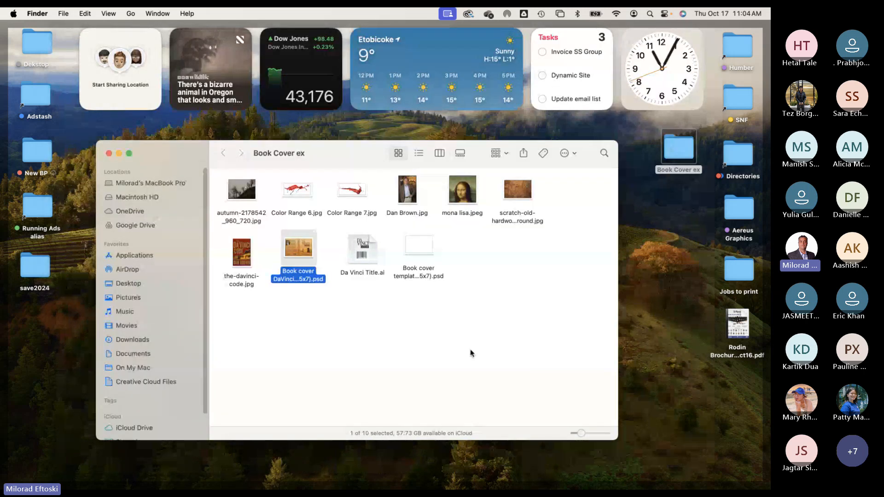
click(471, 349)
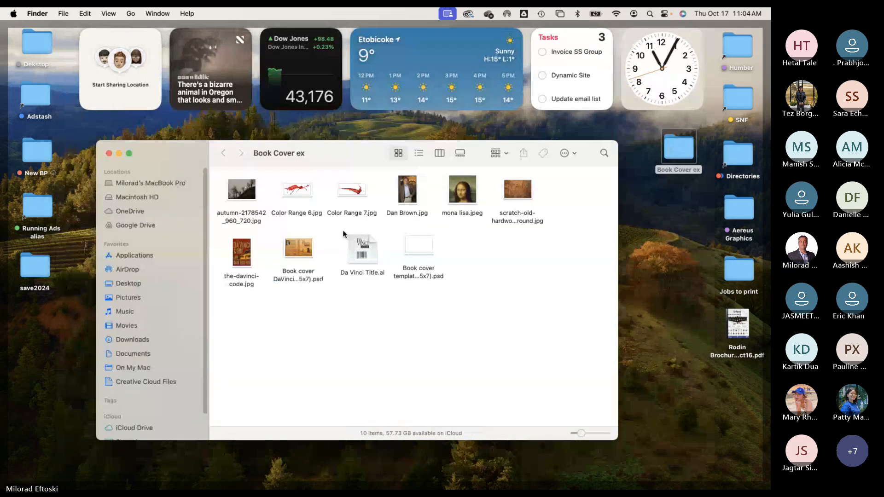
Step: Close the folder window, switch to Chrome to review the Book Cover Project assignment, and minimize the browser
click(108, 152)
mouse_move(366, 482)
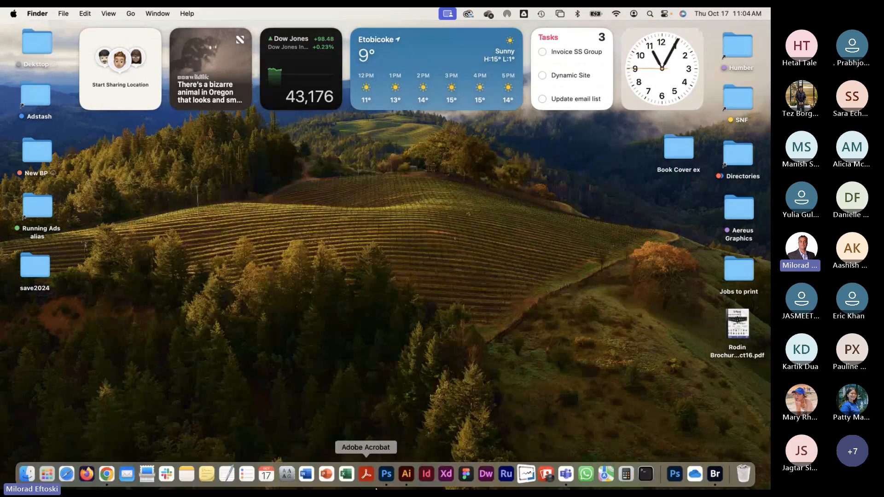
click(106, 474)
click(348, 275)
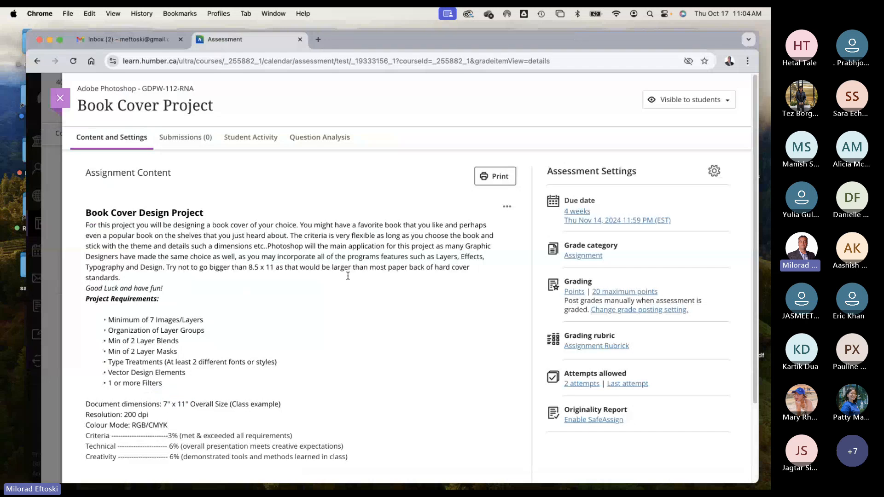
click(49, 39)
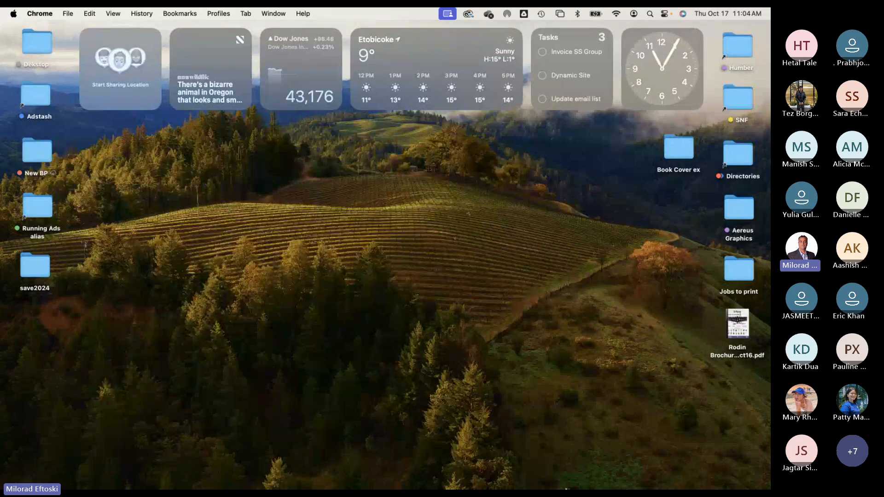
Step: Switch to Microsoft Teams, bring the General meeting window forward and turn the camera on
mouse_move(566, 486)
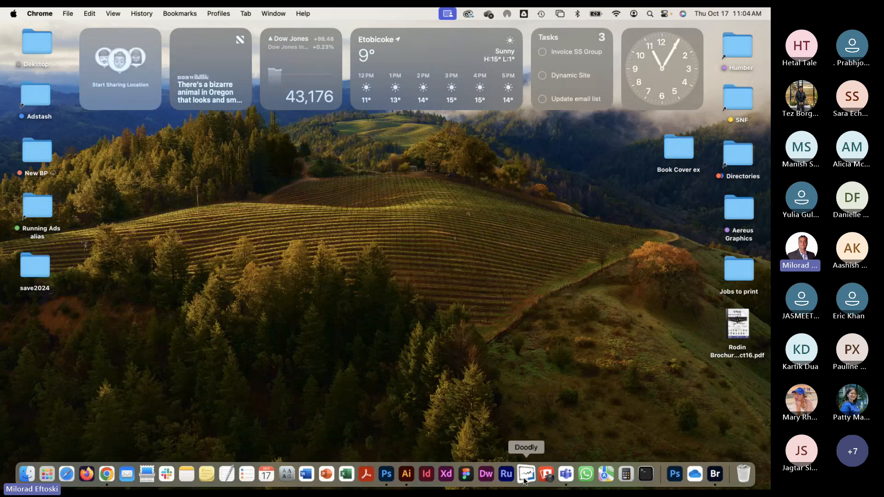
click(562, 476)
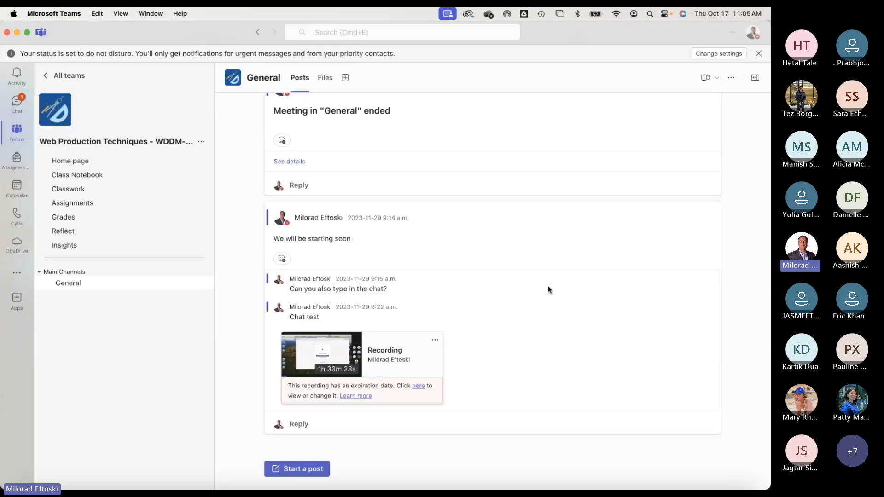
click(152, 14)
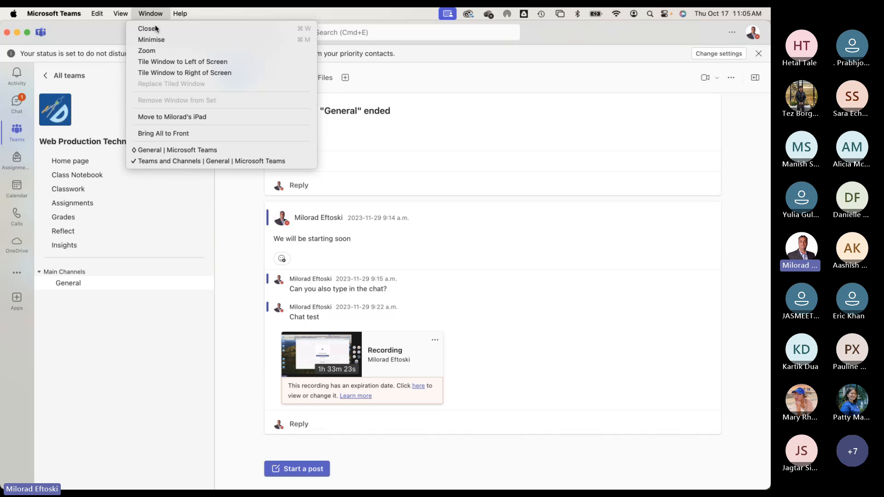
click(184, 152)
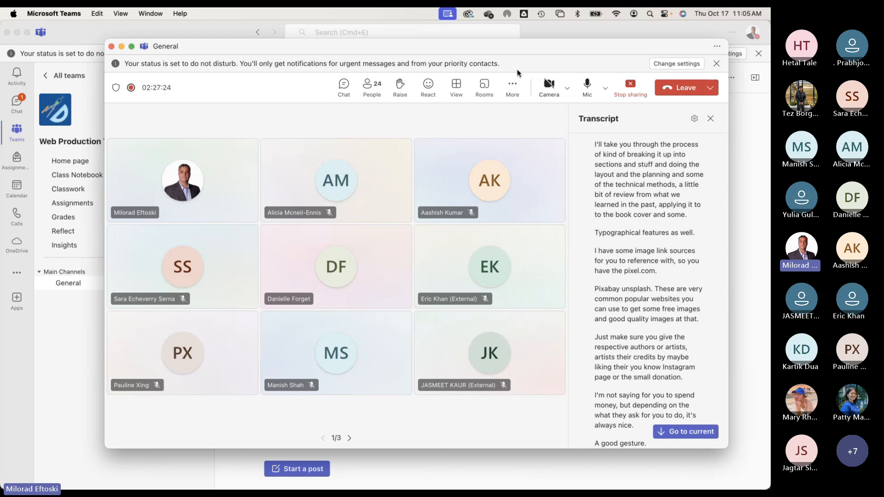
mouse_move(523, 48)
mouse_down()
mouse_move(509, 71)
mouse_move(515, 55)
mouse_up()
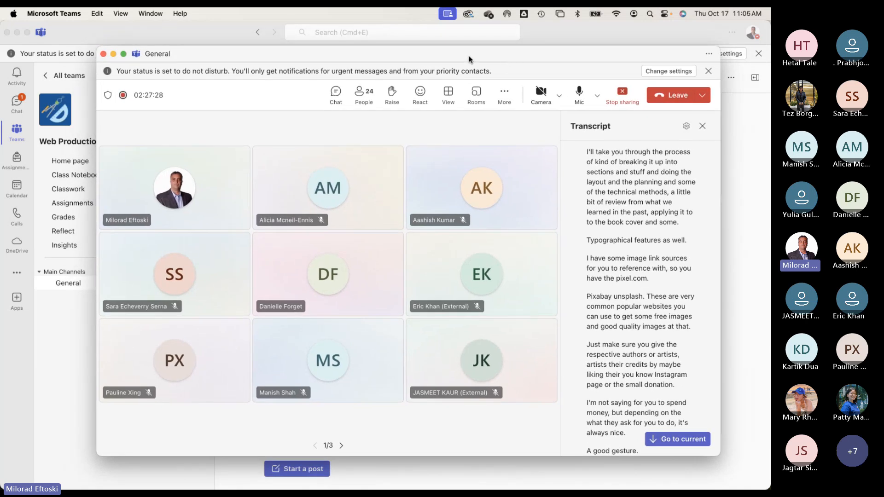
click(541, 94)
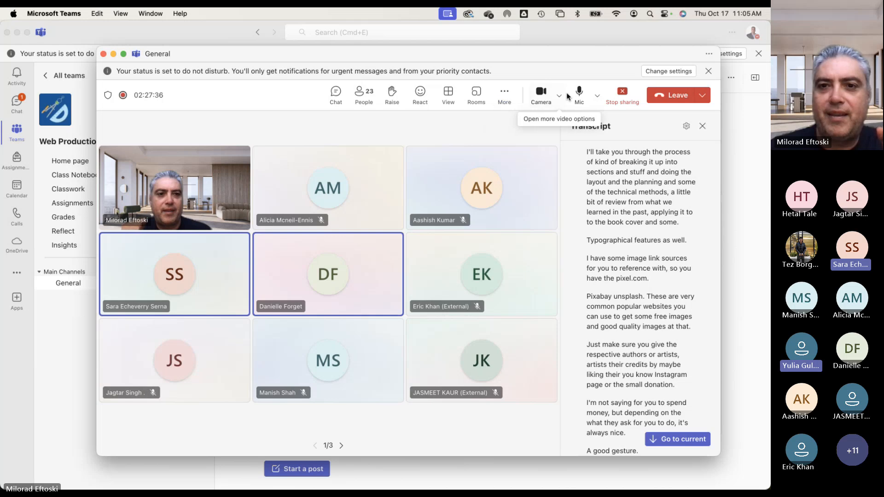
Step: Stop the recording of the General meeting
click(505, 95)
mouse_move(530, 125)
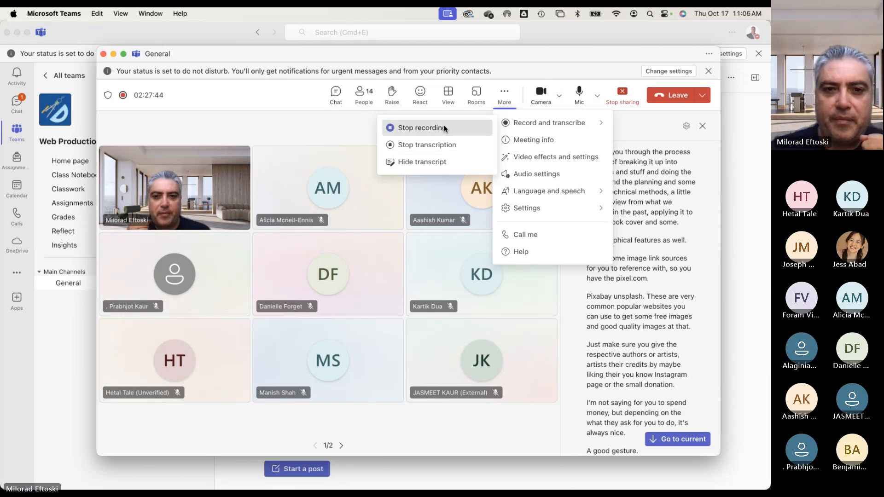
click(445, 130)
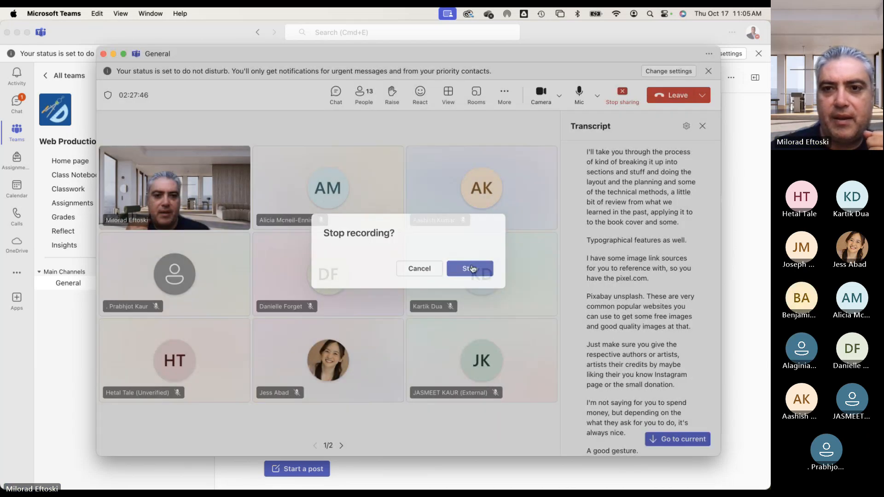